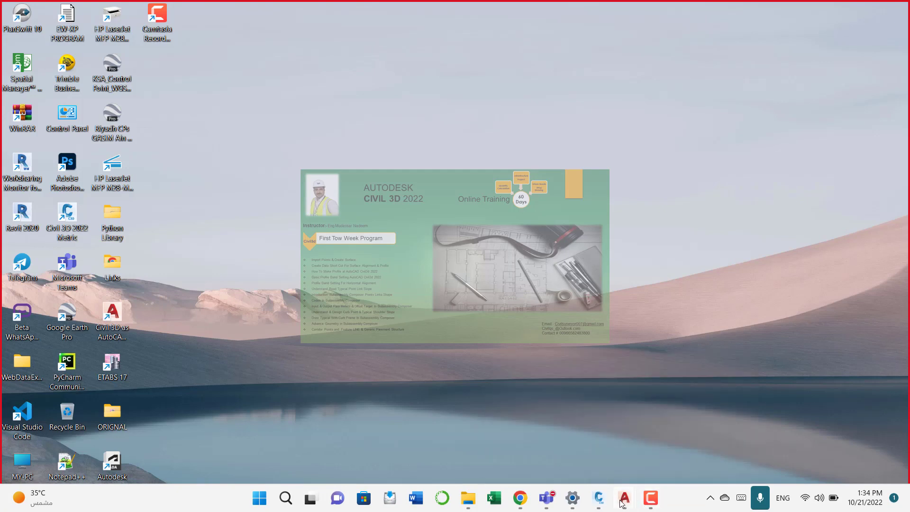
- Bring the All Typical drawing forward and look over the Drawing1 drawing
mouse_move(623, 497)
click(694, 417)
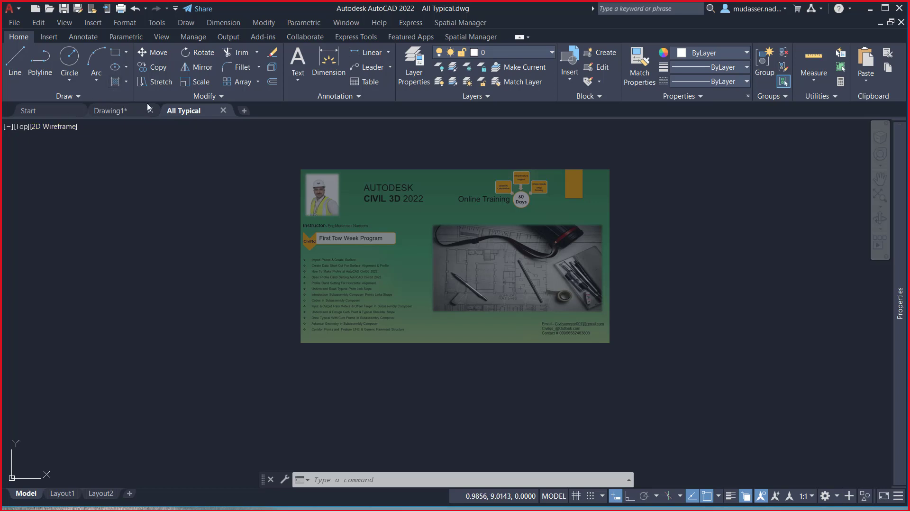
click(112, 112)
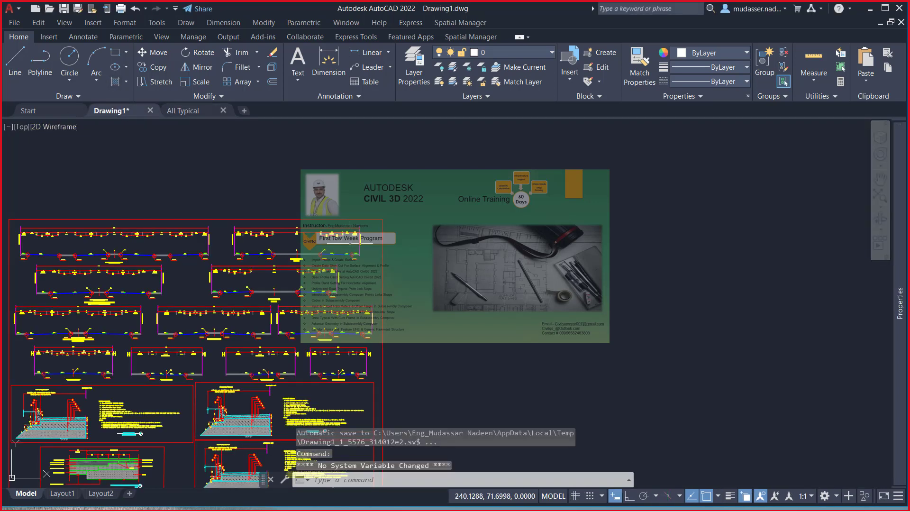
scroll(290, 233, up, 2)
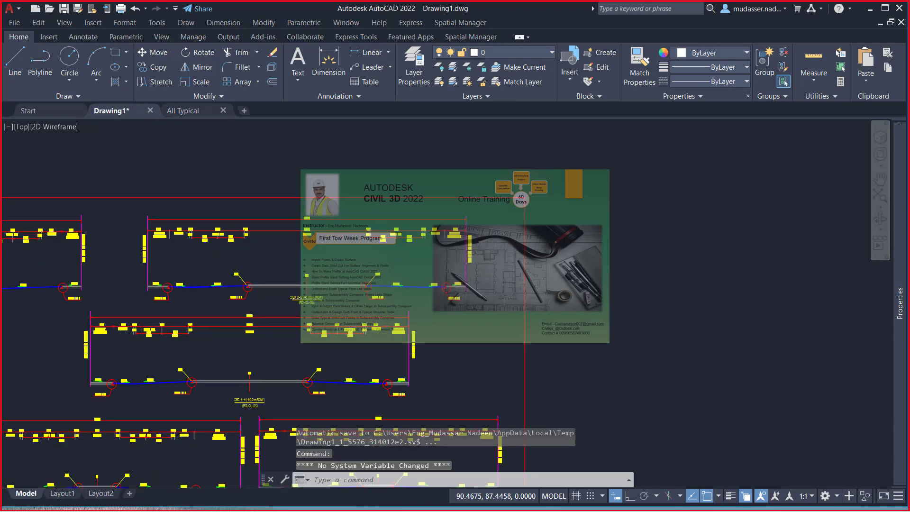
scroll(288, 234, up, 3)
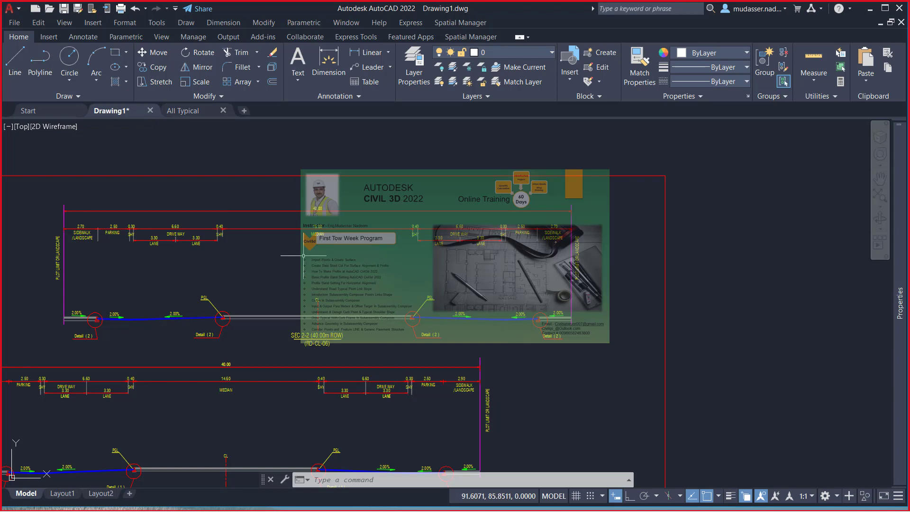
- Minimize AutoCAD and launch Autodesk Subassembly Composer 2022 from the Start menu's Autodesk folder
click(869, 9)
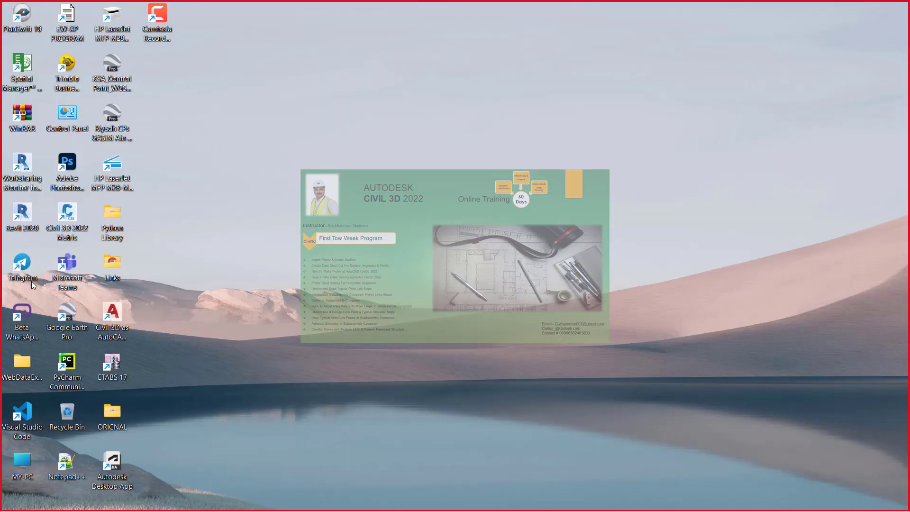
mouse_move(348, 506)
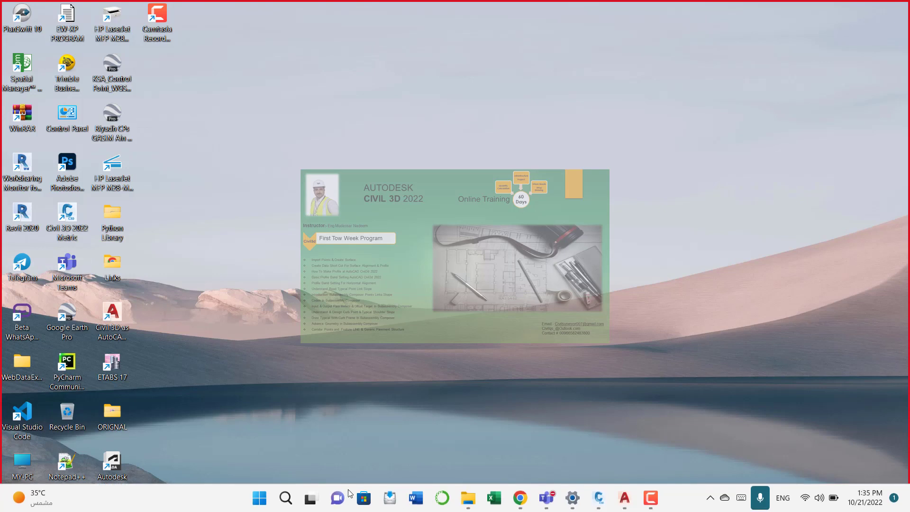
click(259, 497)
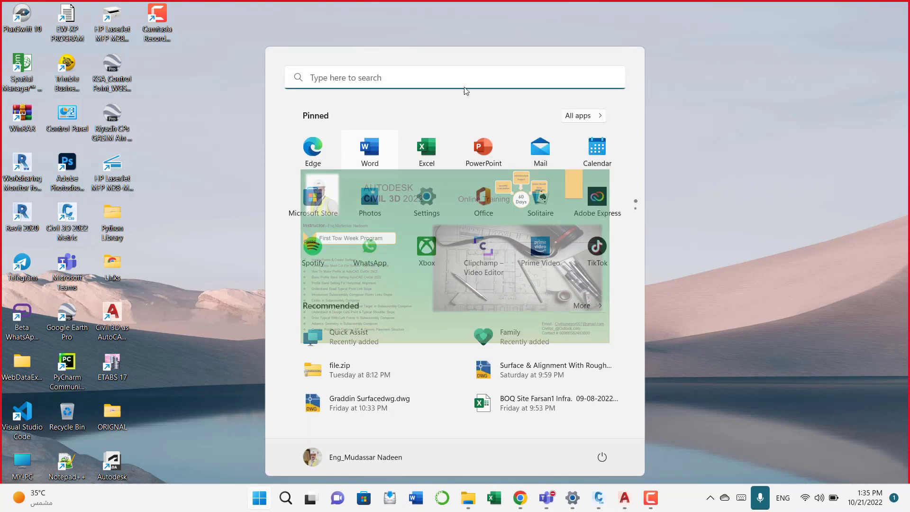
click(591, 118)
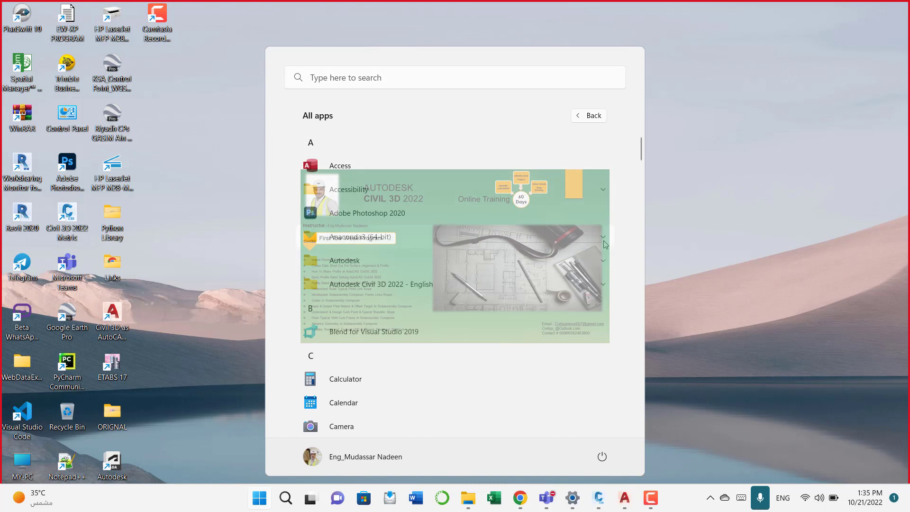
click(601, 286)
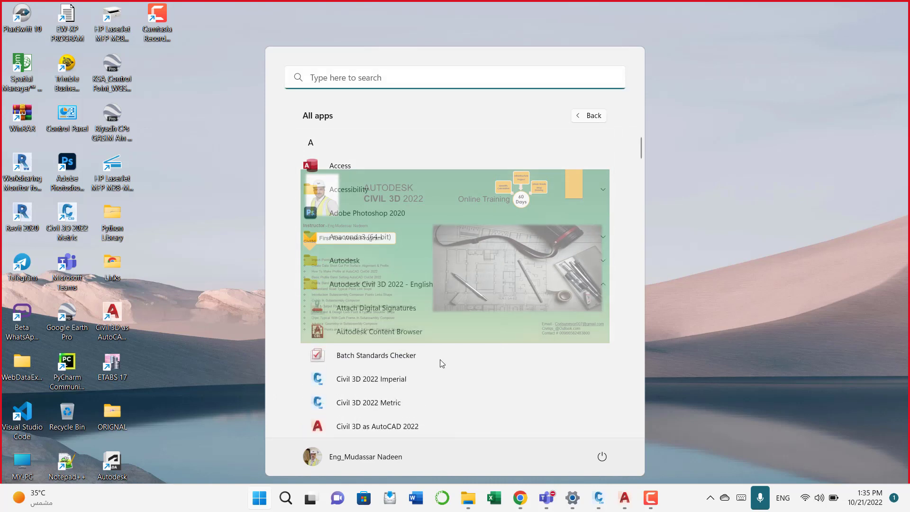
scroll(427, 365, down, 1)
scroll(387, 378, down, 2)
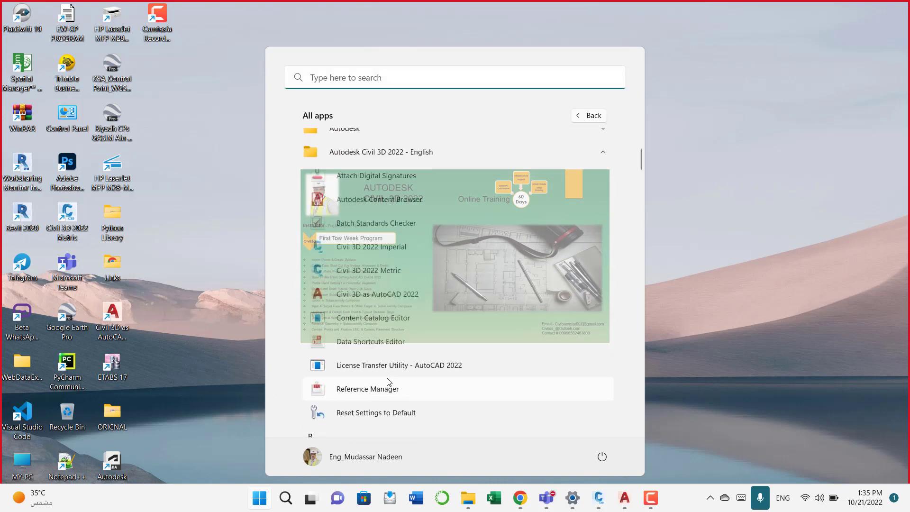
scroll(393, 383, up, 3)
click(604, 286)
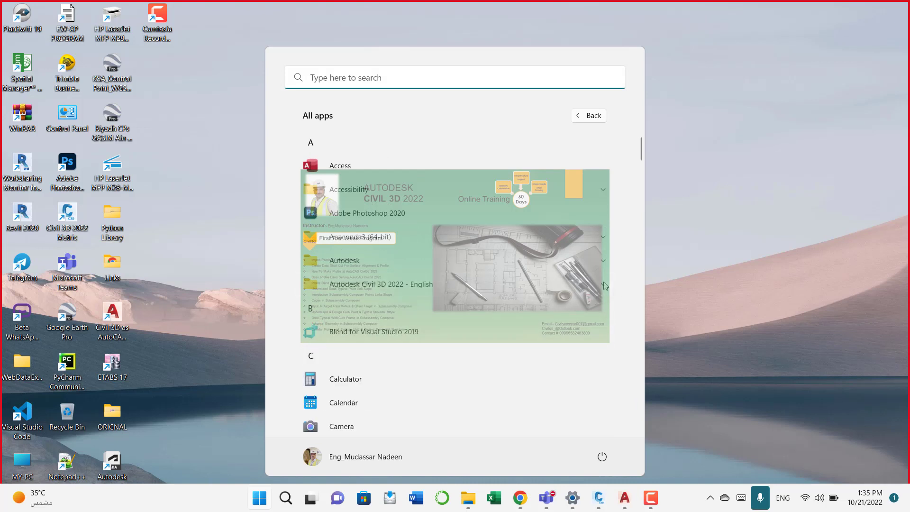
click(602, 260)
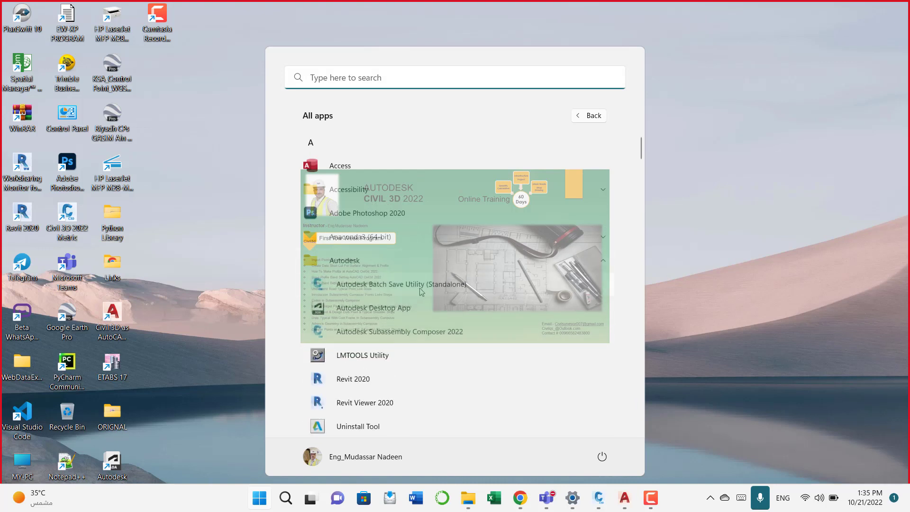
click(396, 331)
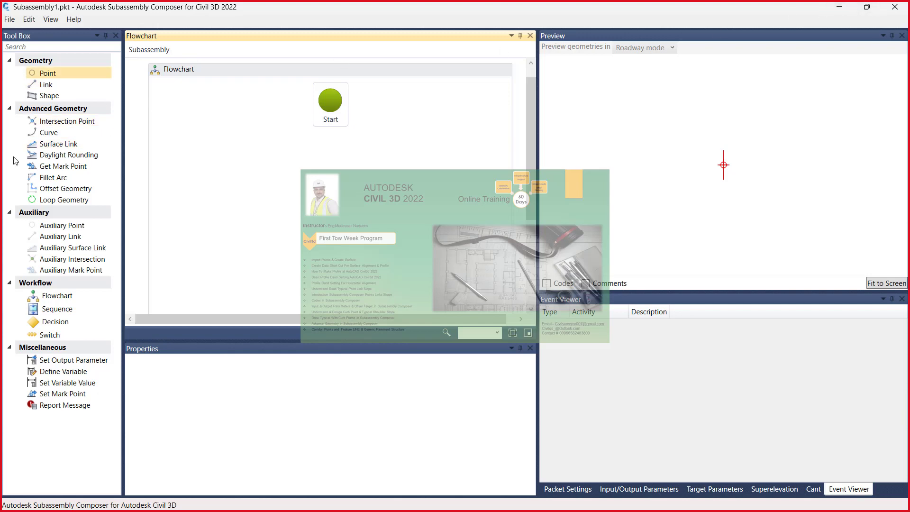
- Minimize Subassembly Composer so the AutoCAD All Typical drawing is in front
click(838, 8)
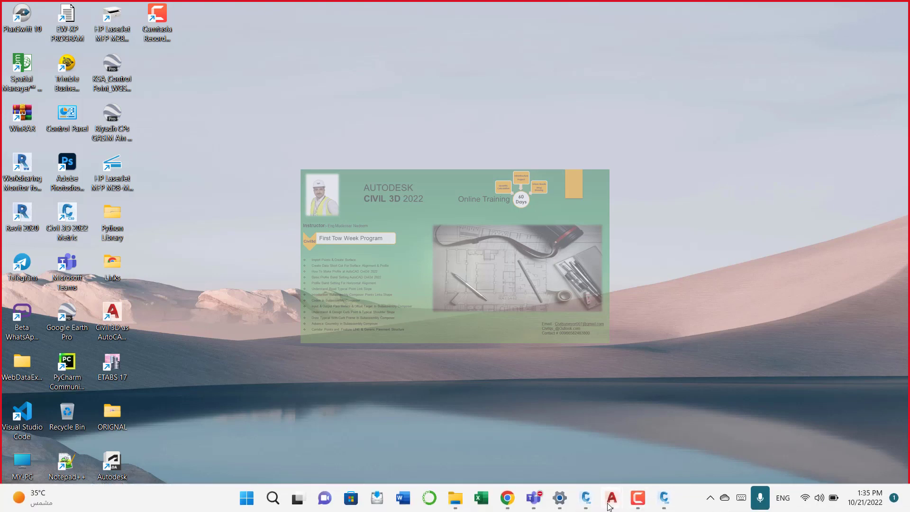
mouse_move(611, 497)
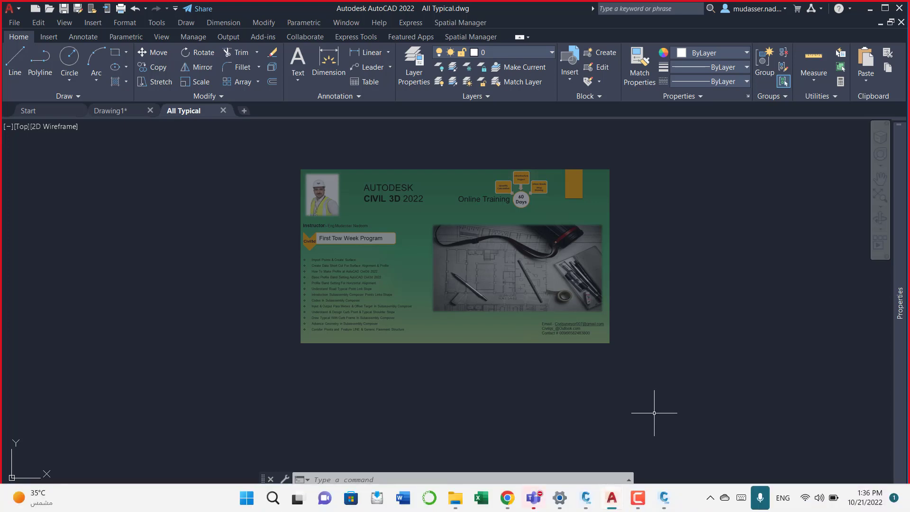
- Shrink the Teams meeting to its mini-window and return to the All Typical drawing
click(536, 501)
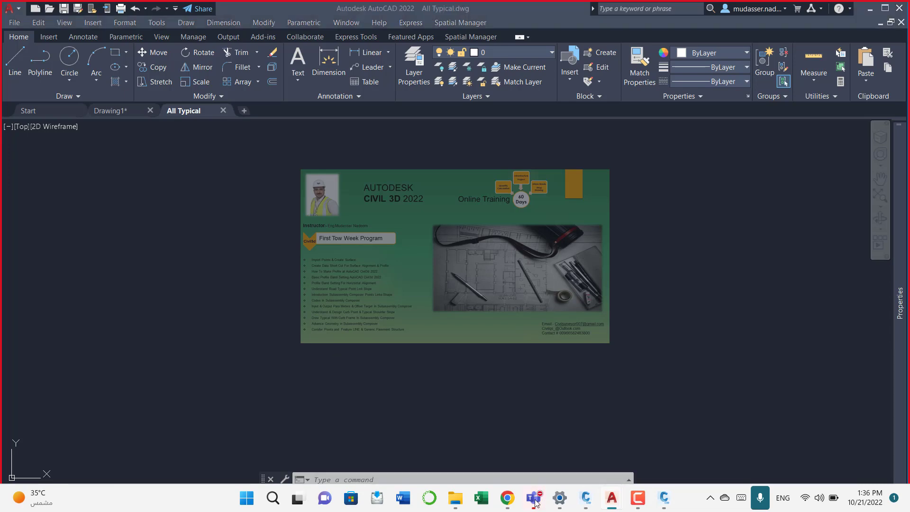
click(579, 402)
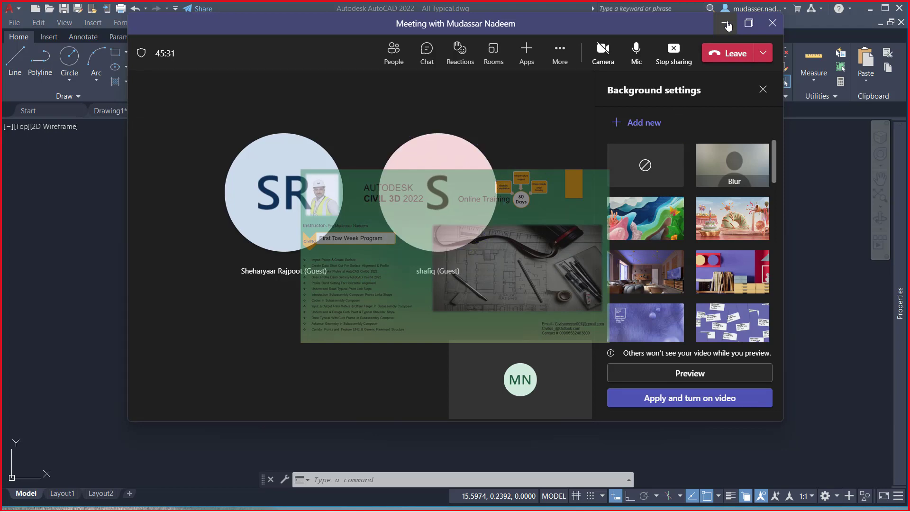
click(725, 24)
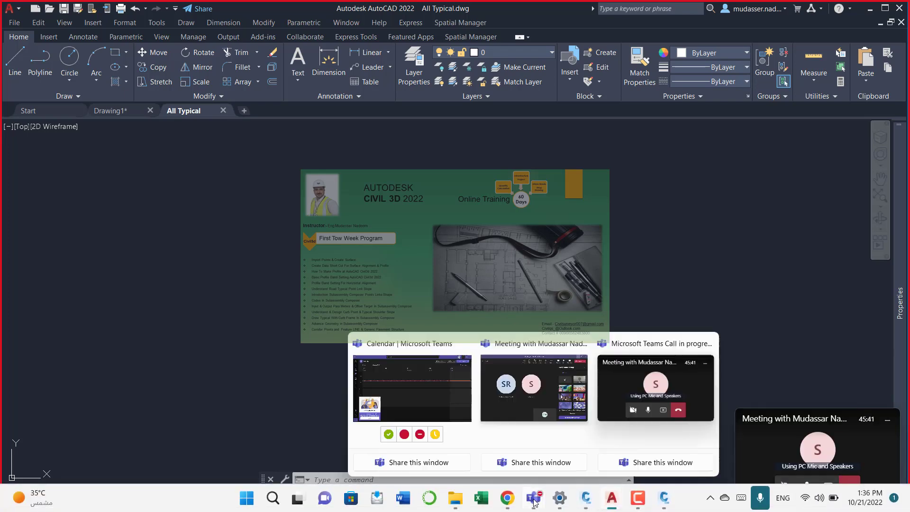
mouse_move(533, 497)
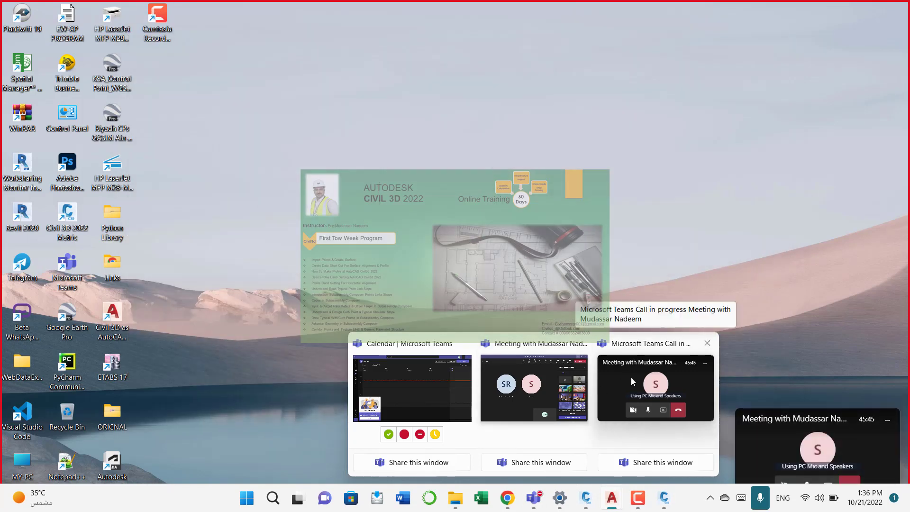
click(631, 381)
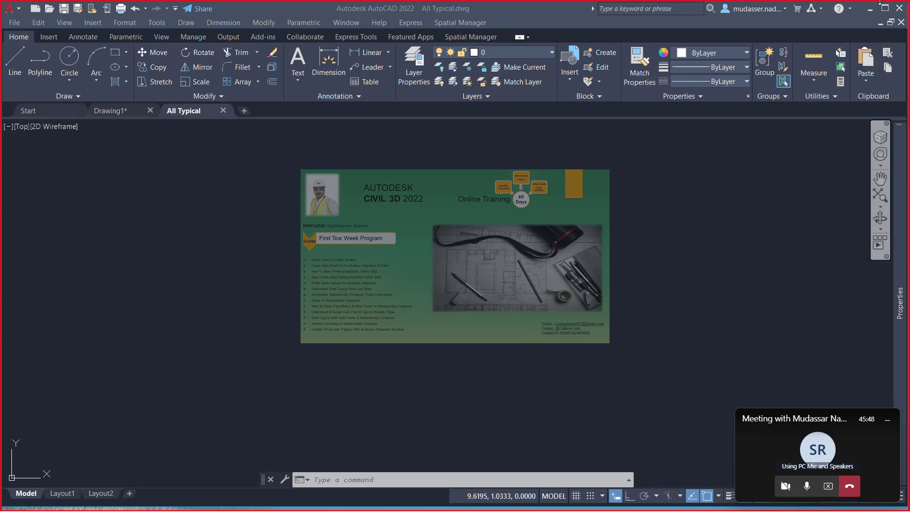
- Hide the Teams mini-window and zoom out over the Drawing1 road cross-sections
click(887, 423)
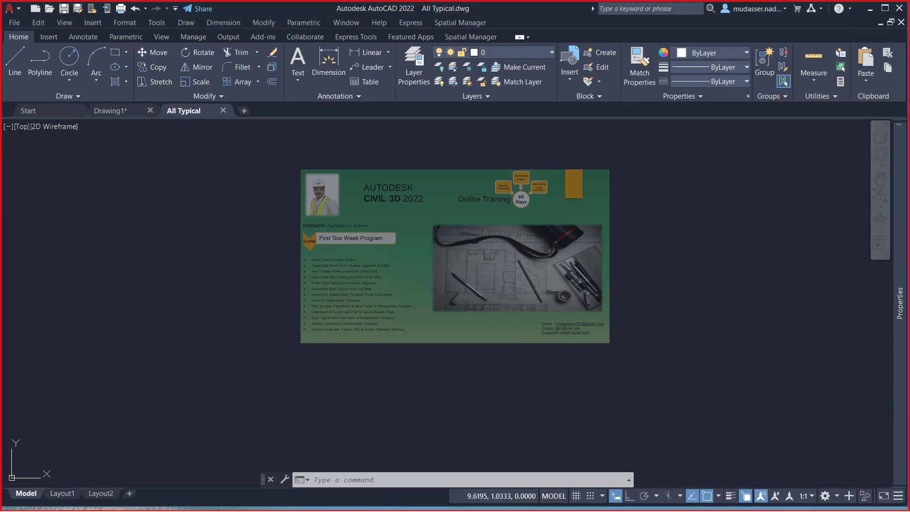
click(119, 113)
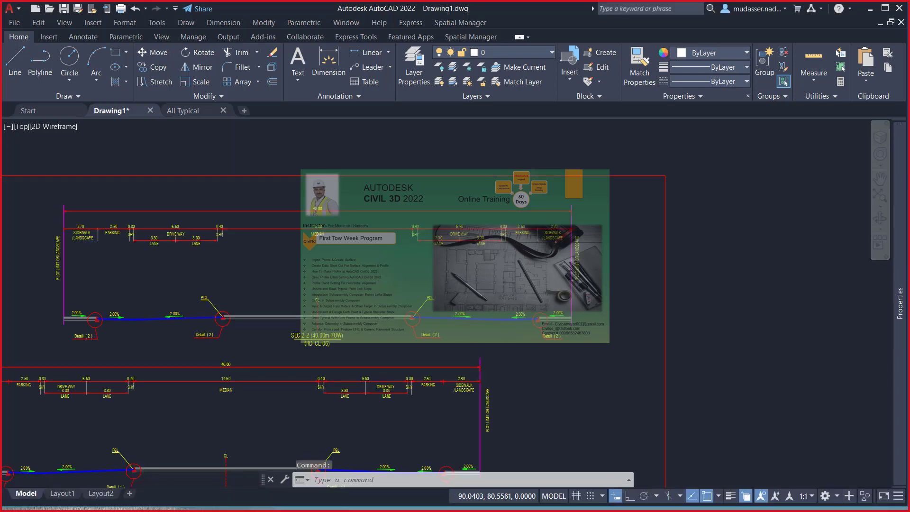
scroll(174, 296, down, 3)
scroll(174, 296, down, 3)
scroll(267, 307, down, 2)
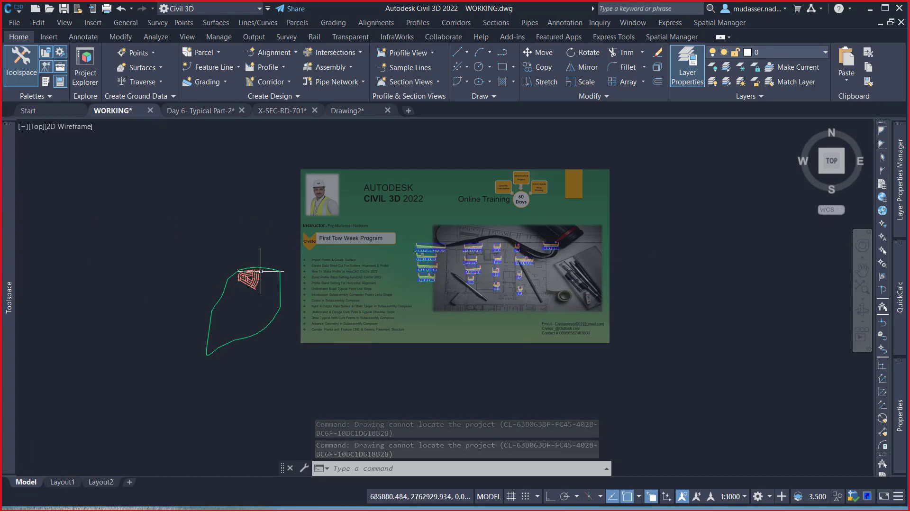
- Zoom in on WORKING's alignment station labels, then switch to Drawing2
scroll(258, 271, up, 5)
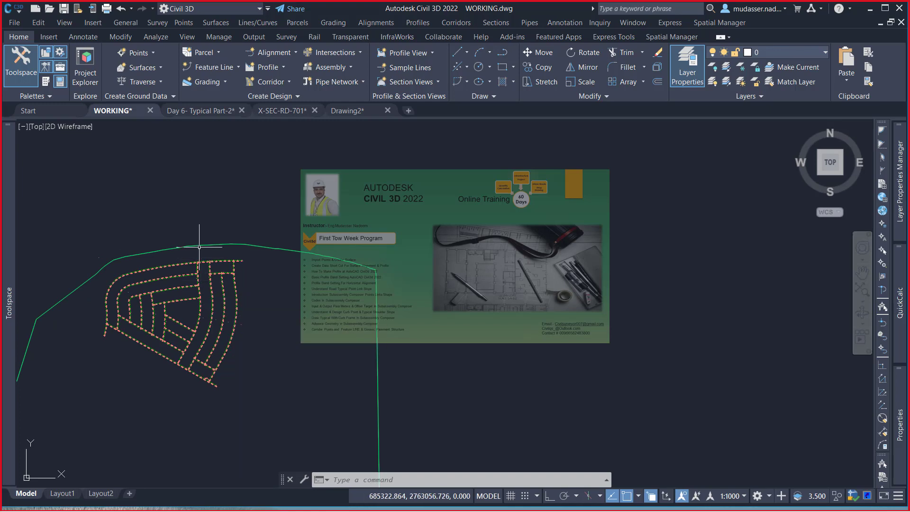
scroll(204, 251, up, 5)
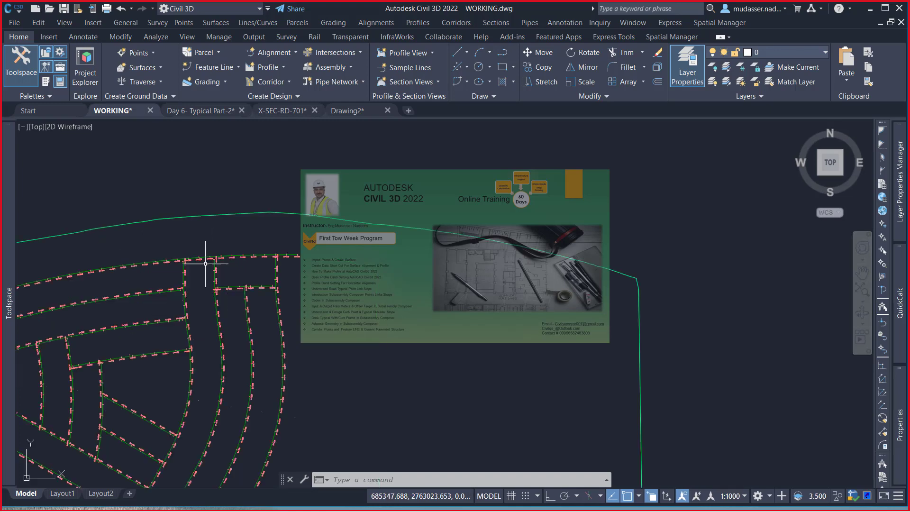
scroll(234, 255, up, 3)
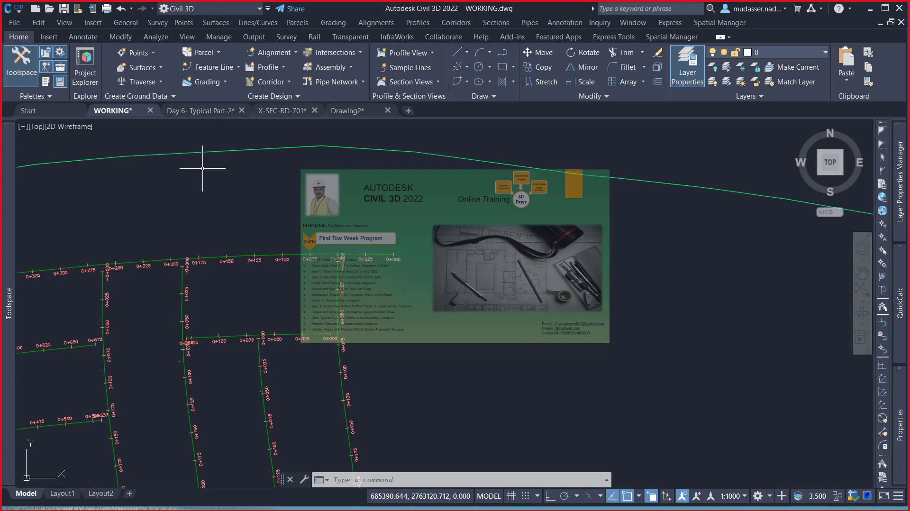
click(334, 110)
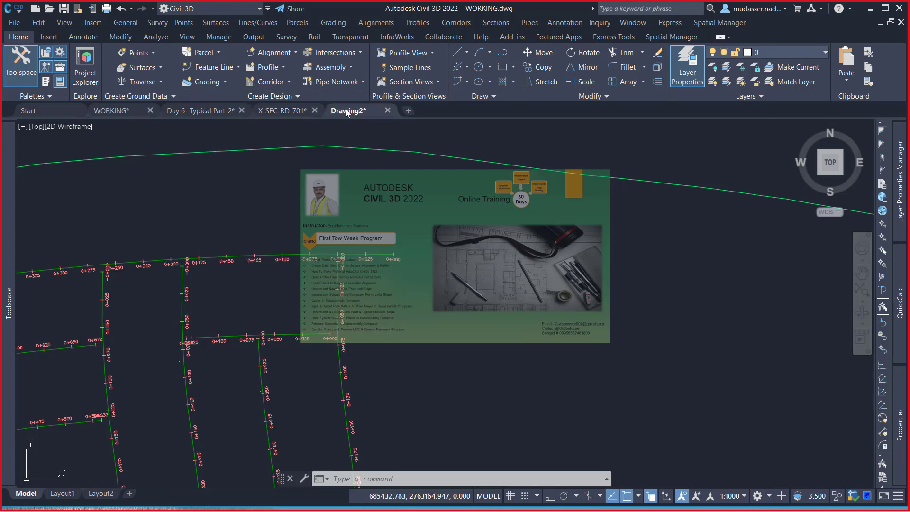
- Close Drawing2 without saving and preview drawings such as CL, NGL-SURFACE, Z-5 and Zone-1
click(388, 111)
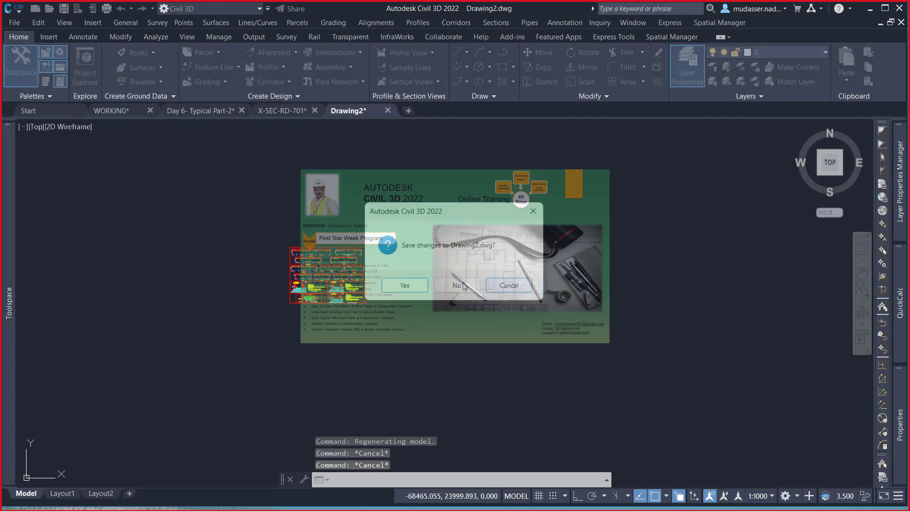
click(462, 286)
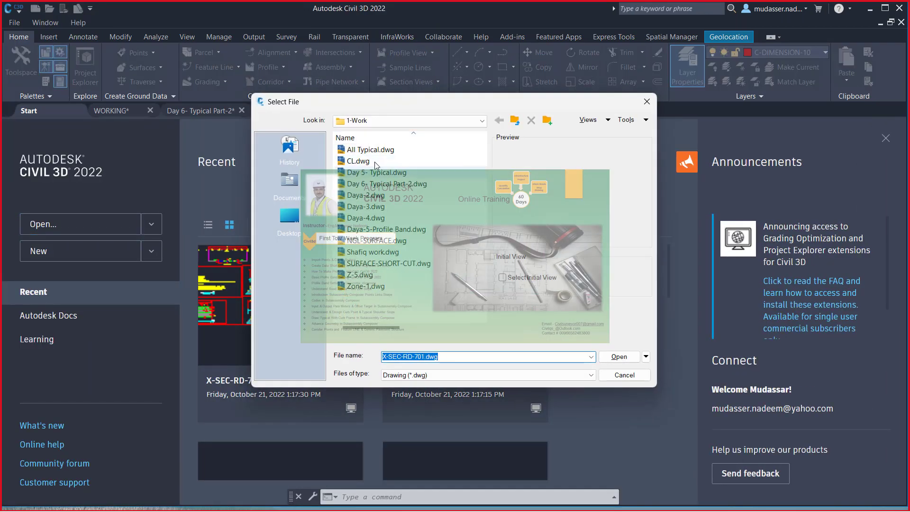
click(363, 162)
click(366, 184)
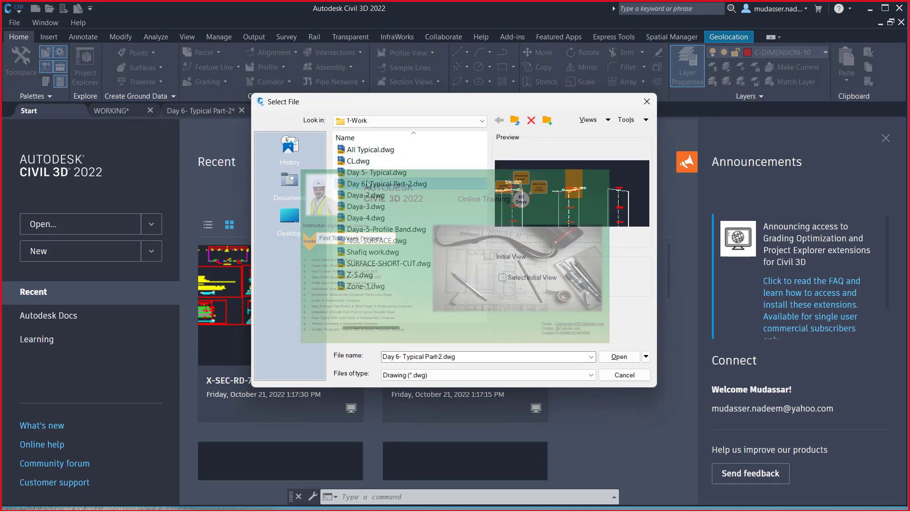
click(371, 196)
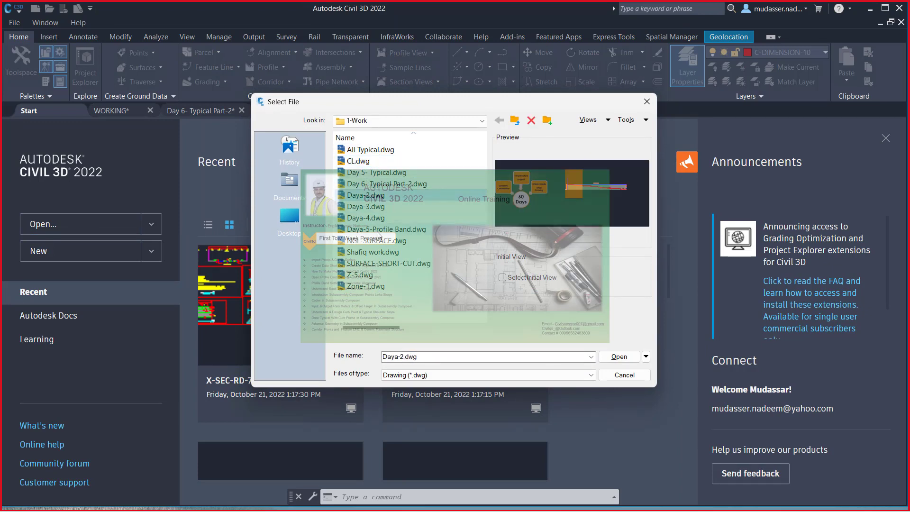
click(378, 230)
click(382, 253)
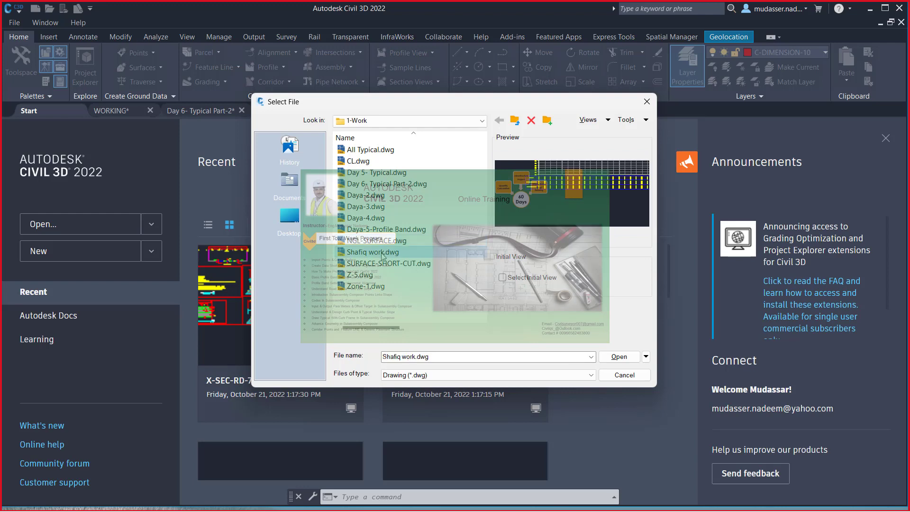
click(380, 264)
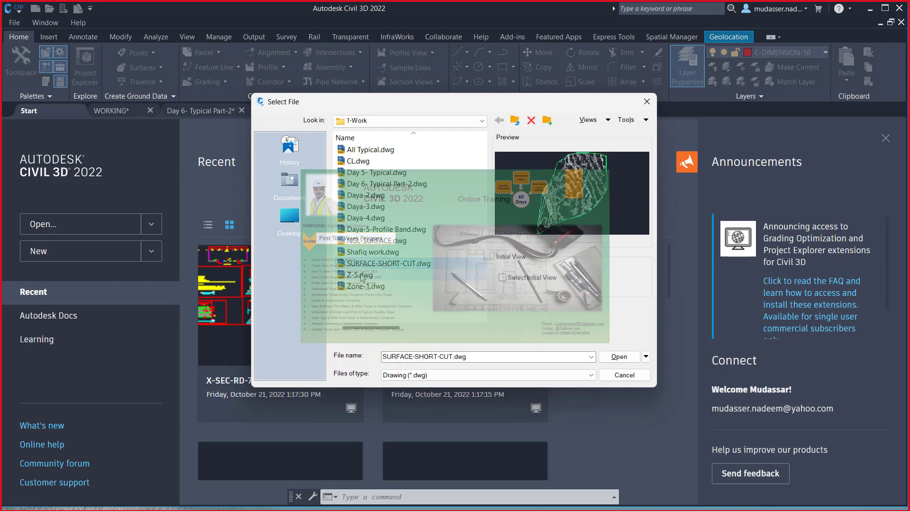
click(363, 276)
click(362, 287)
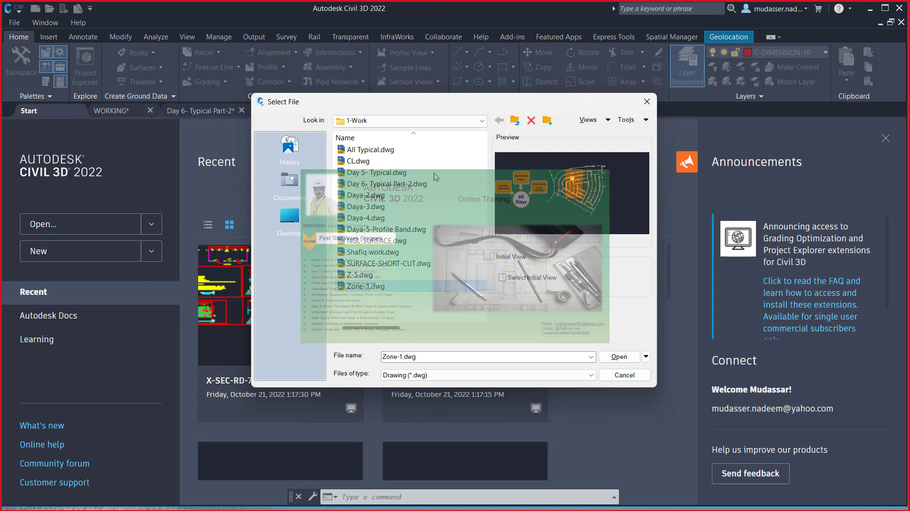
- Browse up to Fursan, into the Road folder, and open 2-Fursan Edge of Asphalt.dwg
click(513, 122)
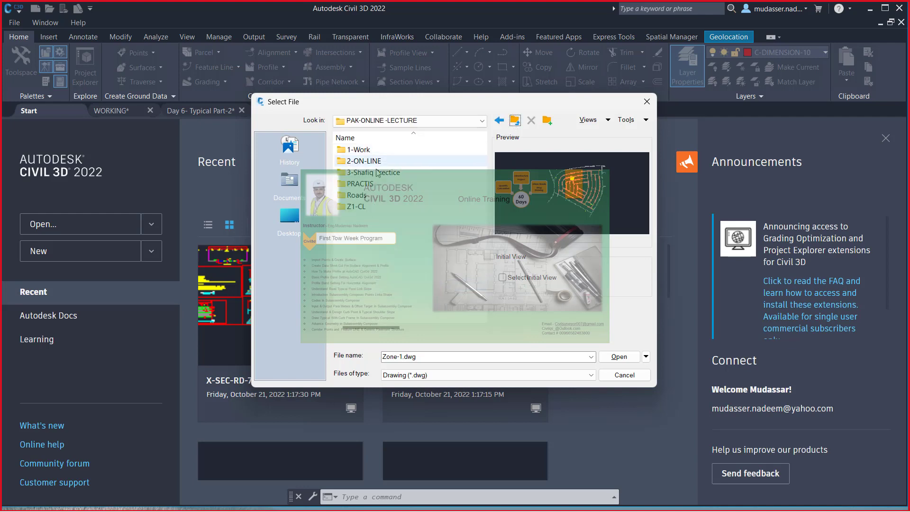
click(514, 120)
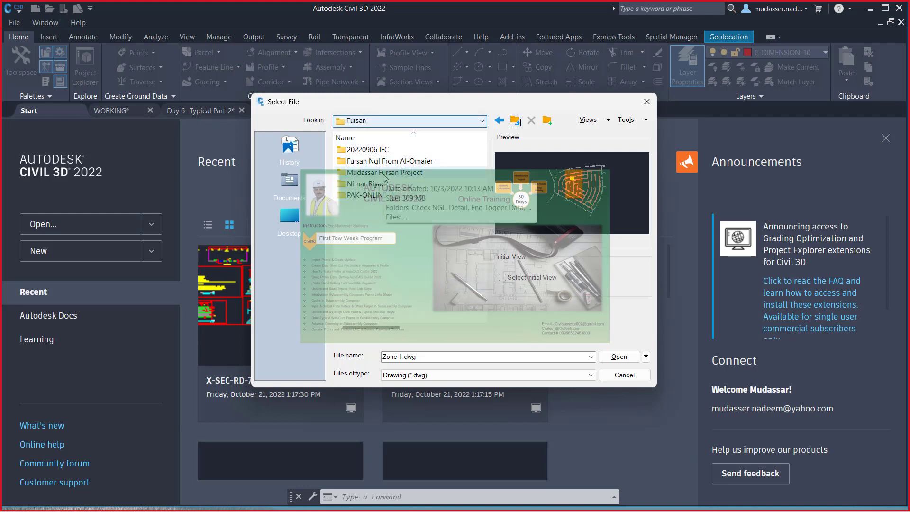
double_click(383, 173)
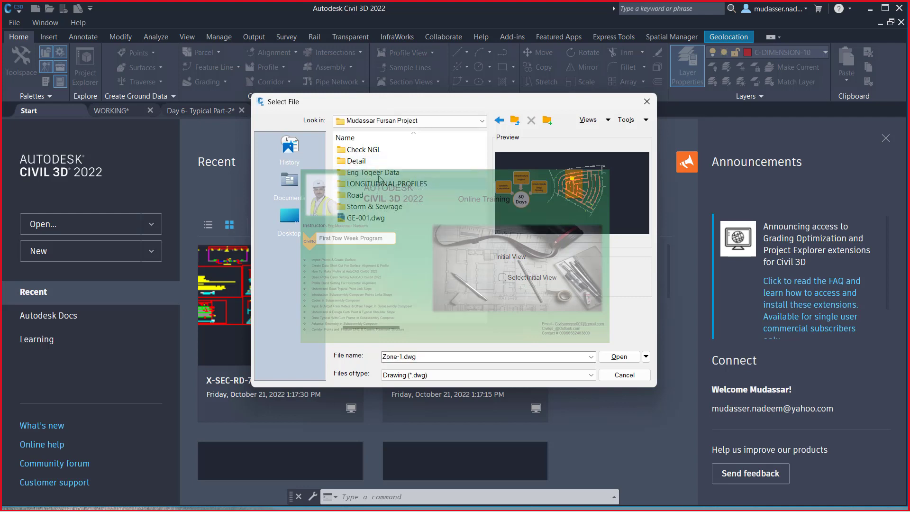
click(362, 217)
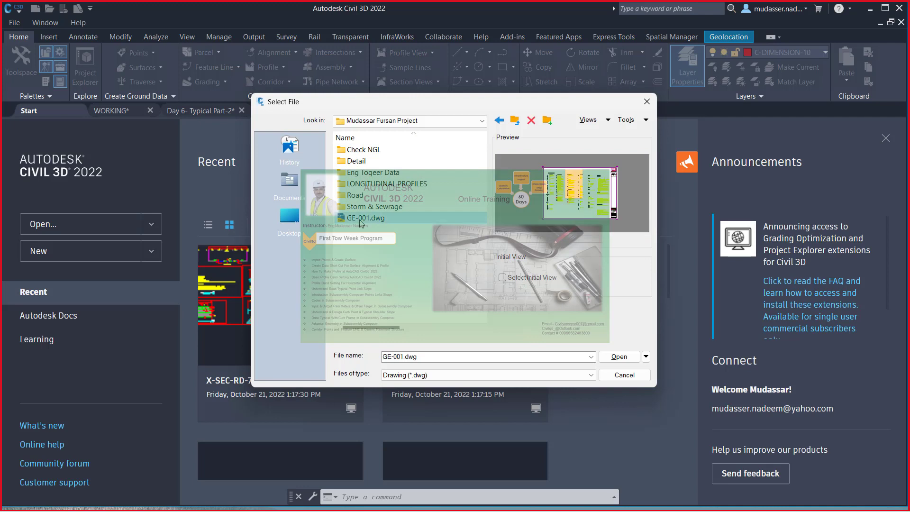
click(353, 207)
double_click(356, 195)
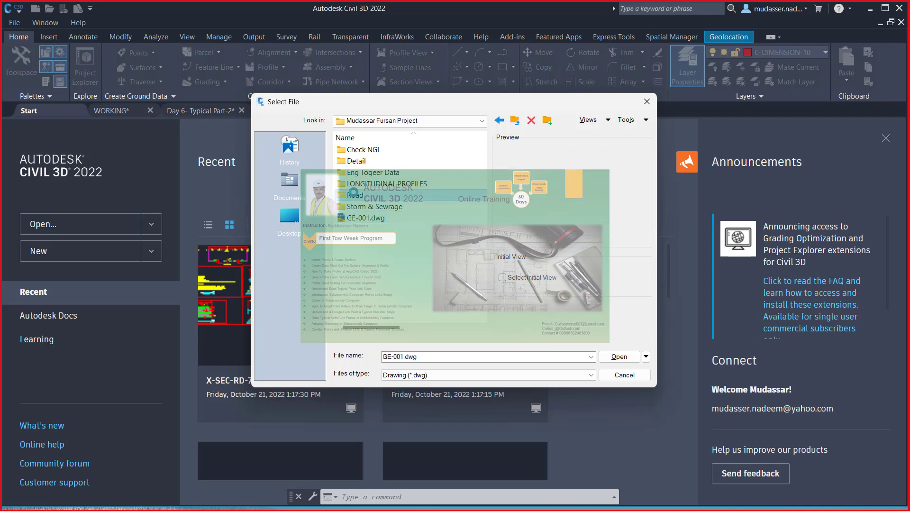
click(378, 150)
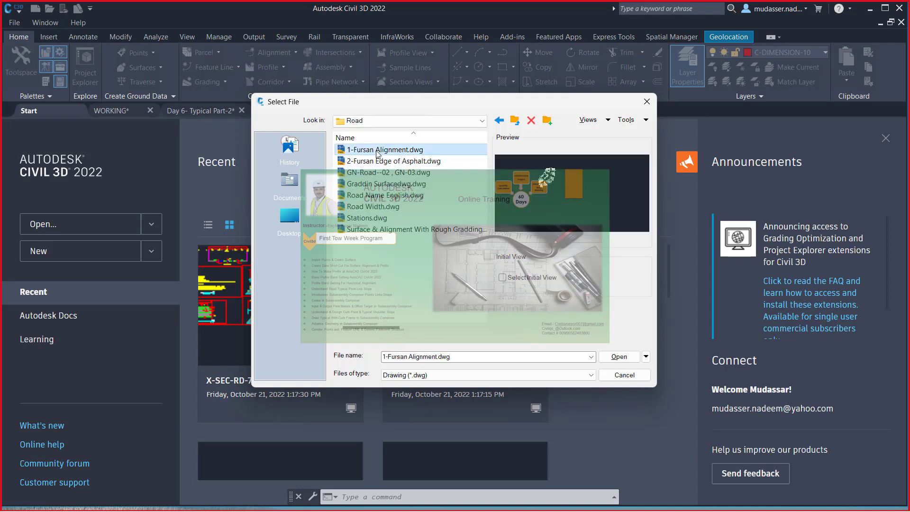
click(380, 162)
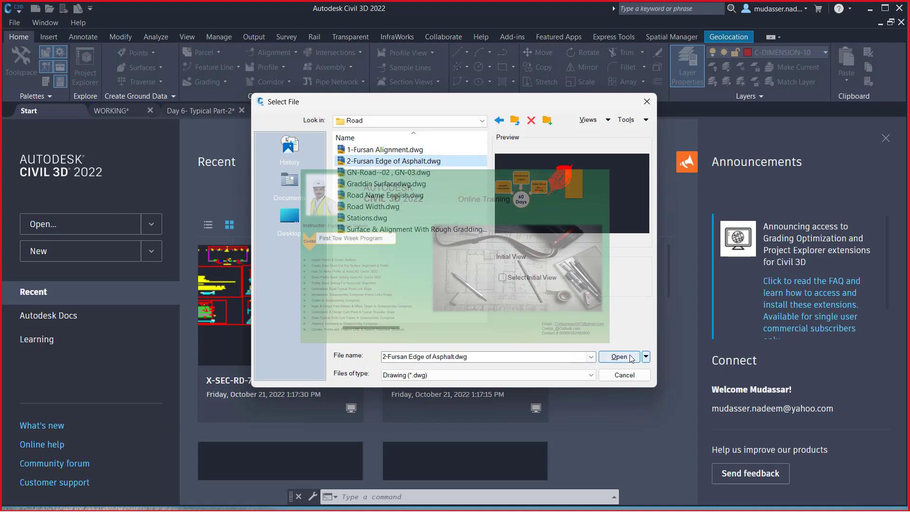
click(615, 359)
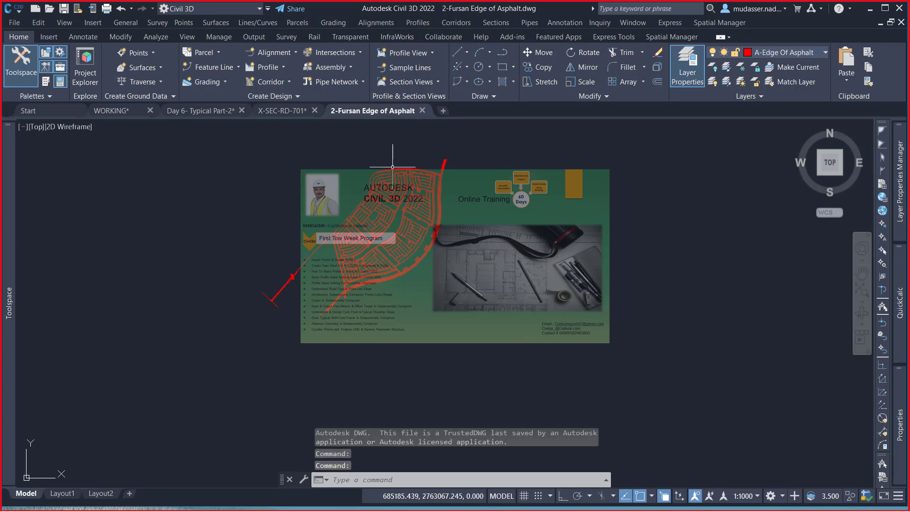
- Zoom into the red linework and select one A-Edge Of Asphalt line, 186.400 long
scroll(394, 165, up, 5)
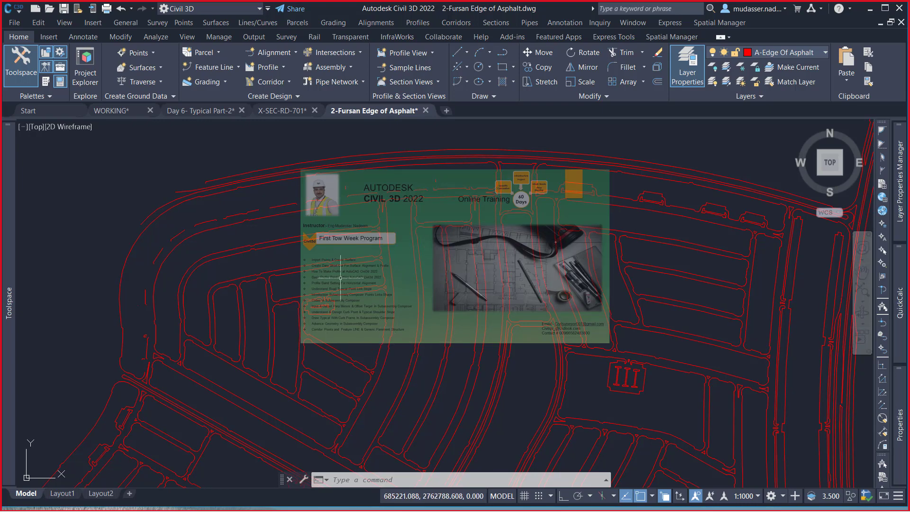
scroll(350, 193, up, 2)
scroll(350, 193, up, 2)
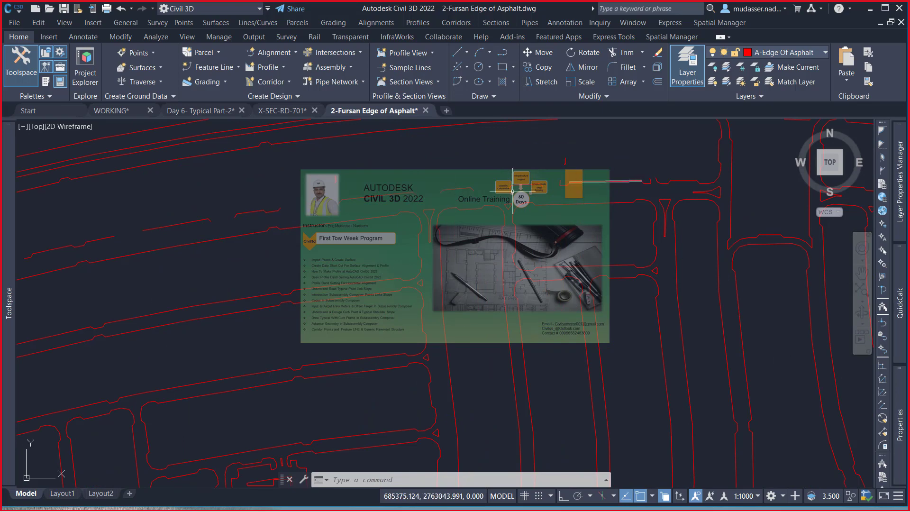
scroll(445, 193, down, 3)
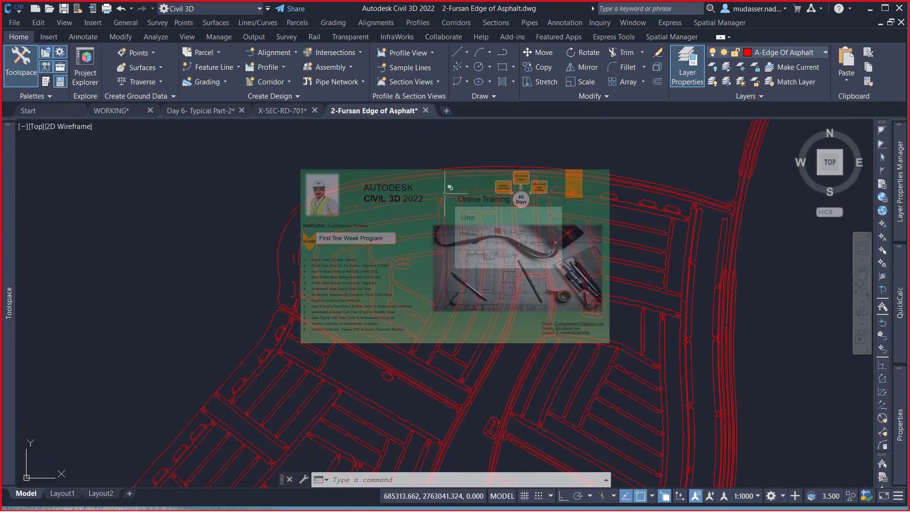
scroll(419, 182, down, 4)
scroll(398, 216, up, 2)
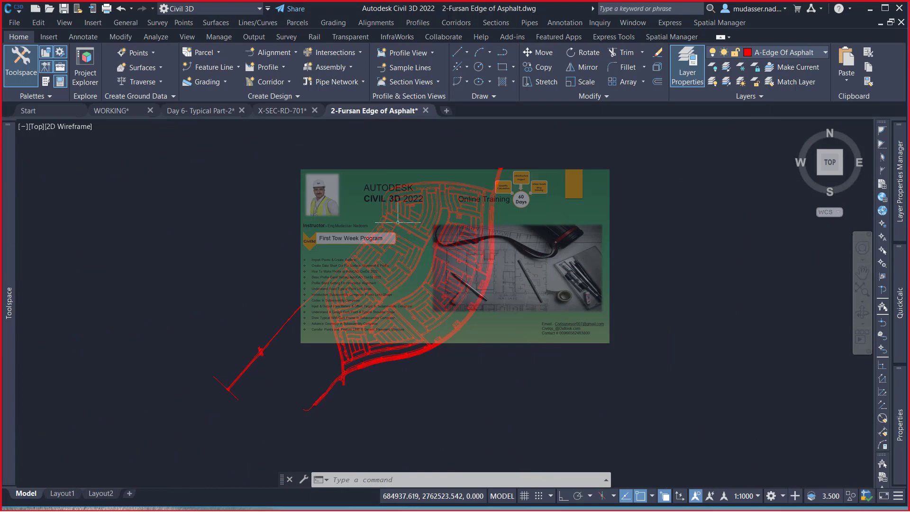
scroll(398, 213, up, 4)
click(400, 210)
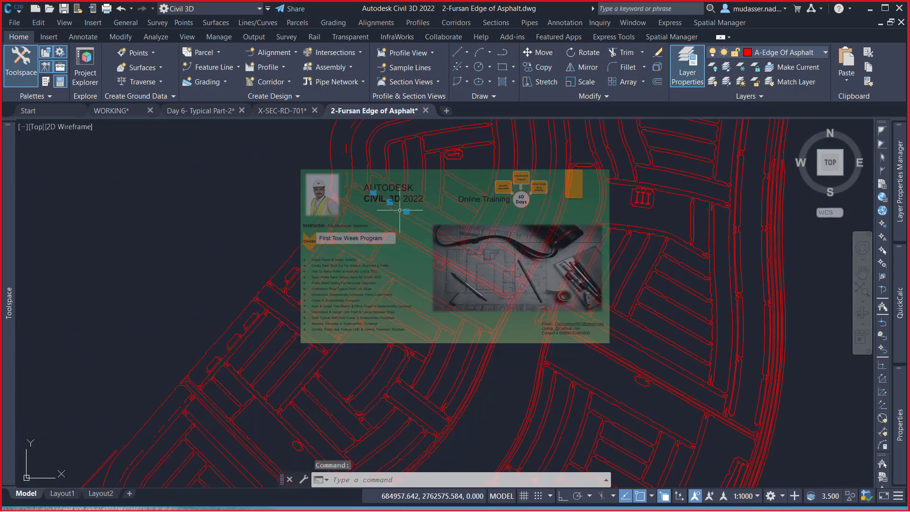
key(Escape)
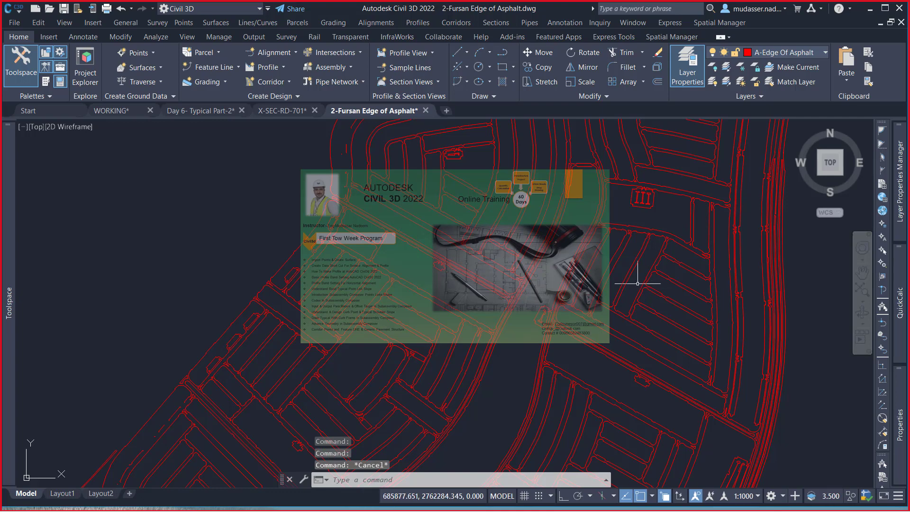
click(421, 219)
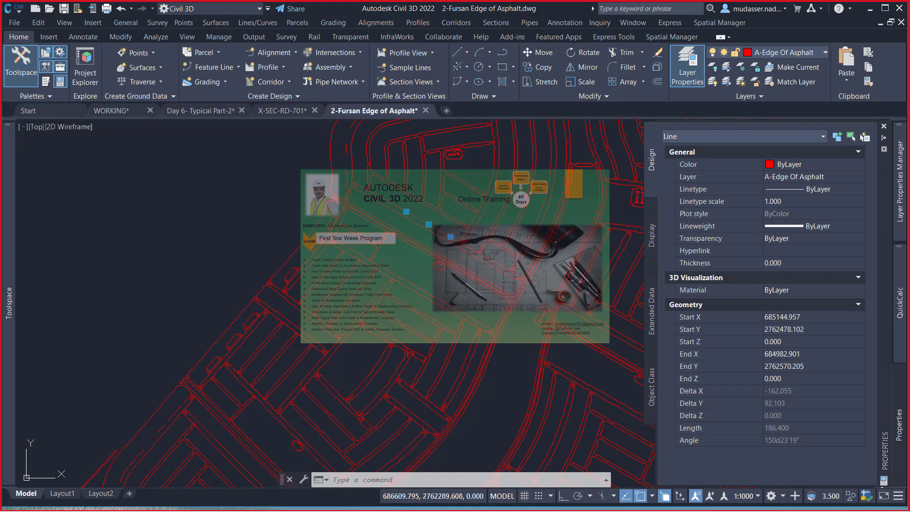
- Inspect the edge-of-asphalt arc's properties (radius 418.050), then clear the selection and zoom out
scroll(500, 160, up, 5)
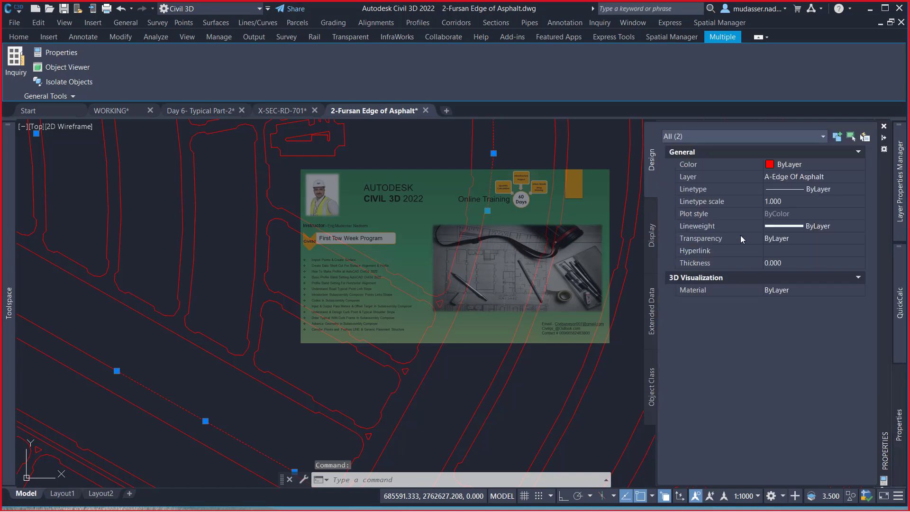
key(Escape)
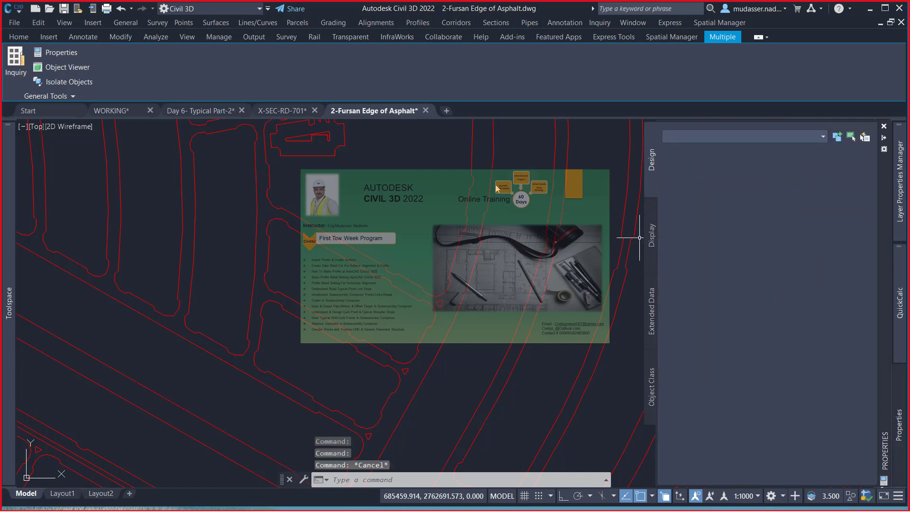
click(491, 178)
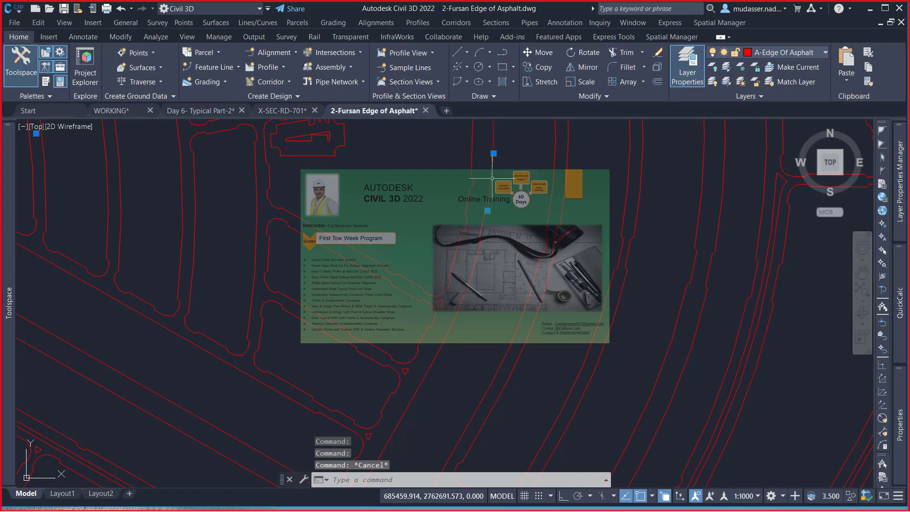
double_click(492, 179)
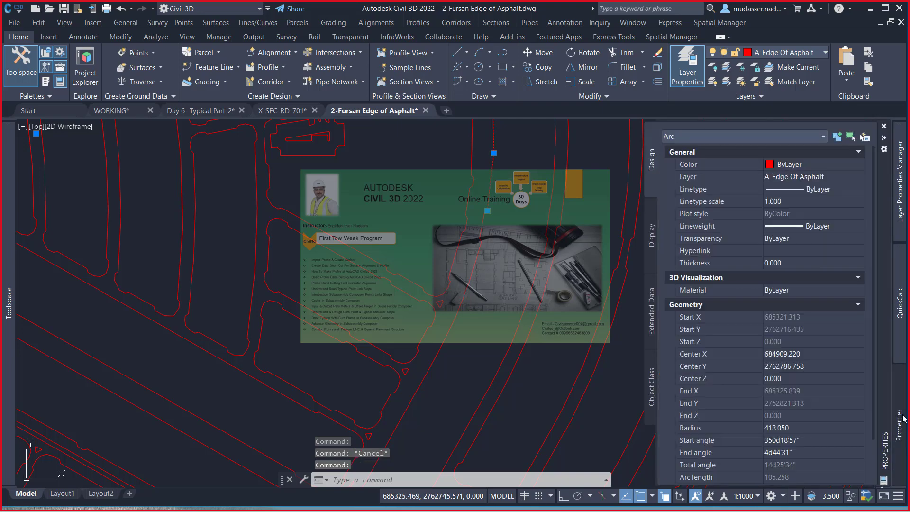
scroll(474, 234, down, 5)
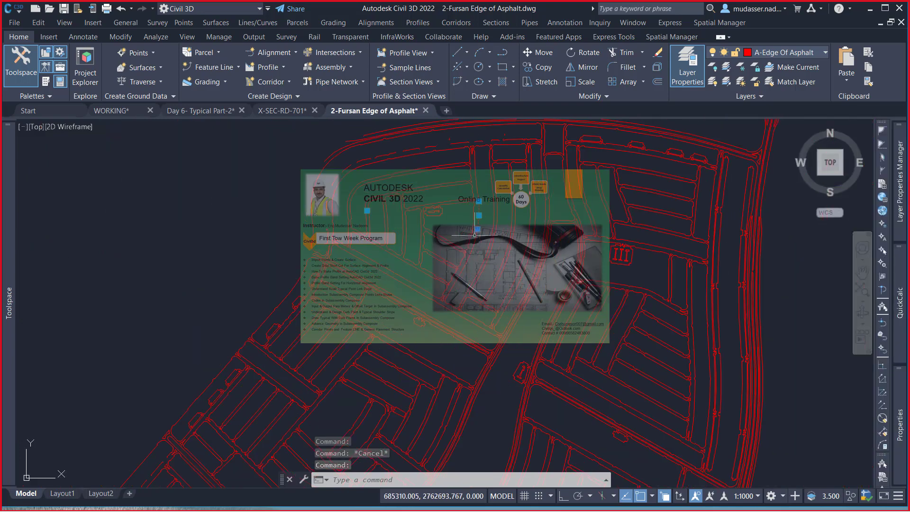
scroll(474, 234, down, 3)
key(Escape)
scroll(467, 224, down, 2)
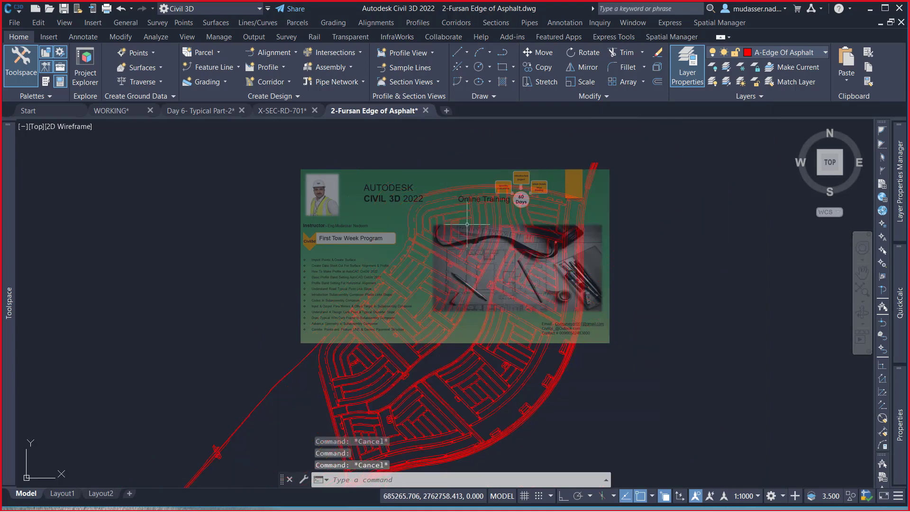
scroll(483, 183, up, 2)
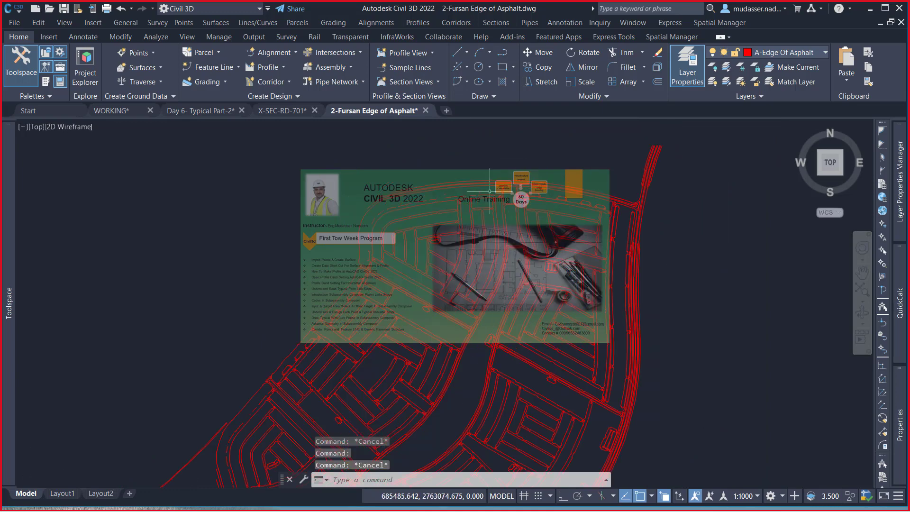
scroll(402, 187, up, 2)
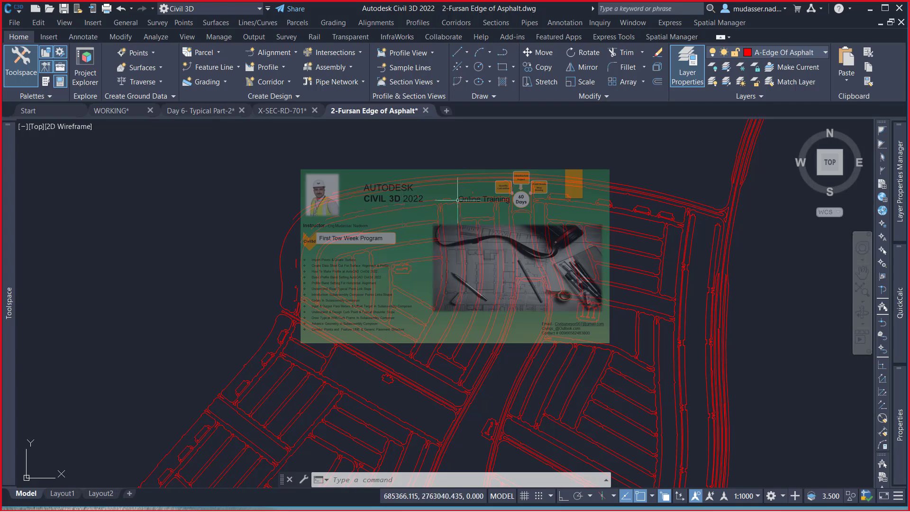
scroll(450, 209, up, 3)
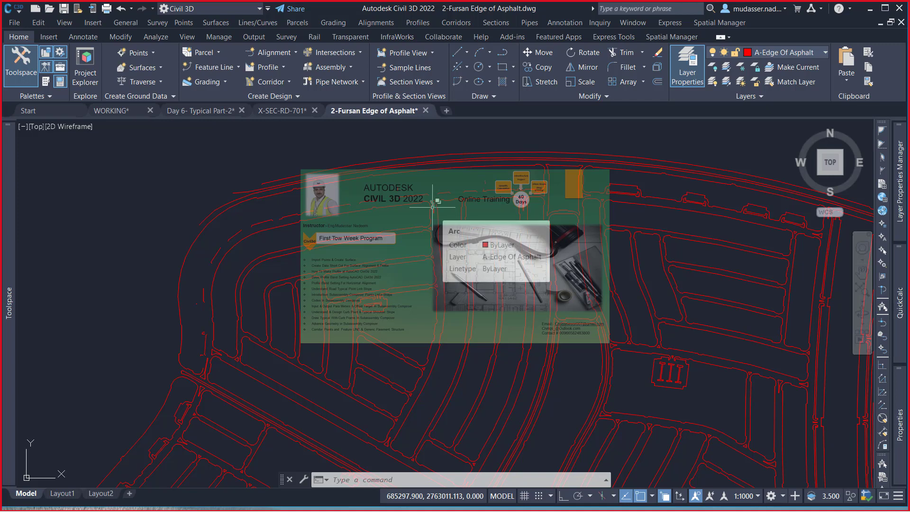
mouse_move(433, 205)
scroll(424, 201, up, 2)
scroll(415, 199, up, 2)
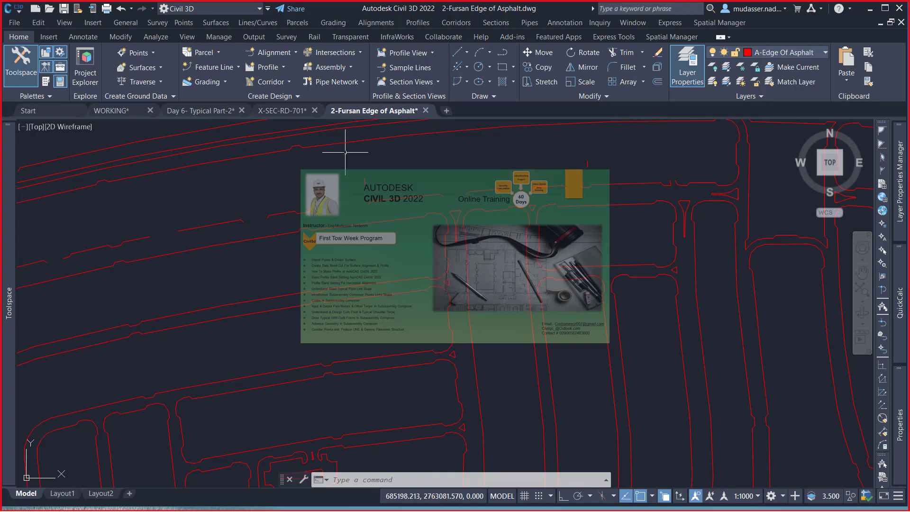
- Zoom out over the WORKING drawing's alignments, then go back to the Start page
click(114, 110)
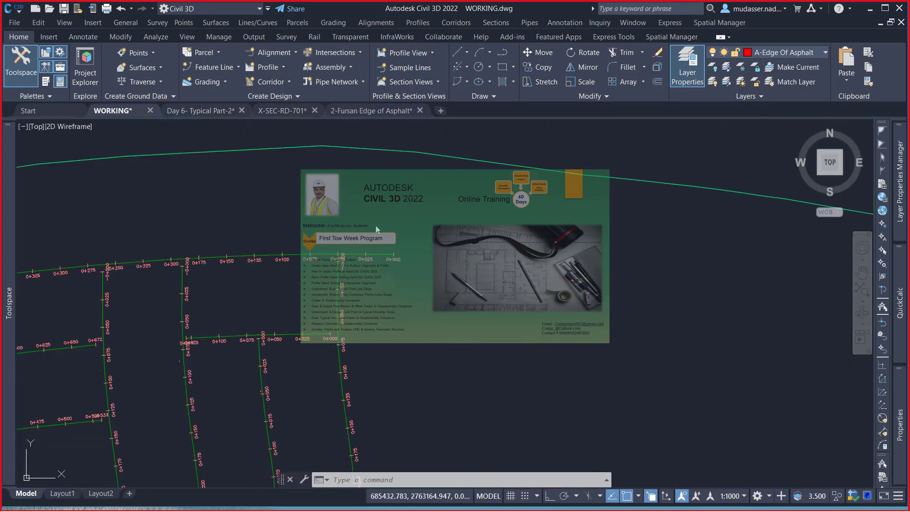
scroll(406, 239, down, 2)
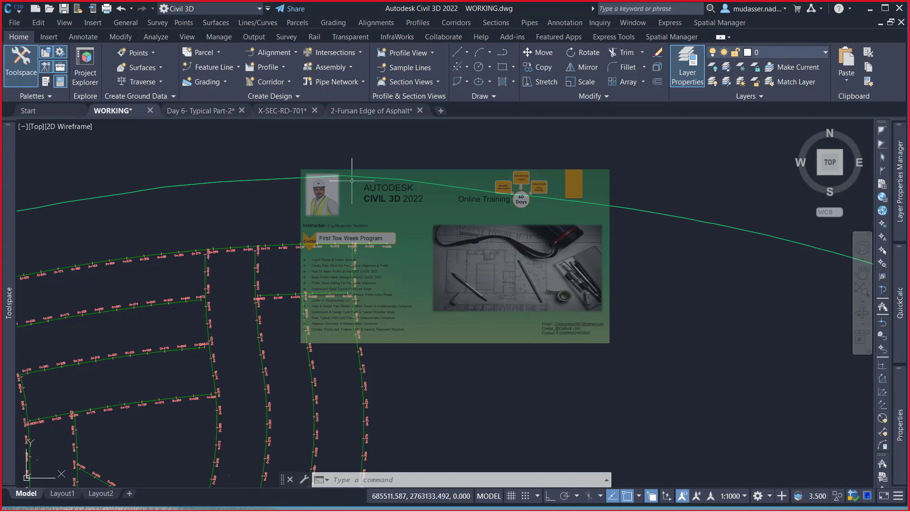
mouse_move(341, 177)
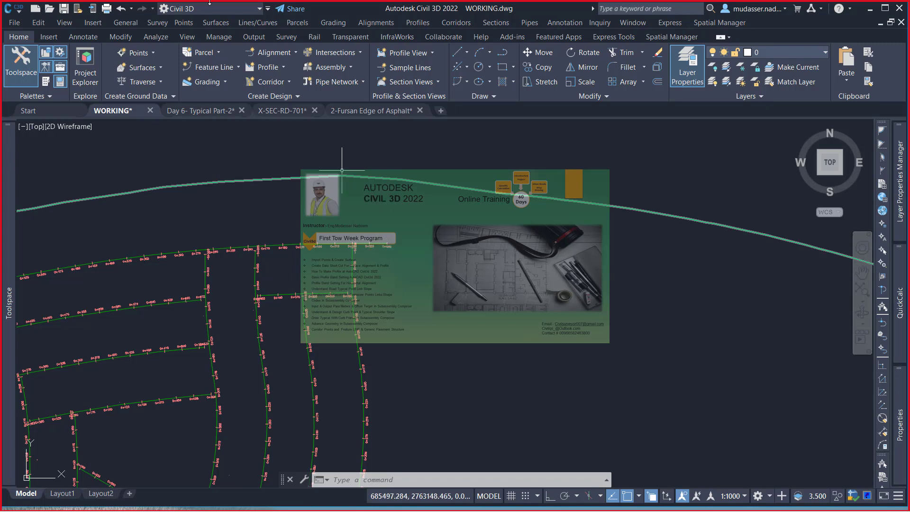
click(42, 109)
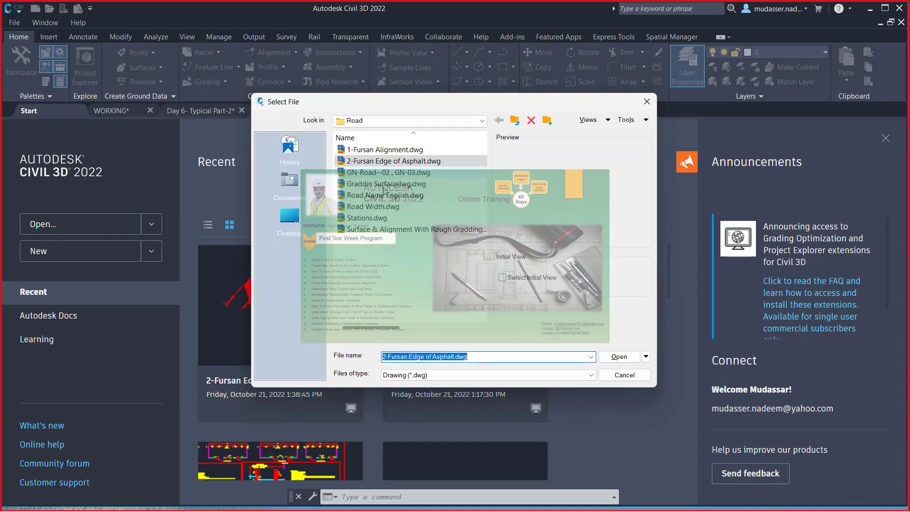
- Preview Road folder drawings and open Surface & Alignment With Rough Gradding.dwg
click(383, 185)
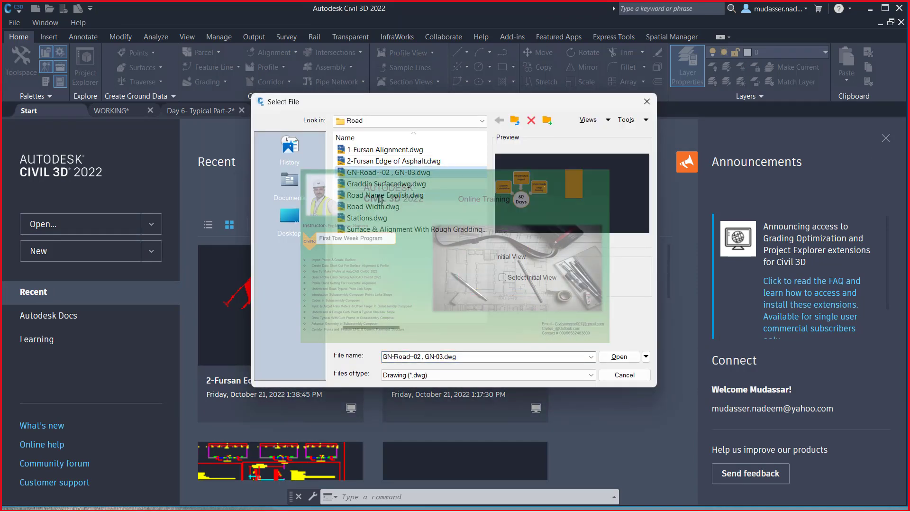
click(378, 198)
click(375, 218)
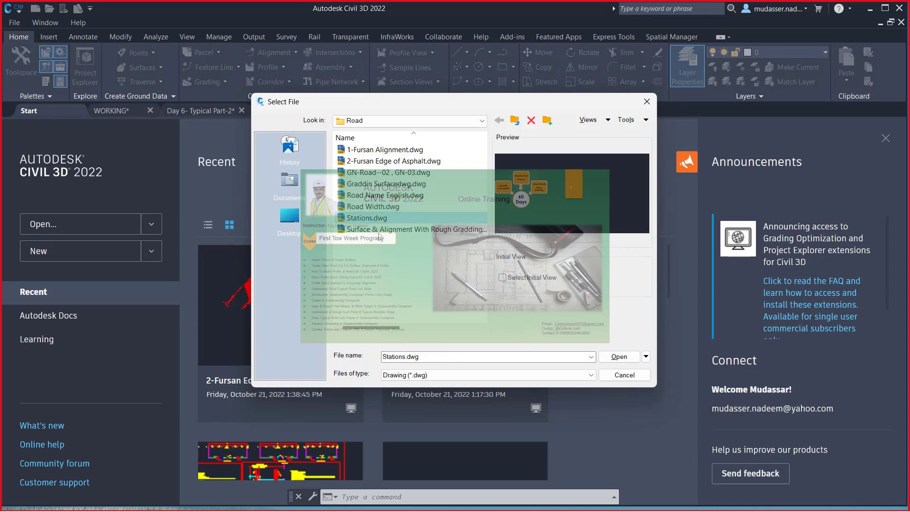
click(379, 230)
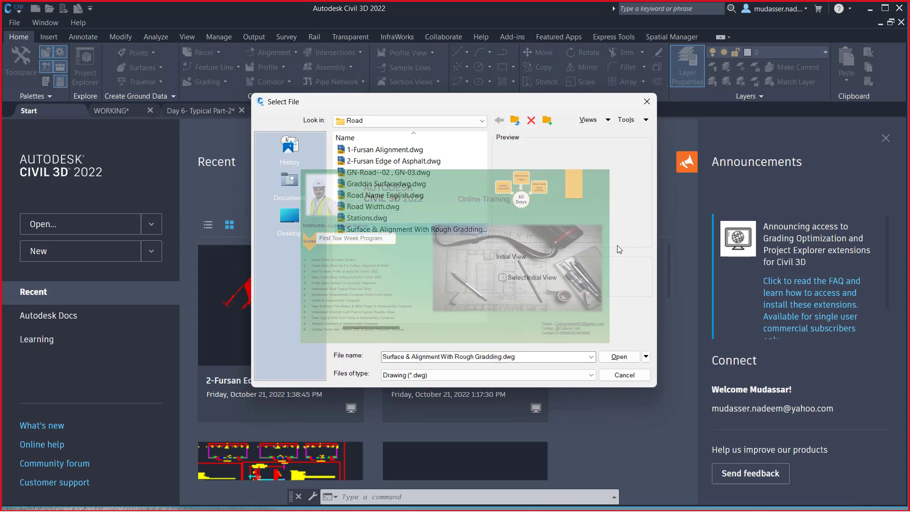
click(621, 358)
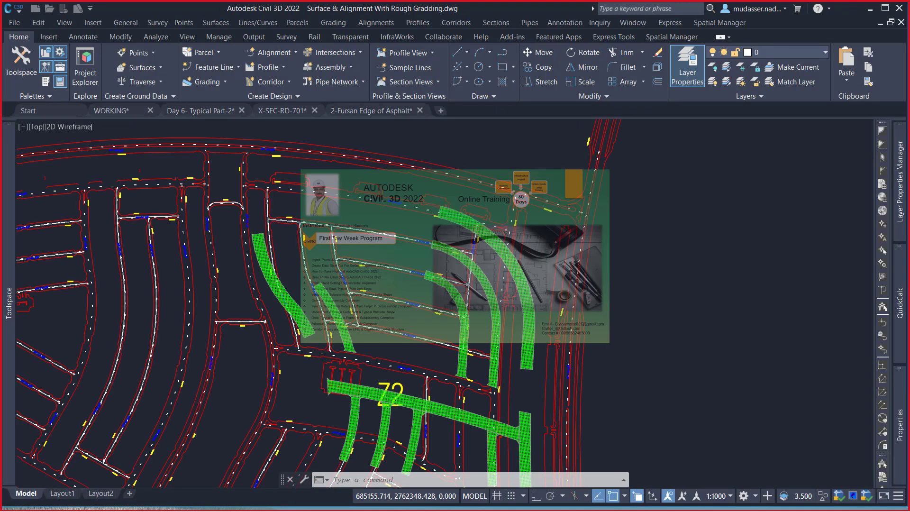
- Pan to zone Z1 and inspect an A-Edge Of Asphalt polyline, then clear the selection
middle_drag(426, 308, 498, 308)
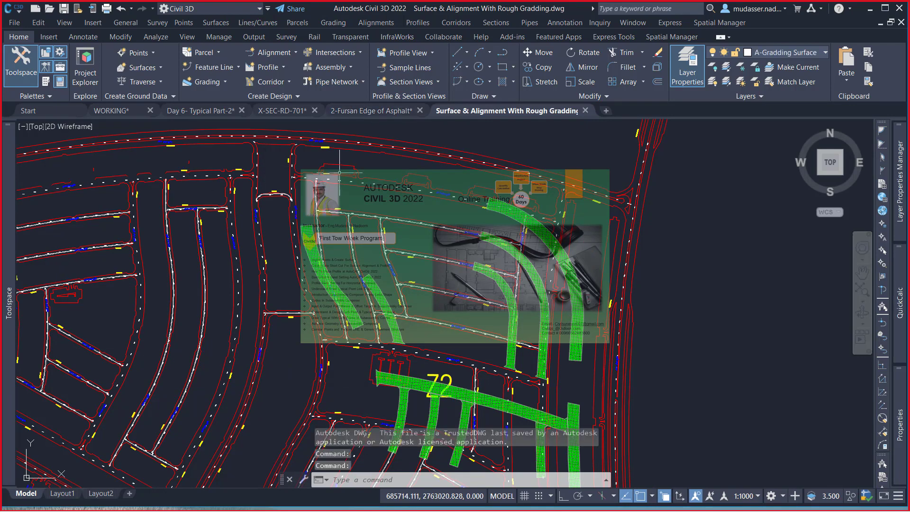
scroll(272, 173, up, 3)
scroll(172, 173, up, 2)
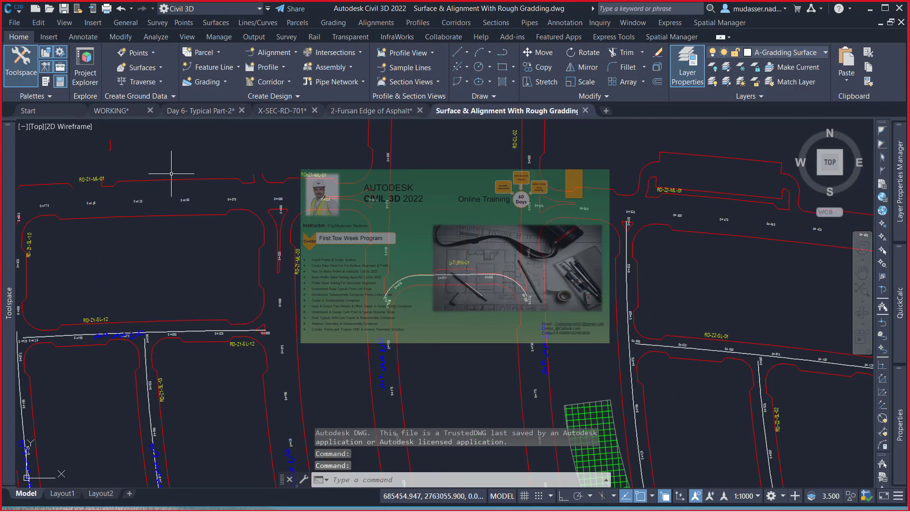
scroll(171, 173, up, 2)
middle_drag(321, 178, 398, 178)
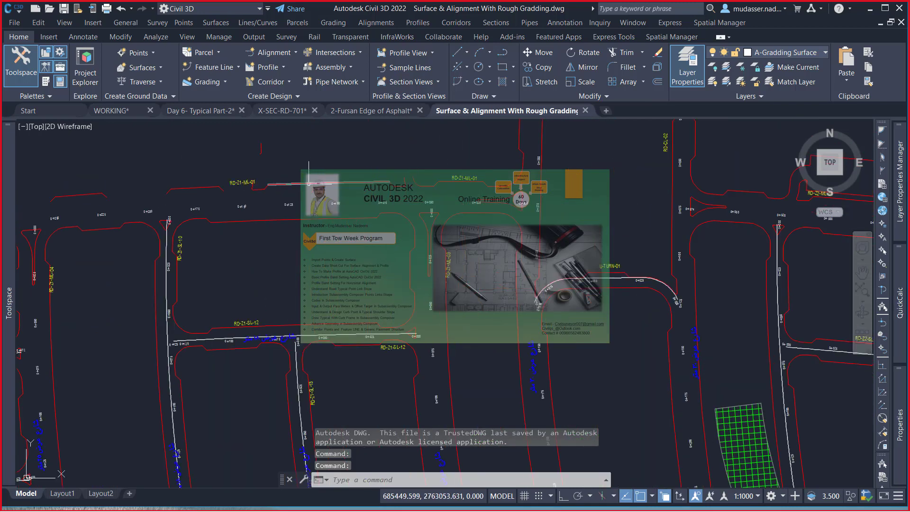
click(388, 181)
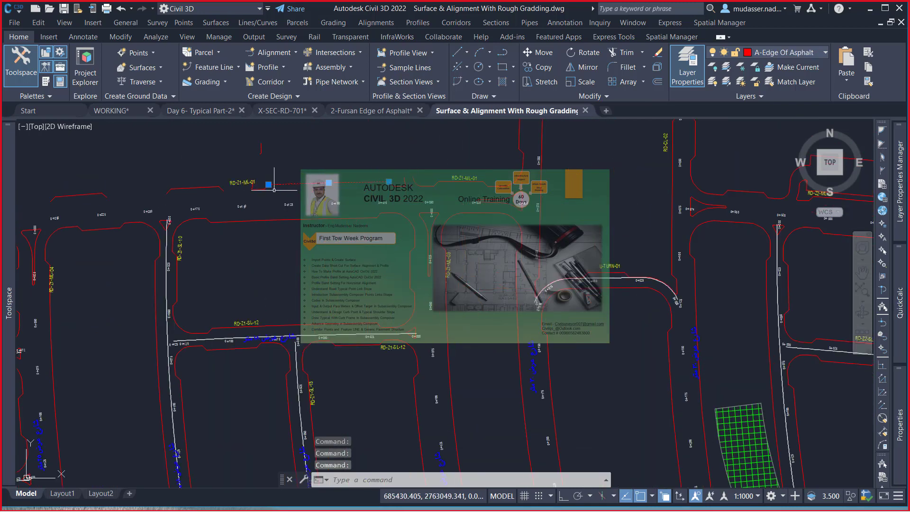
middle_drag(194, 185, 323, 180)
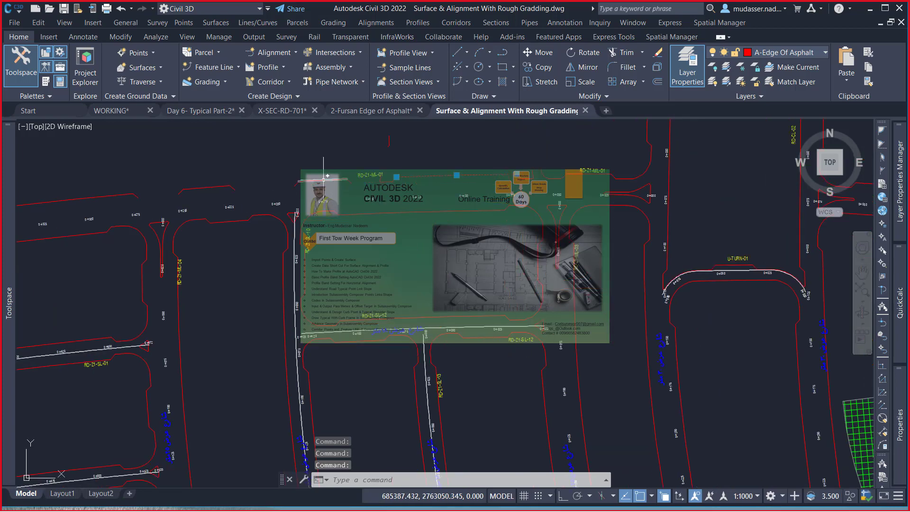
key(Escape)
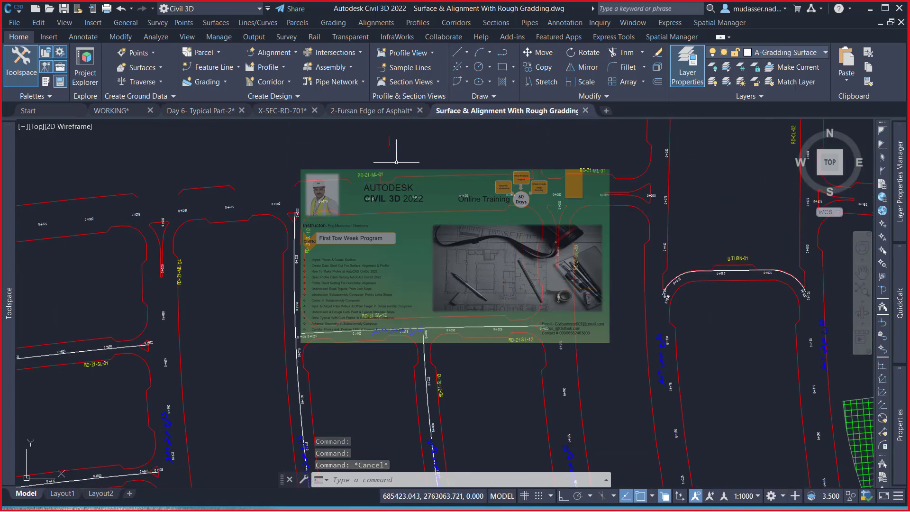
- Zoom out and close the Surface & Alignment With Rough Gradding drawing
scroll(286, 205, down, 2)
scroll(286, 204, down, 2)
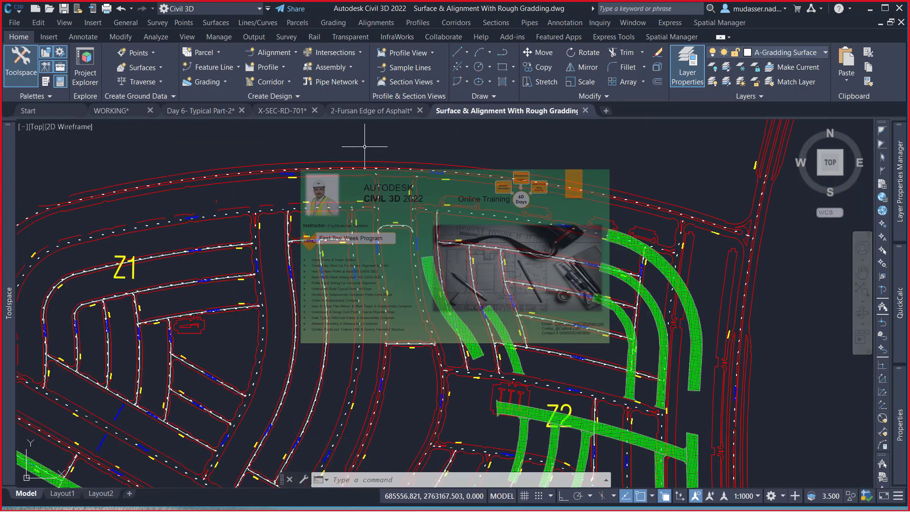
click(585, 111)
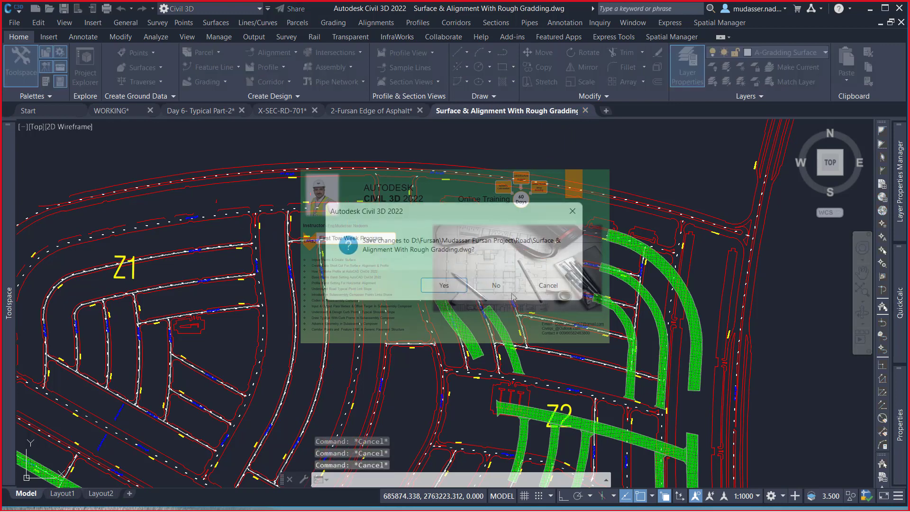
- Close the grading drawing and X-SEC-RD-701 without saving changes to either
click(505, 288)
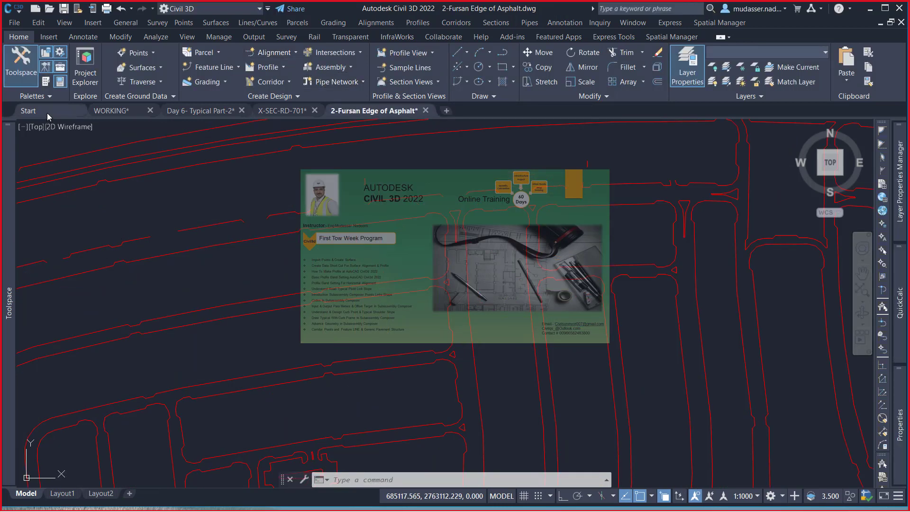
click(283, 112)
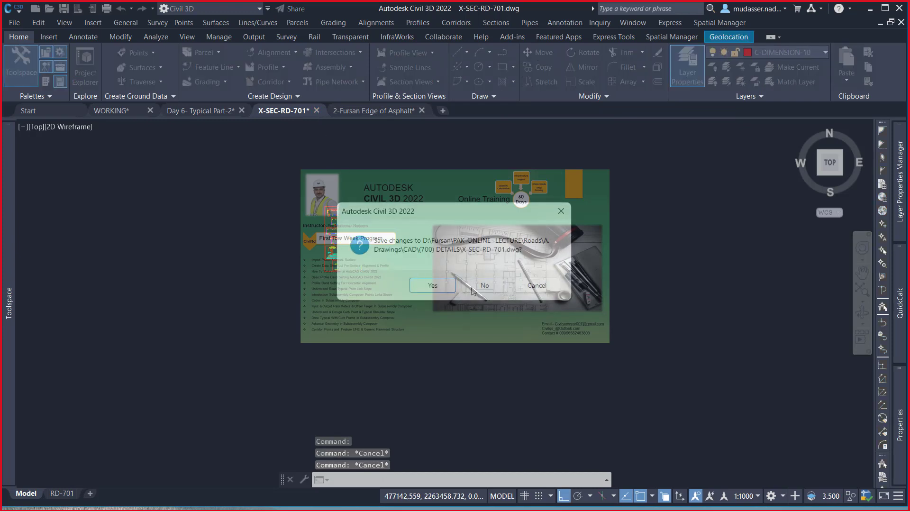
click(471, 291)
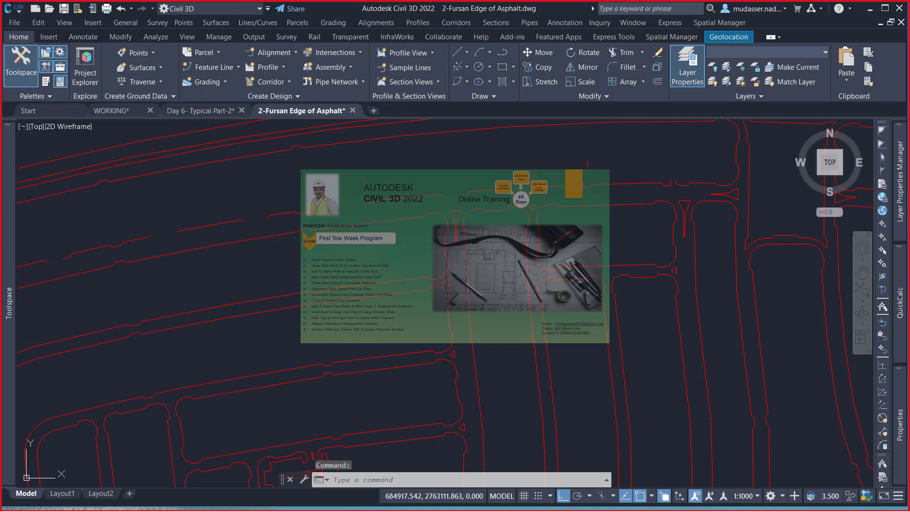
- Return to the Start page with its list of recent drawings
scroll(379, 243, down, 2)
scroll(360, 235, down, 3)
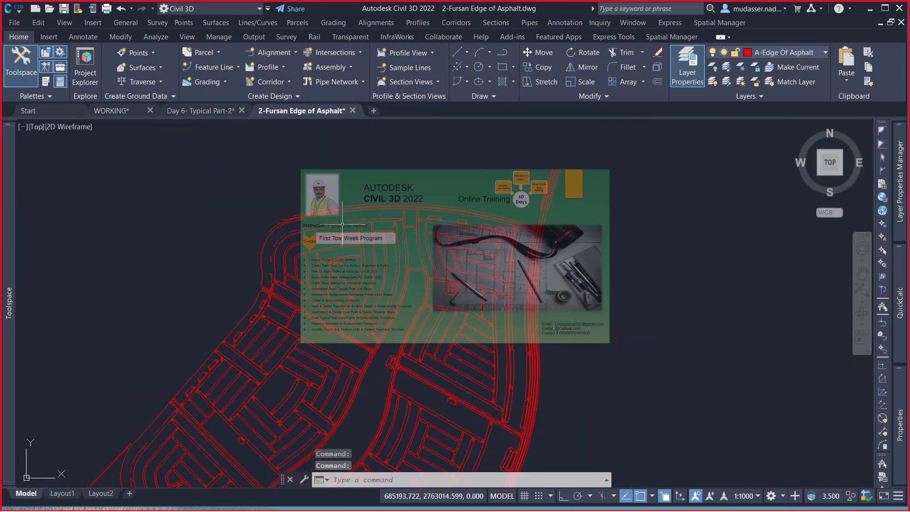
scroll(344, 225, down, 3)
scroll(329, 207, down, 2)
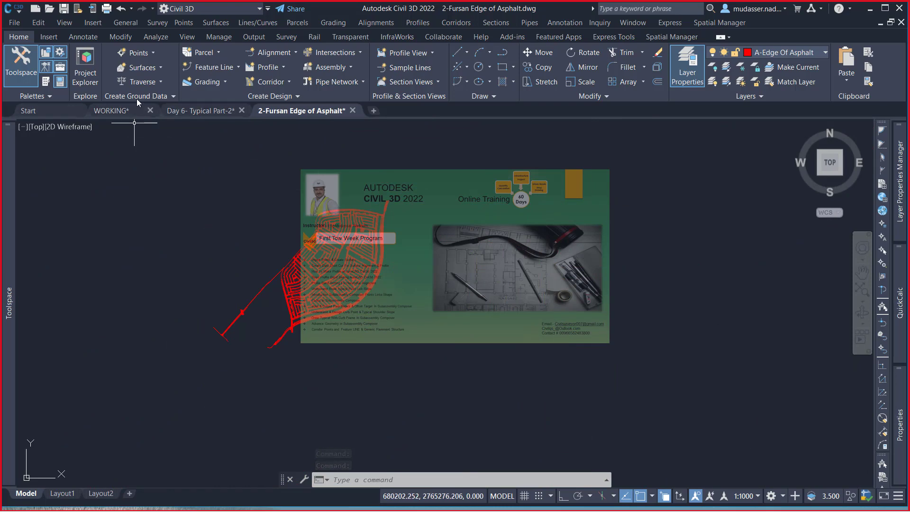
click(38, 112)
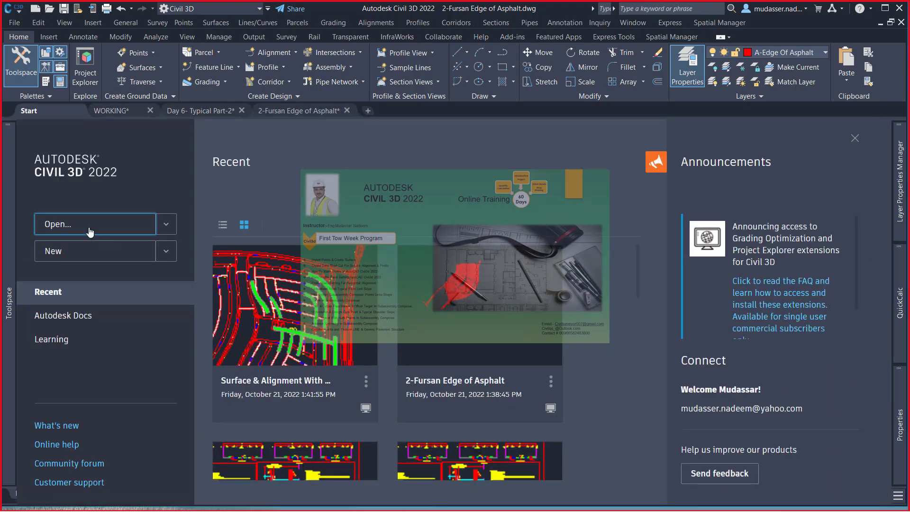
- Browse to Fursan > PAK-ONLINE -LECTURE > Roads > A. Drawings > CAD > (200) DIMENSION
click(97, 217)
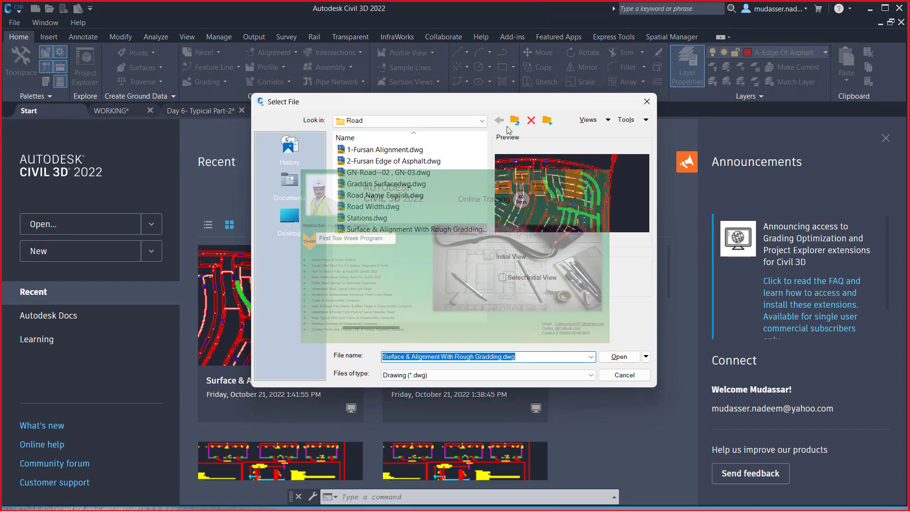
click(514, 120)
click(373, 163)
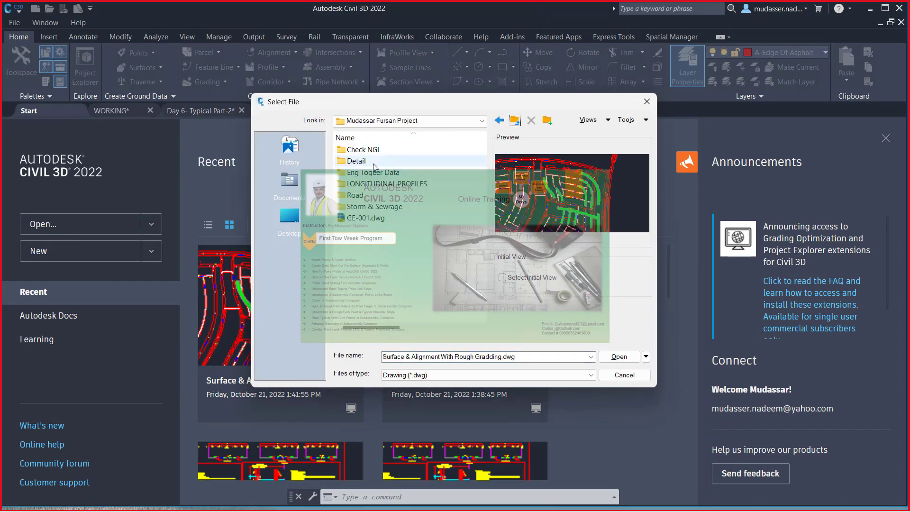
click(515, 120)
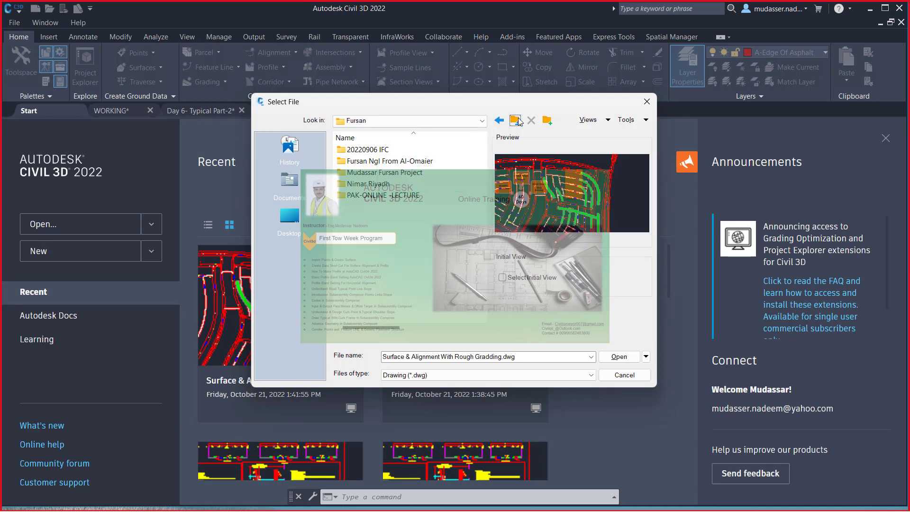
click(369, 195)
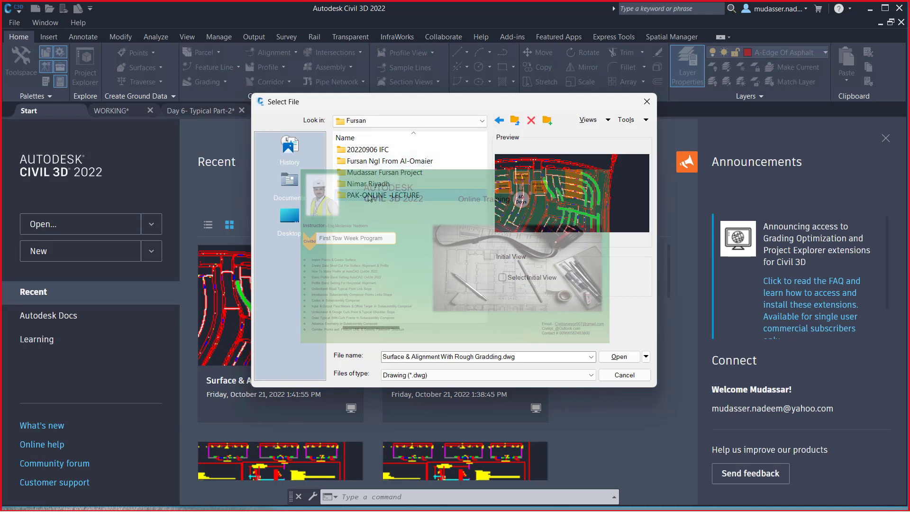
double_click(369, 195)
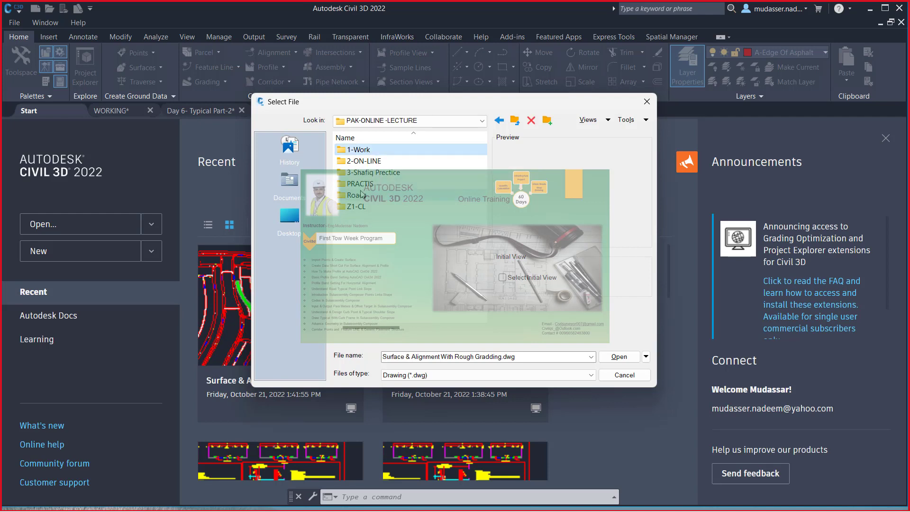
click(360, 196)
double_click(361, 196)
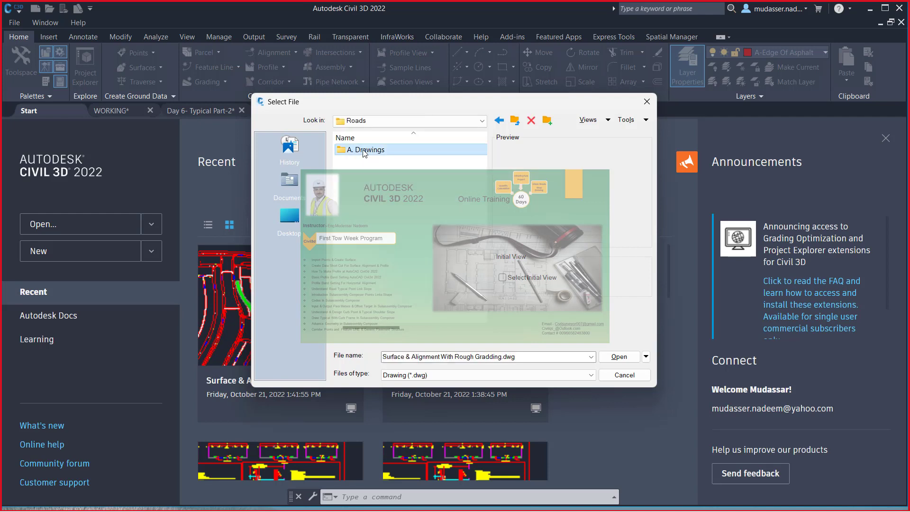
double_click(363, 150)
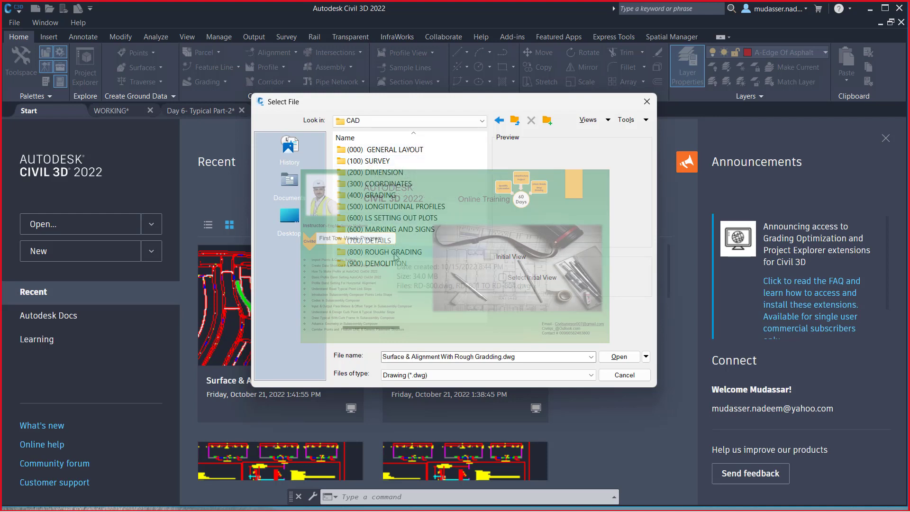
mouse_move(374, 172)
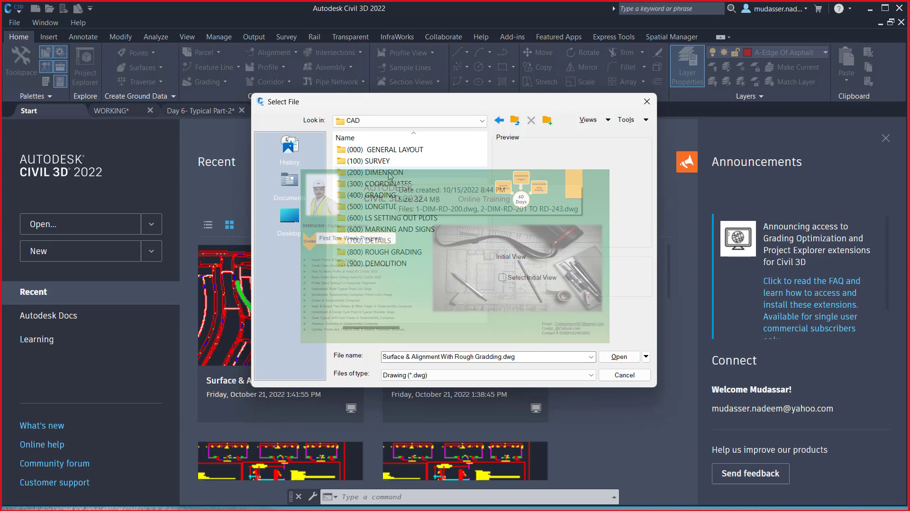
double_click(370, 173)
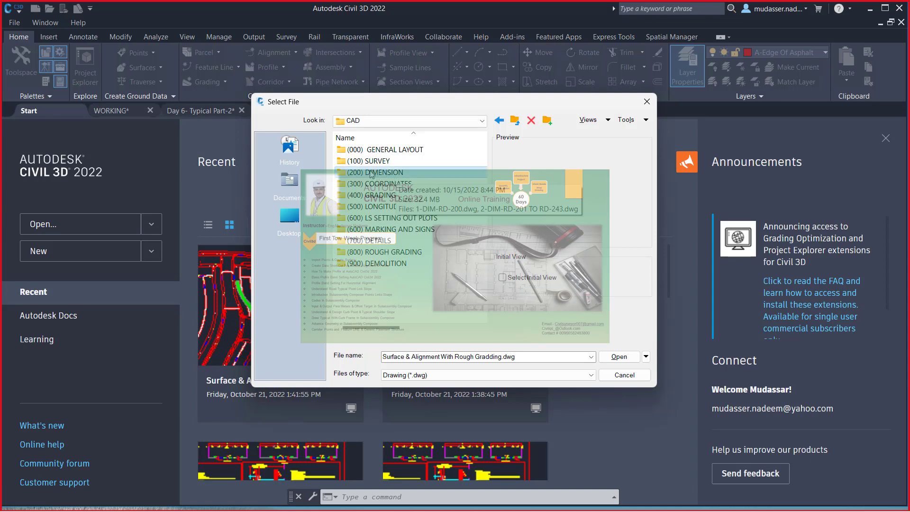
- Preview the DIM drawings and open 1-DIM-RD-200.dwg
click(370, 150)
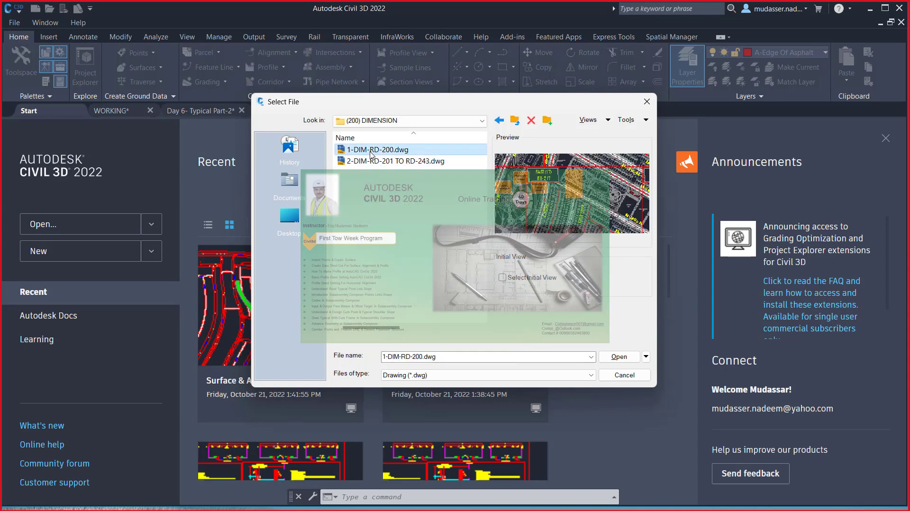
click(372, 161)
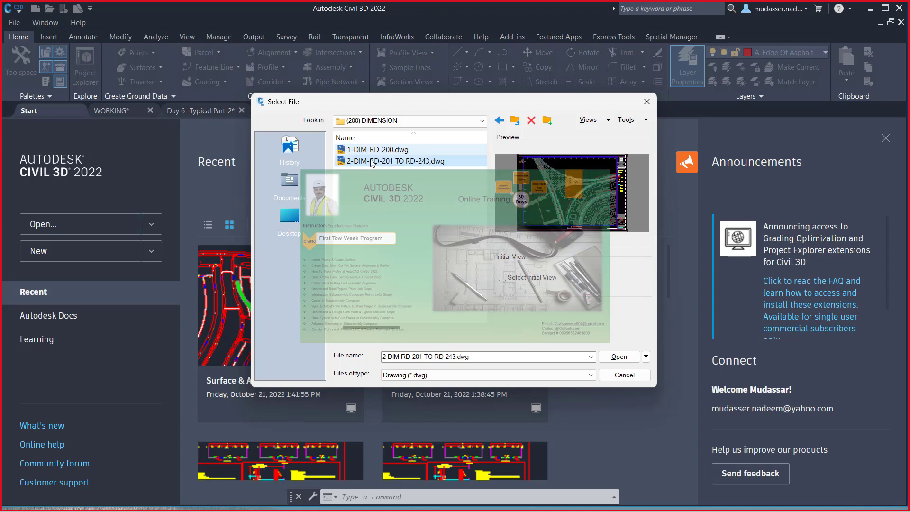
key(Up)
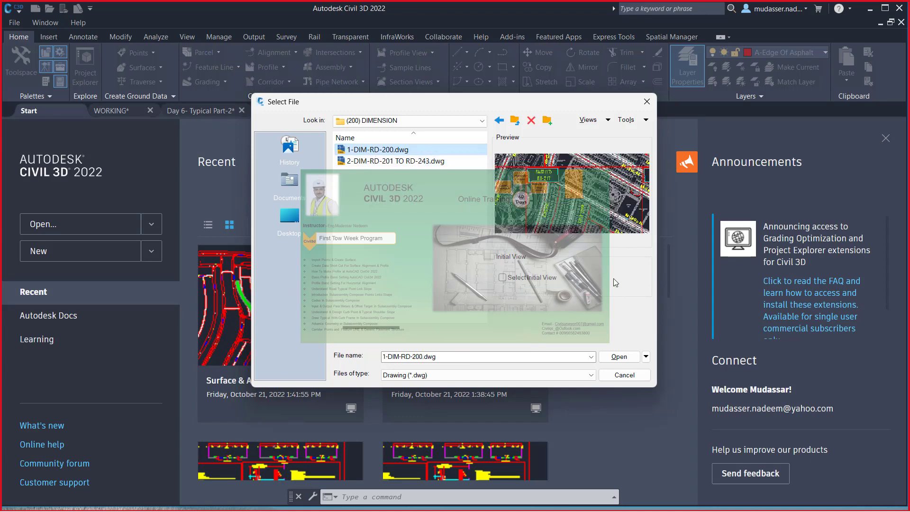
click(617, 356)
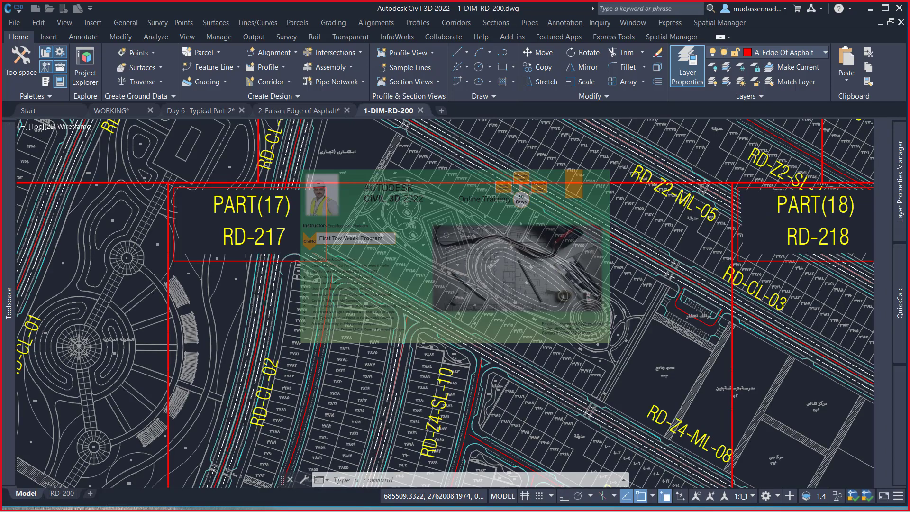
- Pan the 1-DIM-RD-200 plan to the RD-CL-01 area and clear the selection
middle_drag(427, 303, 505, 303)
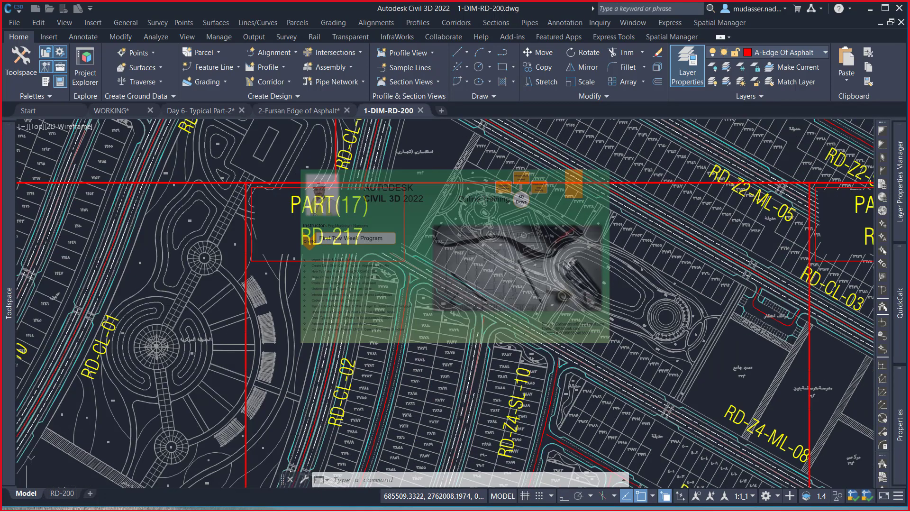
middle_drag(307, 225, 285, 217)
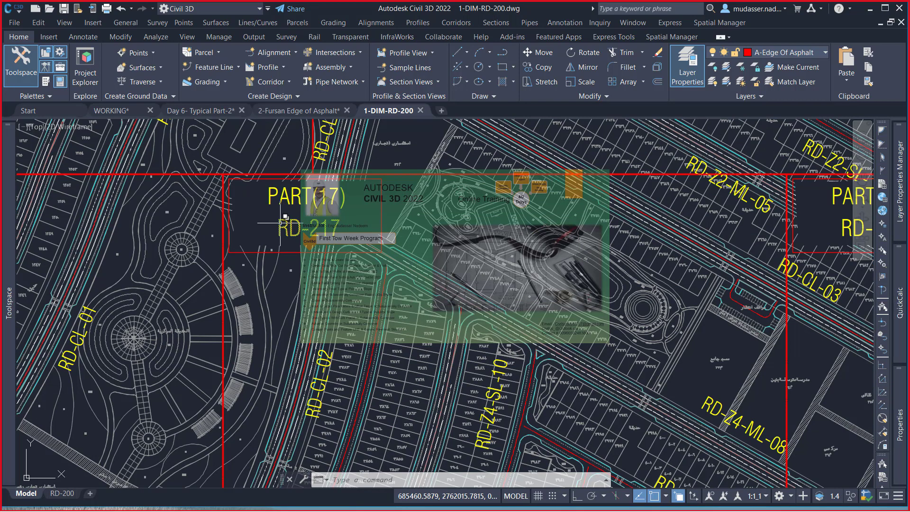
key(Escape)
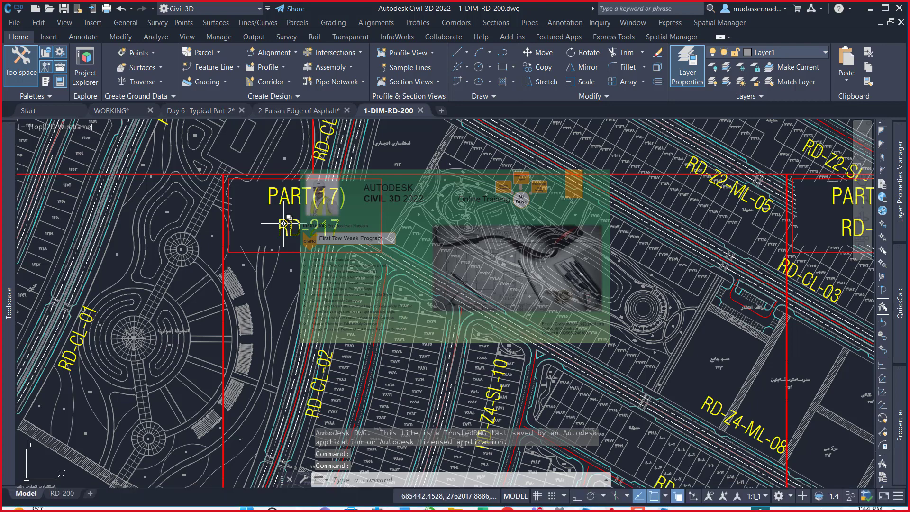
scroll(393, 230, down, 1)
scroll(394, 230, down, 1)
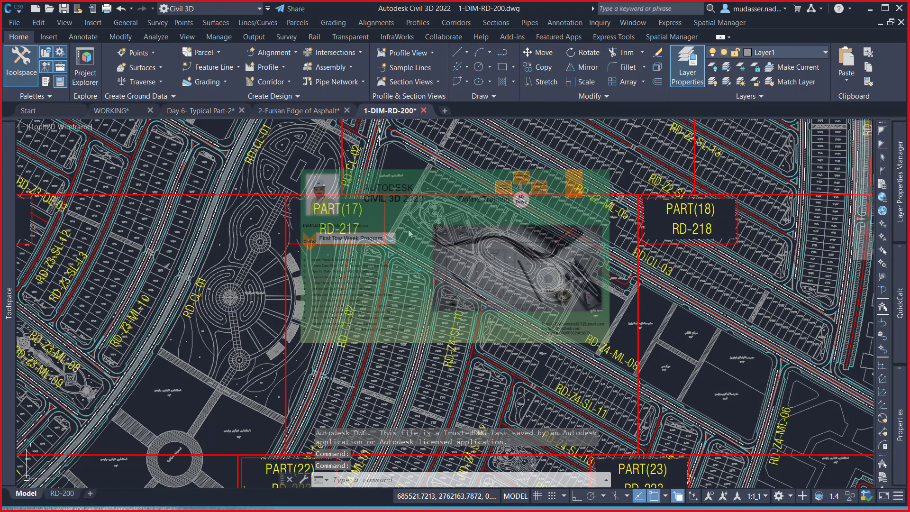
- Close the 1-DIM-RD-200 tab, cancelling the running command, until the save prompt appears
click(425, 111)
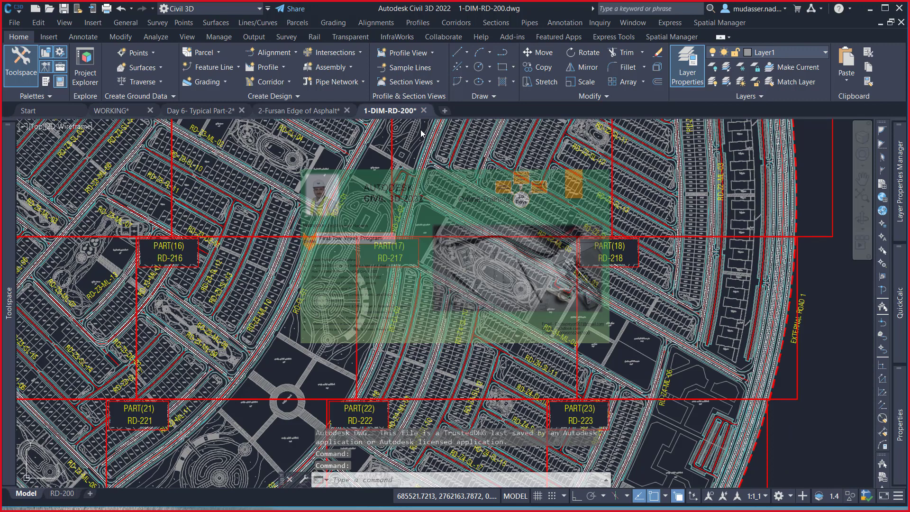
key(Escape)
key(Escape)
click(424, 111)
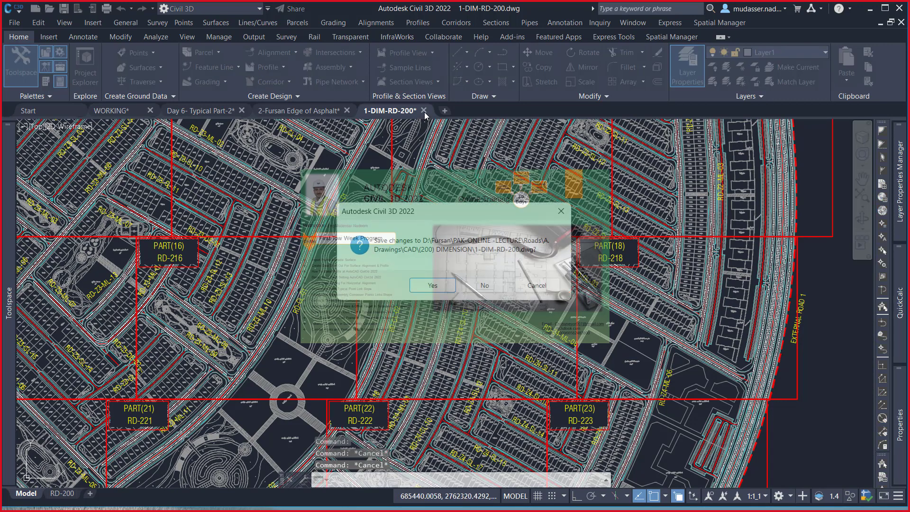
- Discard 1-DIM-RD-200 changes, copy the 2-Fursan A-Edge Of Asphalt linework, and switch to WORKING
click(484, 285)
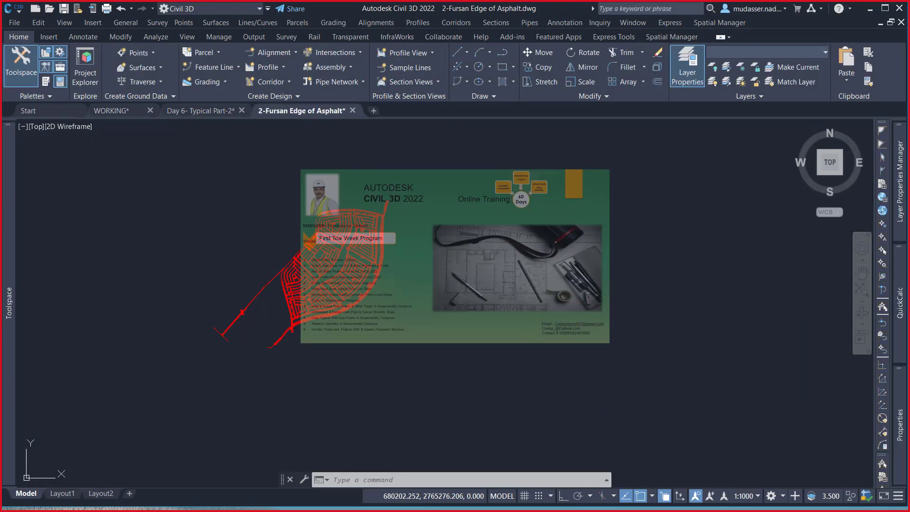
click(390, 210)
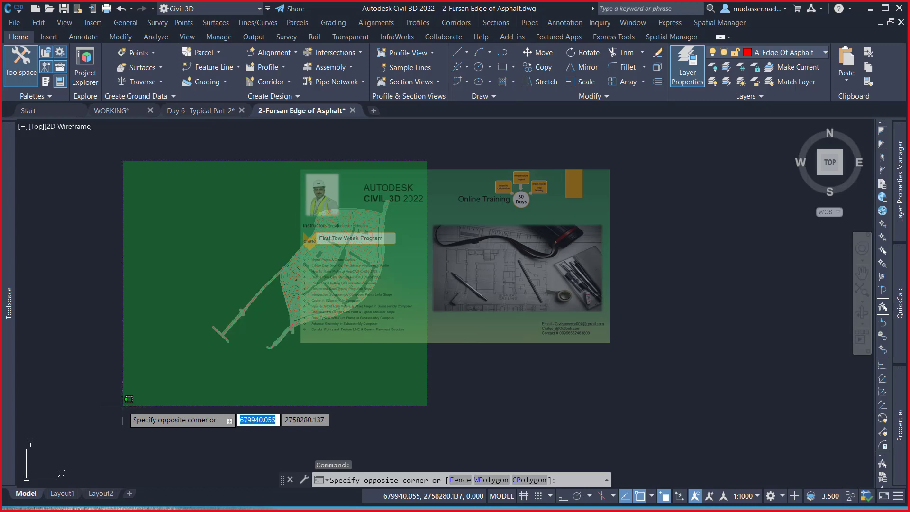
click(123, 405)
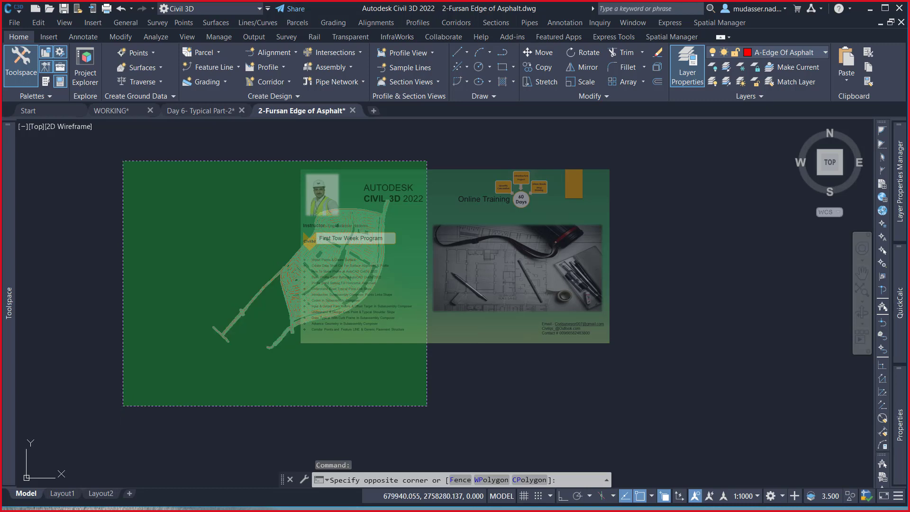
click(122, 405)
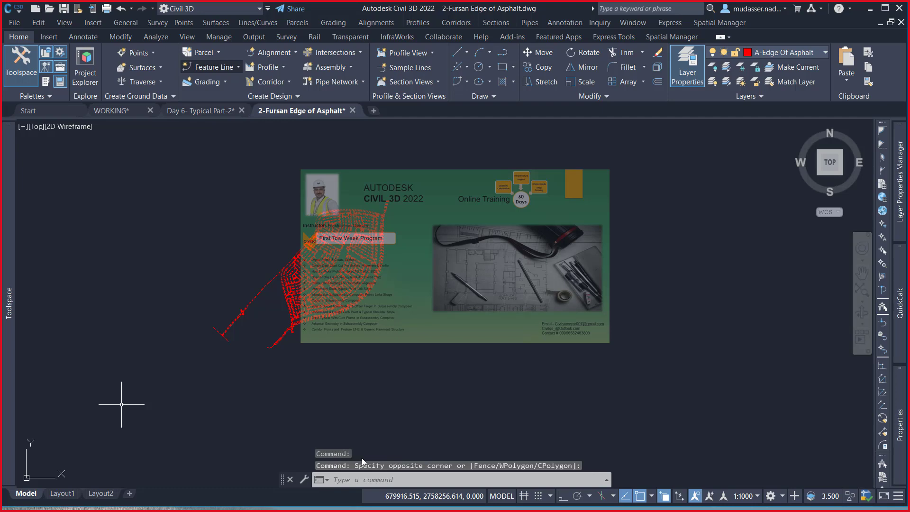
key(ctrl+c)
key(ctrl+Tab)
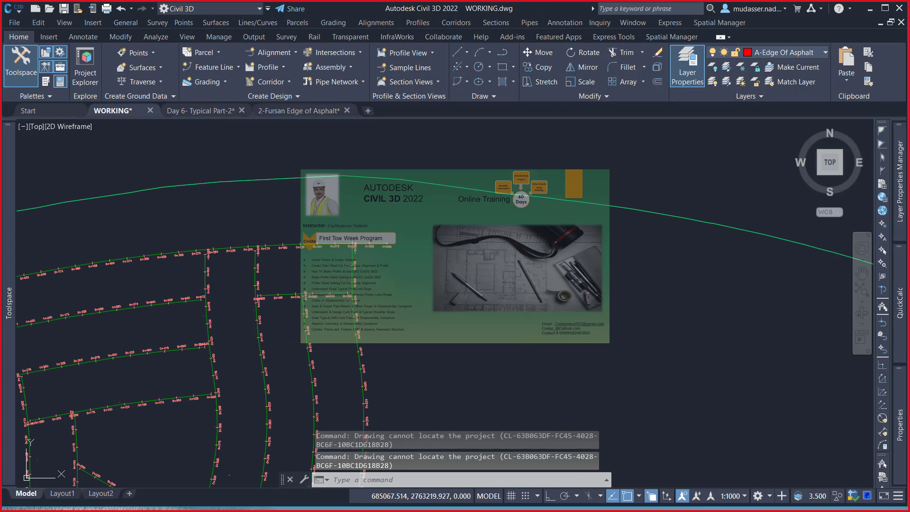
- Paste the red edge-of-asphalt linework into WORKING.dwg using Paste to Original Coordinates
scroll(462, 246, down, 3)
scroll(462, 244, down, 3)
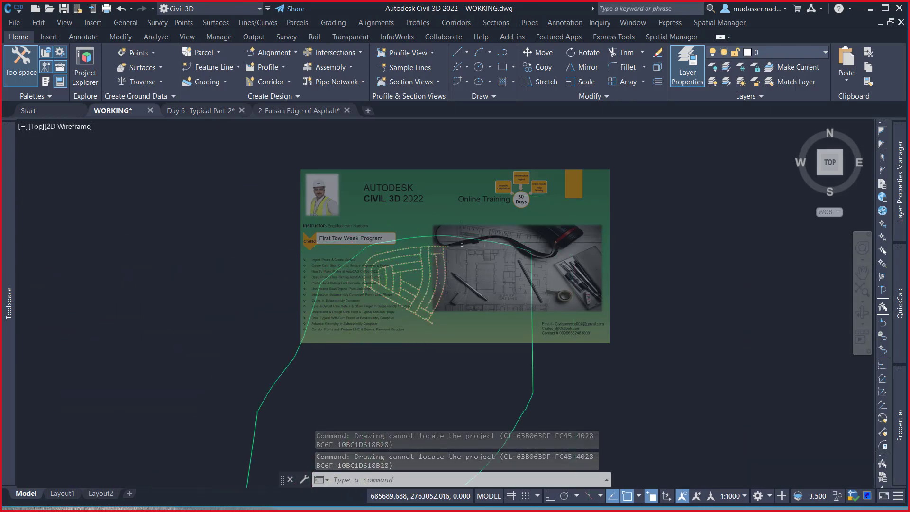
scroll(462, 244, down, 2)
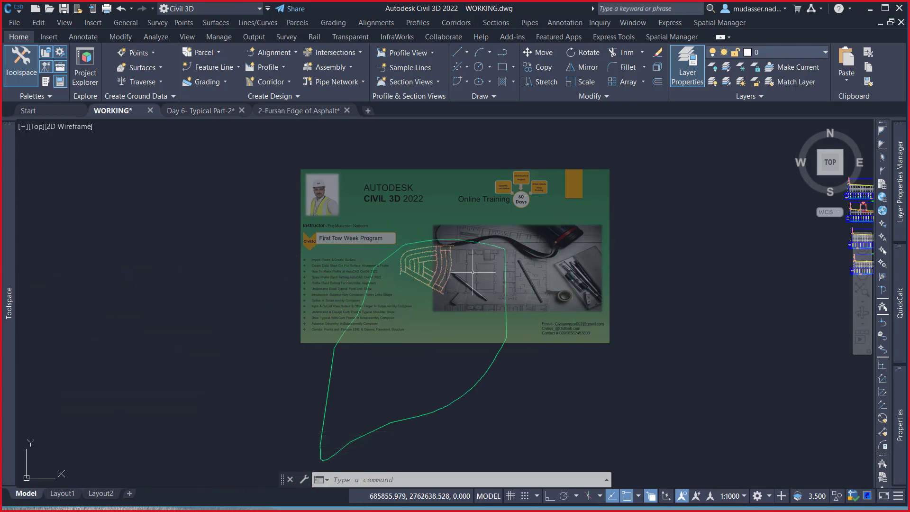
right_click(473, 272)
mouse_move(525, 323)
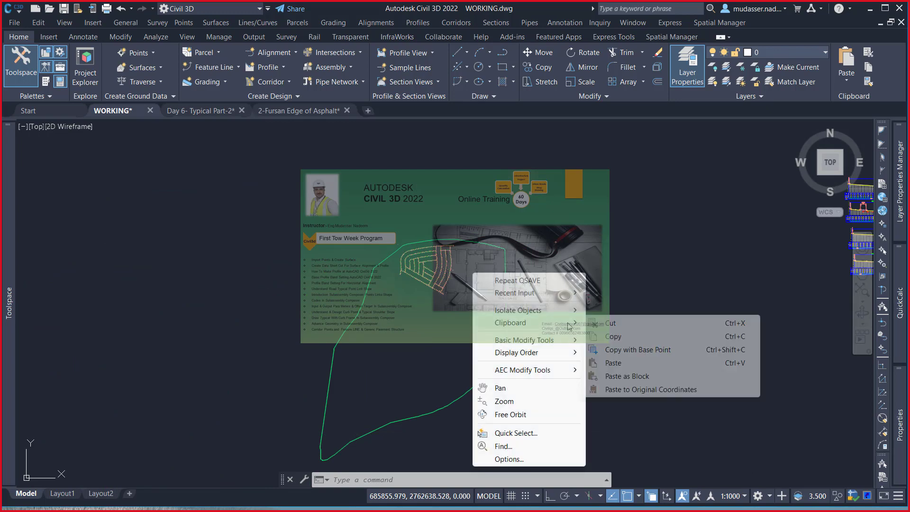
click(644, 389)
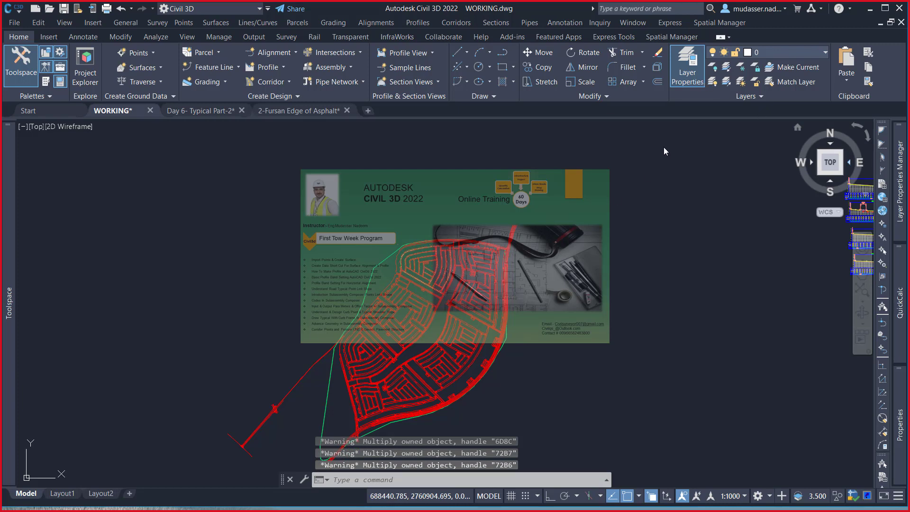
click(564, 190)
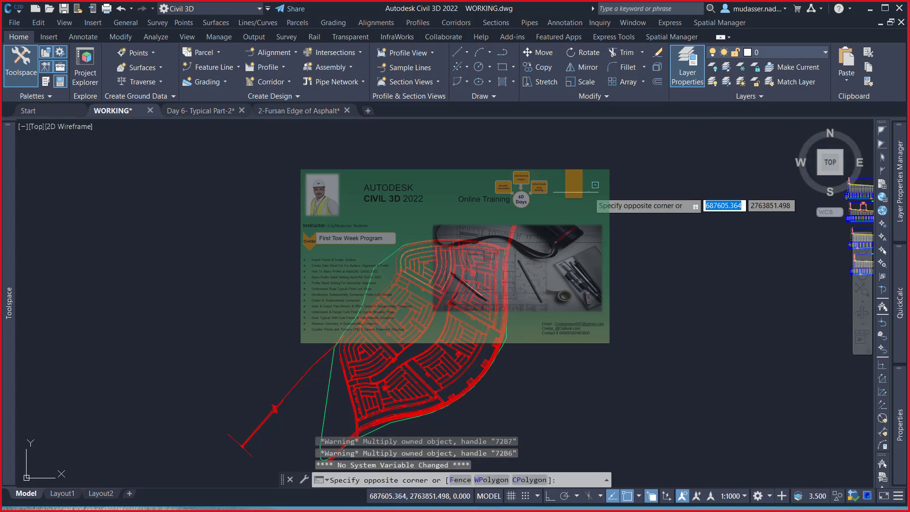
click(564, 190)
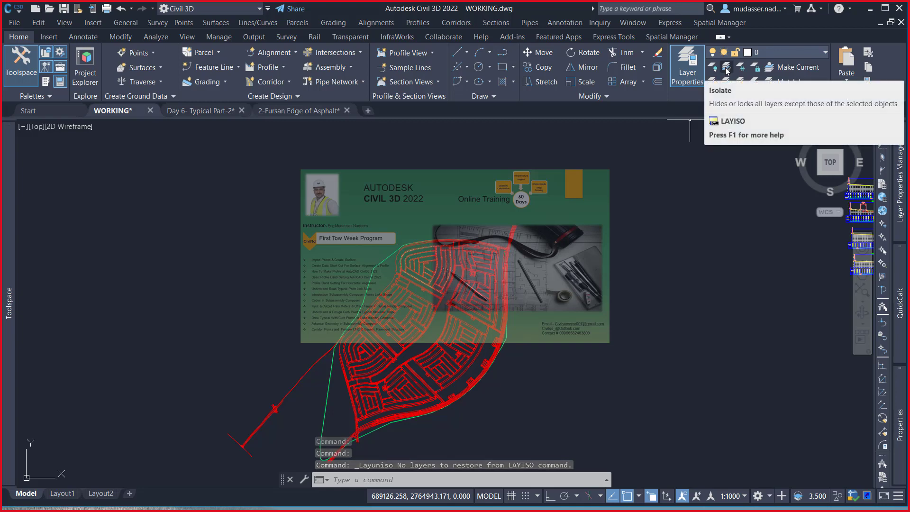
scroll(441, 263, up, 3)
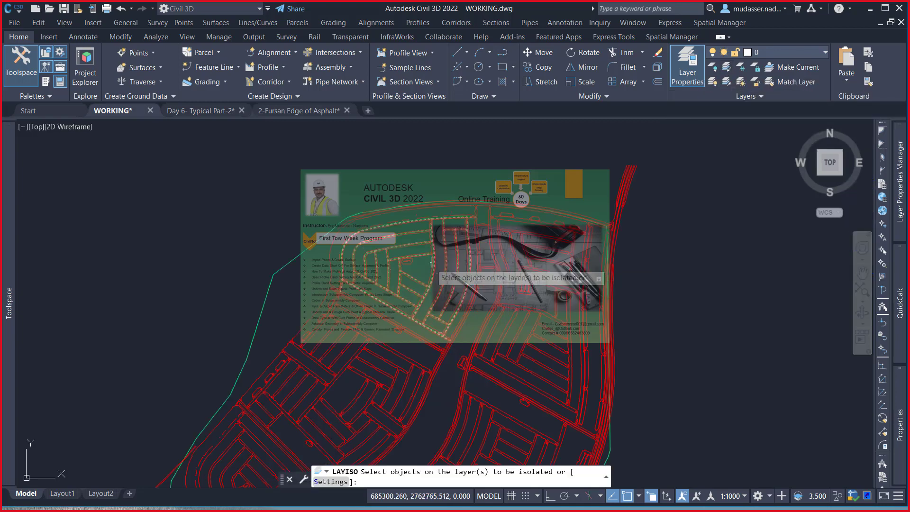
scroll(440, 263, up, 3)
scroll(440, 264, up, 3)
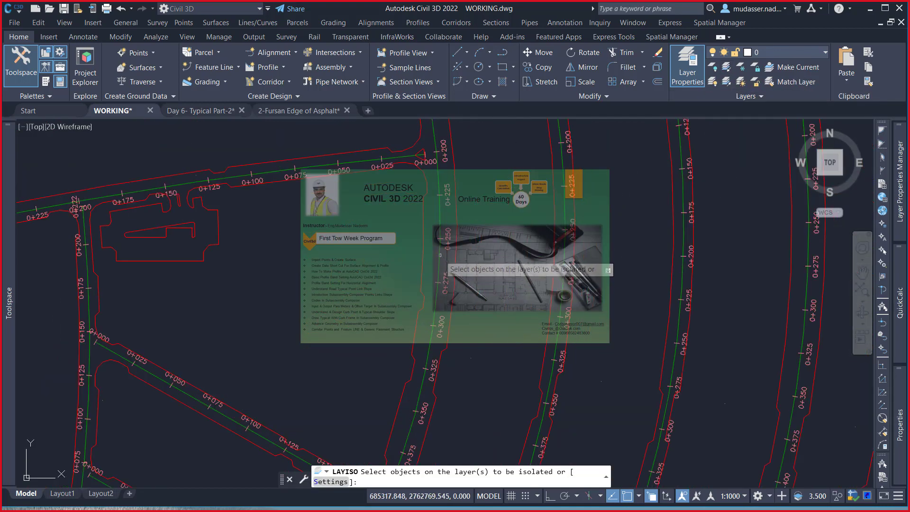
click(439, 256)
click(449, 244)
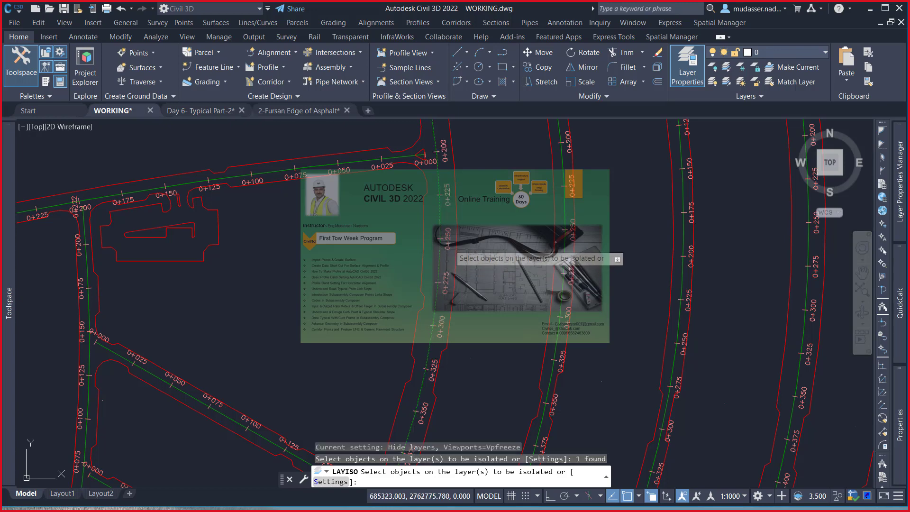
key(Return)
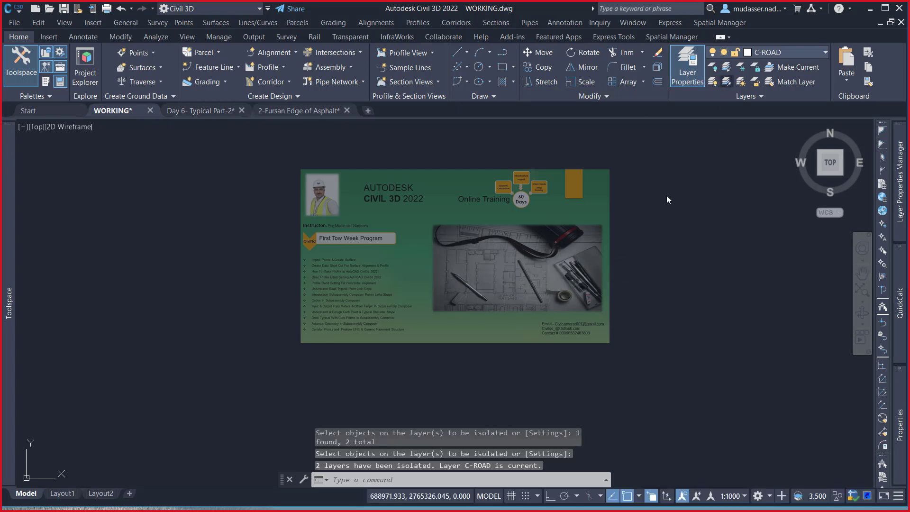
- Restore all isolated layers and zoom to the pasted linework
click(726, 82)
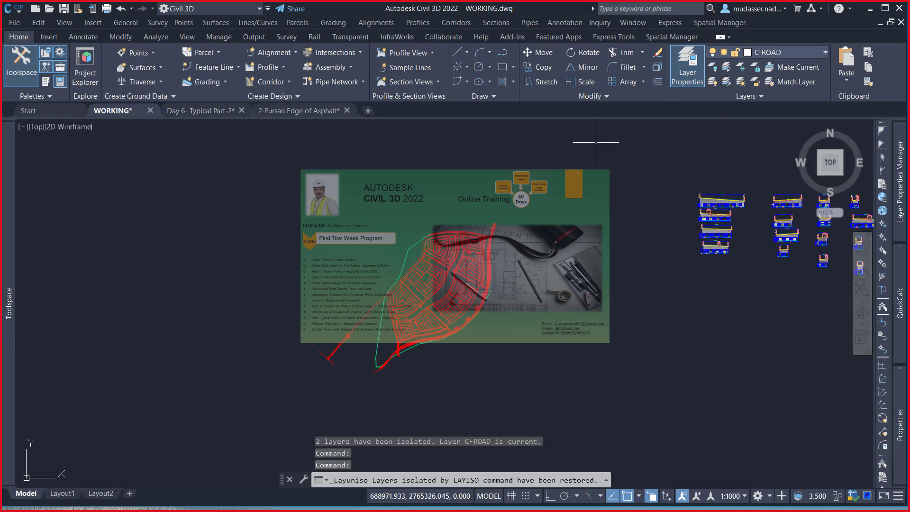
scroll(442, 256, up, 2)
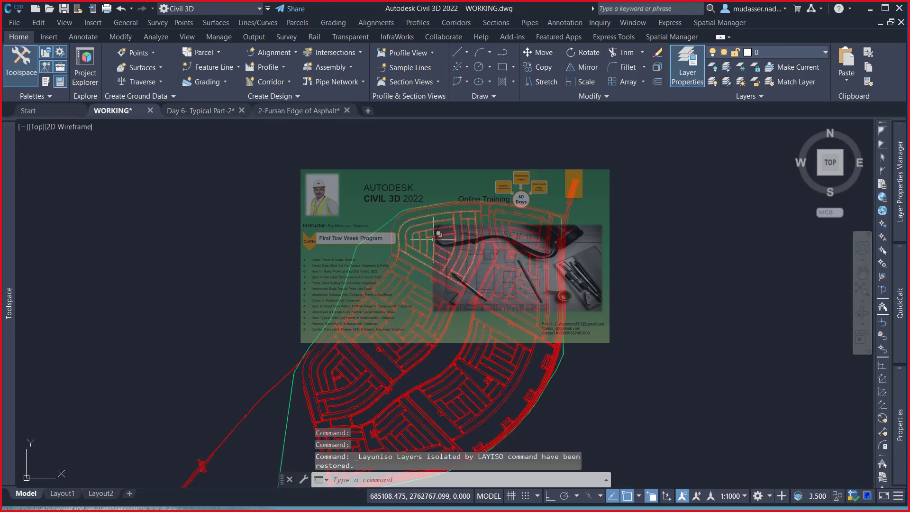
scroll(440, 239, up, 3)
scroll(493, 236, up, 3)
scroll(493, 235, down, 3)
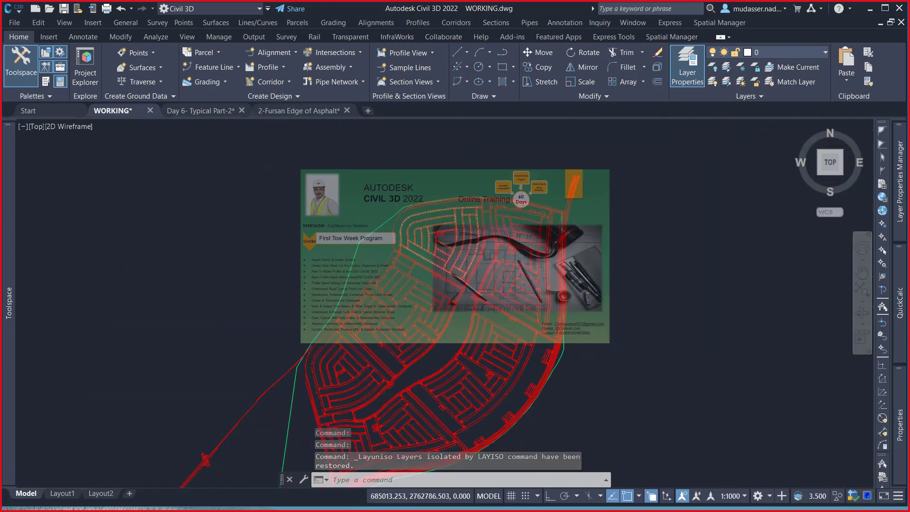
scroll(516, 199, down, 2)
- Window-select the pasted red edge-of-asphalt linework along the road
click(552, 169)
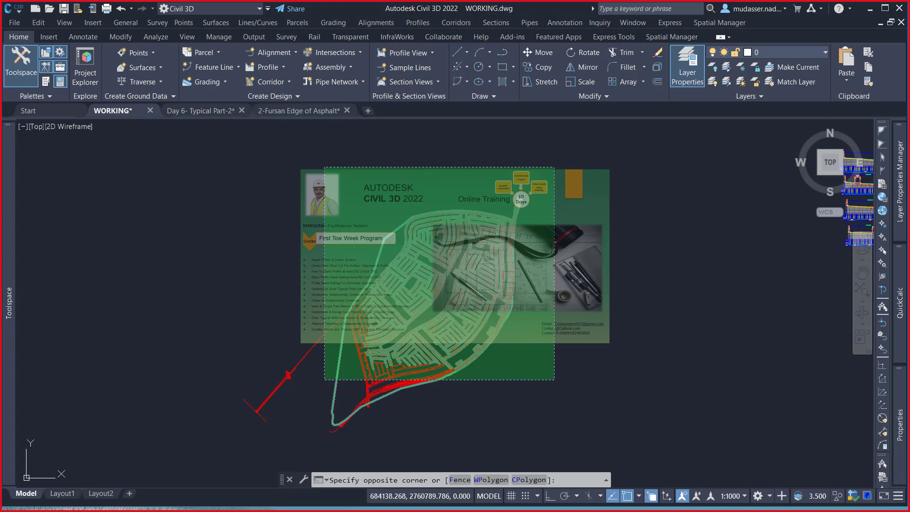
click(324, 379)
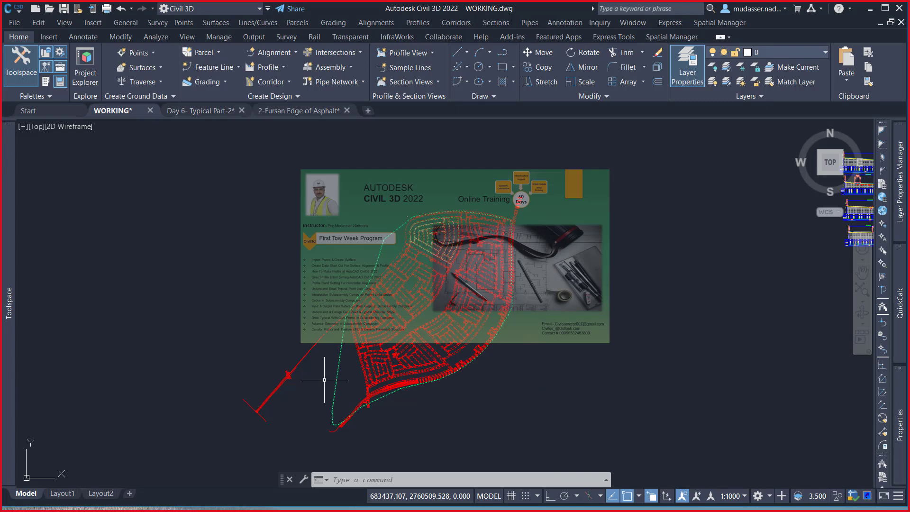
click(392, 241)
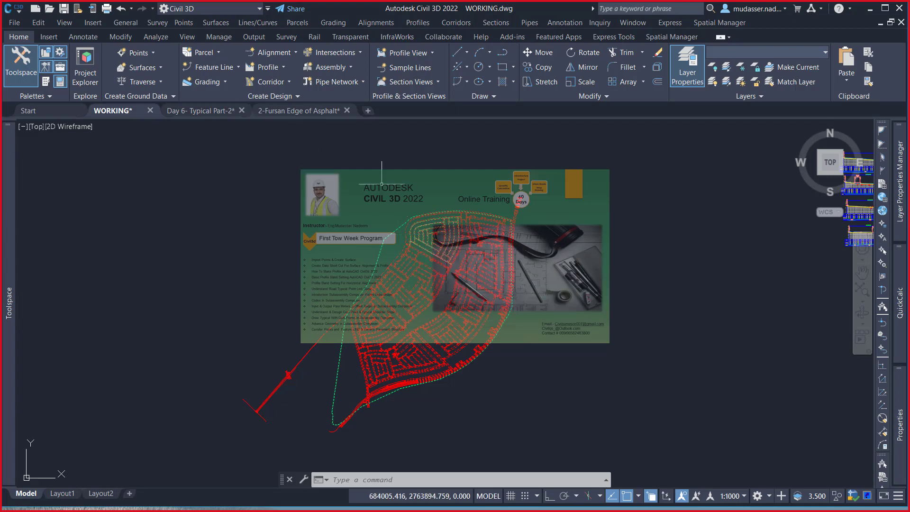
scroll(394, 233, up, 4)
scroll(392, 232, up, 2)
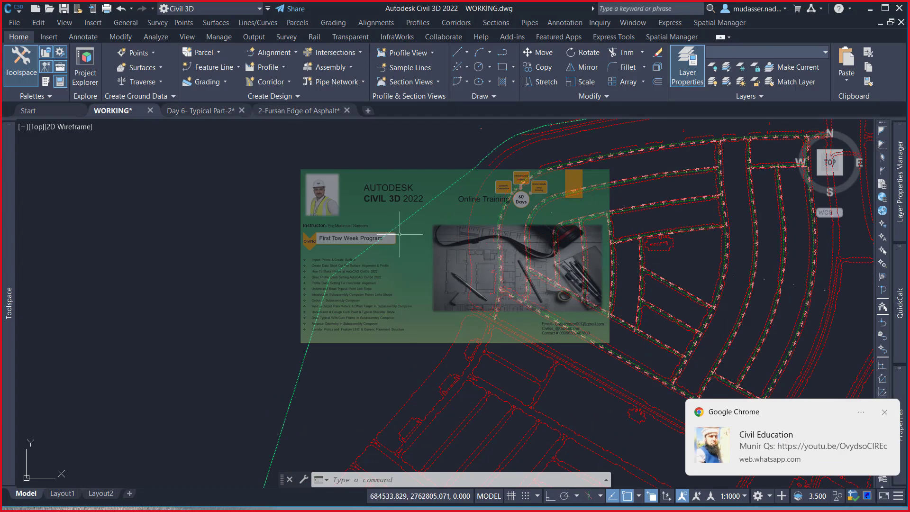
click(399, 233)
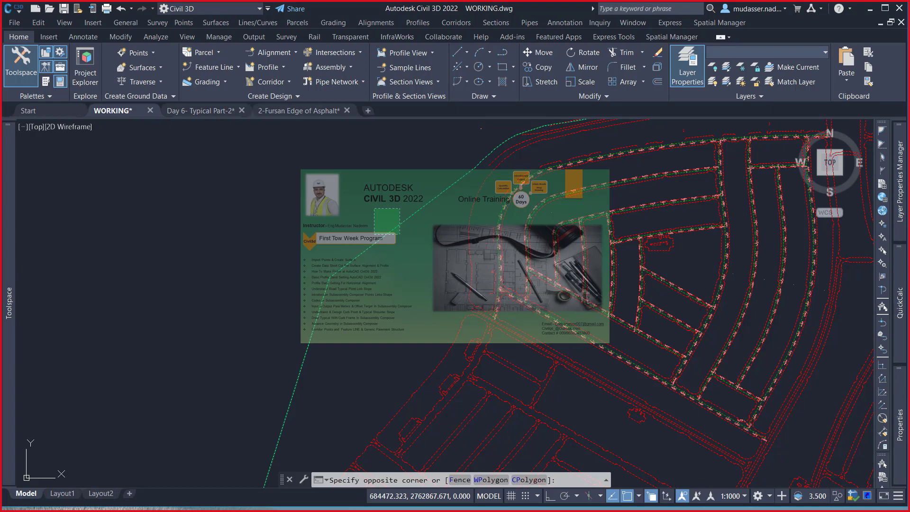
- Drop the green alignment from the selection and set the selected Lines' colour to White
click(374, 209)
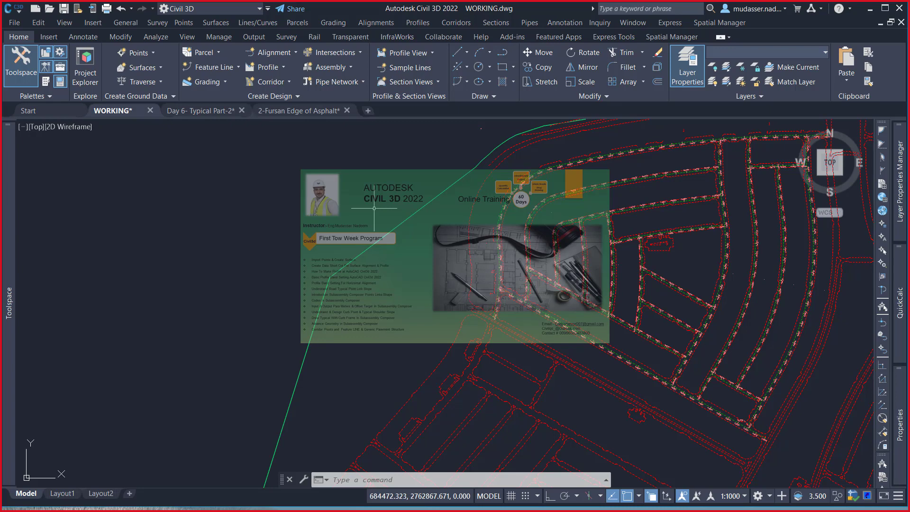
click(500, 439)
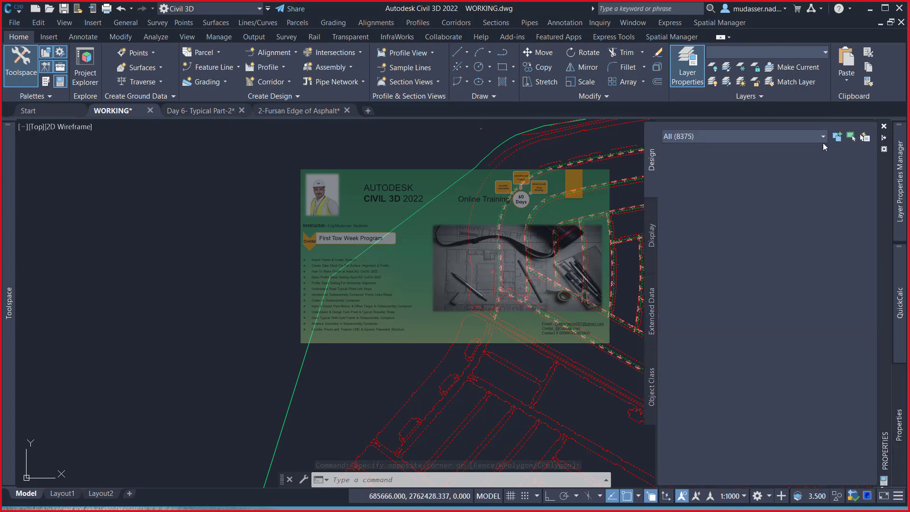
click(821, 137)
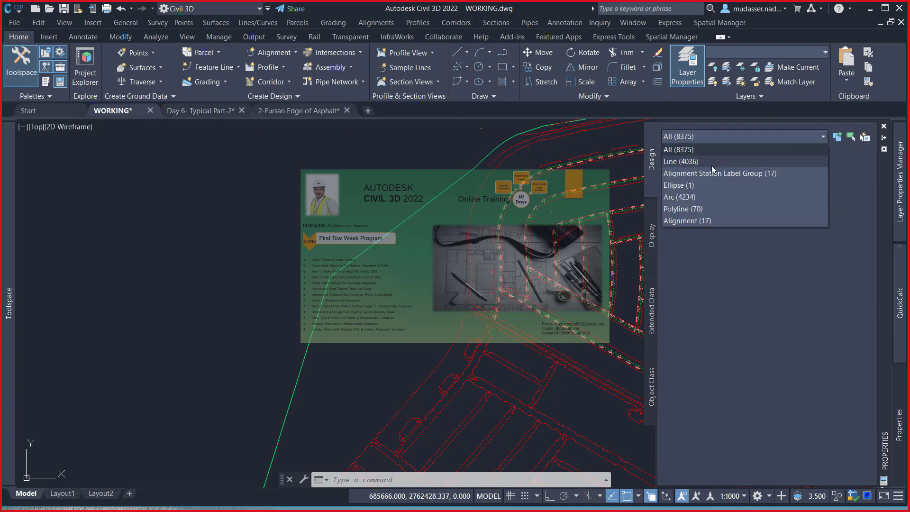
click(676, 162)
click(680, 161)
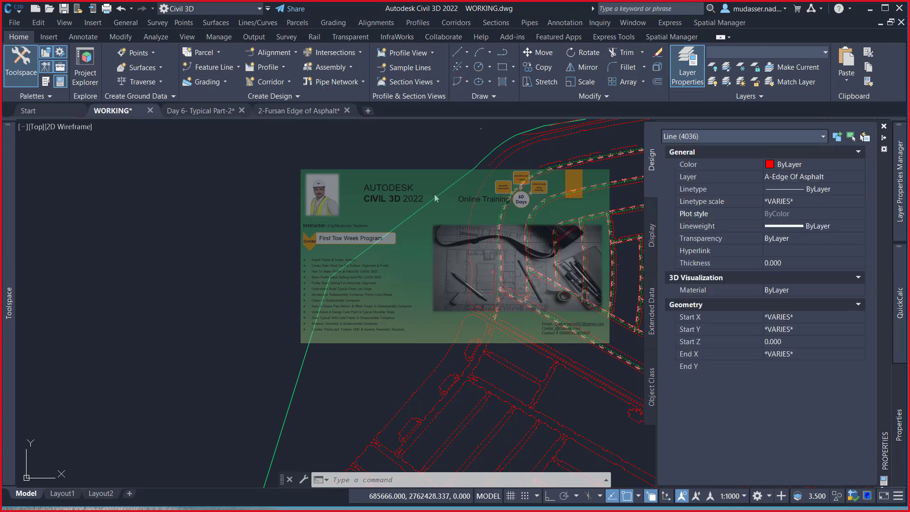
click(807, 164)
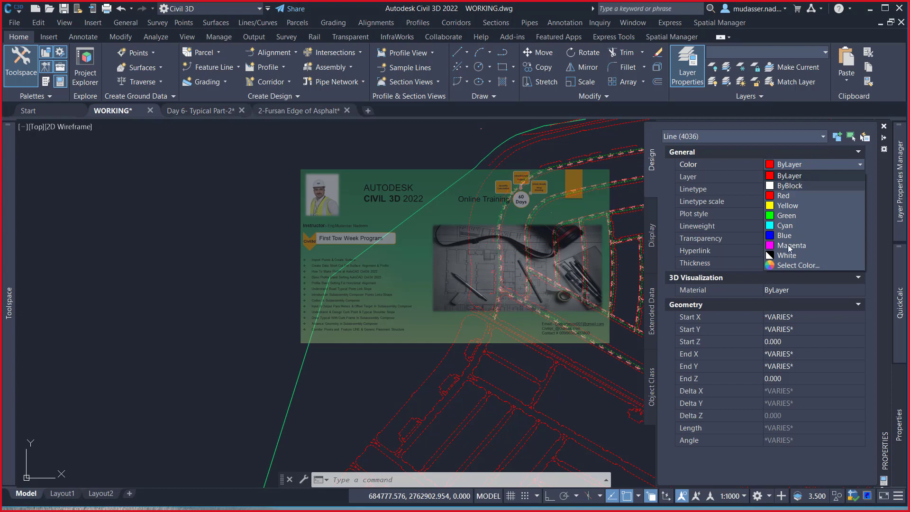
click(787, 256)
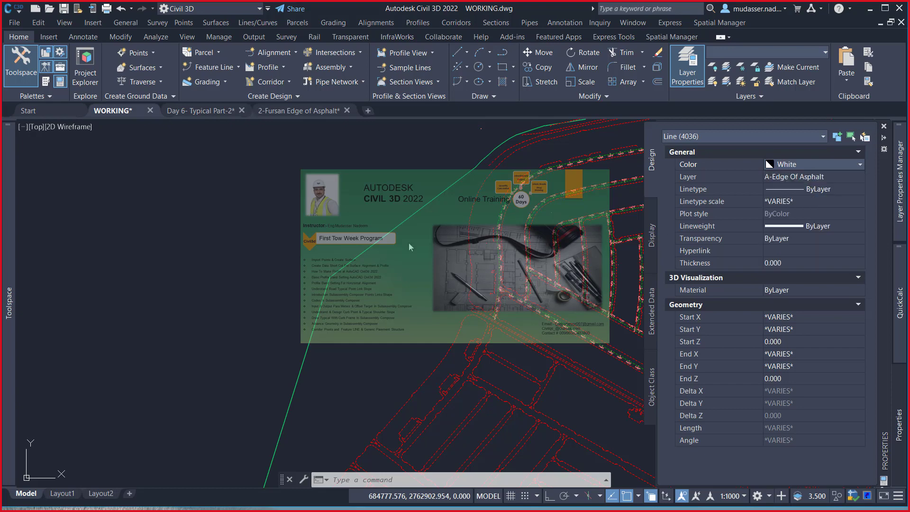
key(ctrl+1)
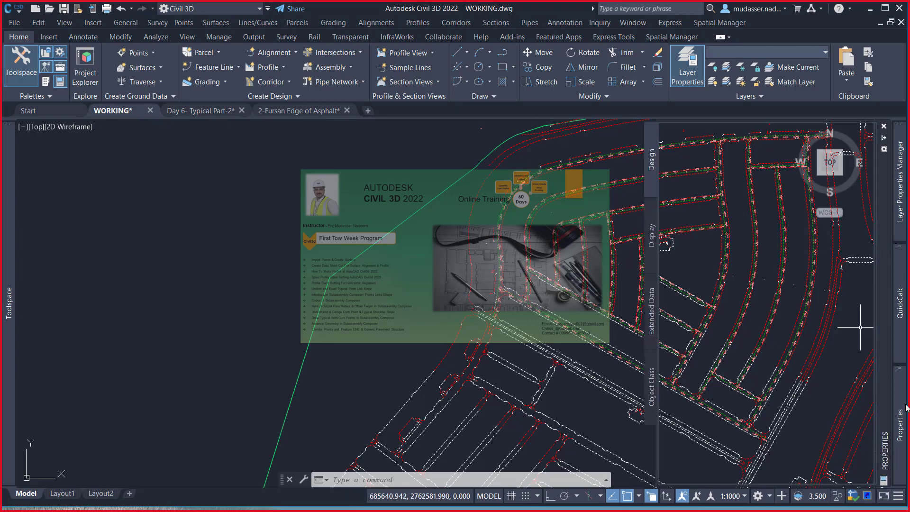
- Filter the selection to Arcs and set their colour to White
click(802, 137)
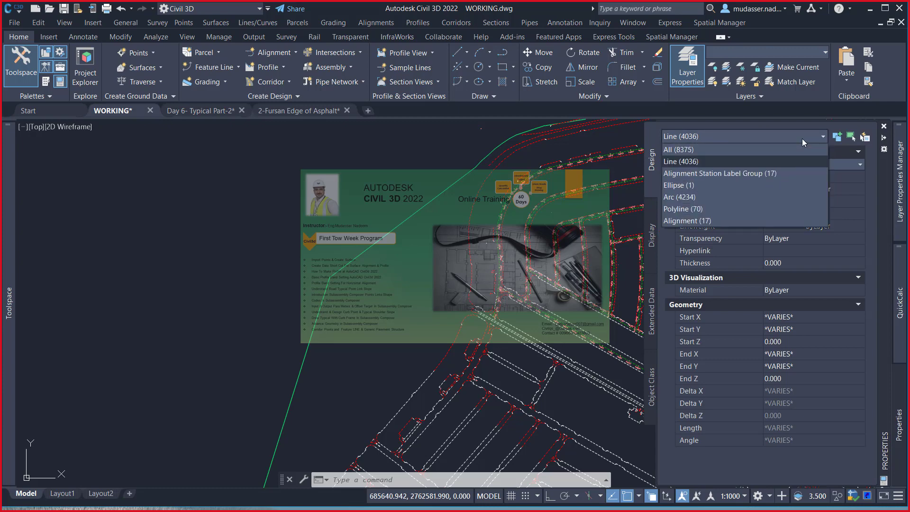
click(674, 198)
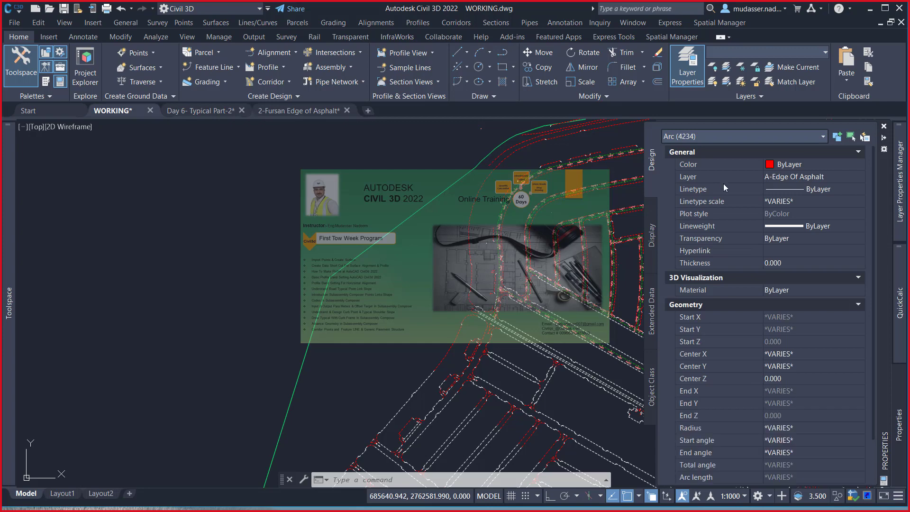
click(814, 165)
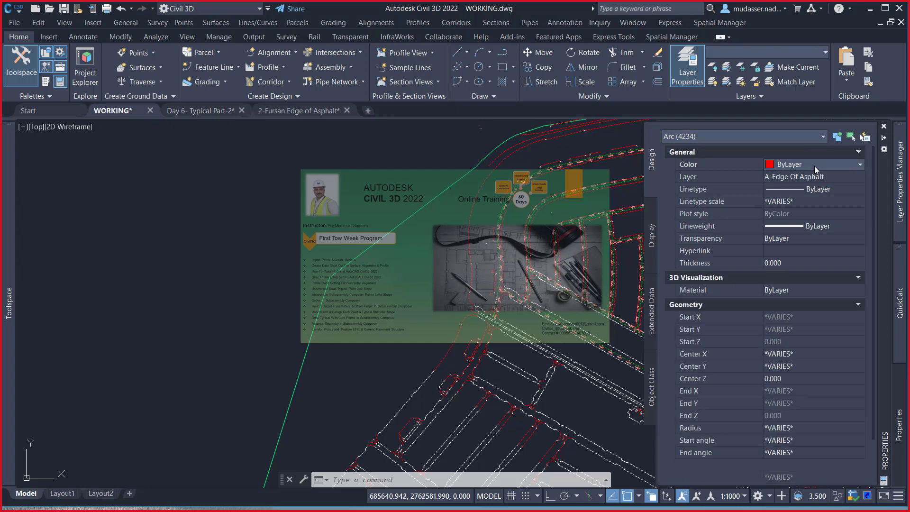
click(814, 166)
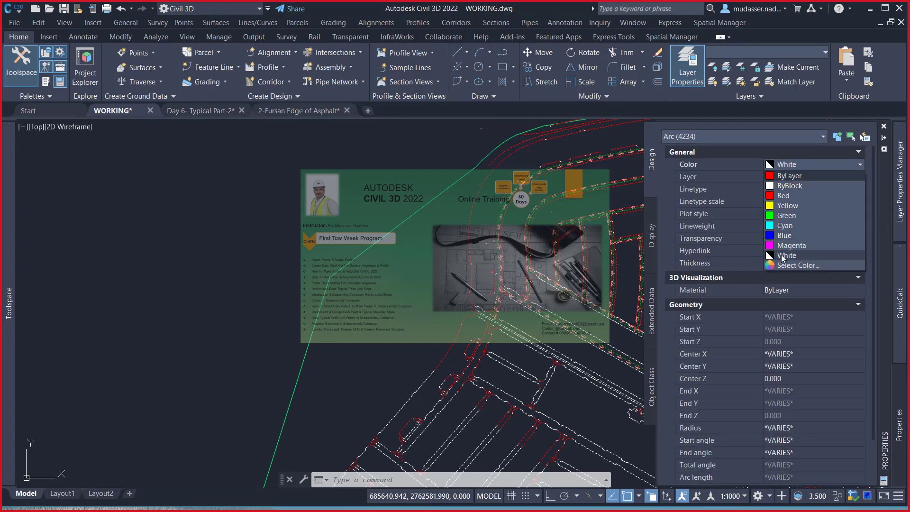
click(781, 255)
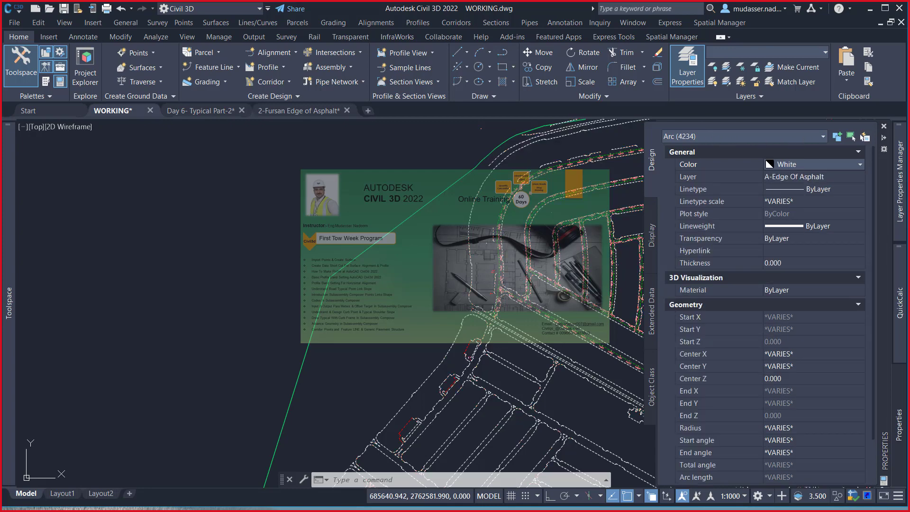
- Set the NGL surface's style to _No Display in its Surface Properties
key(ctrl+1)
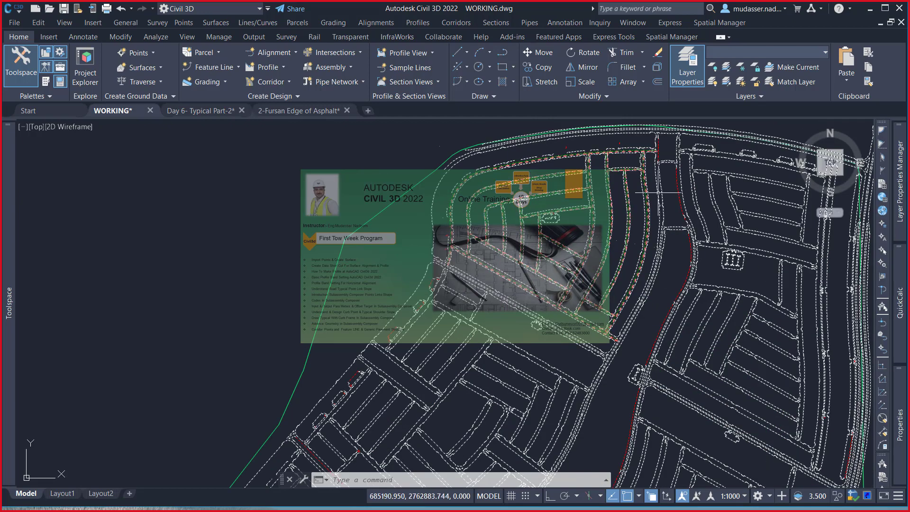
key(Escape)
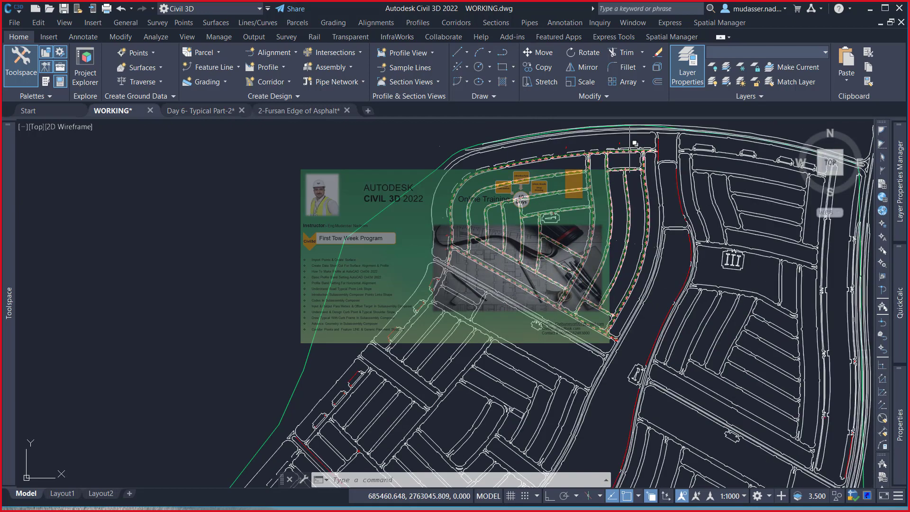
scroll(630, 142, up, 1)
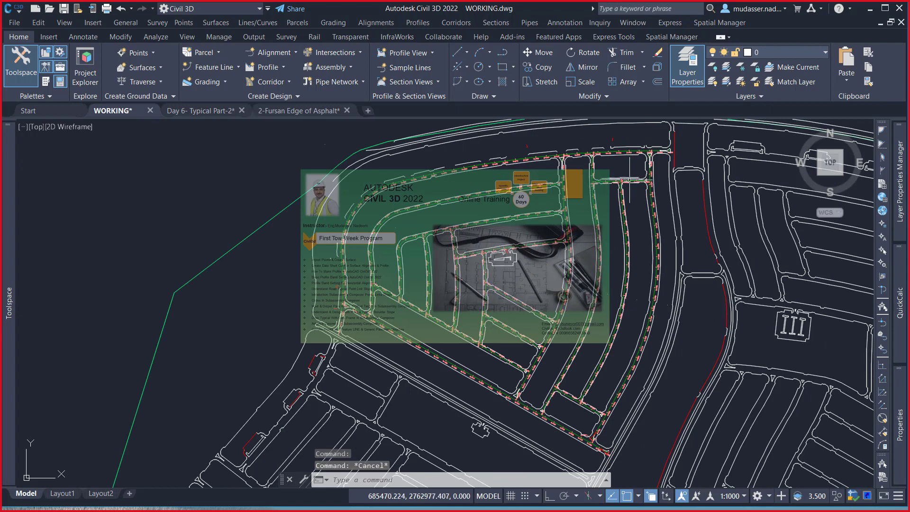
scroll(630, 142, up, 2)
scroll(505, 193, down, 2)
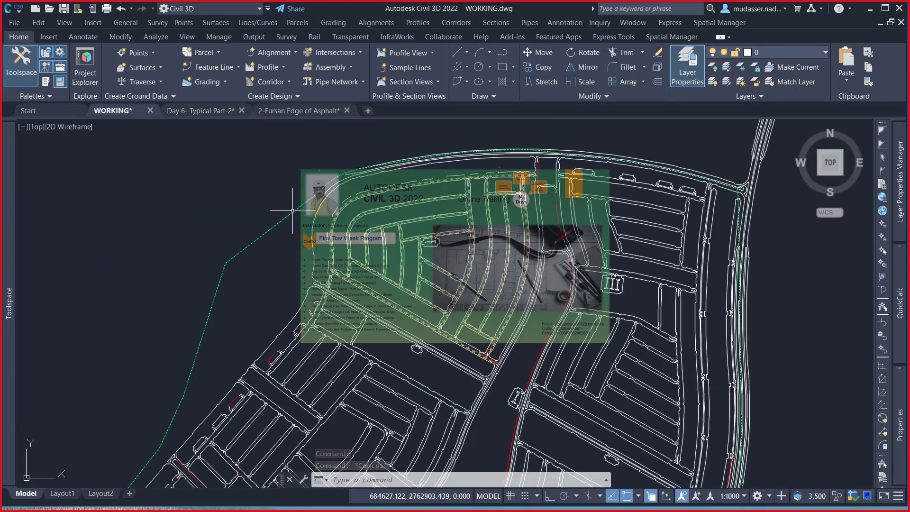
right_click(374, 300)
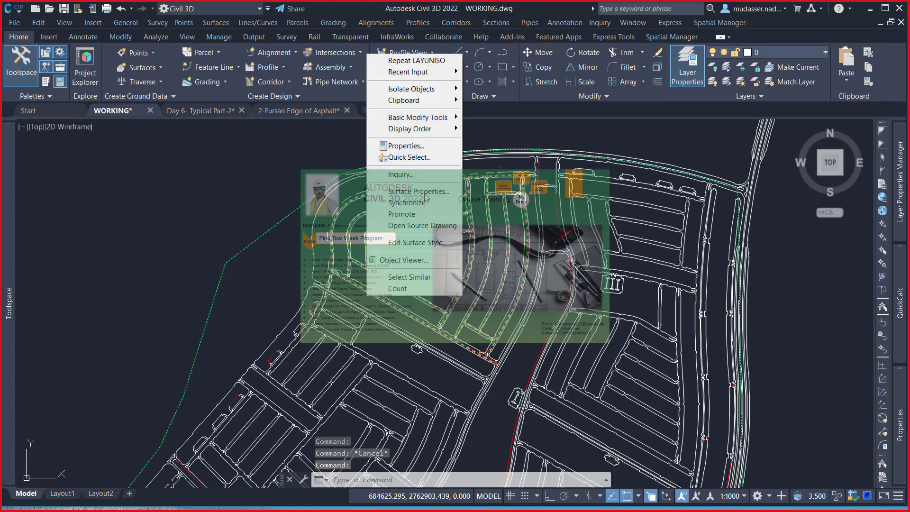
click(424, 195)
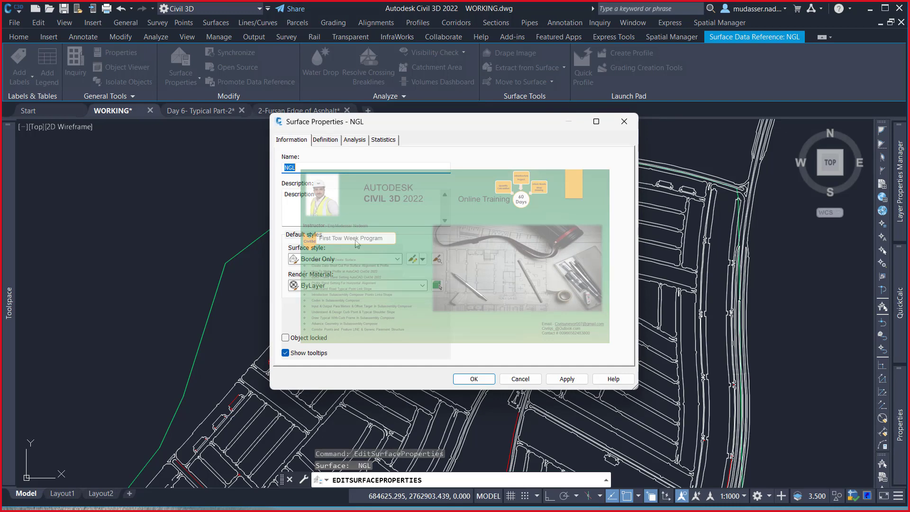
click(381, 260)
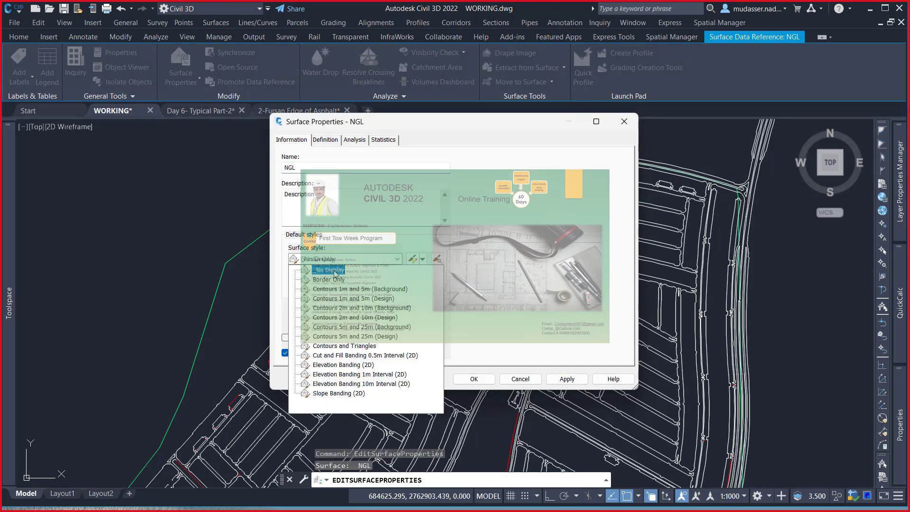
click(430, 349)
click(488, 379)
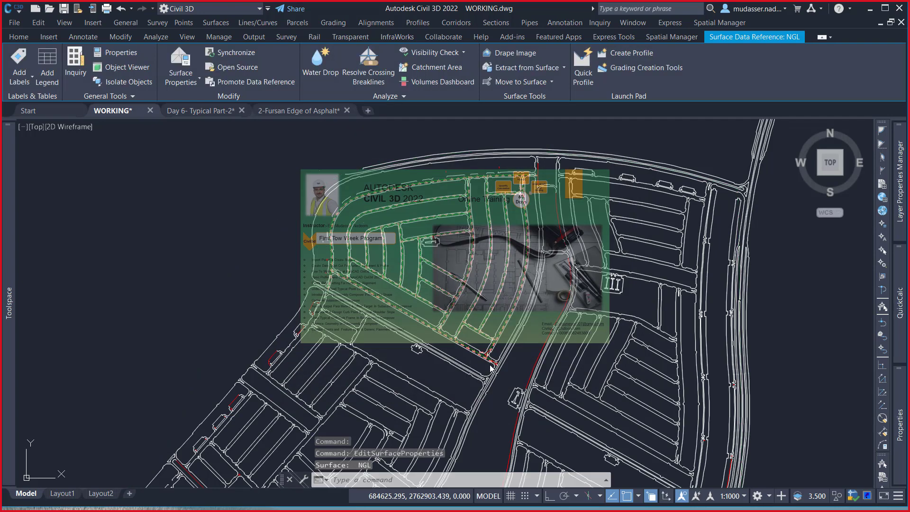
key(Escape)
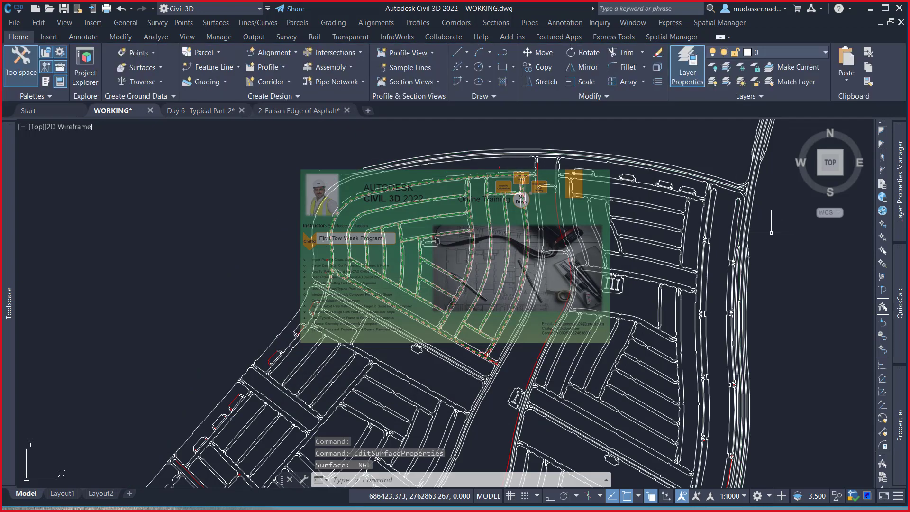
- Zoom and pan the WORKING plan onto the road junction labelled 0+000 to 0+150
scroll(509, 178, up, 2)
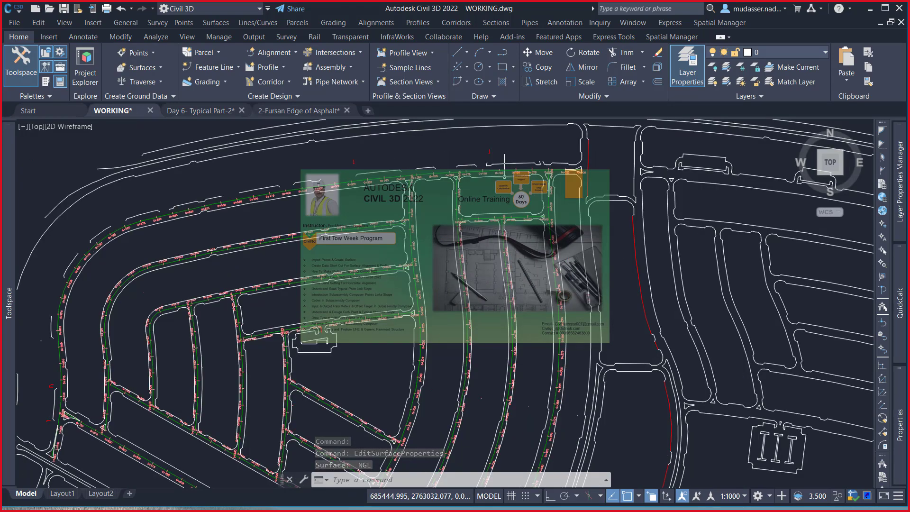
scroll(508, 178, down, 1)
scroll(564, 208, down, 2)
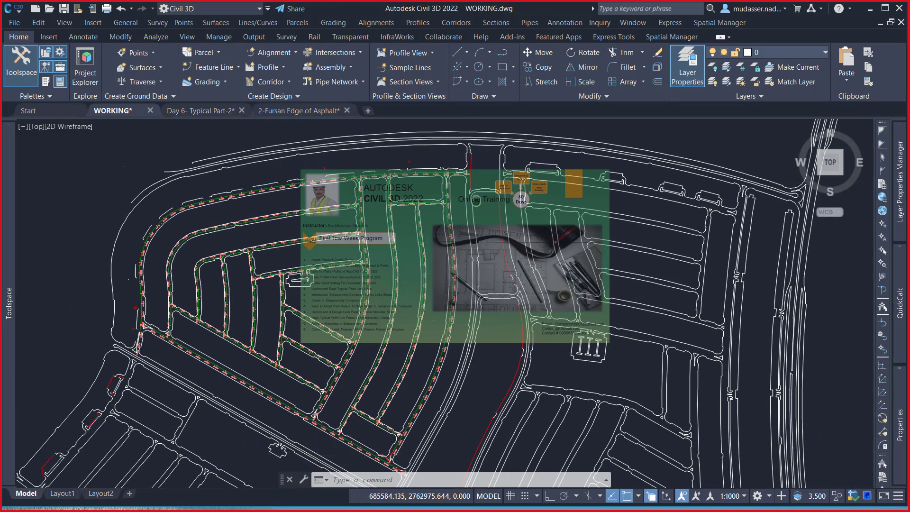
scroll(554, 223, down, 1)
scroll(485, 203, up, 1)
scroll(485, 203, up, 1)
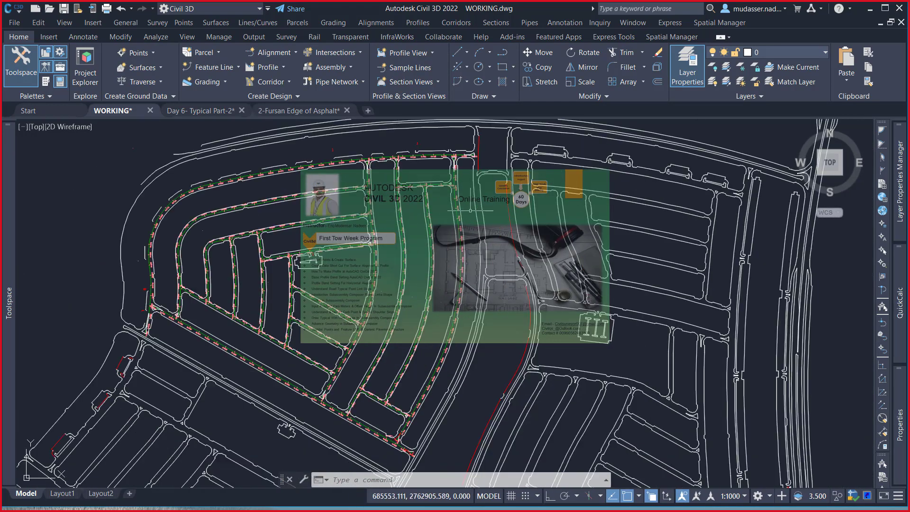
scroll(448, 187, up, 1)
scroll(448, 187, up, 1)
scroll(456, 194, up, 1)
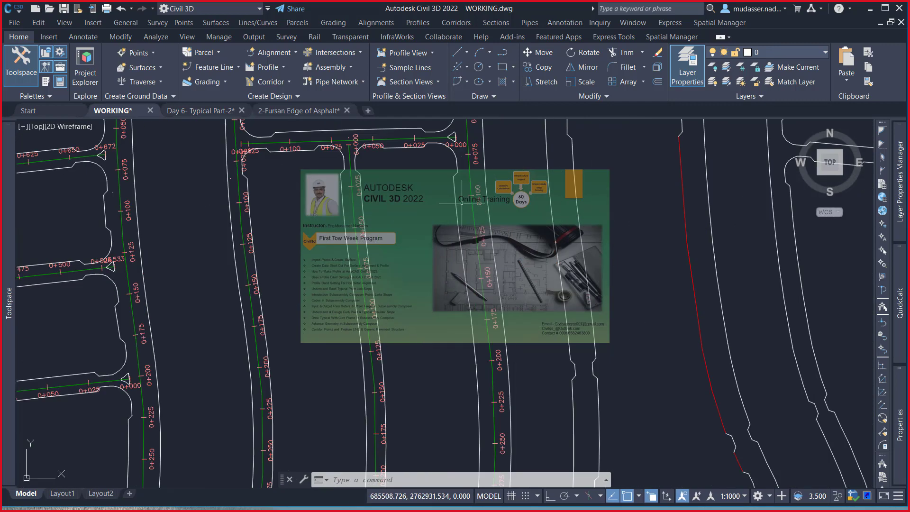
scroll(451, 206, down, 1)
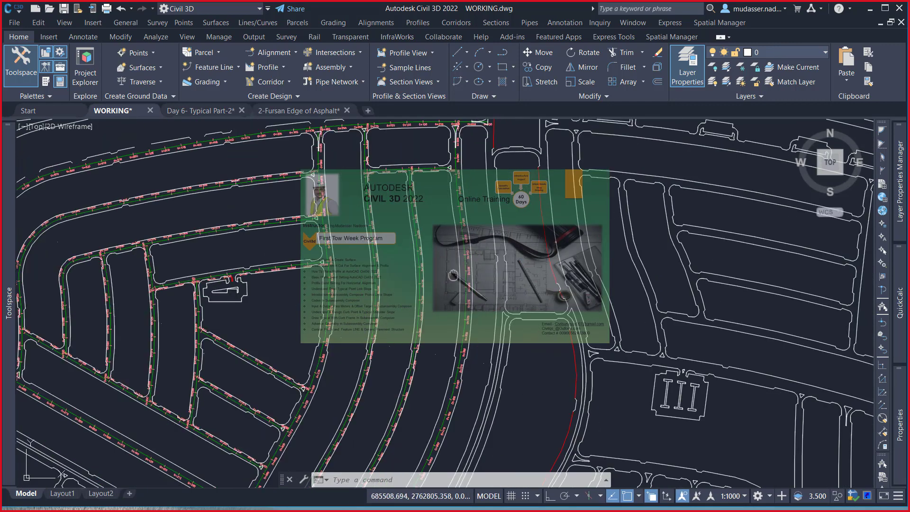
scroll(451, 207, down, 1)
scroll(432, 400, up, 1)
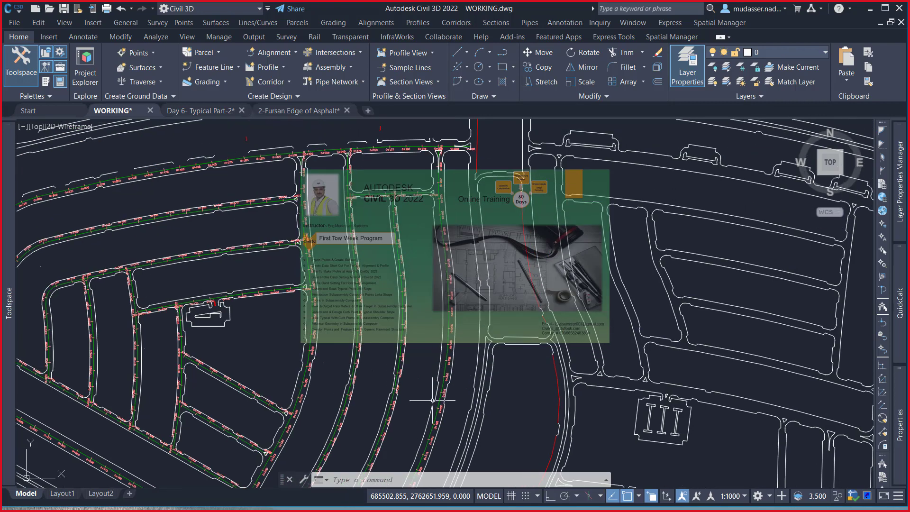
mouse_move(410, 250)
middle_down()
mouse_move(559, 266)
mouse_move(548, 213)
middle_up()
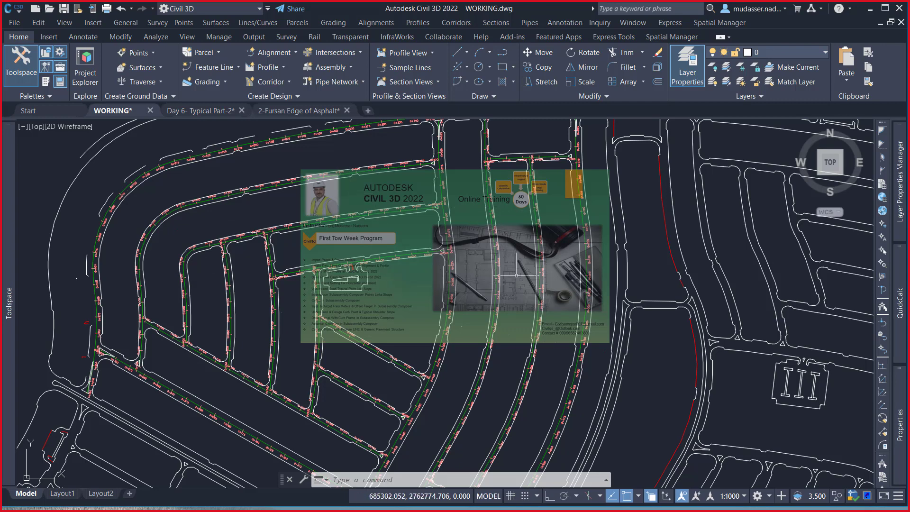
scroll(492, 374, up, 2)
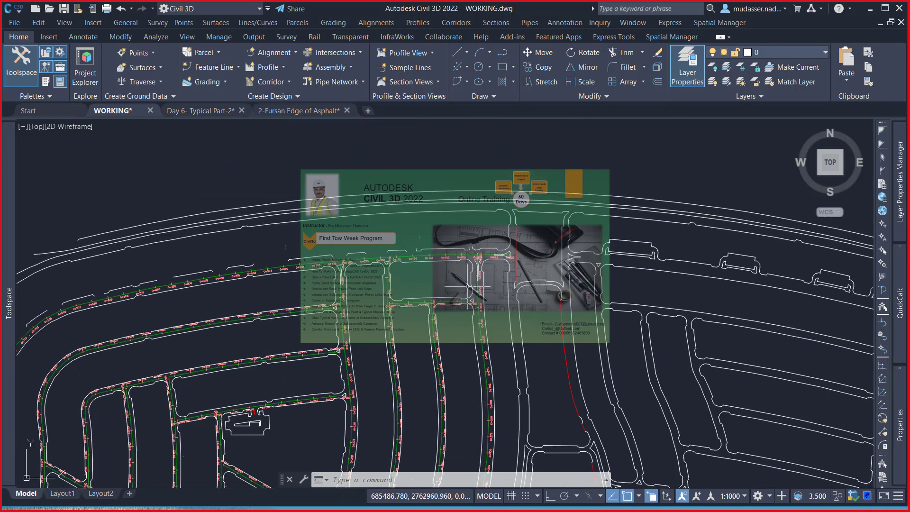
scroll(481, 307, up, 2)
scroll(483, 323, up, 2)
scroll(479, 332, up, 2)
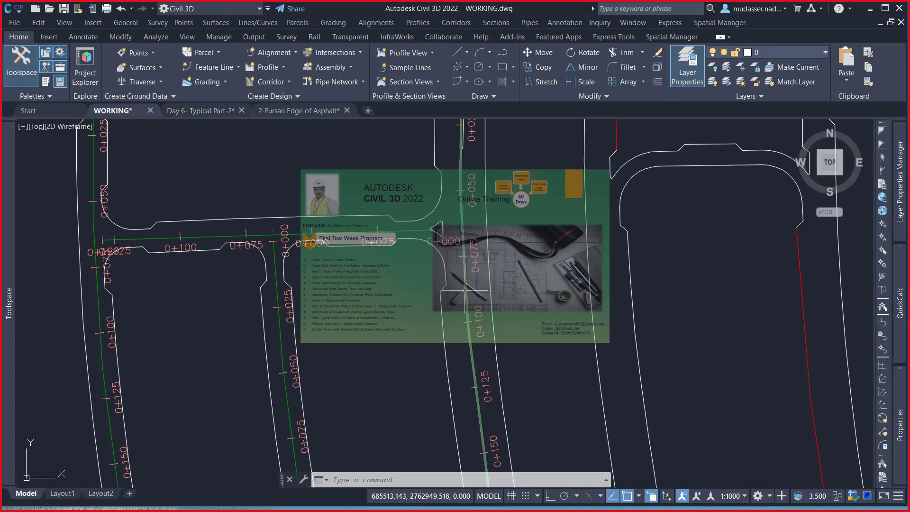
- Place an aligned dimension reading 9.5500 across the road between the edge-of-asphalt lines
click(96, 38)
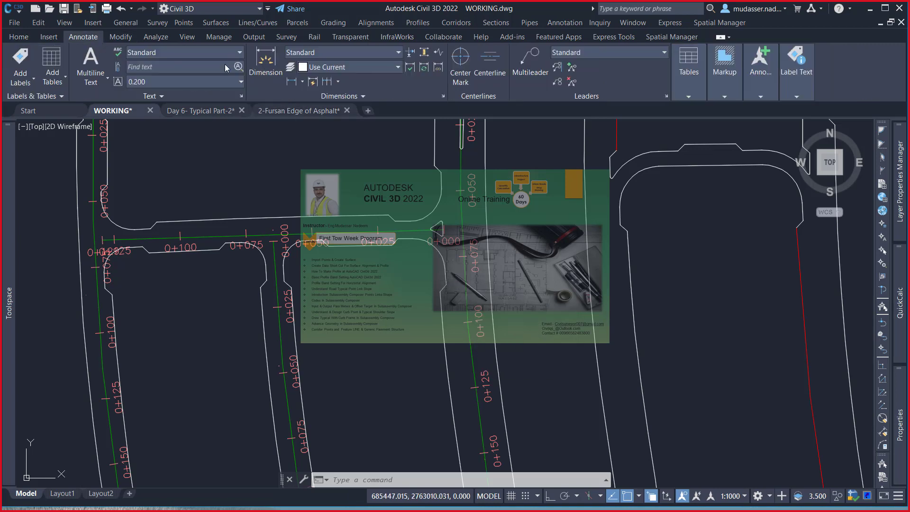
click(302, 82)
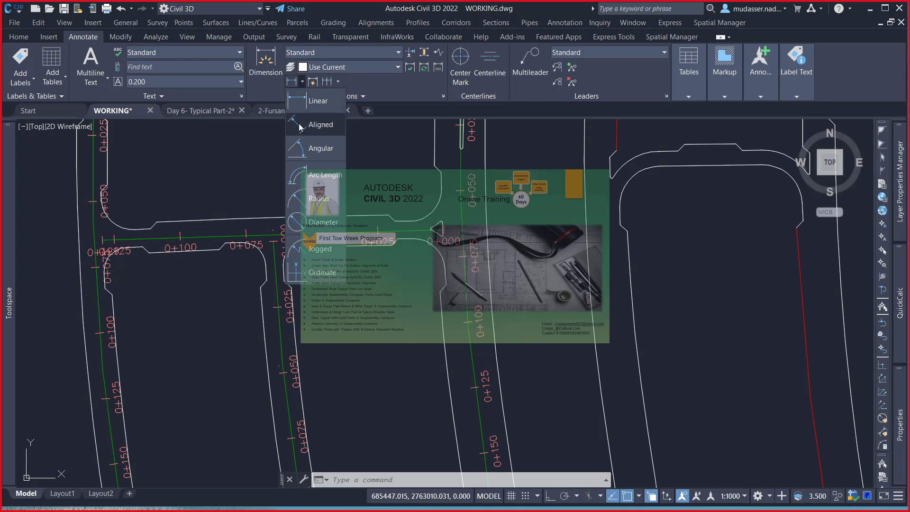
click(299, 125)
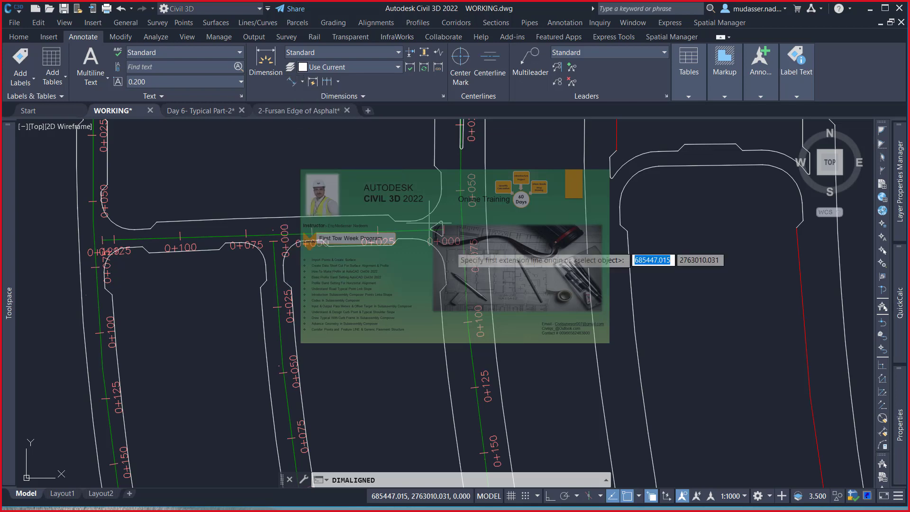
click(475, 291)
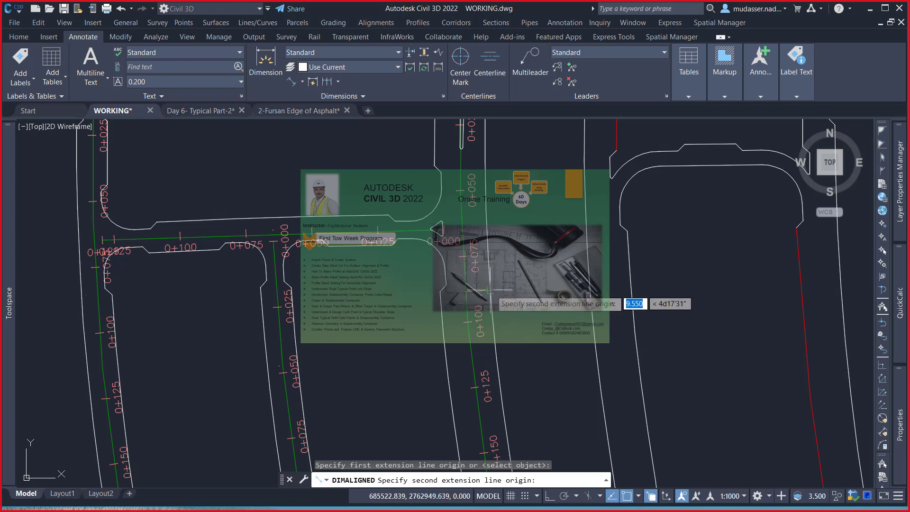
click(488, 290)
scroll(488, 290, up, 2)
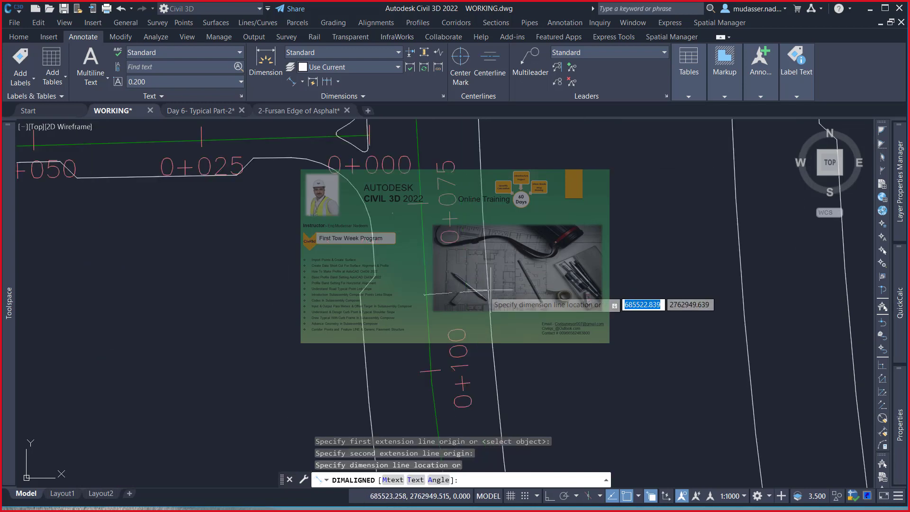
scroll(469, 293, up, 2)
scroll(445, 298, up, 2)
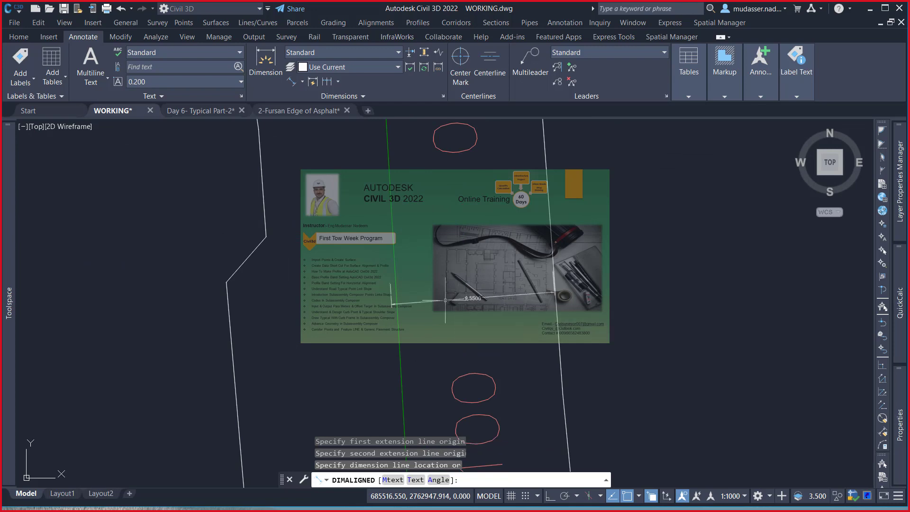
click(445, 296)
- Select the 9.5500 dimension, try a grip stretch, then cancel it and zoom out
click(628, 333)
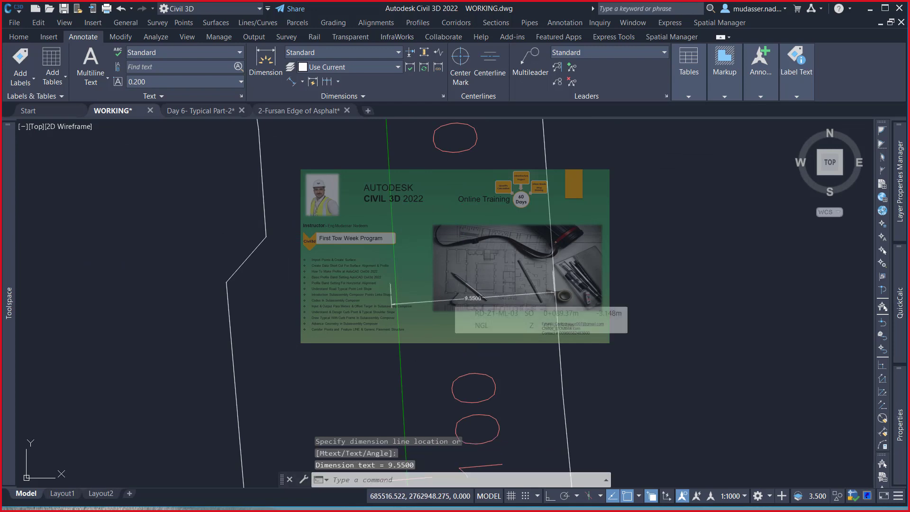
click(430, 306)
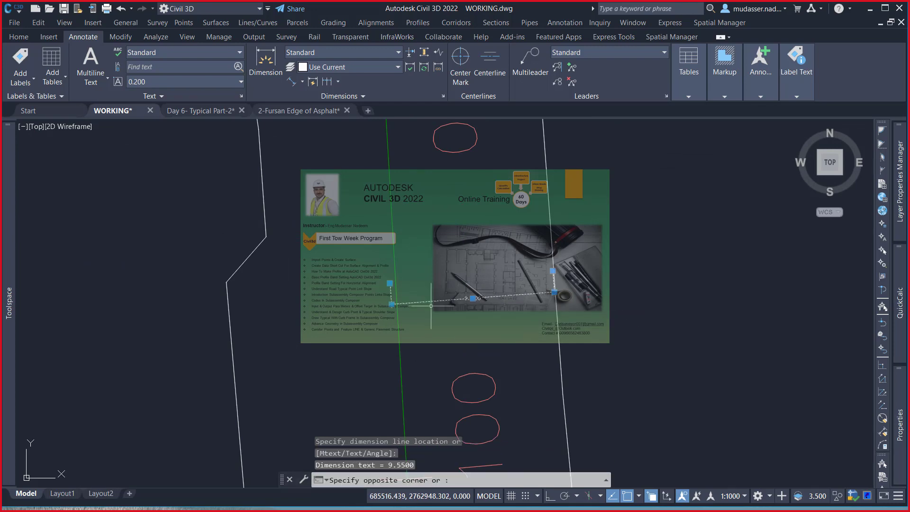
click(390, 282)
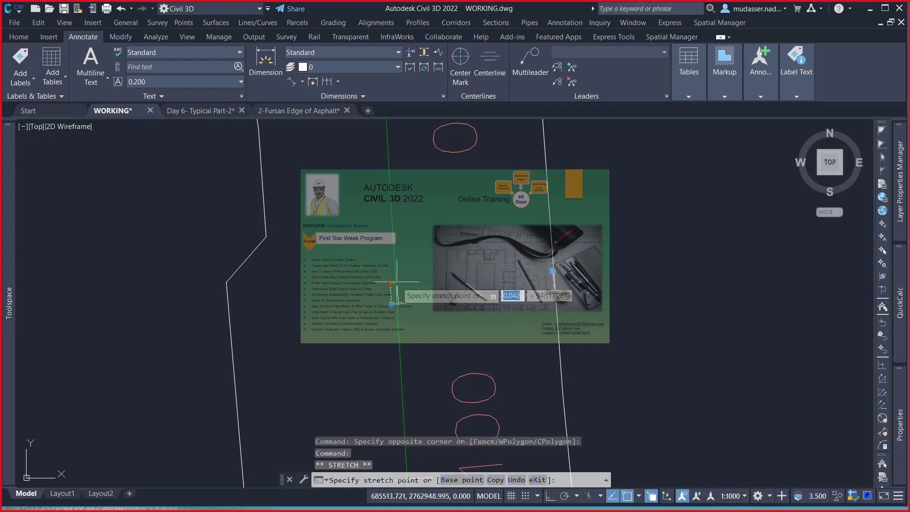
click(397, 281)
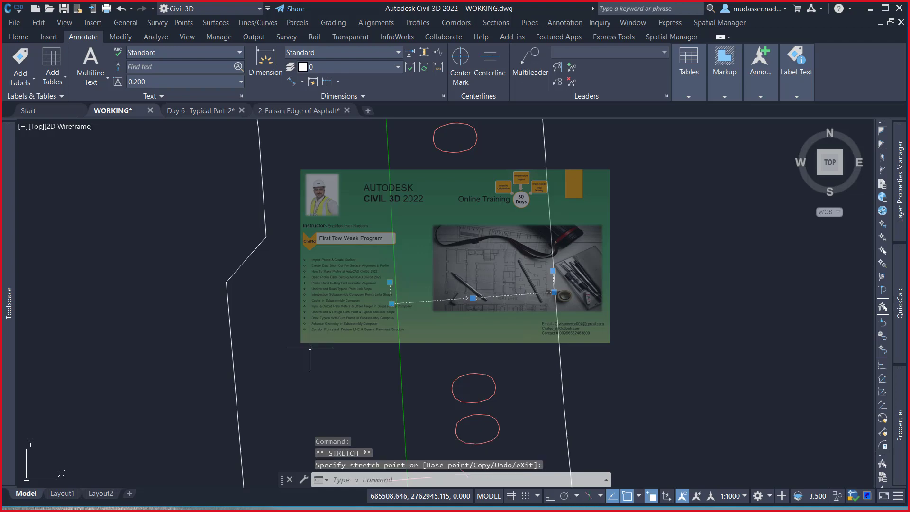
key(Escape)
scroll(444, 304, down, 5)
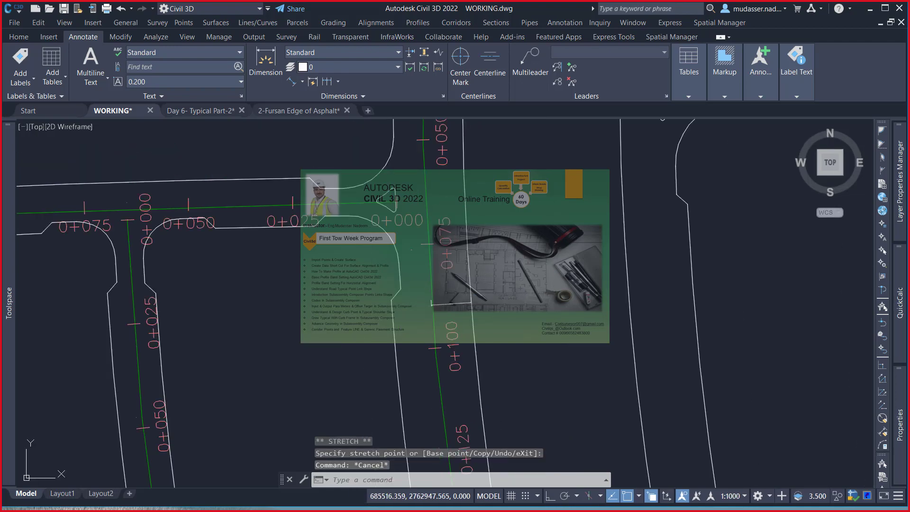
scroll(444, 303, down, 5)
key(Escape)
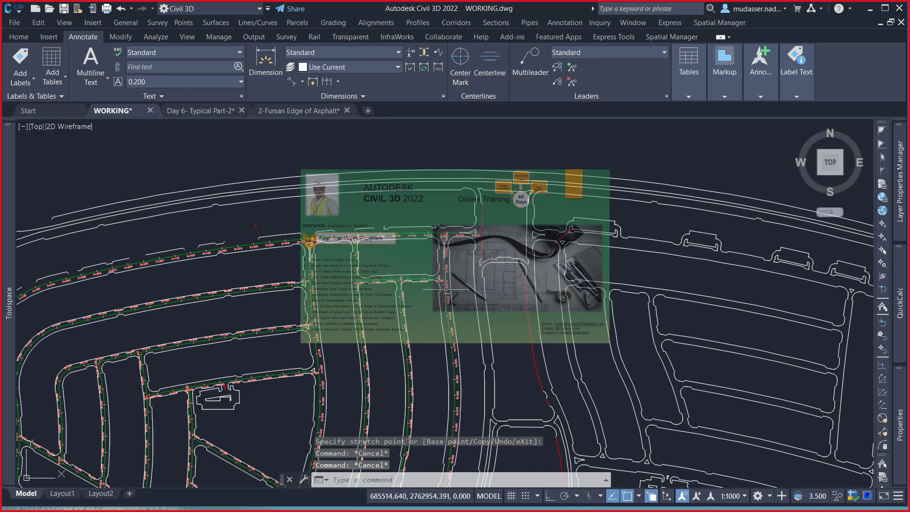
scroll(438, 350, up, 2)
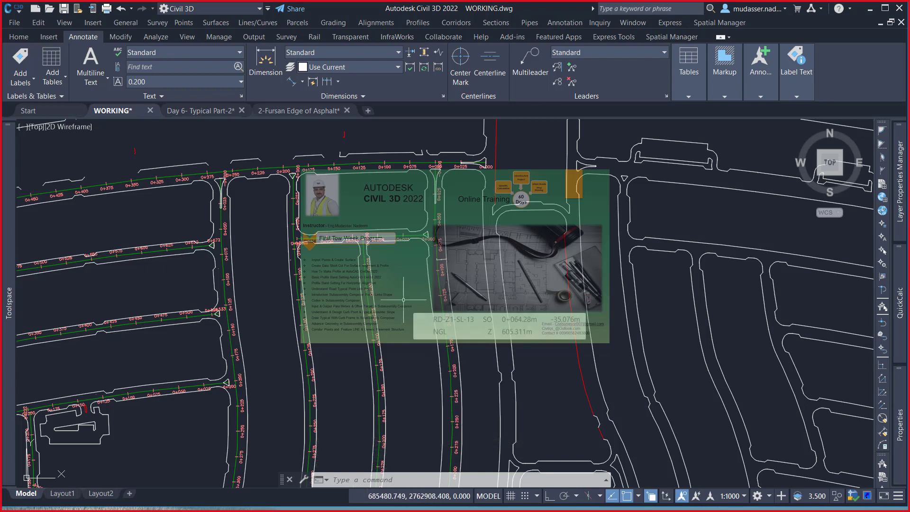
mouse_move(403, 299)
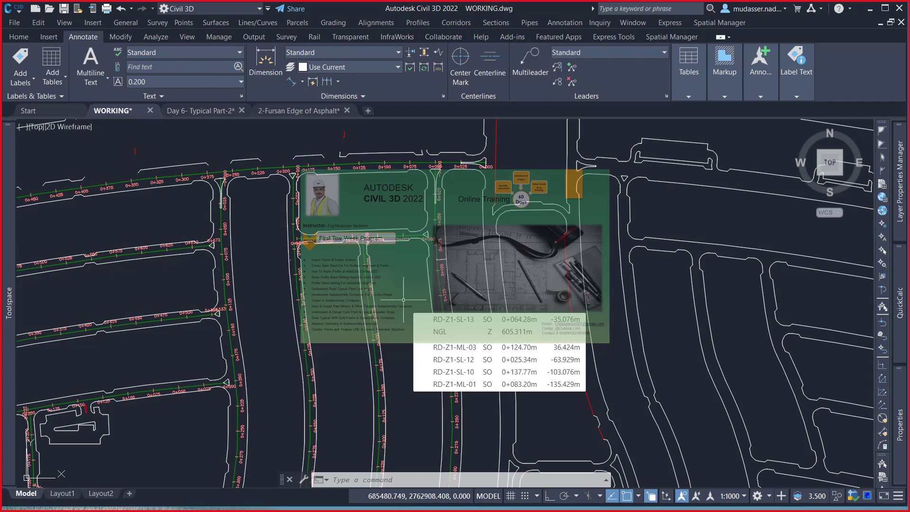
middle_drag(468, 307, 451, 254)
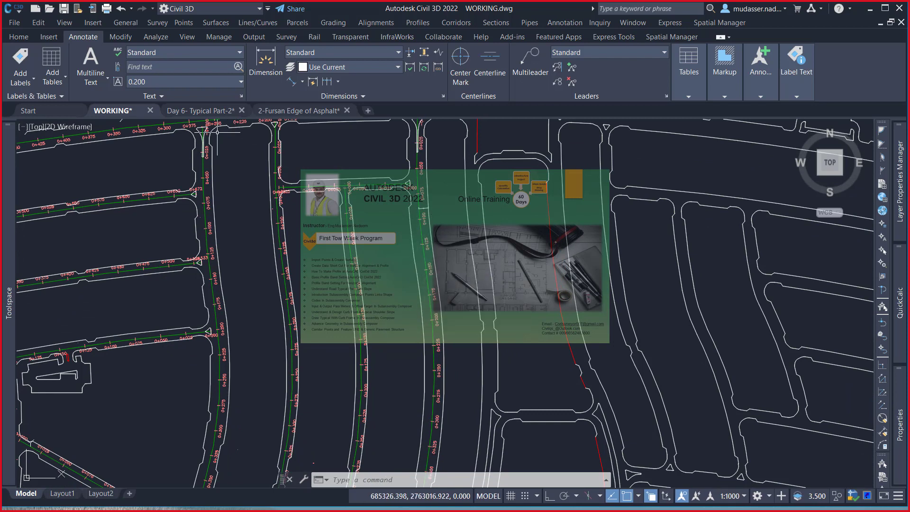
- Review the typical road cross-sections down to SEC 7-7 (30.0m ROW), then minimize AutoCAD
click(201, 110)
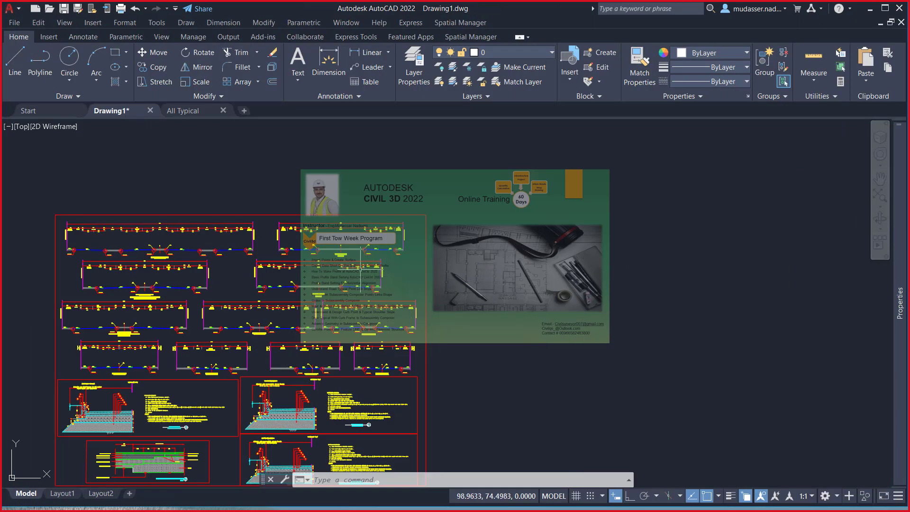
scroll(334, 239, up, 3)
scroll(334, 239, up, 3)
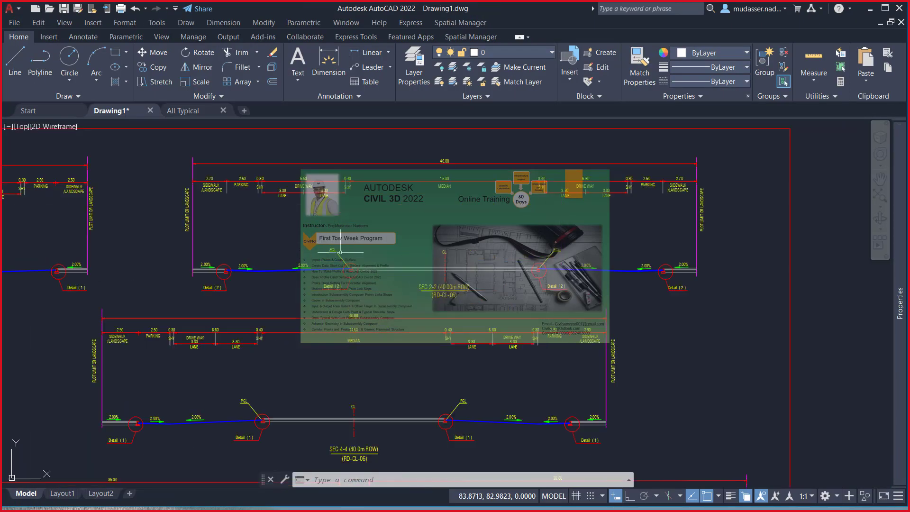
scroll(440, 331, down, 1)
scroll(438, 294, down, 2)
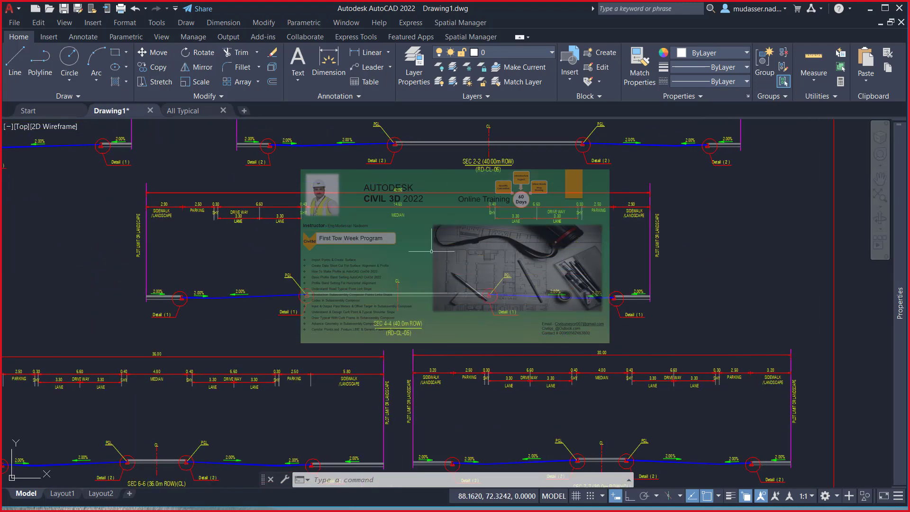
scroll(435, 261, down, 2)
scroll(467, 320, up, 1)
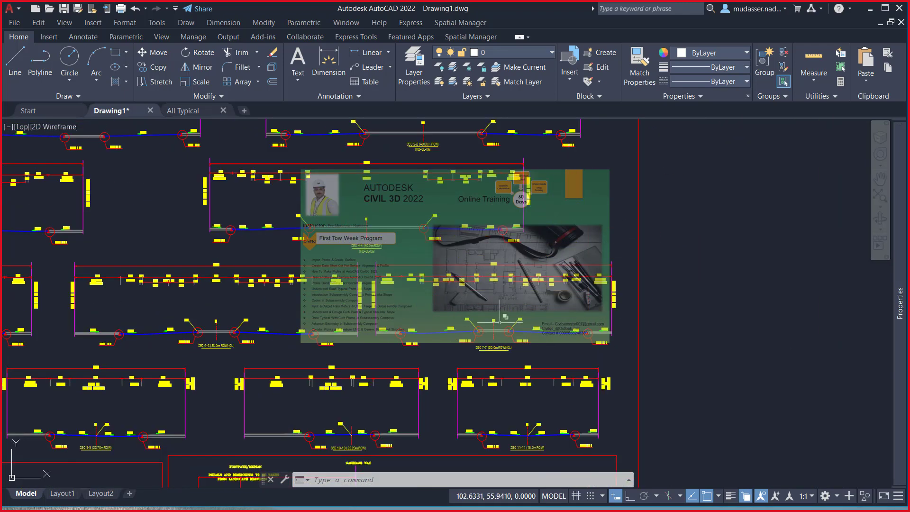
scroll(493, 265, up, 2)
middle_drag(491, 294, 476, 253)
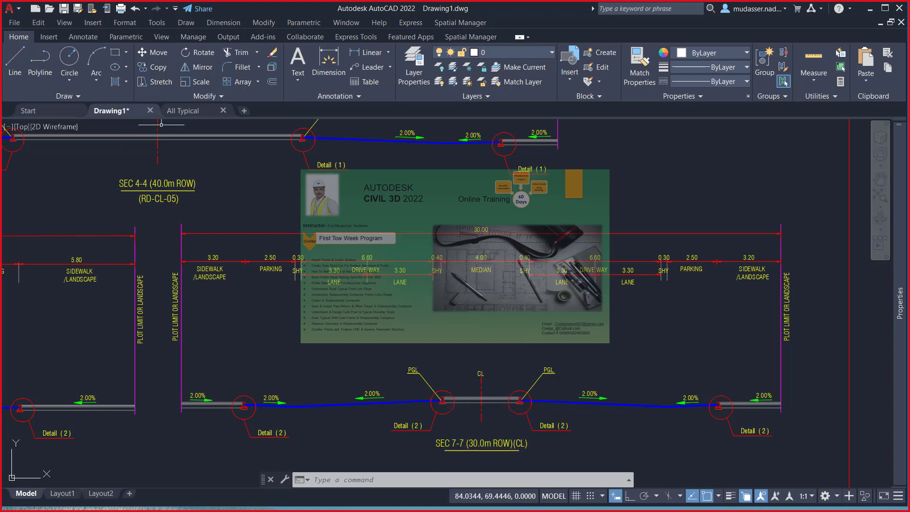
click(868, 9)
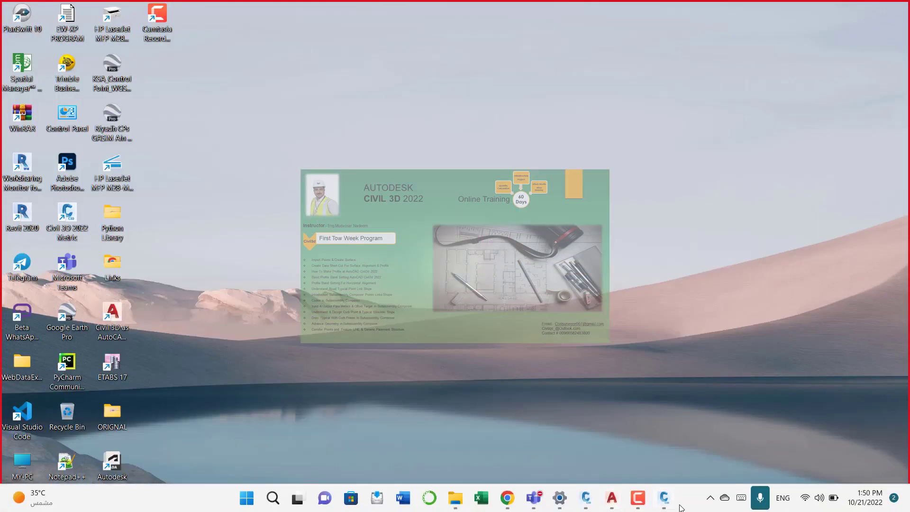
mouse_move(585, 497)
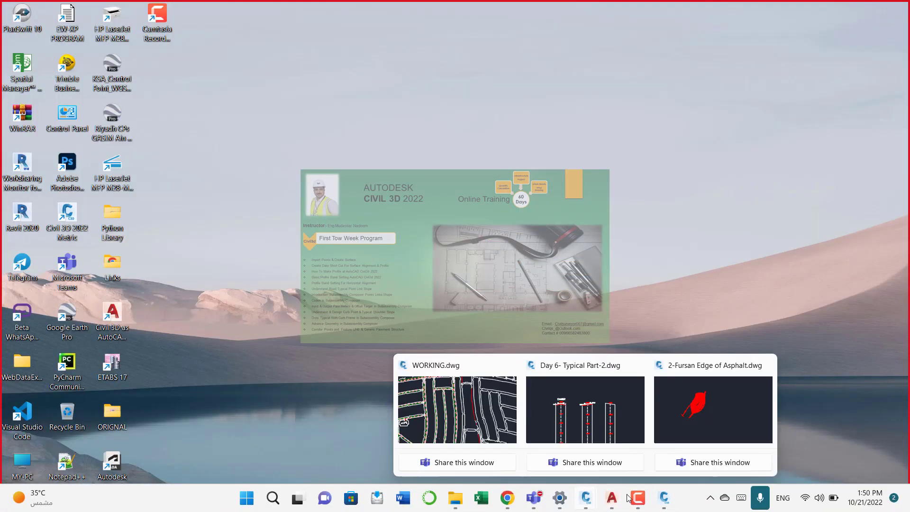
- Restore Civil 3D, pan around 2-Fursan Edge of Asphalt, then pass through Day 6 Typical Part-2 to Start
click(697, 426)
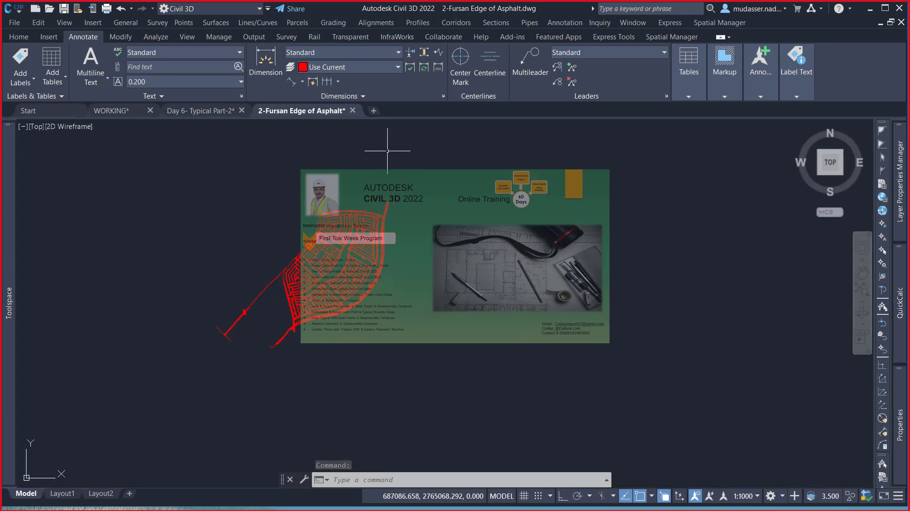
scroll(360, 225, up, 5)
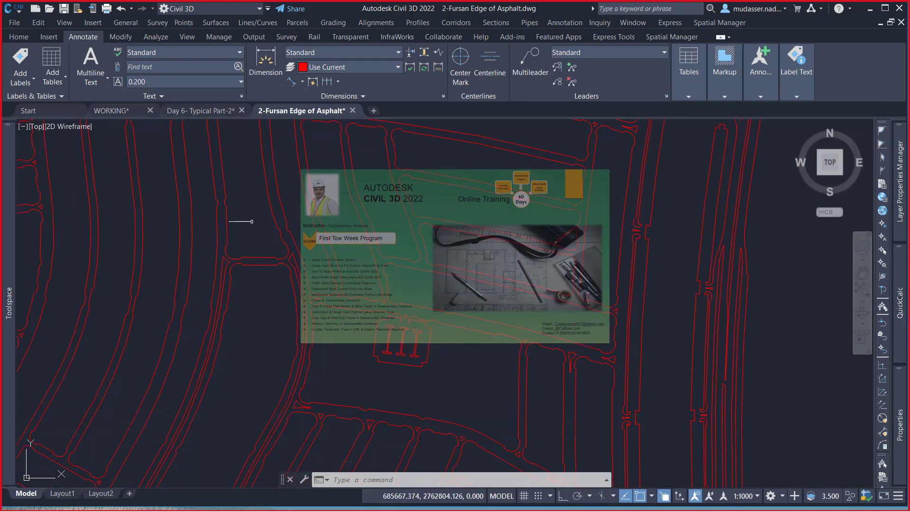
middle_drag(207, 211, 247, 271)
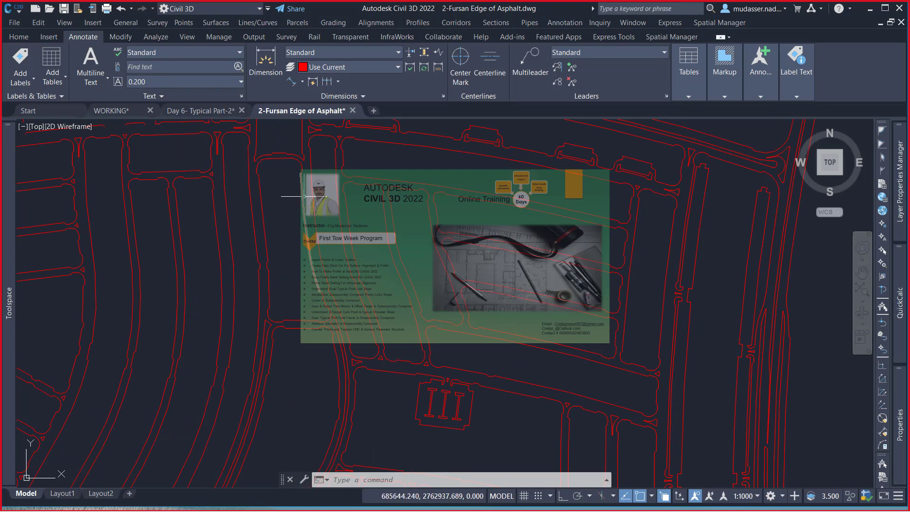
click(195, 111)
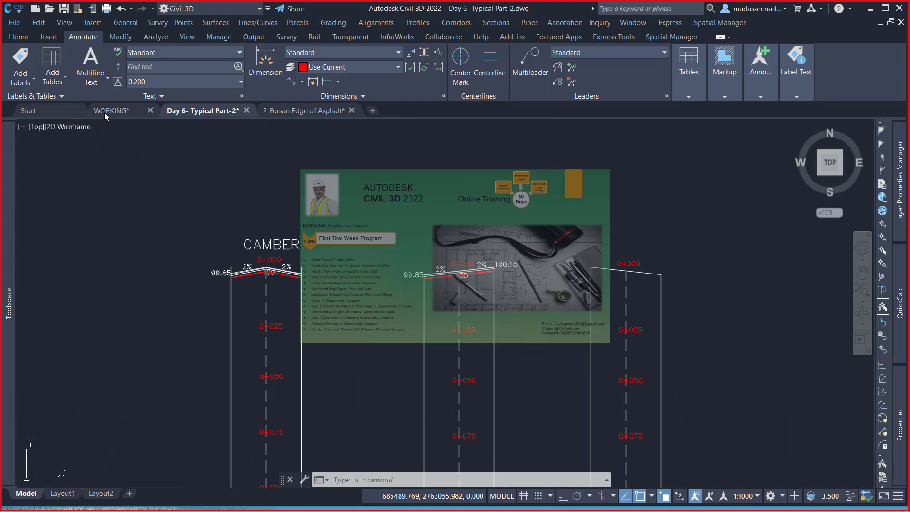
click(49, 111)
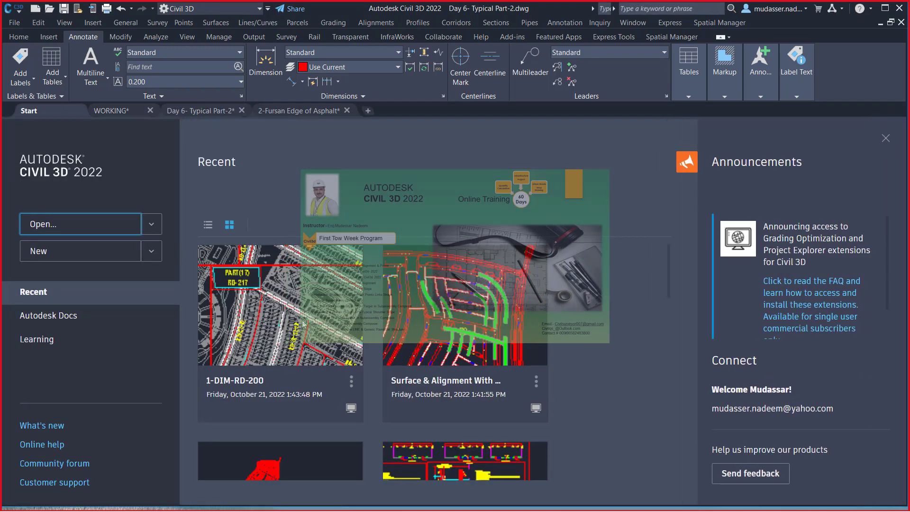
- Open the recent drawing 1-DIM-RD-200 from the Start page
click(304, 325)
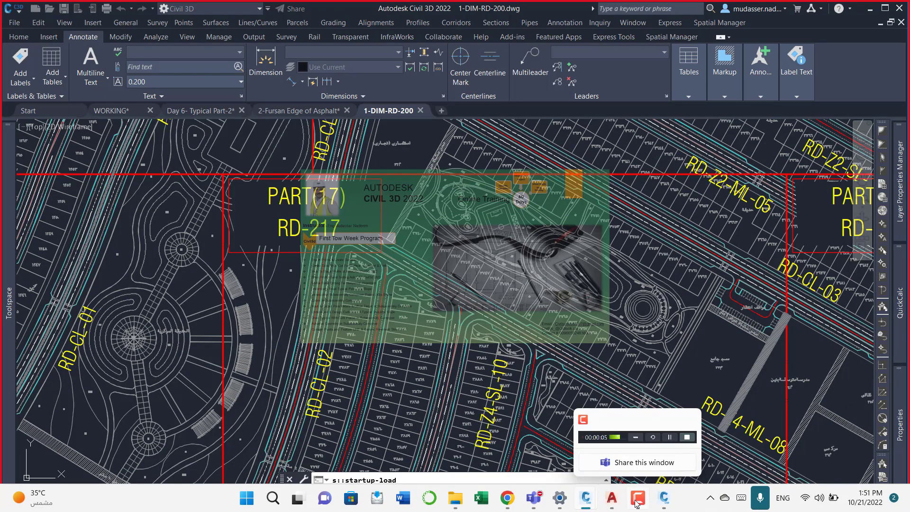
- Crossing-select objects near the lower left of the 1-DIM-RD-200 plan and apply Select Similar
click(636, 503)
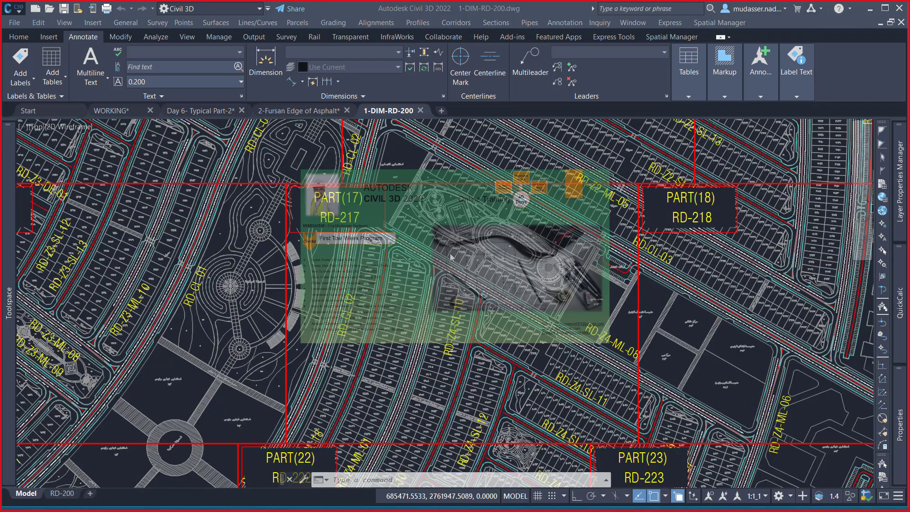
scroll(491, 313, down, 2)
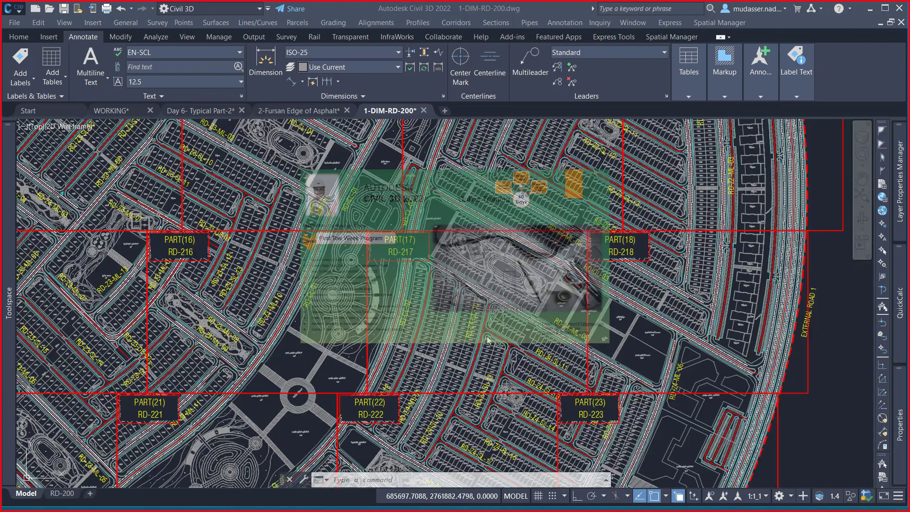
scroll(598, 313, down, 5)
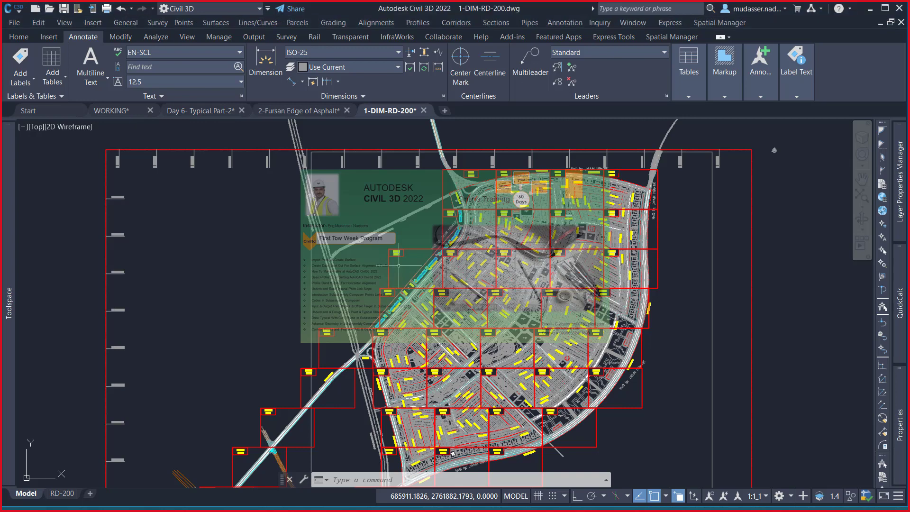
scroll(397, 269, up, 2)
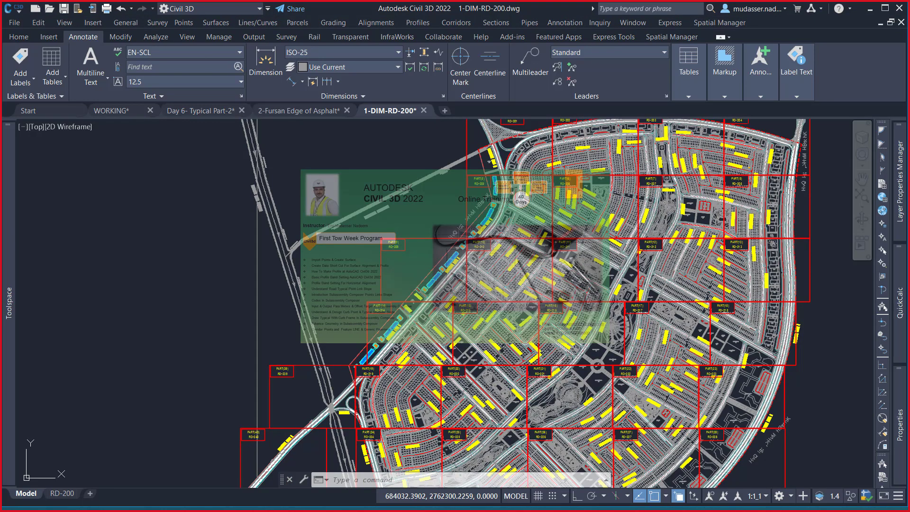
click(391, 274)
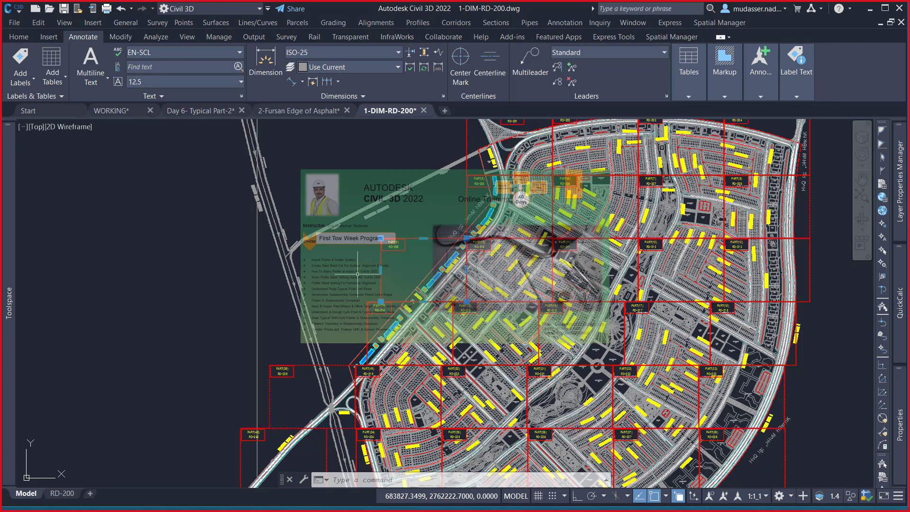
click(358, 297)
right_click(357, 276)
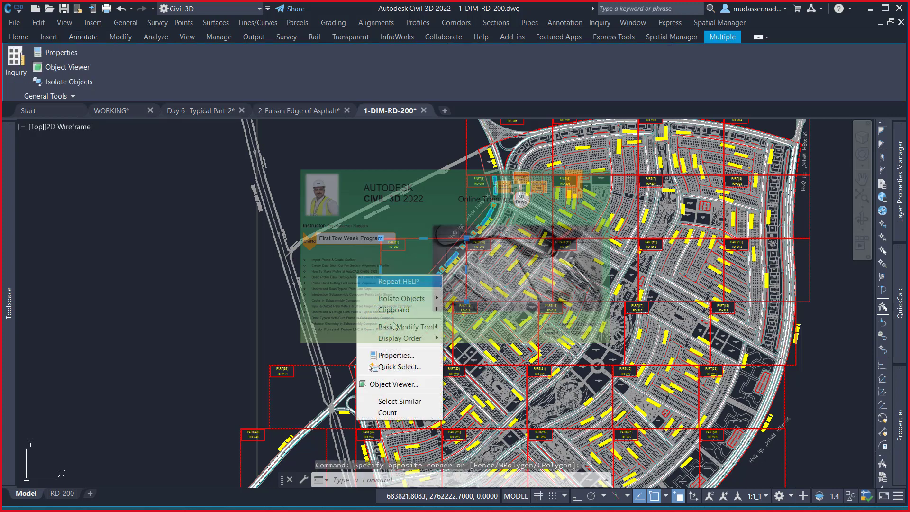
click(406, 401)
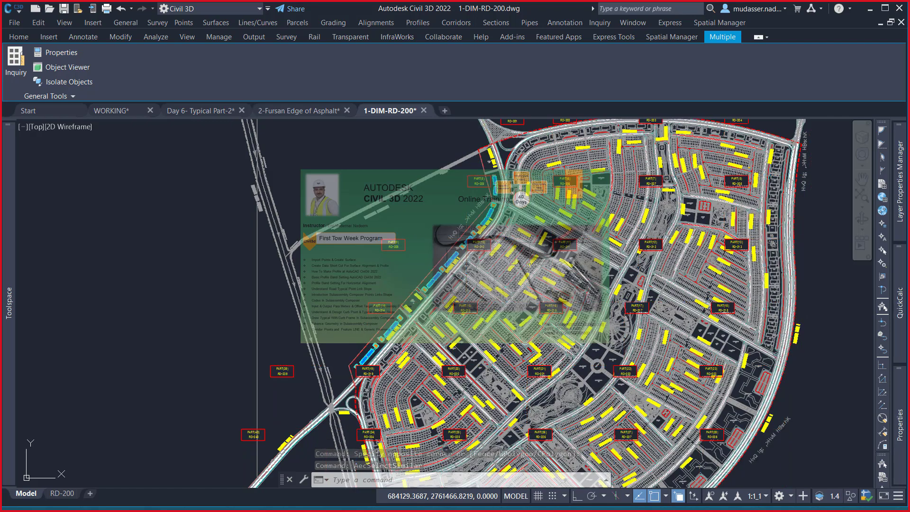
- Delete the 38 selected similar objects
key(Delete)
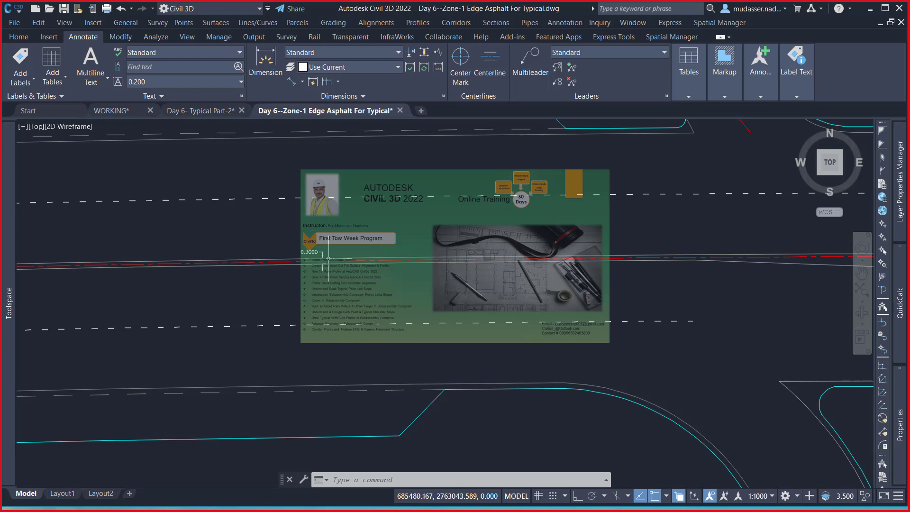
- Dimension from the edge line to the lower dashed lane line, reading 3.4198
scroll(331, 263, up, 4)
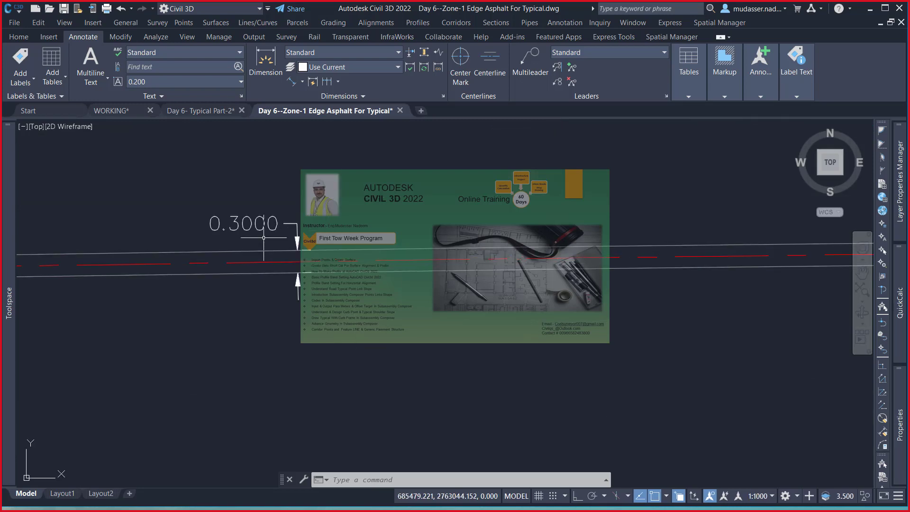
click(295, 85)
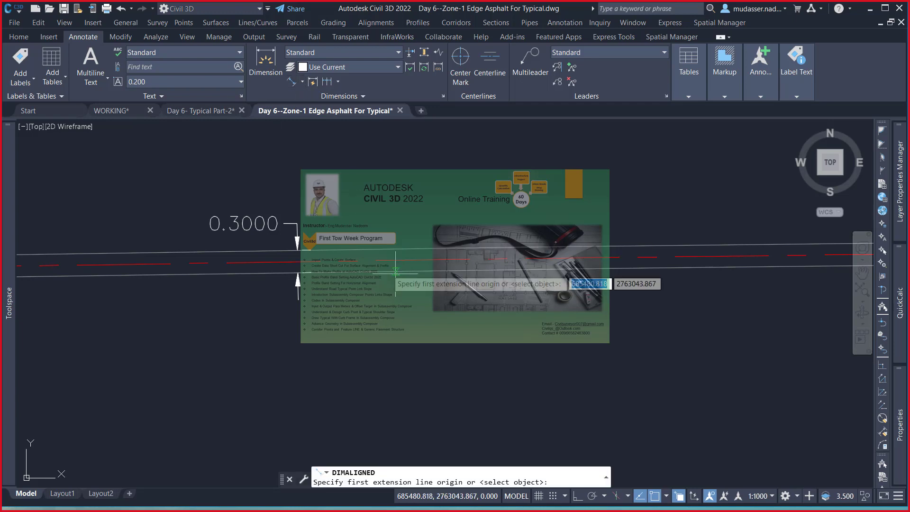
click(369, 261)
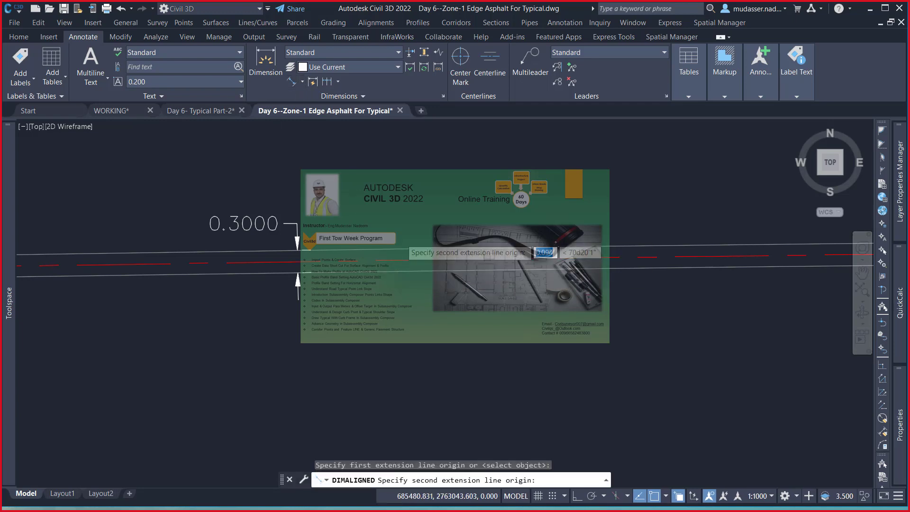
scroll(412, 270, down, 3)
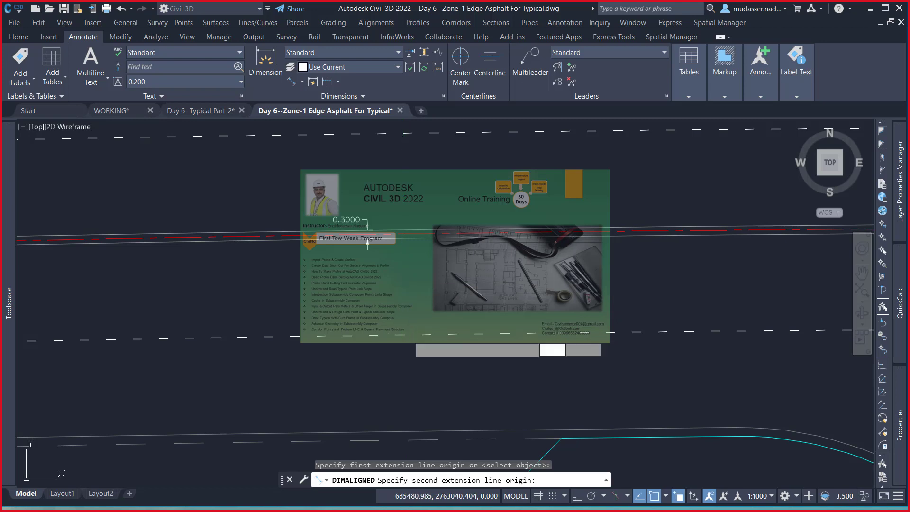
click(405, 336)
scroll(403, 293, up, 2)
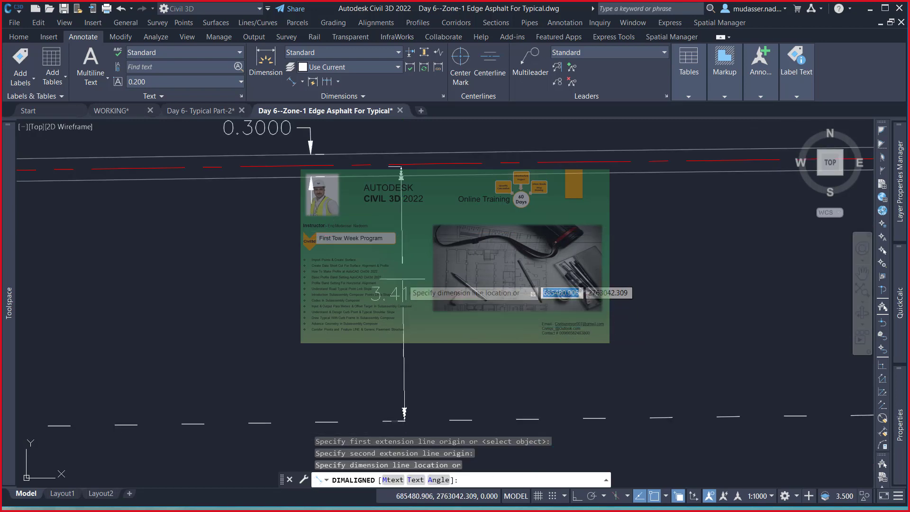
click(402, 293)
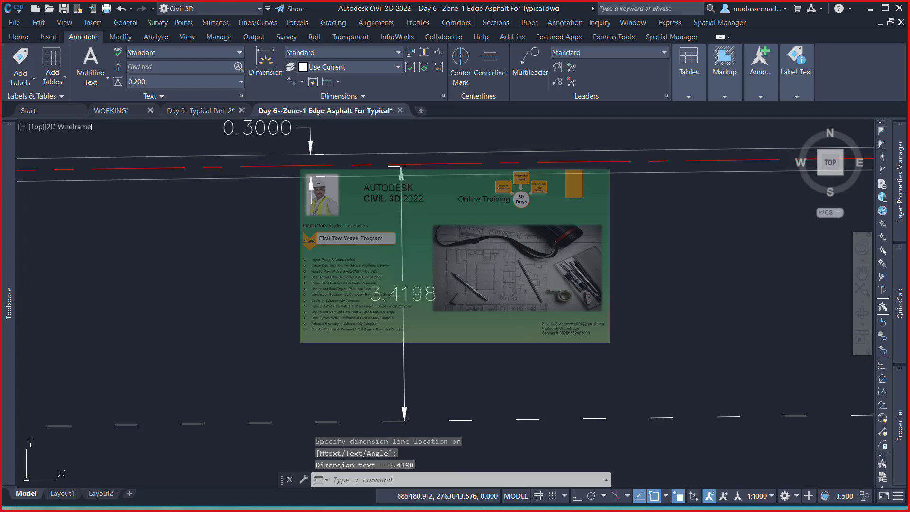
scroll(405, 154, up, 5)
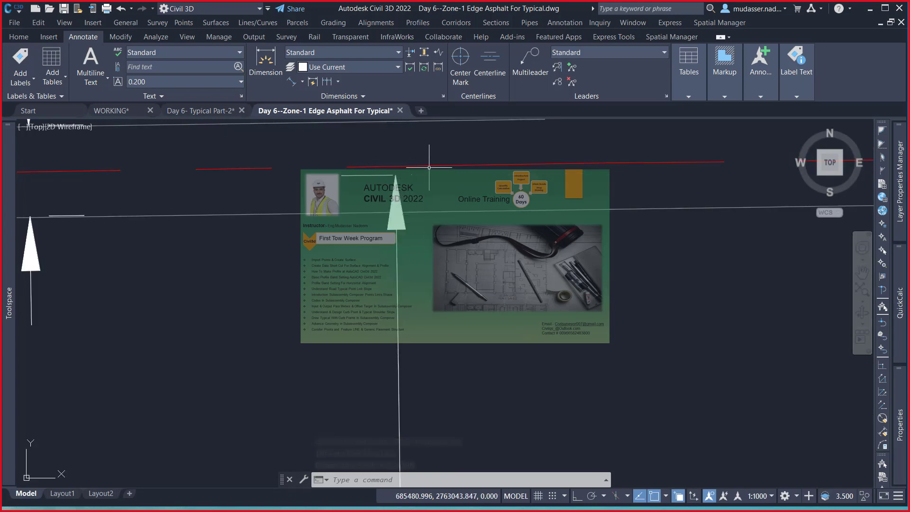
- Grip-stretch the new dimension's endpoint onto the edge line, making it read 3.4500
click(449, 244)
click(362, 282)
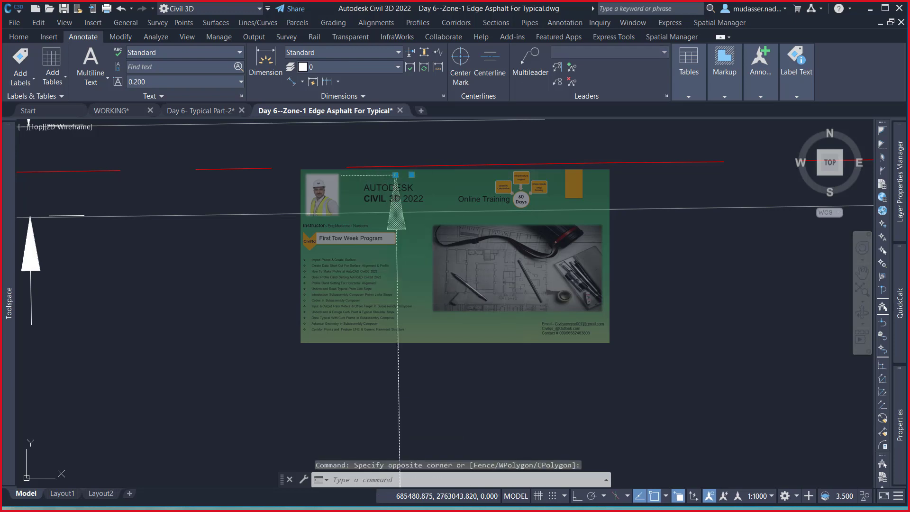
click(395, 175)
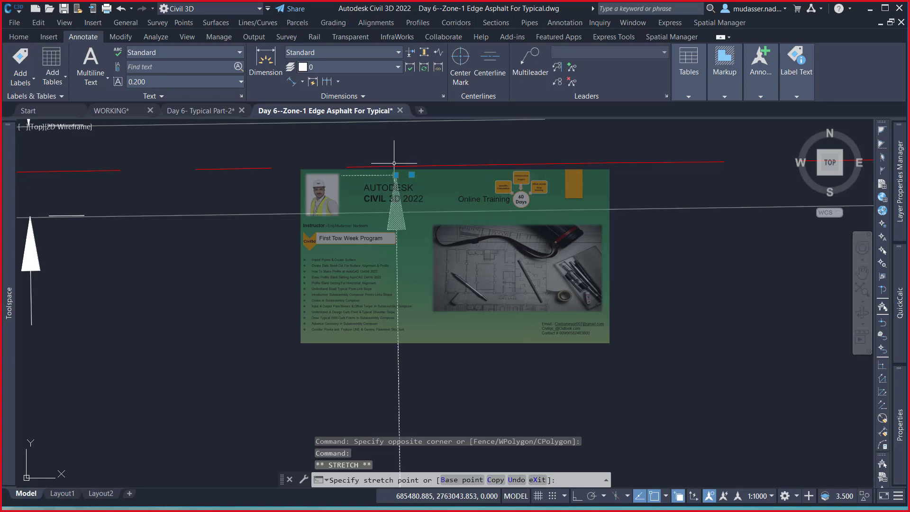
click(394, 163)
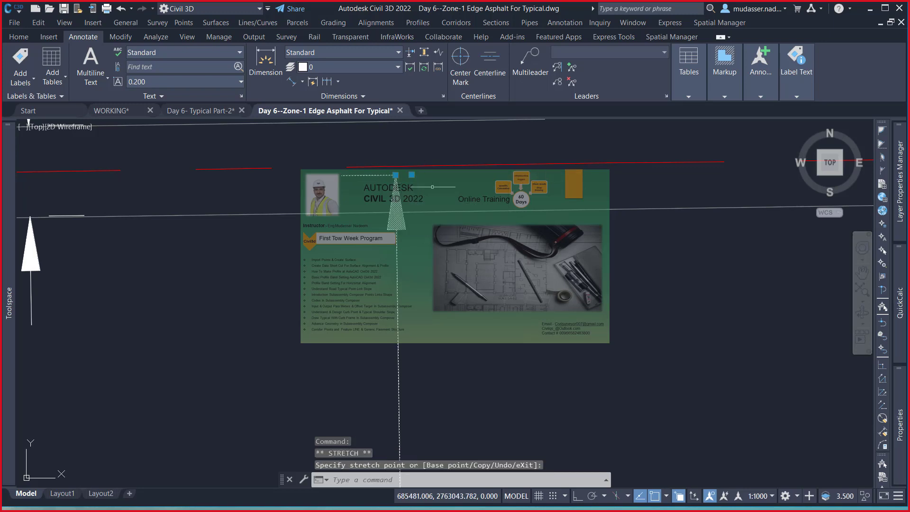
click(411, 175)
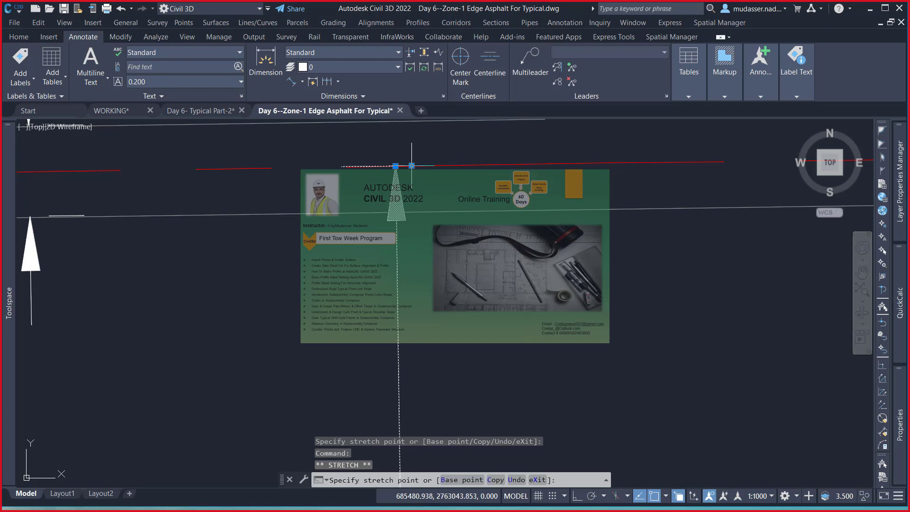
click(411, 165)
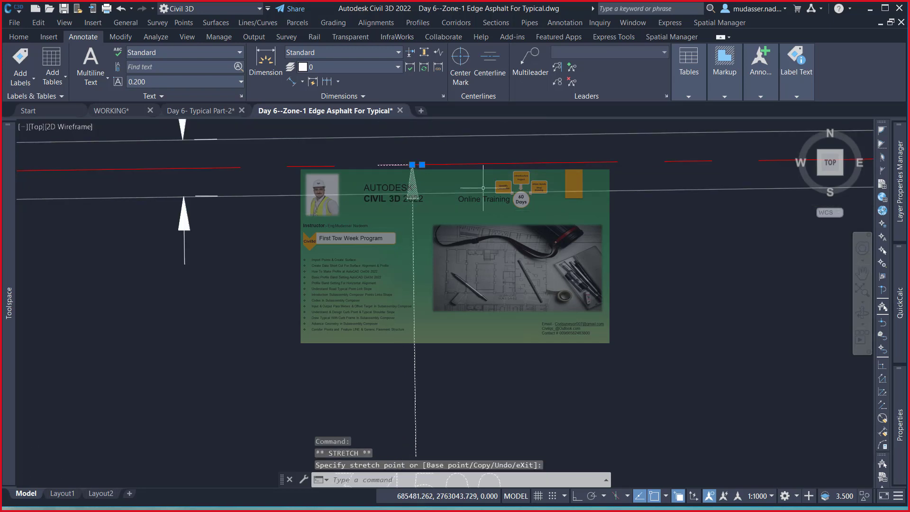
key(Escape)
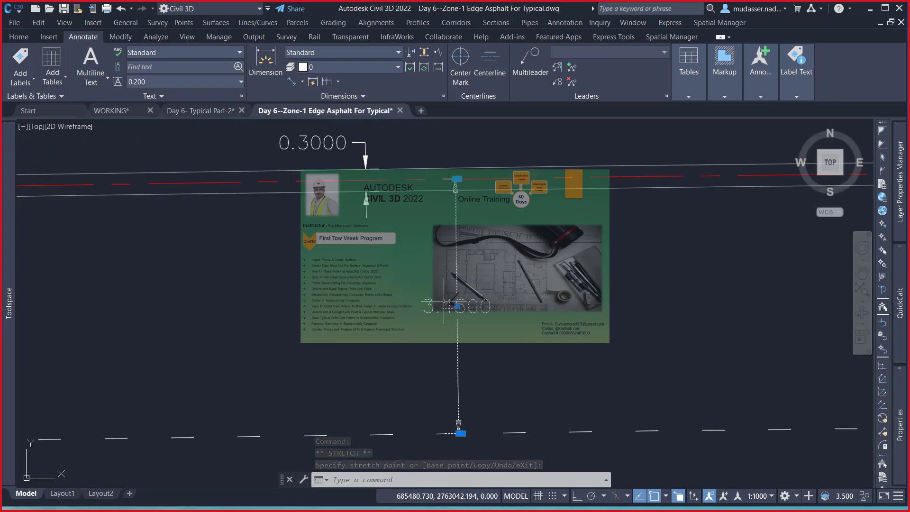
key(Escape)
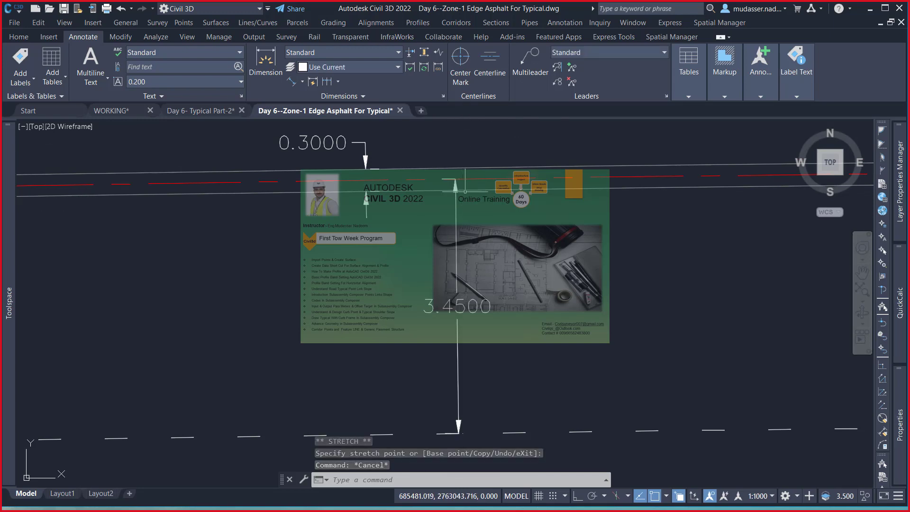
- Reselect the dimension and stretch its endpoint so it reads 3.3000
middle_drag(462, 182, 463, 213)
click(456, 453)
click(569, 256)
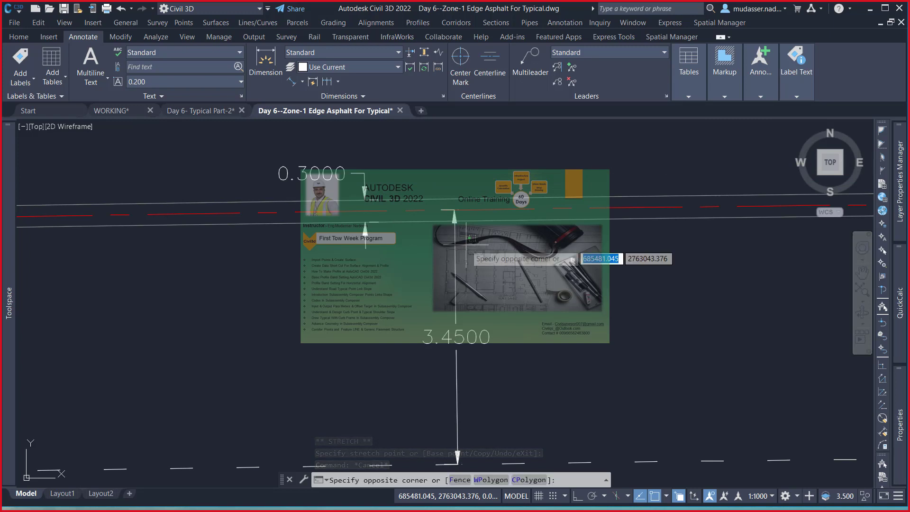
click(420, 254)
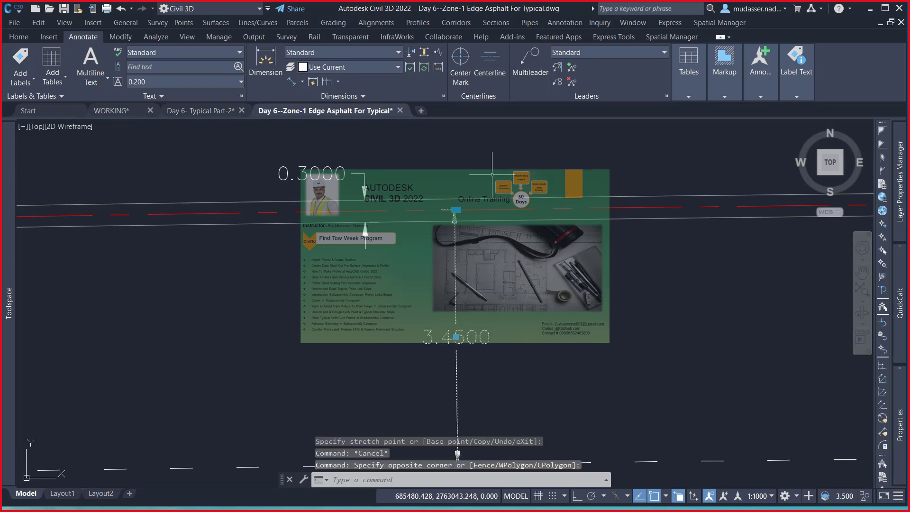
click(455, 209)
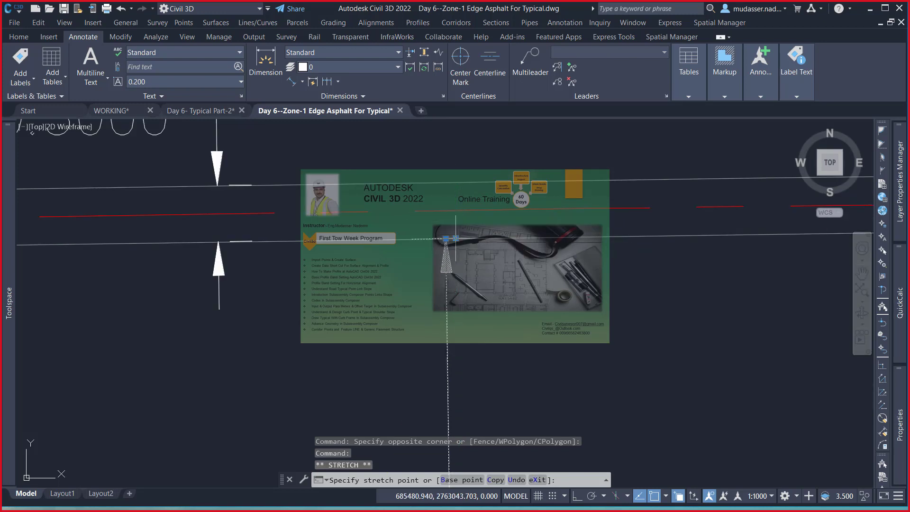
scroll(476, 275, down, 3)
scroll(488, 332, down, 2)
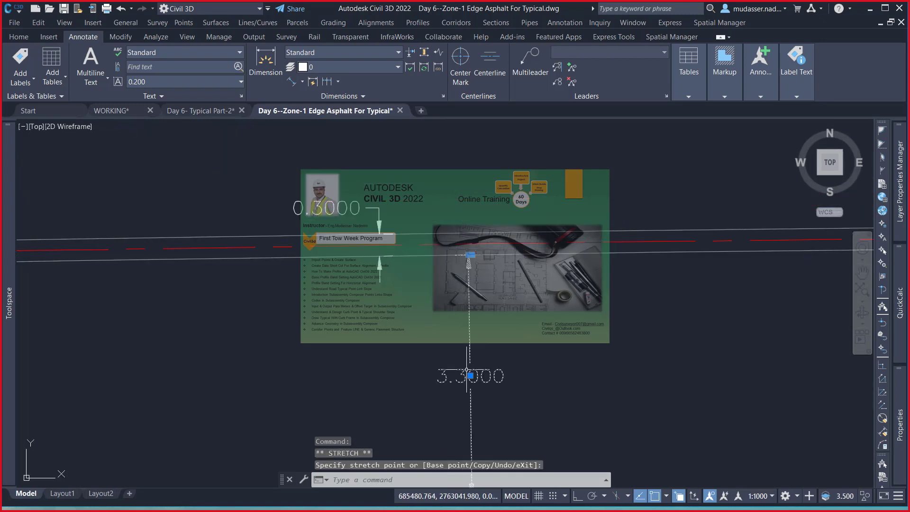
middle_drag(455, 313, 444, 421)
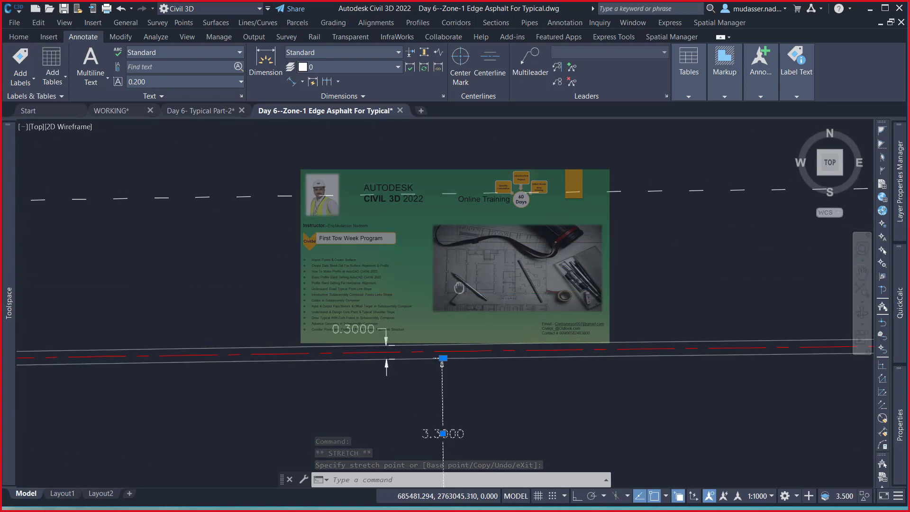
middle_drag(459, 287, 458, 291)
key(Escape)
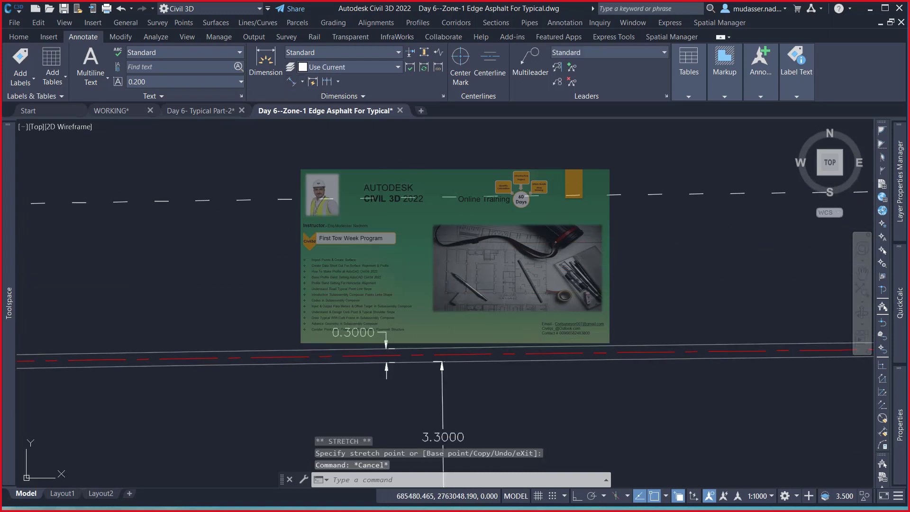
- Add a second 3.3000 aligned dimension with DAL beside the 0.3000 offset
text(dal)
key(Return)
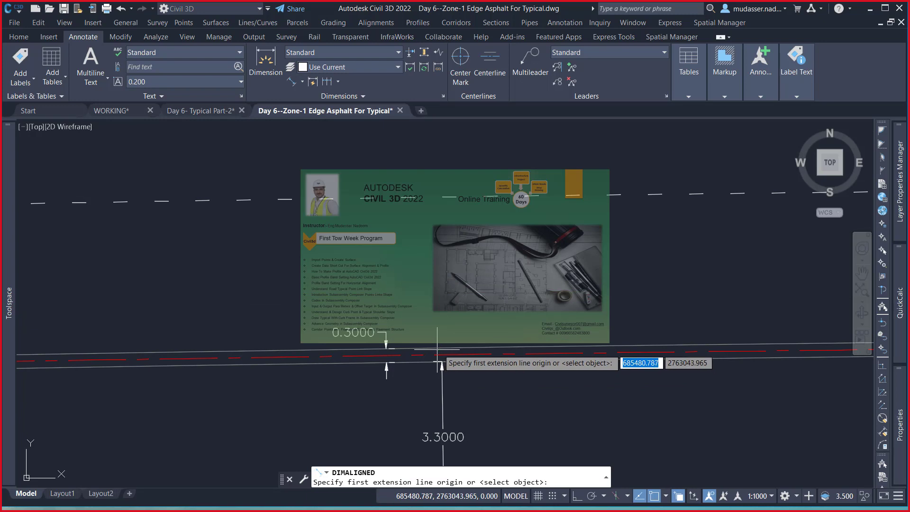
click(442, 350)
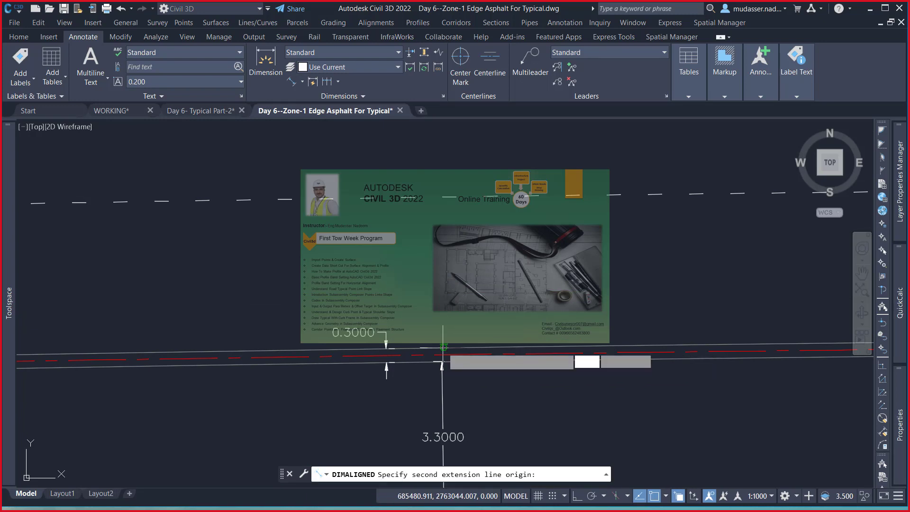
click(442, 216)
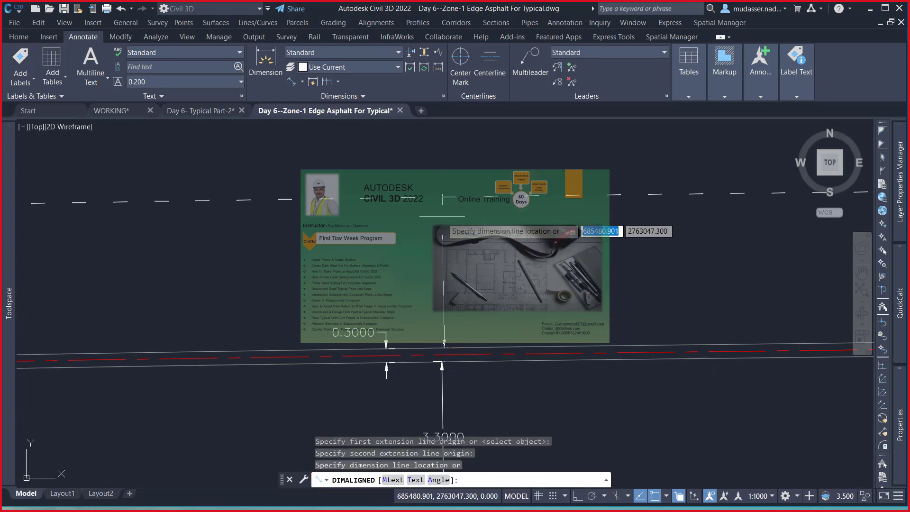
click(436, 236)
scroll(432, 237, down, 5)
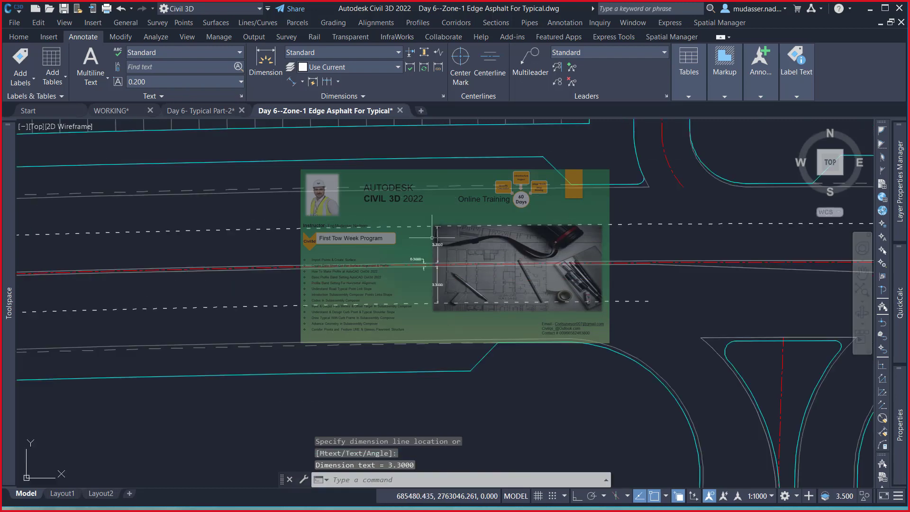
middle_drag(436, 273, 340, 278)
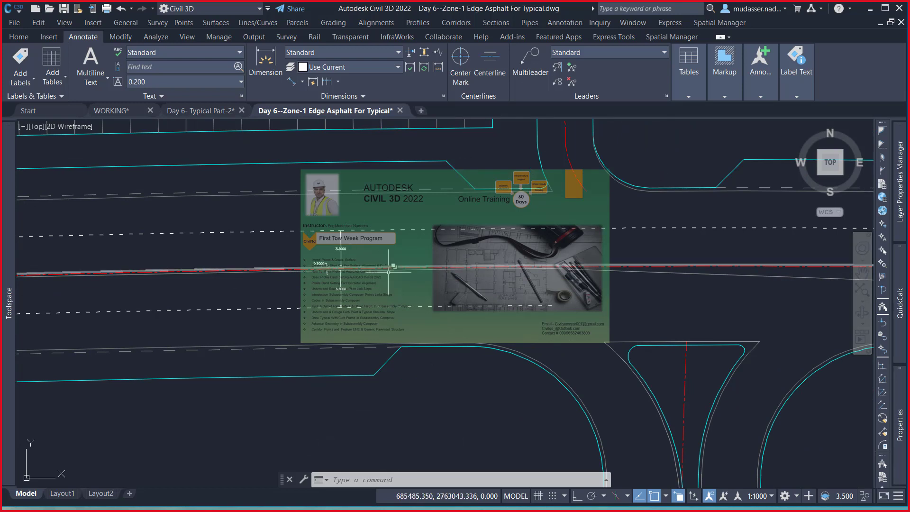
scroll(358, 269, up, 4)
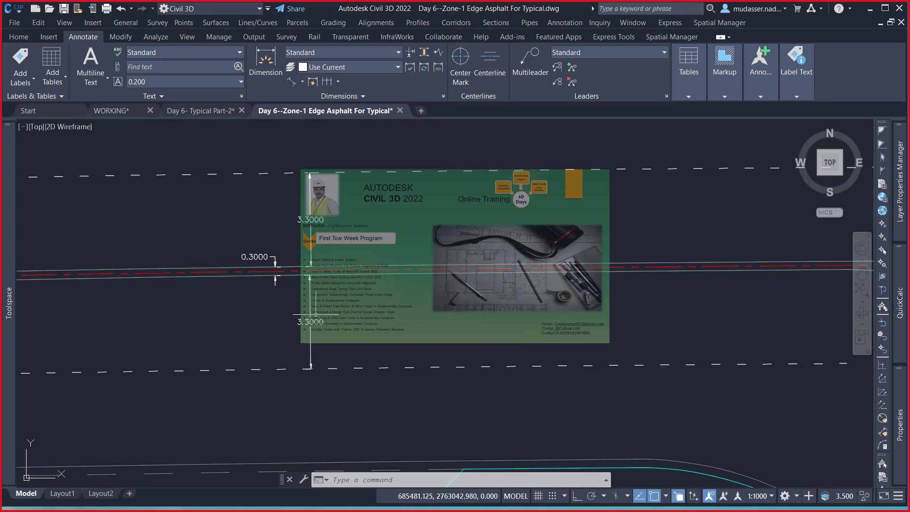
middle_drag(332, 244, 332, 414)
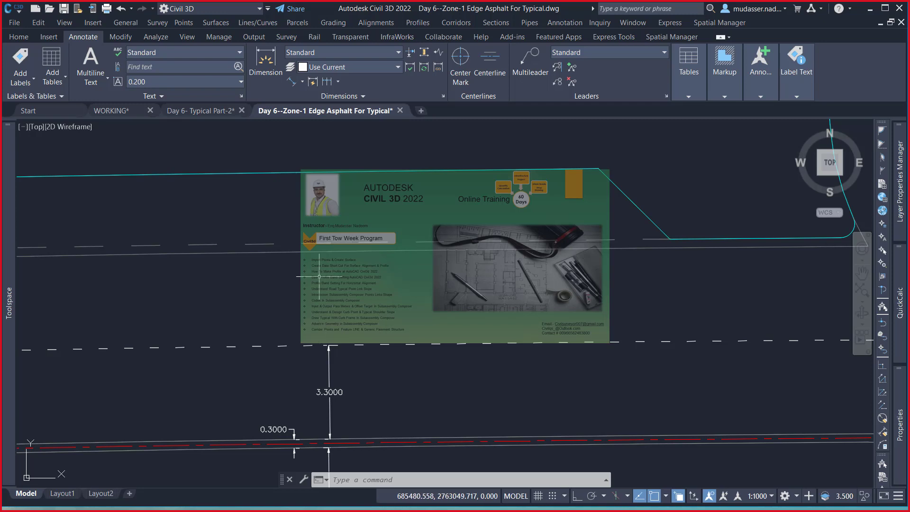
- Add an aligned dimension reading 3.6000 across the outermost lane
click(289, 81)
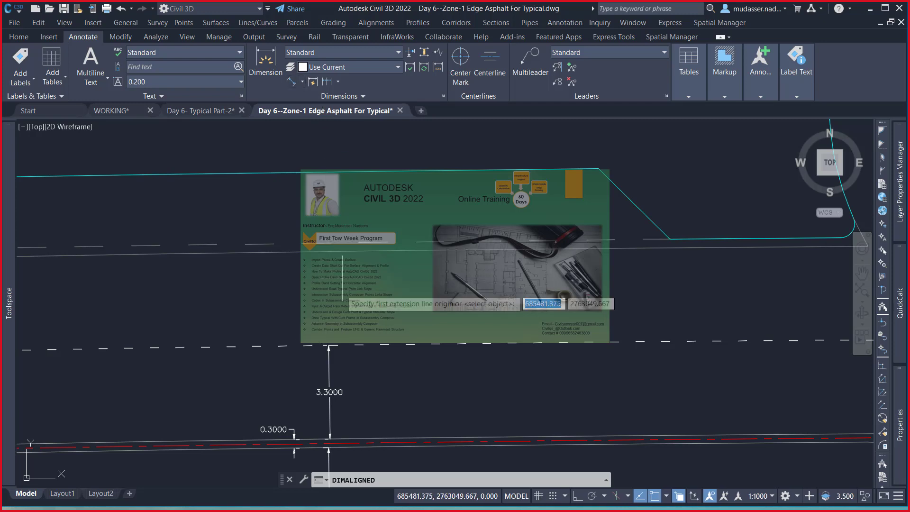
click(357, 341)
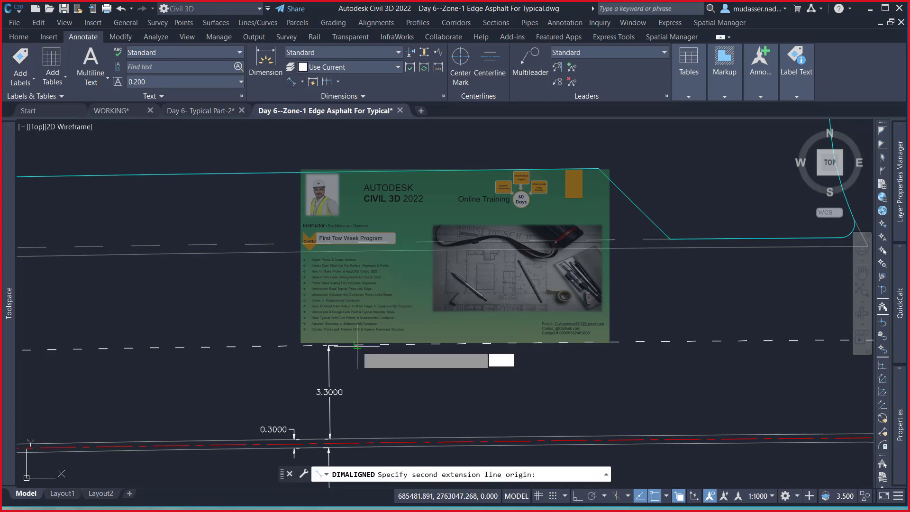
click(351, 244)
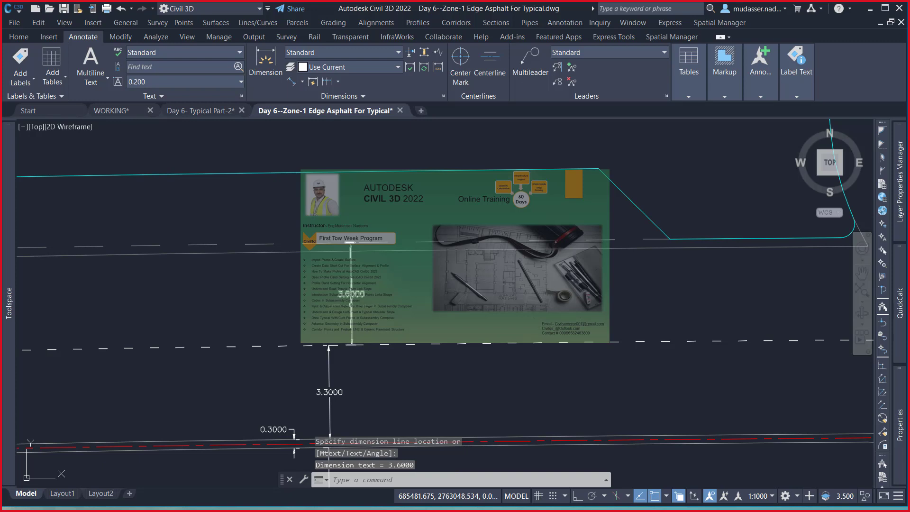
click(353, 289)
scroll(355, 284, up, 2)
scroll(287, 262, down, 5)
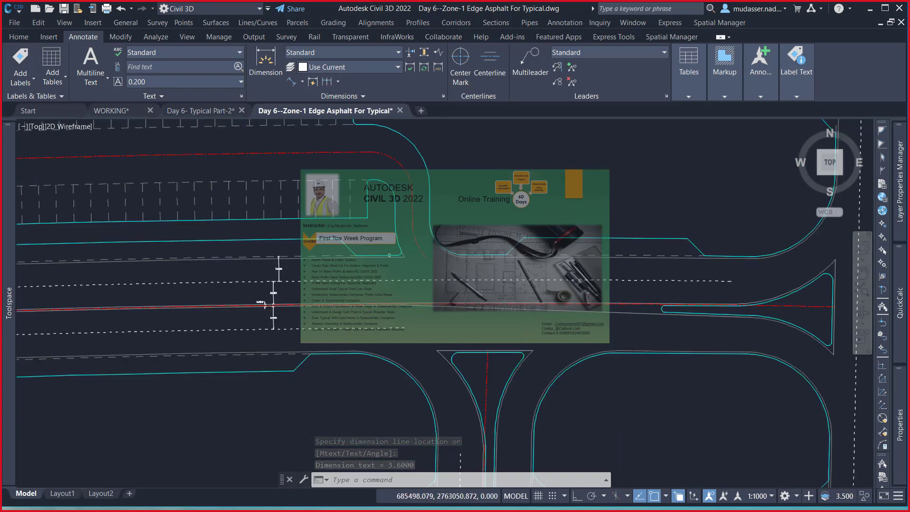
scroll(389, 256, up, 2)
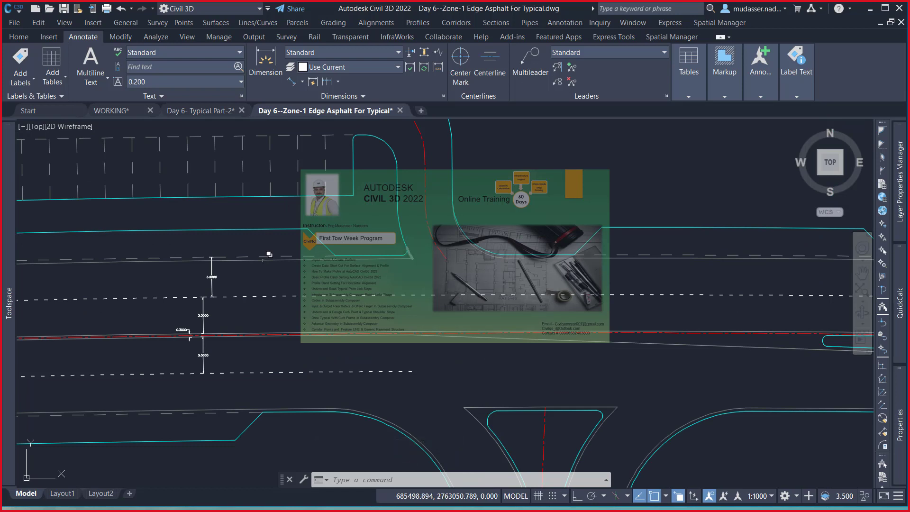
scroll(221, 258, up, 3)
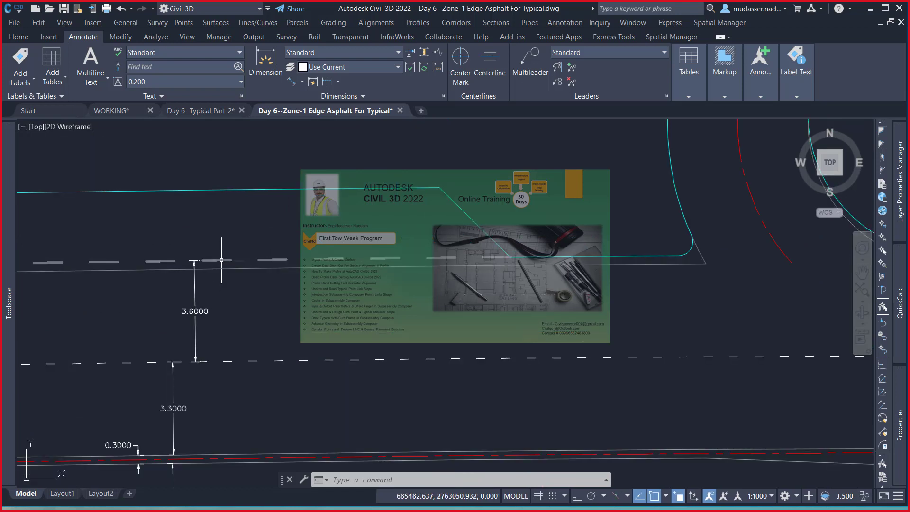
- Start another aligned dimension perpendicular to the edge line, then cancel it and review the lanes
click(291, 84)
scroll(231, 268, up, 4)
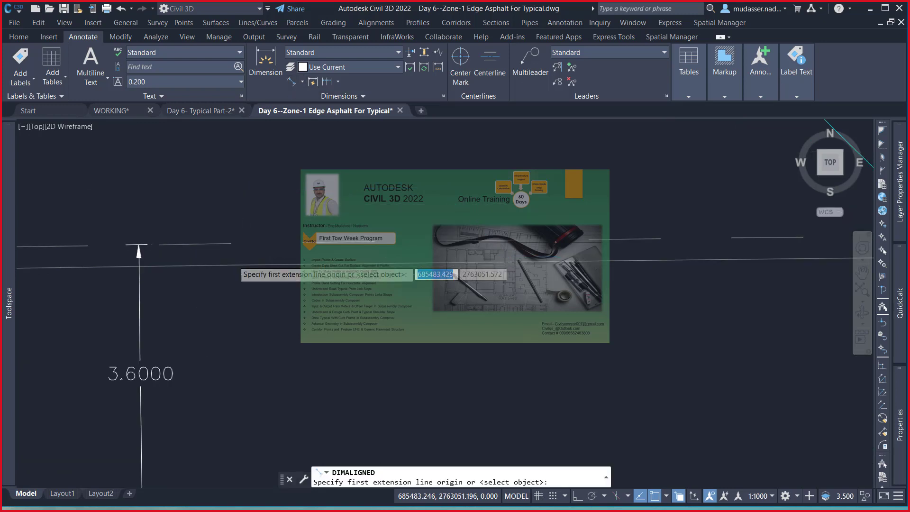
click(225, 244)
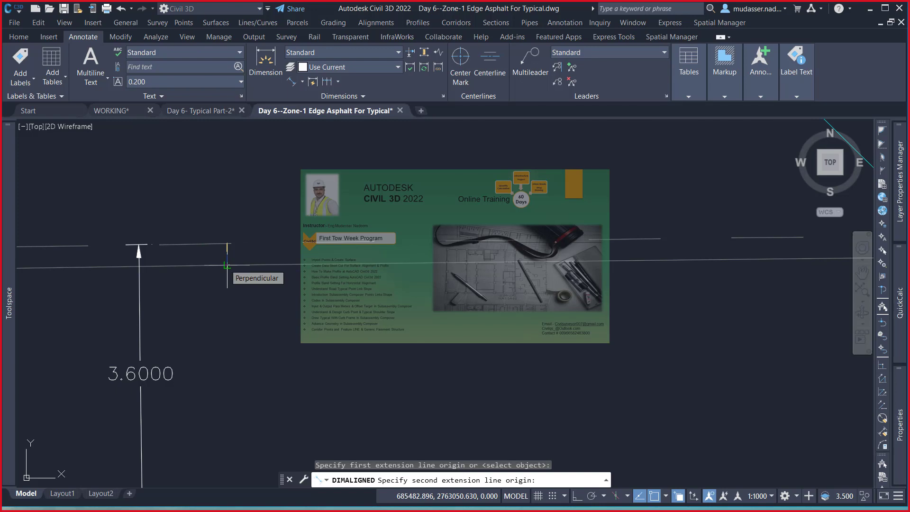
click(226, 265)
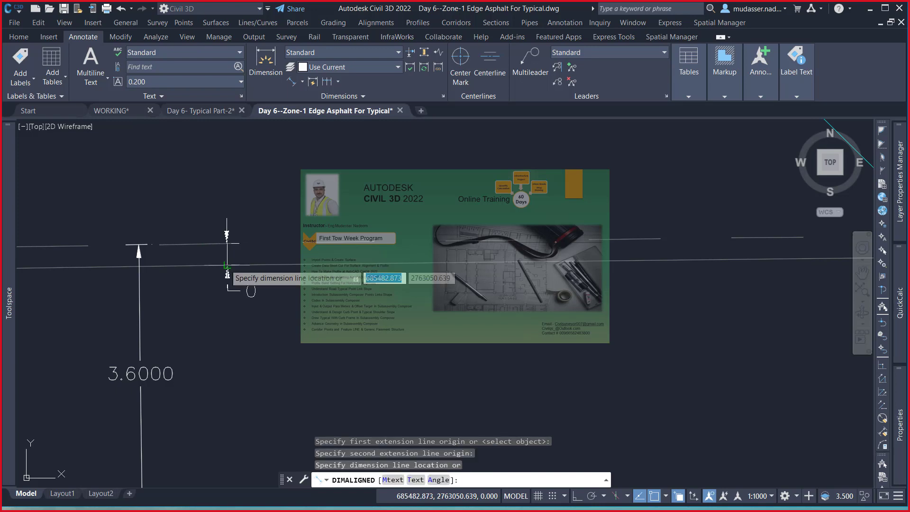
scroll(227, 274, down, 3)
scroll(227, 272, down, 3)
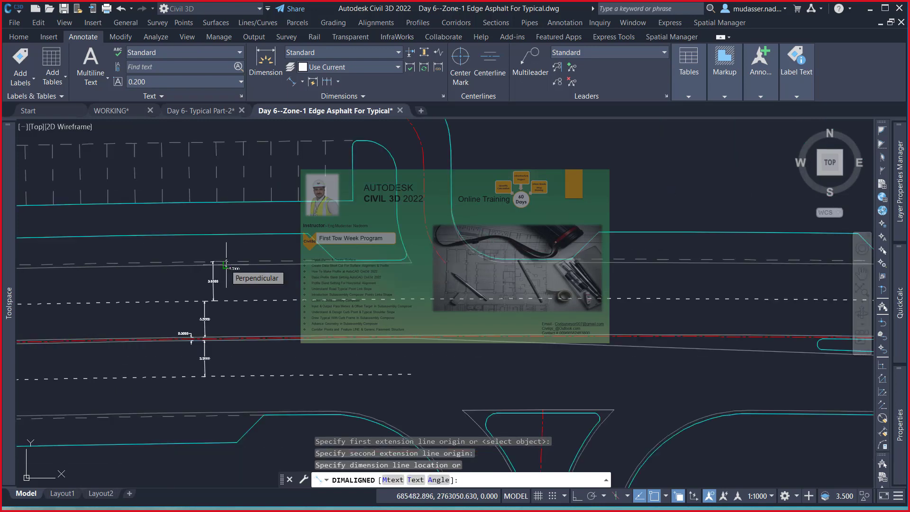
middle_drag(226, 265, 525, 305)
scroll(525, 331, down, 2)
middle_drag(524, 374, 535, 273)
key(Escape)
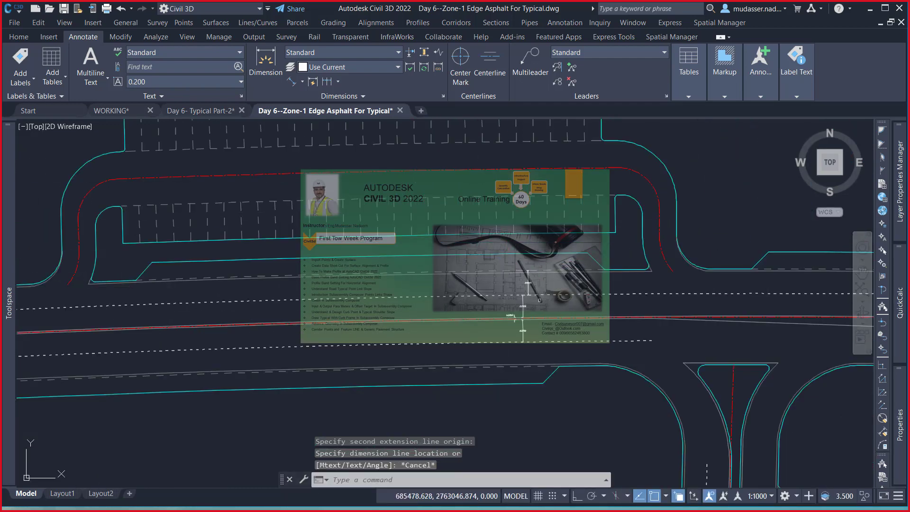
scroll(560, 290, down, 3)
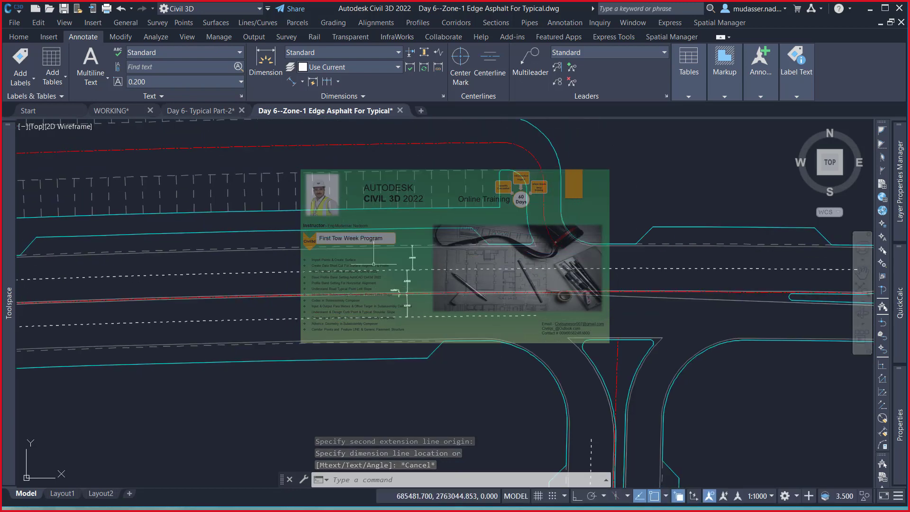
scroll(423, 268, down, 2)
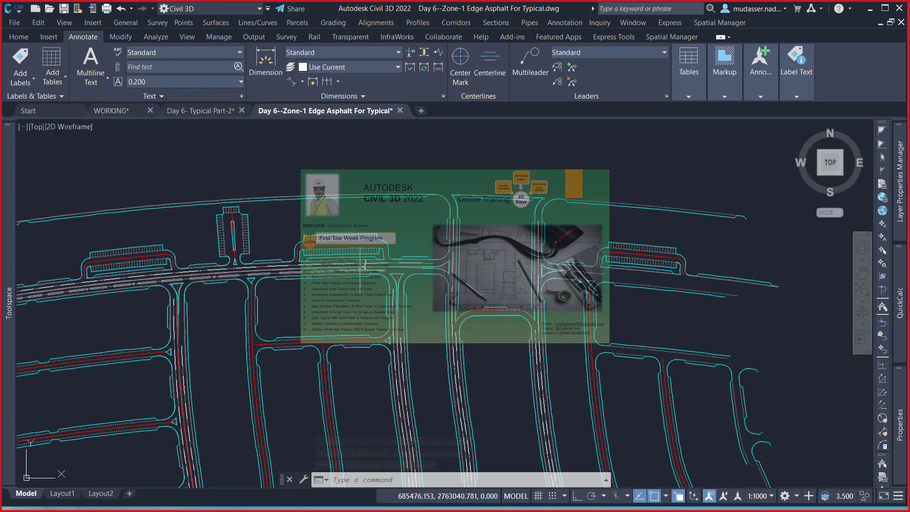
scroll(363, 265, up, 2)
scroll(363, 265, up, 1)
scroll(363, 265, up, 2)
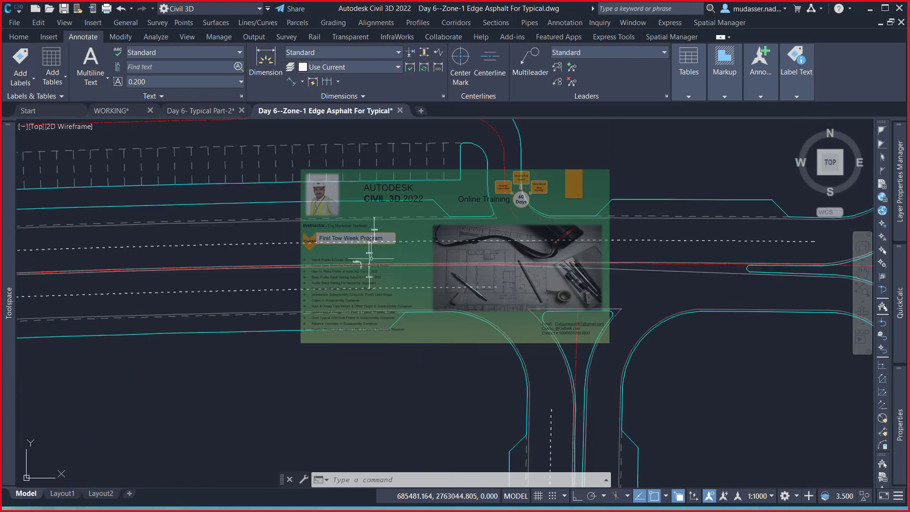
scroll(362, 266, up, 2)
scroll(354, 268, up, 2)
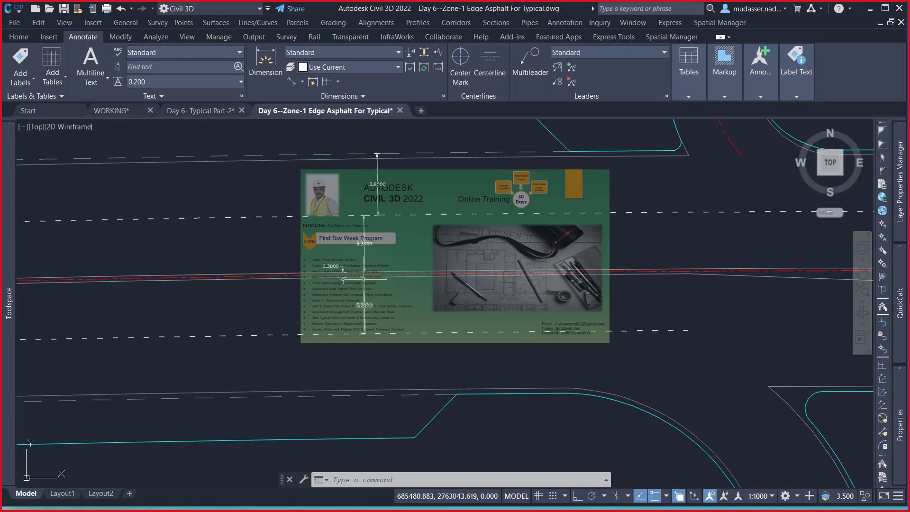
- Return to the Start page and reopen the recent drawing X-SEC-RD-701
click(201, 112)
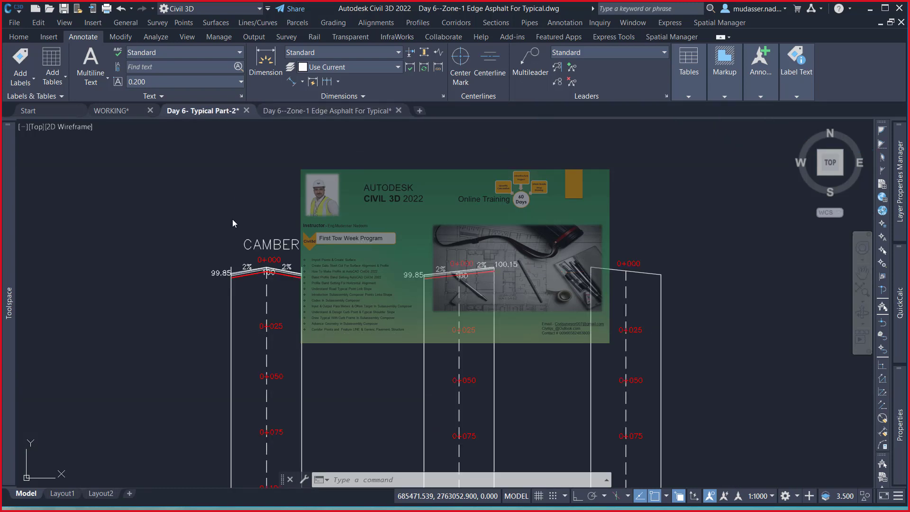
click(58, 109)
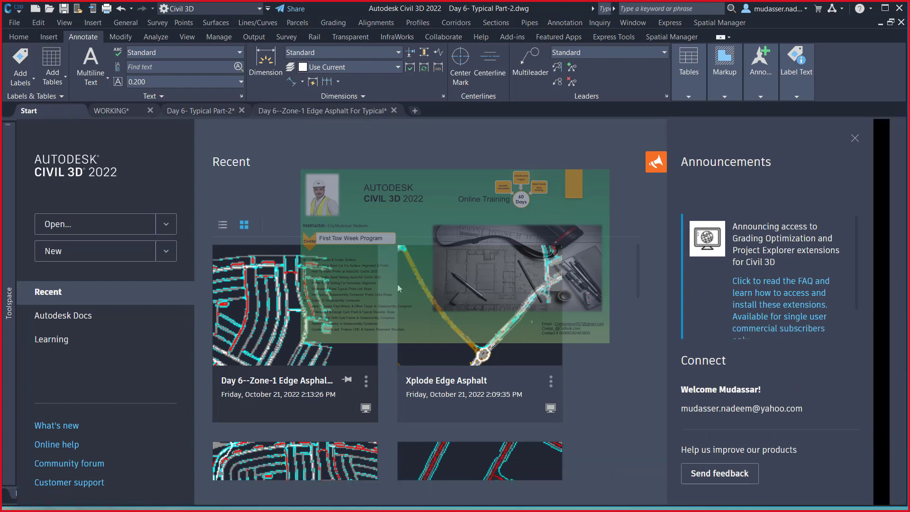
scroll(423, 334, down, 5)
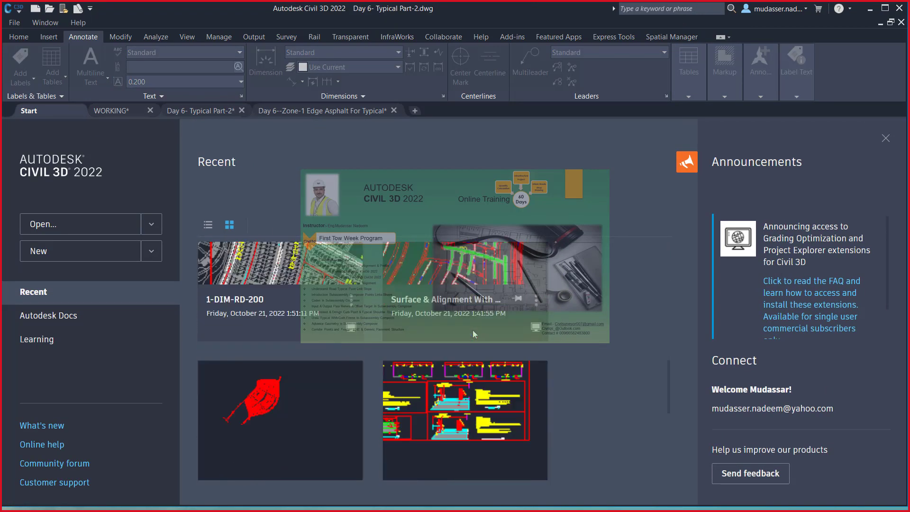
scroll(455, 315, down, 5)
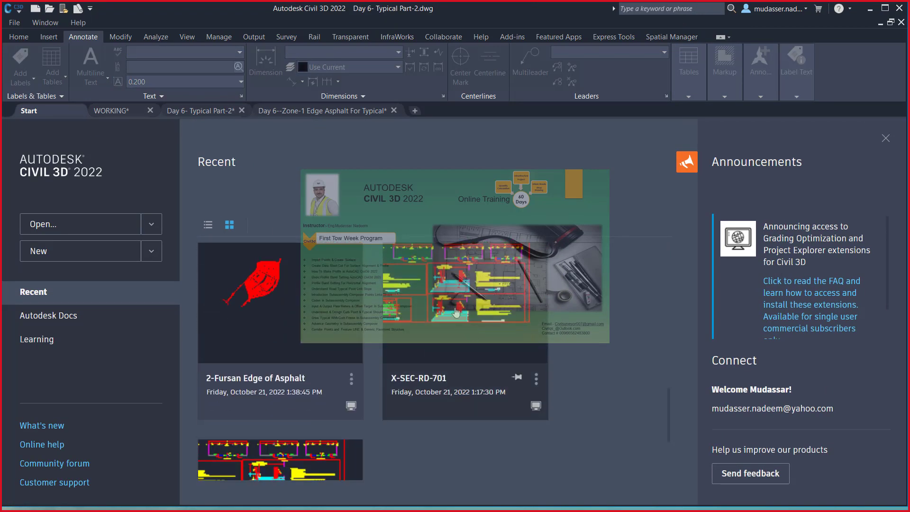
click(456, 311)
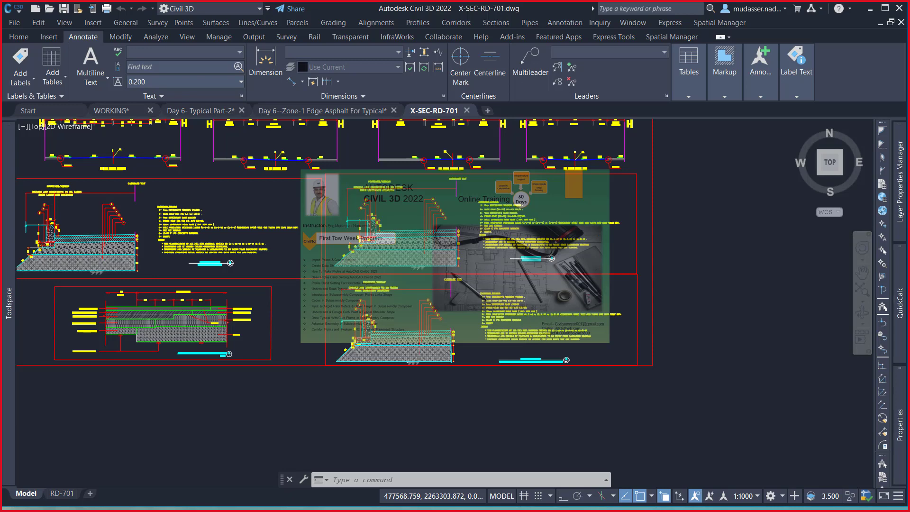
- Pan and zoom past SEC 11-11, 7-7, 4-4 and 6-6 until SEC 10-10 (22.20m ROW) fills the view
middle_drag(604, 210, 585, 344)
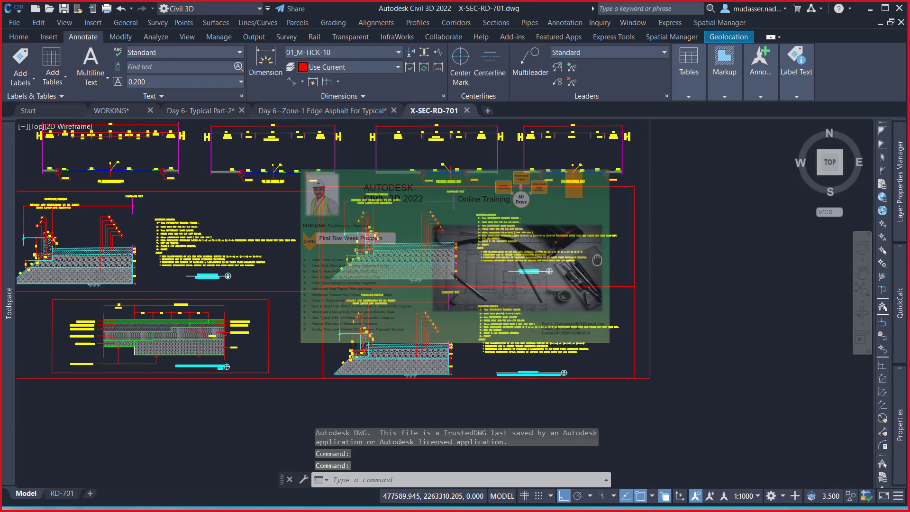
scroll(572, 294, up, 5)
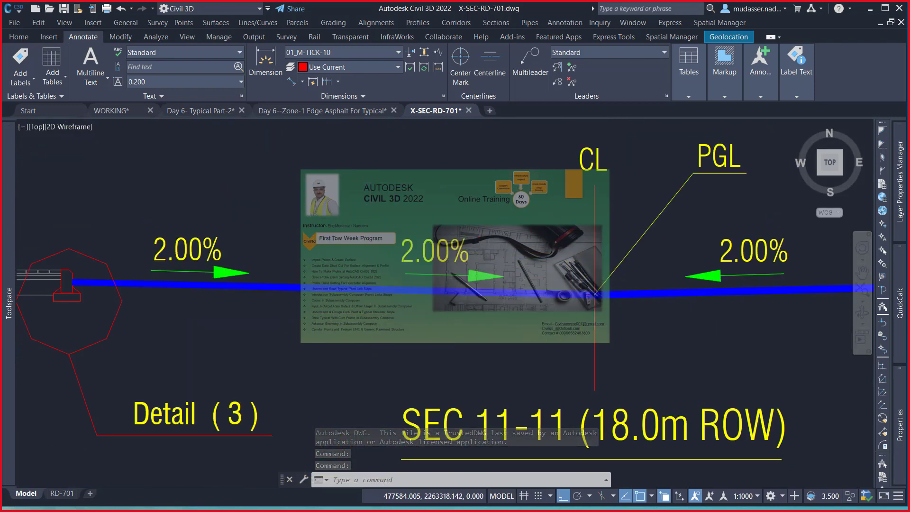
scroll(595, 286, down, 1)
scroll(608, 361, down, 2)
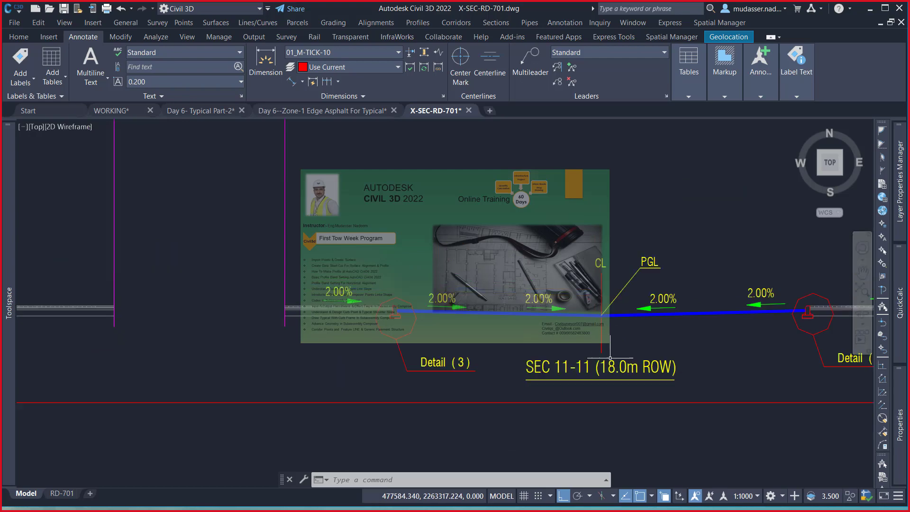
scroll(608, 361, down, 2)
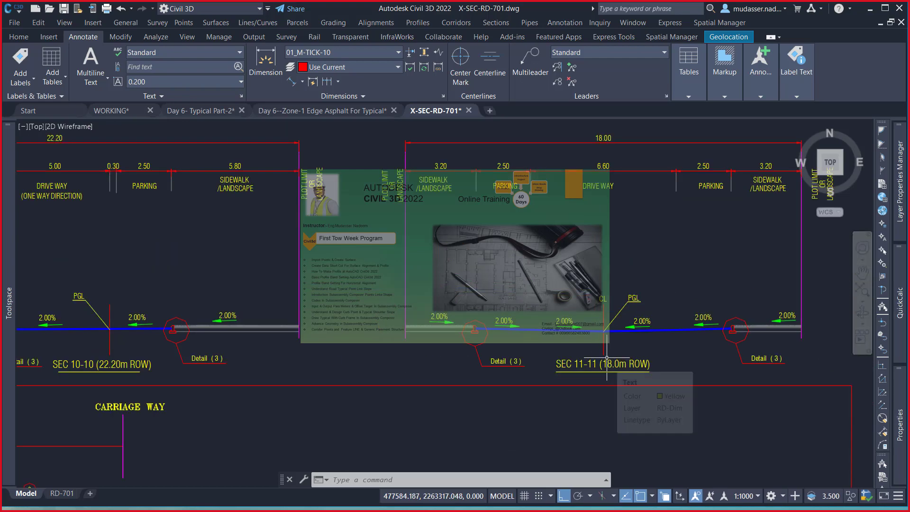
middle_drag(589, 234, 568, 475)
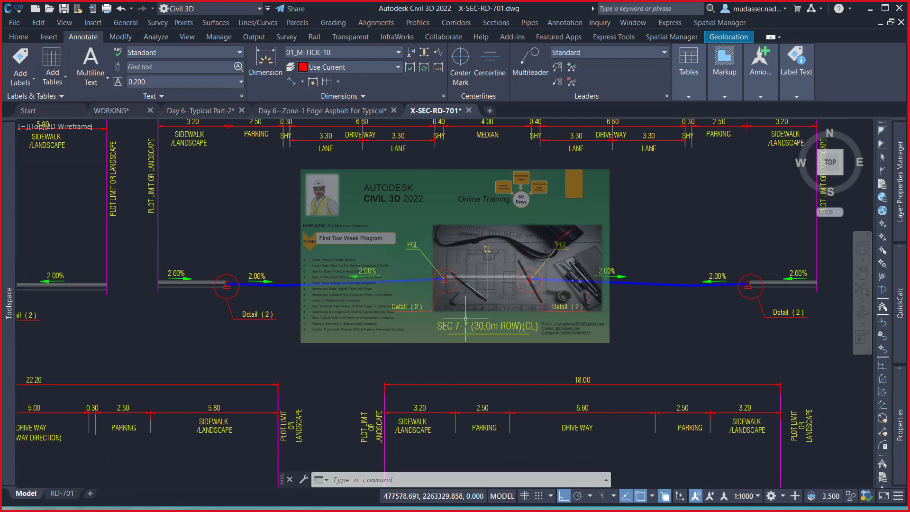
mouse_move(485, 269)
middle_down()
mouse_move(543, 375)
mouse_move(538, 283)
middle_up()
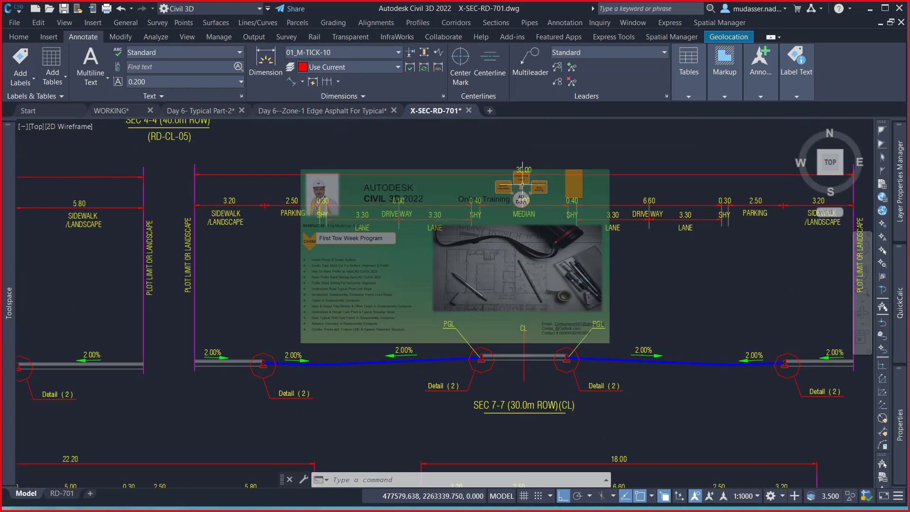
scroll(521, 223, down, 2)
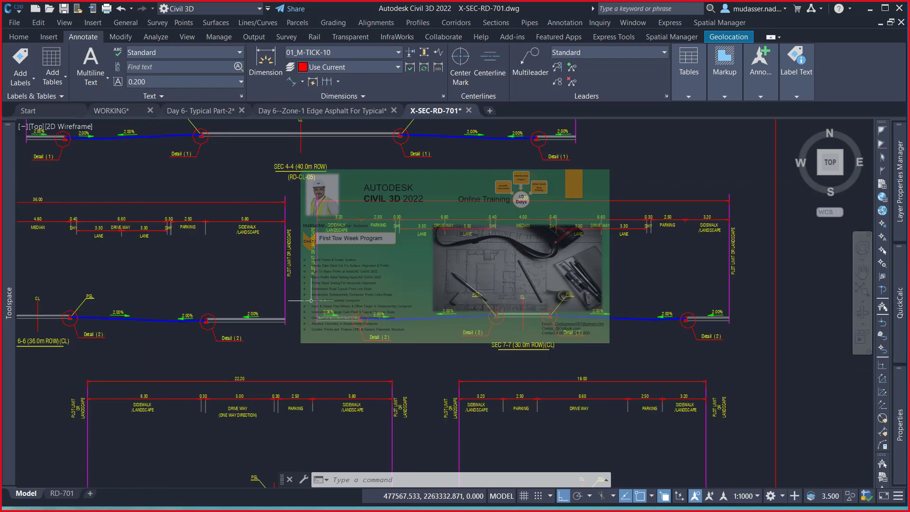
middle_drag(302, 300, 502, 194)
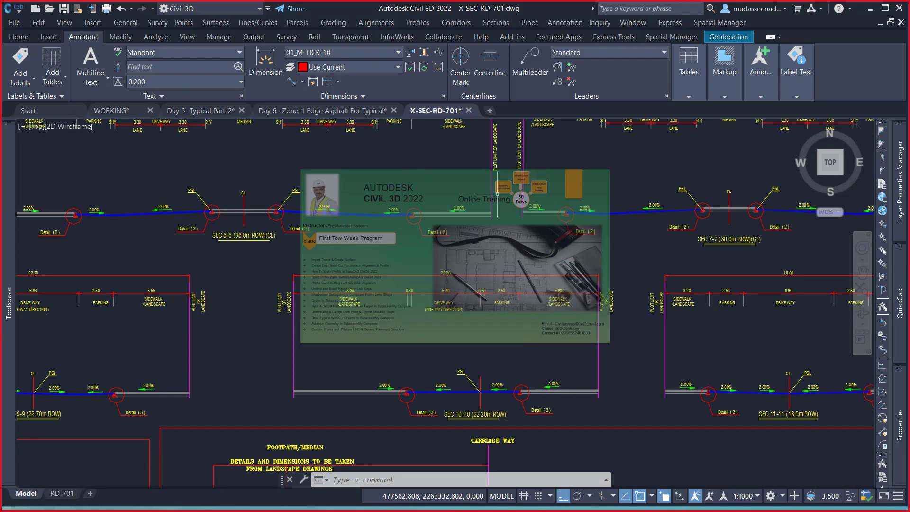
middle_drag(282, 332, 466, 296)
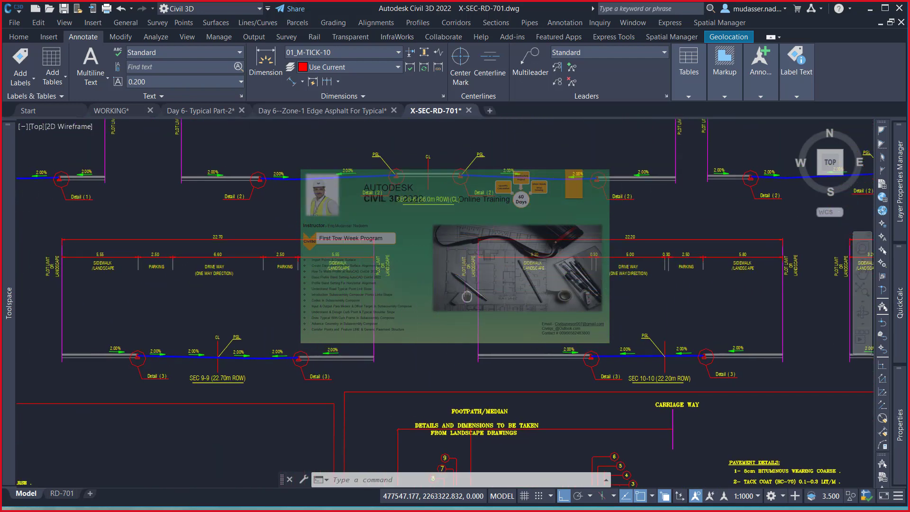
scroll(682, 297, up, 2)
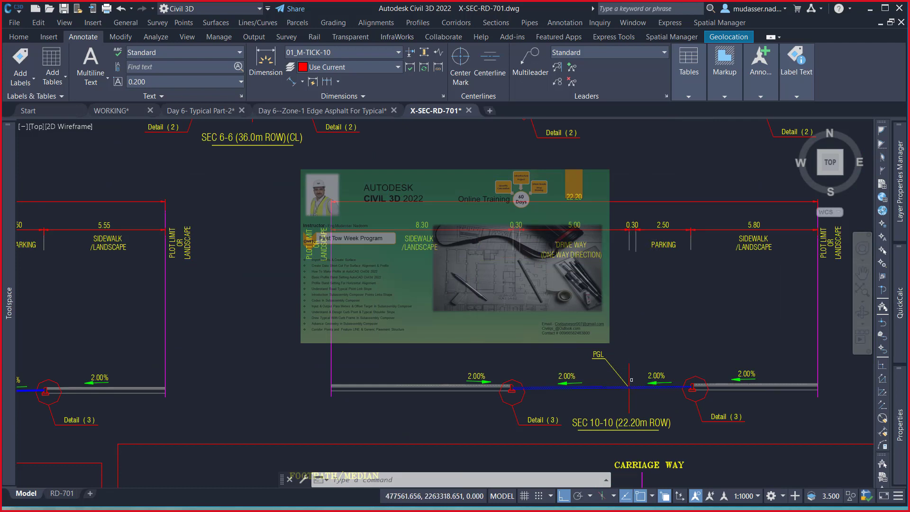
middle_drag(612, 271, 568, 288)
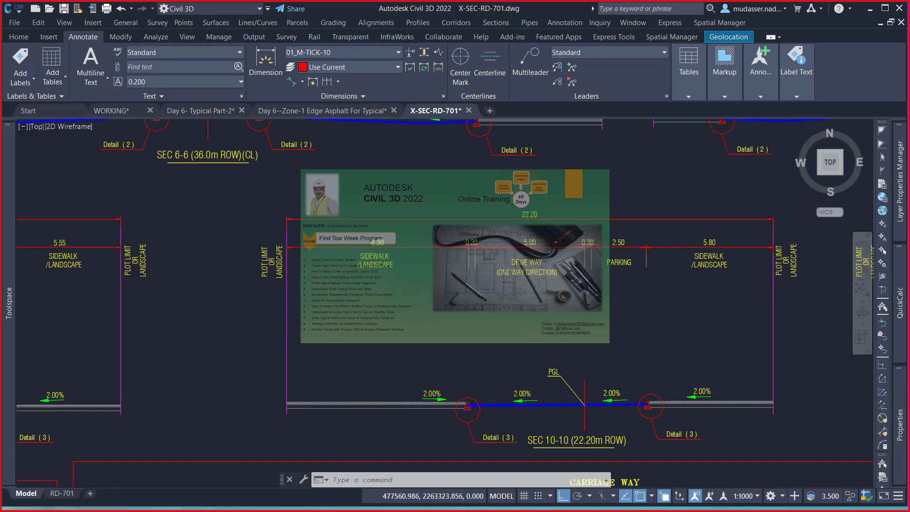
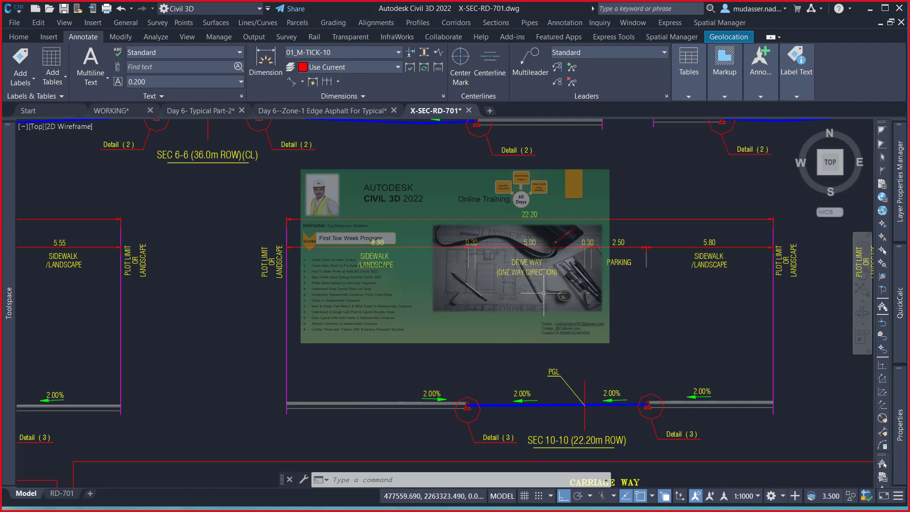
- Pan and zoom across SEC 6-6 to the SEC 9-9 dimensions and profile
scroll(505, 334, down, 2)
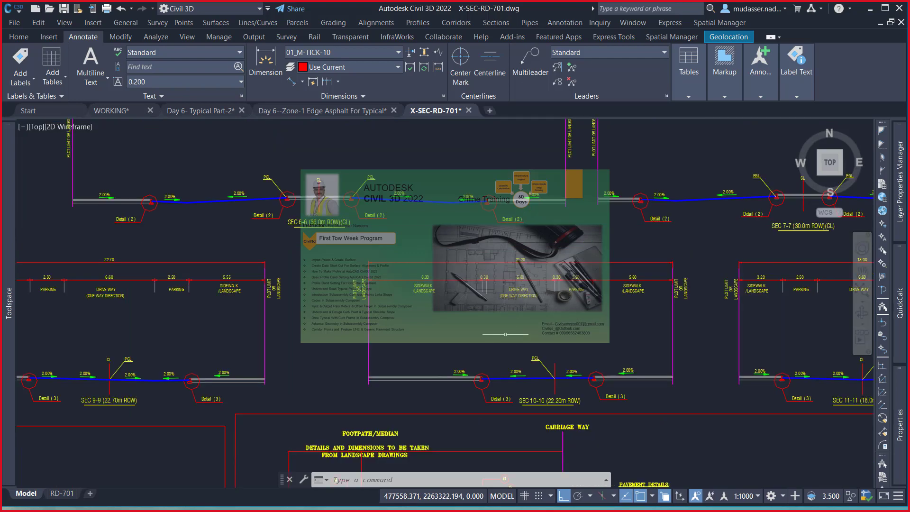
middle_drag(544, 283, 769, 333)
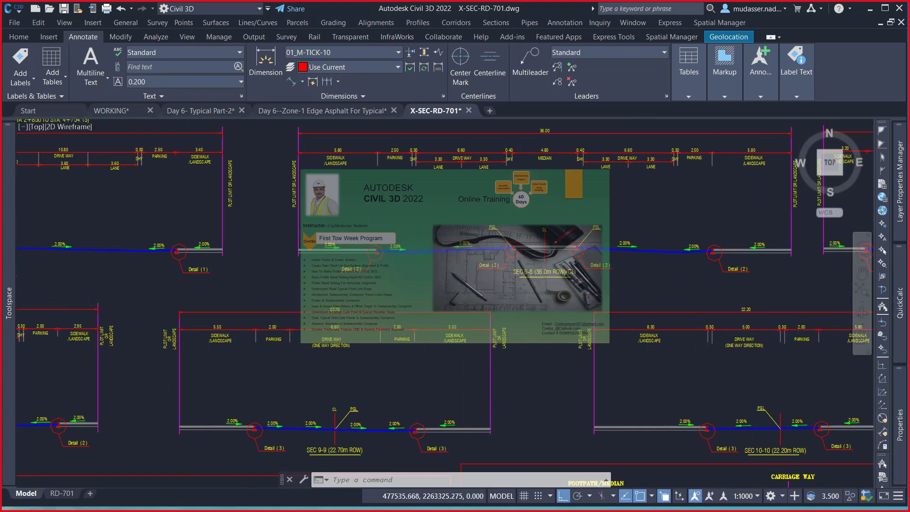
middle_drag(407, 336, 510, 309)
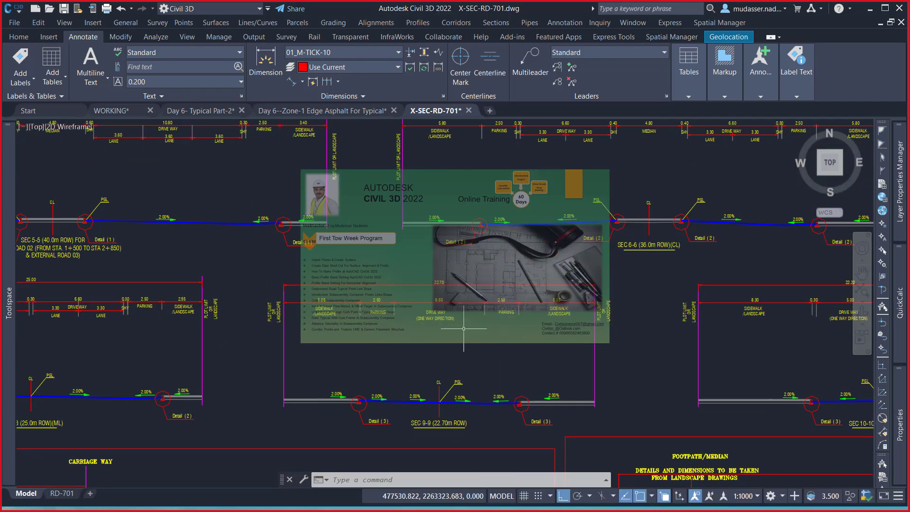
scroll(463, 328, up, 5)
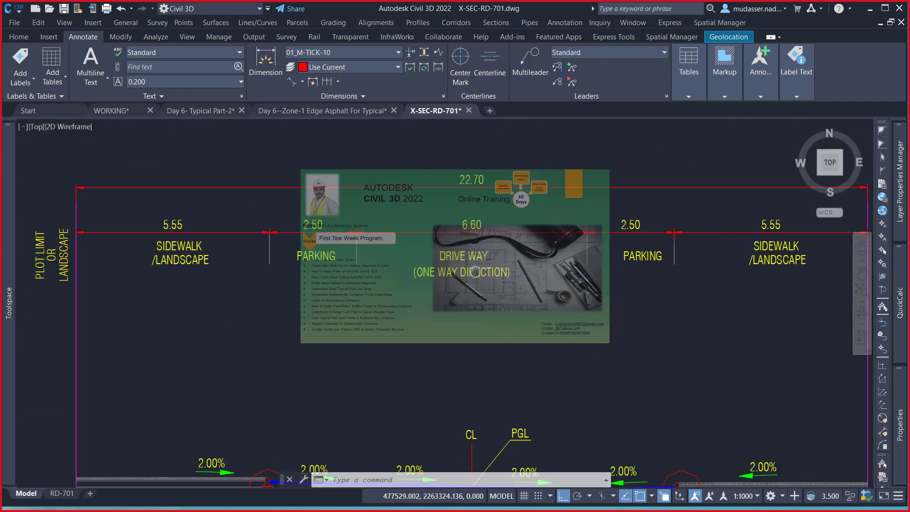
middle_drag(462, 328, 529, 205)
middle_drag(504, 407, 485, 351)
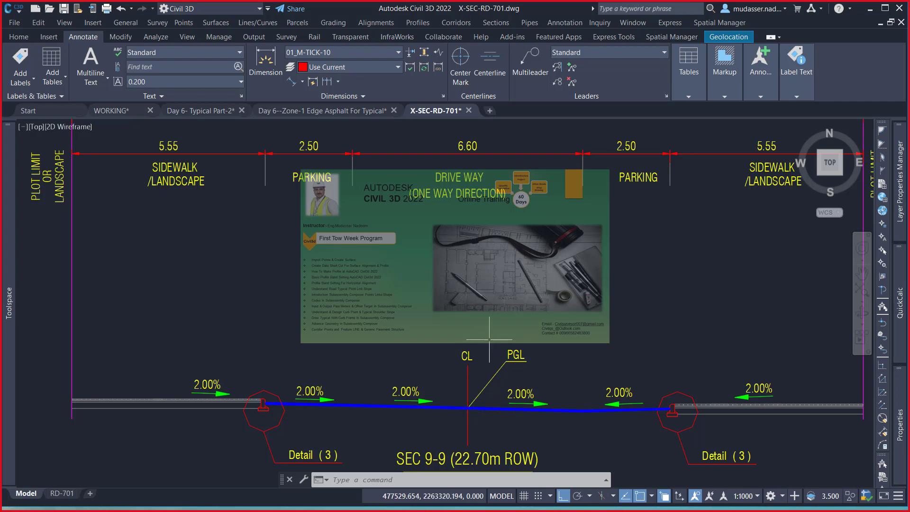
- Move past SEC 5-5 and zoom into SEC 8-8's road profile and dimensions
scroll(517, 320, down, 2)
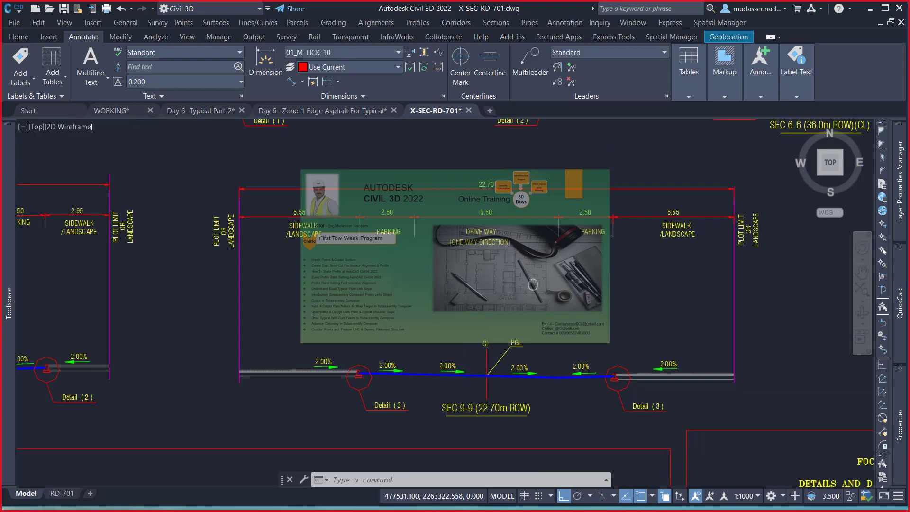
middle_drag(533, 284, 813, 317)
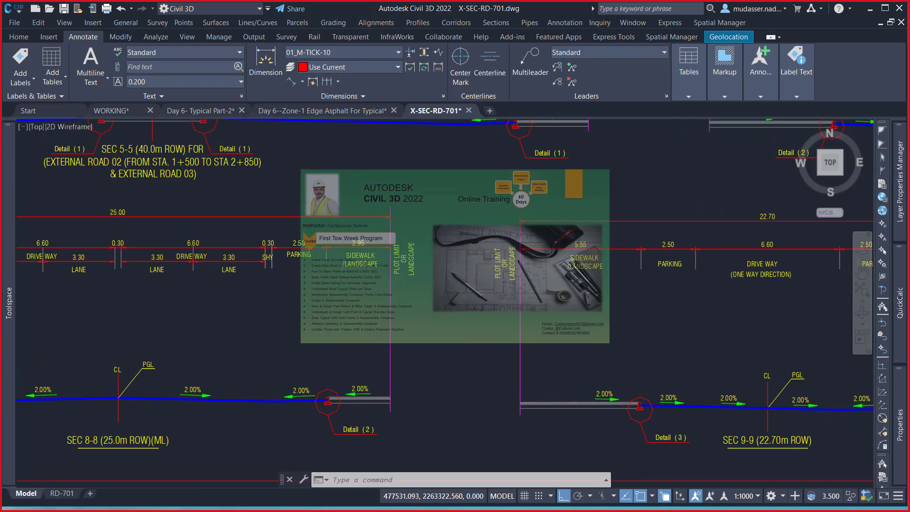
middle_drag(342, 328, 479, 327)
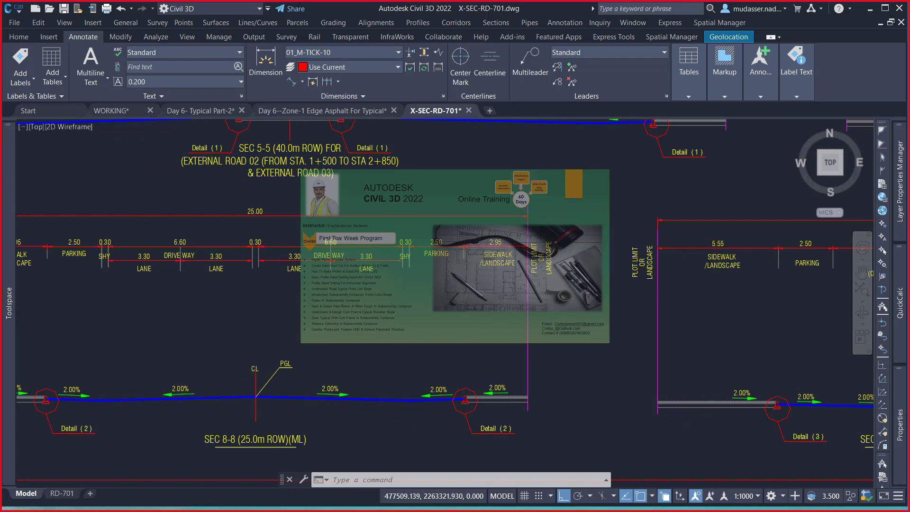
middle_drag(243, 325, 350, 326)
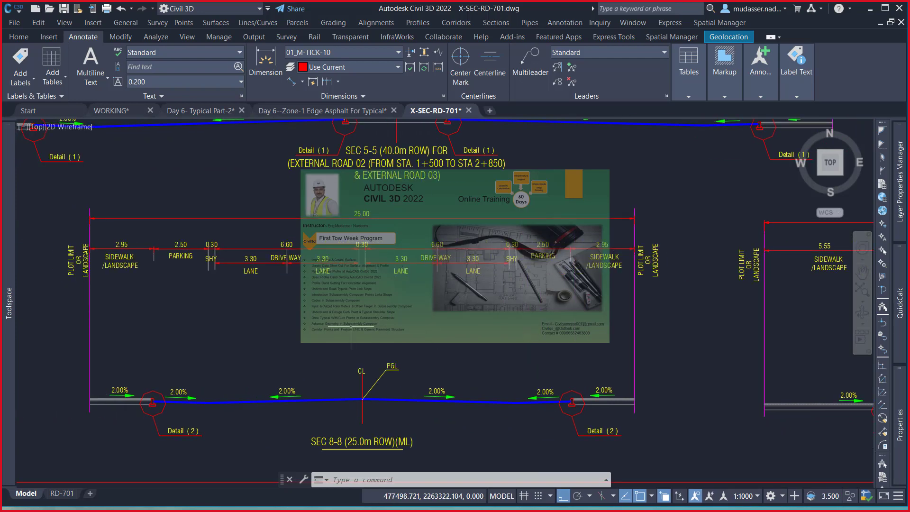
scroll(358, 249, up, 2)
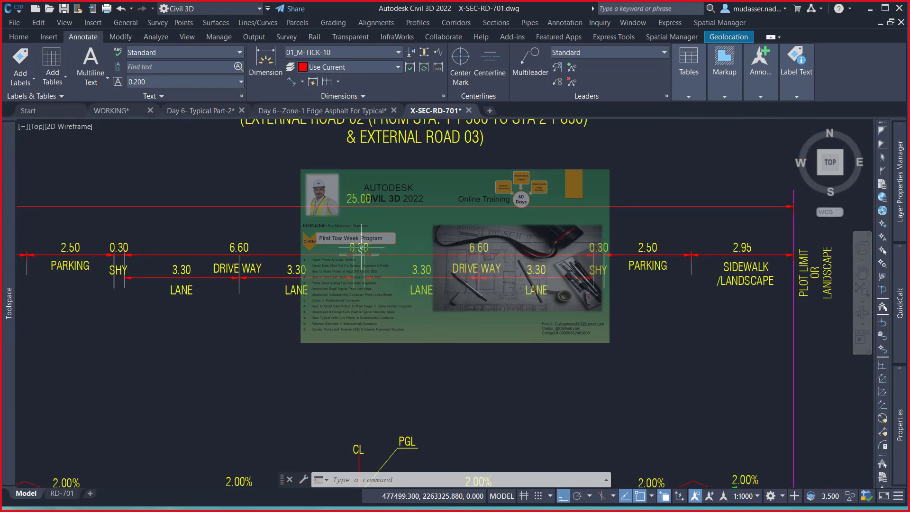
middle_drag(398, 346, 401, 279)
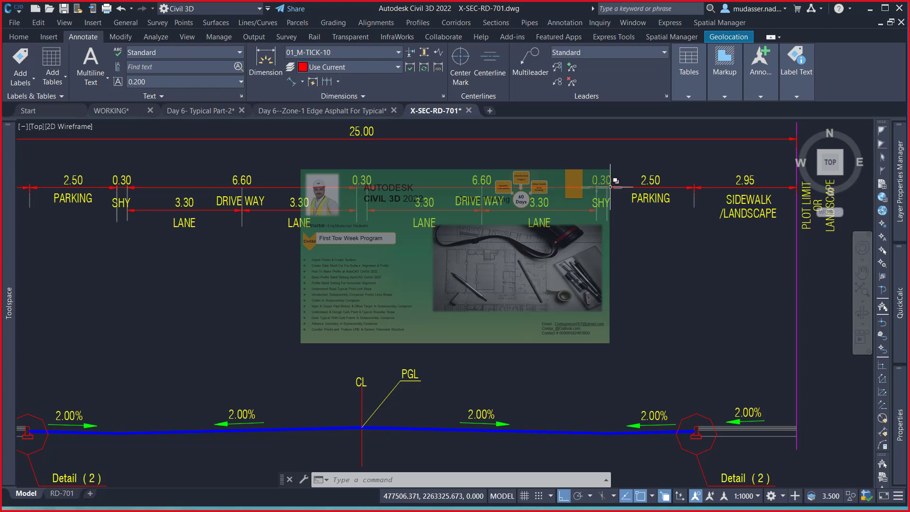
middle_drag(601, 191, 544, 201)
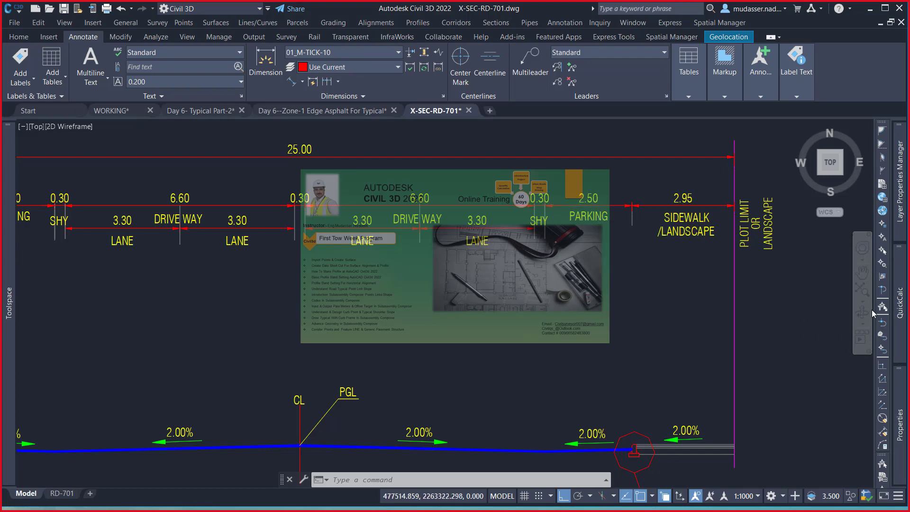
- Sum .15 + 6.6 + .3 + 2.5 in QuickCalc to get 9.55
click(899, 305)
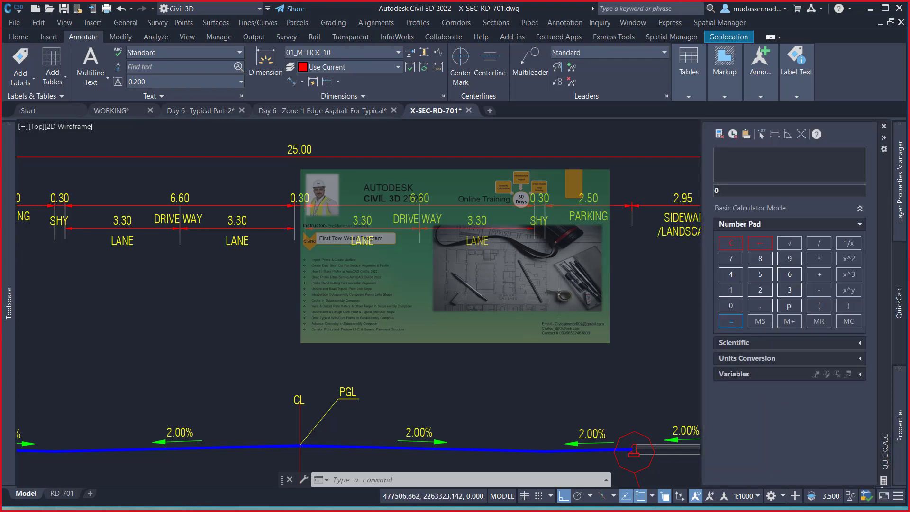
middle_drag(566, 297, 418, 309)
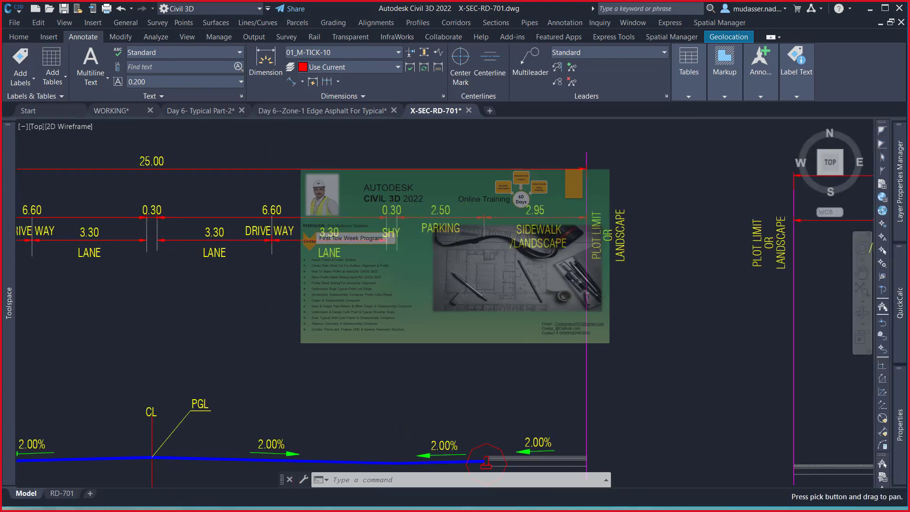
click(898, 305)
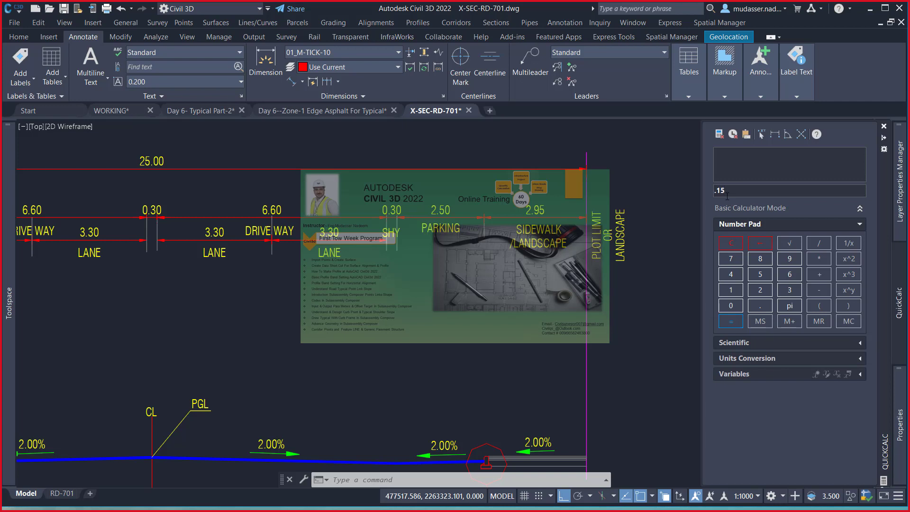
mouse_move(899, 302)
click(788, 274)
click(788, 274)
click(819, 274)
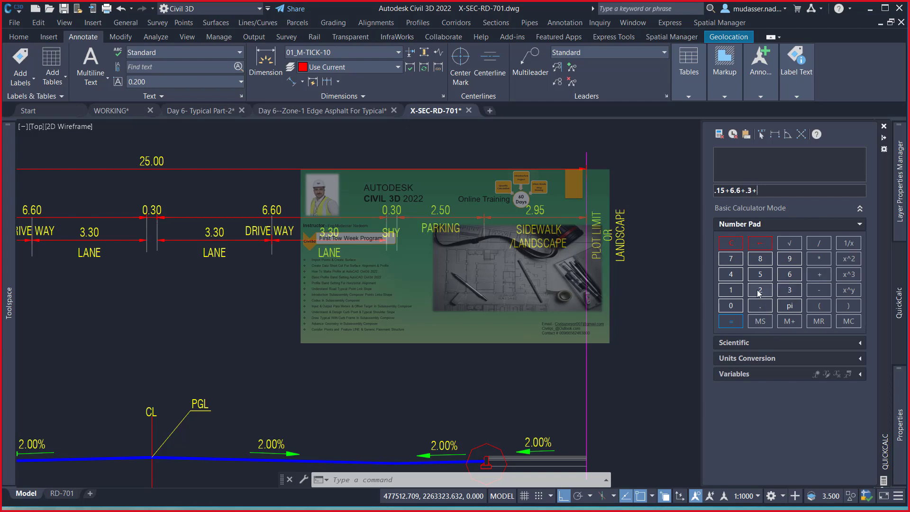
click(761, 304)
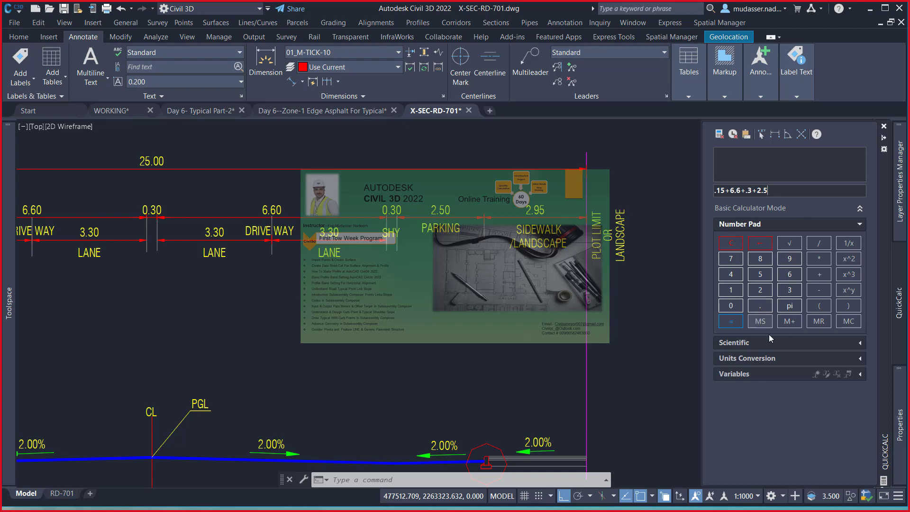
click(732, 324)
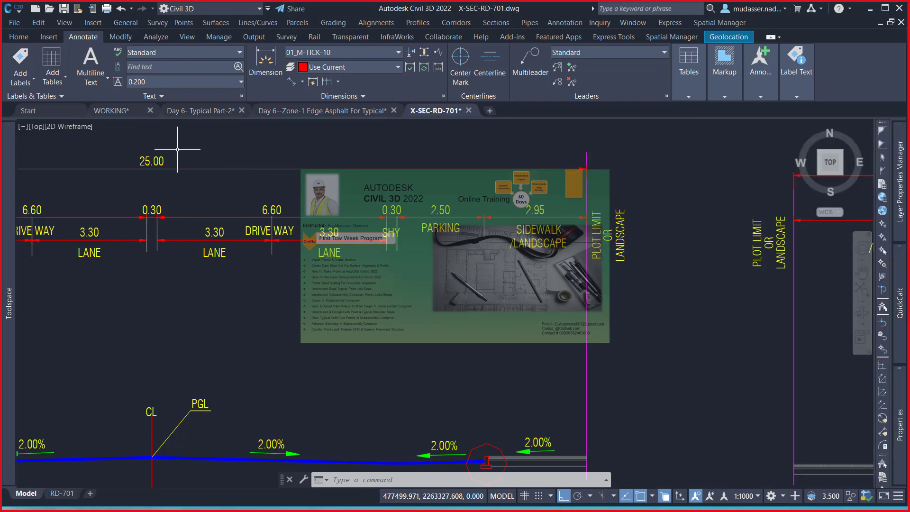
- Switch to the Day 6--Zone-1 Edge Asphalt For Typical drawing and zoom to the upper lane lines
click(346, 110)
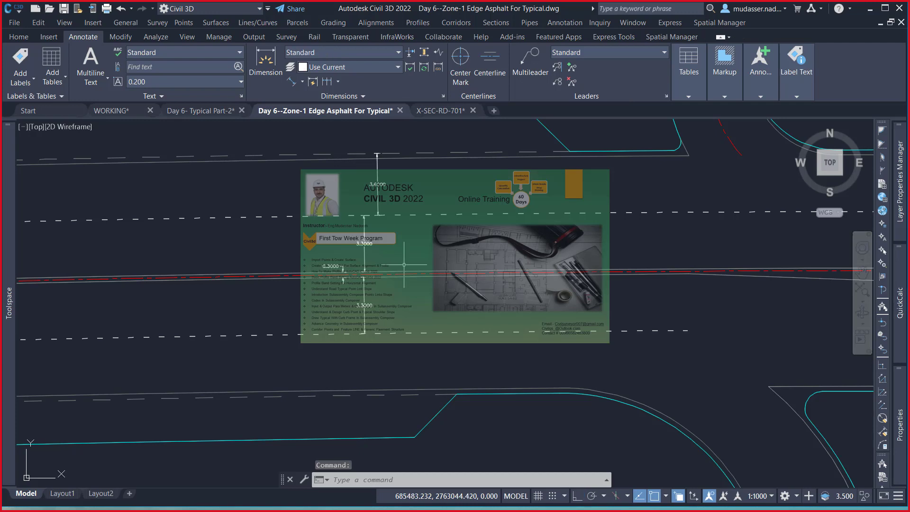
scroll(374, 192, up, 1)
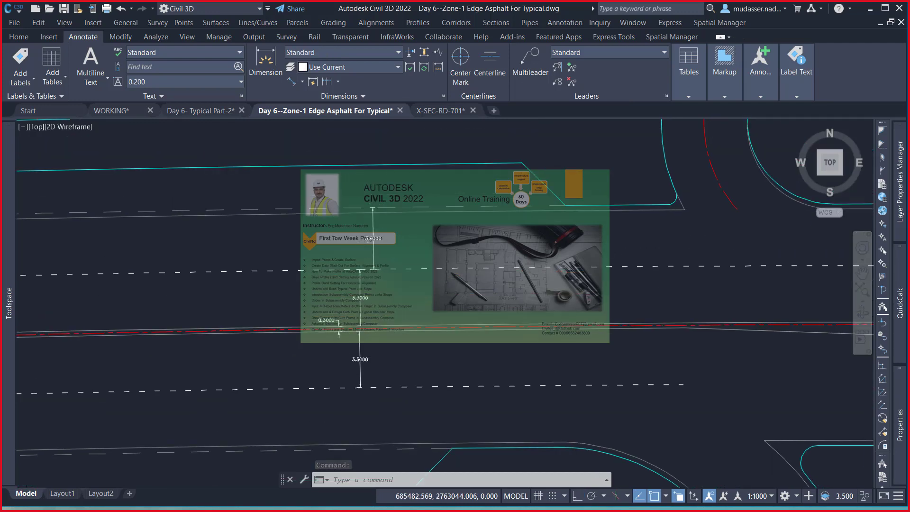
scroll(374, 192, up, 1)
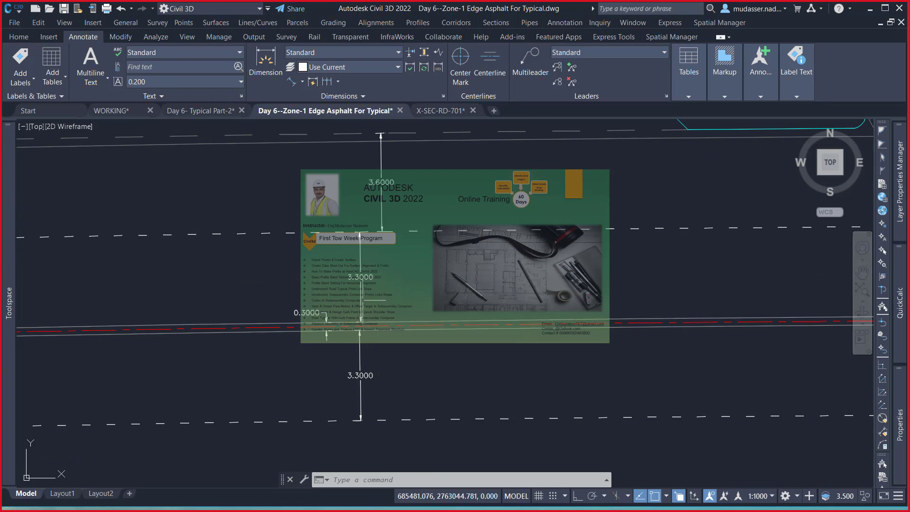
middle_drag(368, 327, 367, 405)
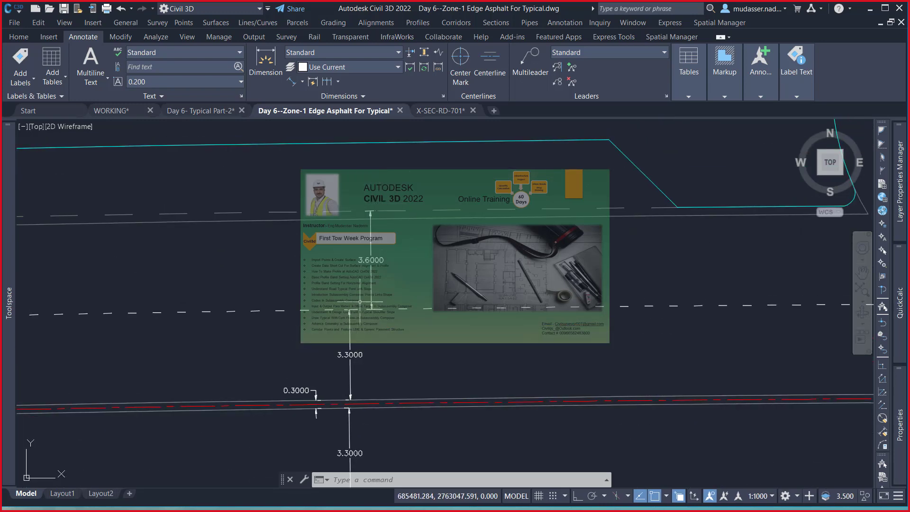
scroll(389, 236, up, 2)
- Stretch the 3.6000 dimension's grip to the dashed lane line so it reads 3.3000
click(371, 229)
click(343, 235)
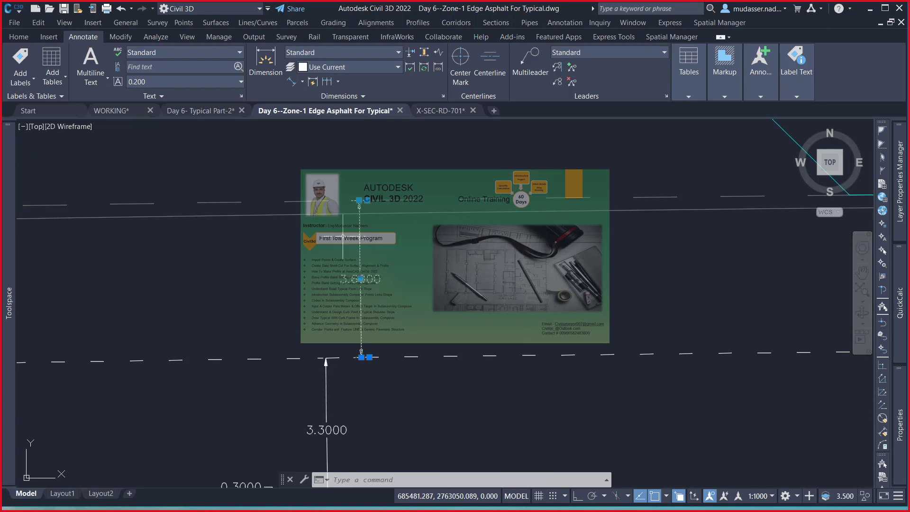
click(342, 236)
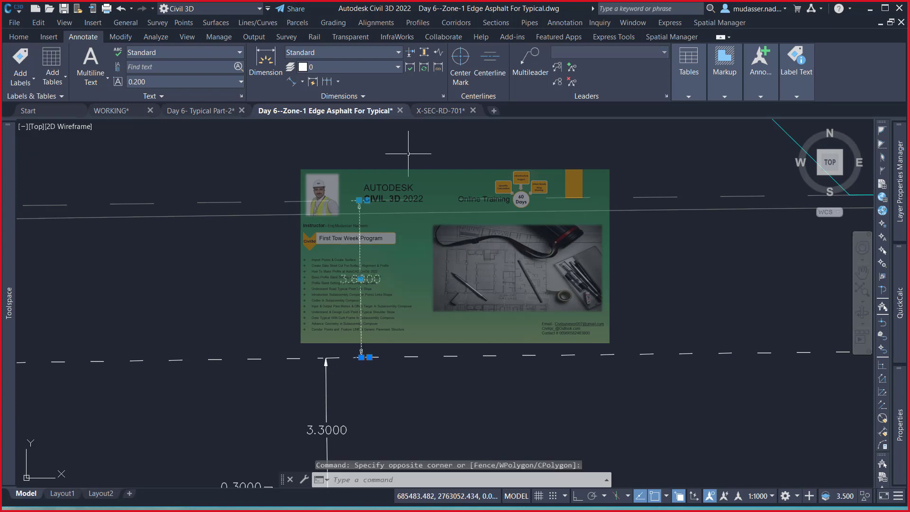
click(359, 200)
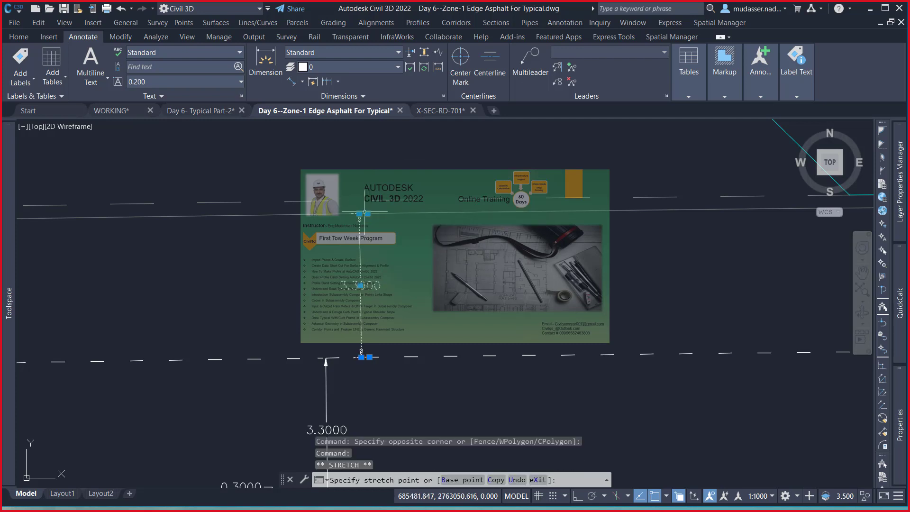
click(360, 352)
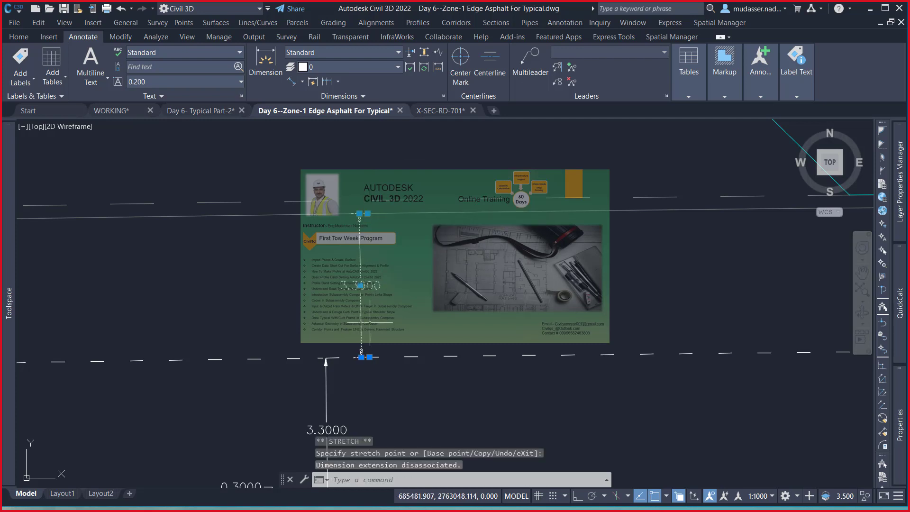
key(Escape)
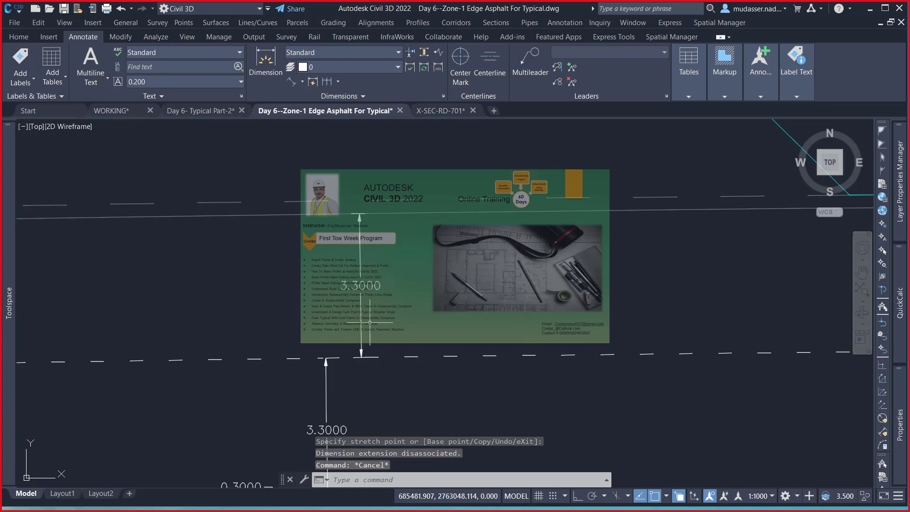
- Add aligned dimensions of 0.3000 and 2.5000 between the cross-section lines
click(291, 83)
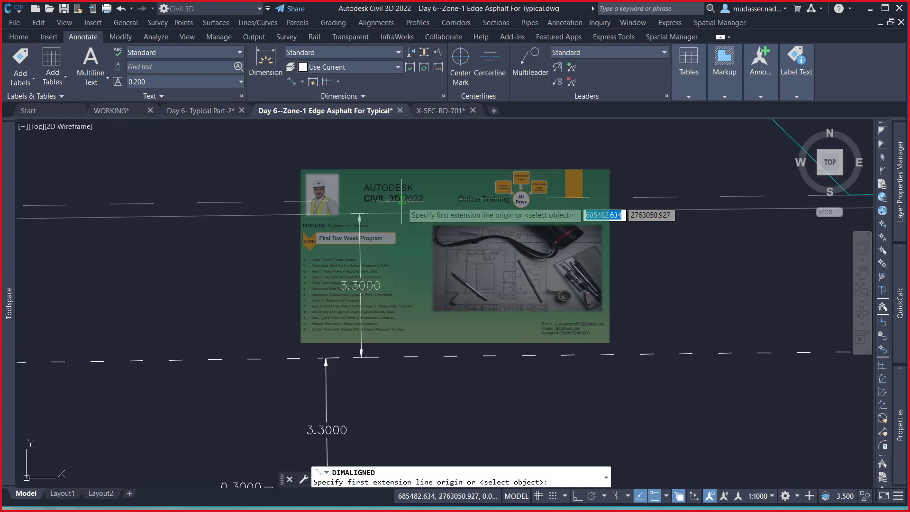
click(401, 202)
click(401, 212)
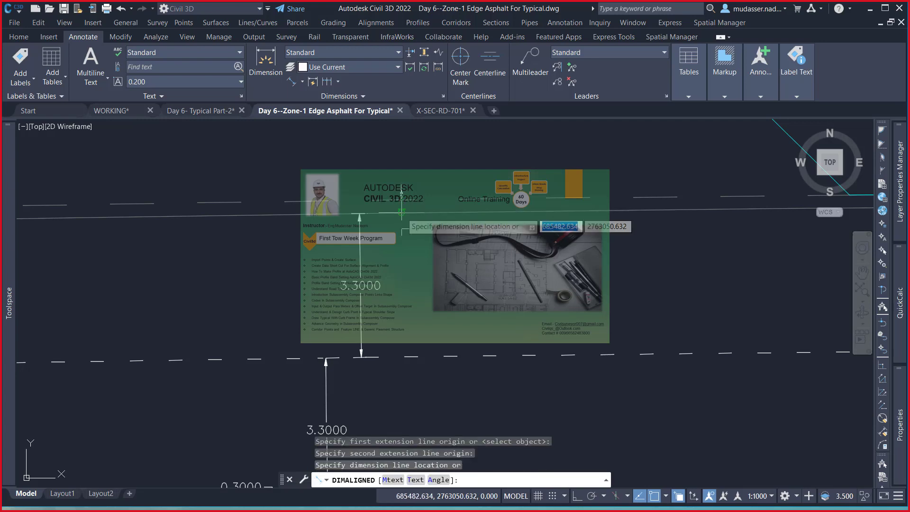
click(411, 216)
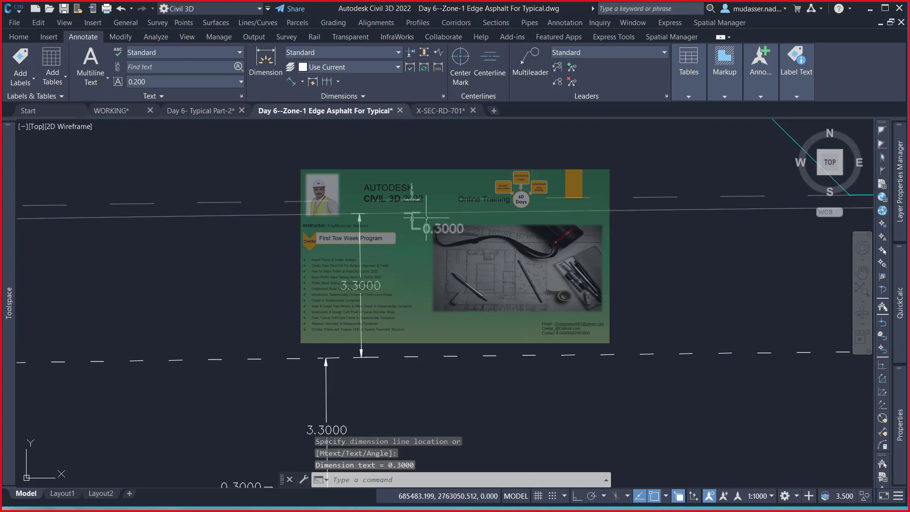
middle_drag(411, 216, 403, 333)
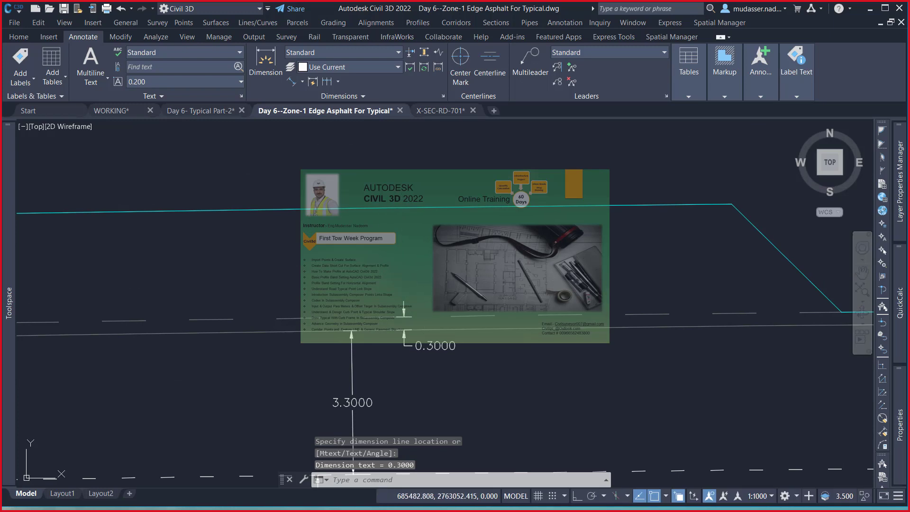
key(Return)
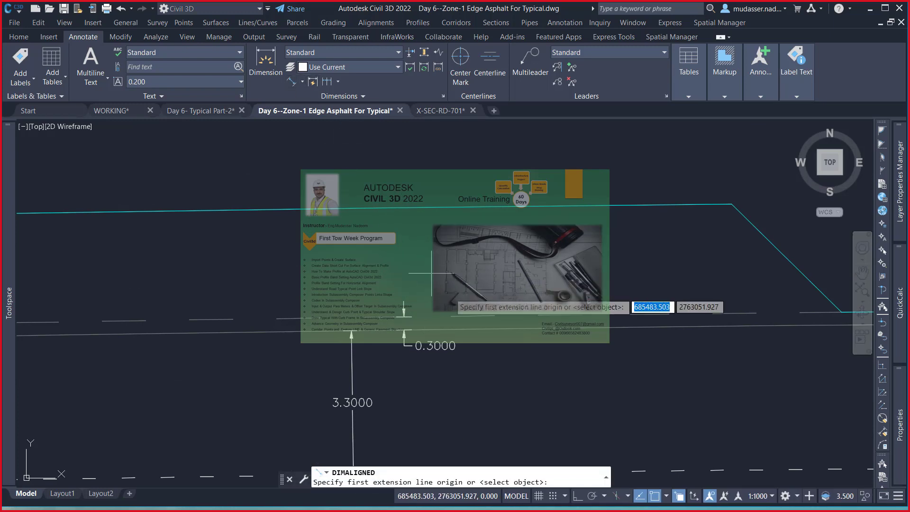
click(464, 313)
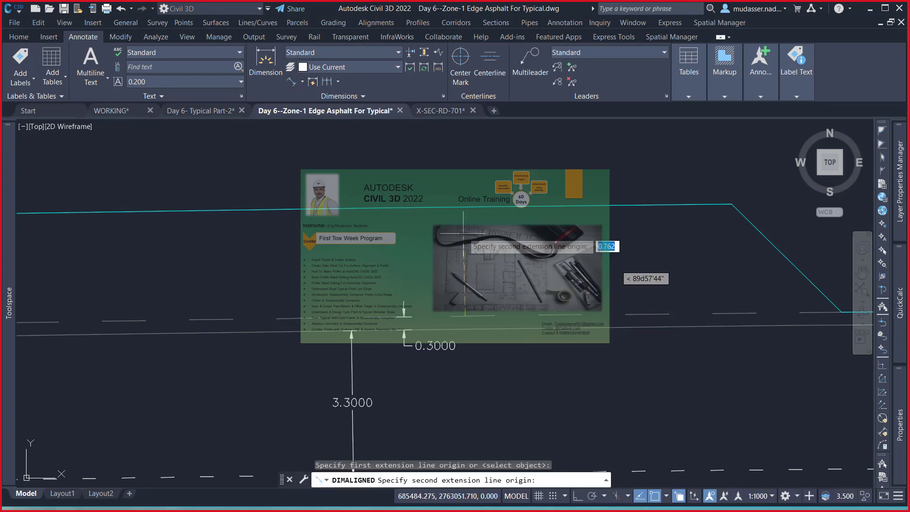
click(464, 207)
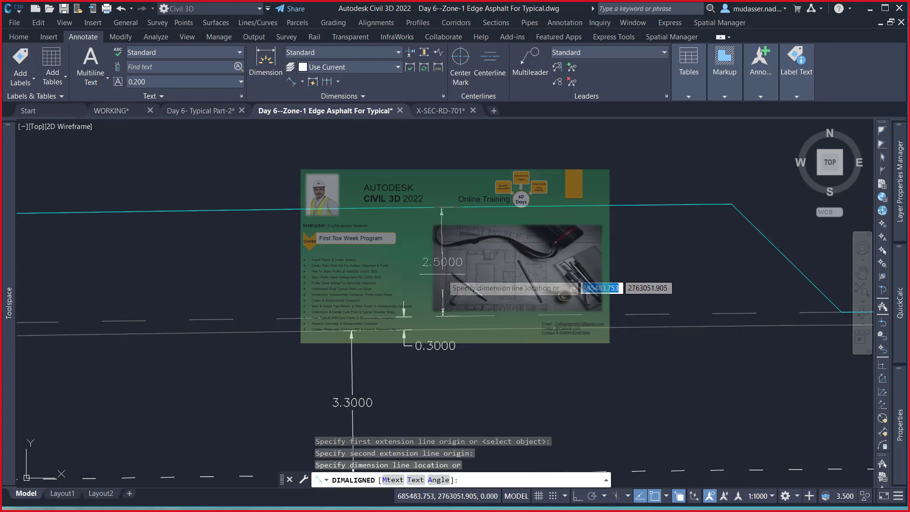
click(442, 274)
- Add a 2.9438 aligned dimension up to the cyan line
scroll(480, 262, down, 4)
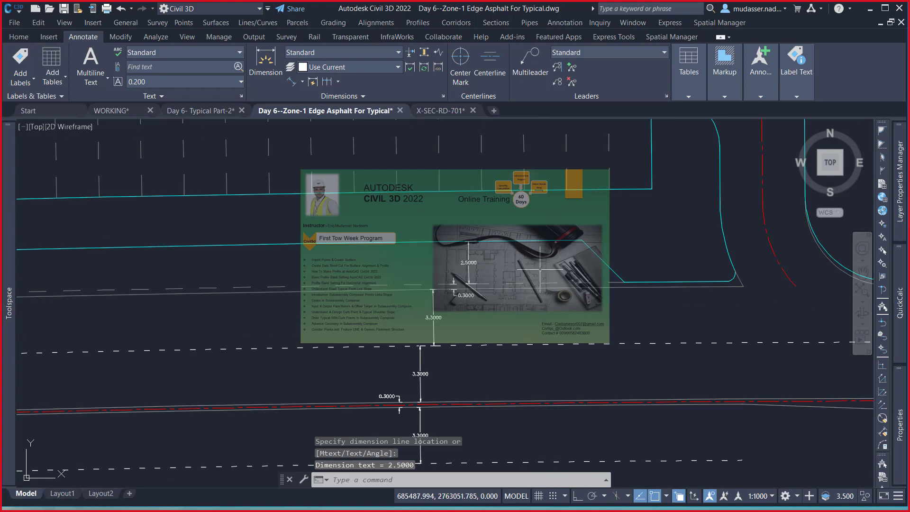
middle_drag(539, 270, 514, 317)
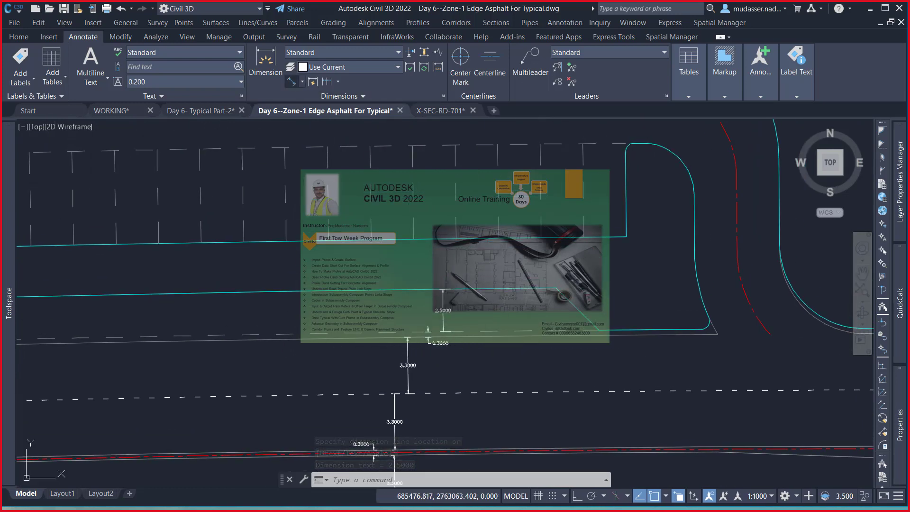
click(291, 81)
click(464, 238)
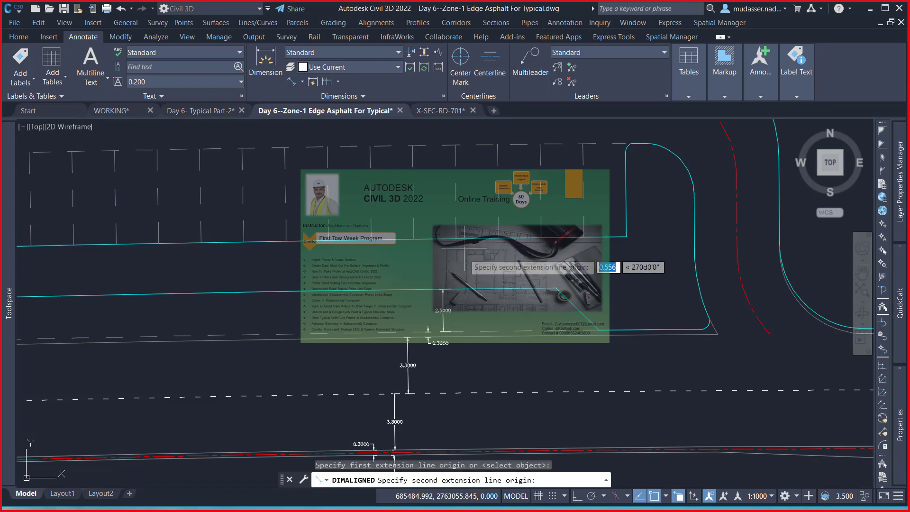
click(464, 290)
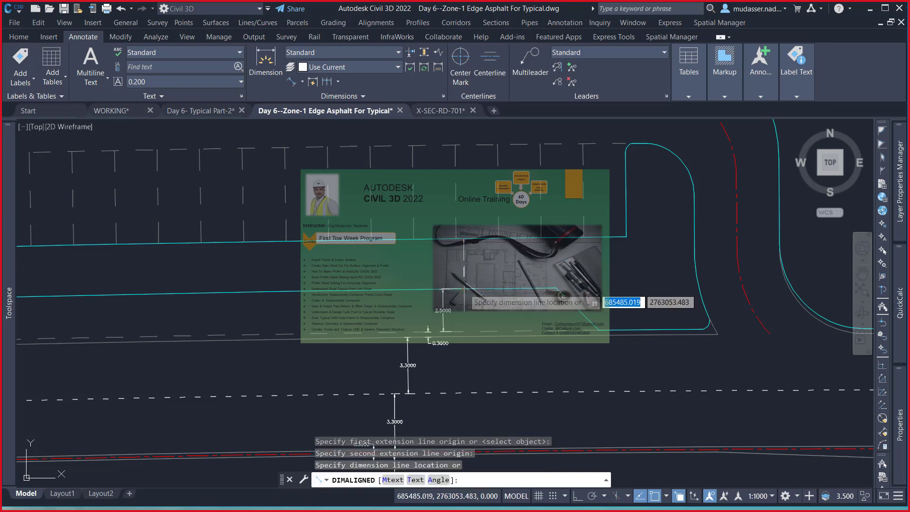
scroll(459, 268, up, 2)
click(458, 268)
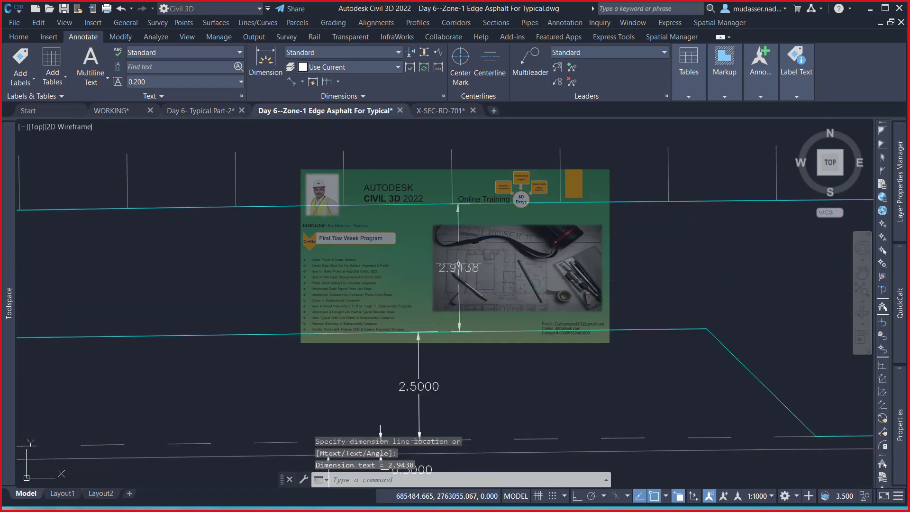
- Set the Standard dimension style's primary unit precision to 0.000 via the D command
text(D)
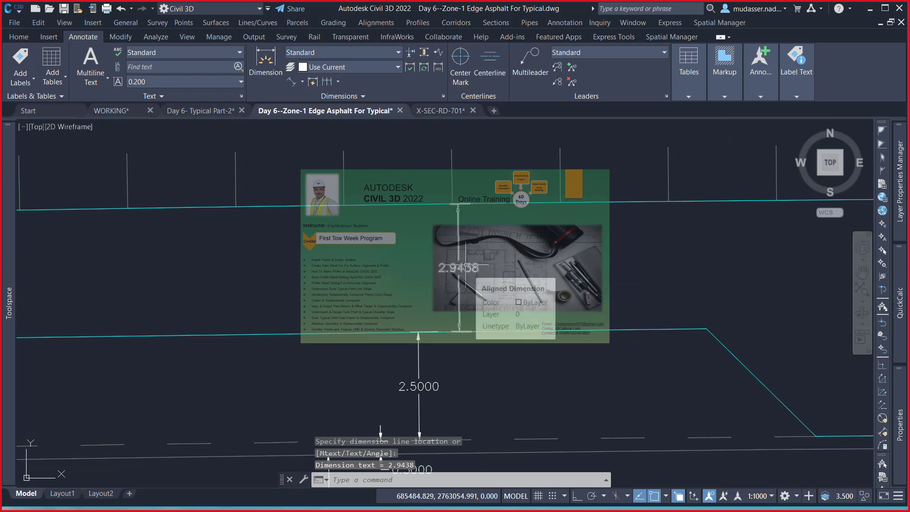
key(Return)
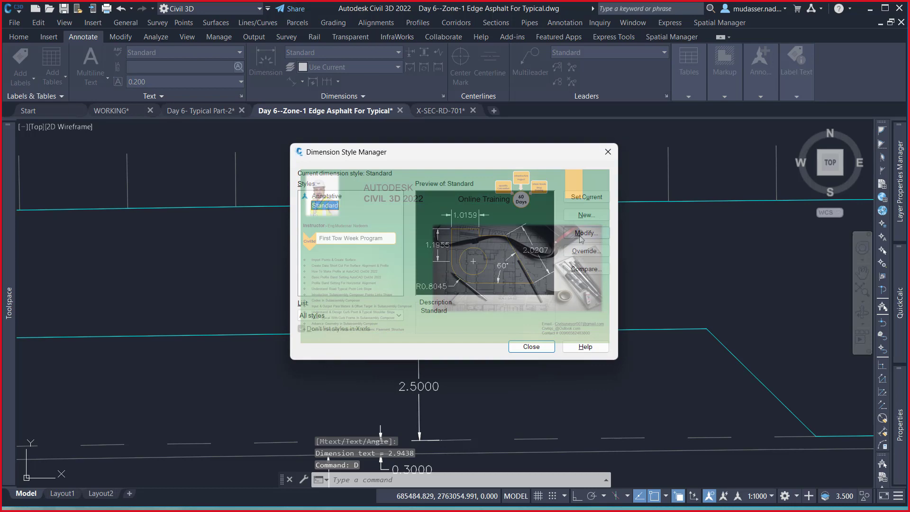
click(585, 234)
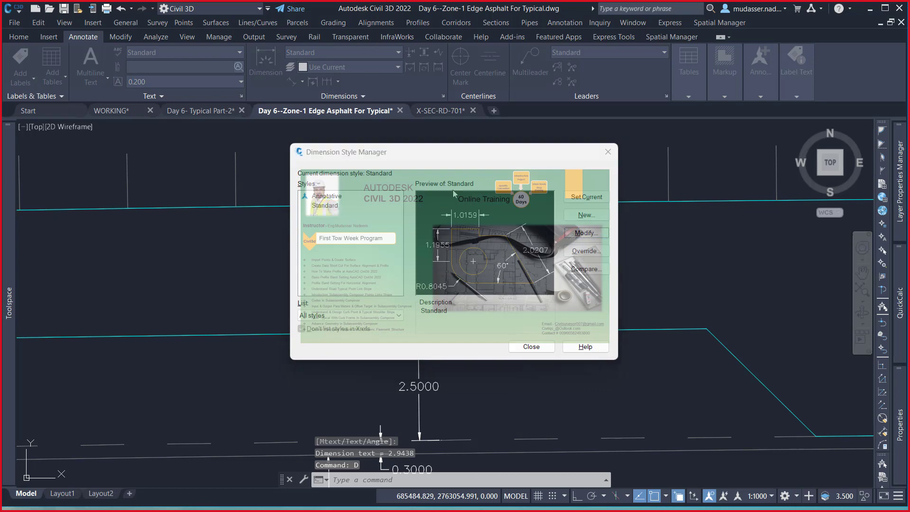
click(574, 234)
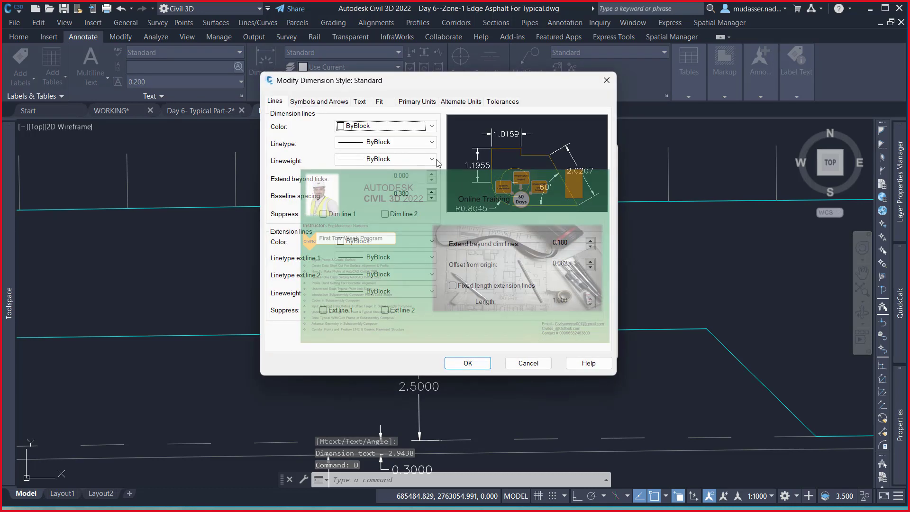
click(408, 102)
click(417, 142)
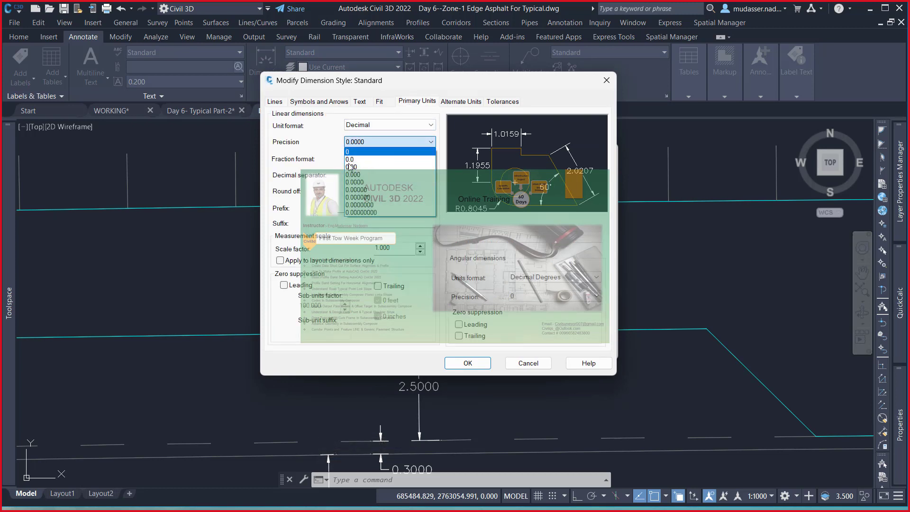
click(358, 174)
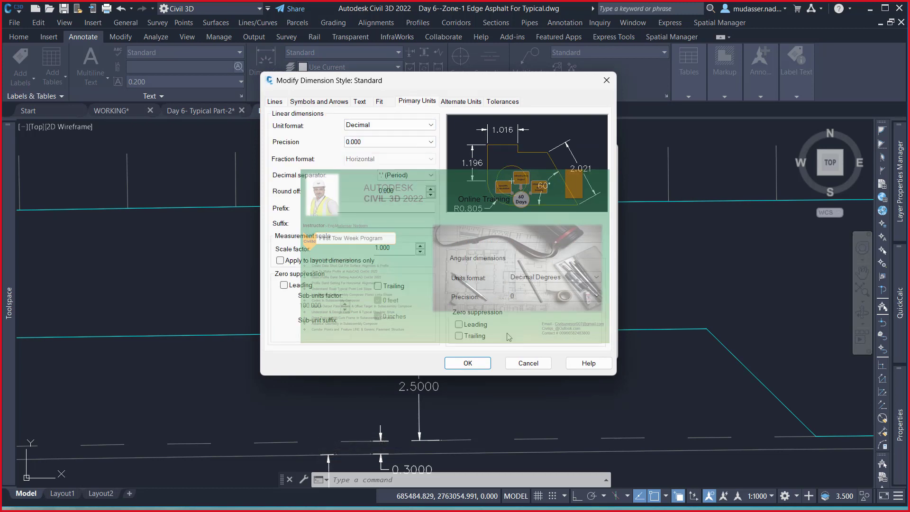
click(467, 362)
click(587, 195)
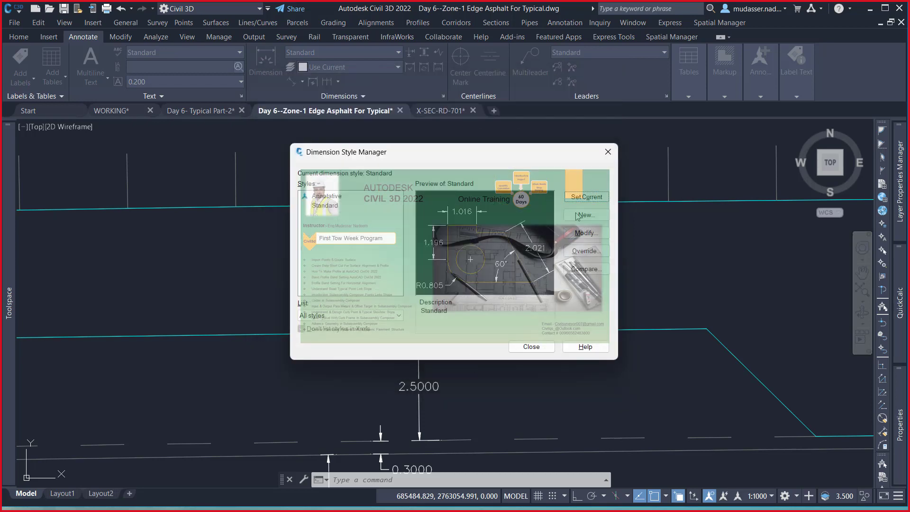
click(531, 347)
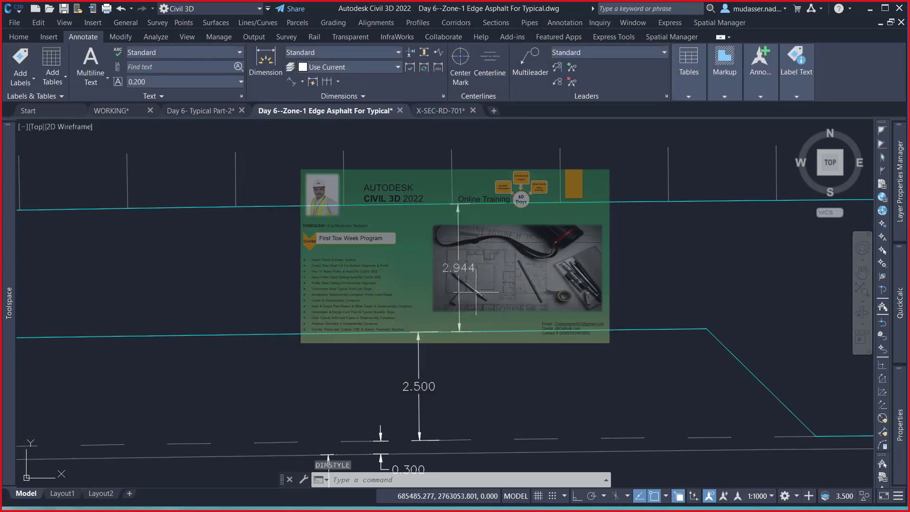
scroll(465, 257, up, 4)
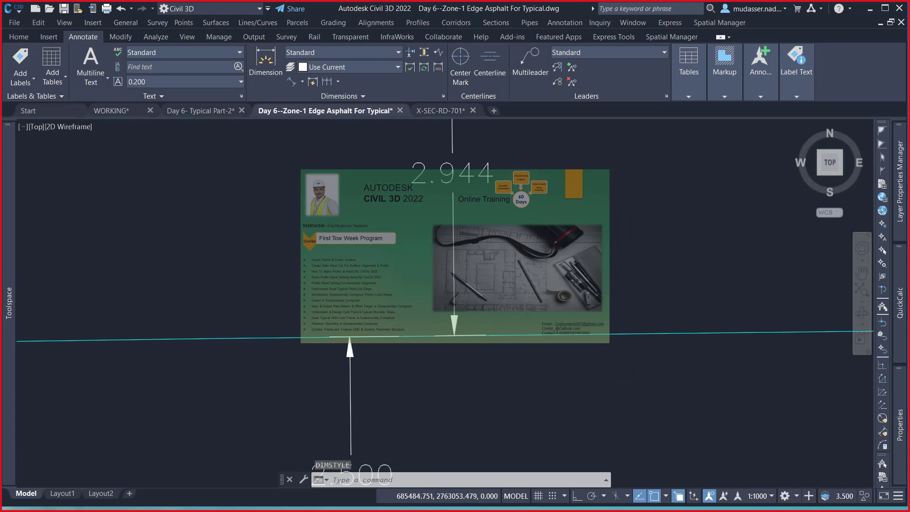
click(466, 272)
click(415, 273)
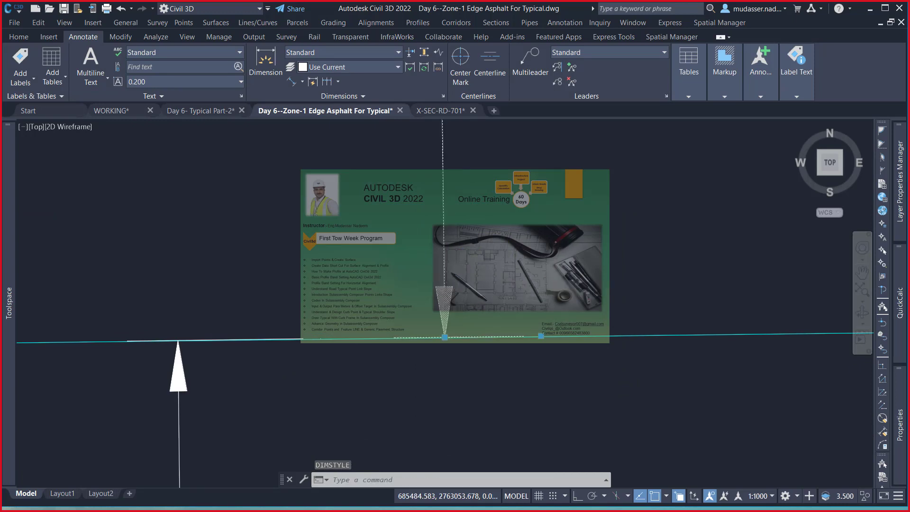
scroll(532, 332, up, 4)
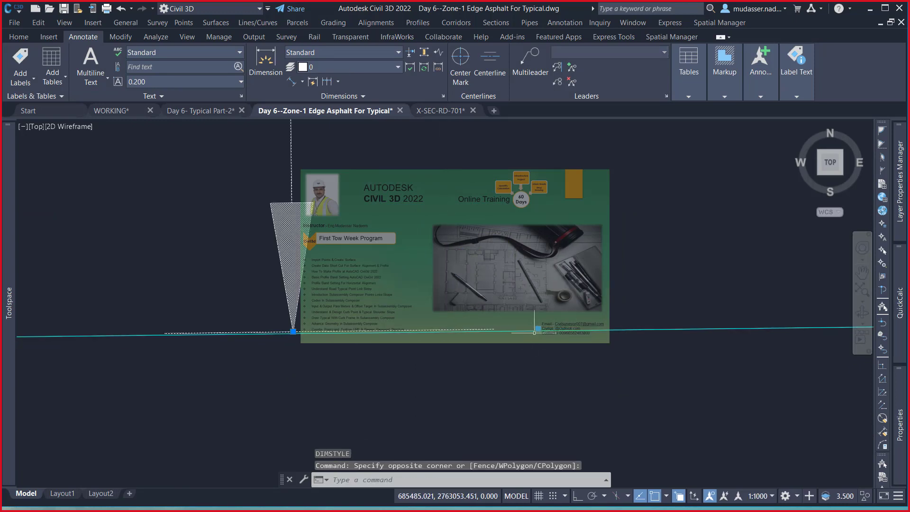
key(Delete)
scroll(711, 284, down, 2)
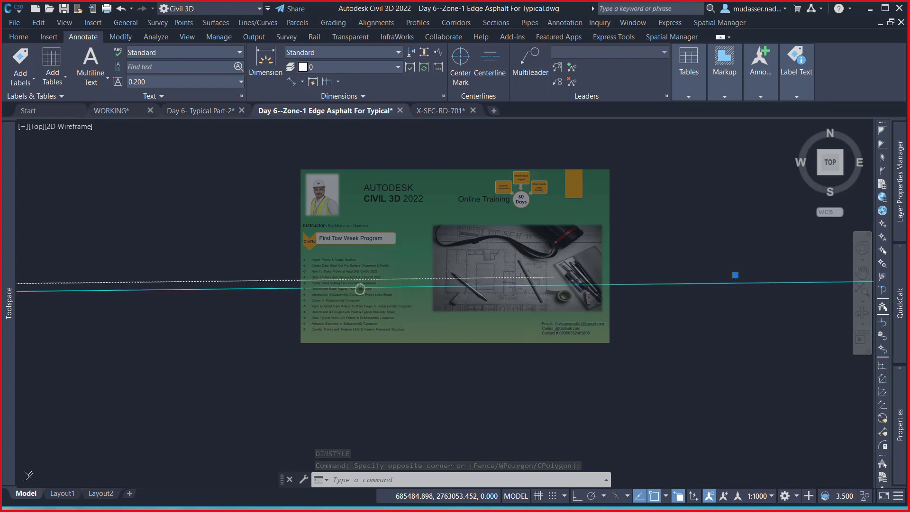
middle_drag(275, 294, 491, 298)
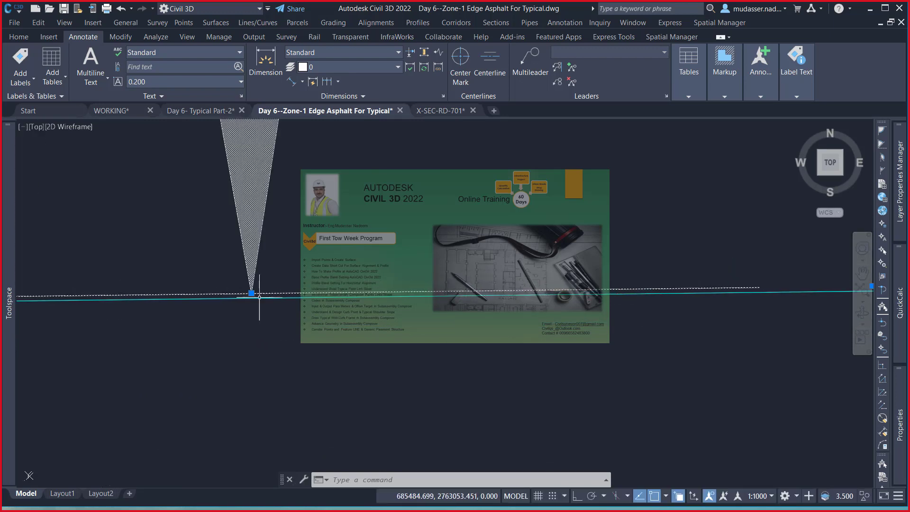
click(227, 278)
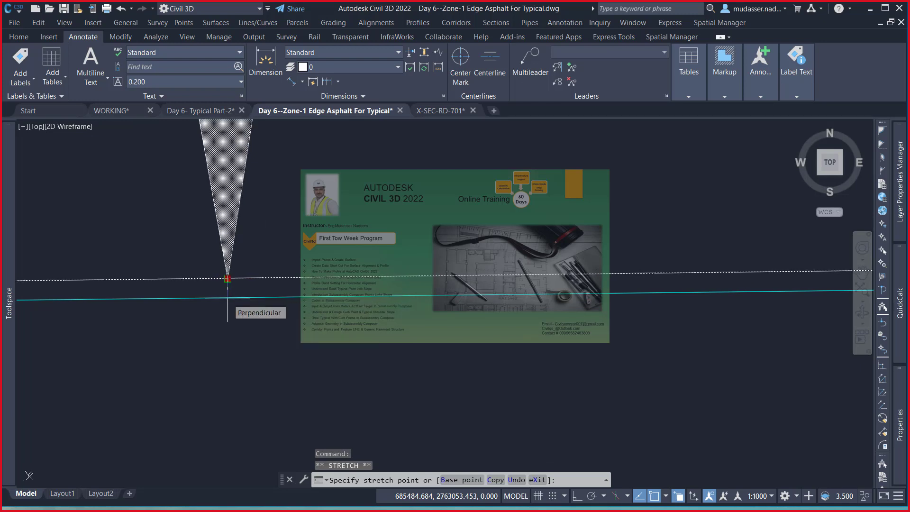
key(Escape)
scroll(282, 310, down, 2)
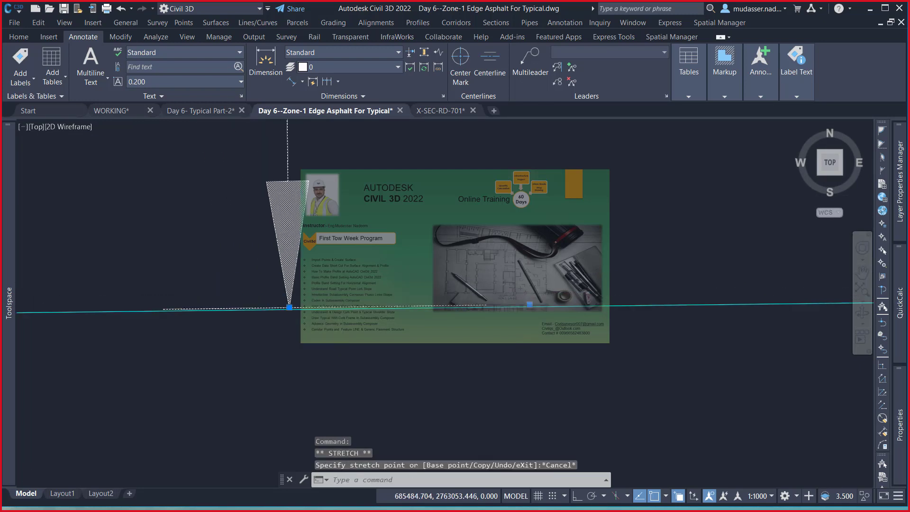
scroll(293, 284, down, 3)
scroll(308, 237, down, 2)
scroll(311, 271, up, 4)
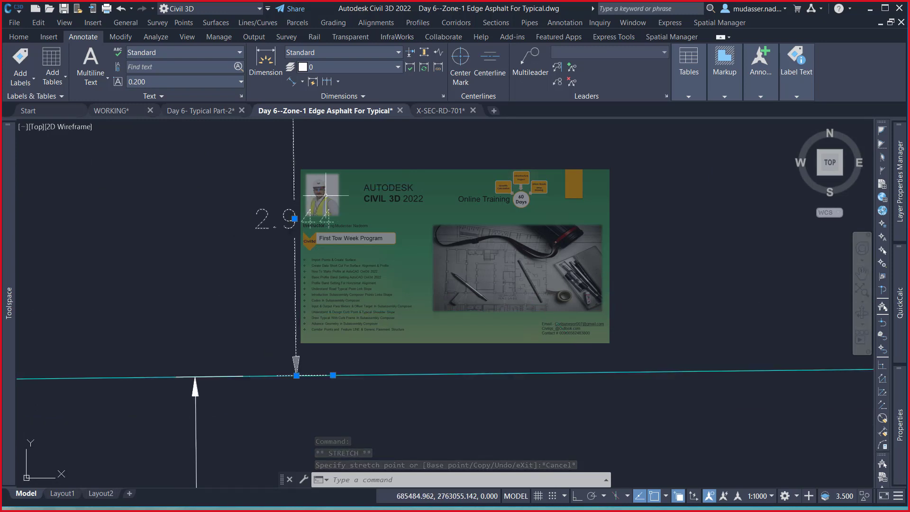
scroll(325, 195, down, 3)
scroll(326, 194, down, 2)
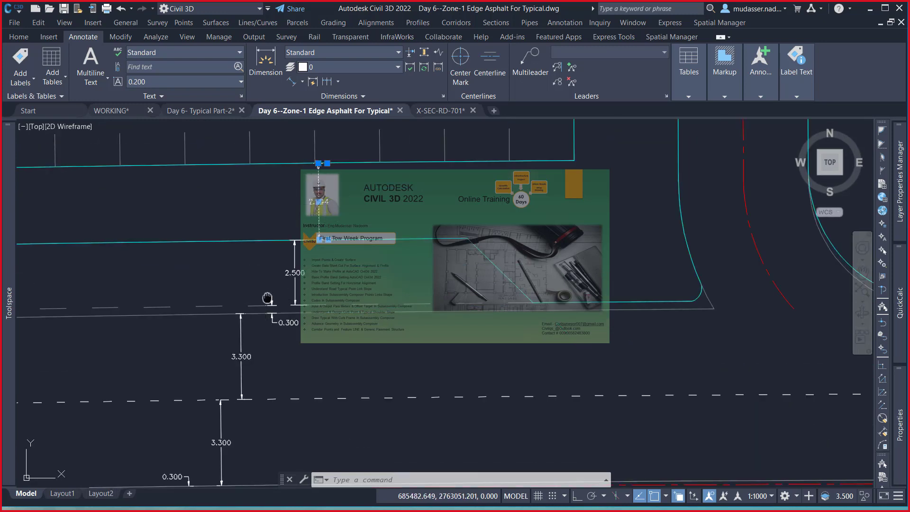
scroll(484, 205, down, 2)
scroll(484, 205, down, 2)
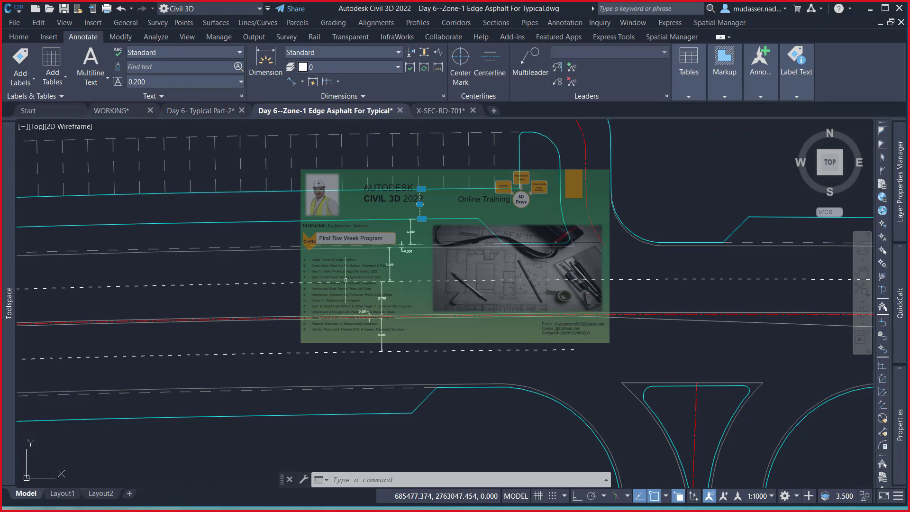
- Cancel the unfinished grip stretch and show the Home ribbon tab's drafting tools
scroll(398, 287, down, 3)
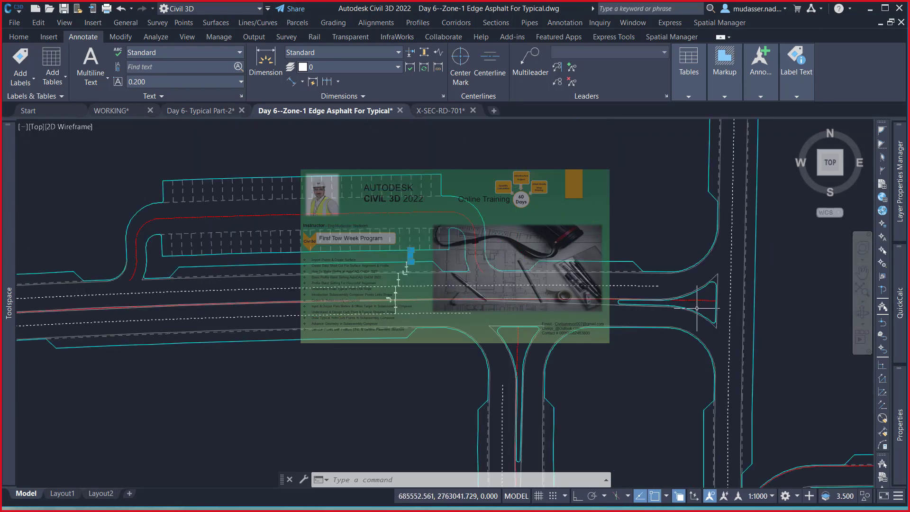
scroll(703, 299, up, 3)
key(Escape)
key(Escape)
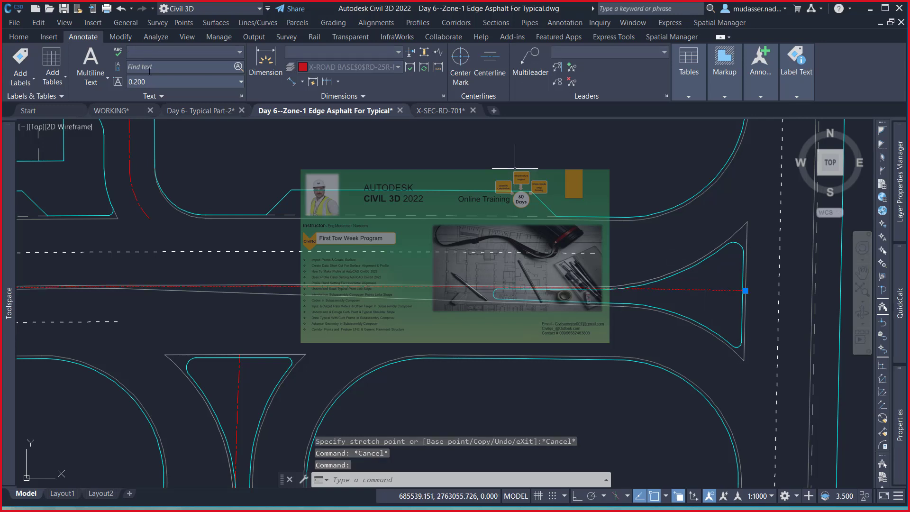
click(19, 37)
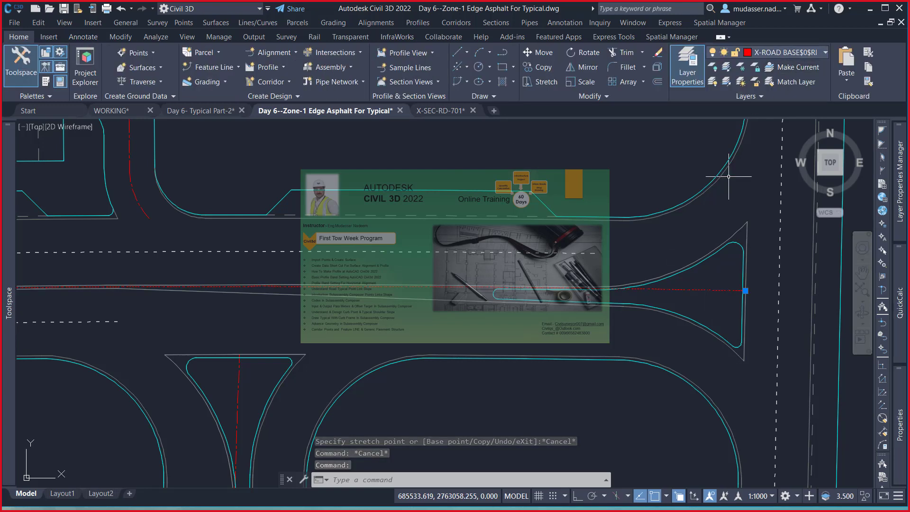
scroll(619, 262, down, 4)
key(Escape)
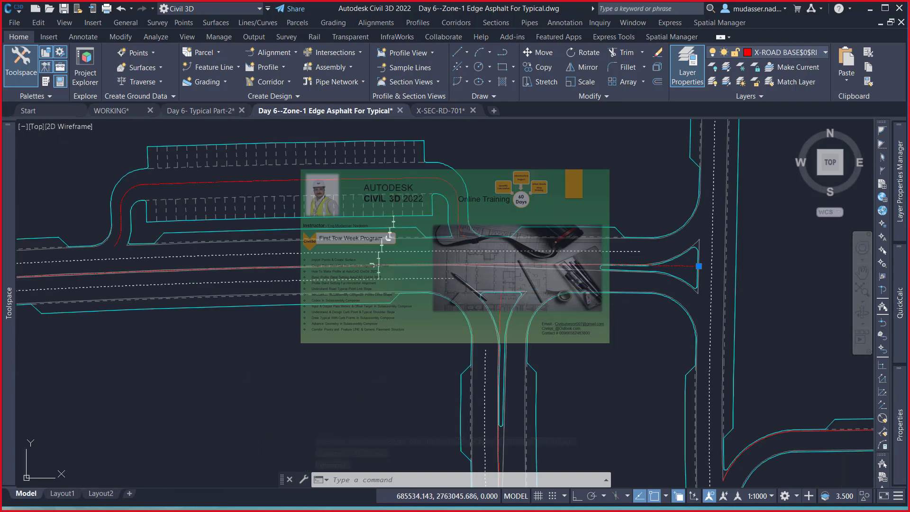
- Zoom out over the parcel layout, cancel the selection, and switch to the WORKING drawing
scroll(559, 265, down, 5)
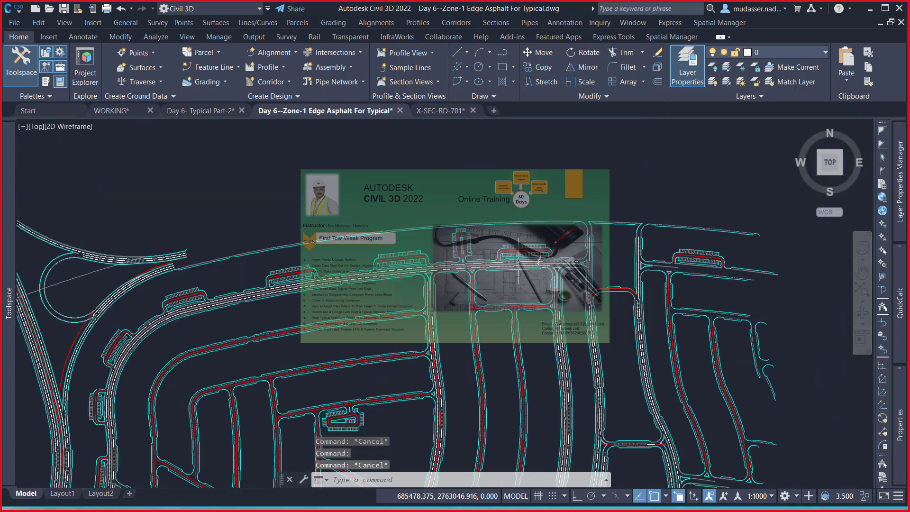
scroll(512, 245, down, 3)
middle_drag(518, 204, 523, 166)
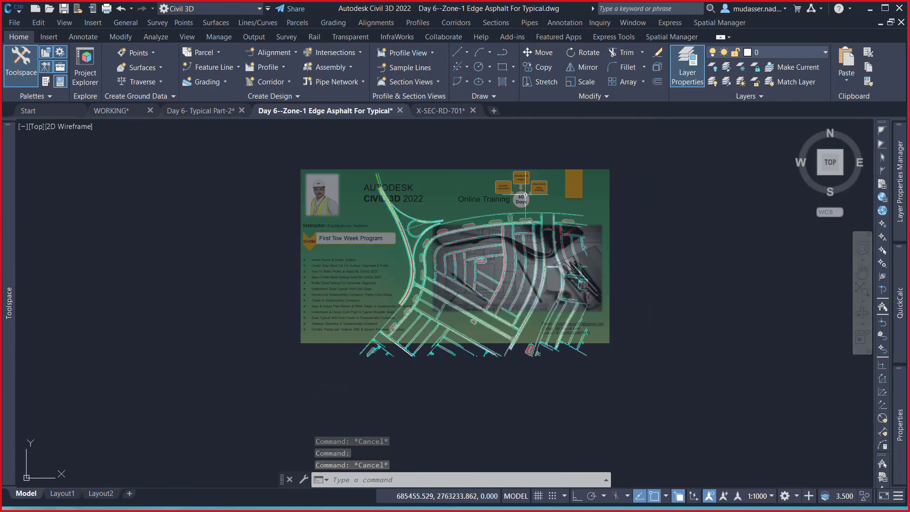
click(625, 133)
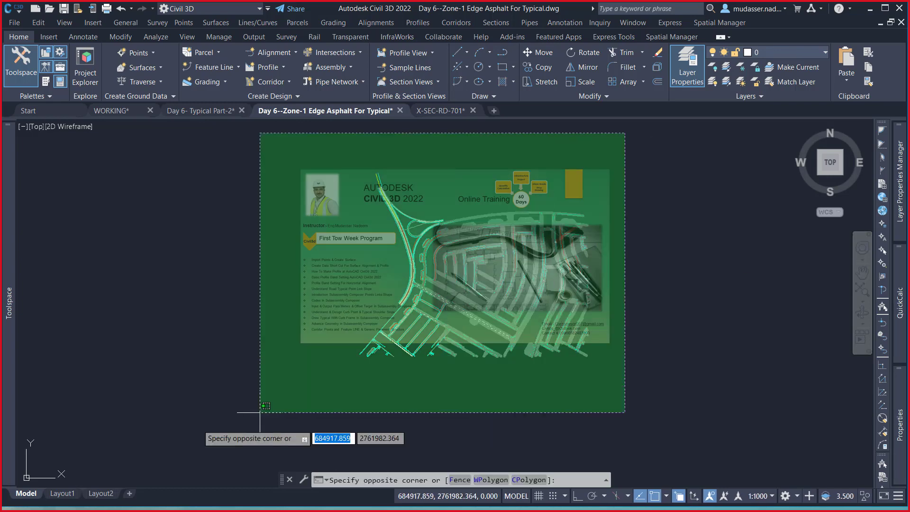
key(Escape)
key(Escape)
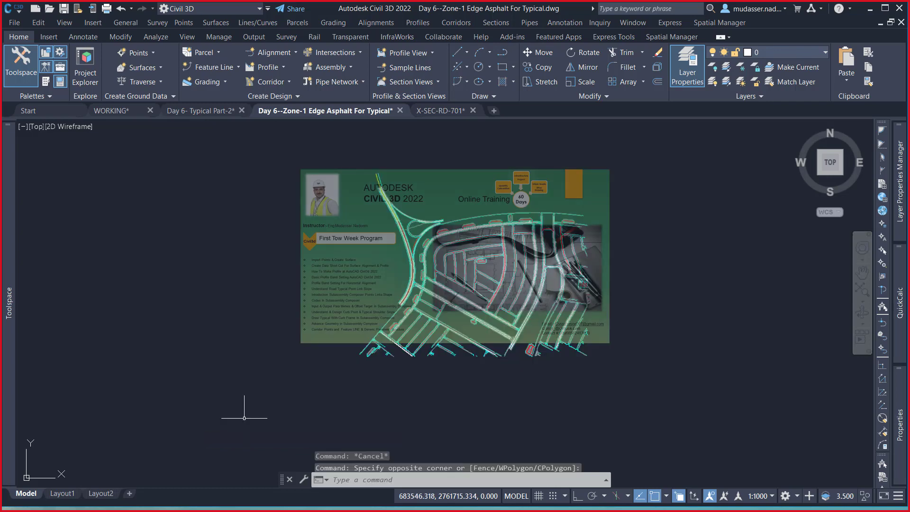
click(120, 112)
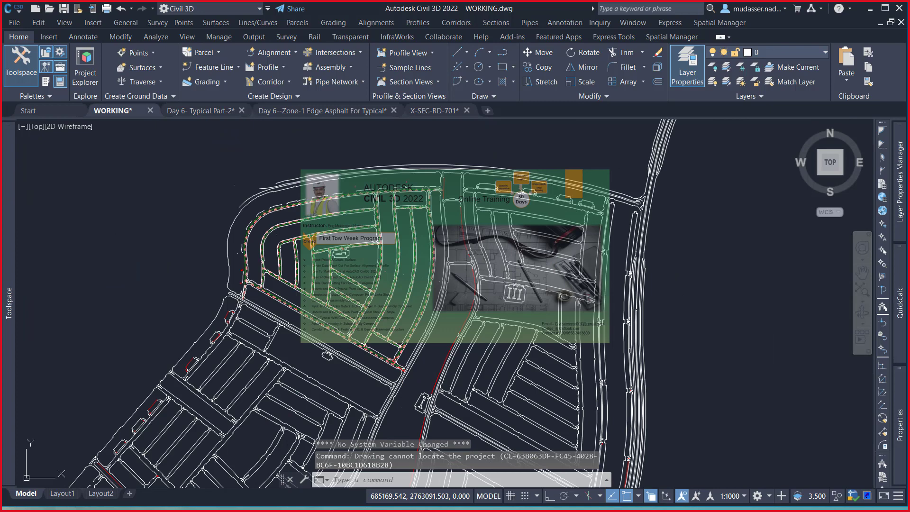
- Delete all 8645 road objects in WORKING using Select Similar
scroll(331, 284, up, 5)
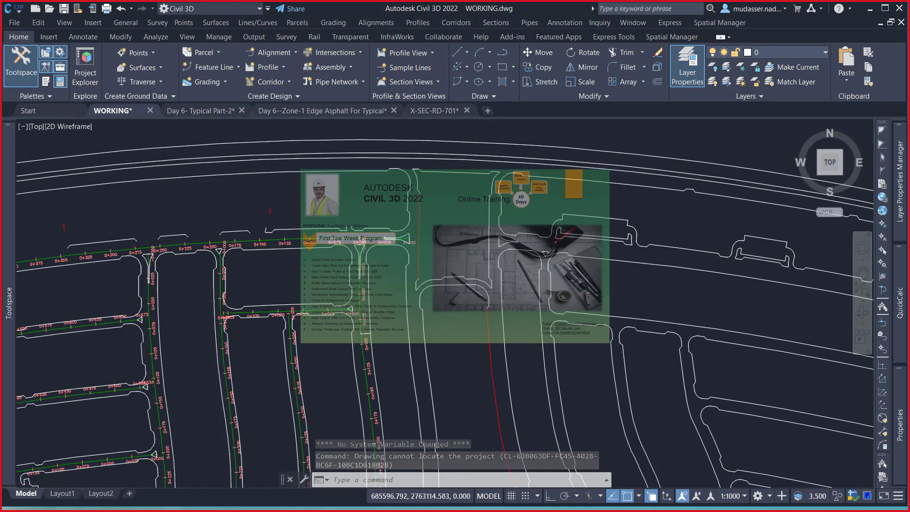
scroll(521, 197, up, 3)
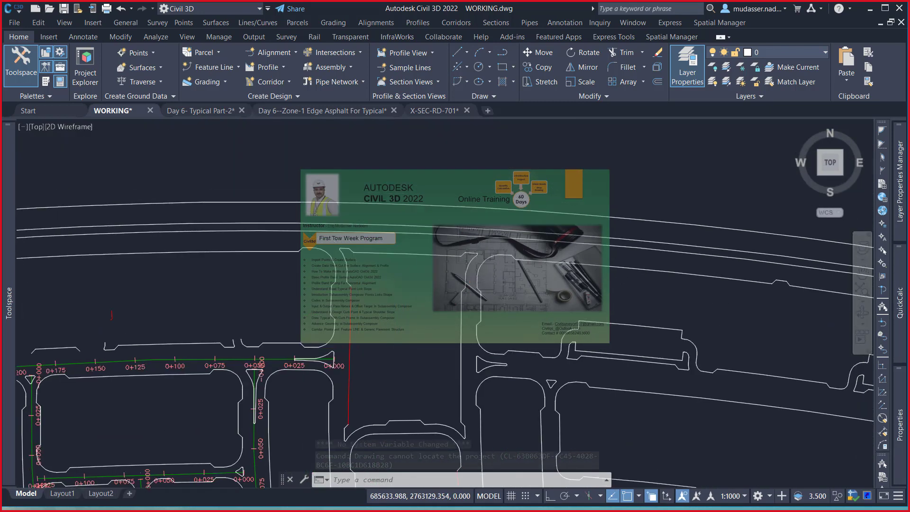
click(465, 186)
click(360, 285)
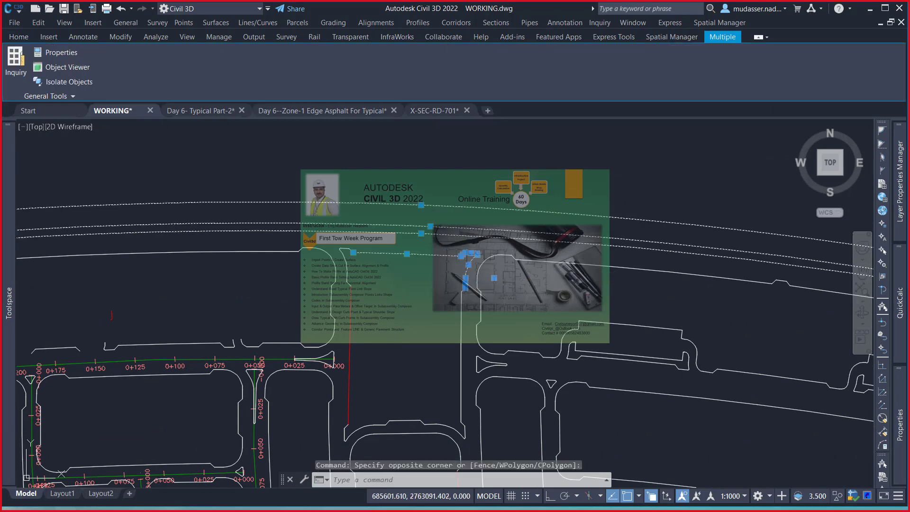
right_click(397, 283)
click(436, 415)
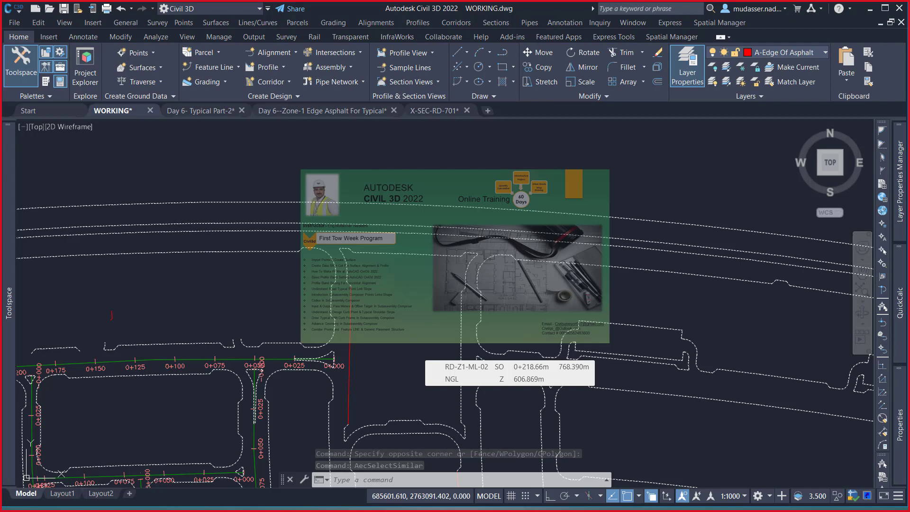
key(Delete)
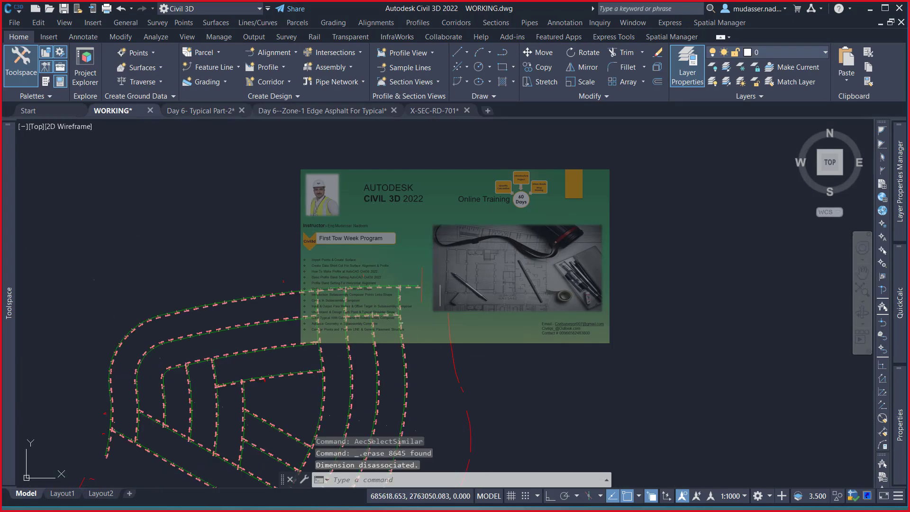
- Delete the 76 A-Edge Of Asphalt polylines using Select Similar
scroll(439, 294, down, 3)
middle_drag(440, 294, 459, 223)
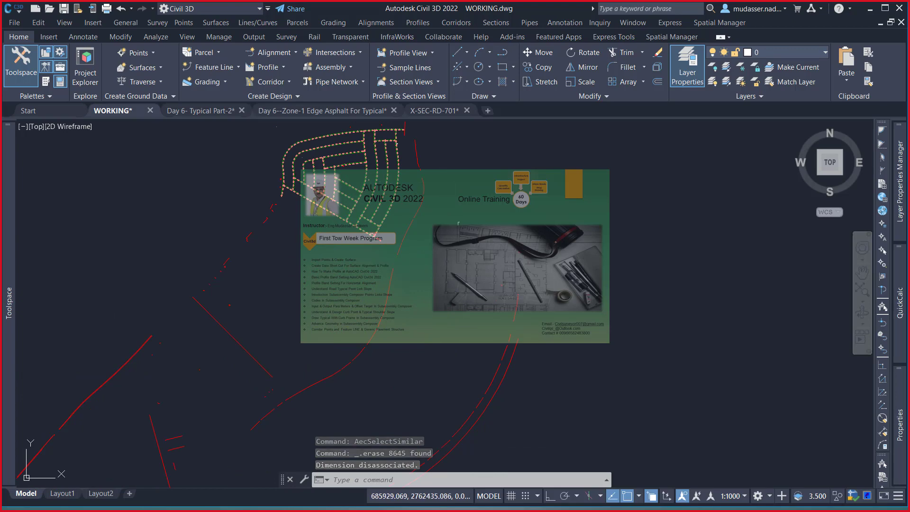
click(422, 301)
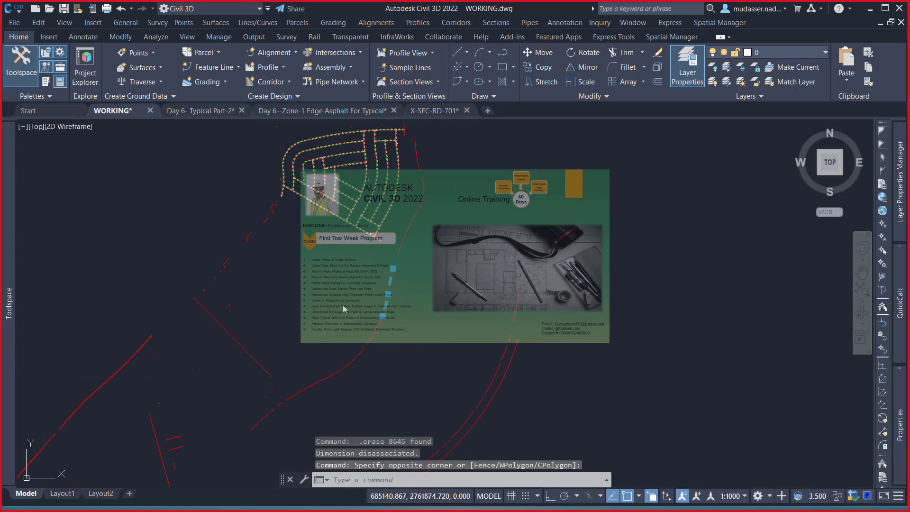
right_click(344, 309)
click(385, 284)
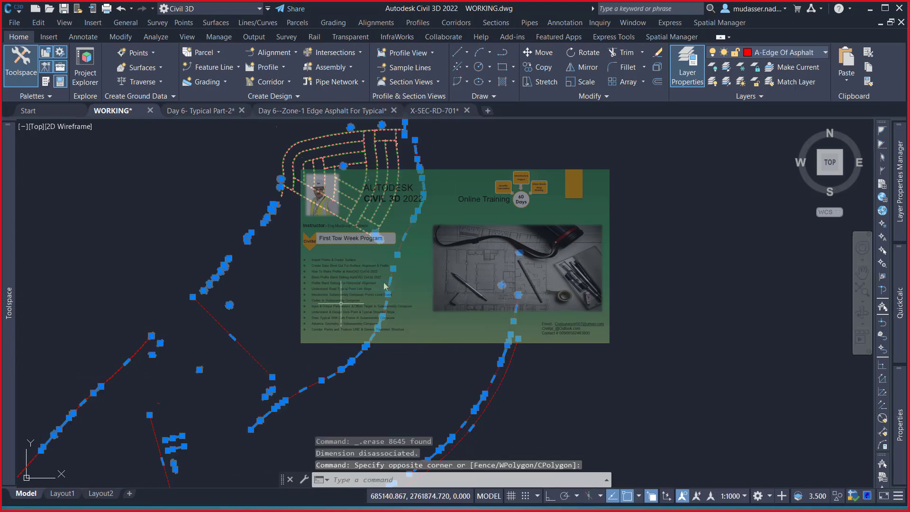
key(Delete)
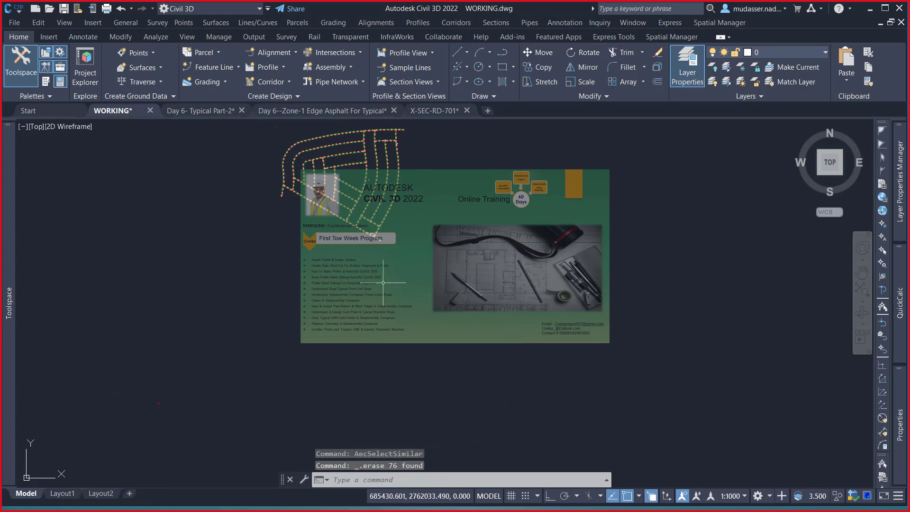
- Erase the leftover object and bring up the Day 6- Typical Part-2 drawing
click(214, 339)
click(134, 424)
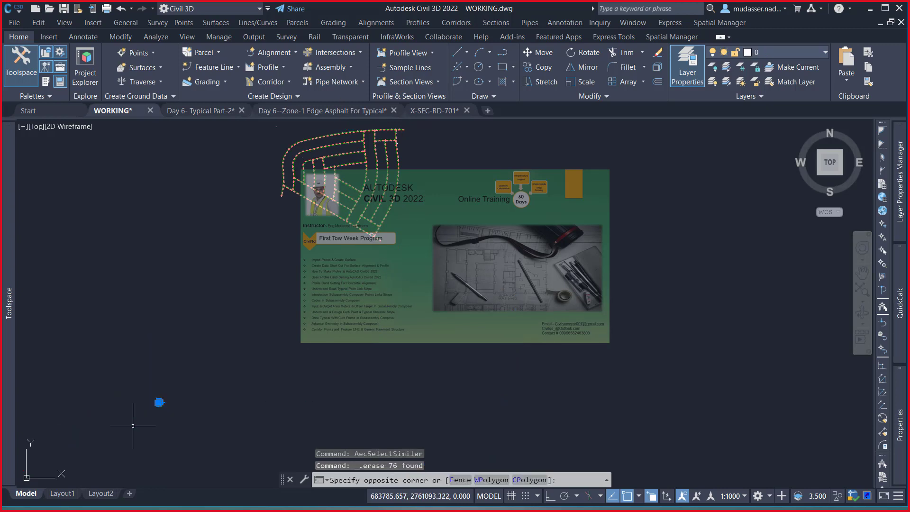
key(Delete)
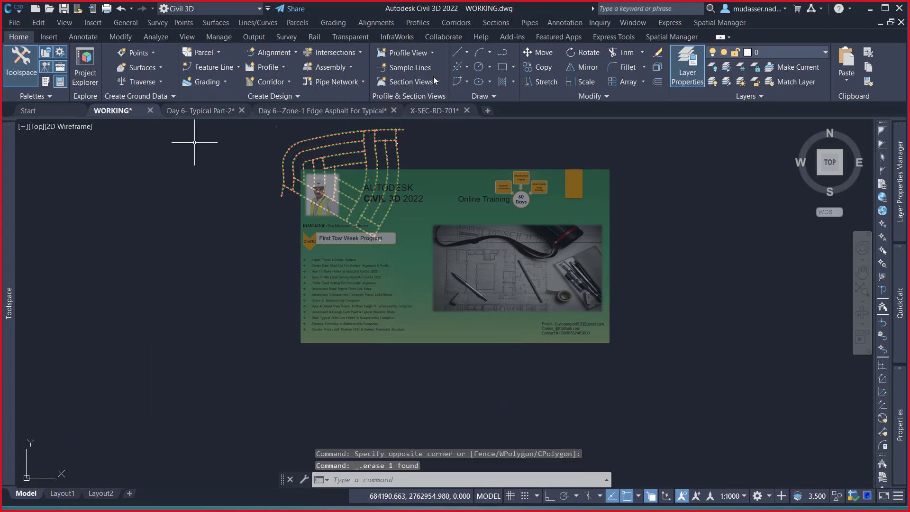
click(195, 109)
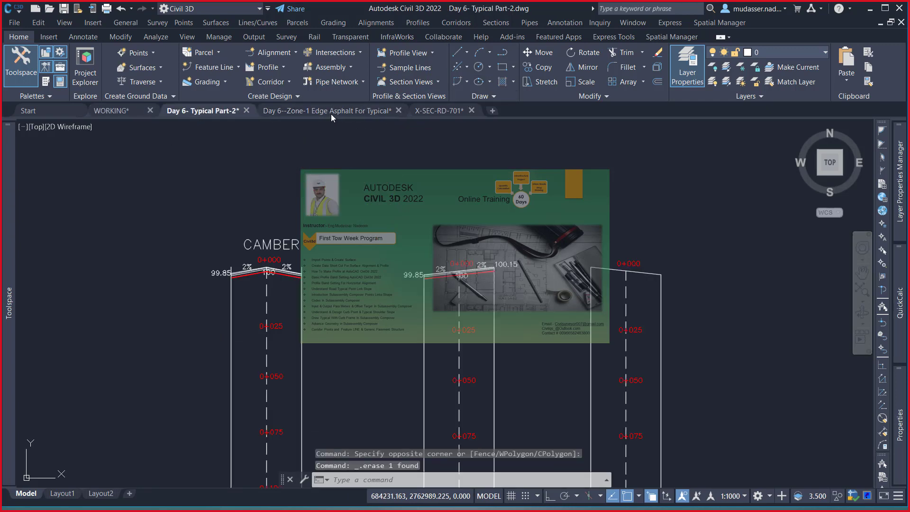
- Crossing-select and copy the 4504 road-layout objects in the Zone-1 Edge Asphalt For Typical drawing
click(331, 113)
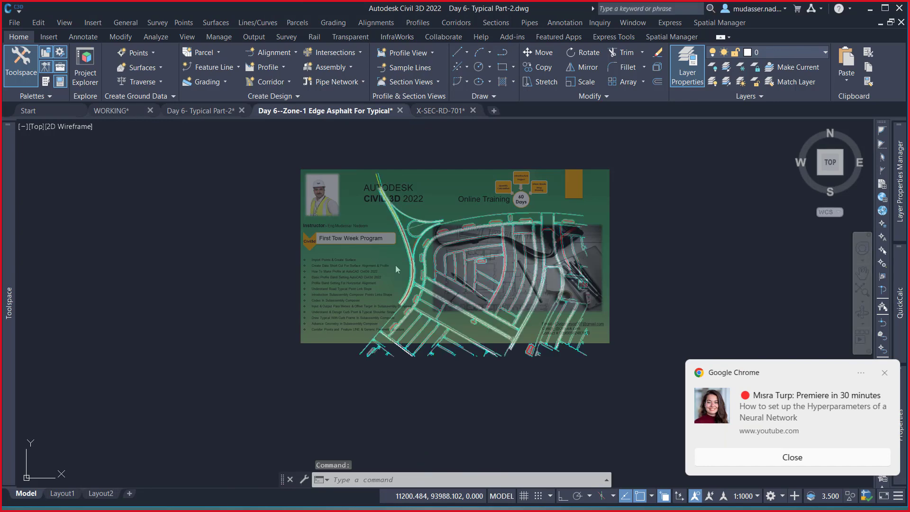
click(285, 240)
key(Escape)
key(Escape)
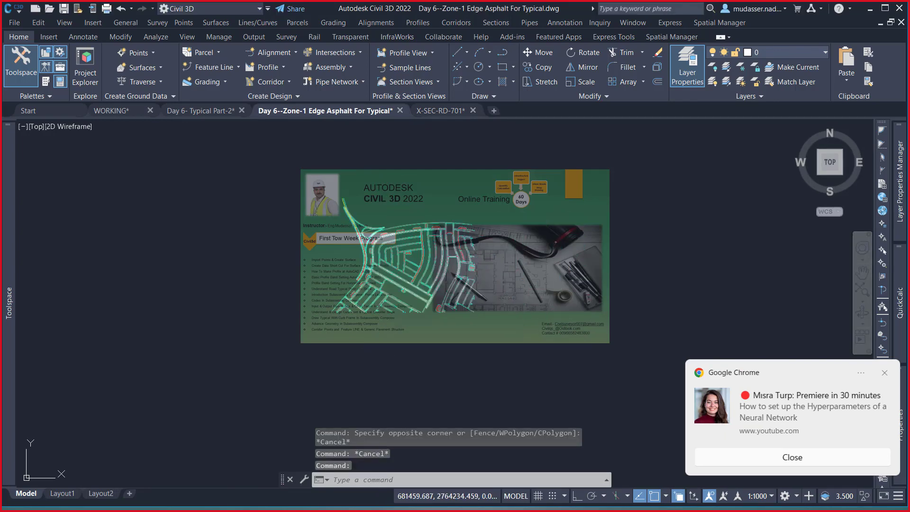
click(886, 373)
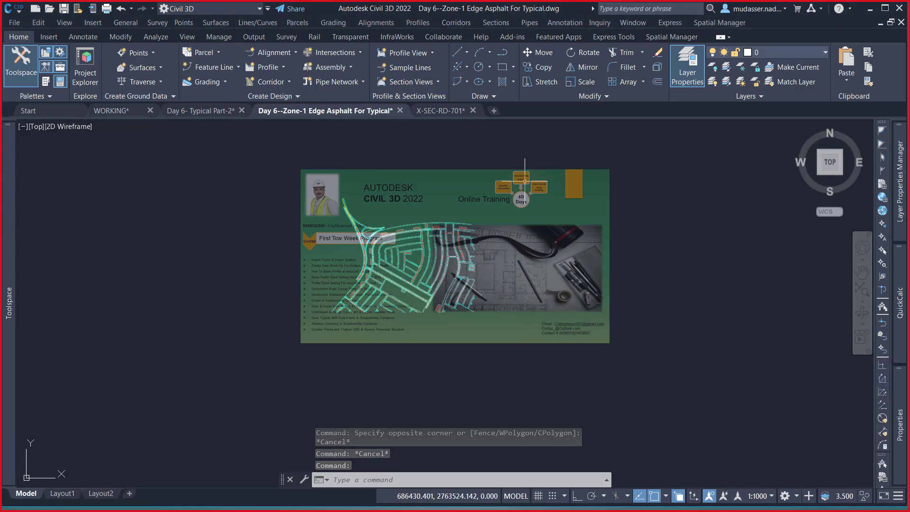
click(522, 176)
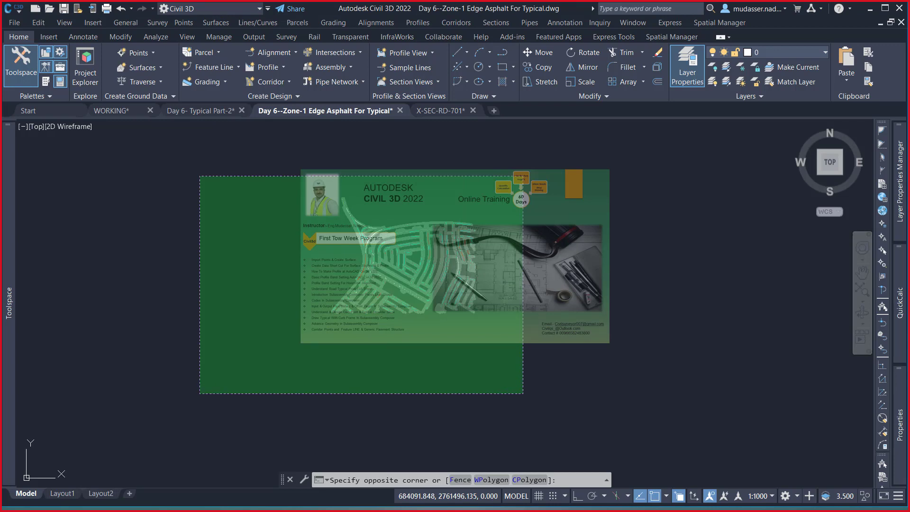
click(200, 393)
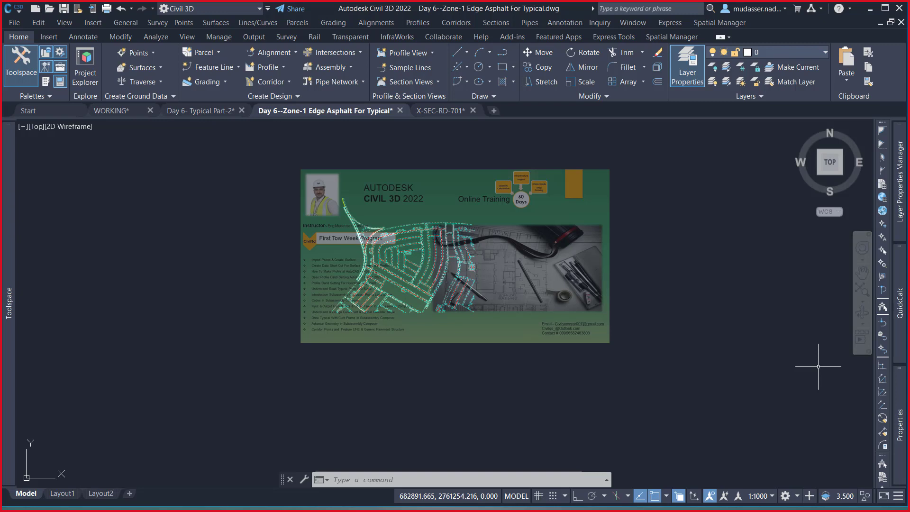
key(ctrl+c)
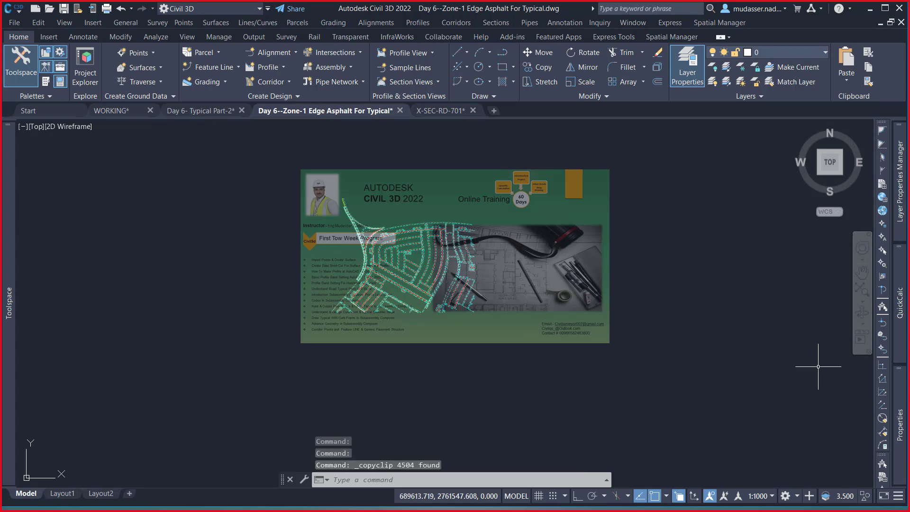
- Paste the copied linework into WORKING at its original coordinates
click(126, 110)
key(ctrl+v)
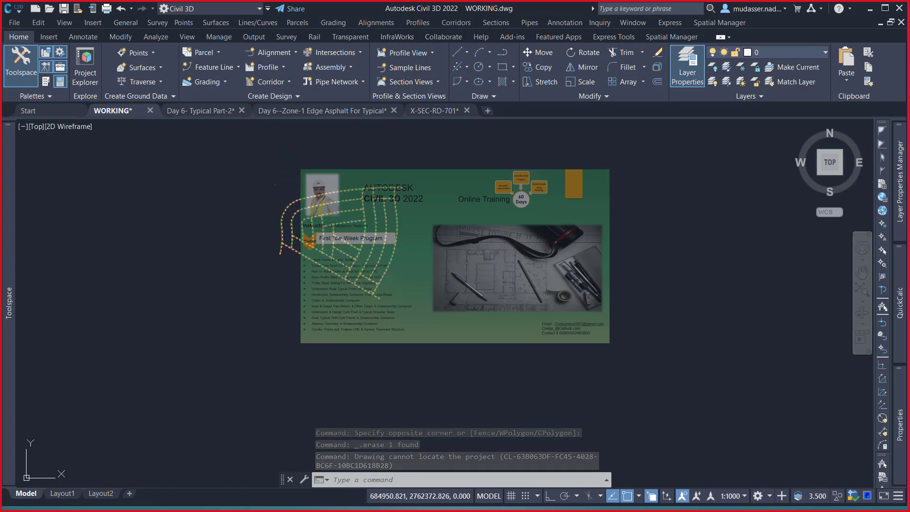
right_click(308, 288)
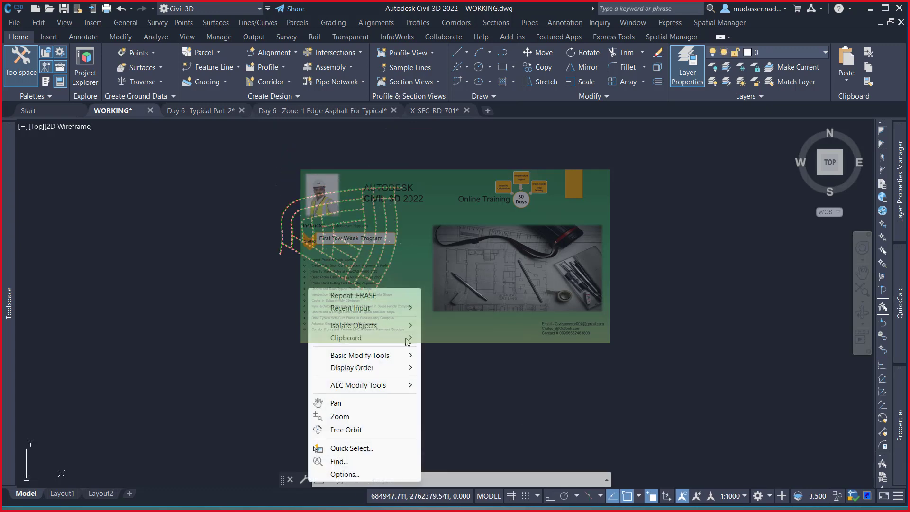
mouse_move(346, 337)
click(471, 404)
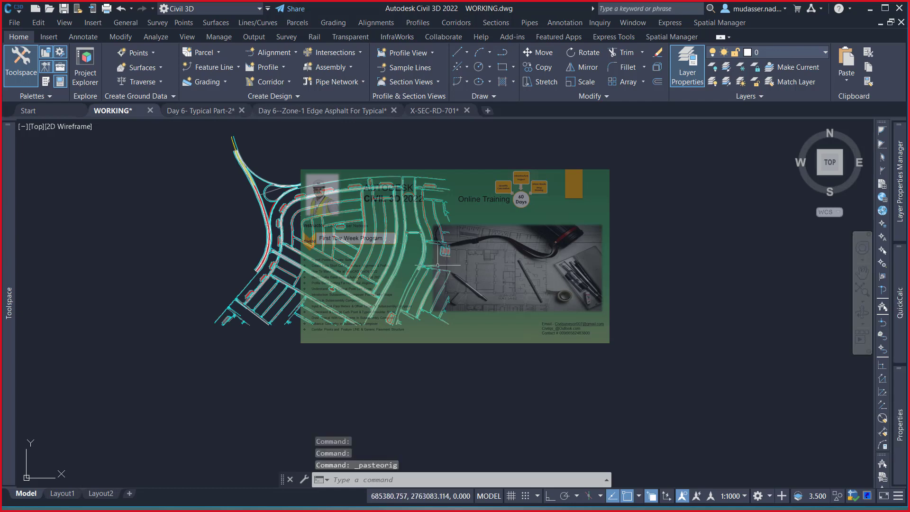
- Zoom toward the road intersection and regenerate the drawing with RE
scroll(286, 294, up, 3)
scroll(286, 294, up, 3)
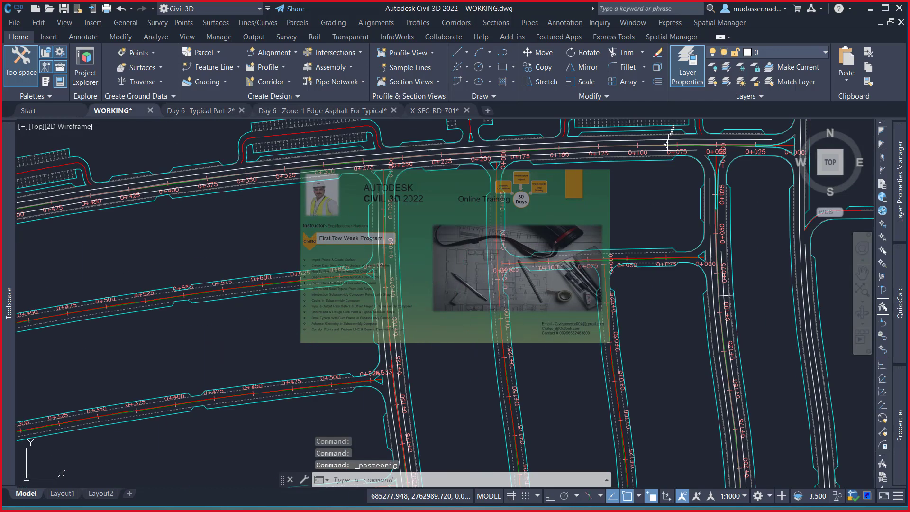
middle_drag(286, 293, 251, 312)
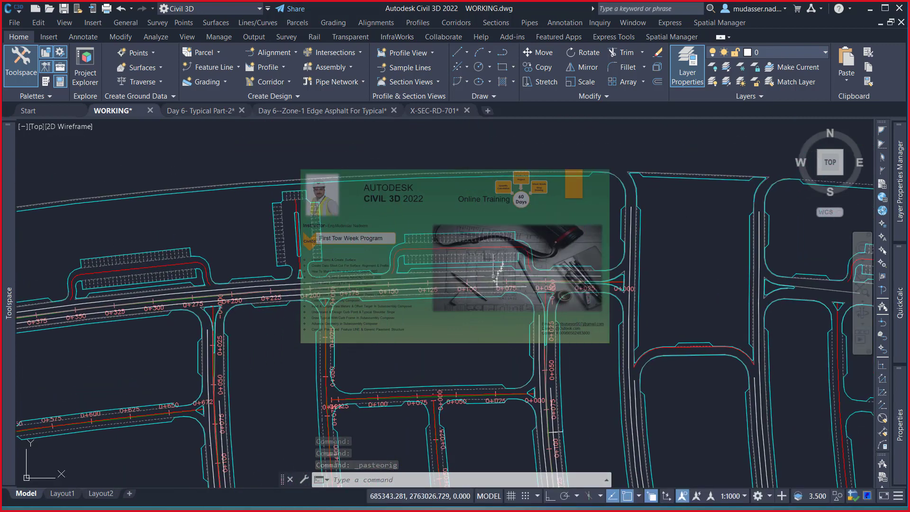
scroll(596, 274, up, 2)
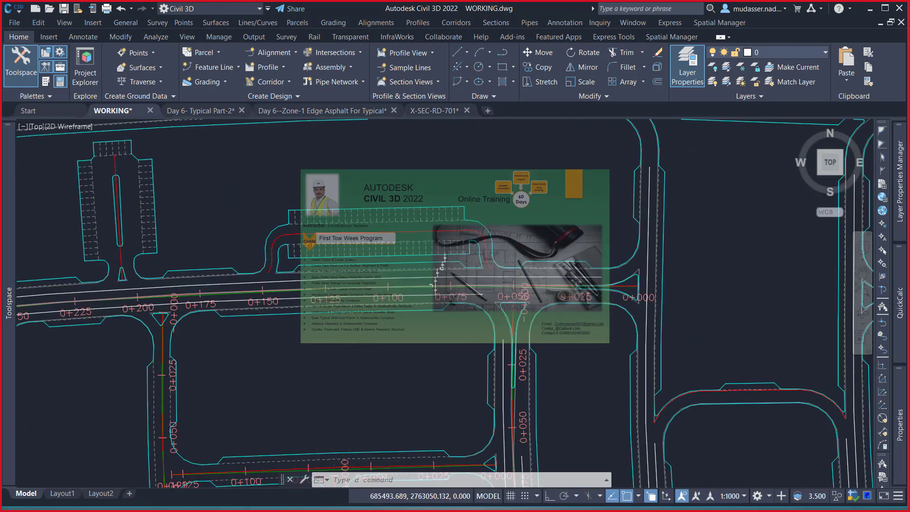
scroll(460, 275, up, 1)
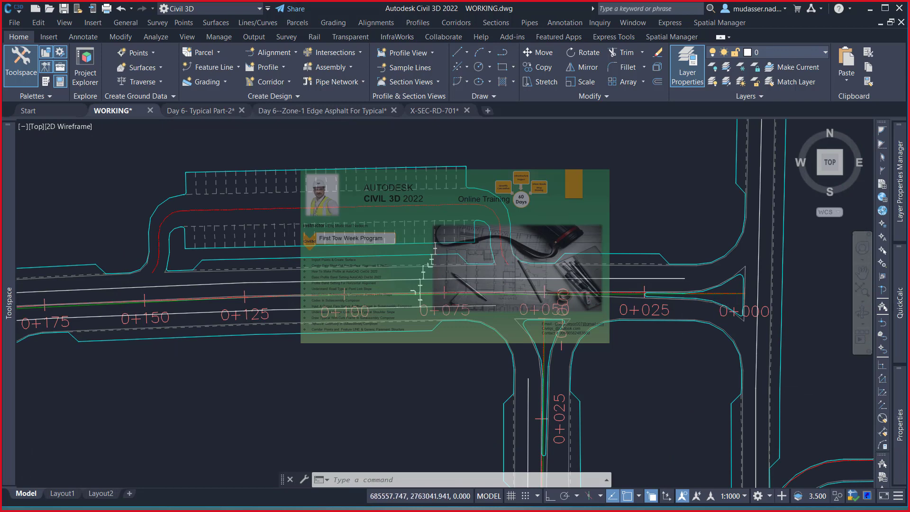
scroll(728, 300, up, 3)
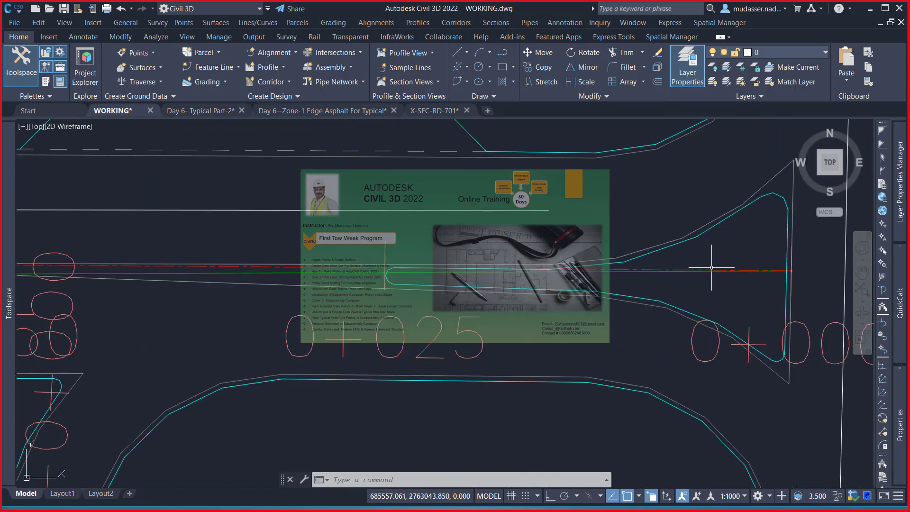
scroll(711, 261, up, 1)
scroll(696, 263, up, 1)
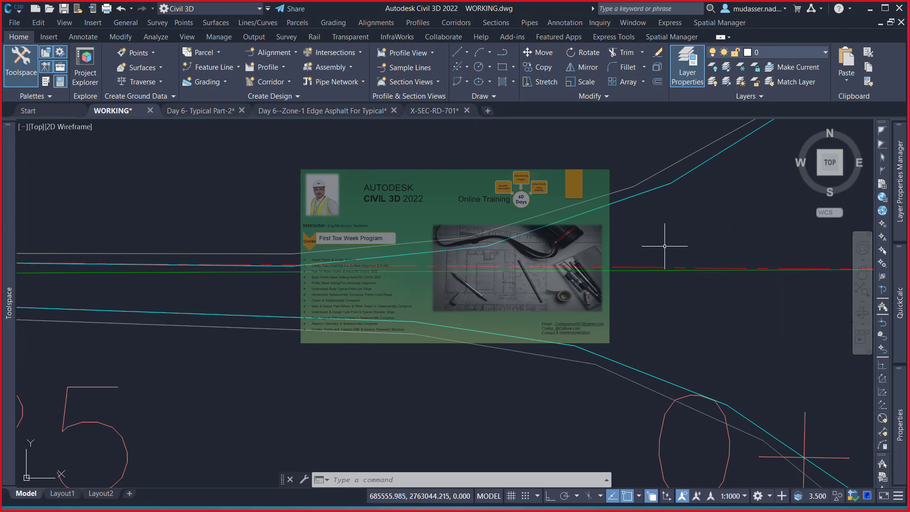
key(Escape)
text(RE)
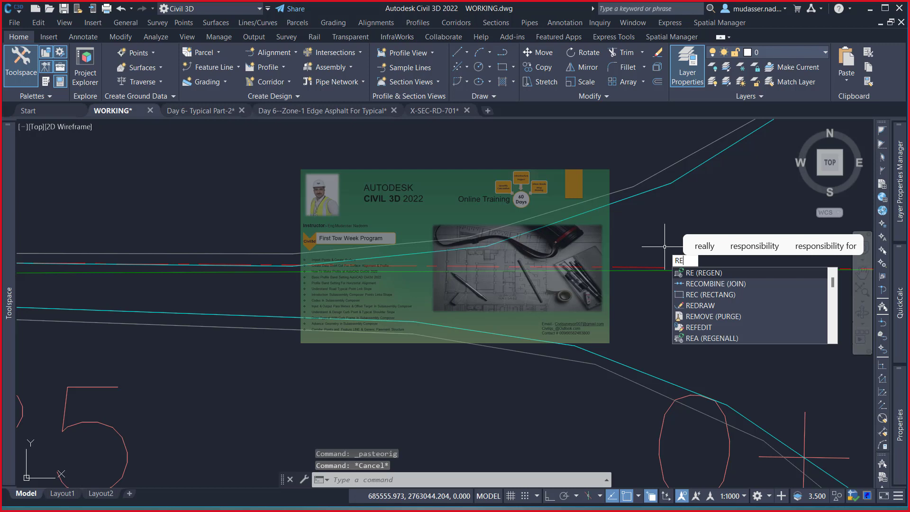
key(Return)
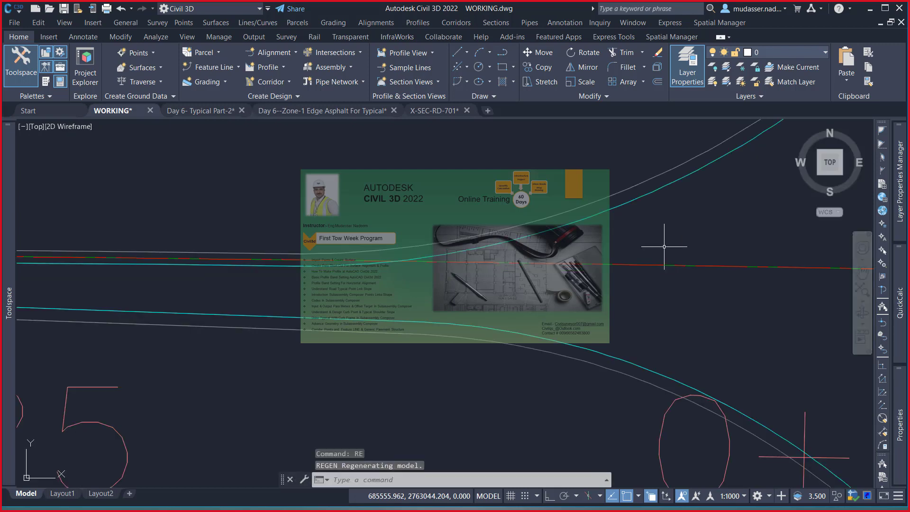
- Zoom in closely on the road ending at station 0+000
scroll(632, 273, up, 1)
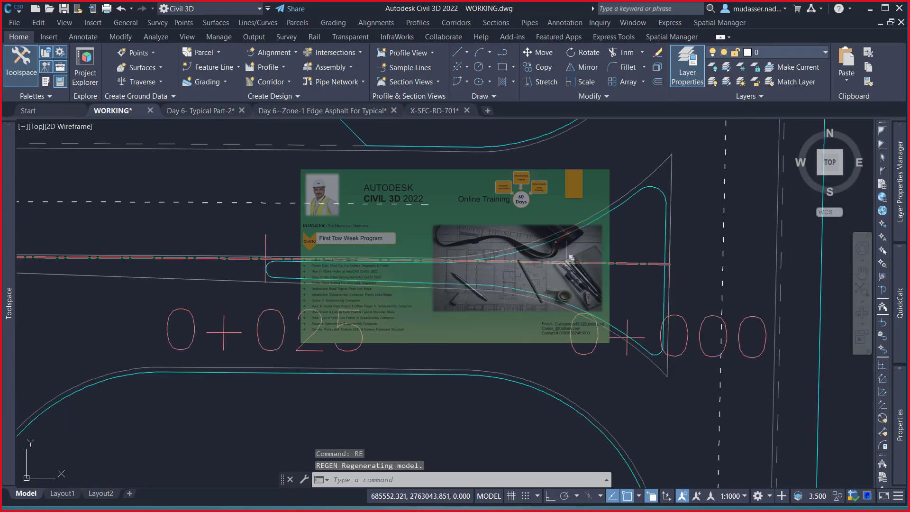
scroll(632, 273, up, 1)
scroll(631, 272, up, 1)
scroll(631, 272, up, 1)
scroll(412, 272, down, 5)
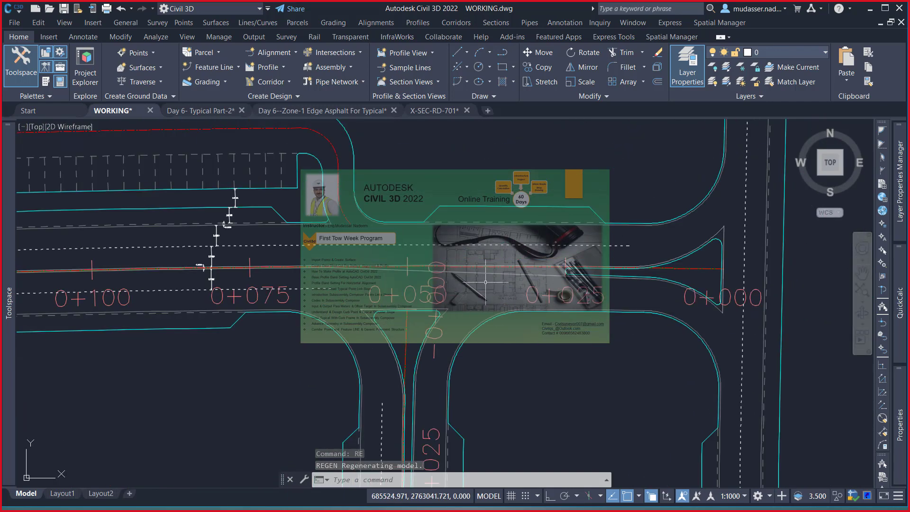
scroll(297, 269, up, 1)
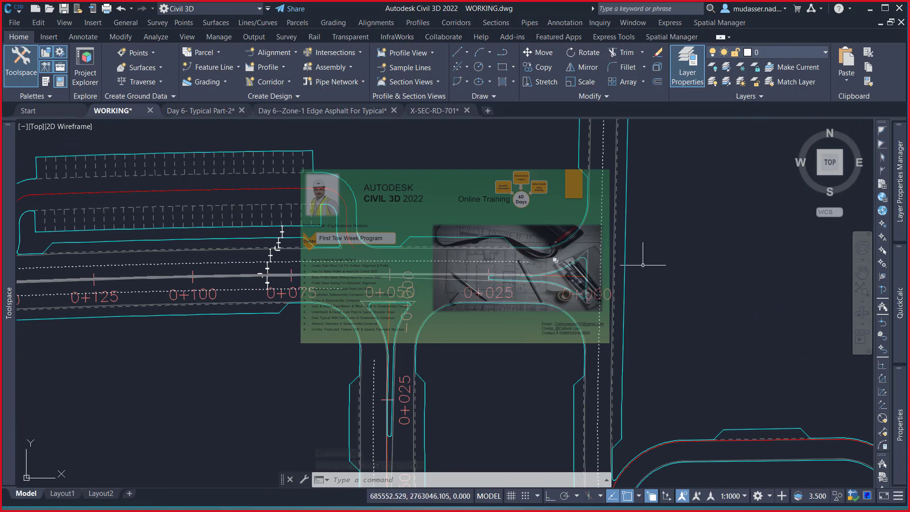
scroll(559, 273, up, 1)
scroll(538, 274, up, 2)
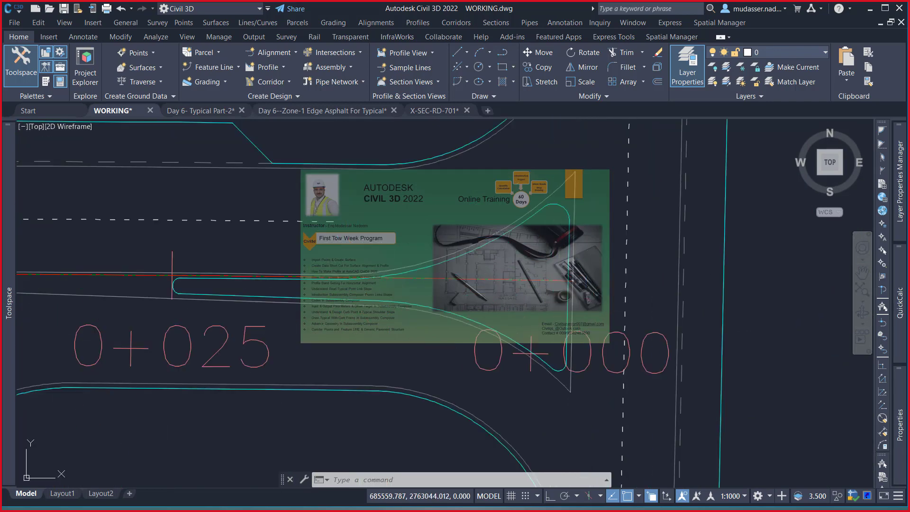
scroll(538, 274, up, 1)
- Pick the road base polyline near station 0+000 via Selection cycling and use its right-click menu
click(538, 280)
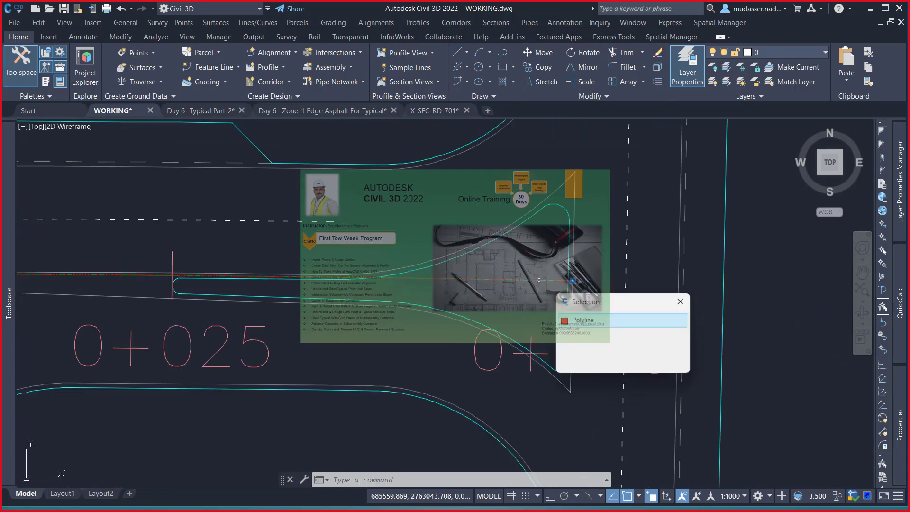
click(578, 322)
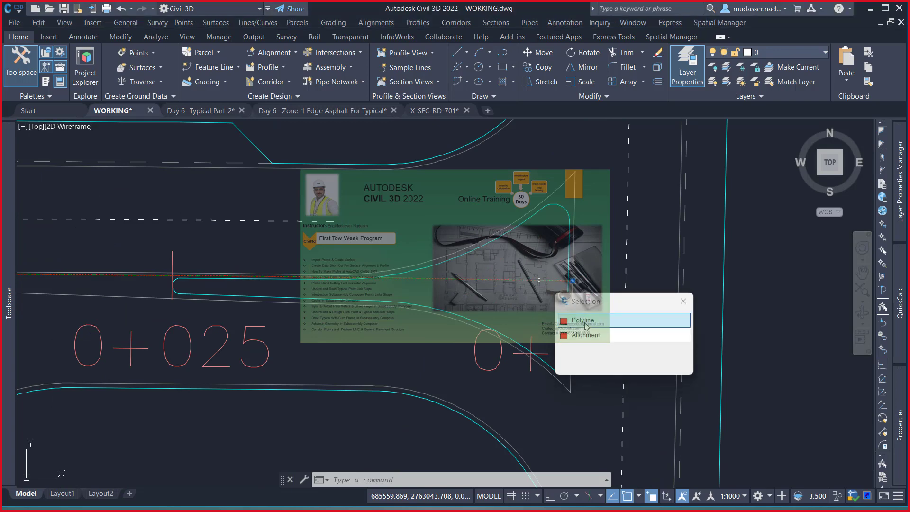
click(586, 325)
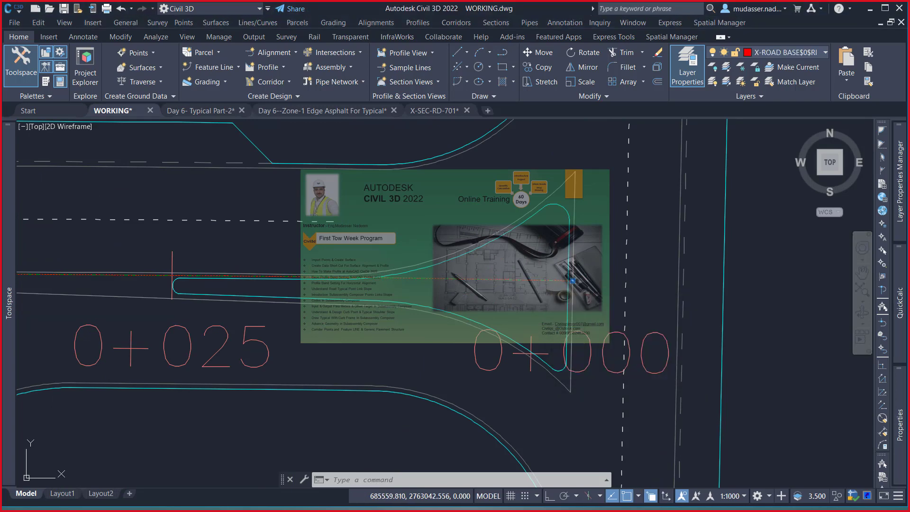
right_click(544, 300)
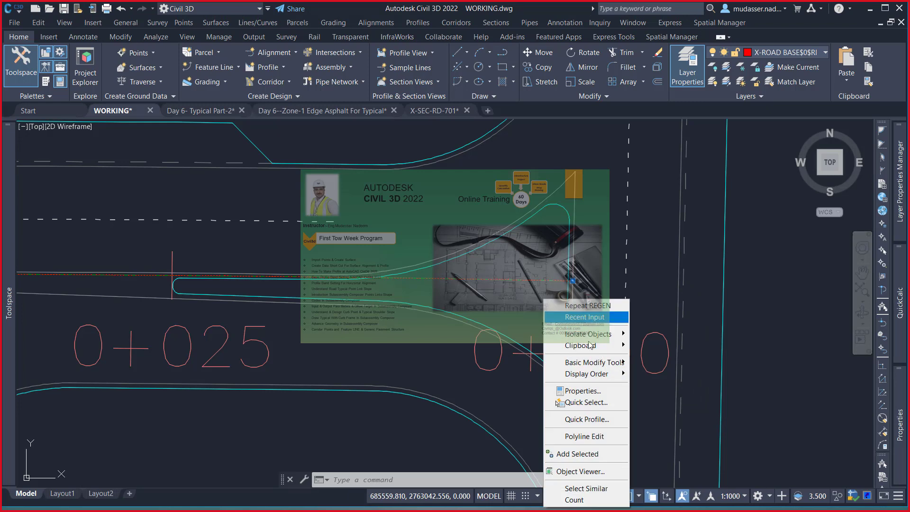
click(588, 489)
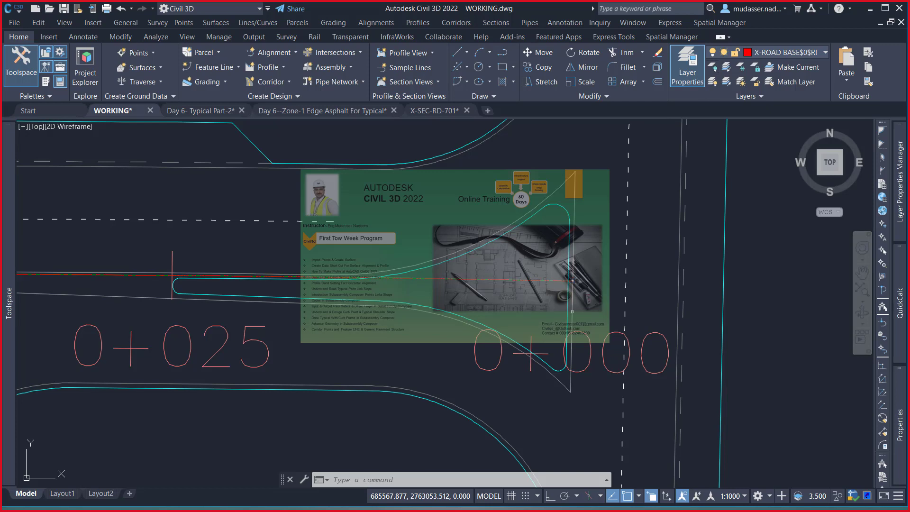
- Turn off layer X-ROAD BASE$0$RD-25R-ML by picking its polyline, then end LAYOFF
click(537, 280)
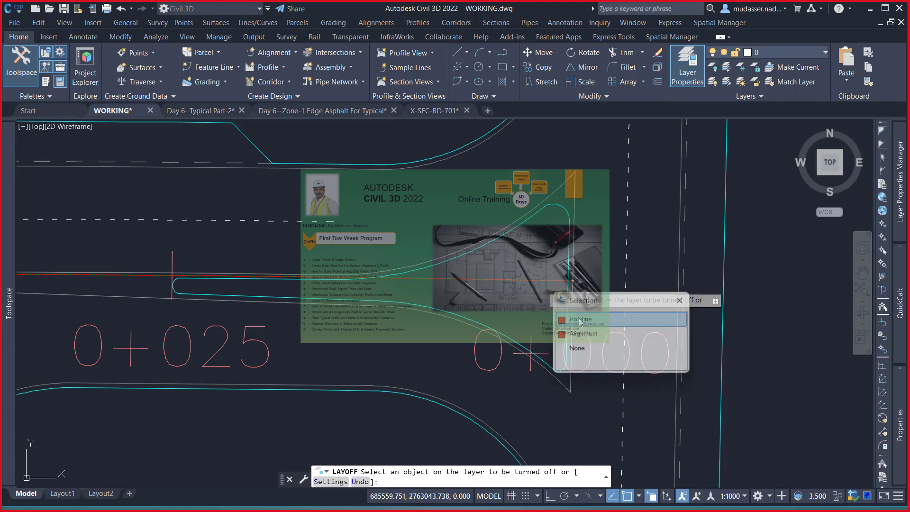
click(580, 319)
scroll(580, 322, down, 3)
scroll(580, 312, down, 2)
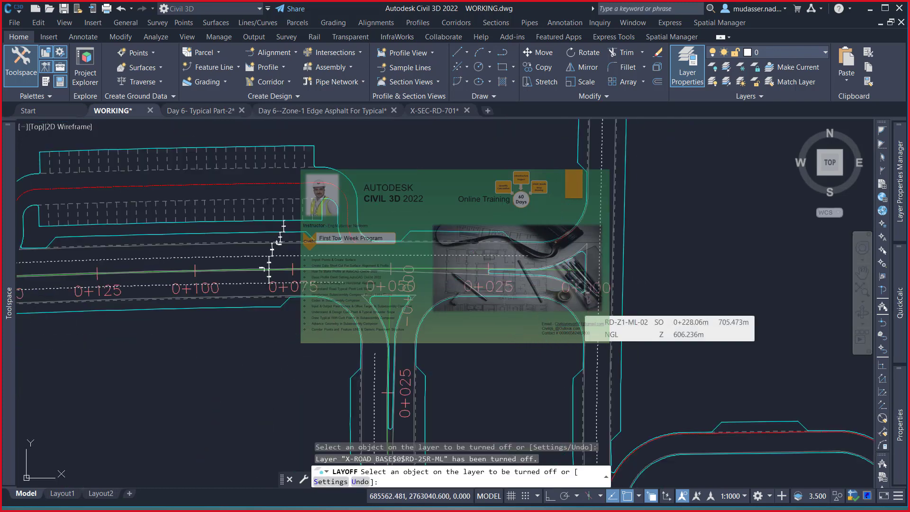
scroll(580, 311, down, 2)
scroll(616, 213, down, 2)
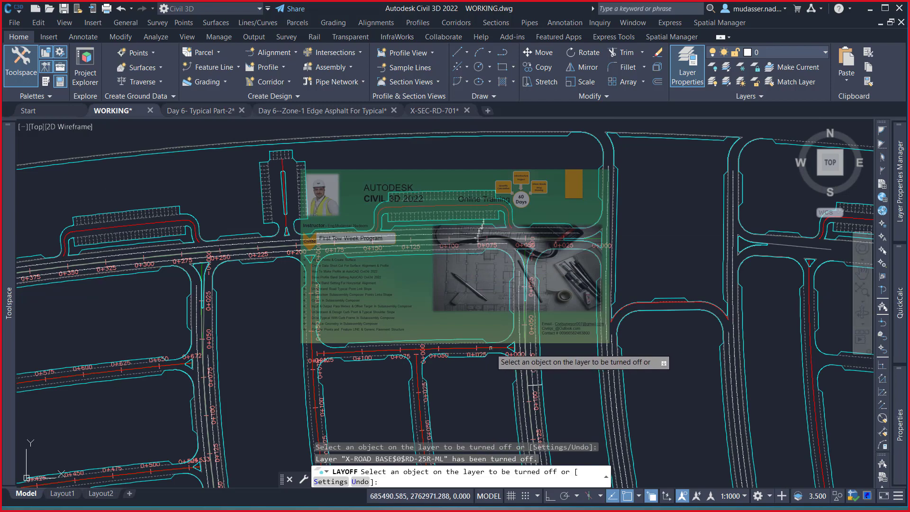
scroll(512, 356, up, 1)
scroll(511, 356, down, 2)
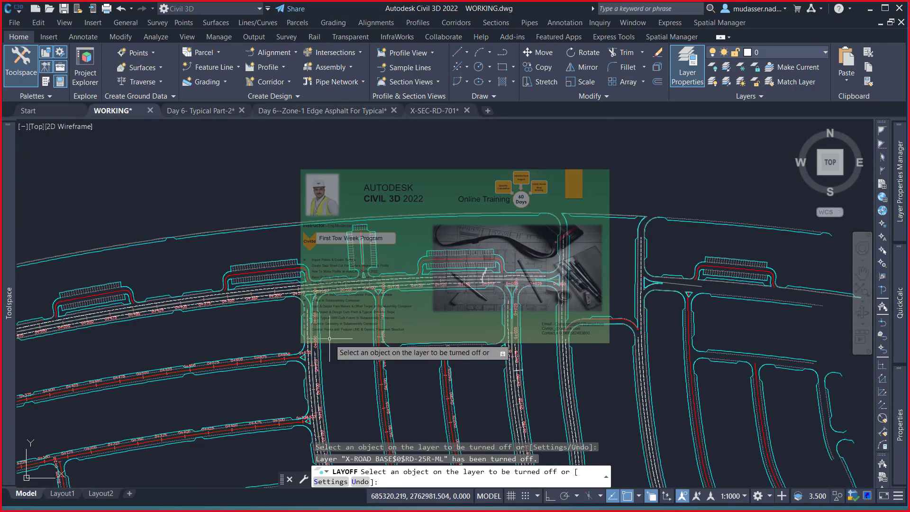
key(Escape)
scroll(269, 355, up, 4)
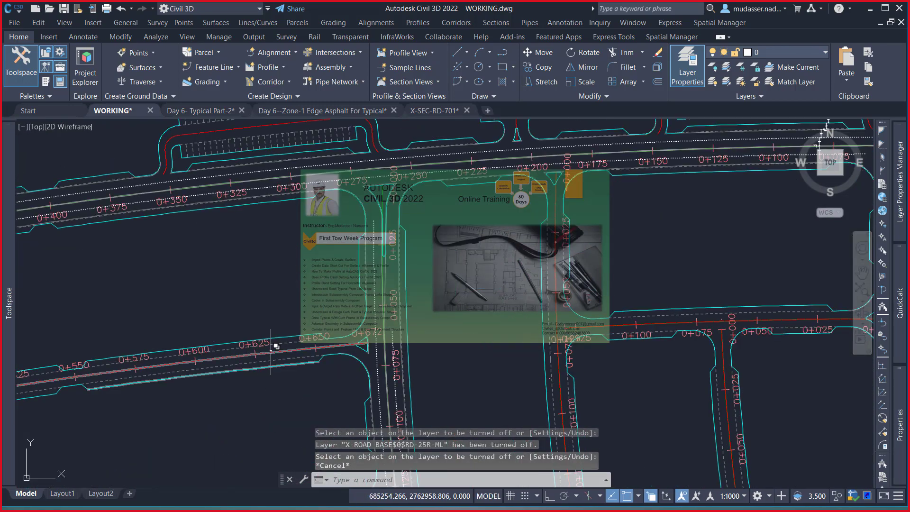
- Pick the road-base polyline near station 0+650 and check how many similar polylines exist
scroll(319, 332, up, 2)
scroll(352, 342, up, 2)
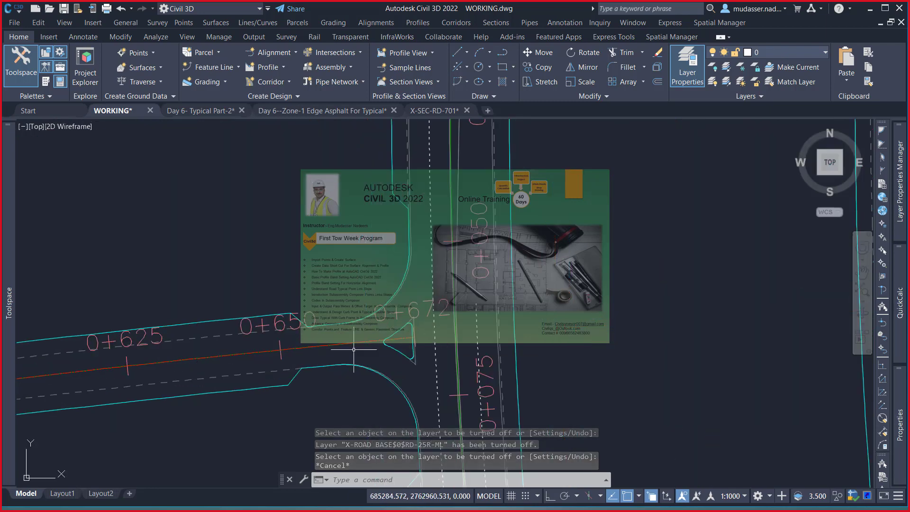
click(354, 342)
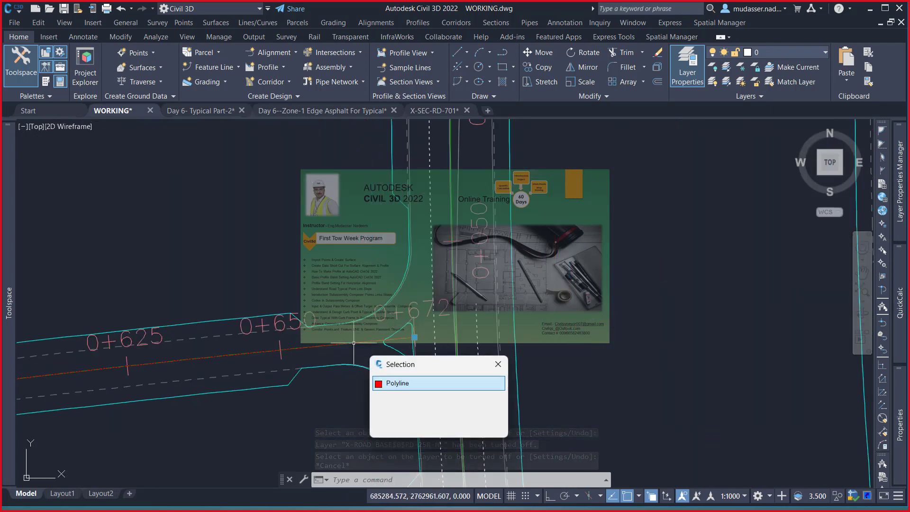
click(400, 376)
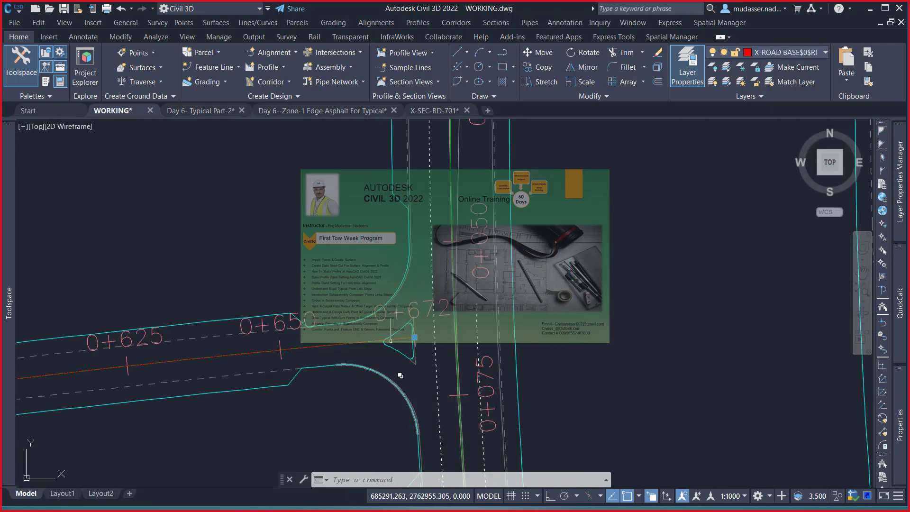
right_click(346, 254)
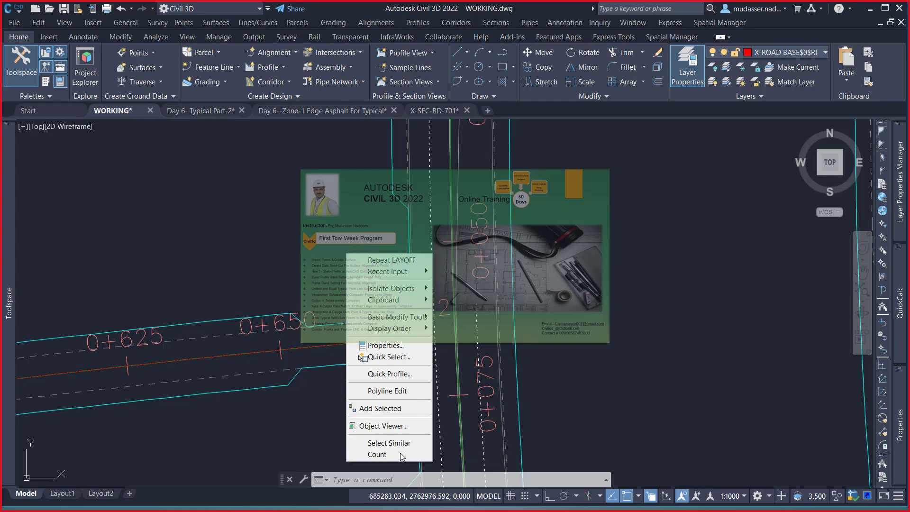
click(378, 453)
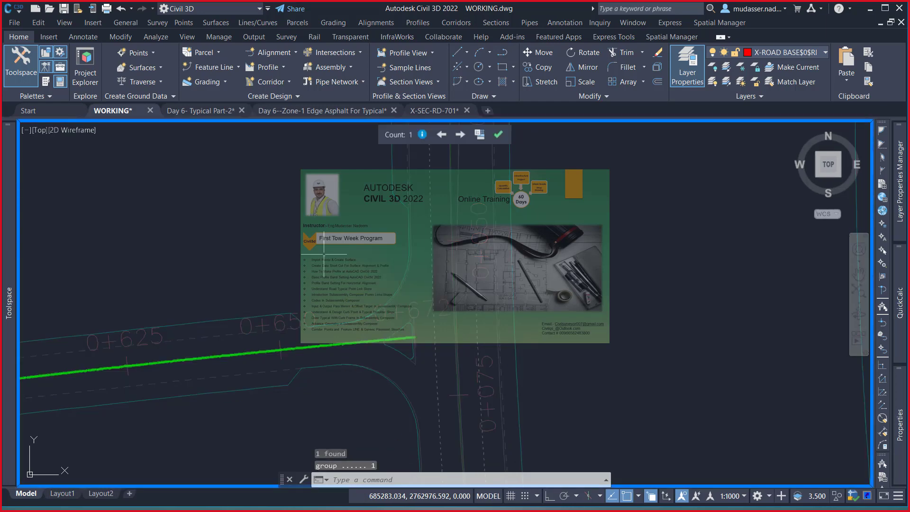
key(Escape)
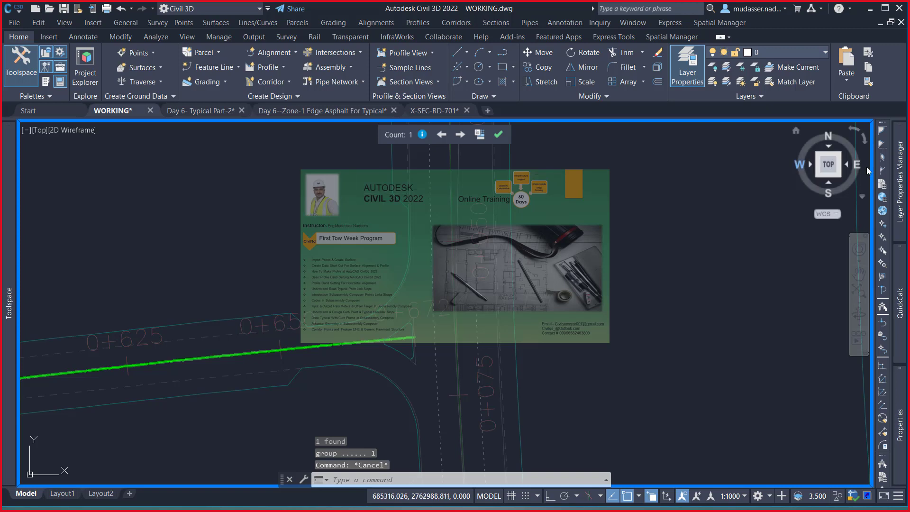
click(497, 138)
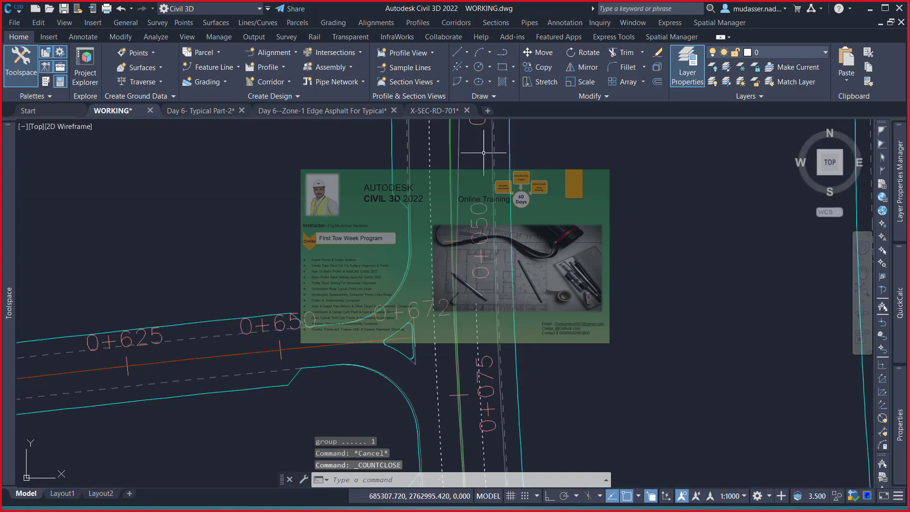
- Select all similar road-base polylines, send them to back, and save the WORKING drawing
click(345, 341)
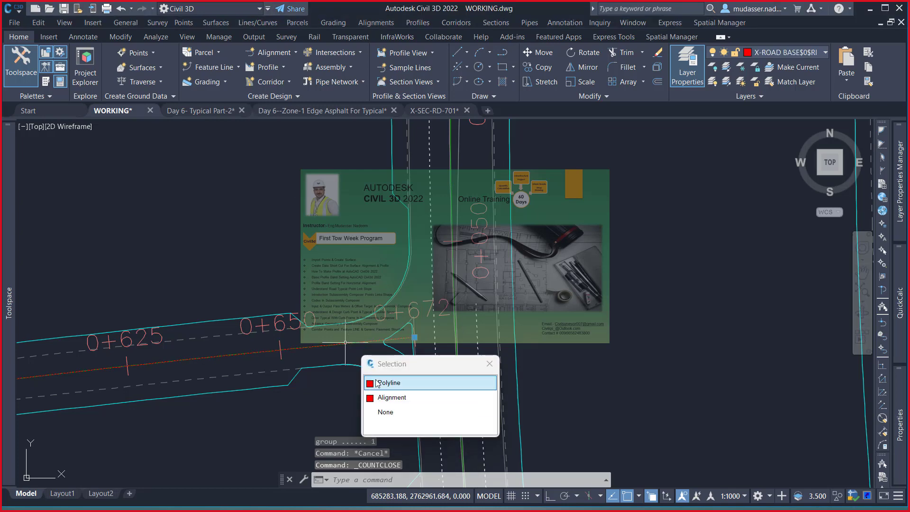
click(376, 383)
right_click(313, 455)
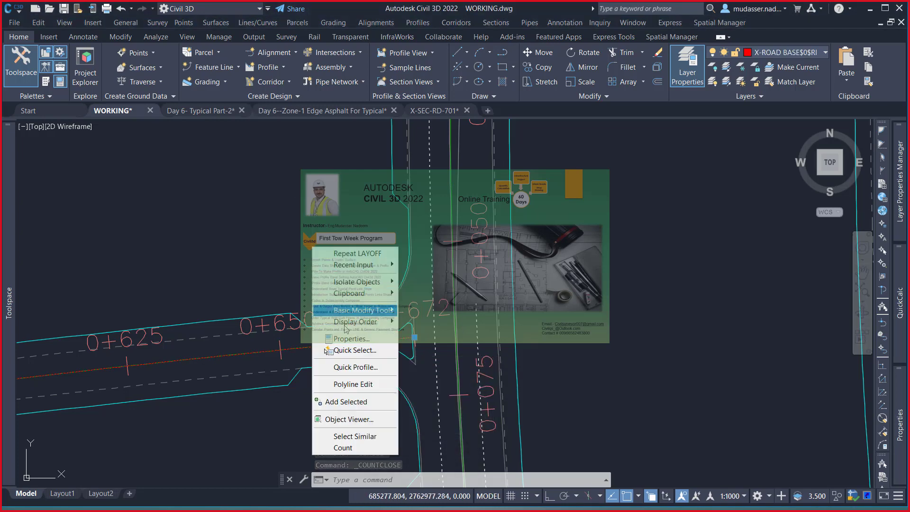
click(359, 437)
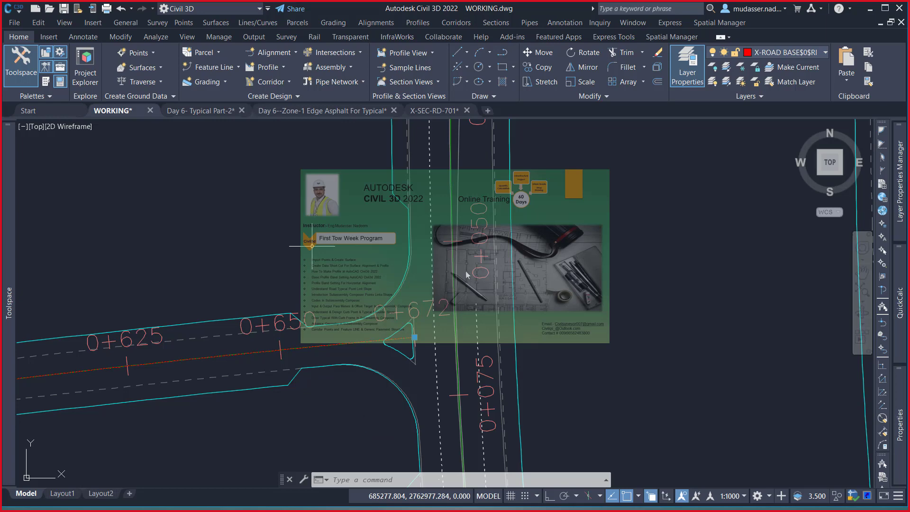
right_click(302, 172)
mouse_move(355, 246)
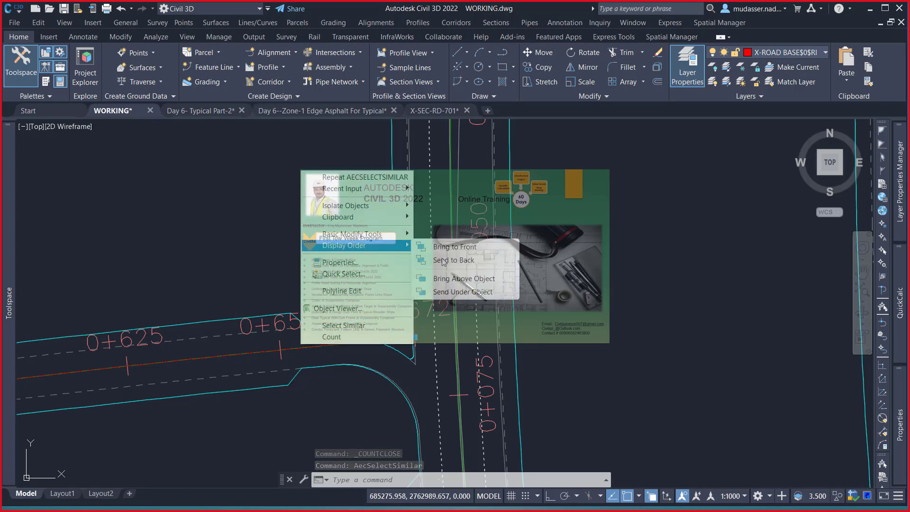
click(441, 258)
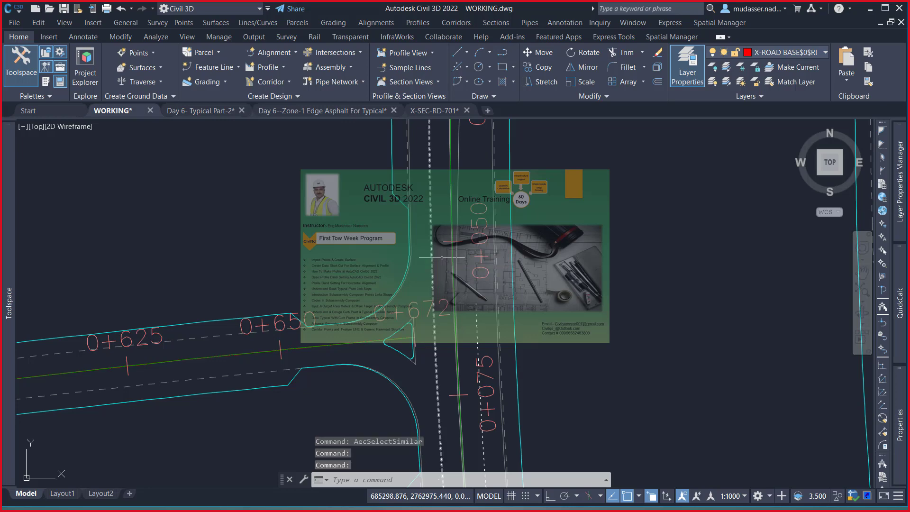
scroll(441, 257, down, 3)
scroll(427, 253, down, 3)
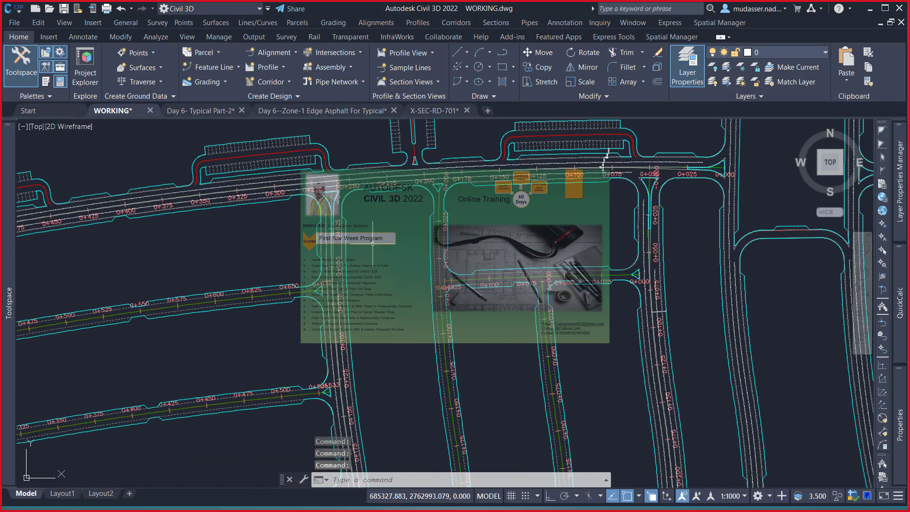
mouse_move(372, 243)
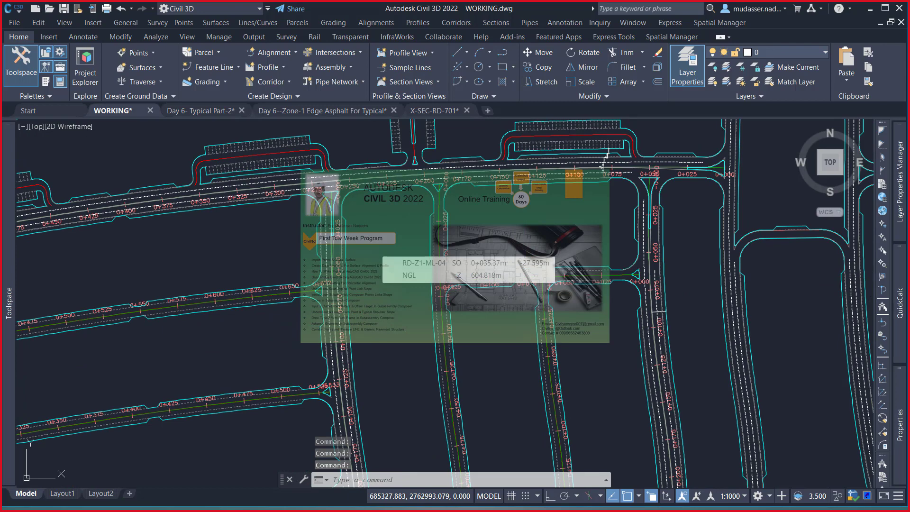
key(ctrl+s)
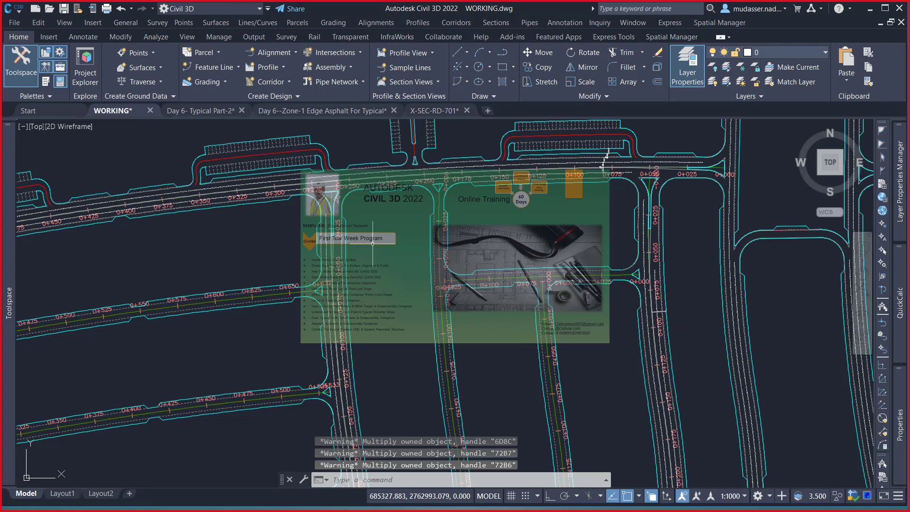
middle_drag(570, 171, 517, 199)
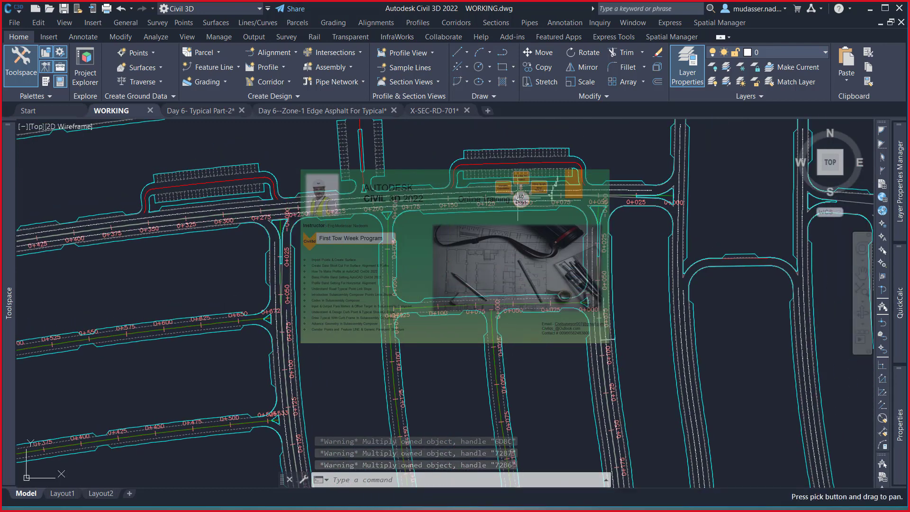
- Keep the changes in Day 6- Typical Part-2, then return to the X-SEC-RD-701 drawing
click(214, 111)
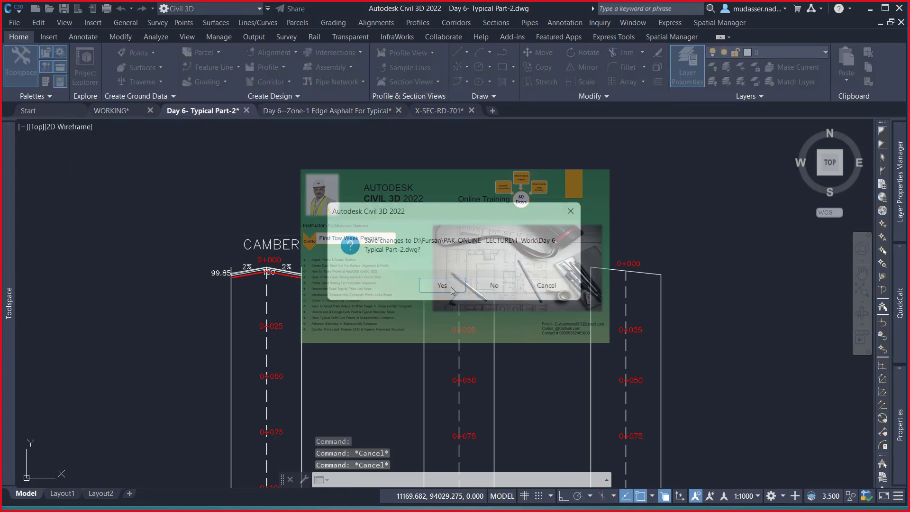
click(452, 290)
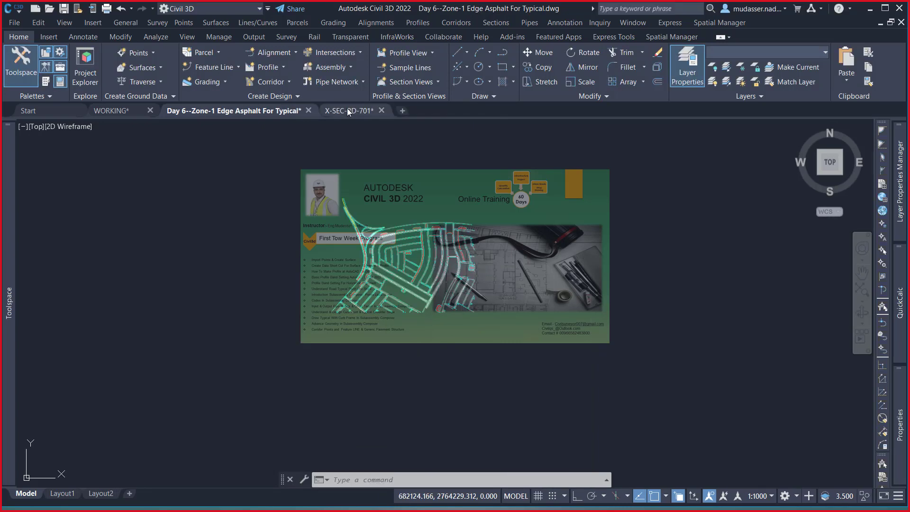
click(349, 111)
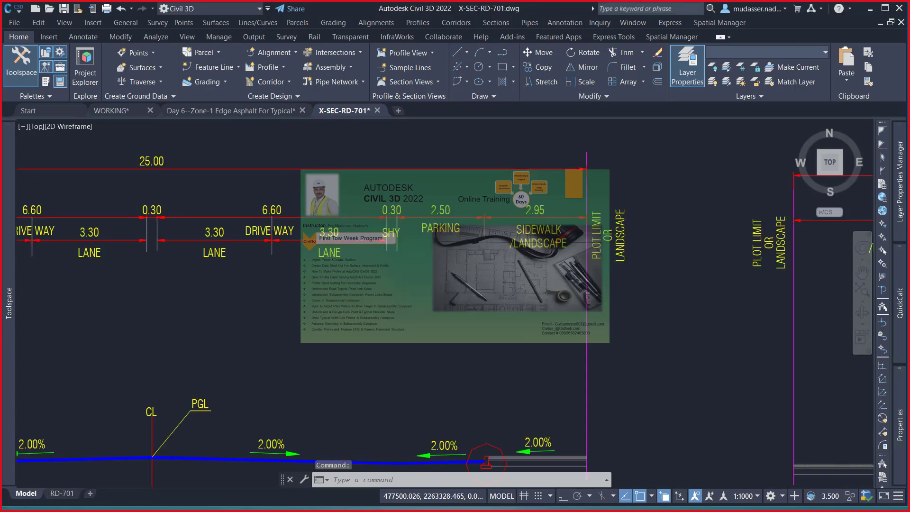
scroll(226, 203, down, 4)
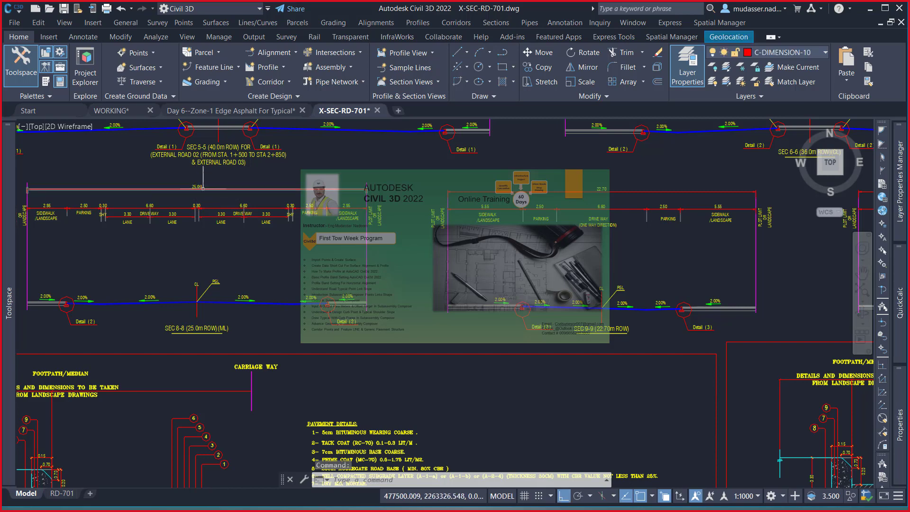
scroll(197, 187, up, 2)
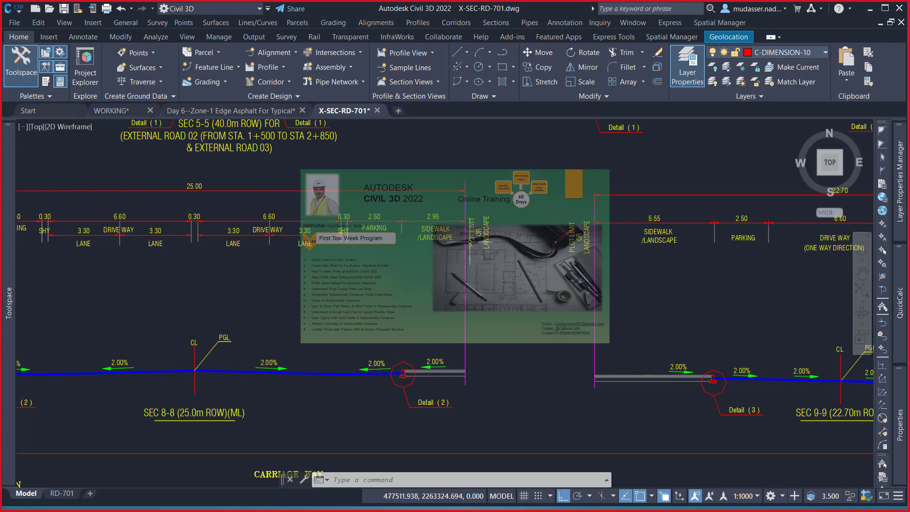
- Inspect the SEC 5-5 and SEC 8-8 cross-sections, including SEC 8-8's right end
middle_drag(429, 234, 489, 237)
scroll(520, 241, down, 2)
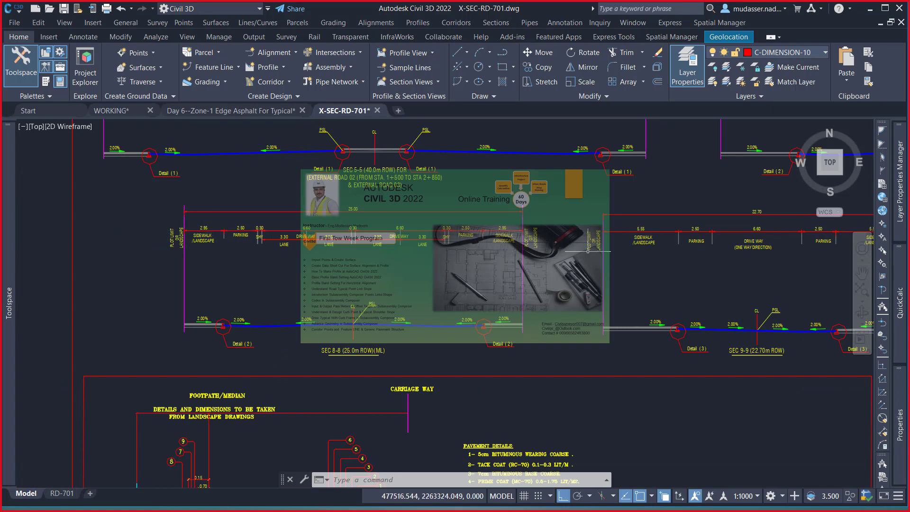
scroll(426, 244, up, 2)
scroll(488, 252, up, 2)
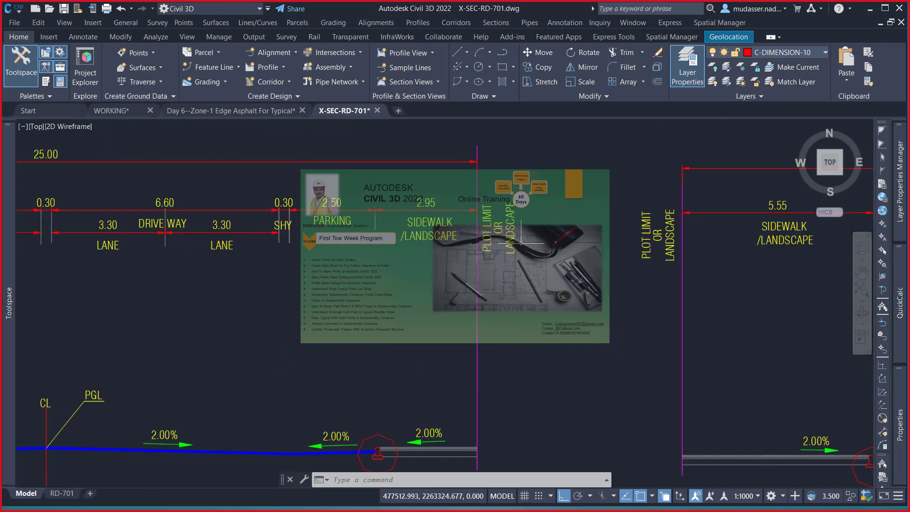
scroll(493, 232, down, 2)
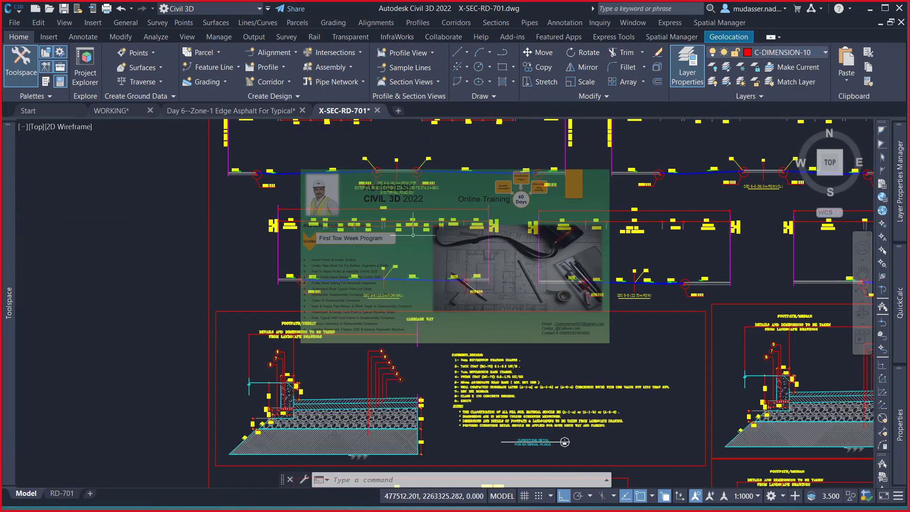
middle_drag(412, 234, 399, 255)
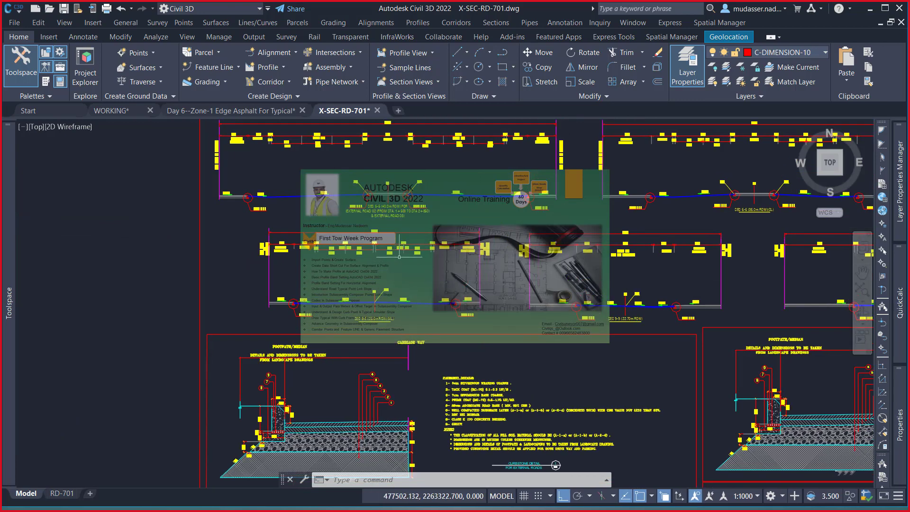
scroll(360, 316, up, 3)
scroll(360, 316, up, 3)
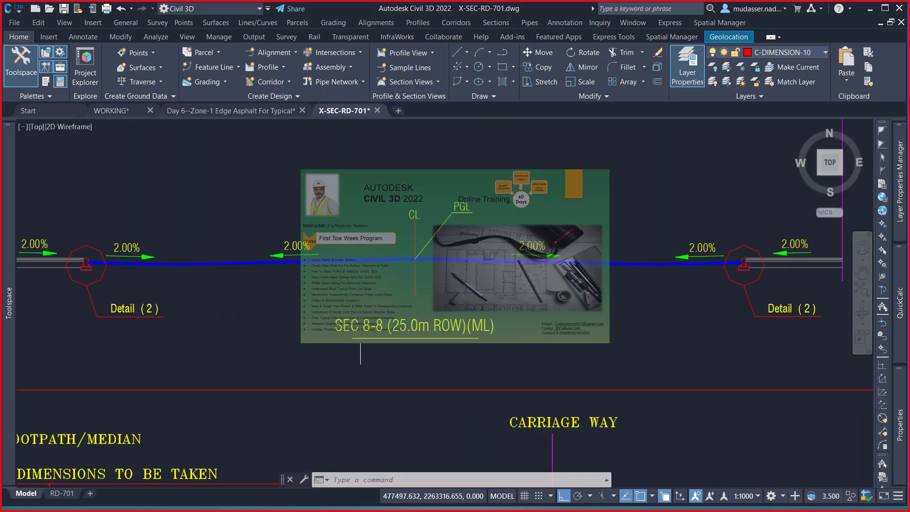
middle_drag(358, 337, 308, 303)
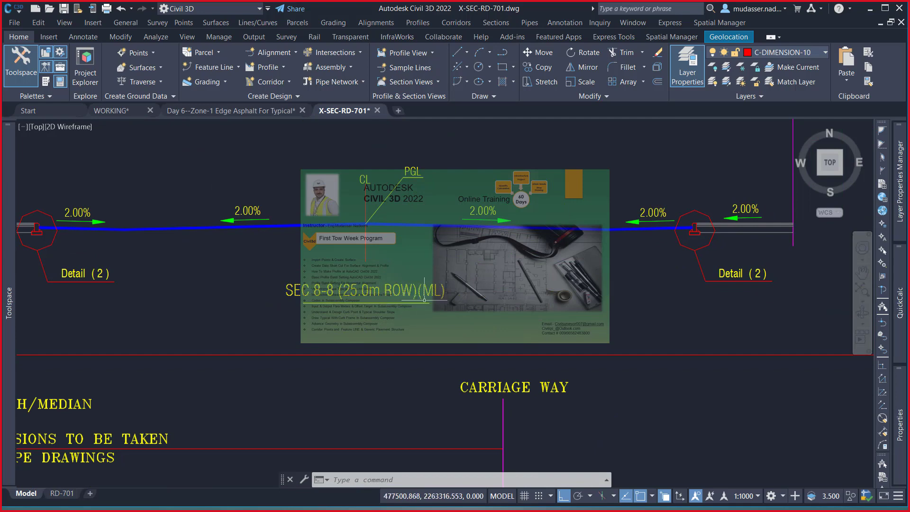
middle_drag(424, 300, 298, 288)
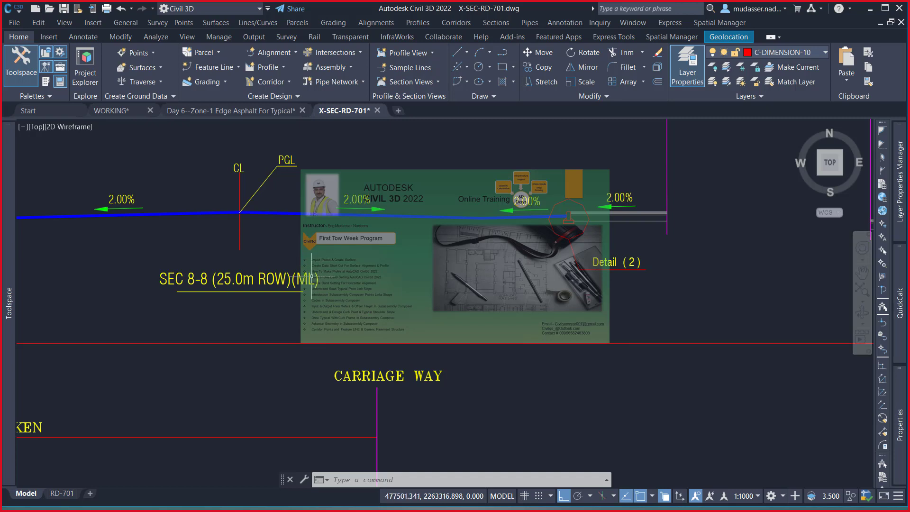
scroll(372, 276, down, 5)
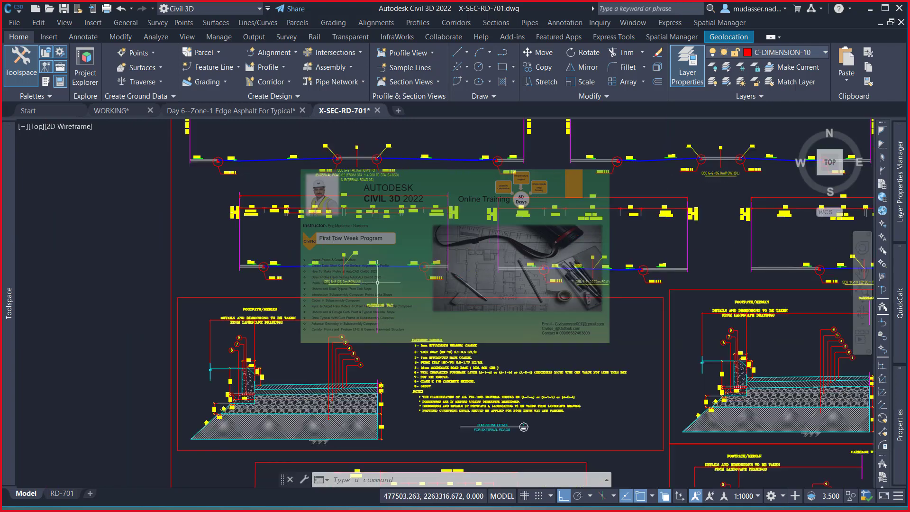
scroll(372, 276, up, 3)
scroll(360, 282, up, 2)
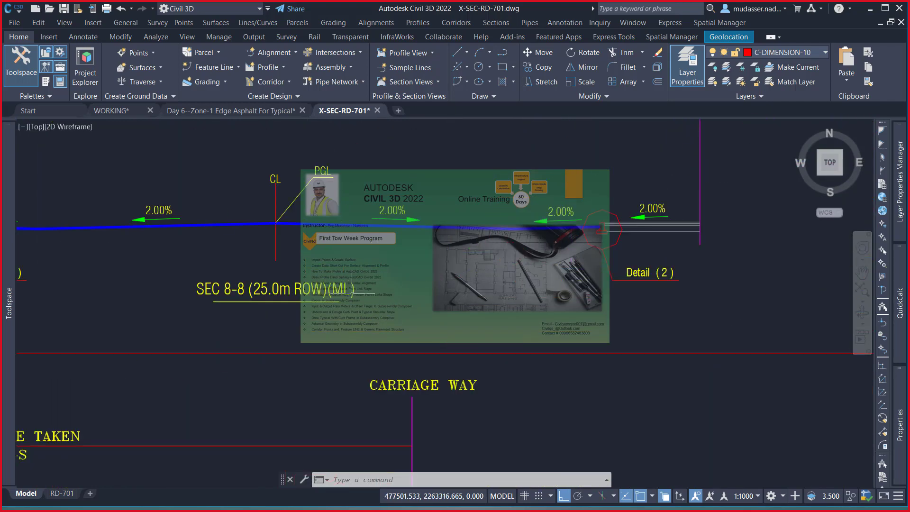
scroll(343, 289, down, 5)
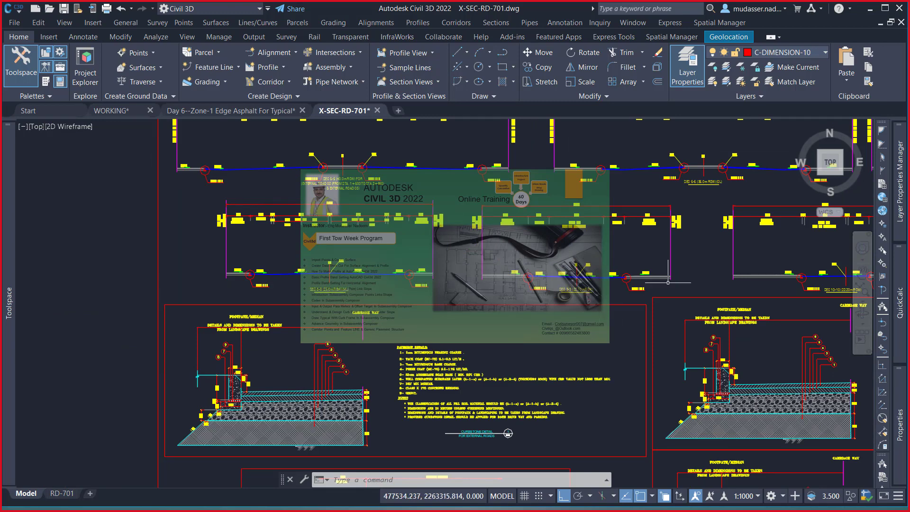
scroll(583, 290, up, 3)
scroll(572, 283, up, 3)
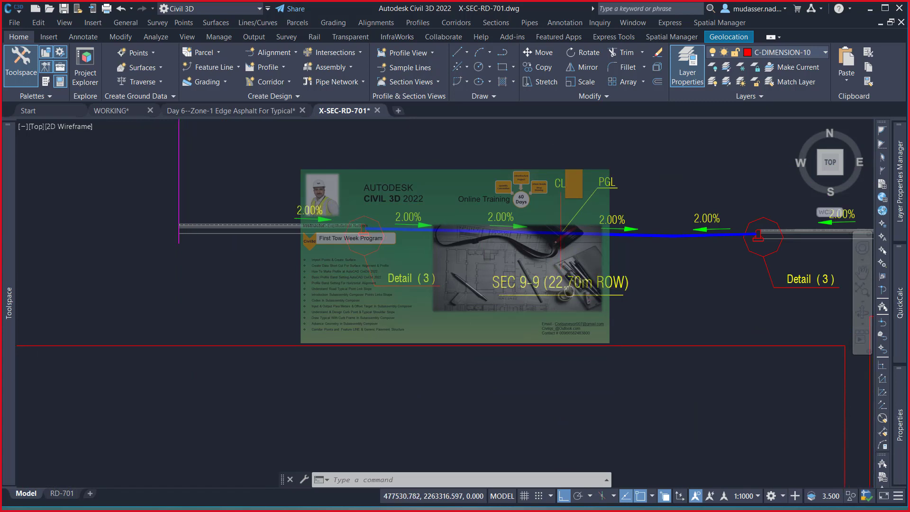
- Review SEC 9-9, the FOOTPATH/MEDIAN notes and SEC 10-10, ending back on SEC 8-8
middle_drag(621, 289, 483, 297)
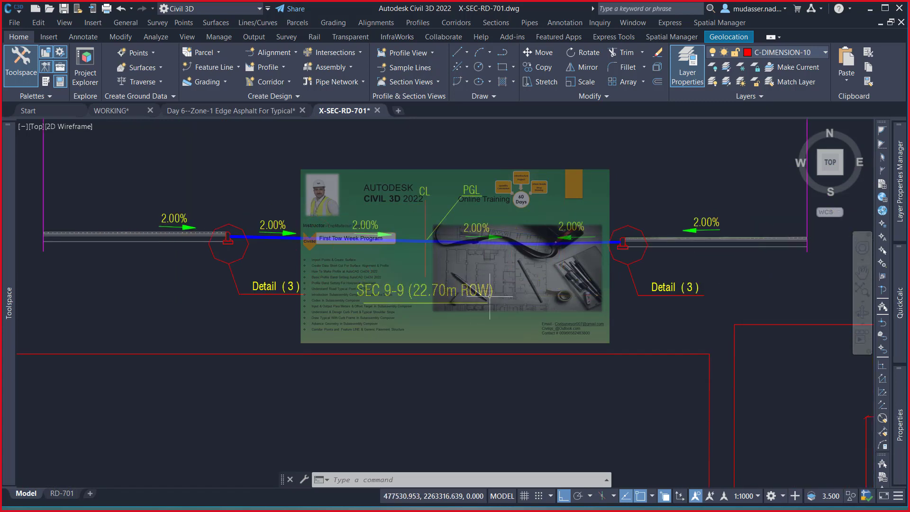
scroll(489, 294, down, 3)
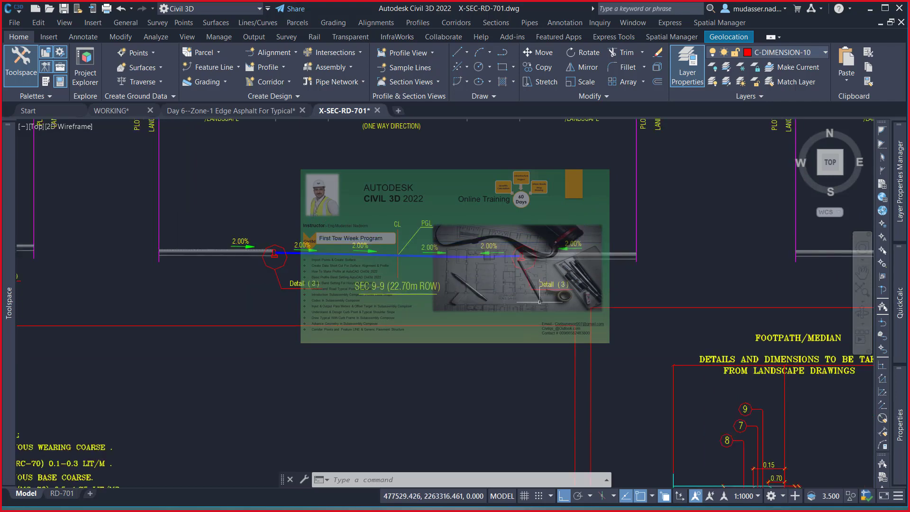
middle_drag(488, 294, 303, 332)
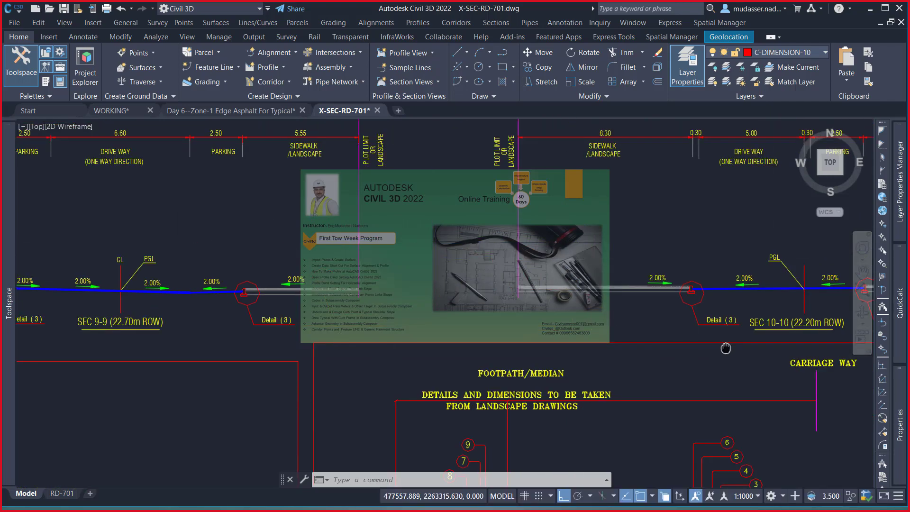
middle_drag(782, 321, 611, 334)
scroll(611, 334, down, 3)
scroll(612, 334, down, 3)
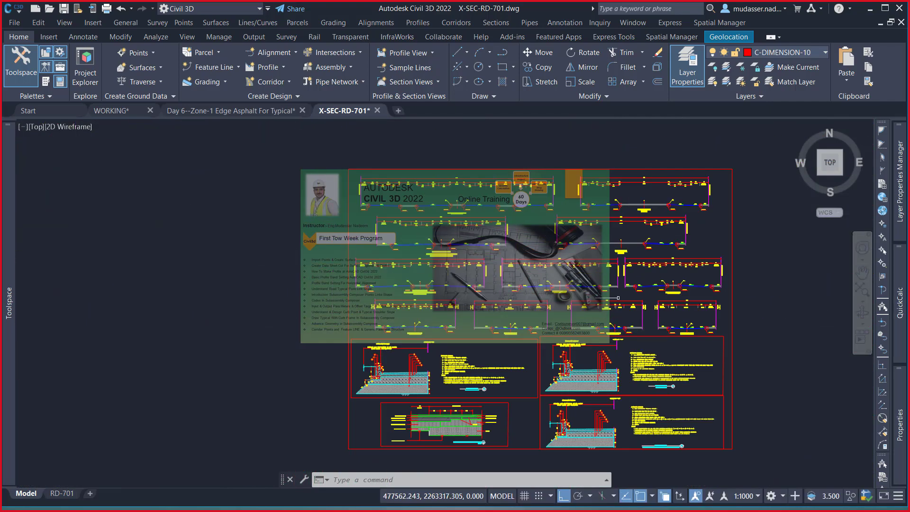
scroll(446, 245, up, 5)
scroll(458, 283, up, 2)
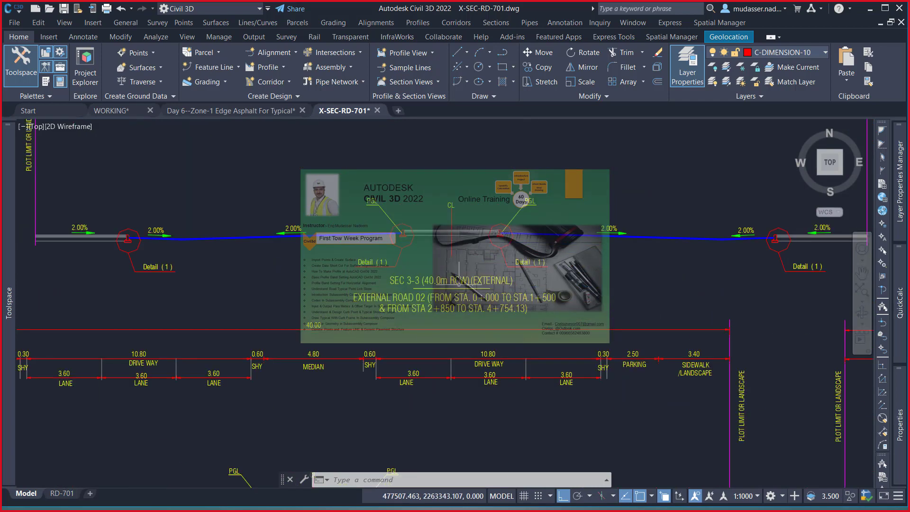
scroll(448, 366, down, 3)
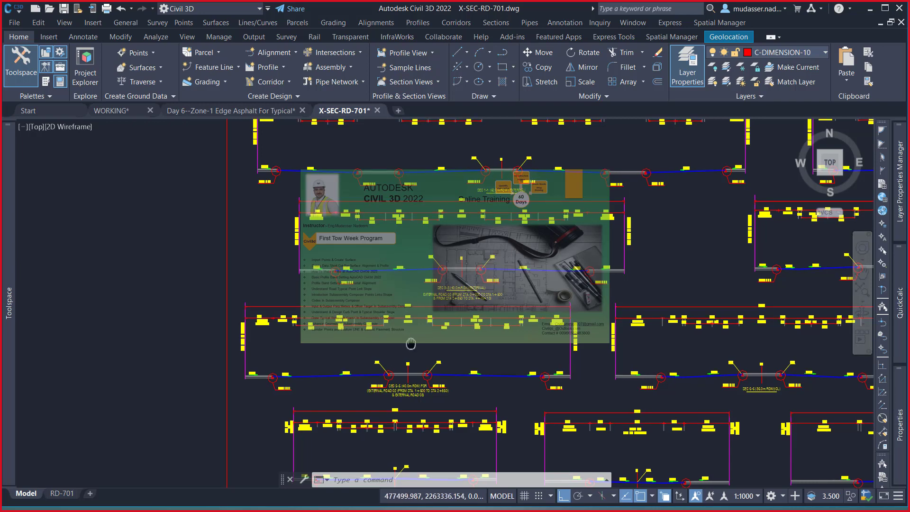
middle_drag(403, 338, 413, 343)
scroll(414, 342, down, 1)
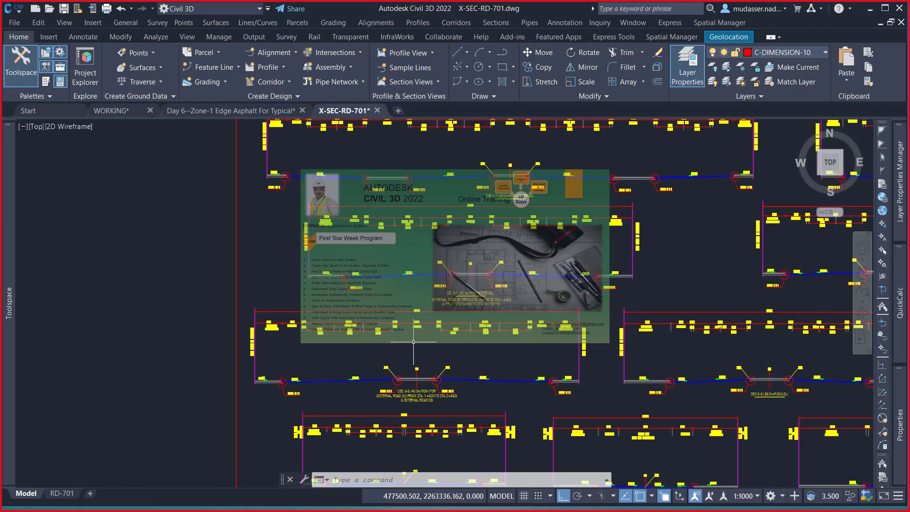
scroll(442, 376, up, 4)
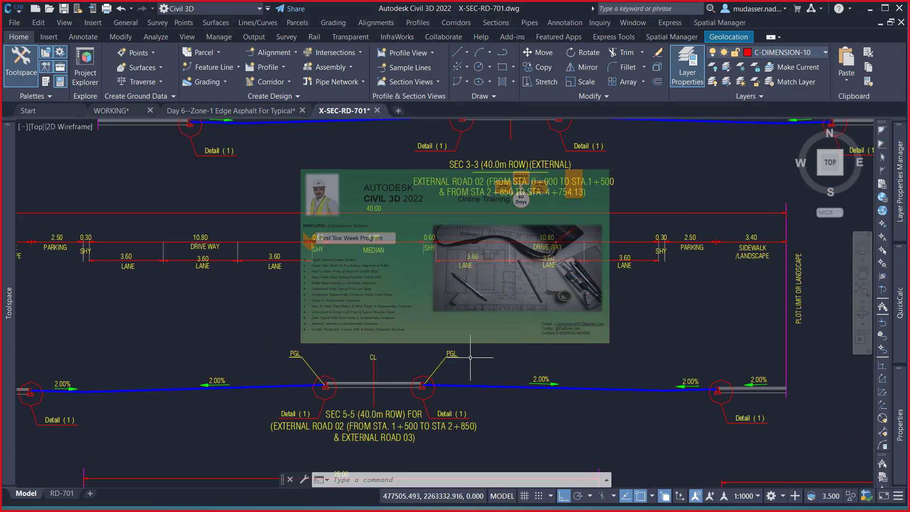
scroll(392, 311, down, 4)
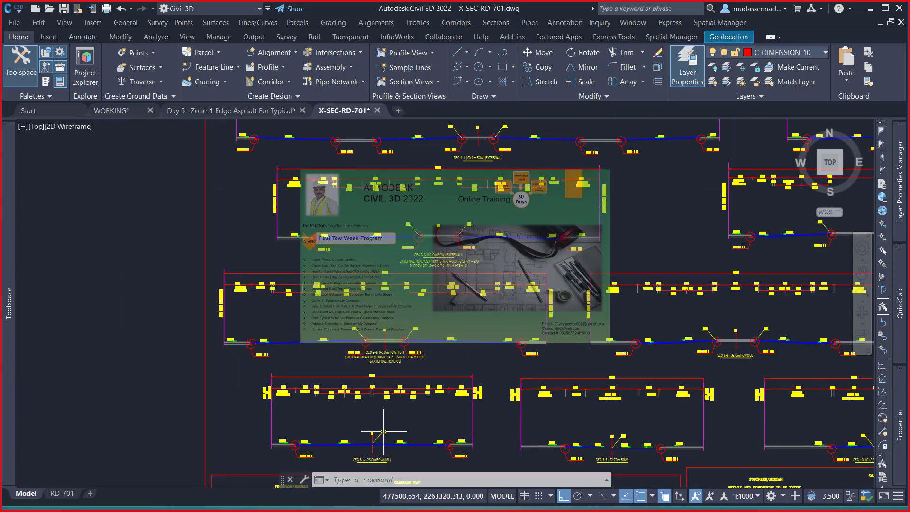
scroll(384, 431, up, 2)
scroll(407, 434, up, 2)
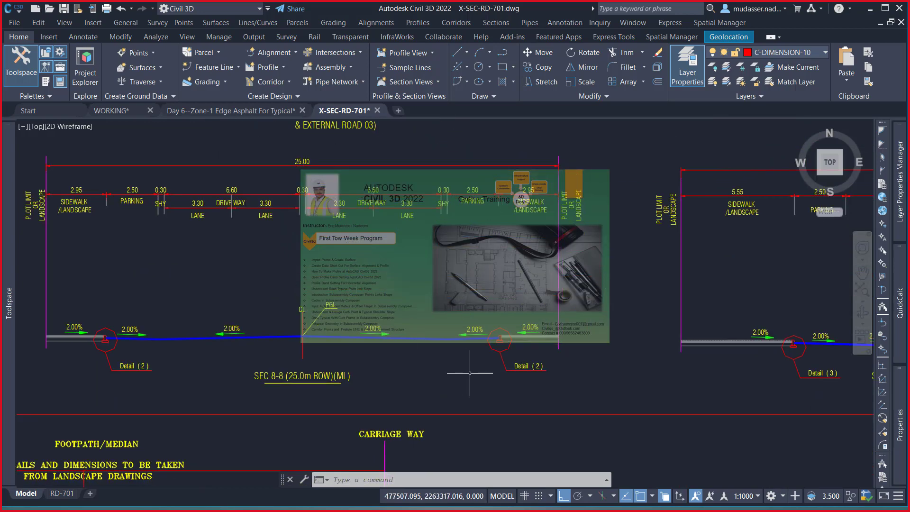
scroll(469, 373, up, 2)
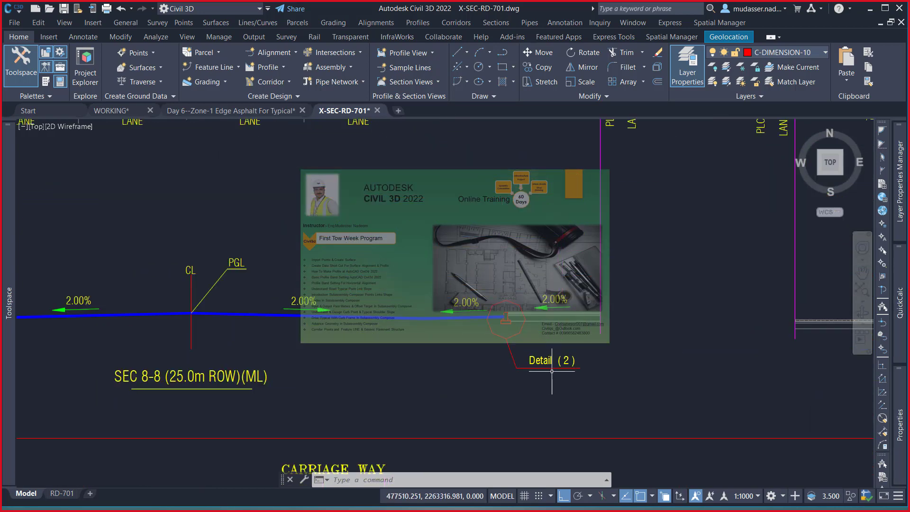
text(re)
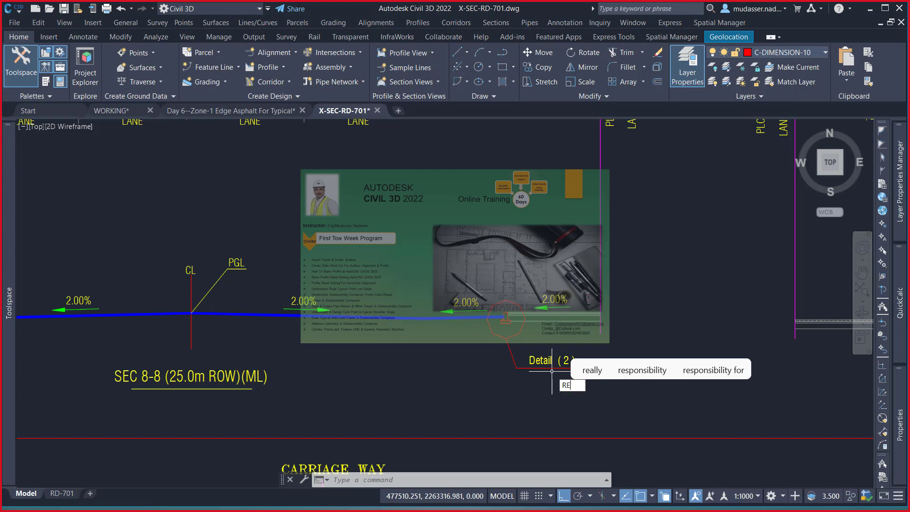
key(Return)
scroll(509, 331, up, 3)
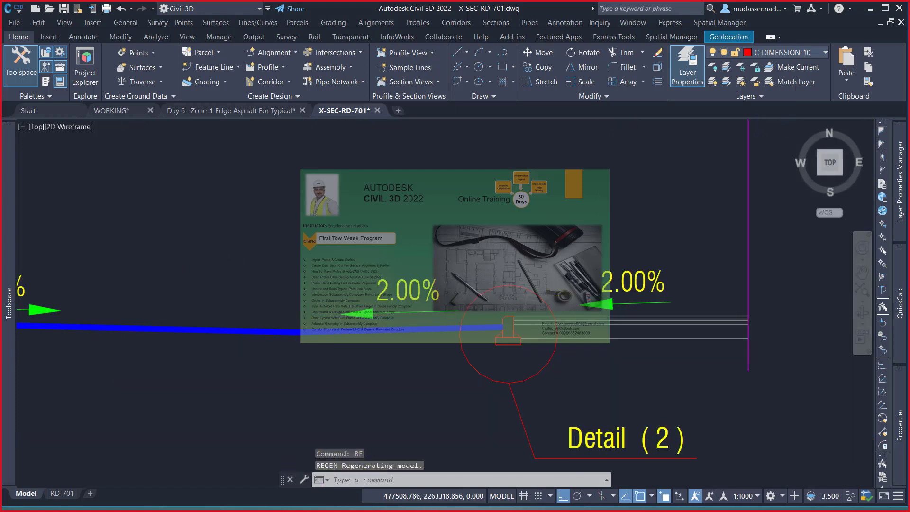
scroll(509, 331, up, 1)
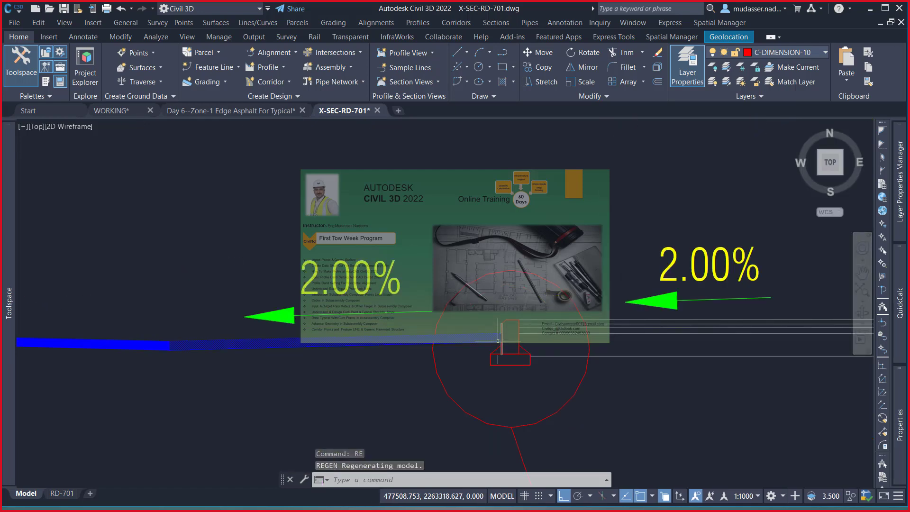
scroll(497, 326, down, 3)
scroll(499, 325, down, 2)
scroll(500, 323, down, 2)
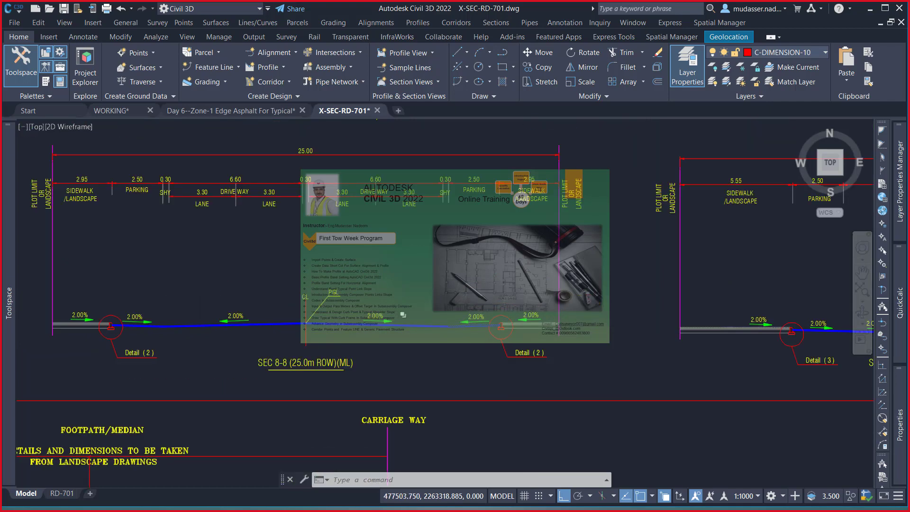
scroll(300, 322, up, 2)
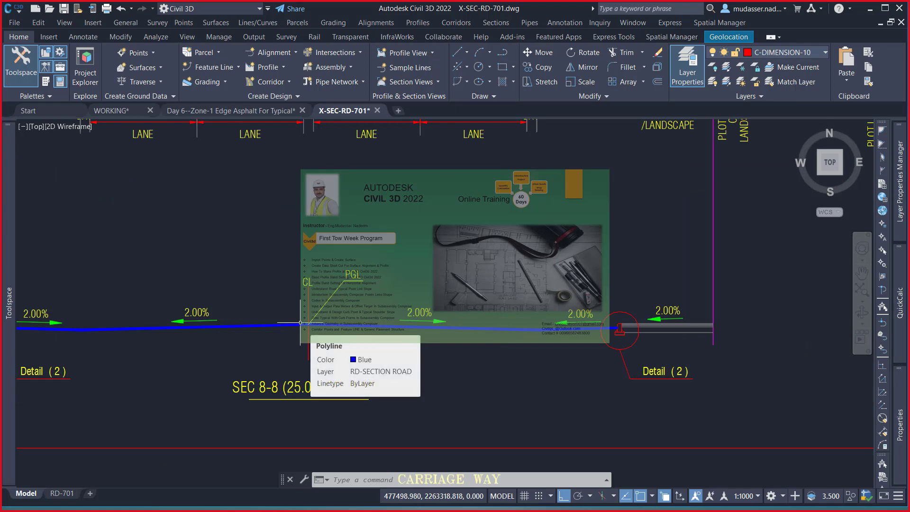
scroll(301, 320, up, 2)
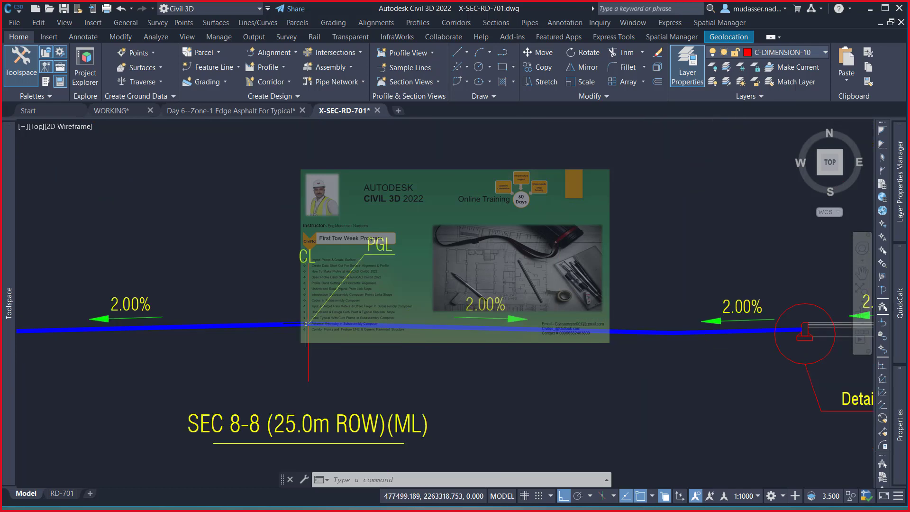
scroll(305, 315, down, 3)
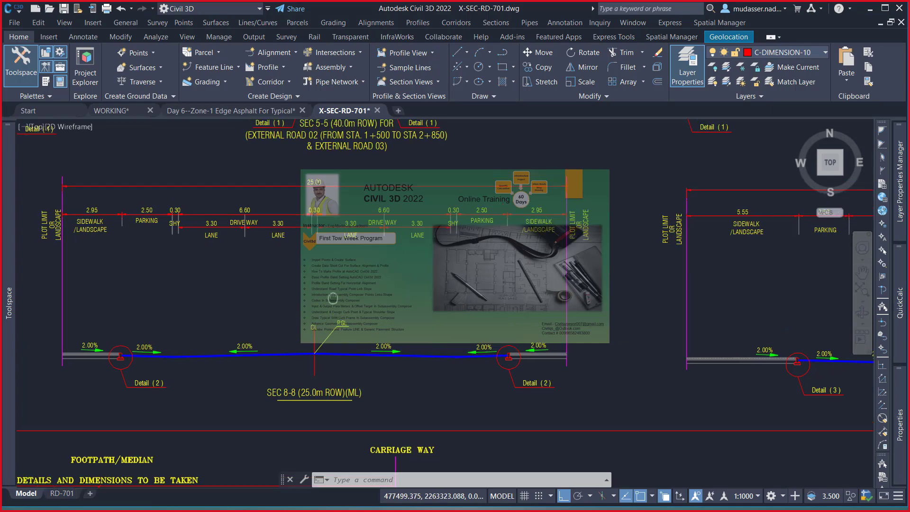
scroll(330, 267, down, 1)
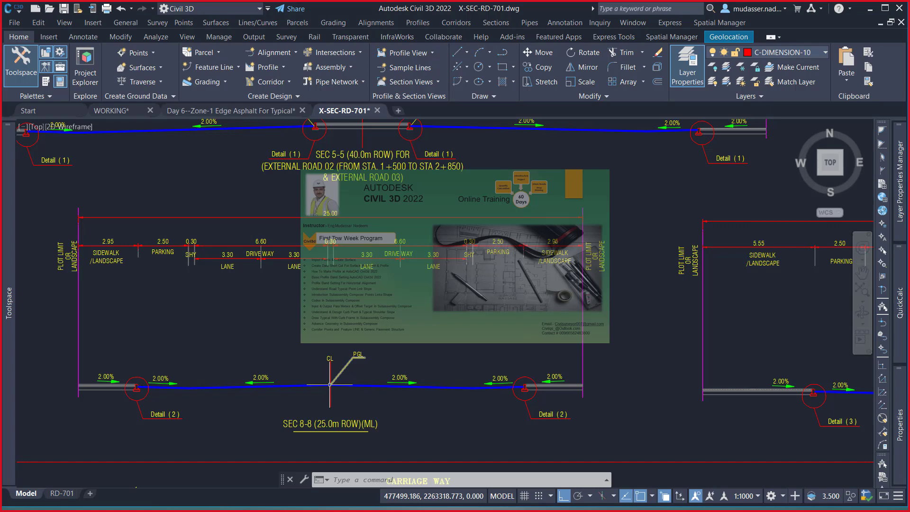
scroll(329, 383, up, 4)
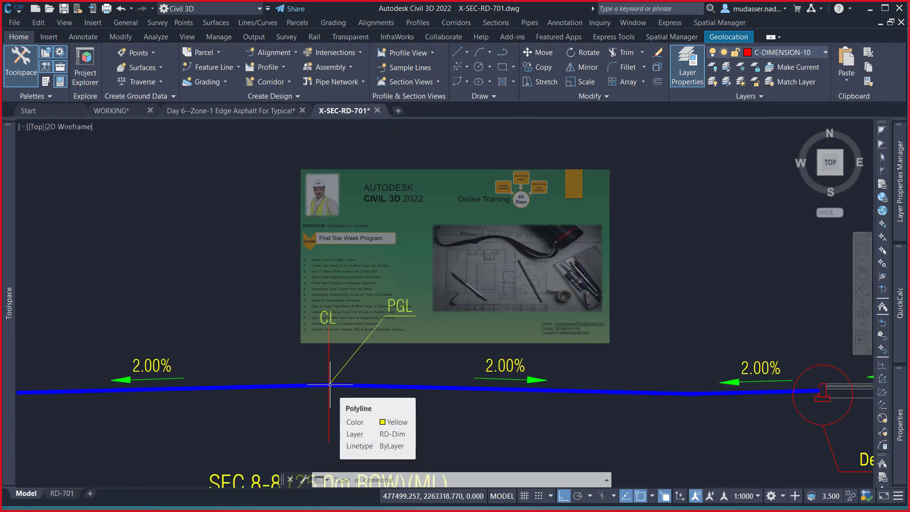
scroll(324, 363, down, 4)
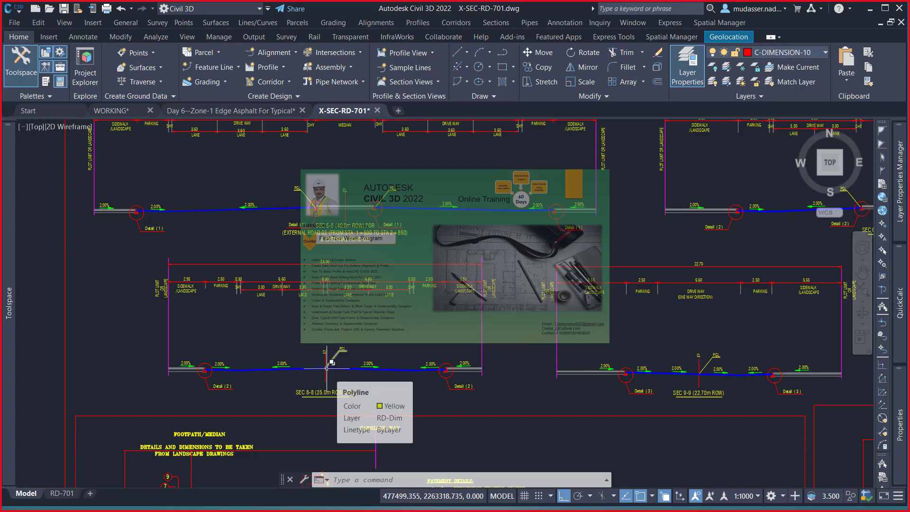
scroll(326, 367, up, 4)
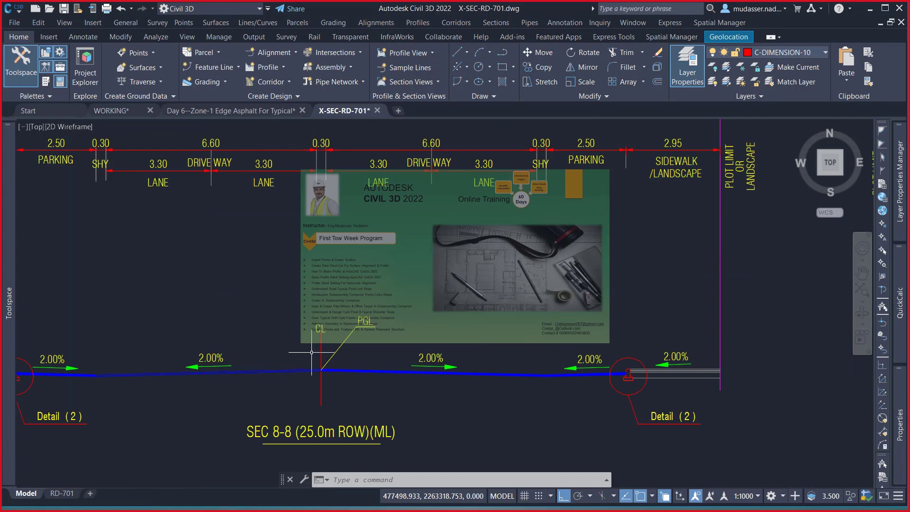
scroll(311, 371, down, 2)
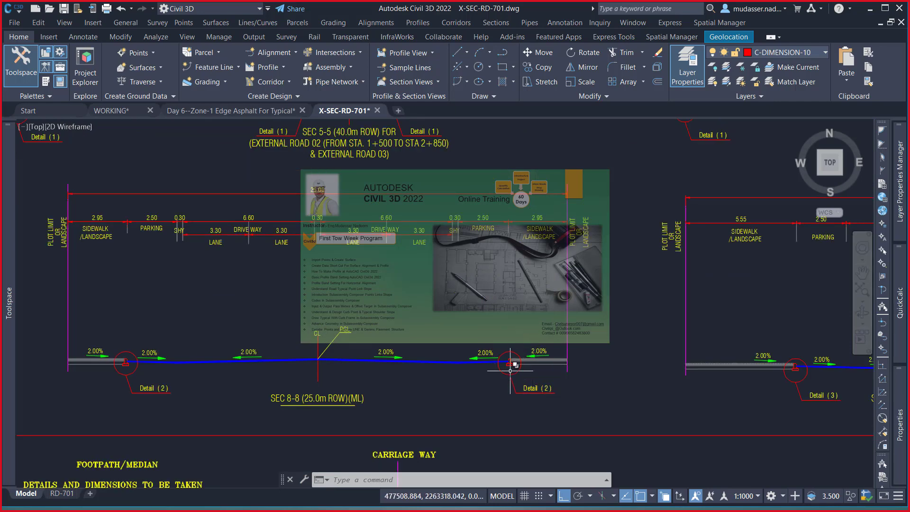
scroll(510, 364, up, 2)
scroll(506, 362, up, 3)
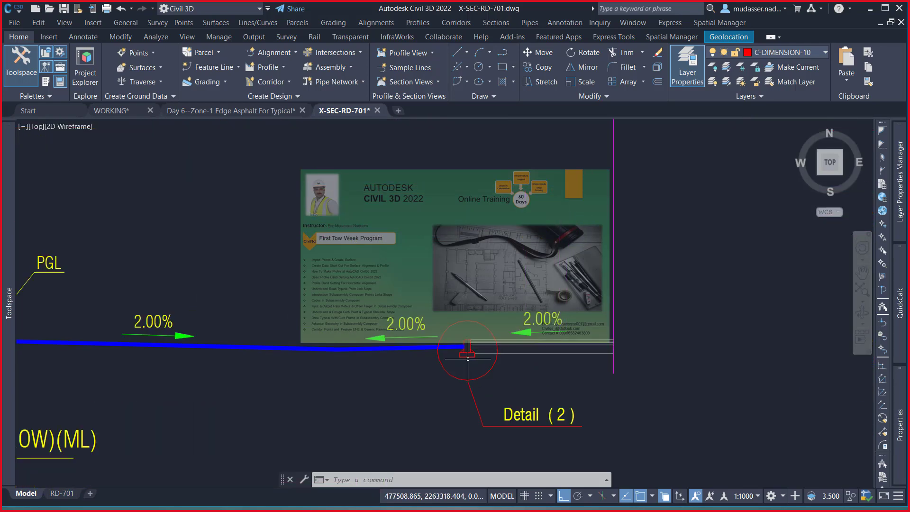
scroll(465, 351, up, 5)
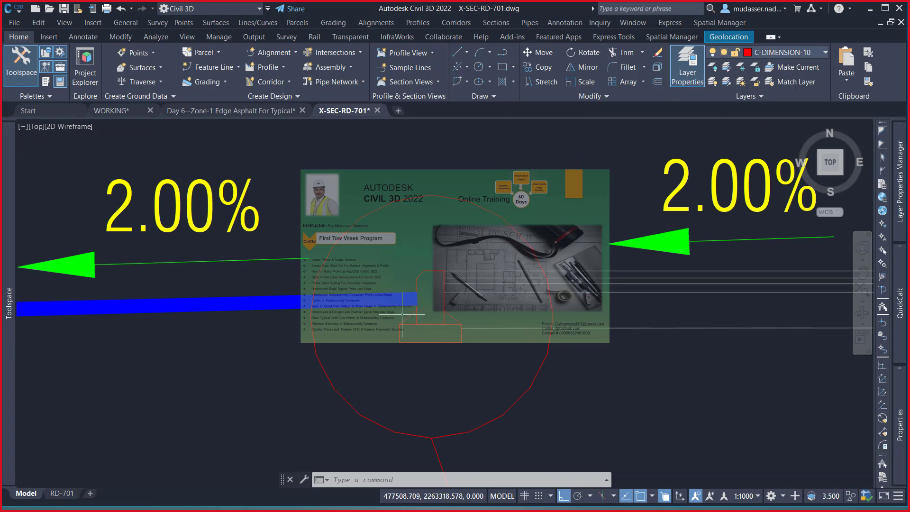
scroll(421, 275, up, 2)
scroll(429, 276, down, 2)
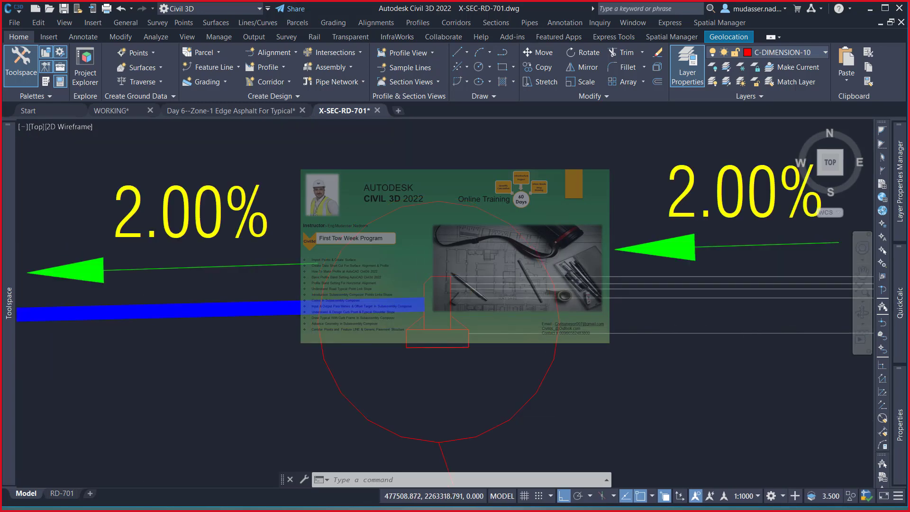
scroll(436, 276, down, 2)
scroll(436, 277, down, 2)
scroll(434, 278, down, 2)
scroll(431, 279, down, 2)
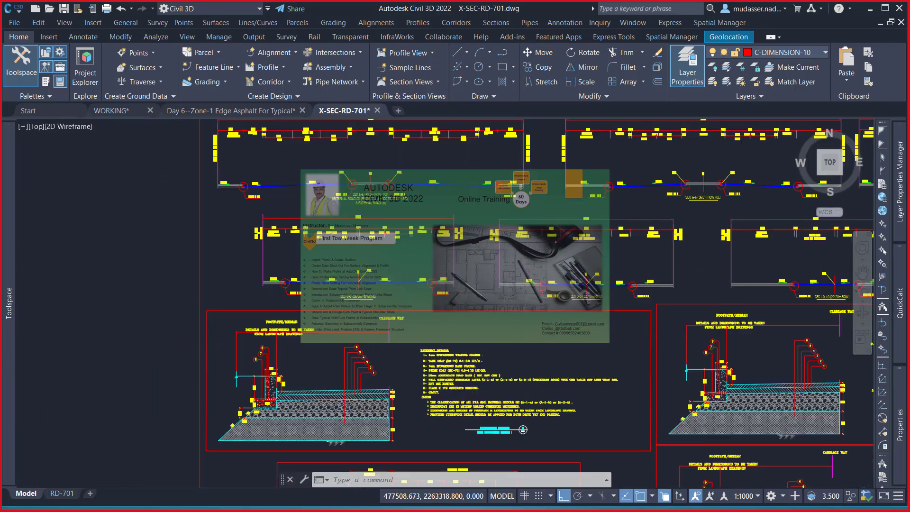
scroll(429, 281, down, 1)
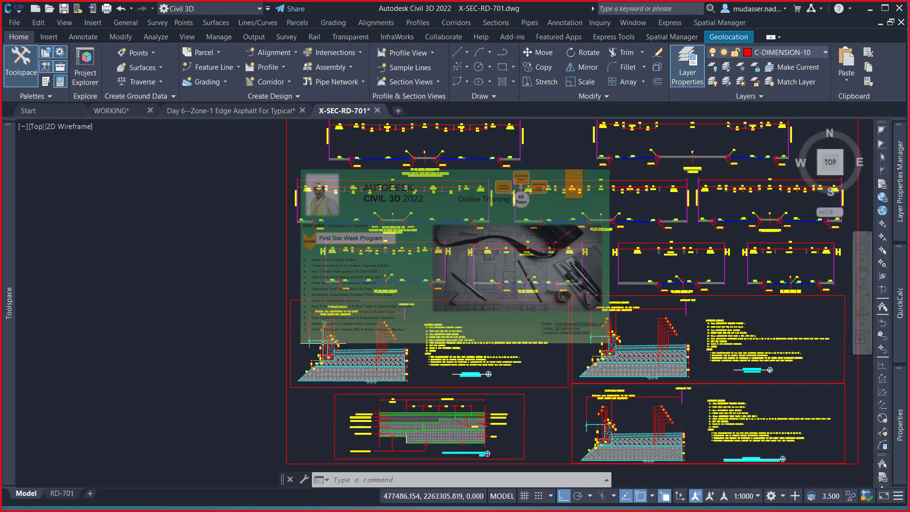
scroll(323, 342, up, 3)
scroll(341, 340, up, 2)
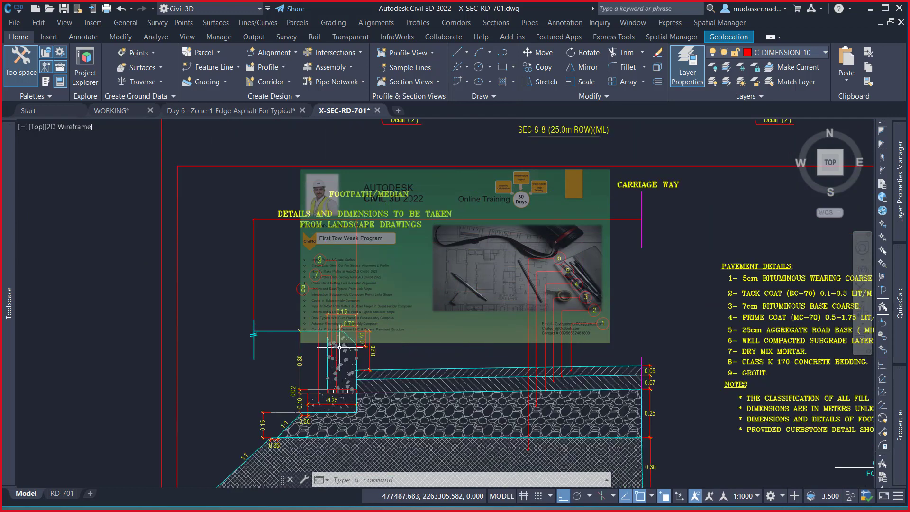
scroll(341, 339, down, 8)
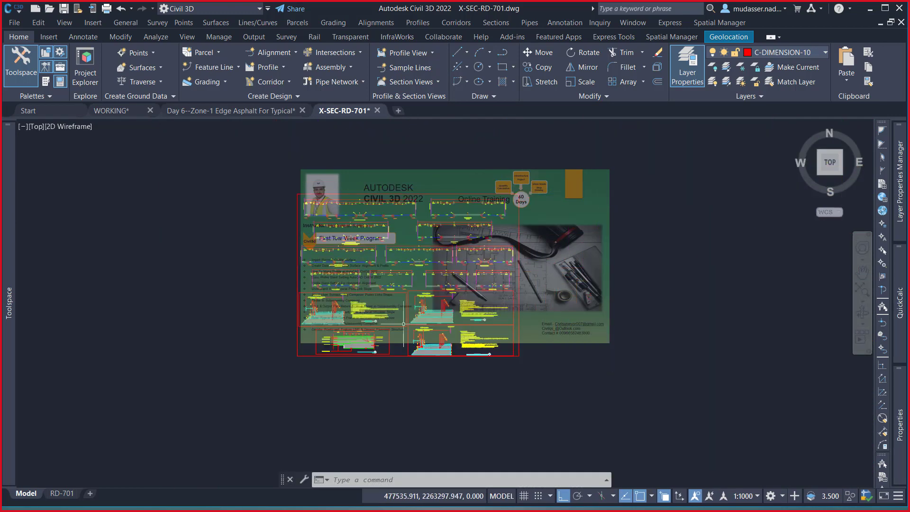
scroll(479, 315, up, 3)
scroll(478, 315, up, 3)
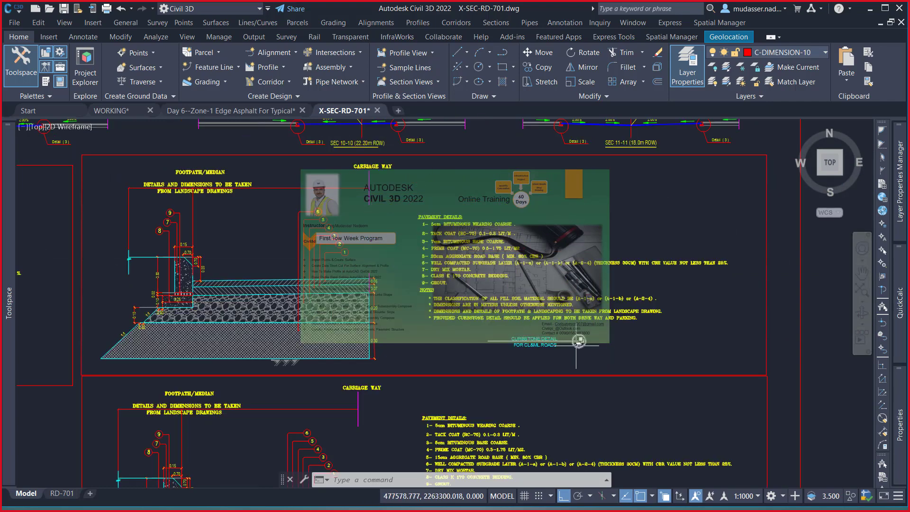
scroll(529, 344, up, 2)
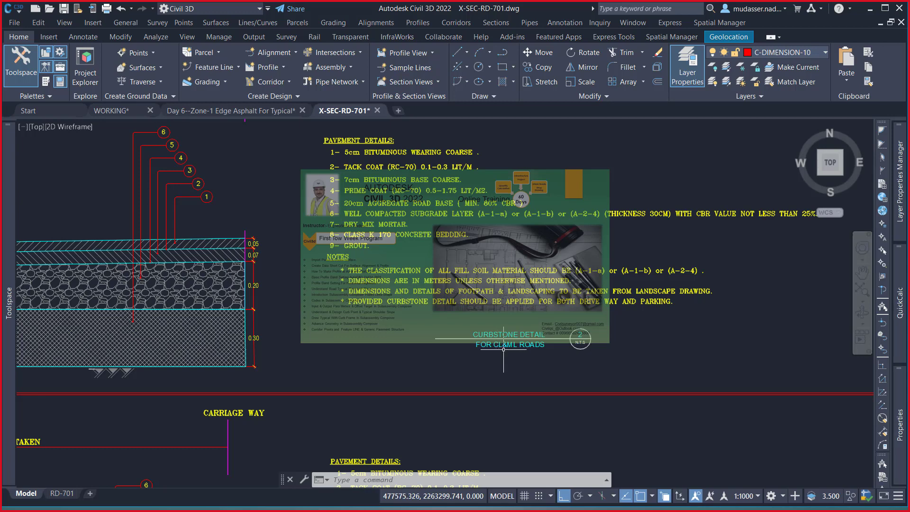
scroll(497, 348, up, 4)
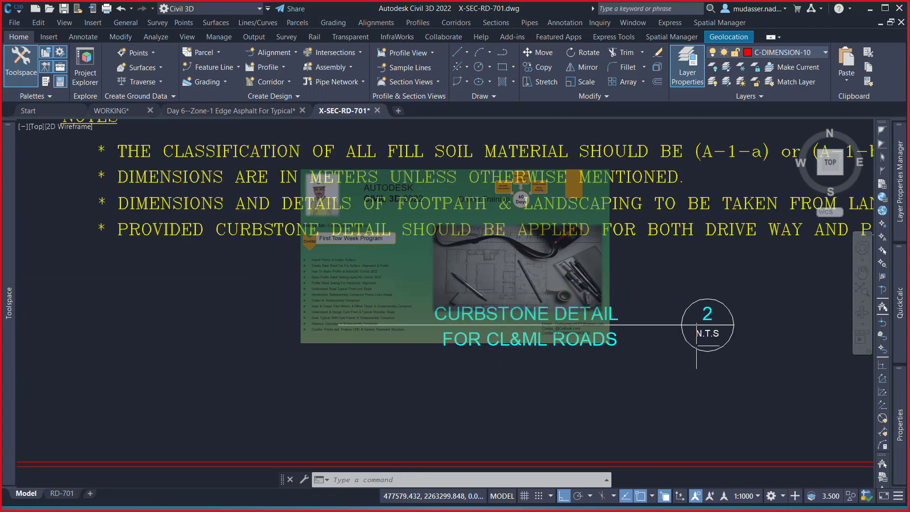
scroll(711, 331, down, 4)
scroll(660, 355, down, 3)
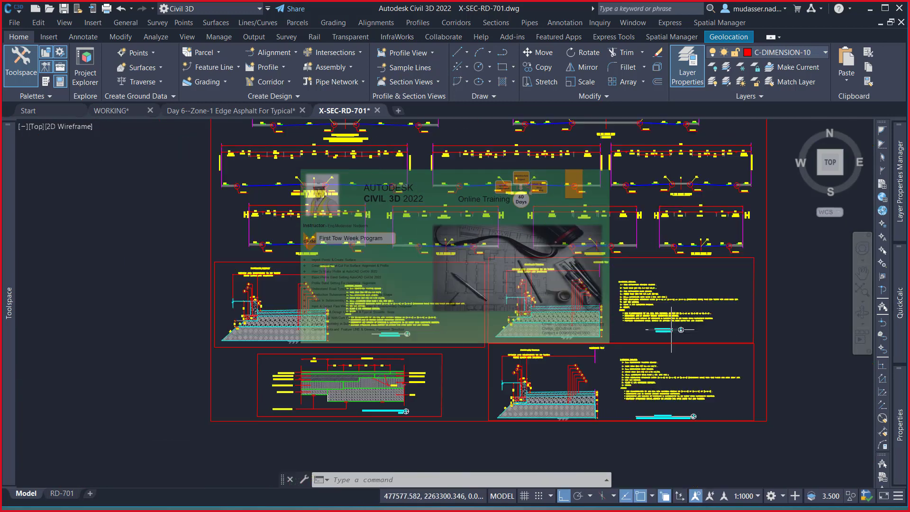
scroll(661, 411, up, 3)
scroll(660, 411, up, 5)
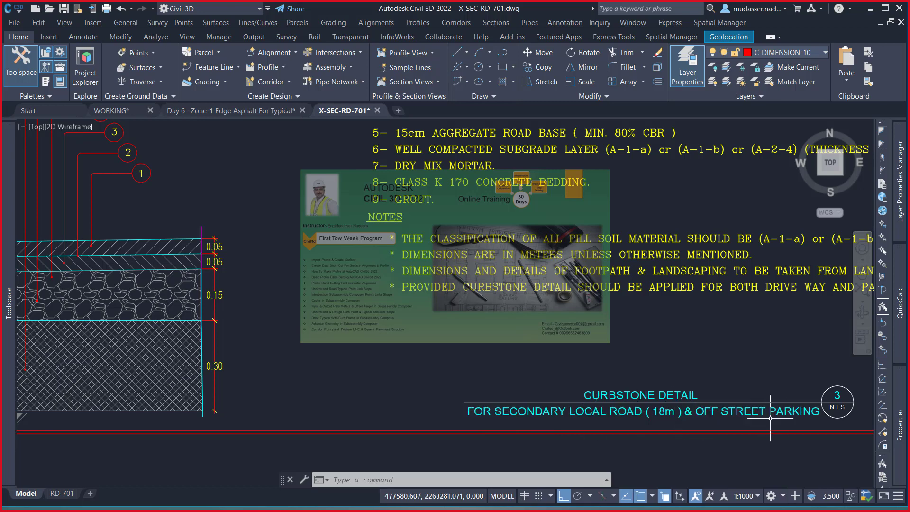
scroll(769, 418, down, 3)
scroll(505, 347, up, 2)
scroll(505, 347, up, 1)
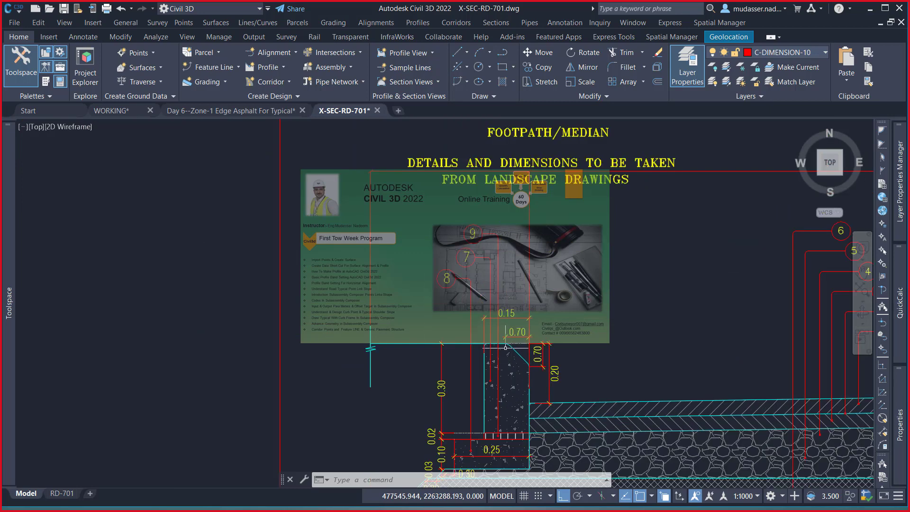
scroll(481, 351, down, 4)
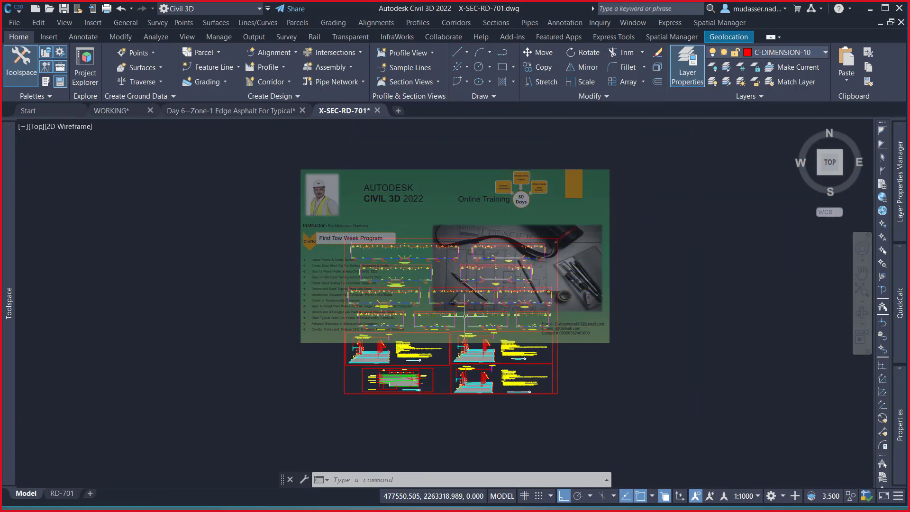
scroll(465, 315, up, 1)
scroll(469, 322, up, 2)
scroll(478, 334, up, 1)
scroll(484, 340, up, 1)
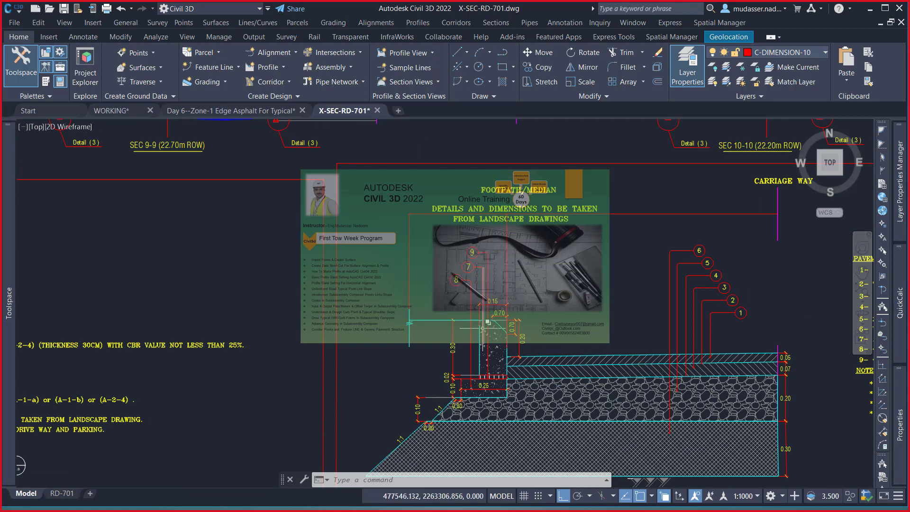
scroll(487, 324, down, 2)
scroll(488, 326, down, 2)
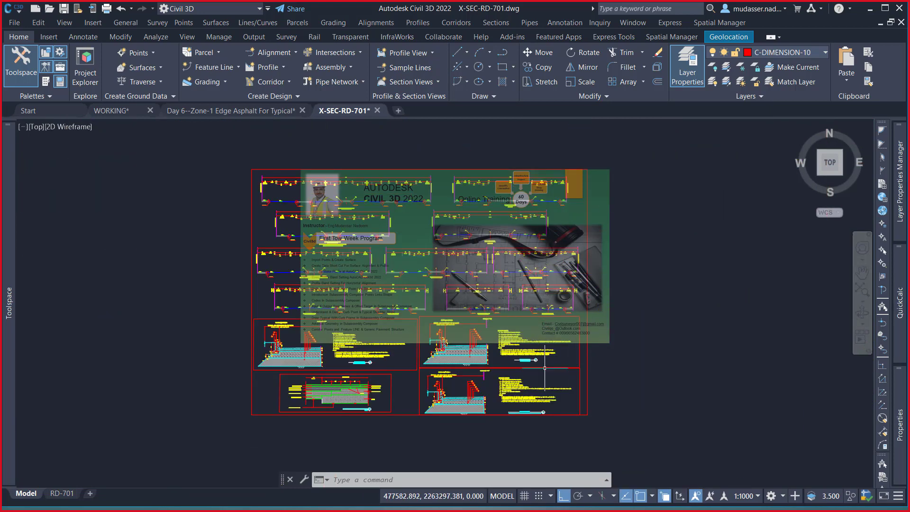
scroll(544, 368, up, 2)
scroll(526, 345, up, 2)
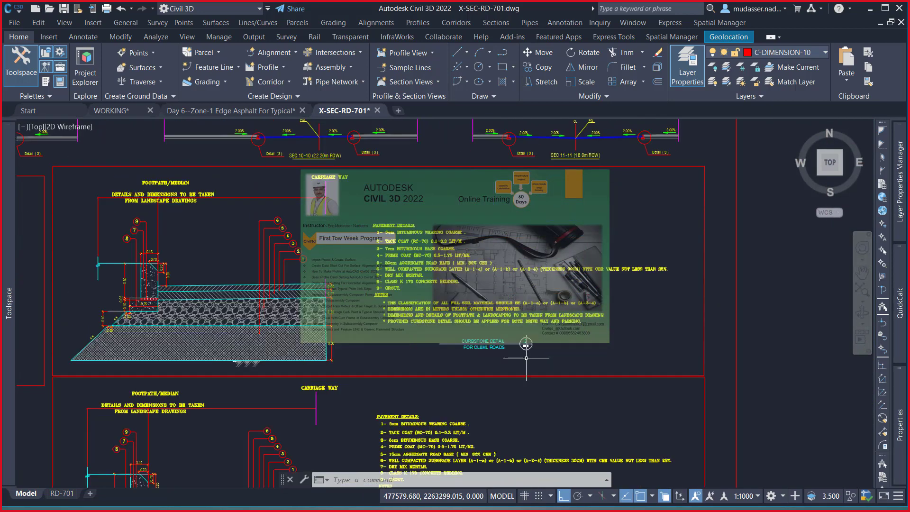
mouse_move(491, 399)
middle_down()
mouse_move(496, 381)
mouse_move(621, 342)
middle_up()
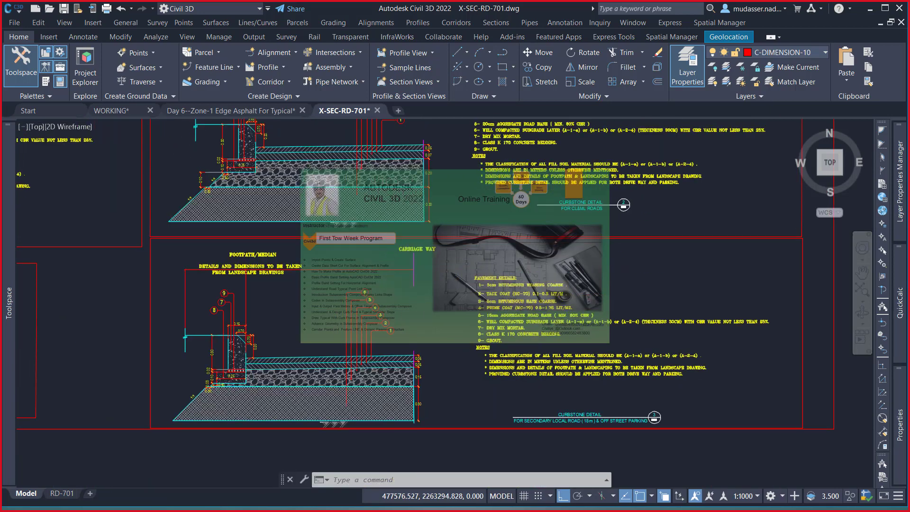
scroll(647, 413, up, 4)
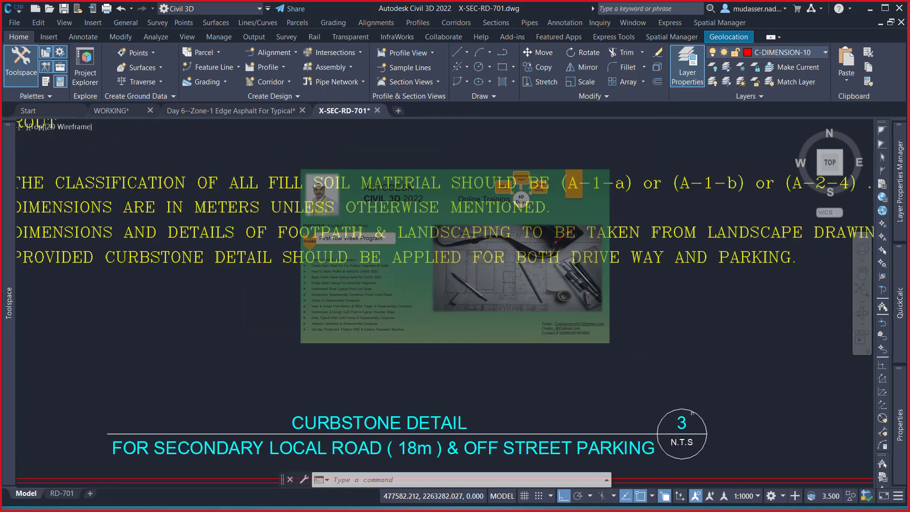
scroll(687, 415, down, 3)
scroll(383, 334, down, 2)
scroll(383, 341, down, 2)
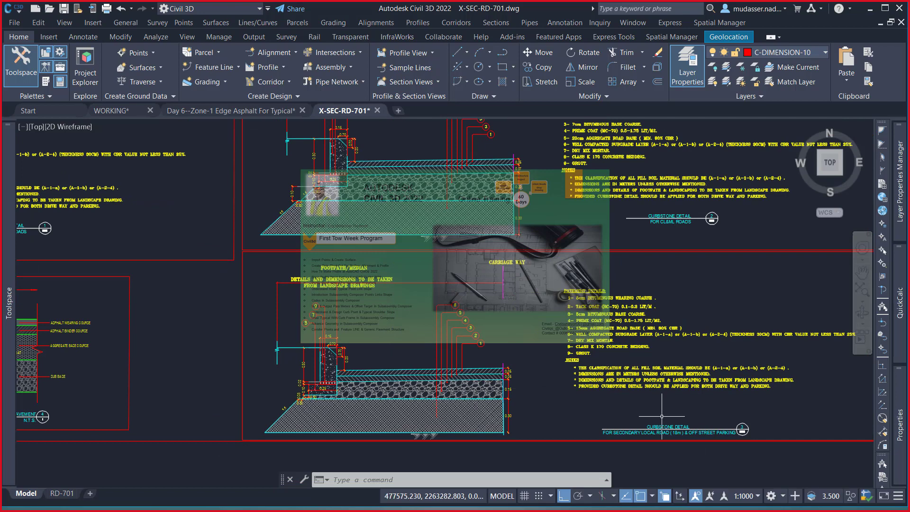
scroll(660, 446, up, 3)
scroll(660, 446, up, 2)
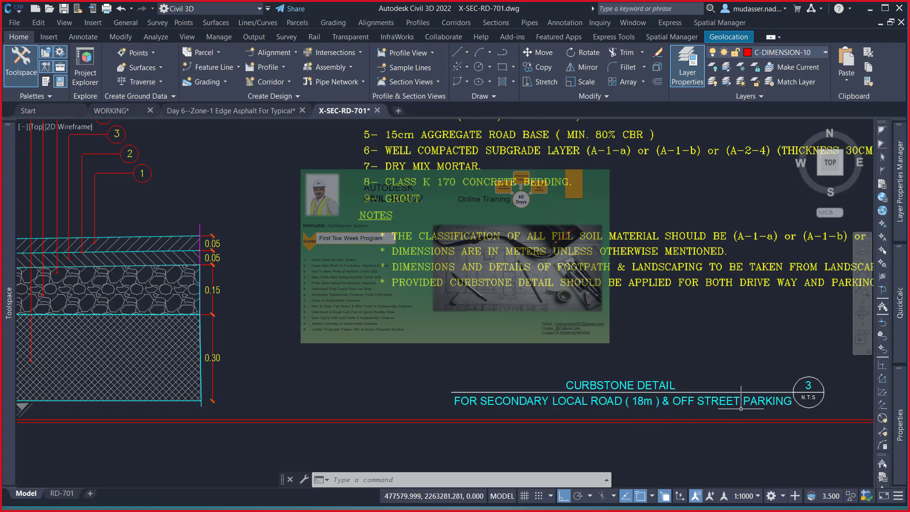
scroll(754, 399, down, 2)
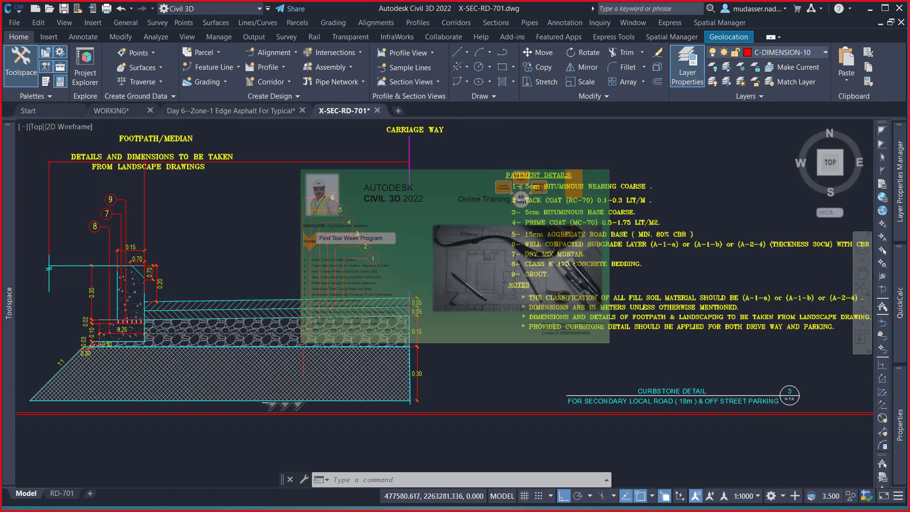
scroll(755, 399, down, 2)
scroll(754, 399, down, 2)
scroll(569, 338, up, 3)
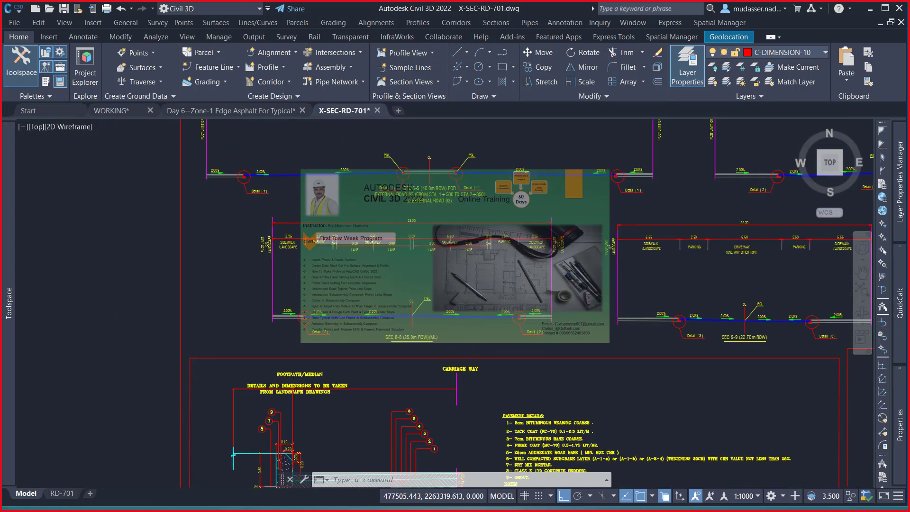
scroll(568, 339, up, 3)
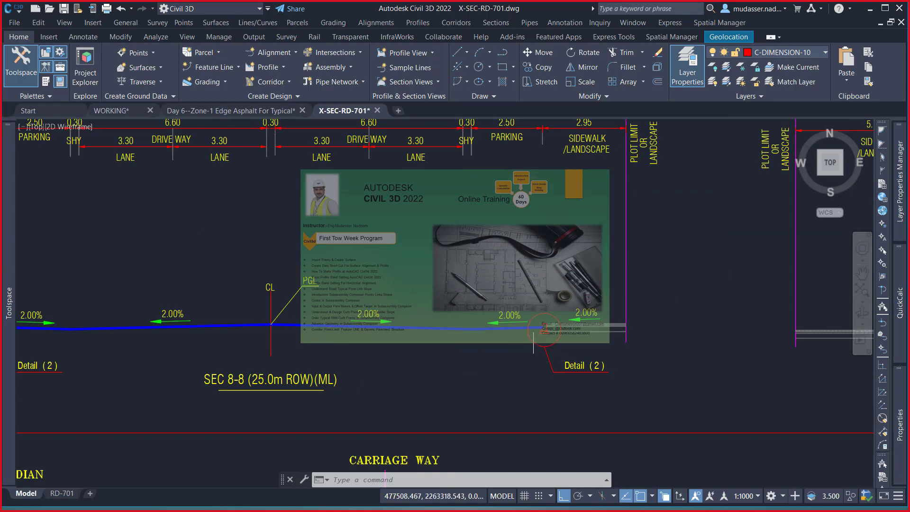
middle_drag(516, 351, 667, 363)
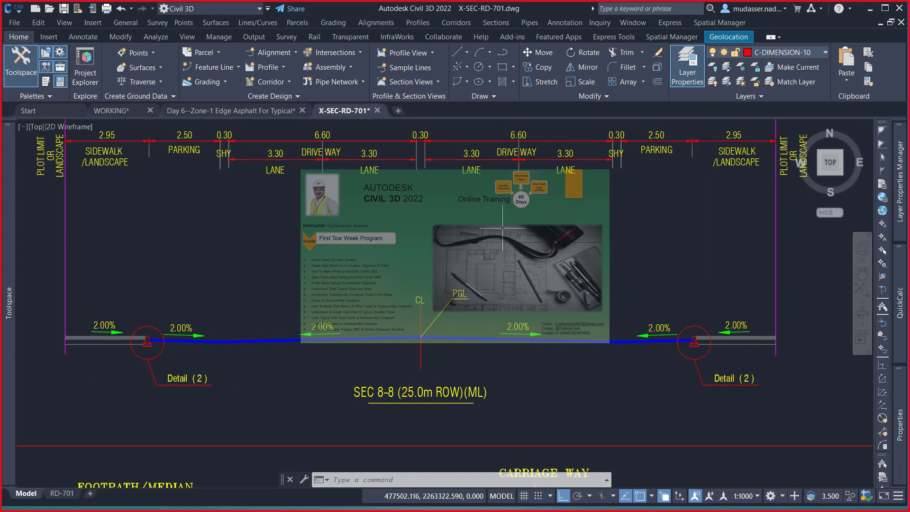
scroll(331, 281, down, 4)
scroll(401, 331, down, 4)
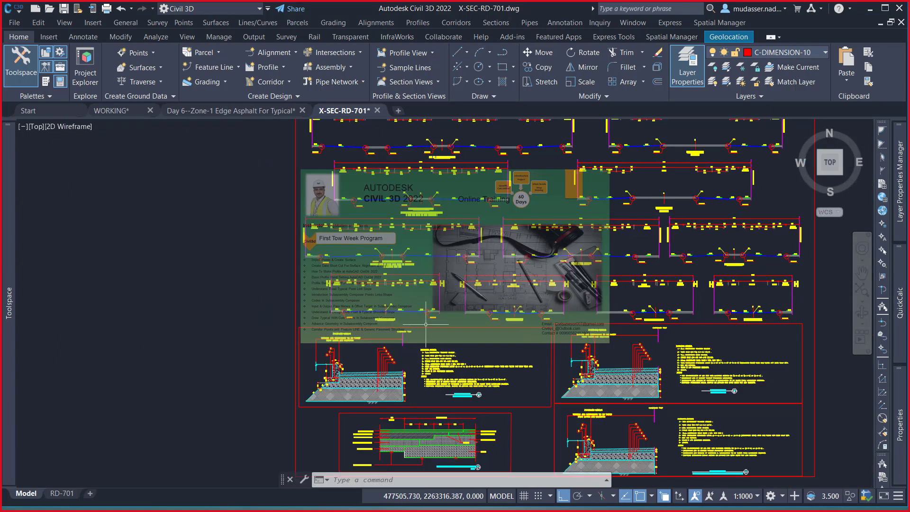
scroll(644, 406, up, 2)
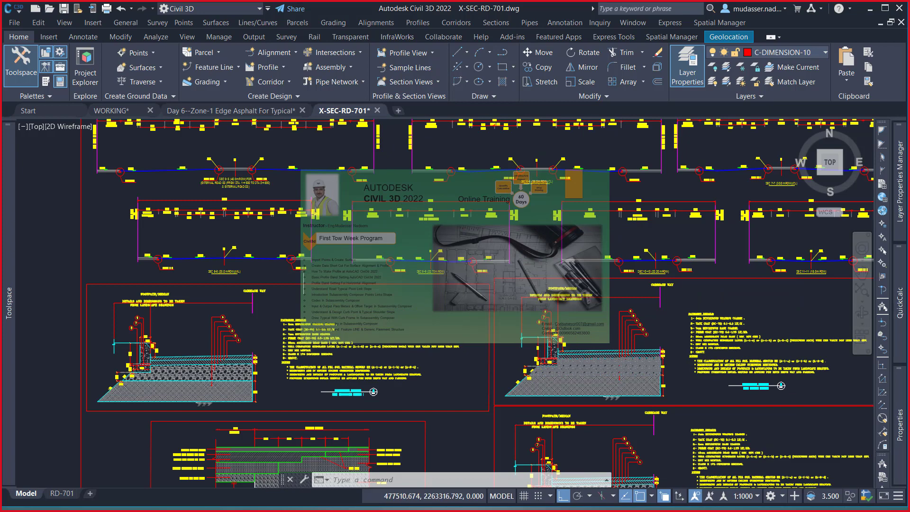
scroll(232, 221, up, 2)
scroll(233, 221, up, 2)
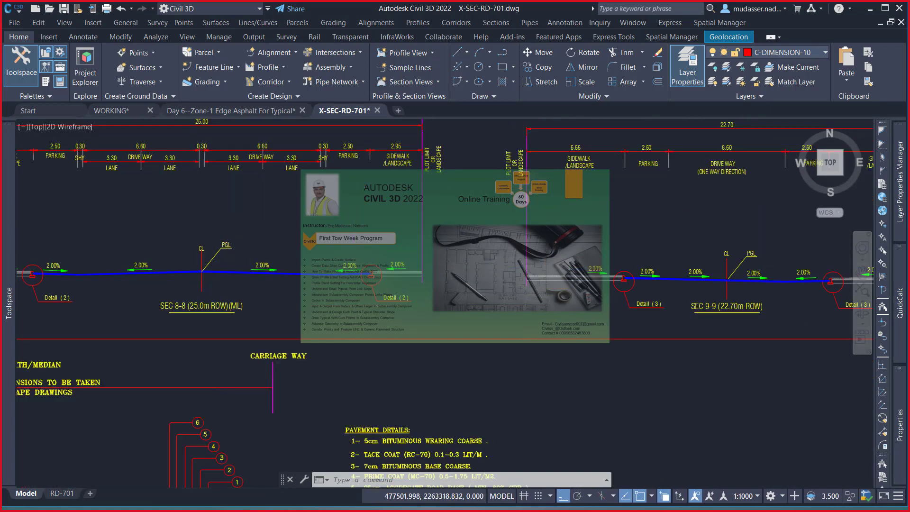
scroll(241, 262, down, 3)
scroll(172, 236, up, 2)
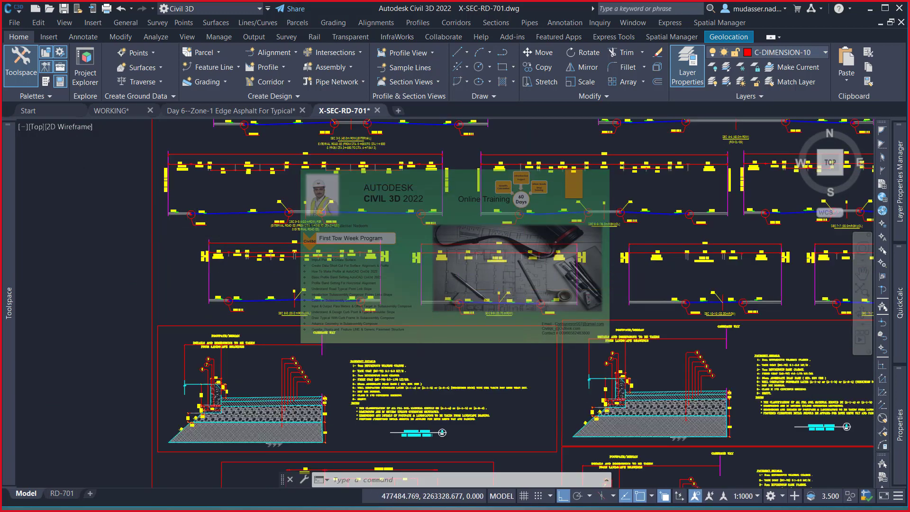
- Window-select and copy the 120 X-SEC-RD-701 cross-section objects, then switch to AutoCAD's All Typical drawing
click(195, 231)
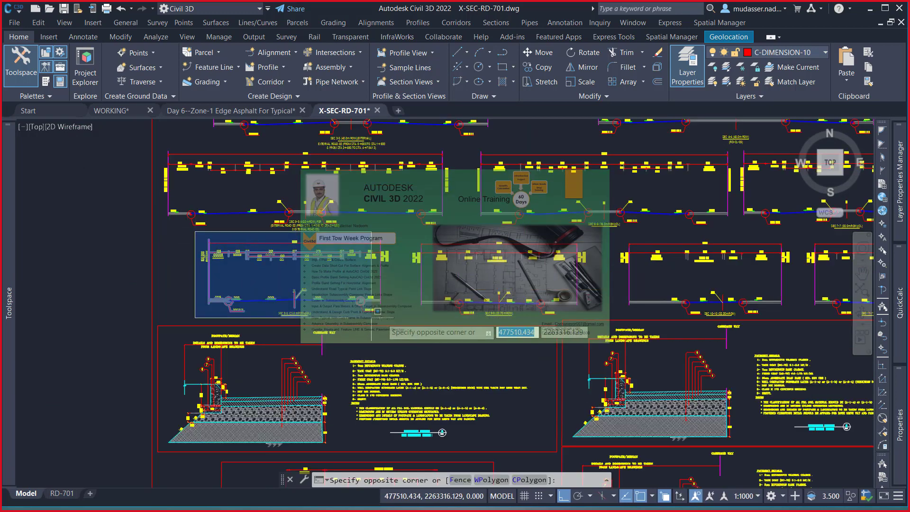
click(403, 318)
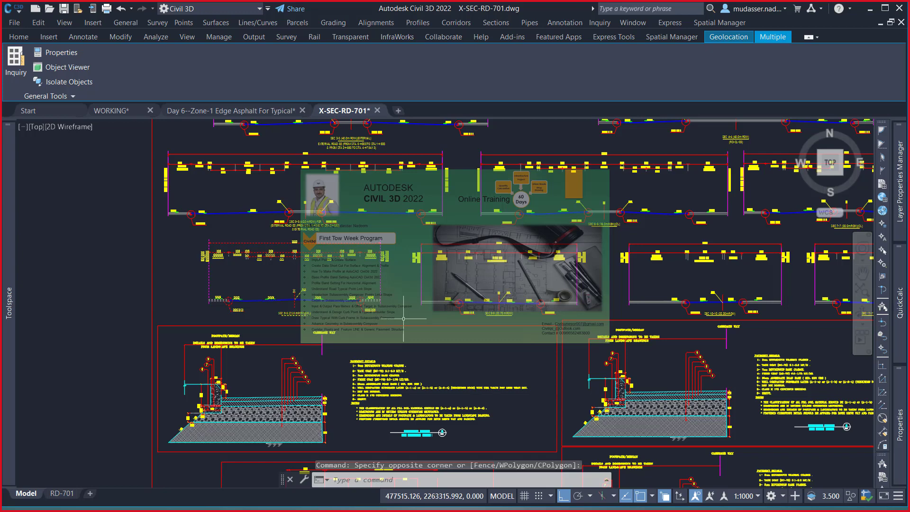
key(ctrl+c)
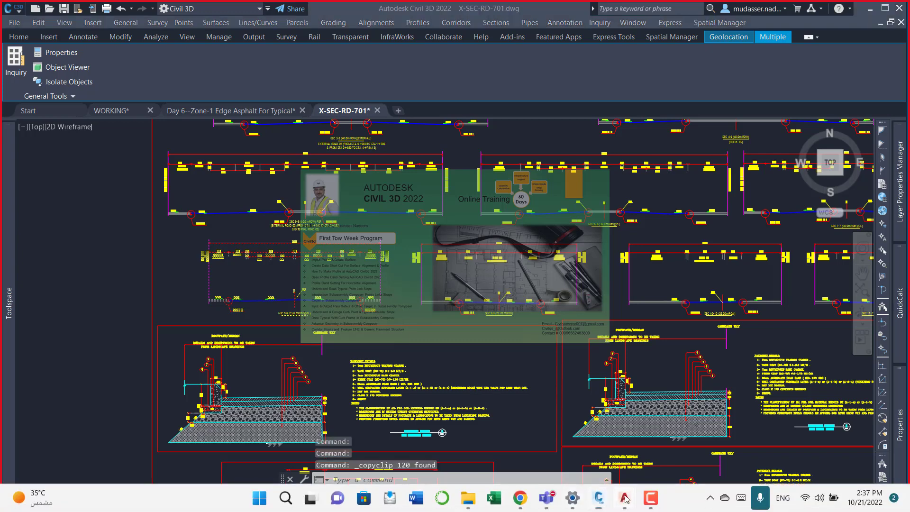
key(ctrl+v)
click(502, 331)
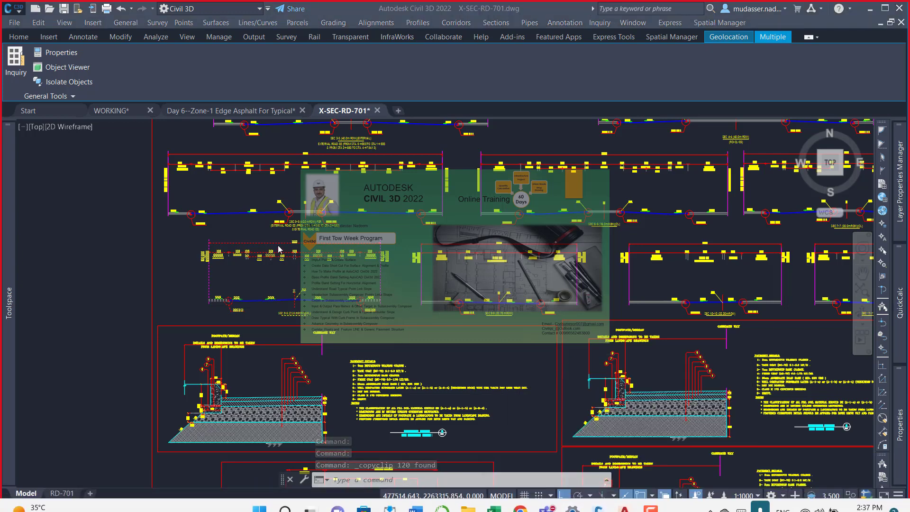
key(alt+Tab)
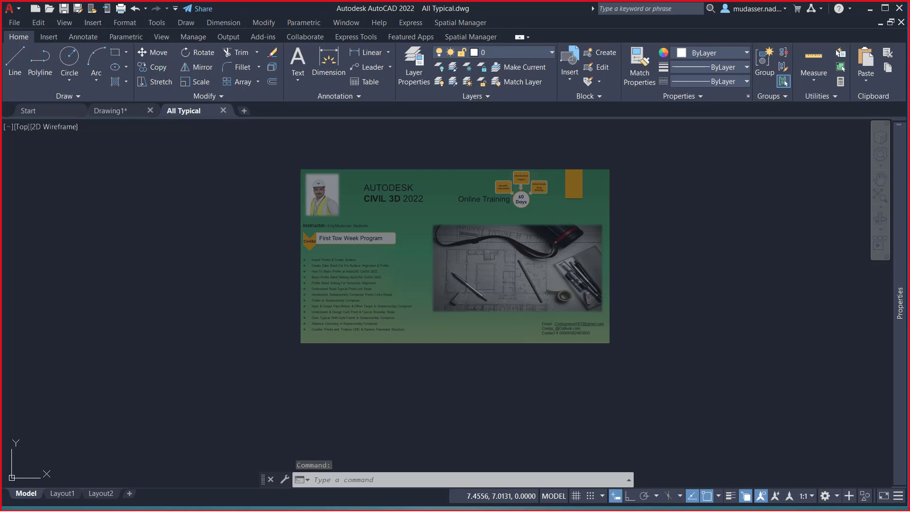
key(ctrl+v)
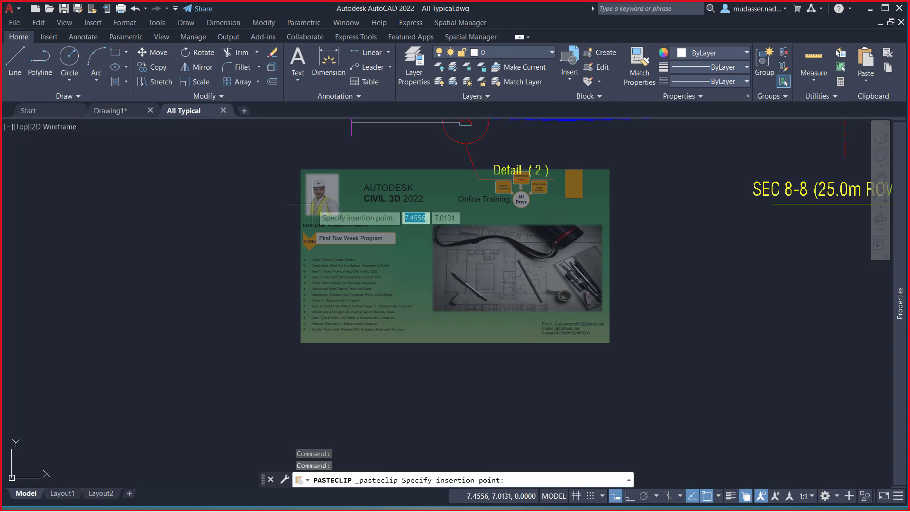
key(Escape)
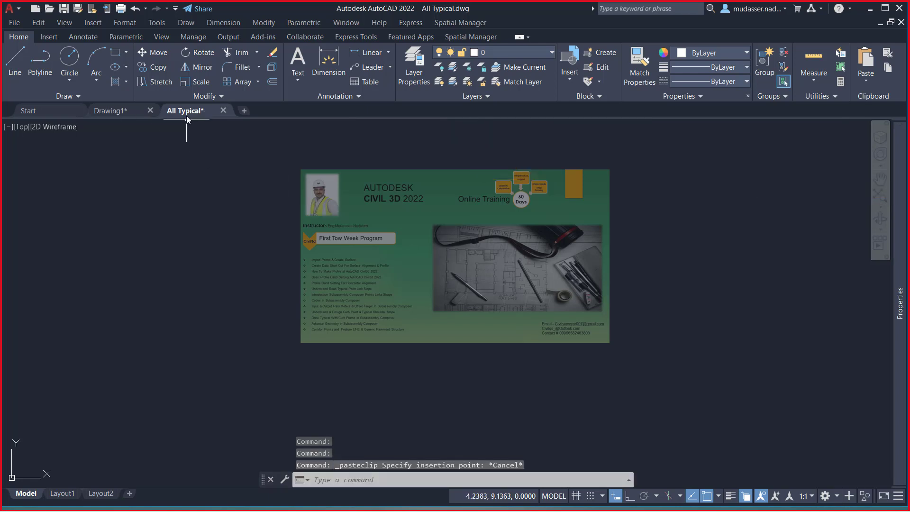
click(128, 110)
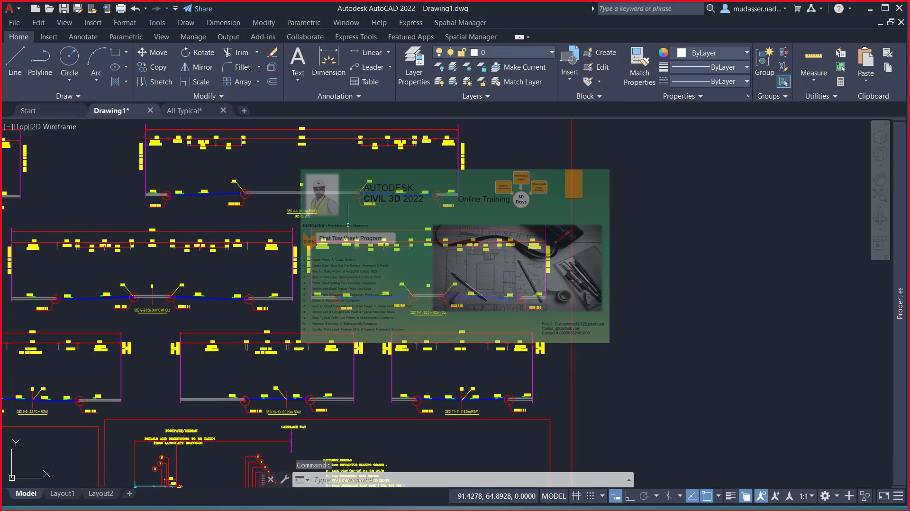
middle_drag(135, 419, 379, 345)
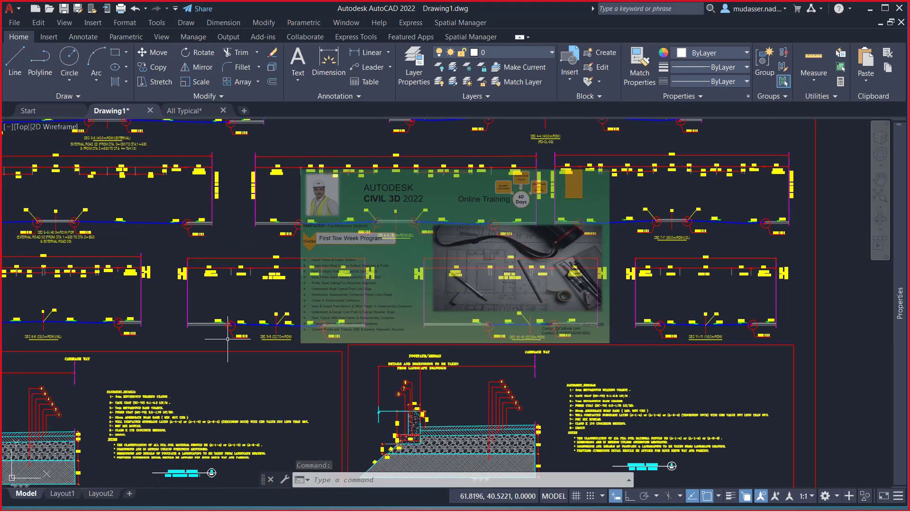
middle_drag(160, 326, 434, 323)
scroll(365, 325, up, 4)
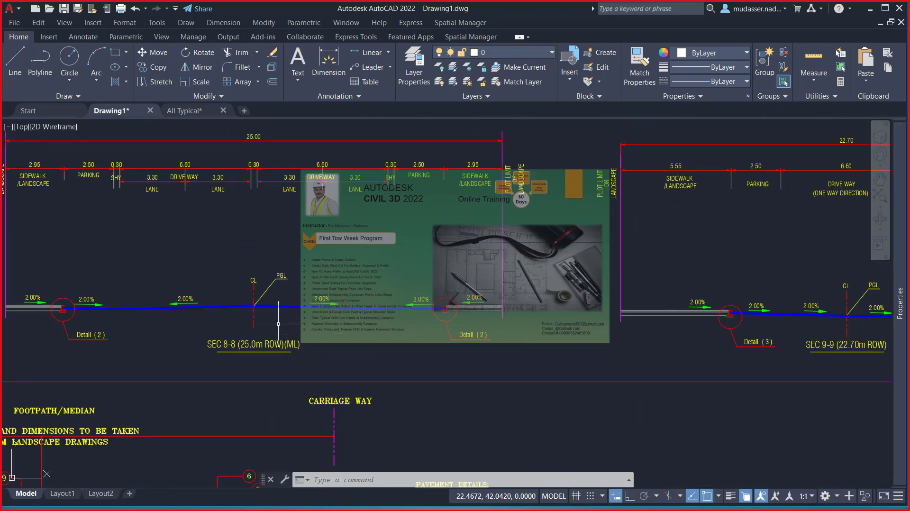
click(186, 112)
key(Escape)
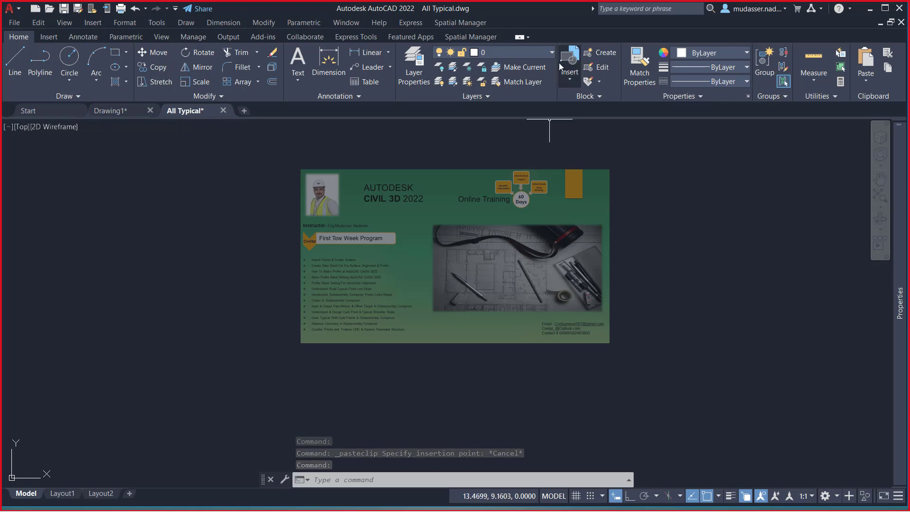
- After checking the layer list, close the All Typical drawing and answer its save prompt
click(547, 53)
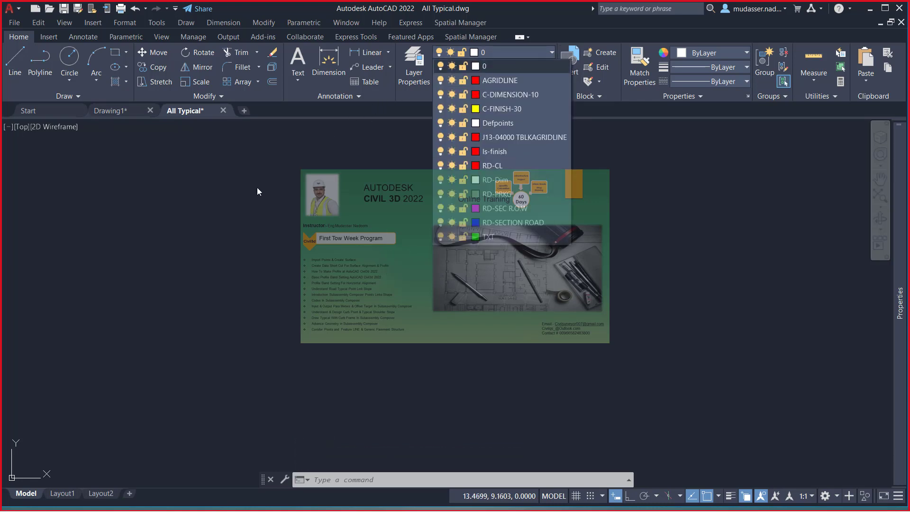
click(223, 111)
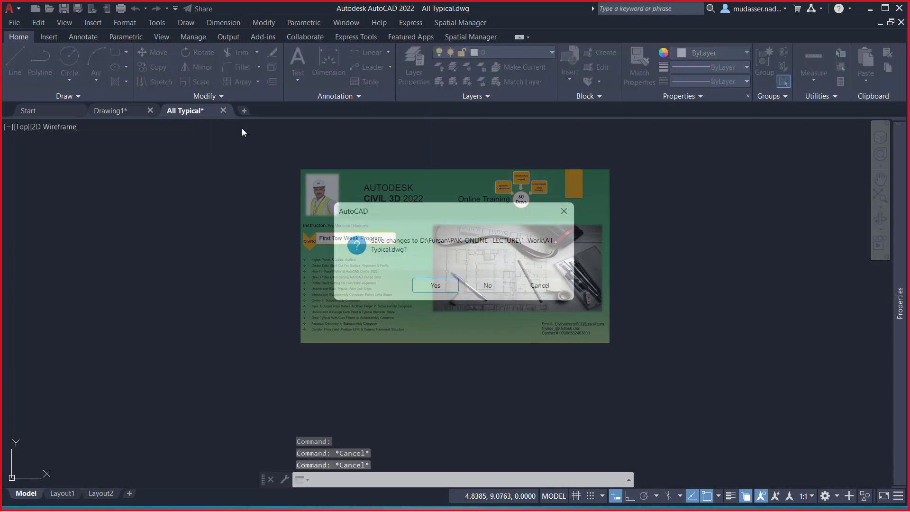
click(547, 282)
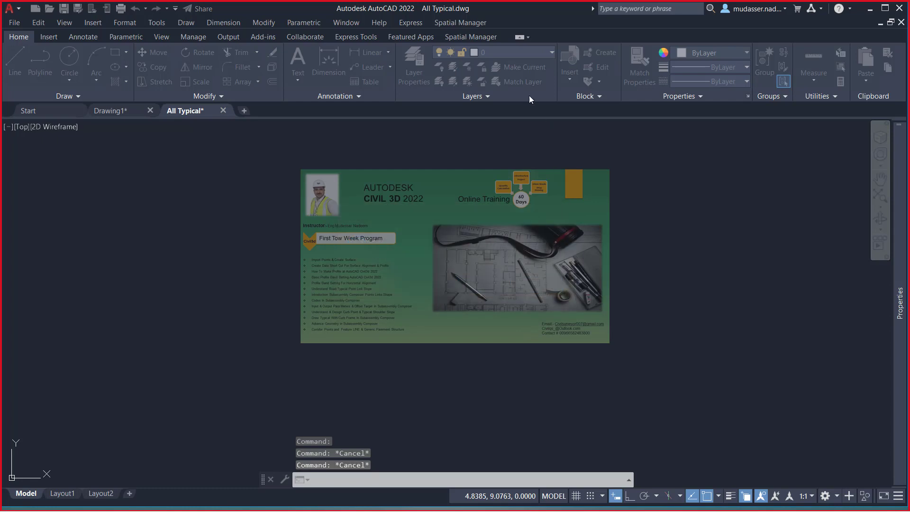
click(547, 55)
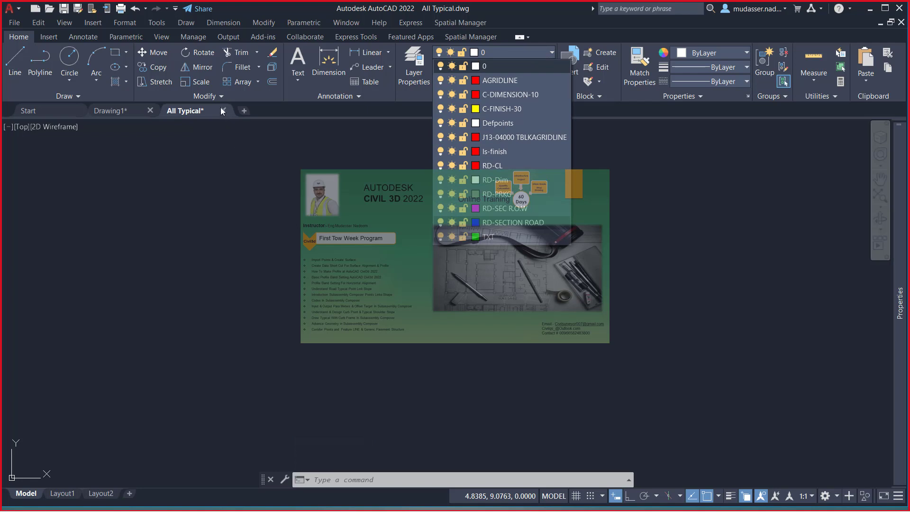
key(Escape)
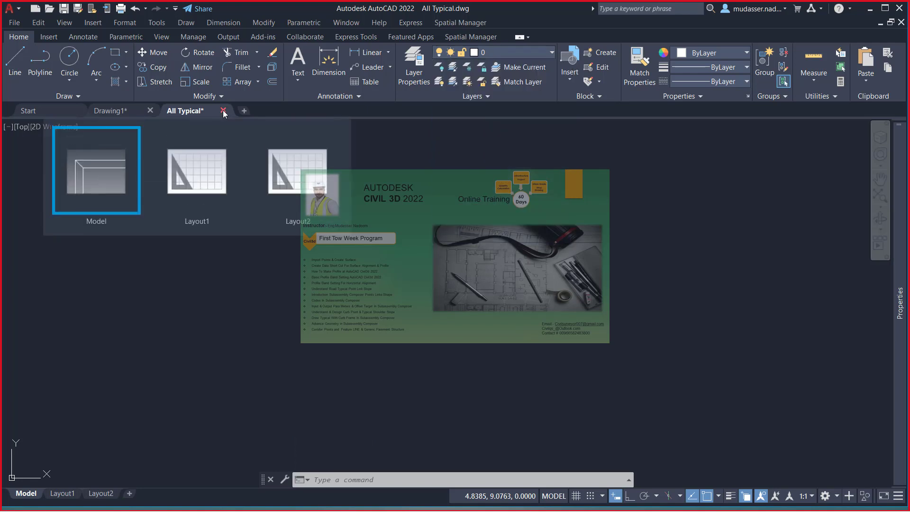
click(223, 111)
click(518, 287)
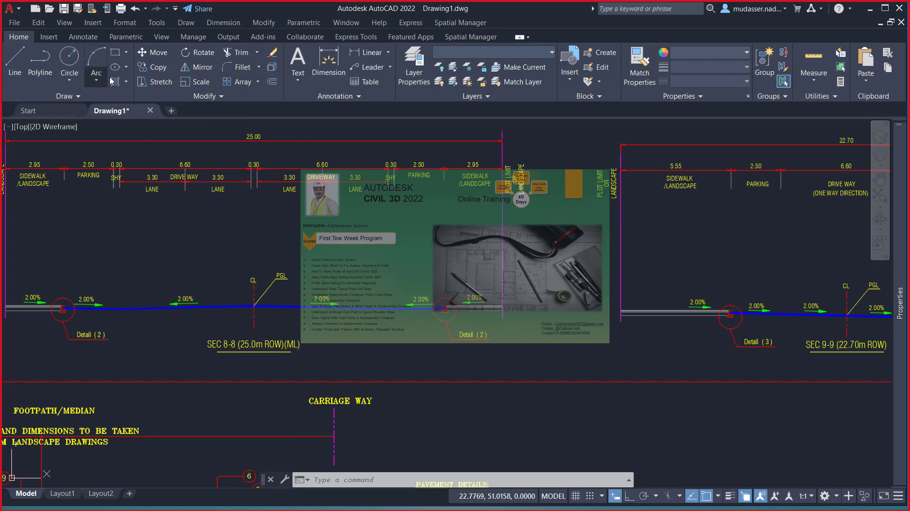
- Create the new blank Drawing3, check its layer list, and return to Drawing1
click(172, 112)
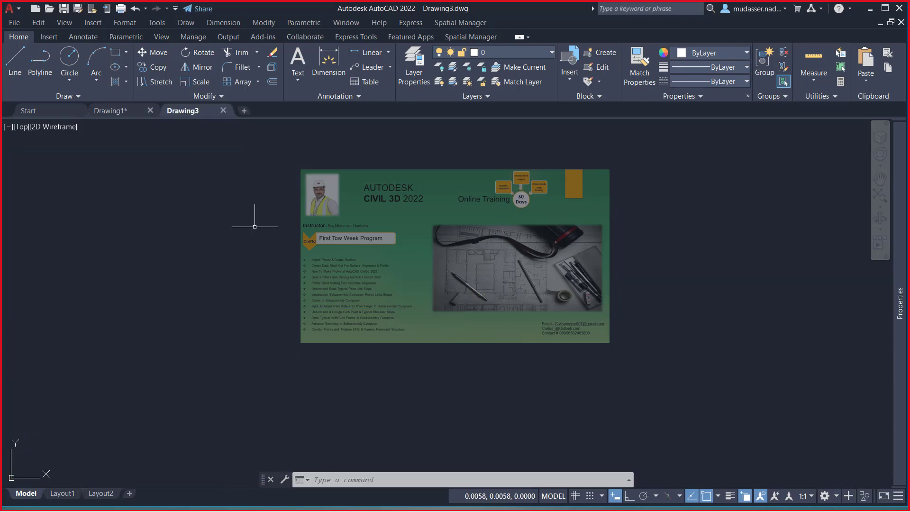
click(501, 55)
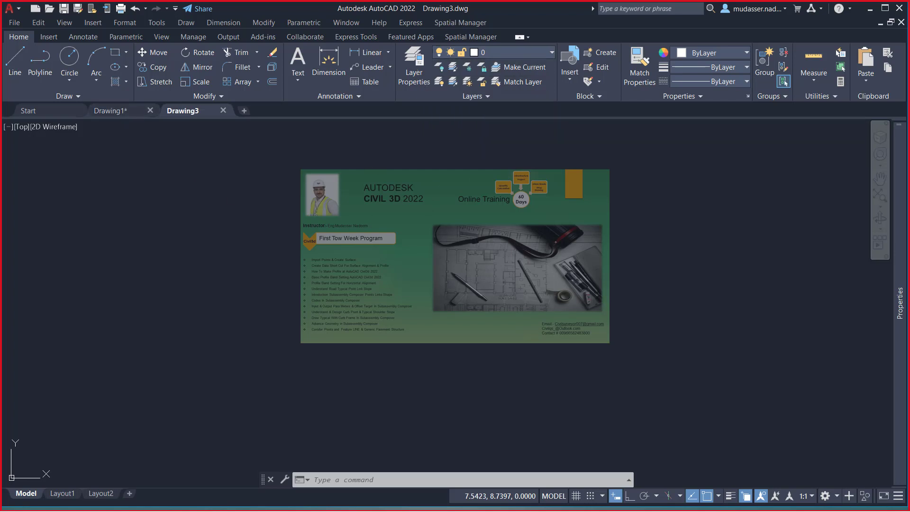
click(121, 114)
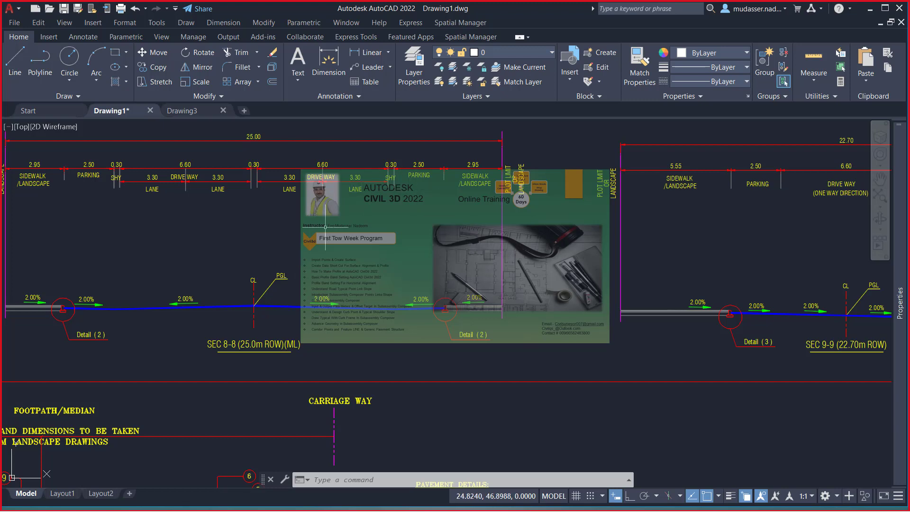
- Pan and zoom across Drawing1's pasted cross-sections, then return to Drawing3
middle_drag(269, 222, 272, 222)
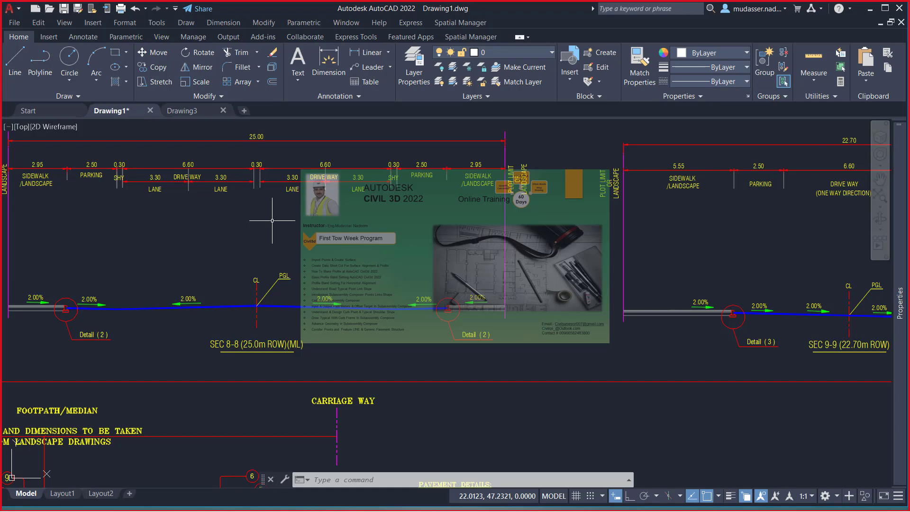
scroll(271, 220, down, 3)
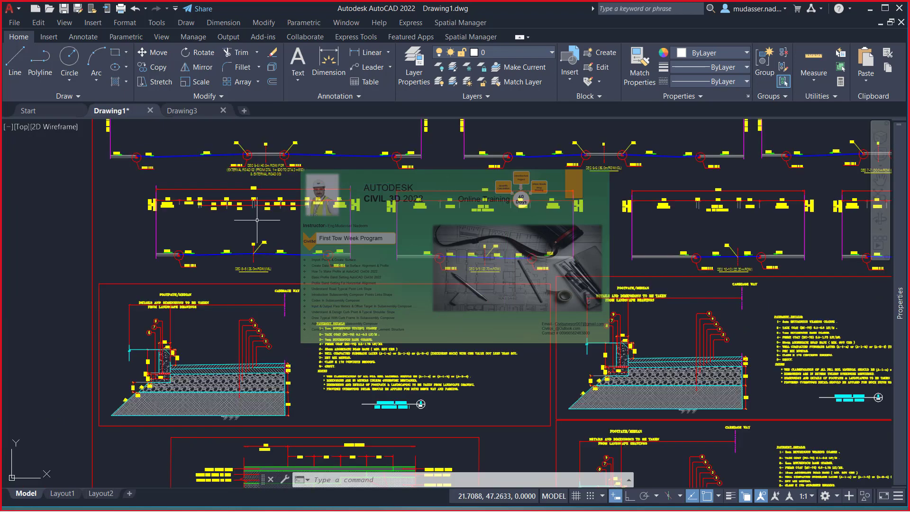
middle_drag(279, 288, 284, 288)
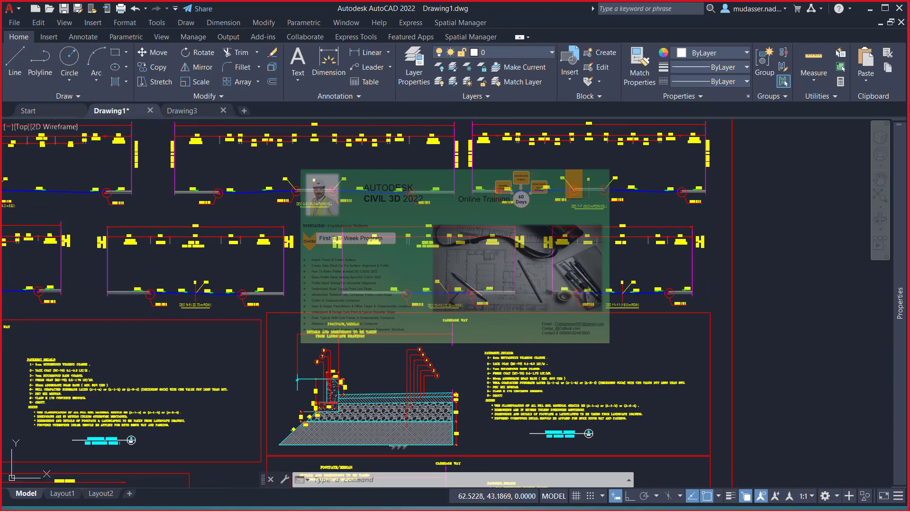
scroll(467, 285, up, 3)
scroll(467, 286, down, 3)
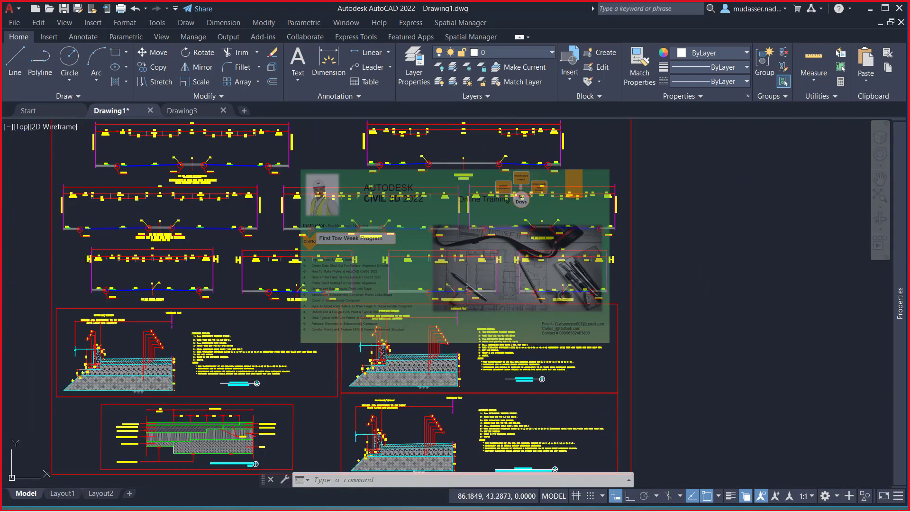
scroll(178, 284, up, 2)
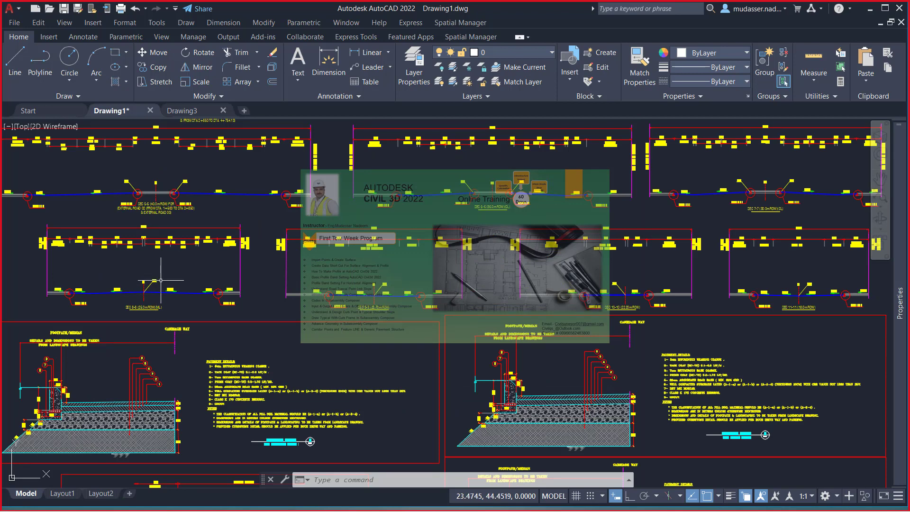
scroll(137, 257, up, 2)
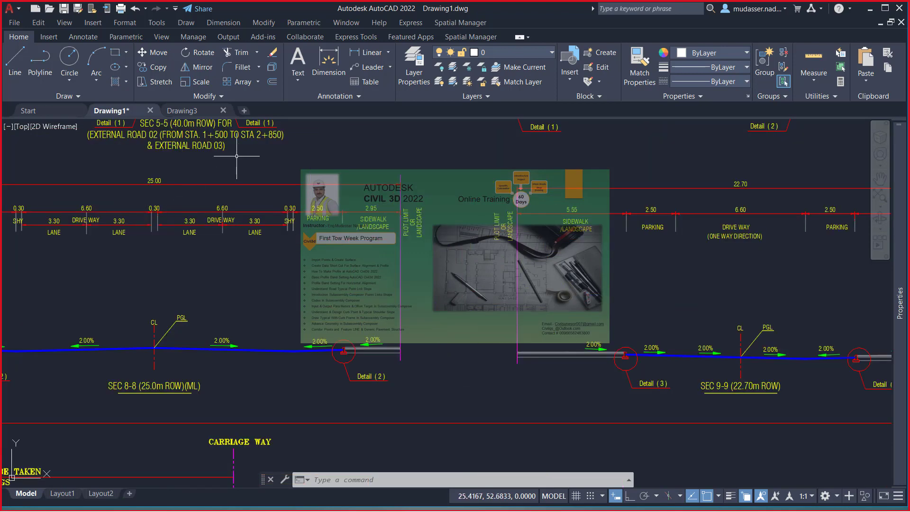
click(192, 108)
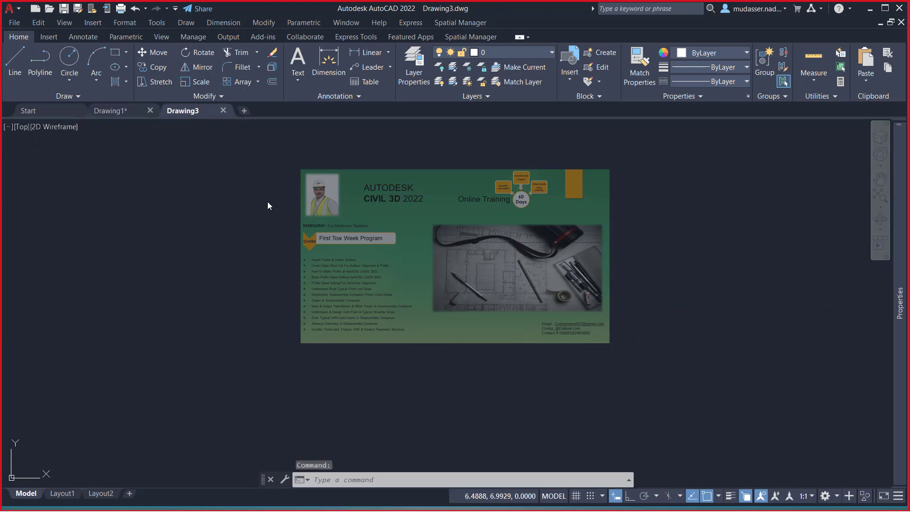
- Draw a 10-unit vertical line with Ortho on in Drawing3
text(c)
key(BackSpace)
text(l)
key(Return)
key(Escape)
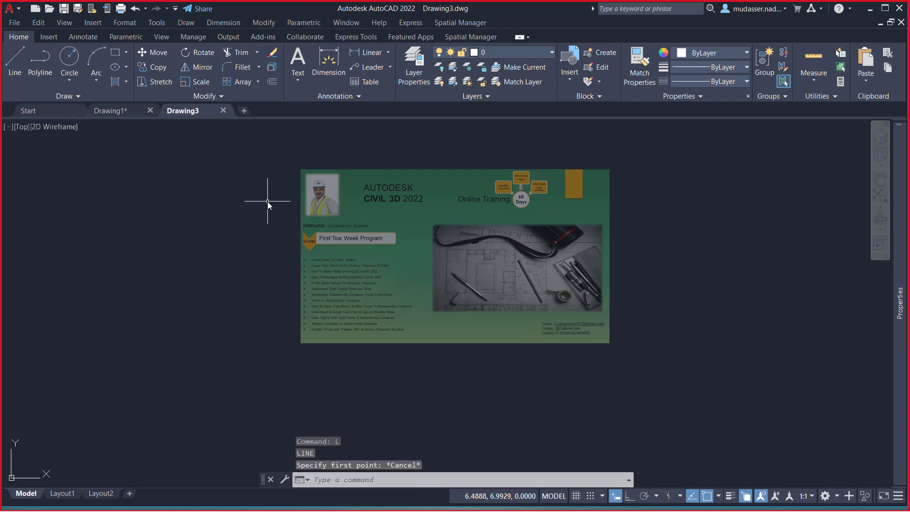
text(l)
key(Return)
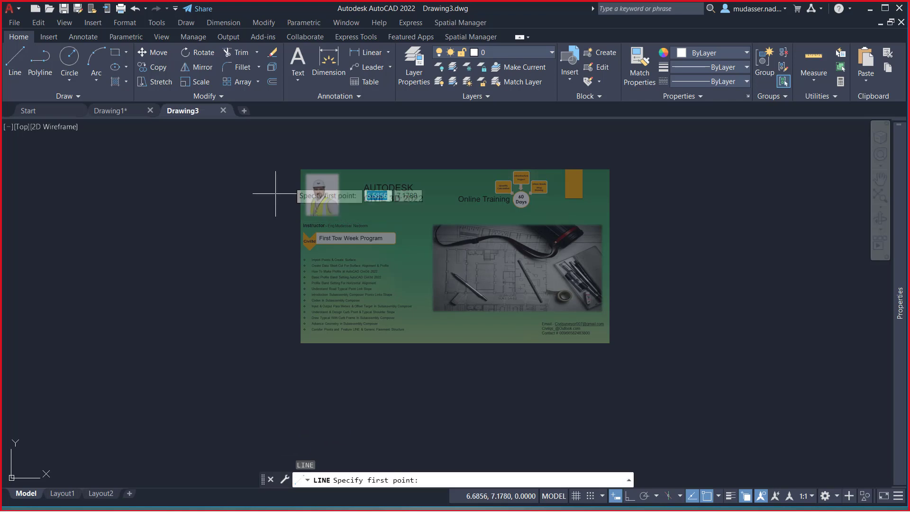
click(294, 176)
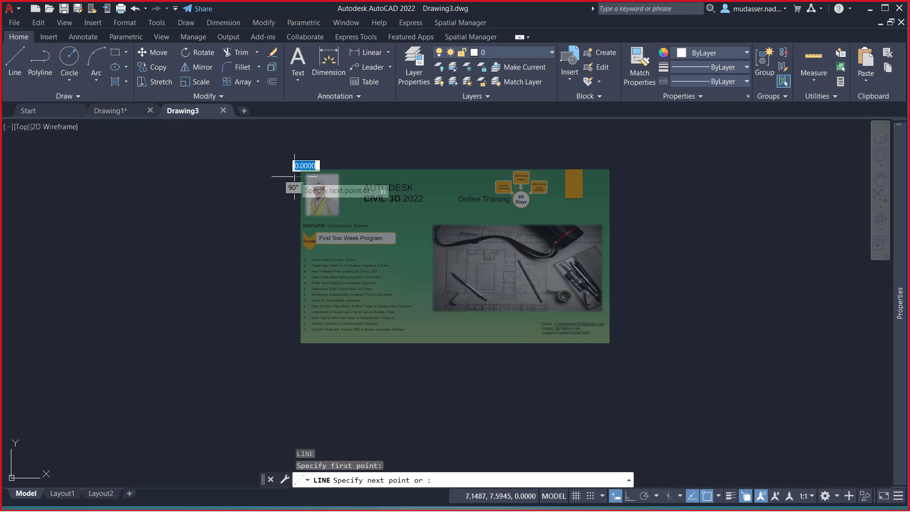
click(630, 496)
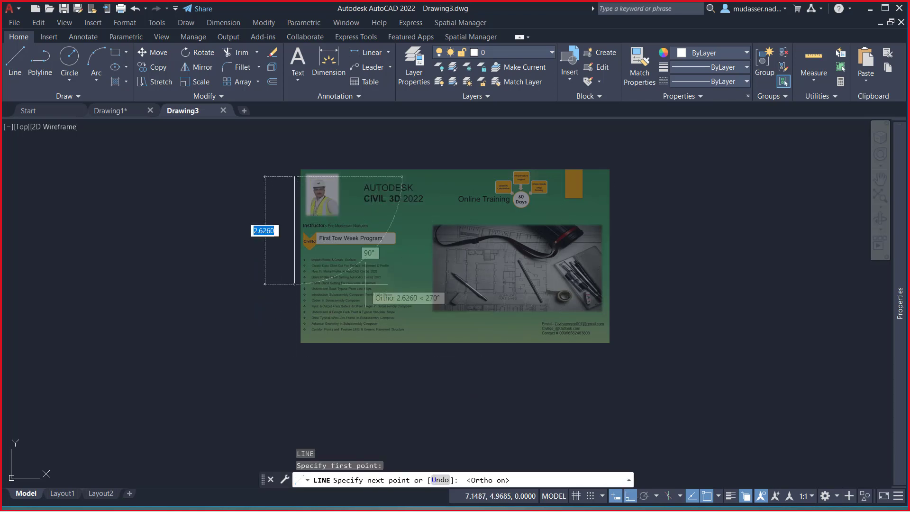
text(10)
key(Return)
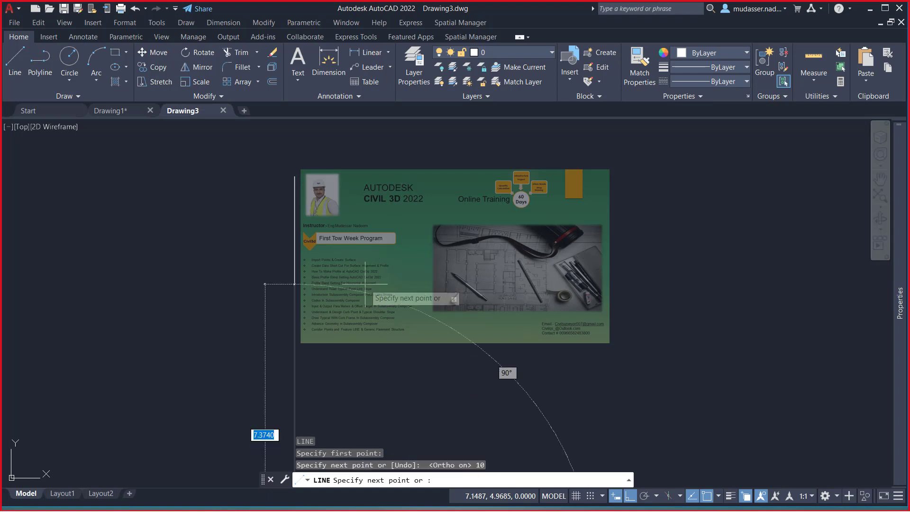
key(Return)
- Zoom to the drawing extents and select the new vertical line
middle_click(365, 284)
middle_click(365, 284)
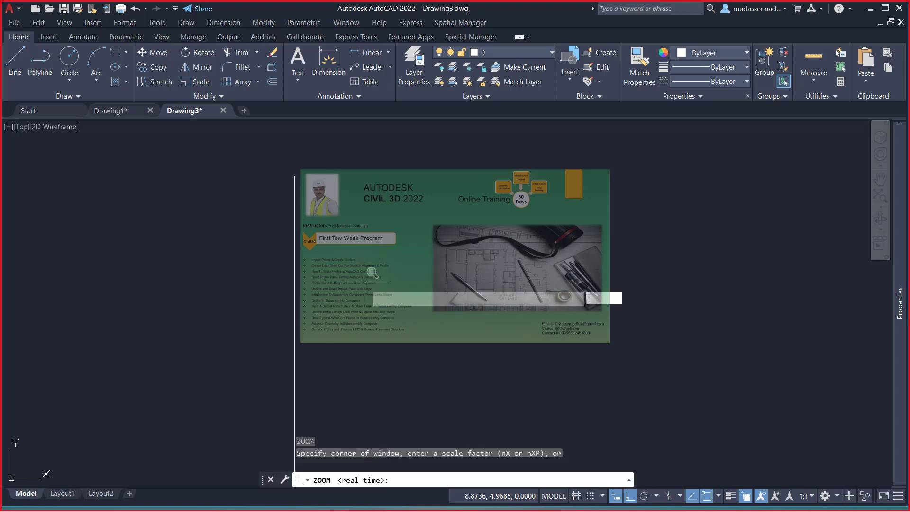
scroll(369, 270, down, 4)
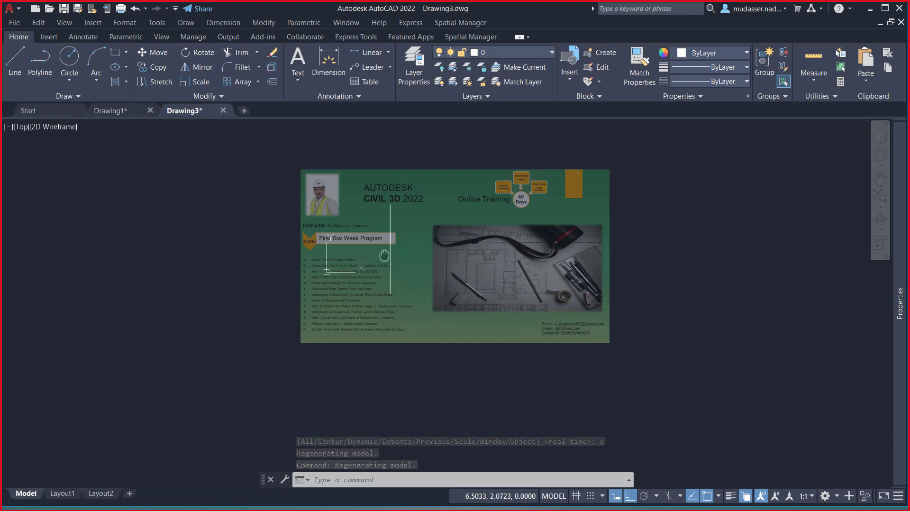
drag(409, 221, 381, 226)
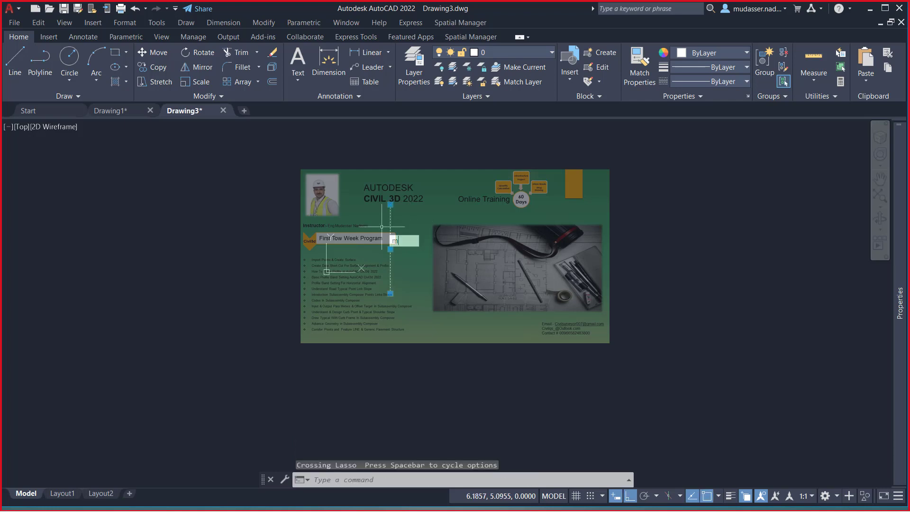
- Move the vertical line to a new position with Ortho off
text(m)
key(Return)
click(426, 282)
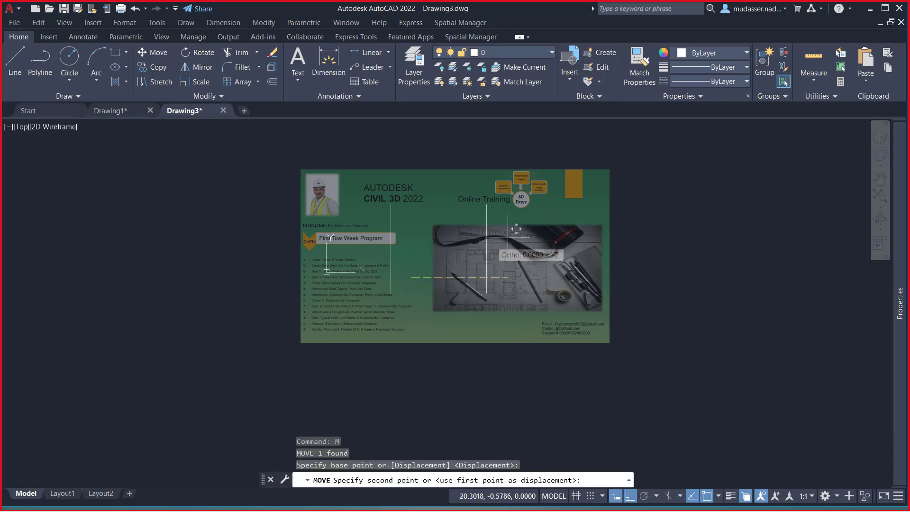
middle_drag(317, 326, 289, 344)
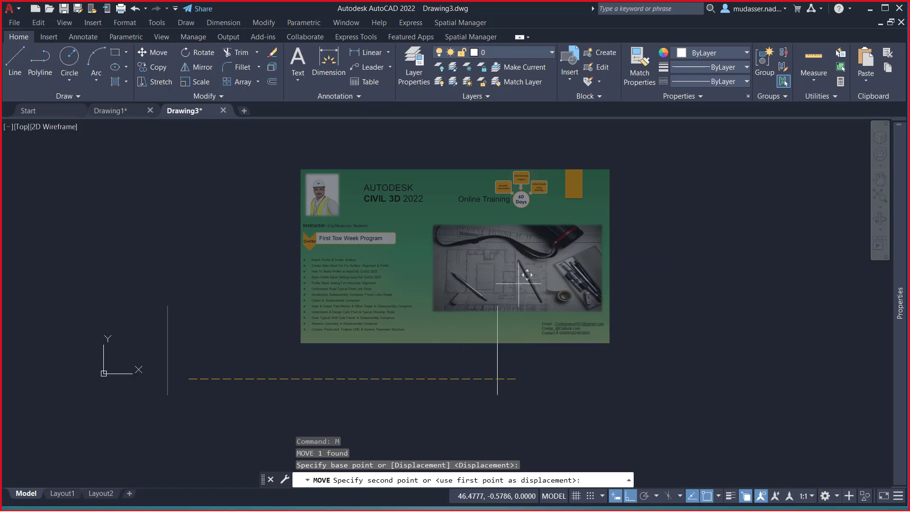
click(626, 500)
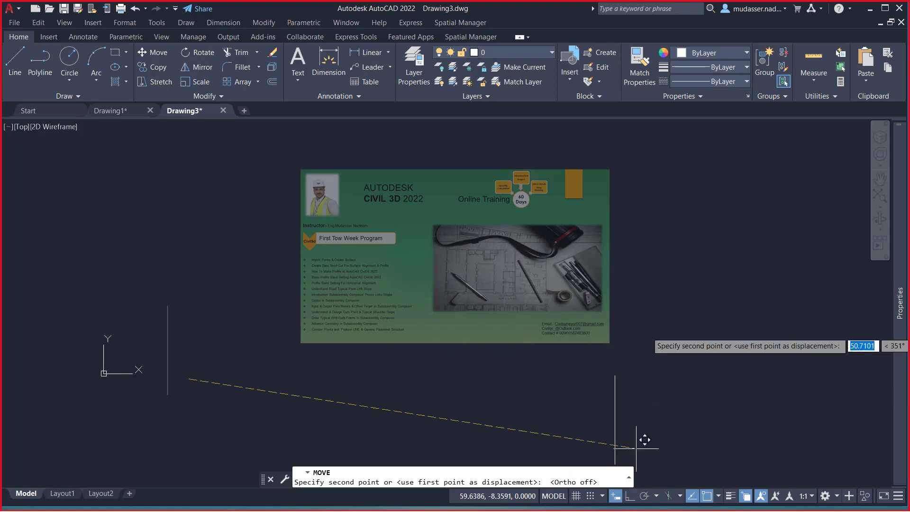
click(665, 237)
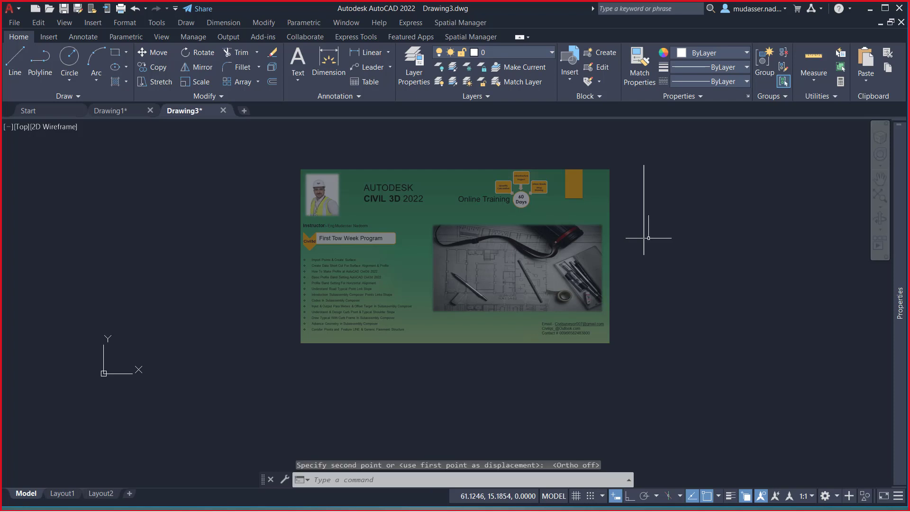
scroll(663, 238, up, 2)
middle_drag(663, 238, 443, 266)
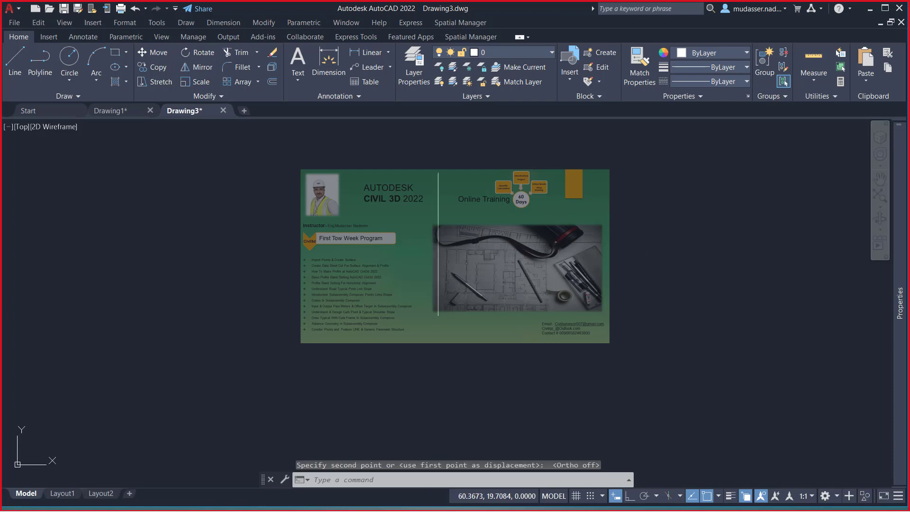
key(Escape)
key(Escape)
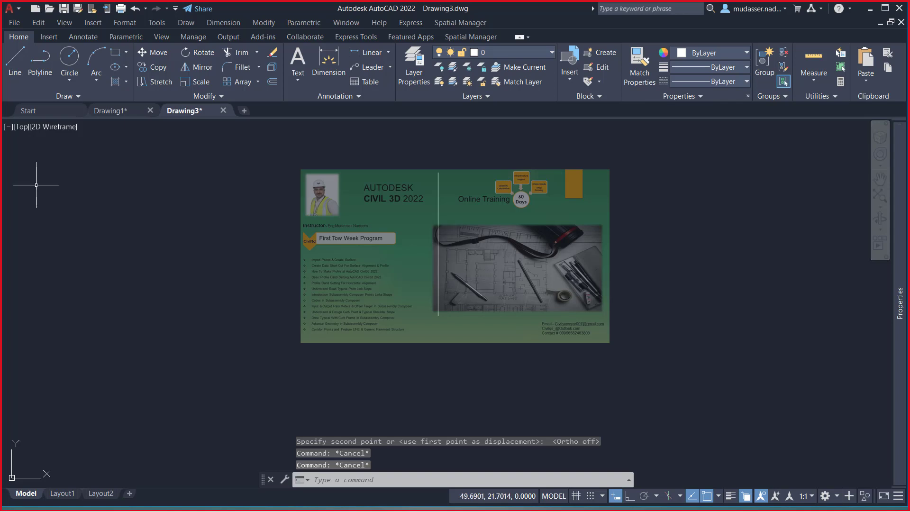
- Glance at Drawing1's cross-sections and come back to Drawing3
click(123, 114)
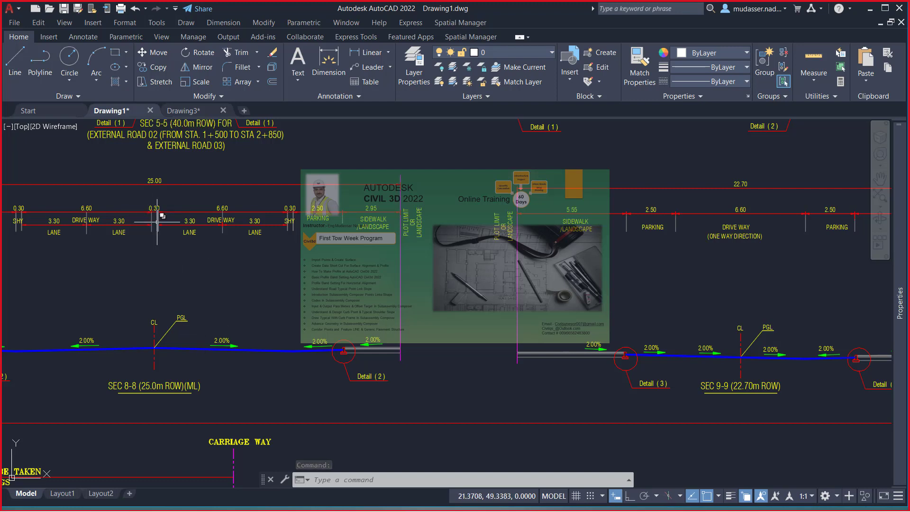
click(204, 110)
key(Escape)
key(Escape)
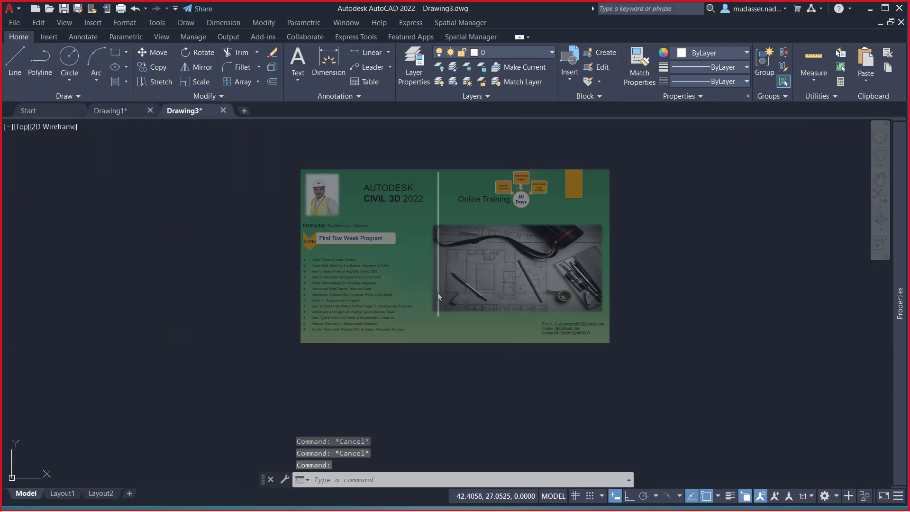
- Offset the vertical line twice to the left at 0.15 spacing
text(o)
key(Return)
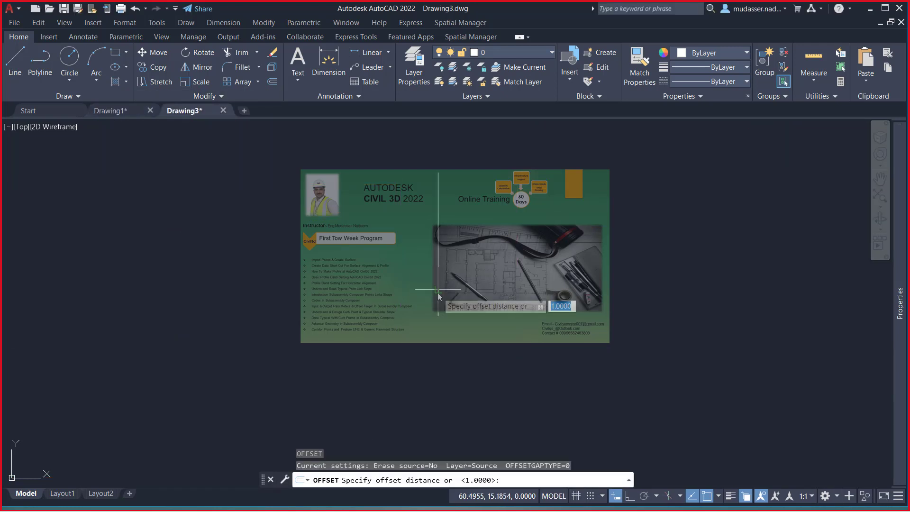
text(.15)
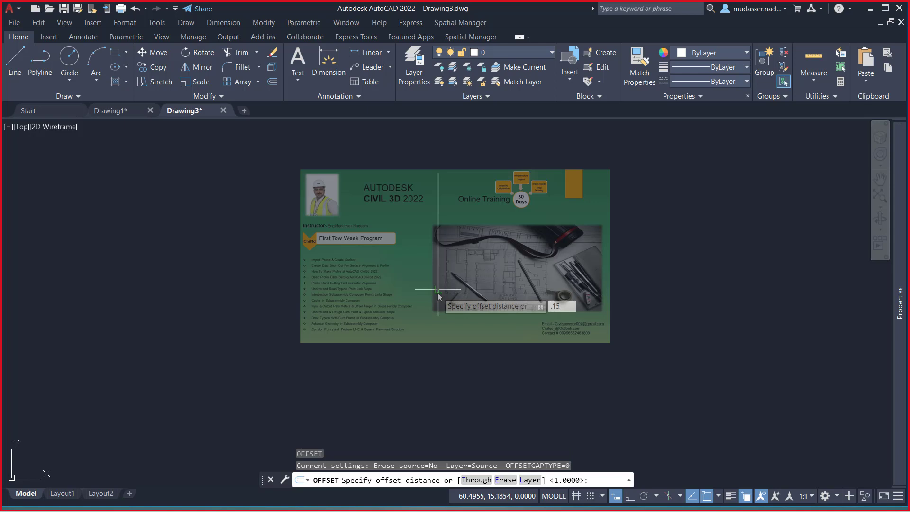
key(Return)
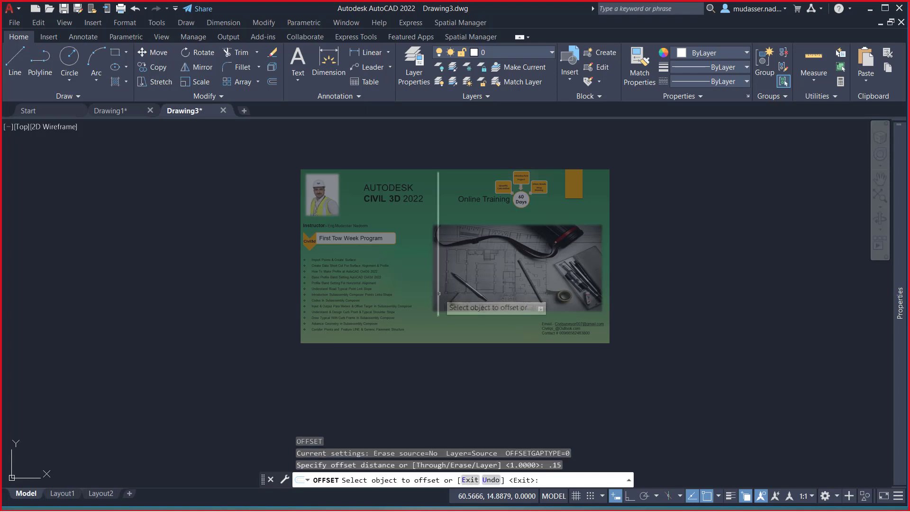
click(438, 292)
click(421, 299)
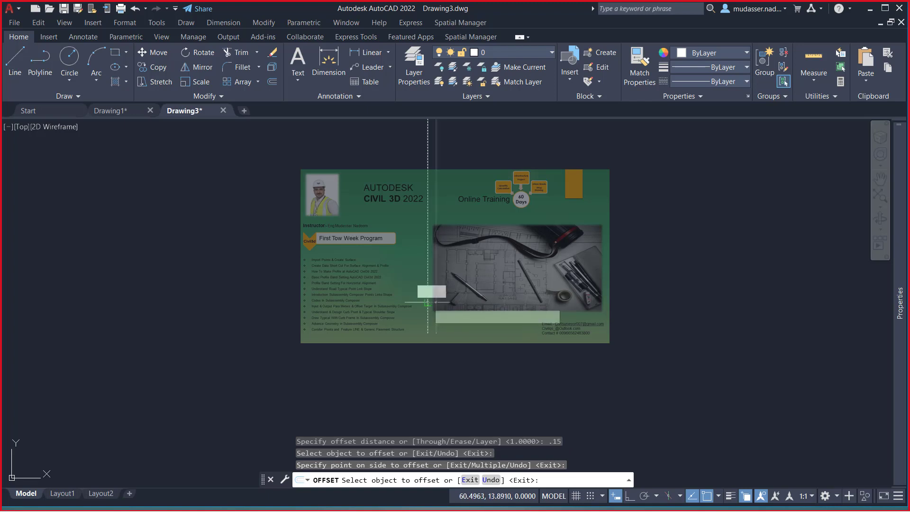
click(427, 302)
click(367, 309)
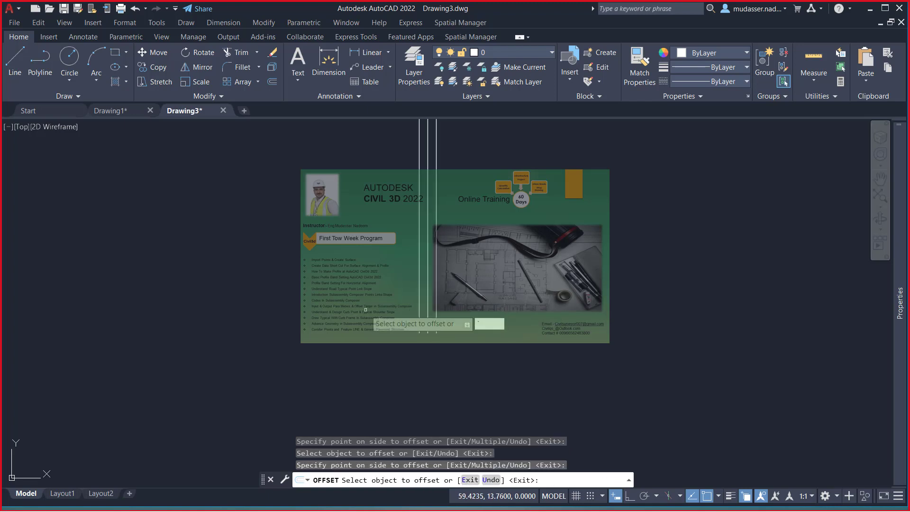
key(Escape)
- Draw a horizontal line across the three vertical lines with Ortho on
text(l)
key(Return)
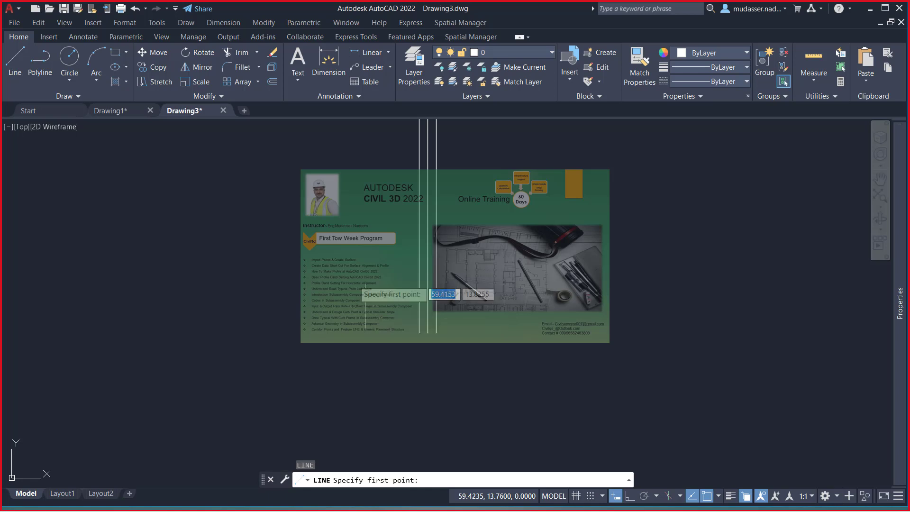
click(296, 198)
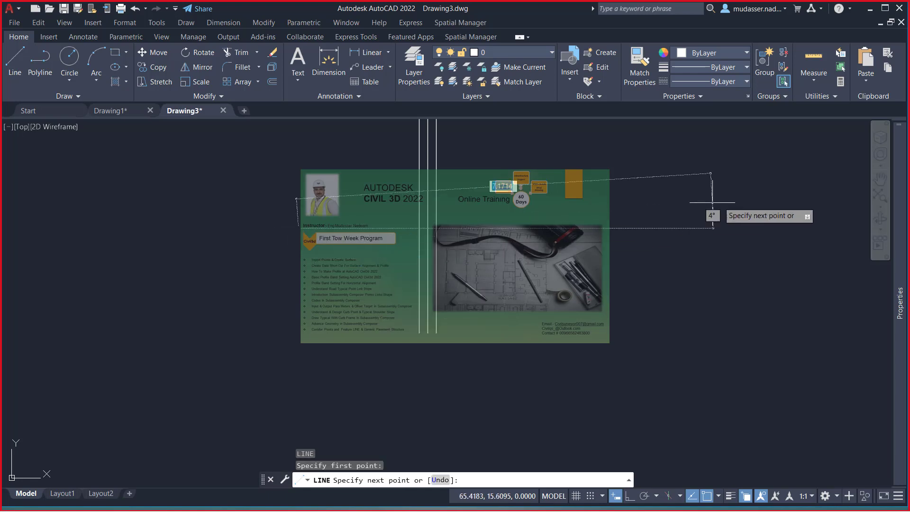
key(F8)
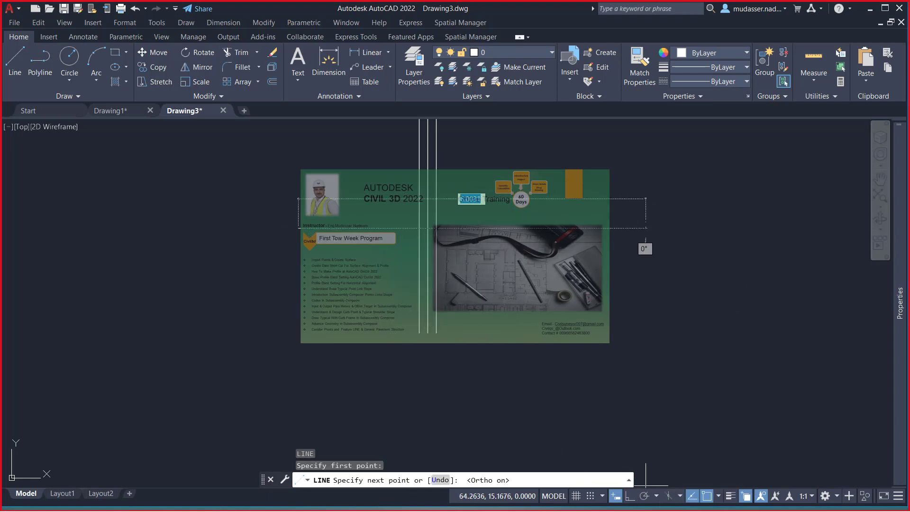
click(661, 228)
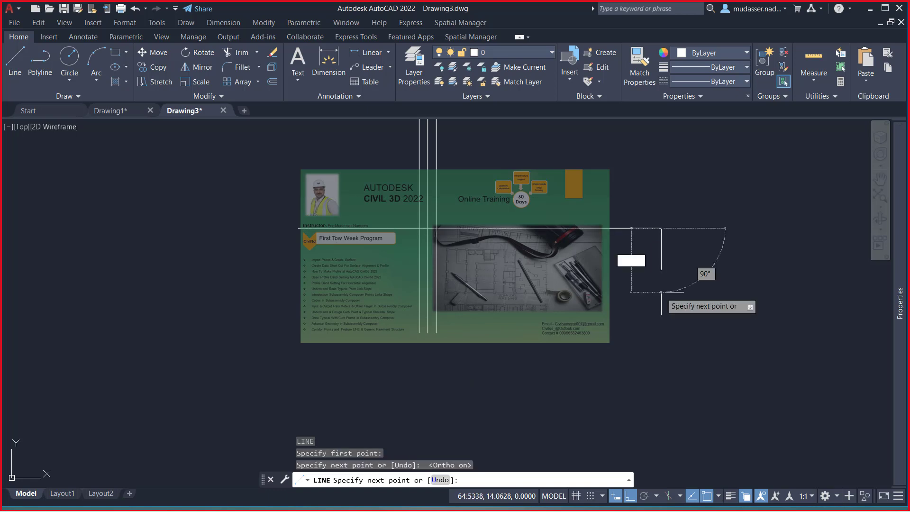
key(Return)
- Fence-trim the vertical line tops against the horizontal line
text(TR)
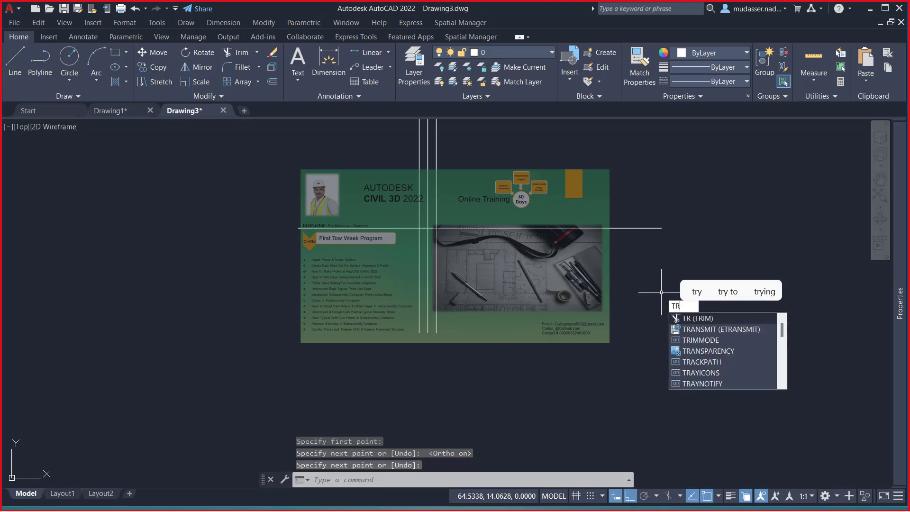
key(Return)
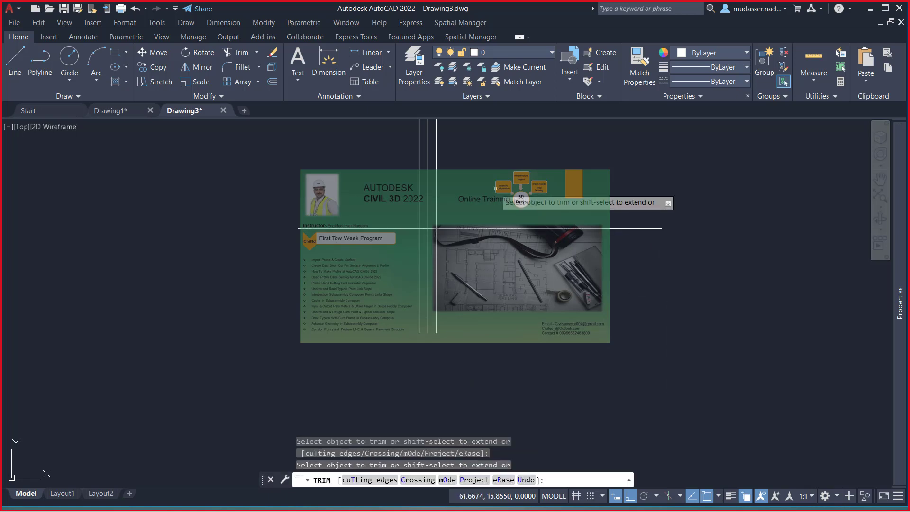
click(517, 187)
click(353, 204)
key(Return)
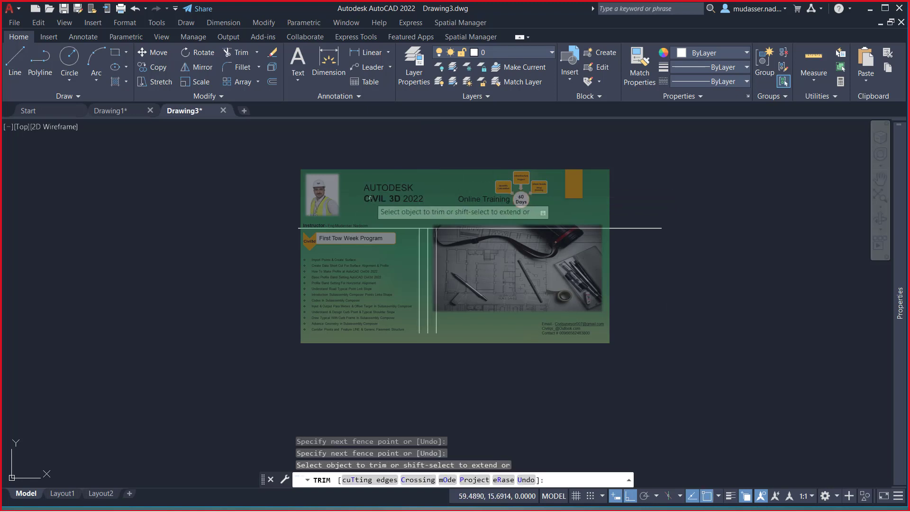
key(Escape)
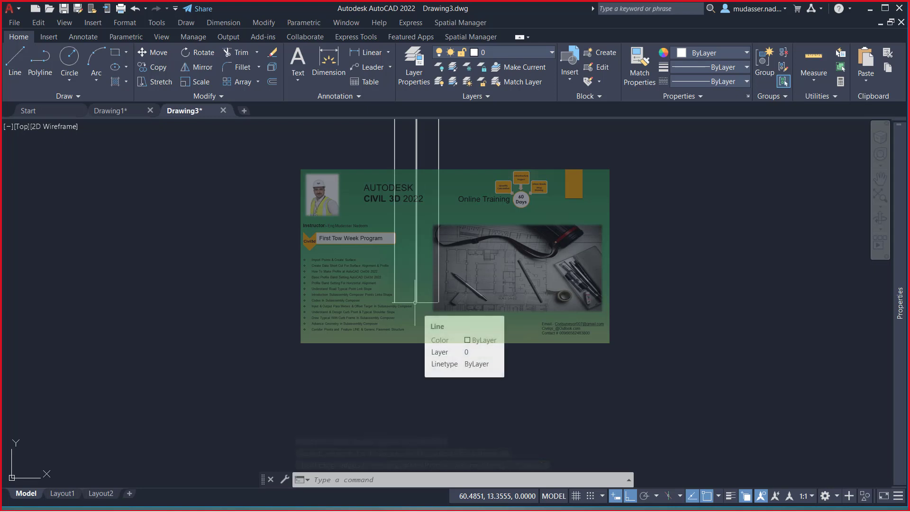
text(POI)
key(Return)
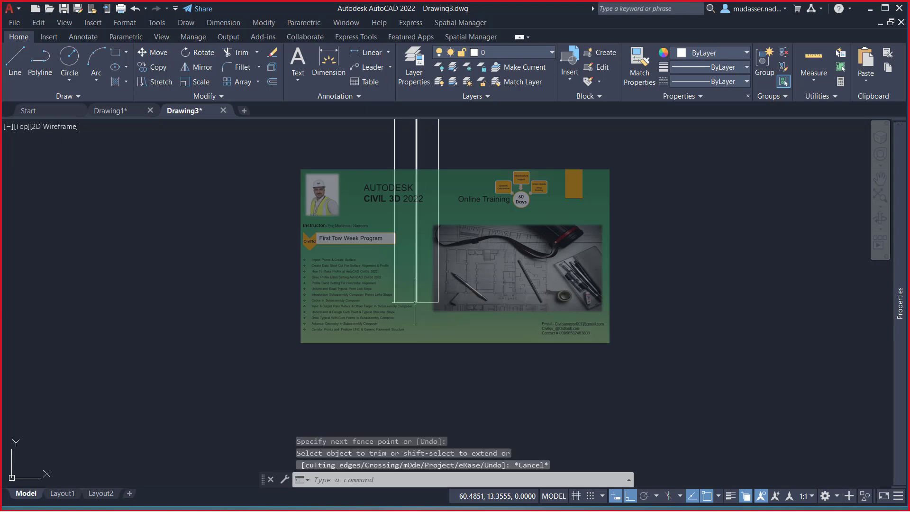
- Place a point at the middle line's lower end and style points as circles at absolute size 5
click(417, 302)
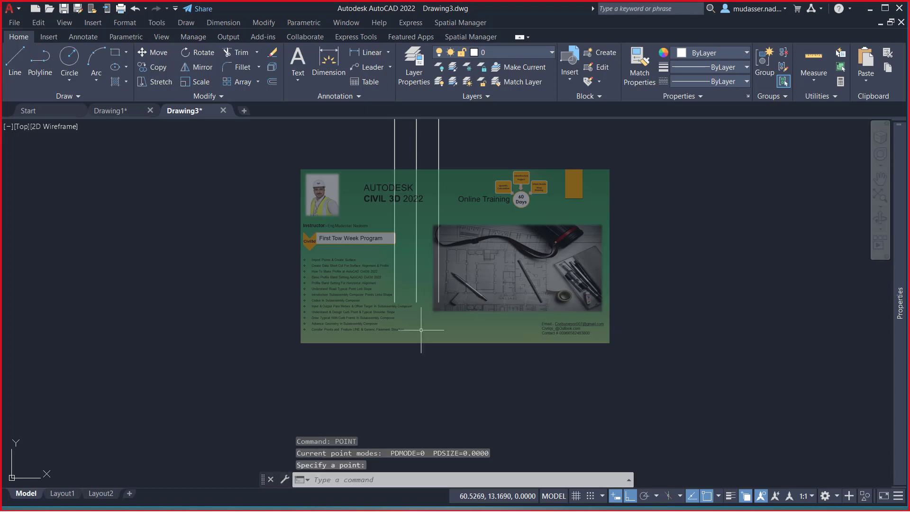
text(PTYPE)
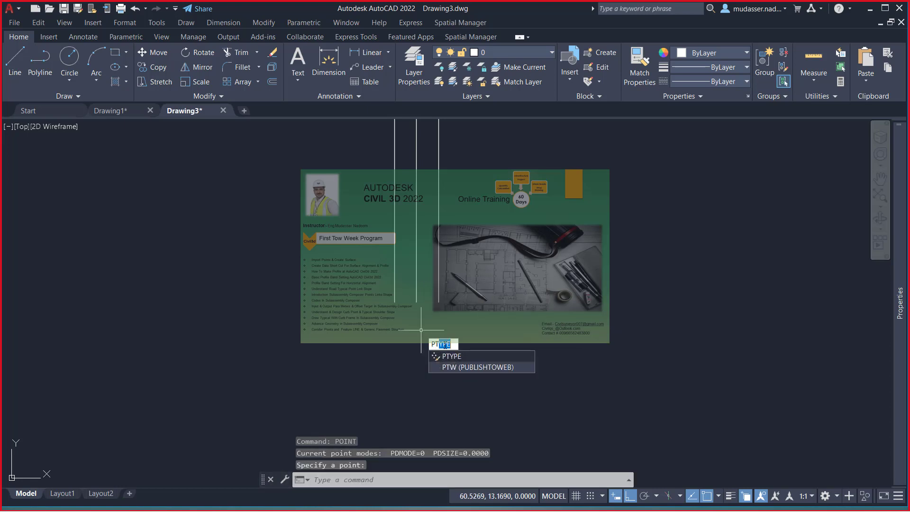
click(453, 358)
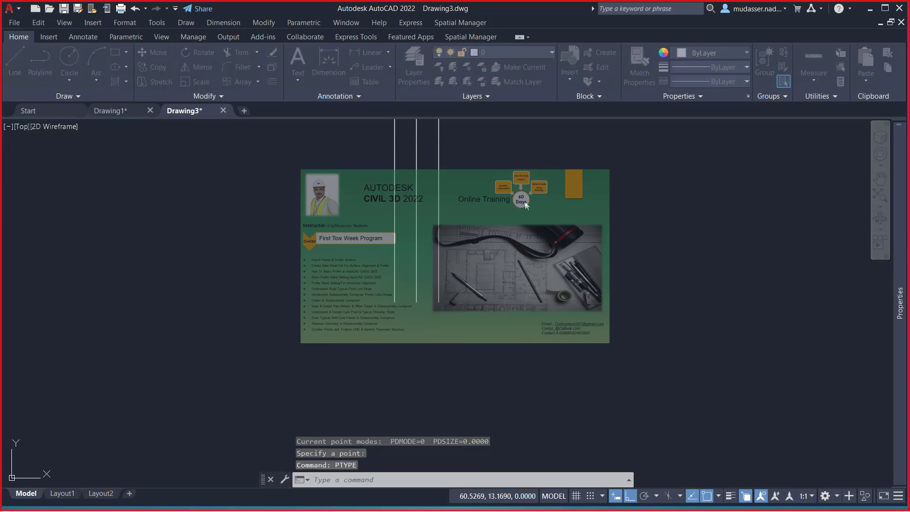
click(423, 192)
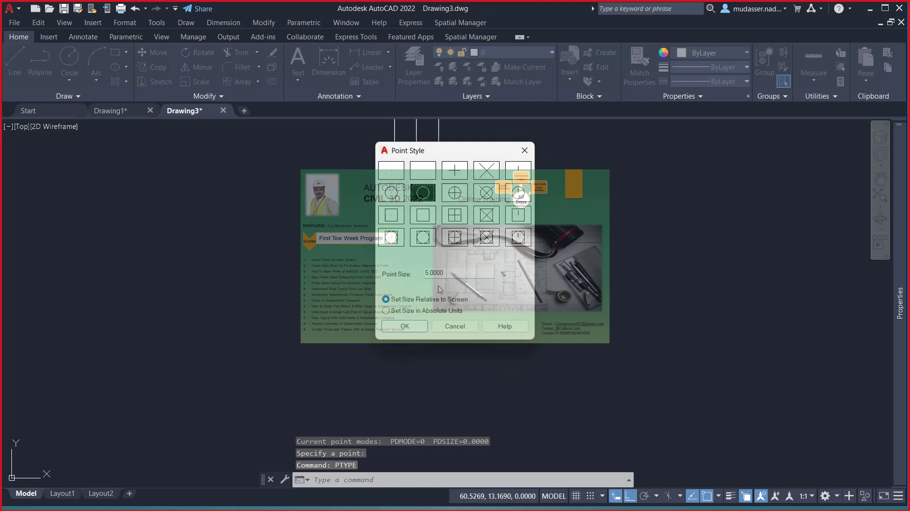
click(415, 310)
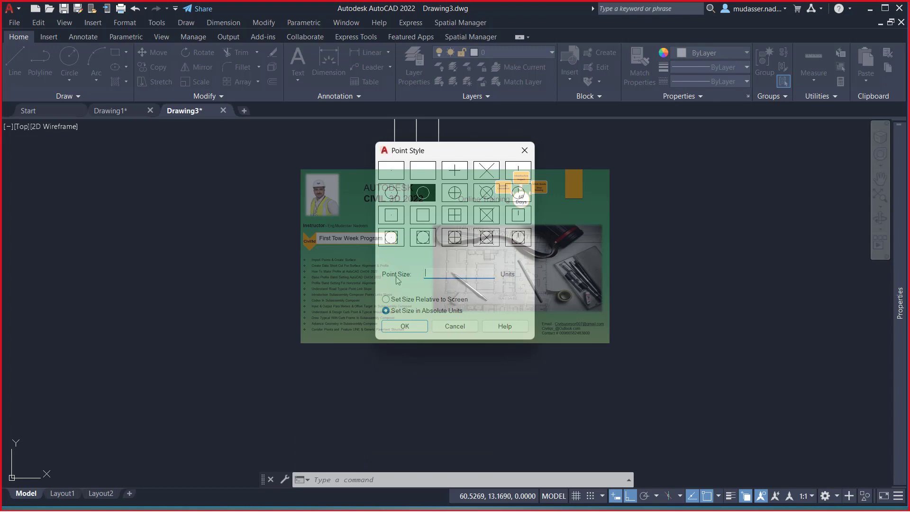
click(409, 327)
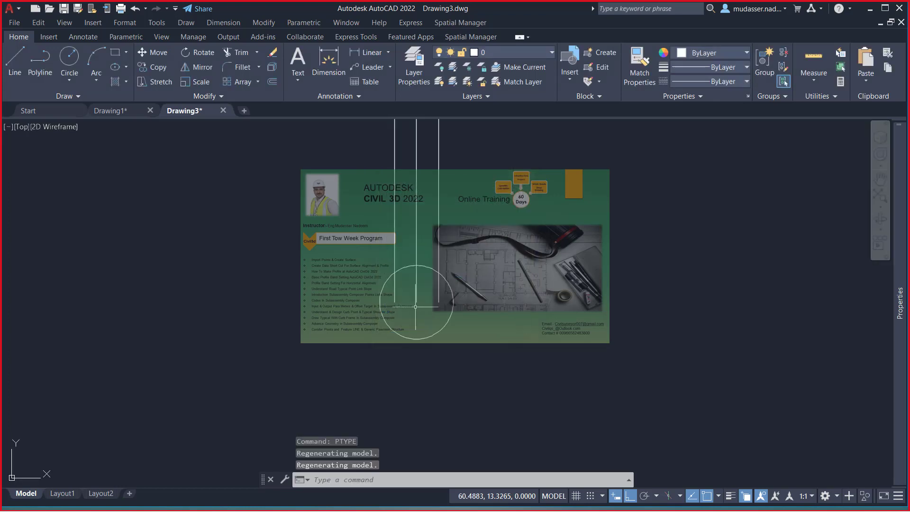
- Reopen PTYPE and reduce the point size below 5 units
text(ptype)
key(Return)
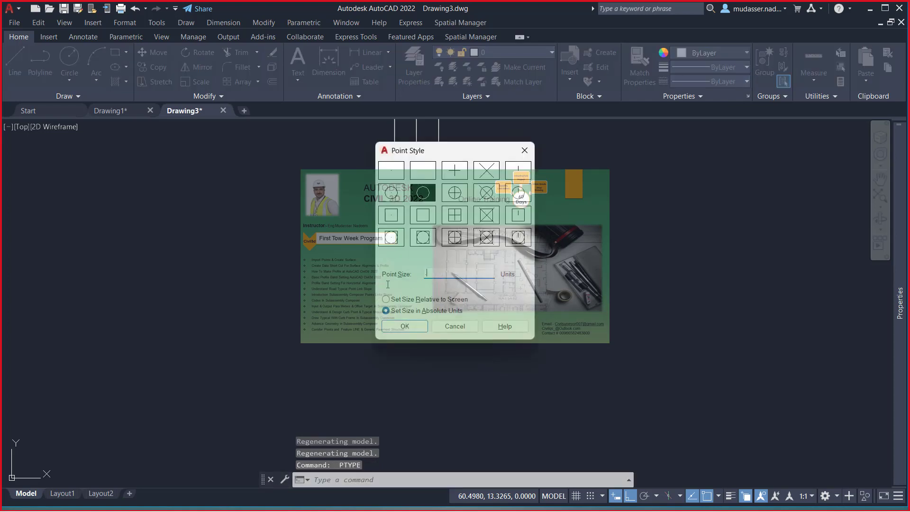
click(396, 330)
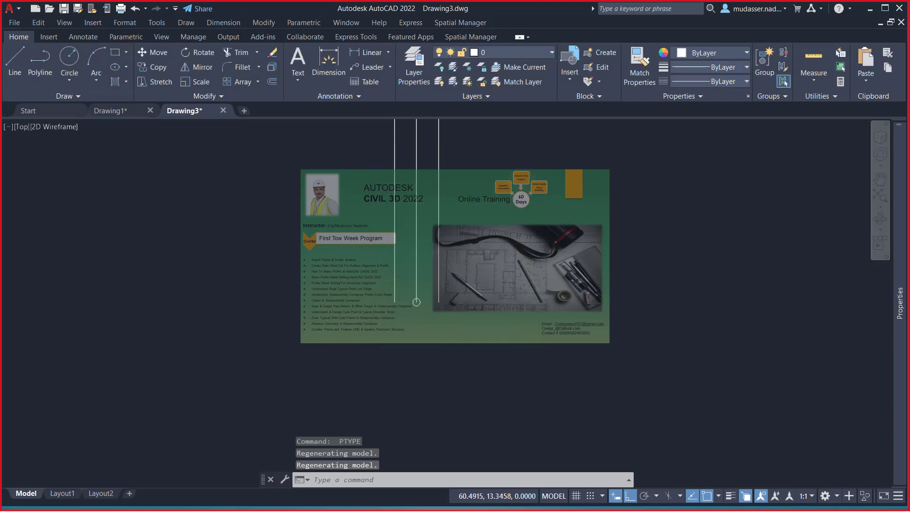
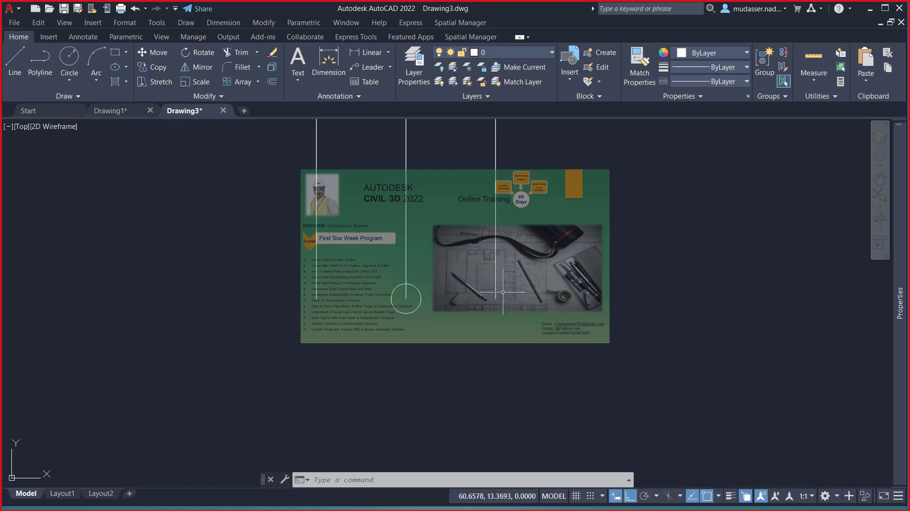
- Copy the middle line's point marker from its centre onto the right and left vertical lines
text(c)
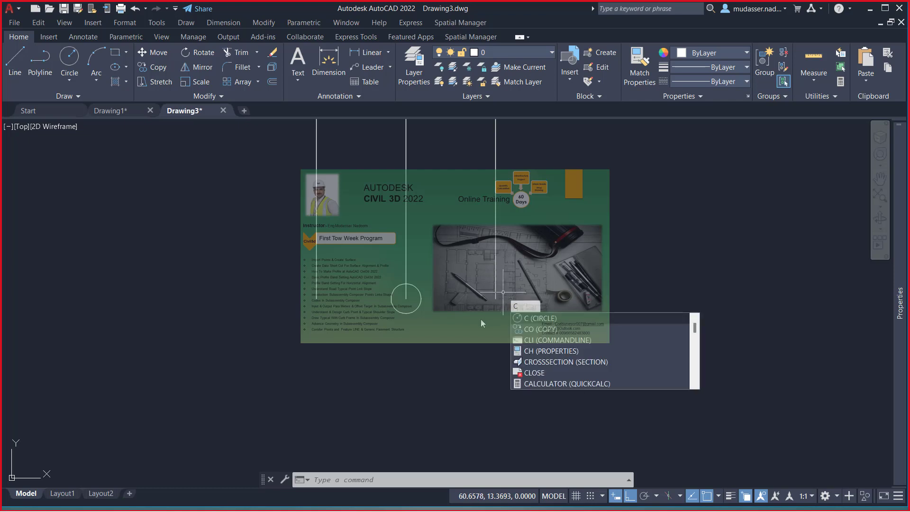
key(Escape)
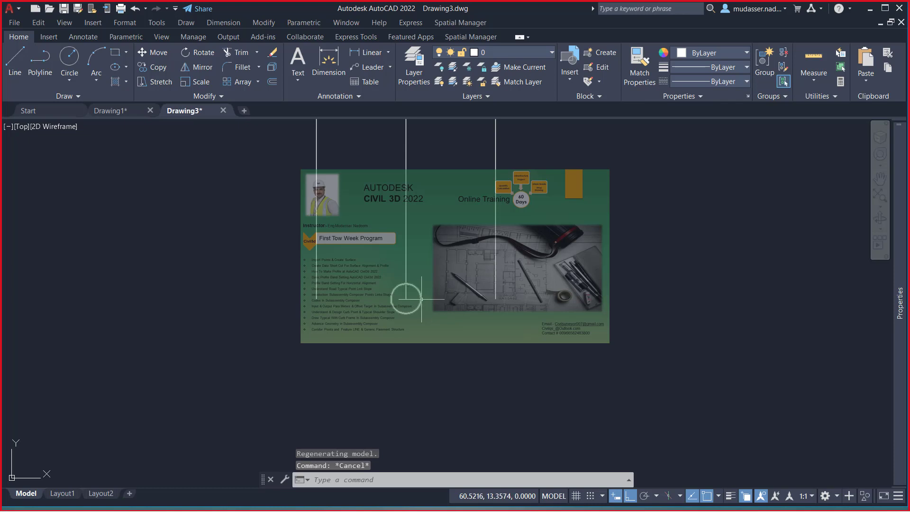
key(Return)
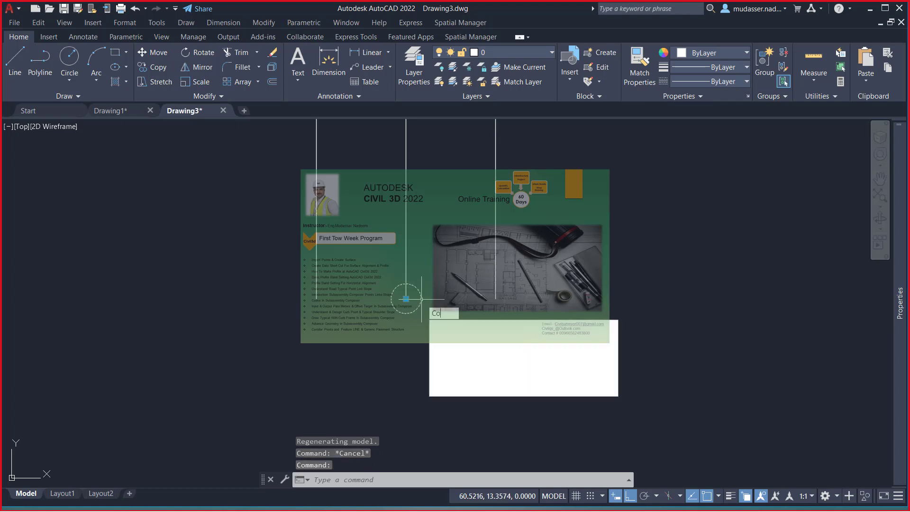
text(co)
key(Return)
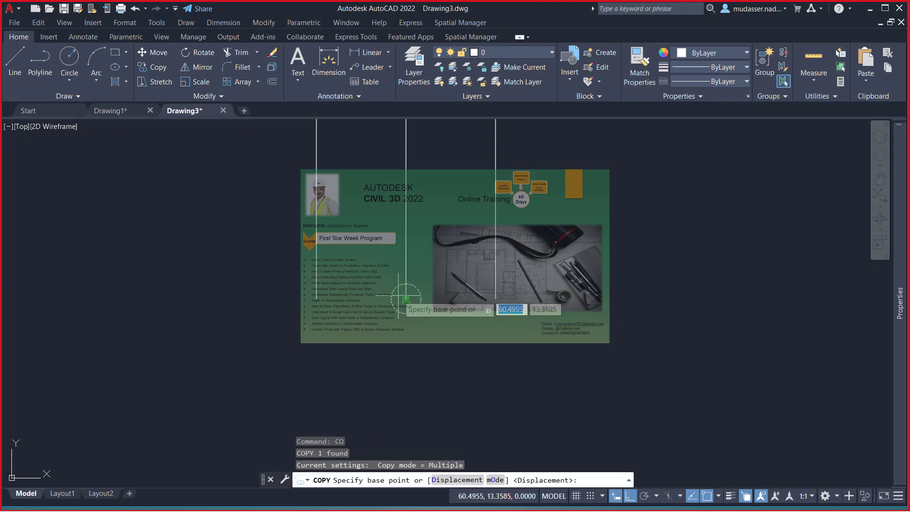
click(406, 298)
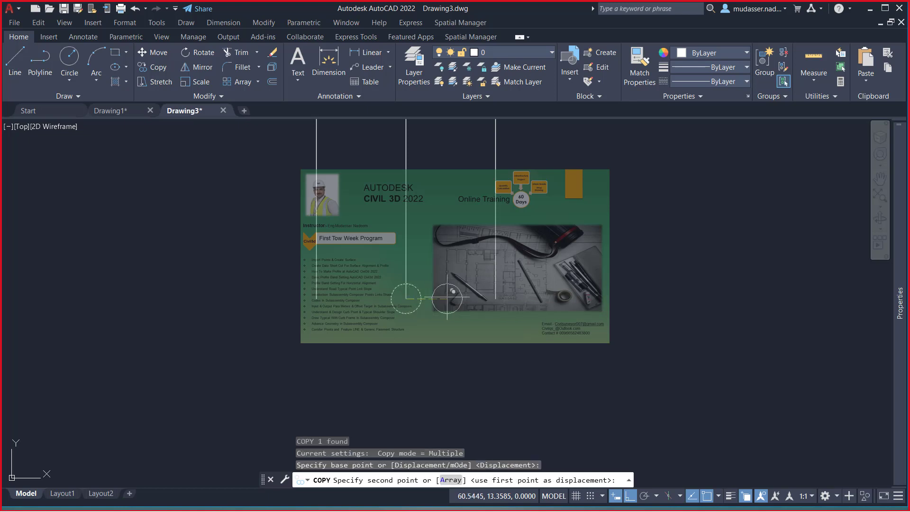
click(495, 298)
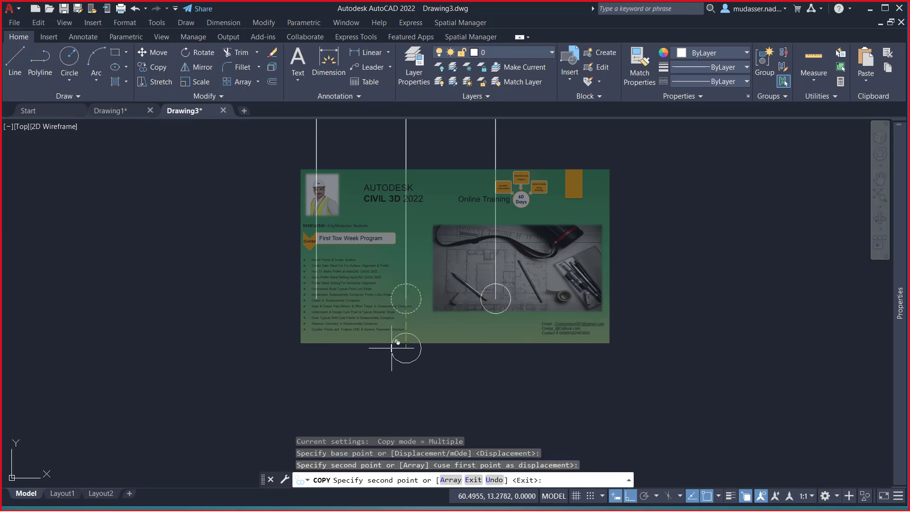
click(316, 298)
key(Escape)
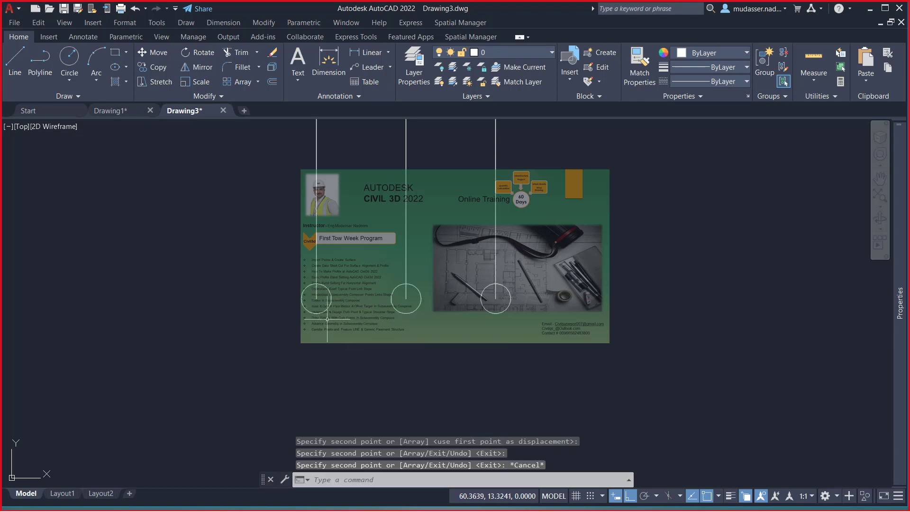
- Set the point style size to .025 absolute units and zoom to review the smaller markers
text(pt)
key(Return)
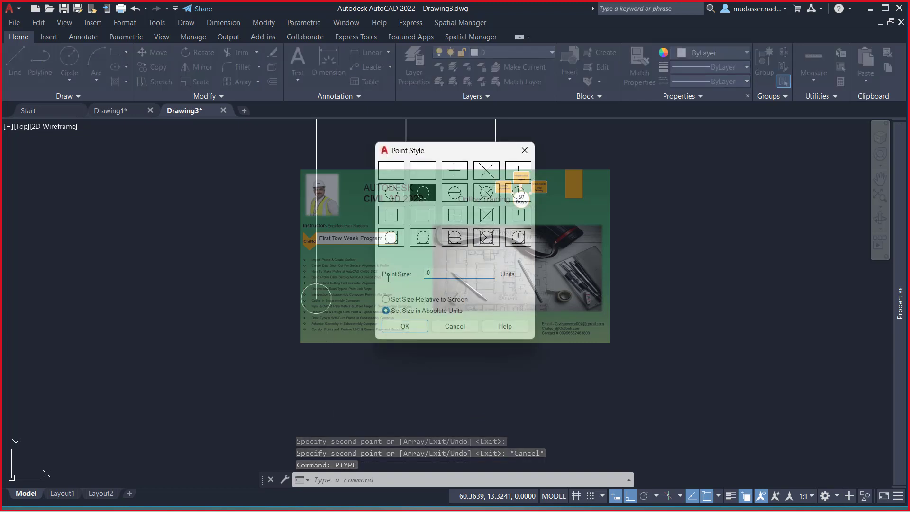
text(25)
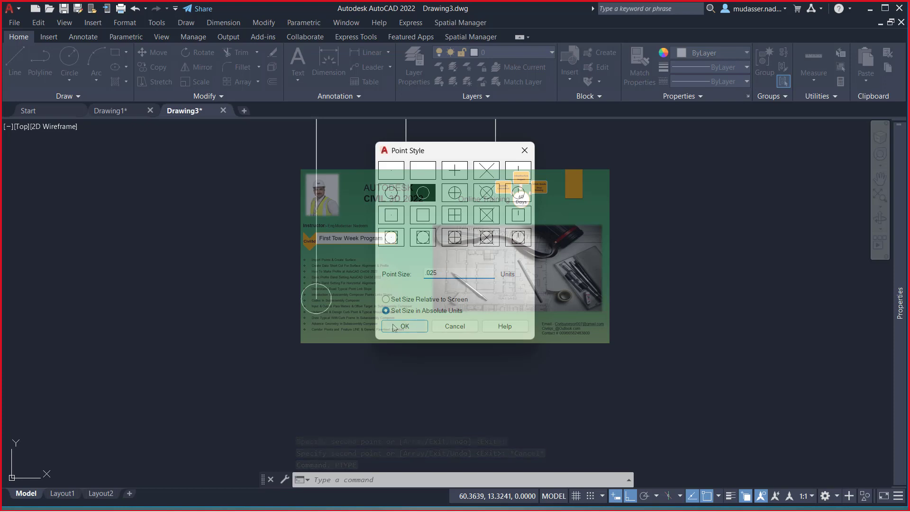
click(393, 326)
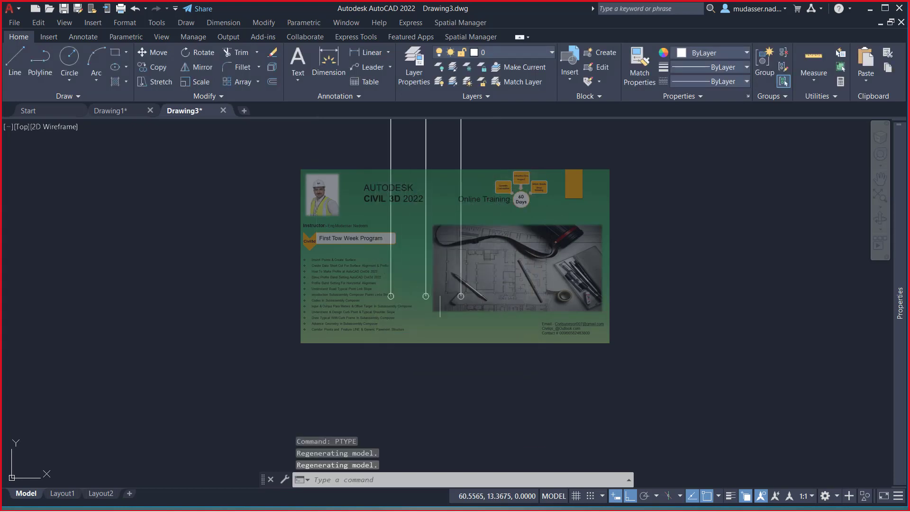
scroll(440, 306, down, 4)
scroll(439, 306, down, 1)
scroll(422, 325, up, 3)
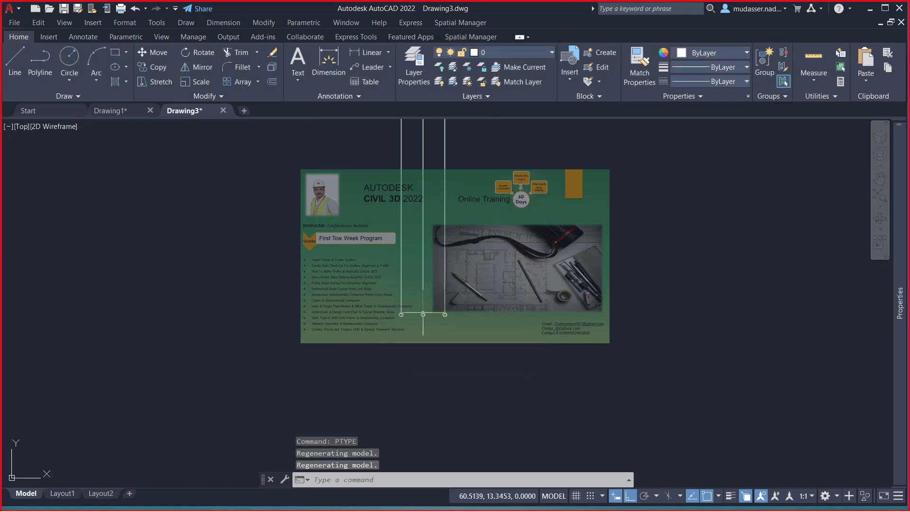
scroll(425, 312, up, 2)
click(124, 111)
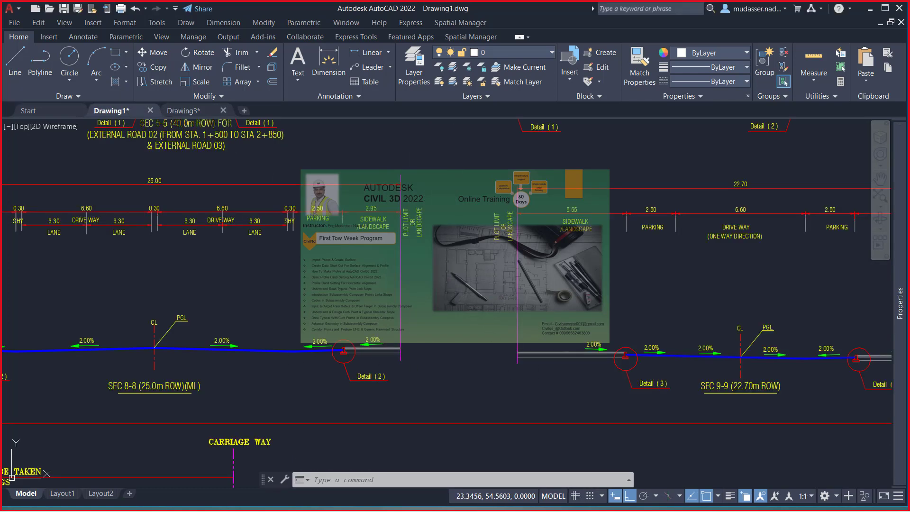
middle_drag(142, 342, 223, 339)
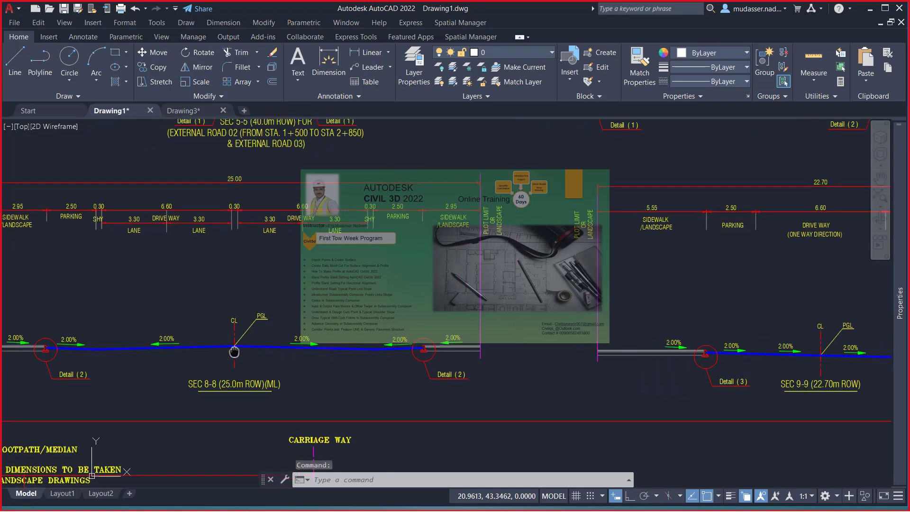
scroll(216, 233, up, 4)
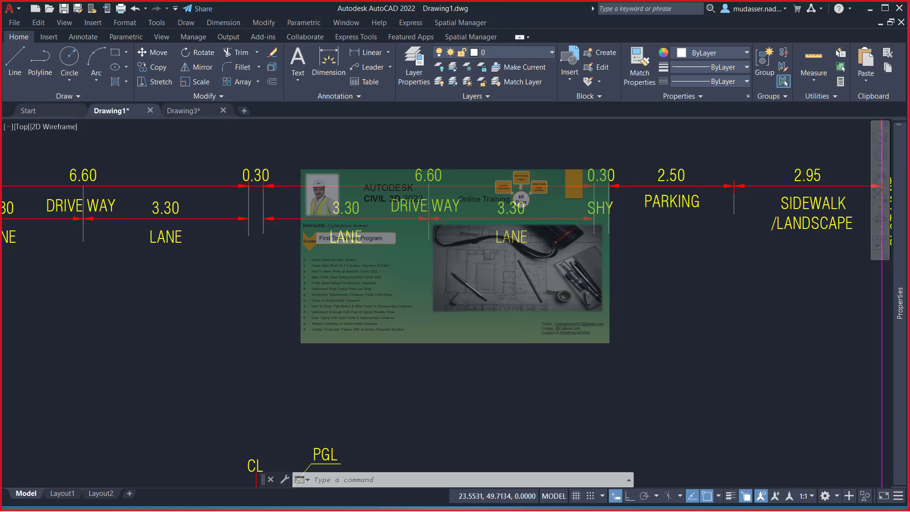
scroll(380, 340, down, 6)
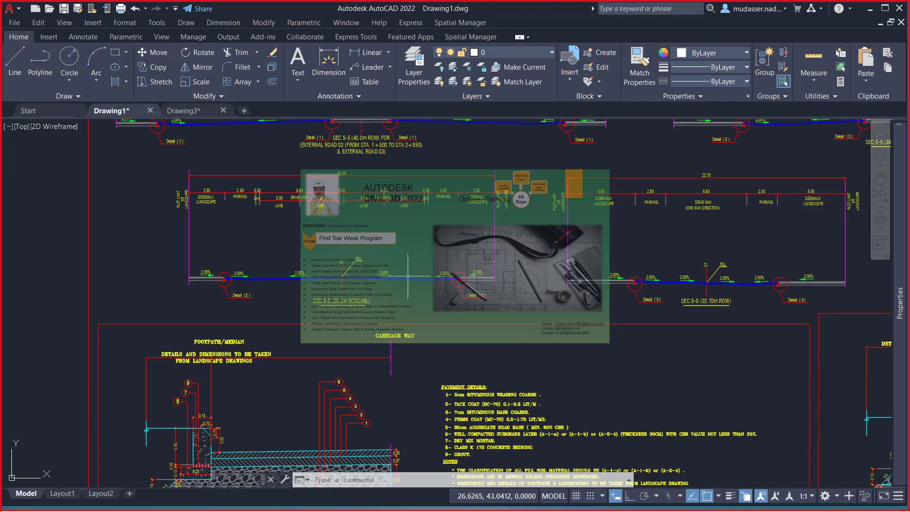
scroll(407, 275, up, 2)
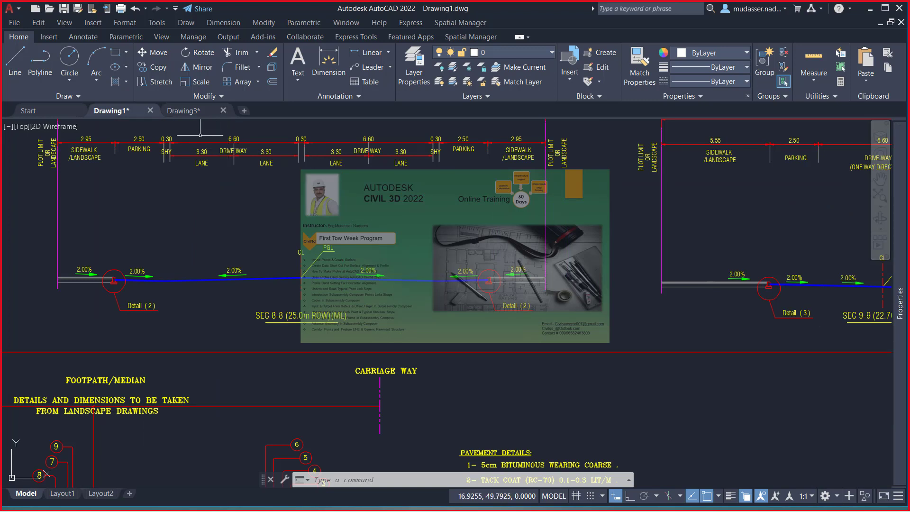
click(183, 111)
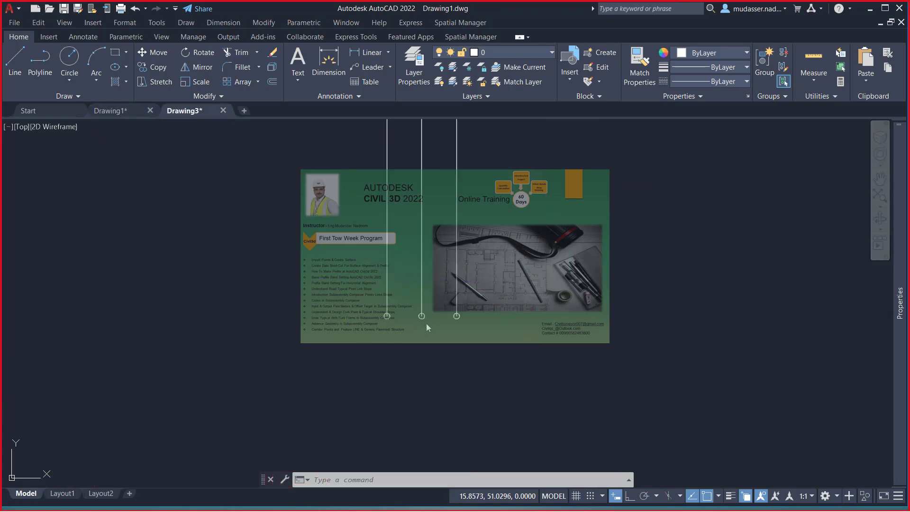
- With Ortho on, draw a 3.3-long horizontal line rightward from the right vertical line's point
key(F8)
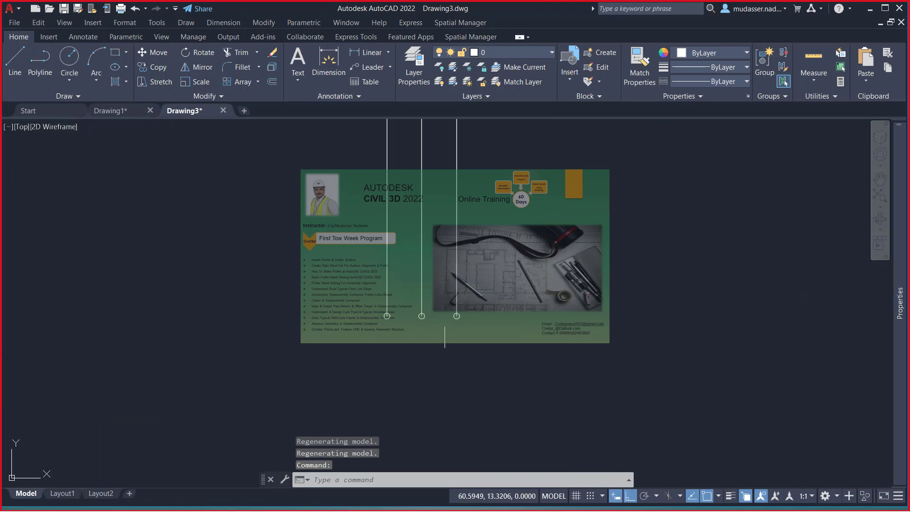
text(l)
key(Return)
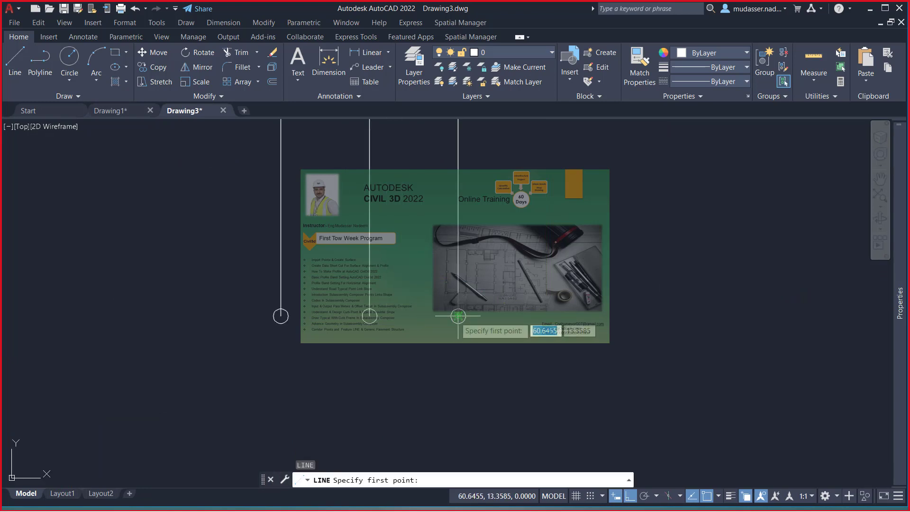
click(457, 316)
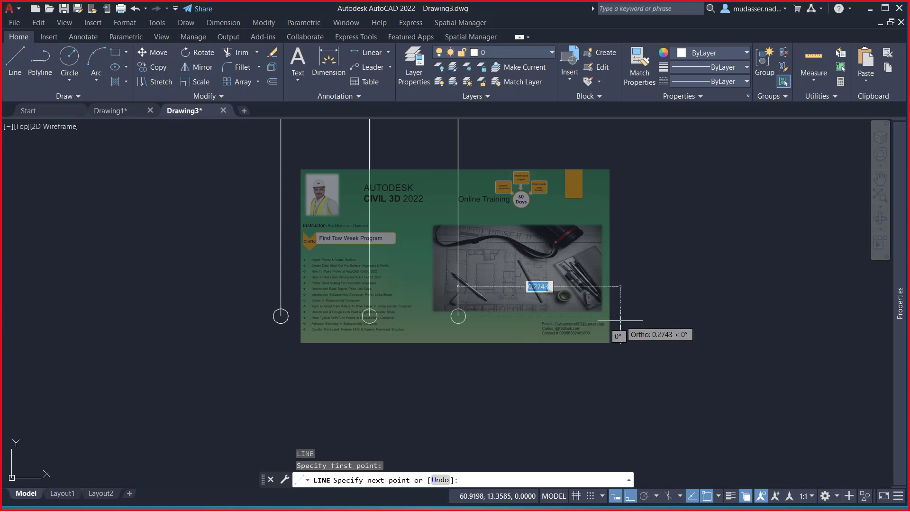
text(3.3)
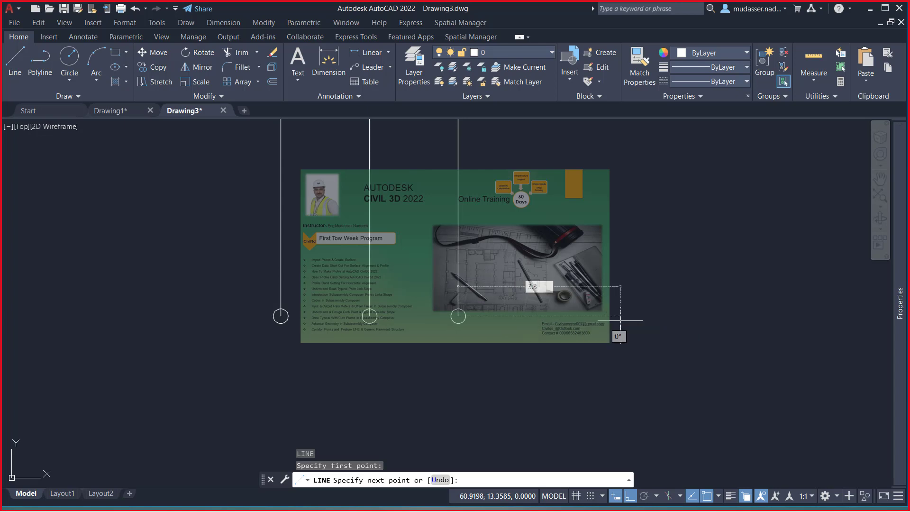
key(Return)
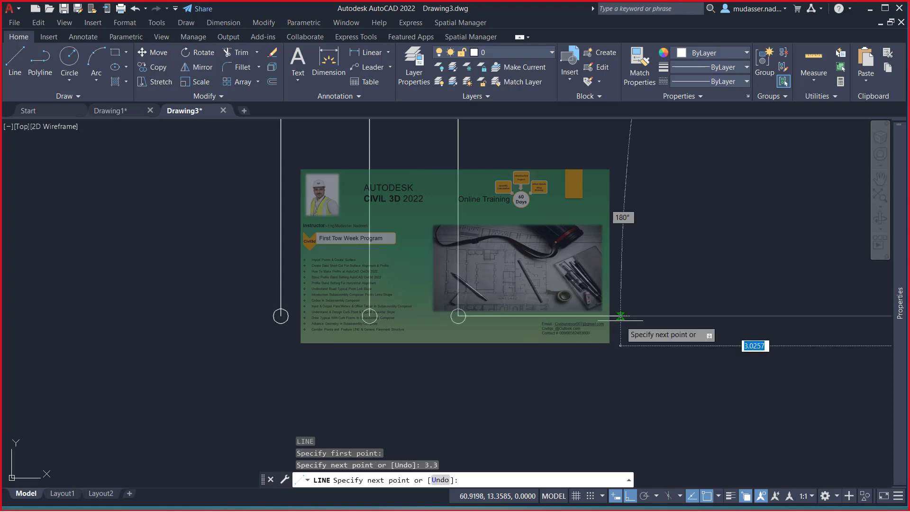
key(Return)
scroll(460, 314, down, 4)
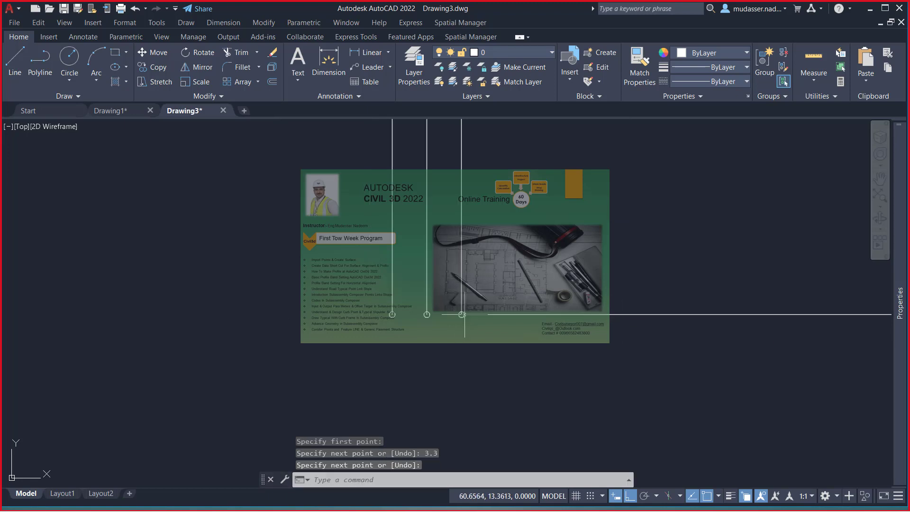
scroll(467, 314, down, 2)
scroll(556, 320, down, 2)
scroll(372, 299, down, 2)
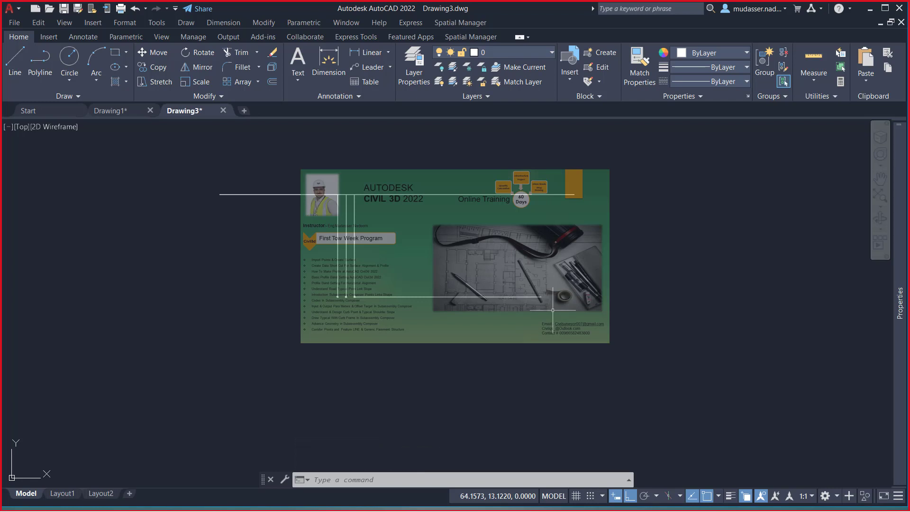
- Open QuickCalc anchored to the right edge and compute 3.3 × .02 = 0.066
text(CA)
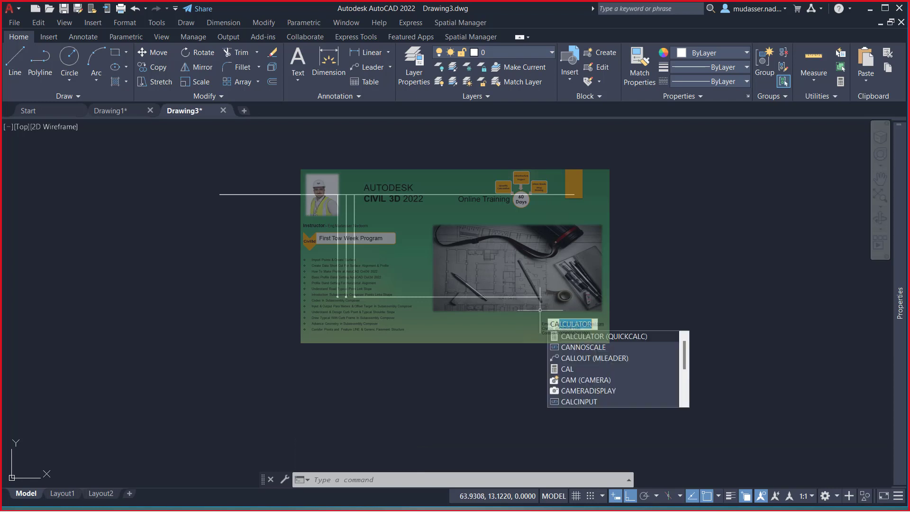
text(L)
click(588, 347)
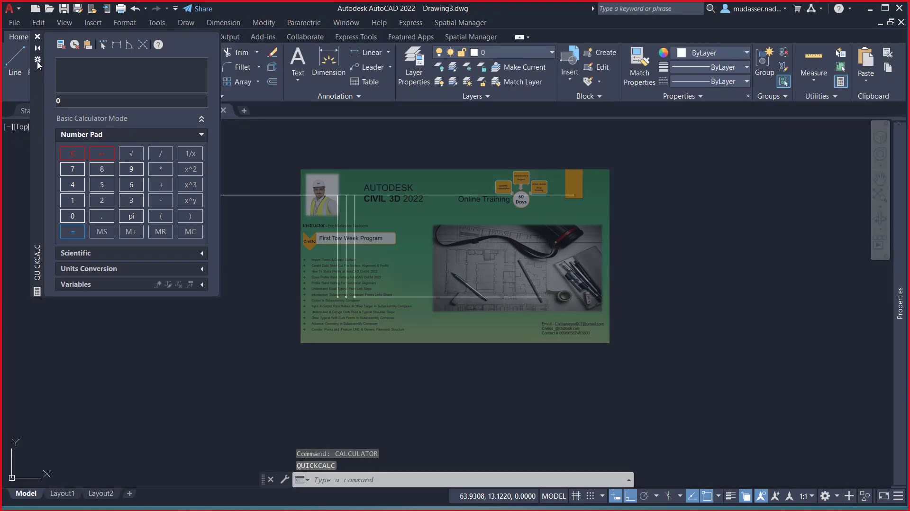
click(37, 60)
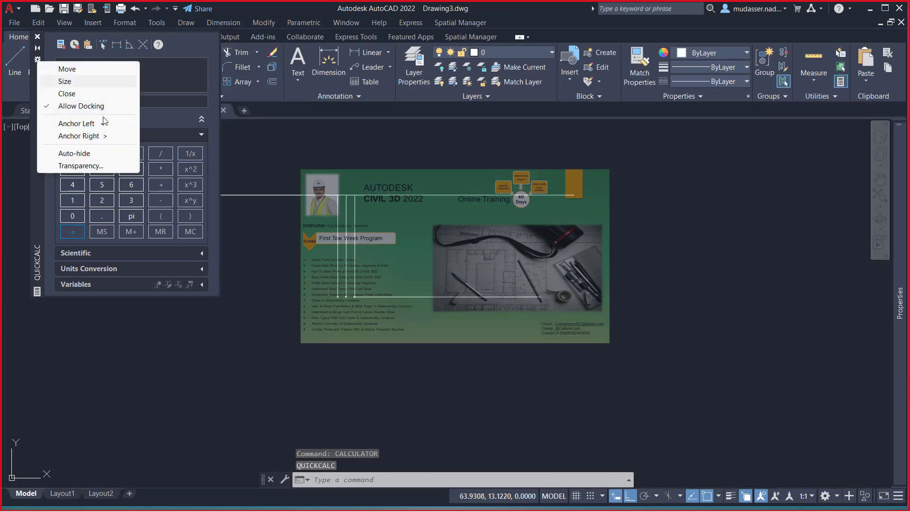
click(79, 136)
mouse_move(899, 393)
text(3.3*.02)
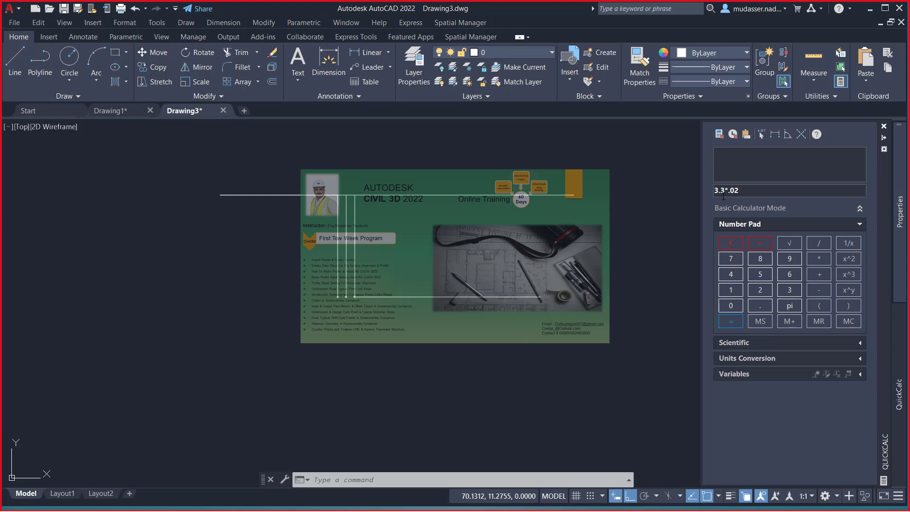
key(Return)
drag(738, 190, 712, 195)
key(ctrl+8)
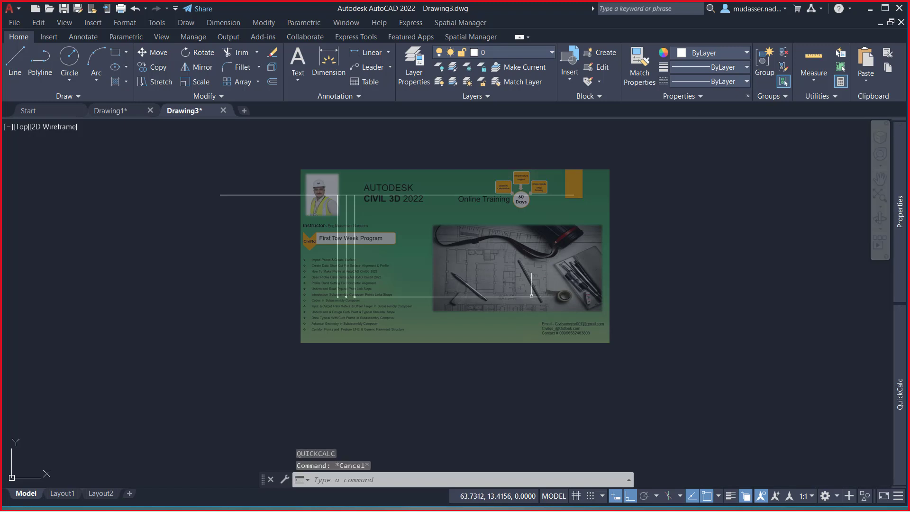
- Offset the horizontal pavement line by .066 to create a parallel helper line
click(548, 286)
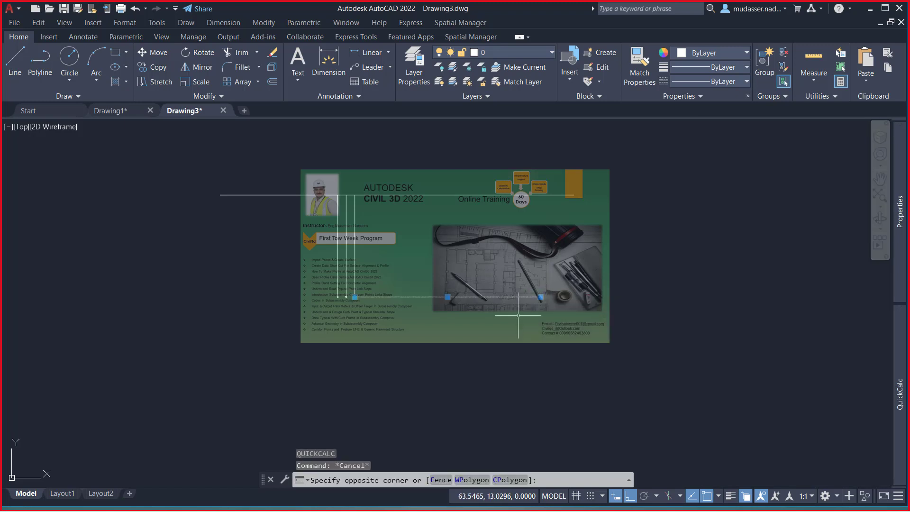
click(518, 314)
key(Escape)
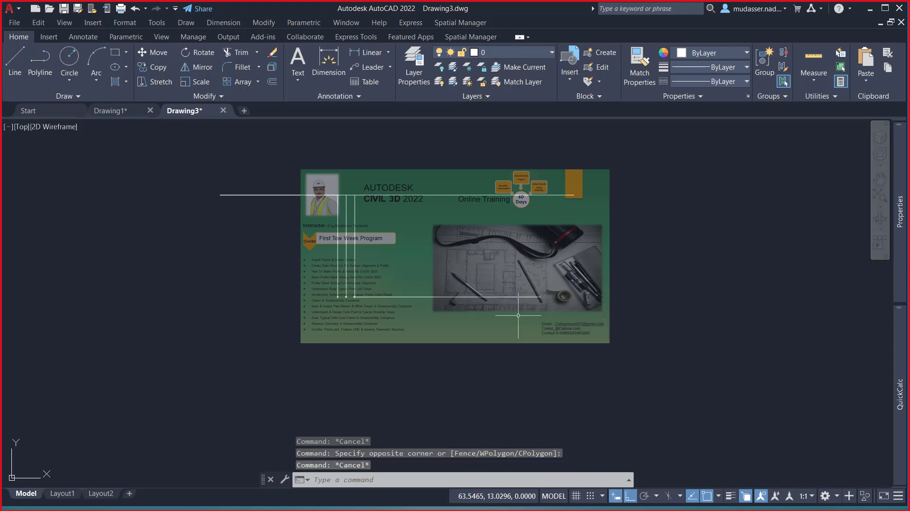
text(o)
key(Return)
key(Return)
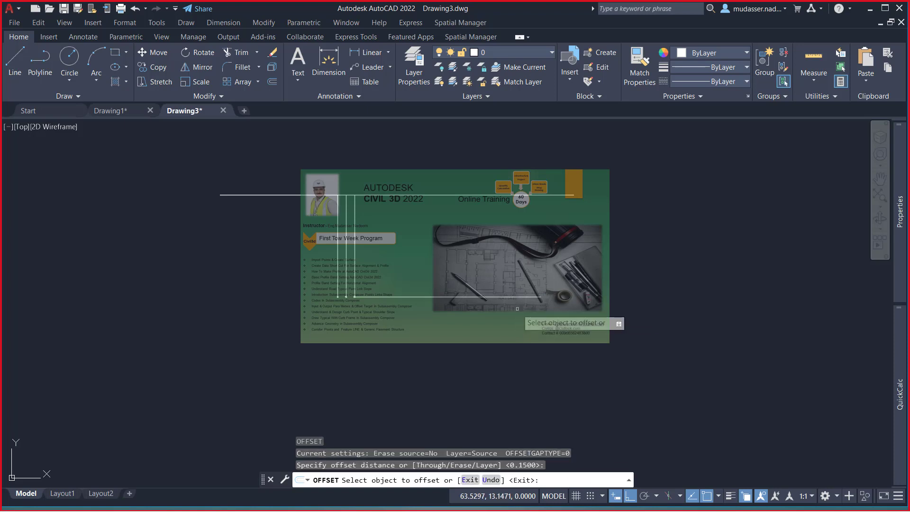
click(524, 297)
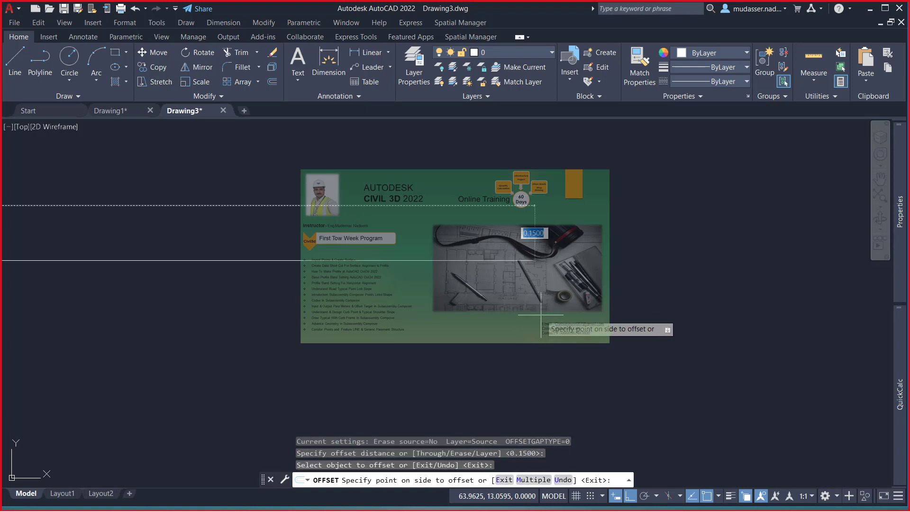
text(.066)
key(Return)
key(Escape)
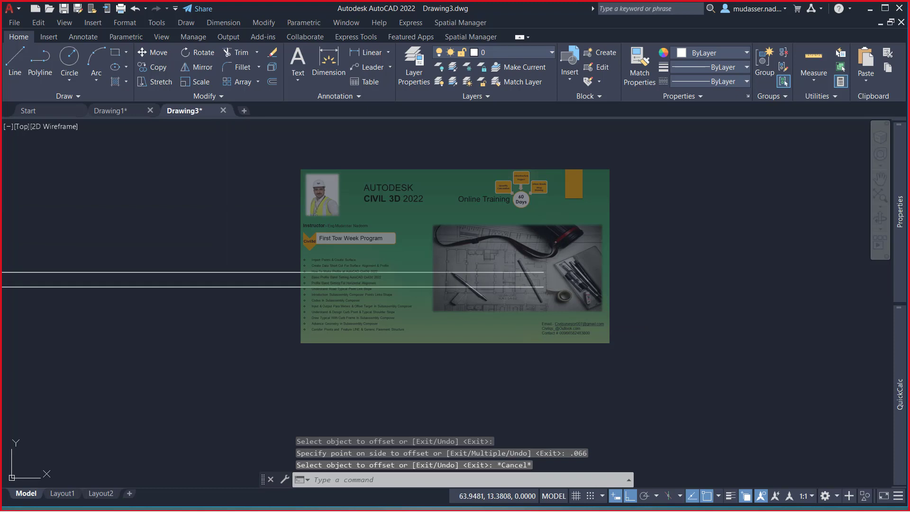
click(525, 273)
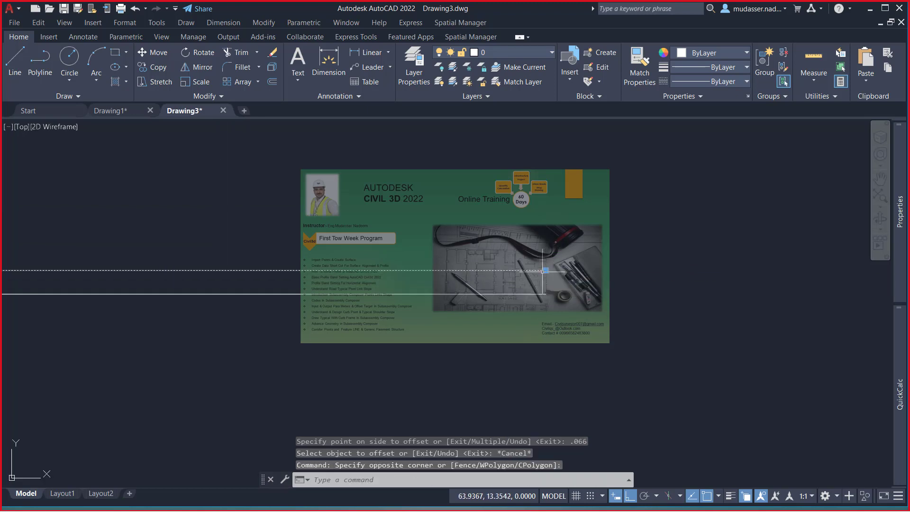
- Grip-stretch the pavement line's end to a new point so it slopes down
click(546, 270)
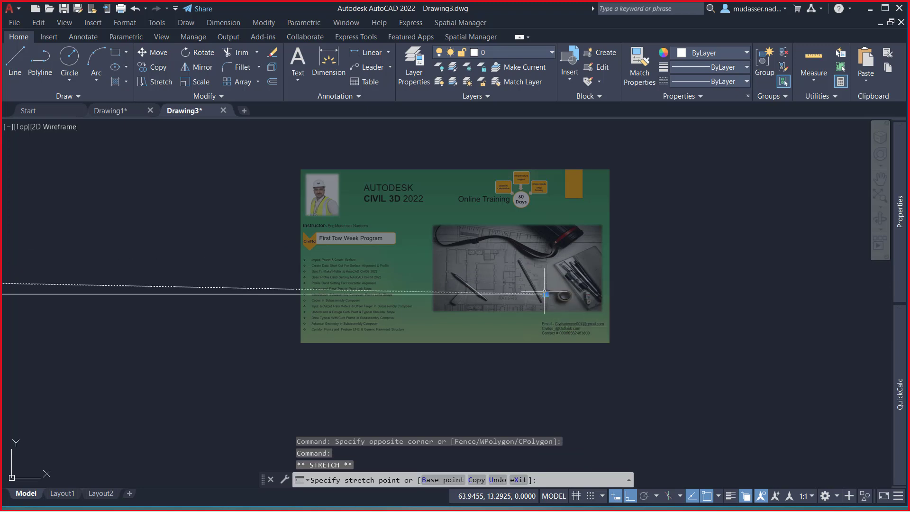
click(588, 270)
key(Escape)
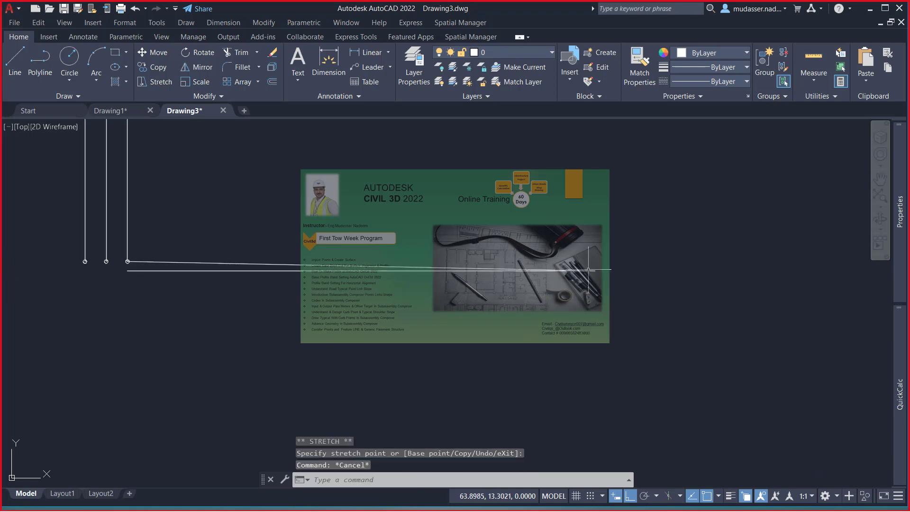
scroll(135, 268, up, 4)
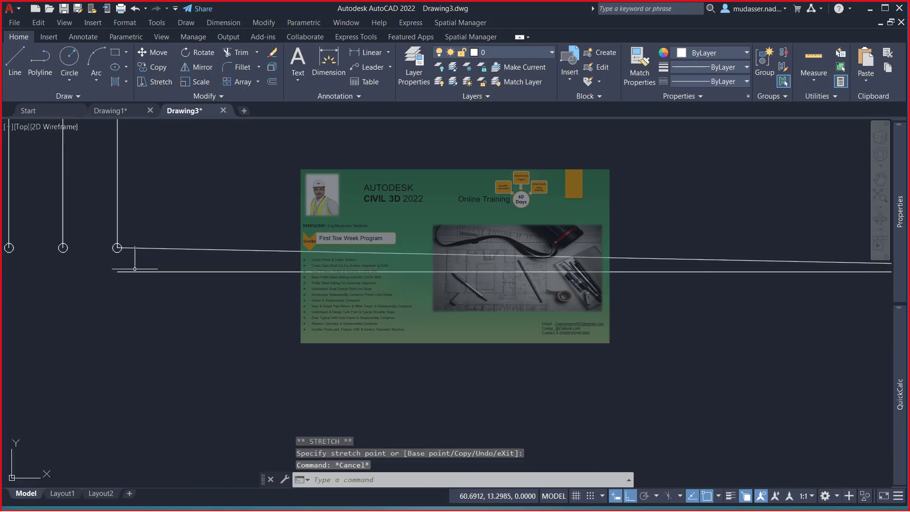
- Erase the extra lower horizontal helper line with a crossing selection
click(133, 271)
click(120, 294)
key(Delete)
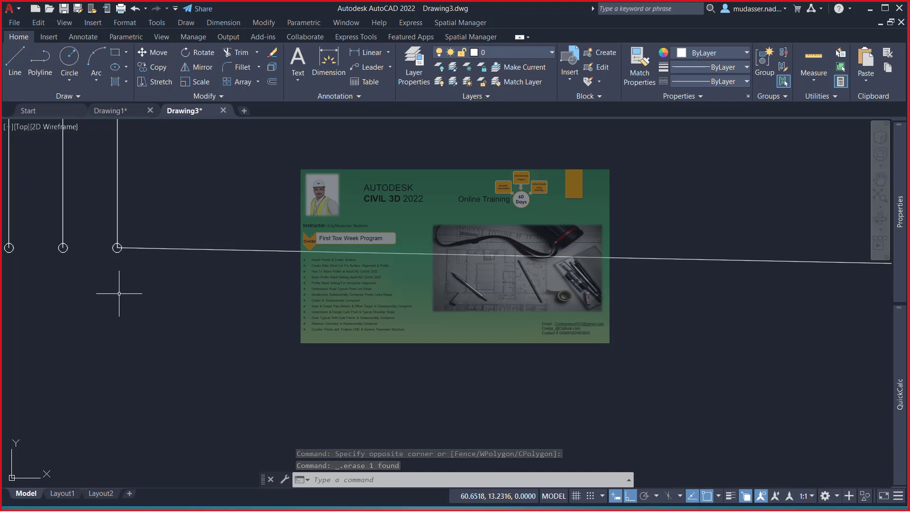
scroll(151, 249, down, 4)
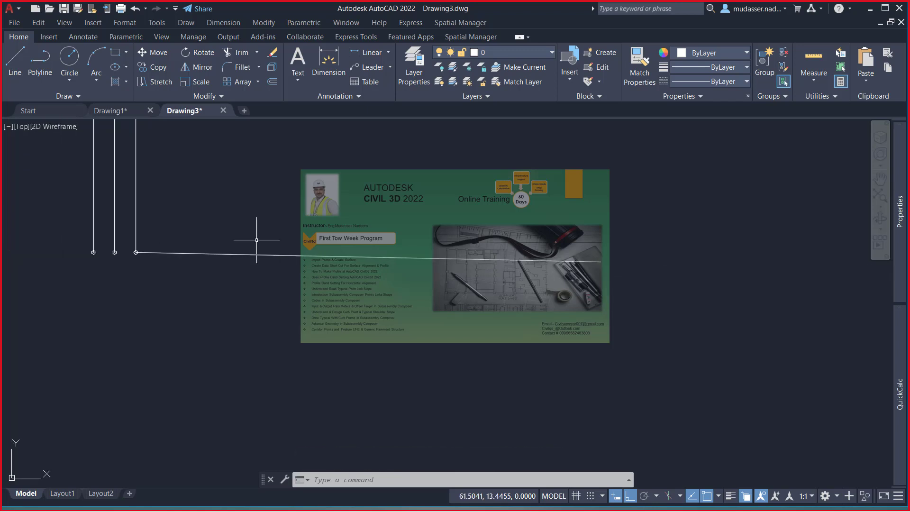
middle_drag(512, 256, 436, 243)
scroll(445, 236, down, 2)
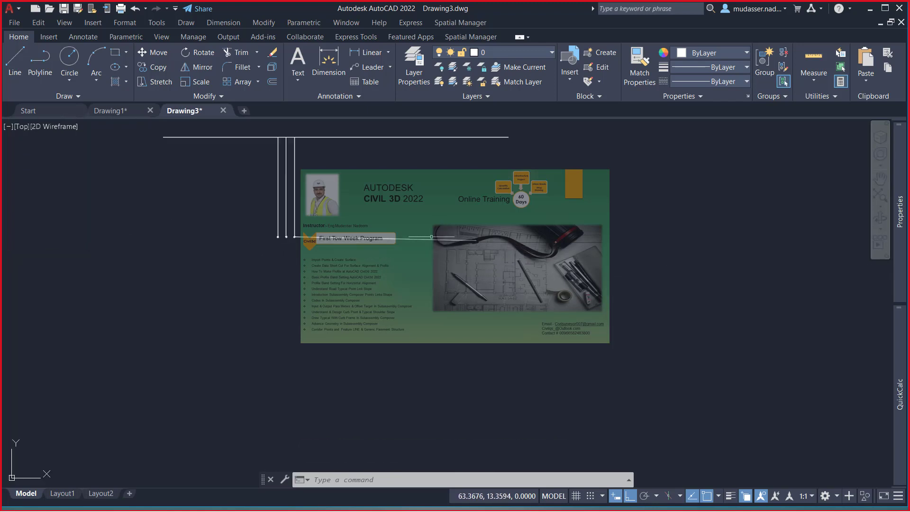
scroll(465, 235, up, 3)
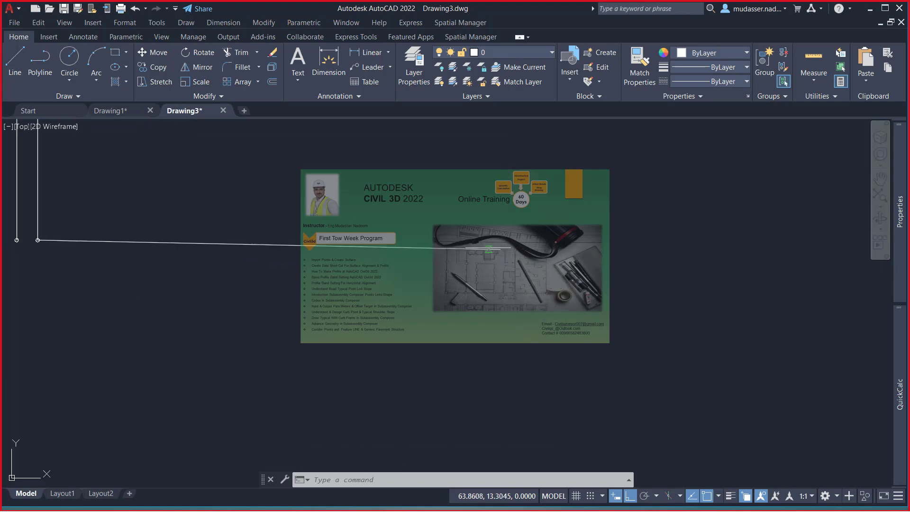
- Select the small line-end circle and copy it, using its centre as base point
text(c)
key(Return)
key(Escape)
scroll(516, 252, down, 1)
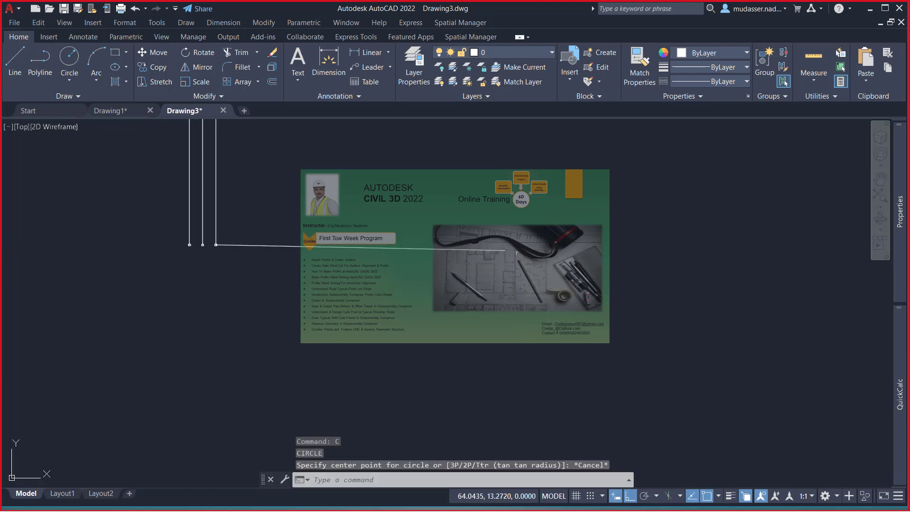
scroll(213, 245, up, 3)
scroll(190, 254, up, 3)
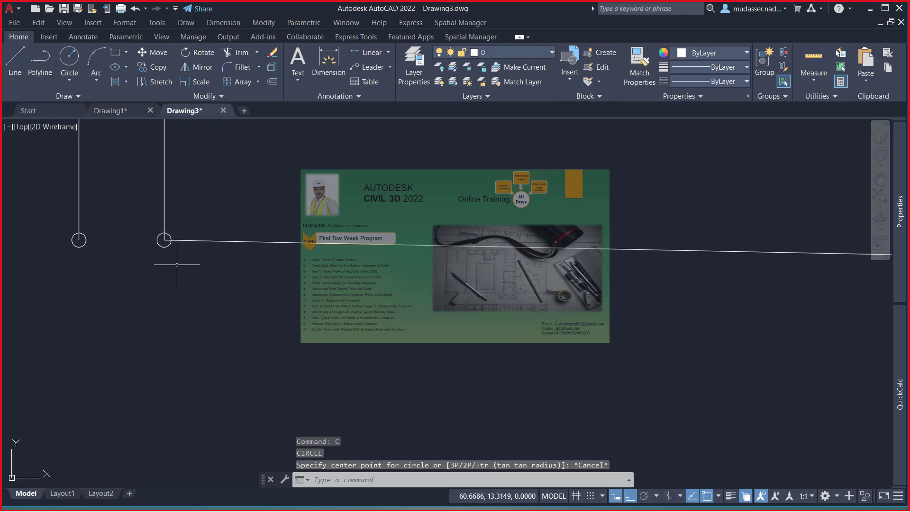
click(158, 244)
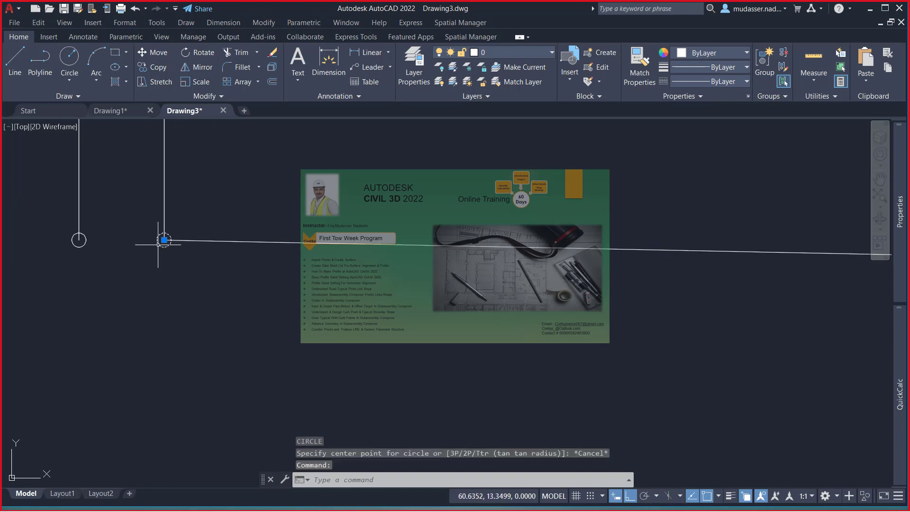
text(co)
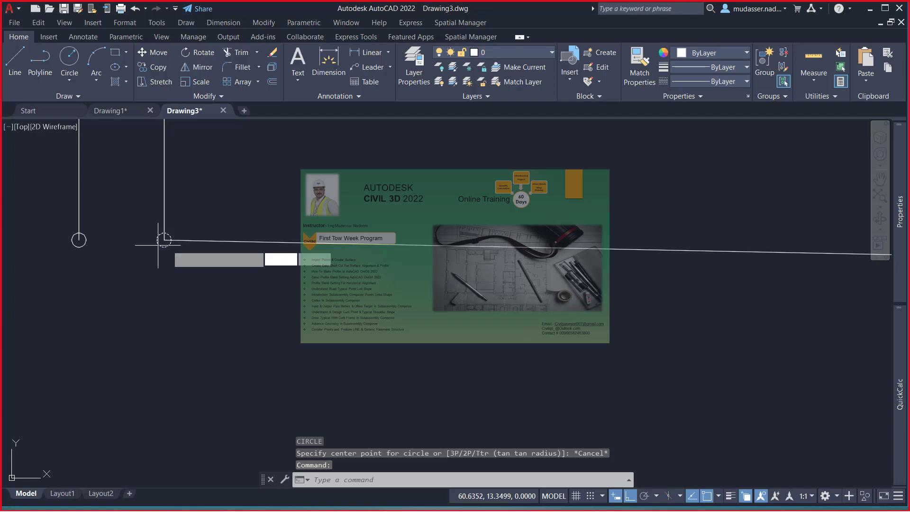
key(Return)
click(164, 240)
- Place the circle copy at the section's right end and extend the lower line to it
scroll(142, 240, down, 2)
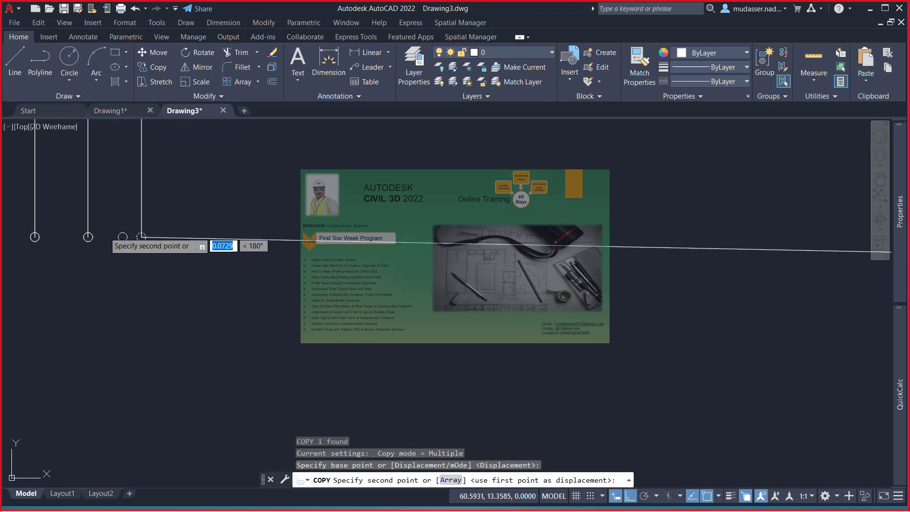
scroll(132, 237, down, 1)
middle_drag(608, 259, 267, 251)
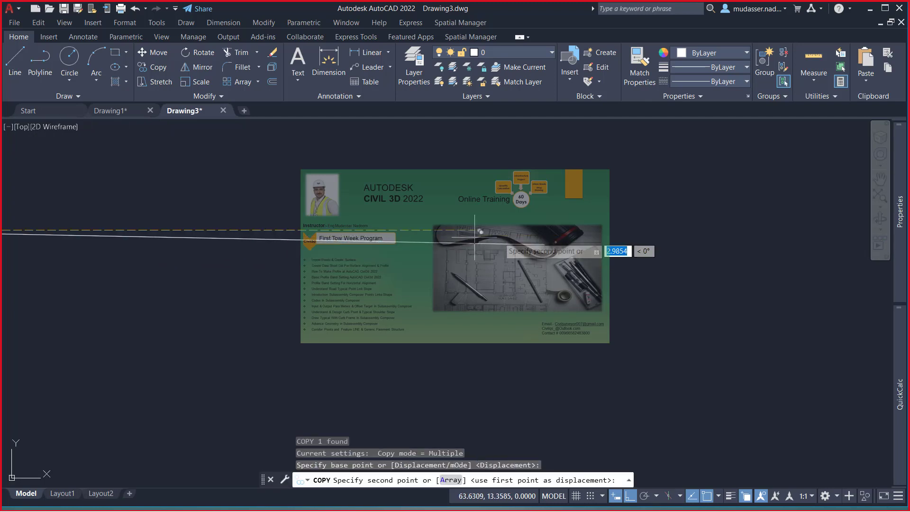
click(551, 234)
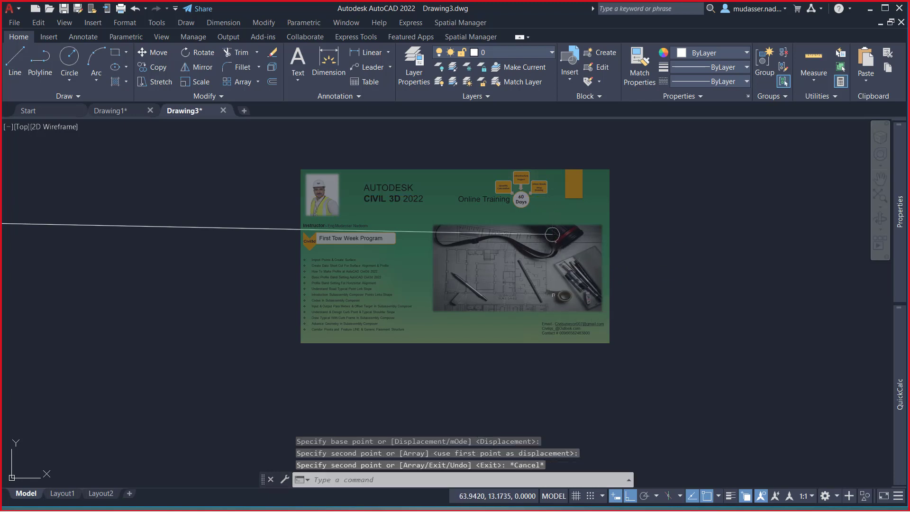
key(Escape)
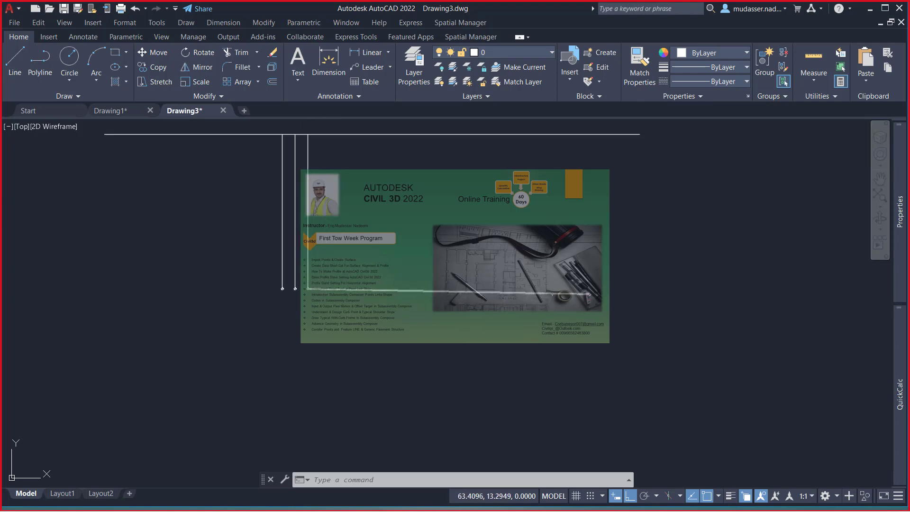
click(590, 294)
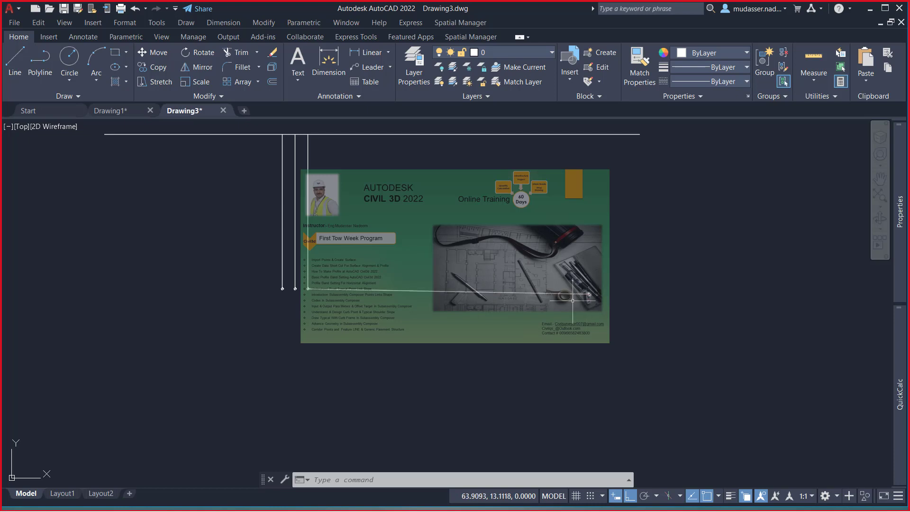
middle_drag(368, 289, 332, 338)
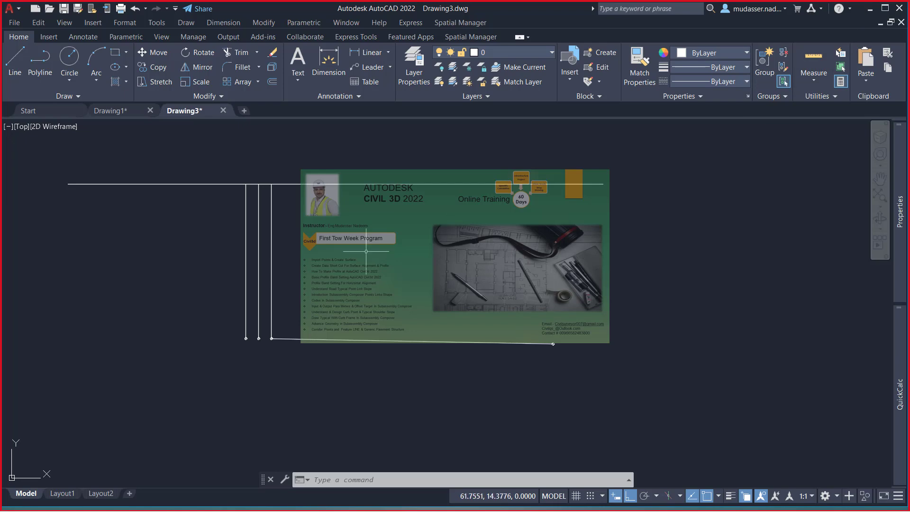
- Minimize AutoCAD and Civil 3D, then open Subassembly Composer 2022's file location from Start > Autodesk
click(867, 10)
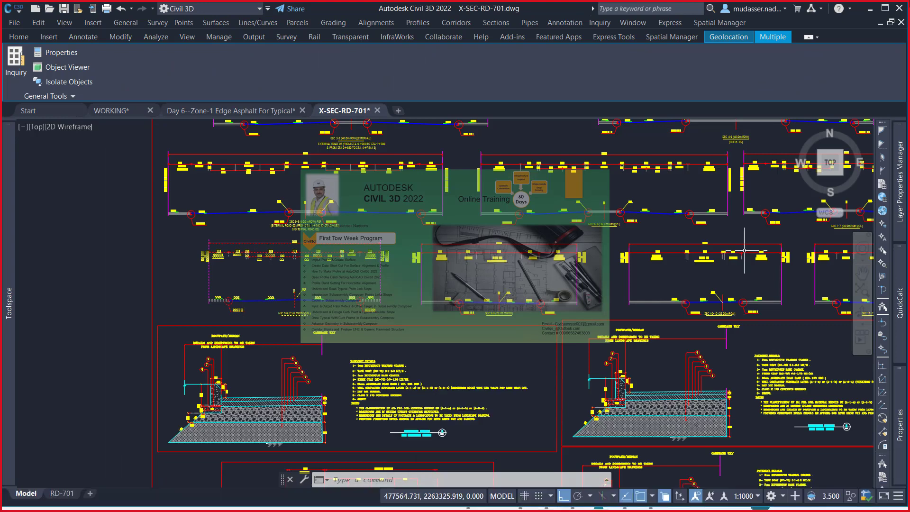
click(870, 8)
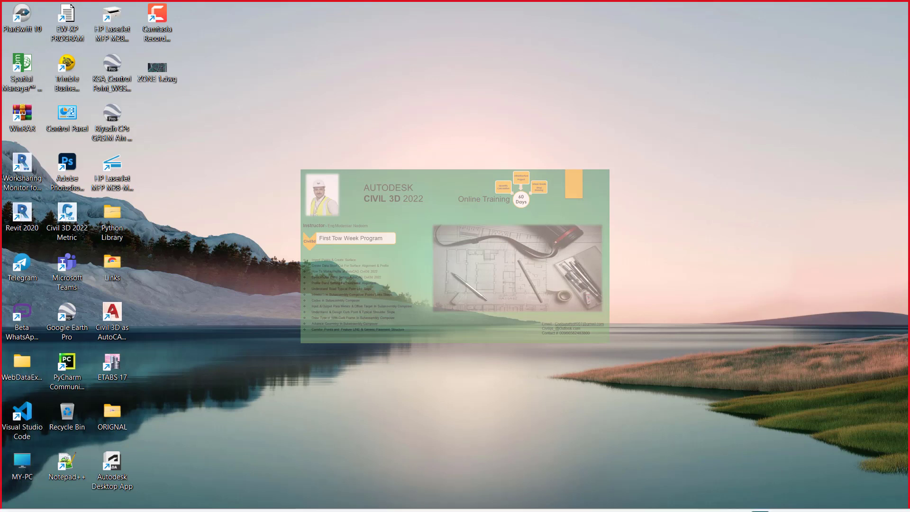
click(259, 499)
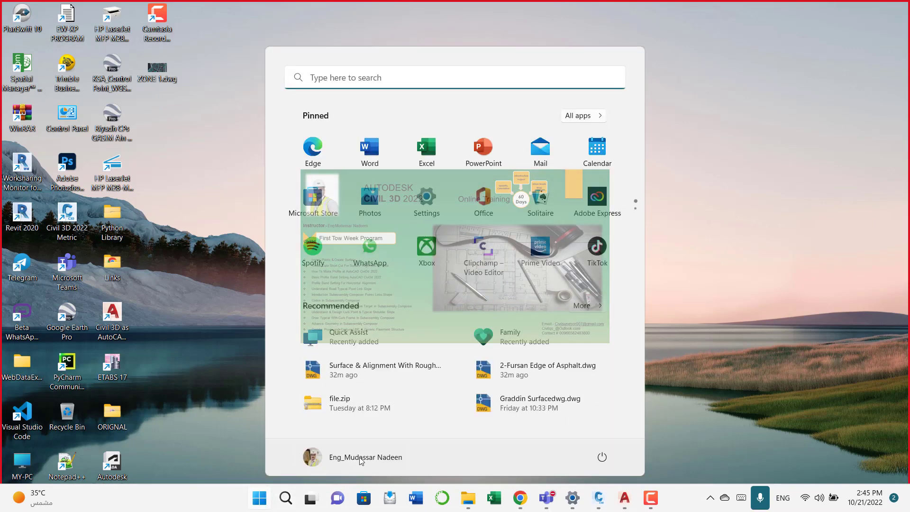
click(598, 117)
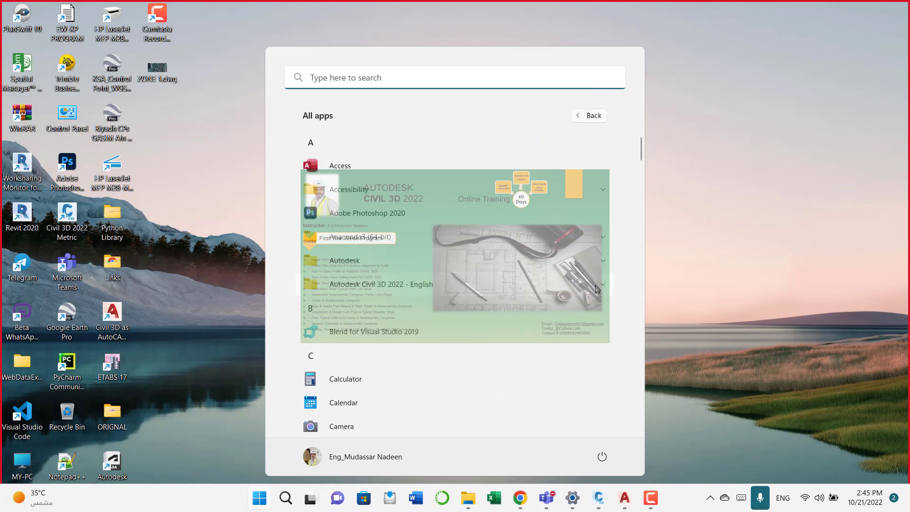
click(602, 260)
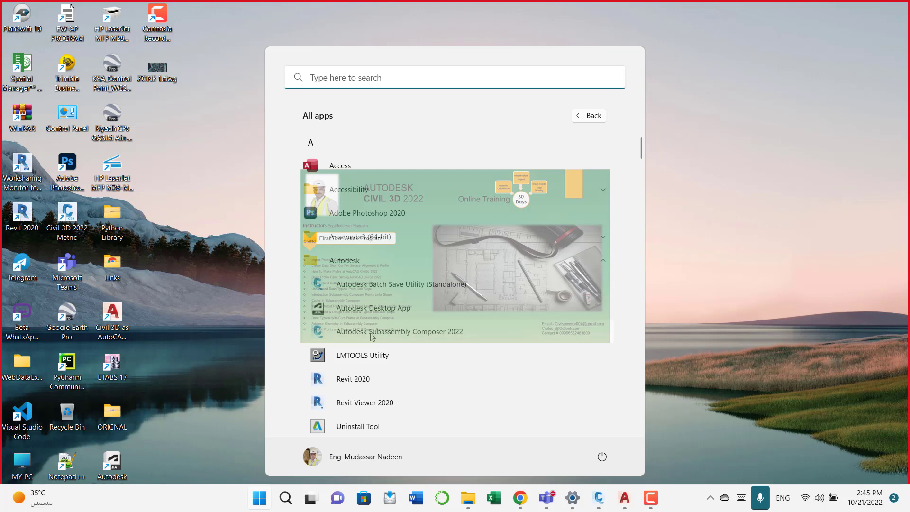
right_click(372, 336)
mouse_move(409, 363)
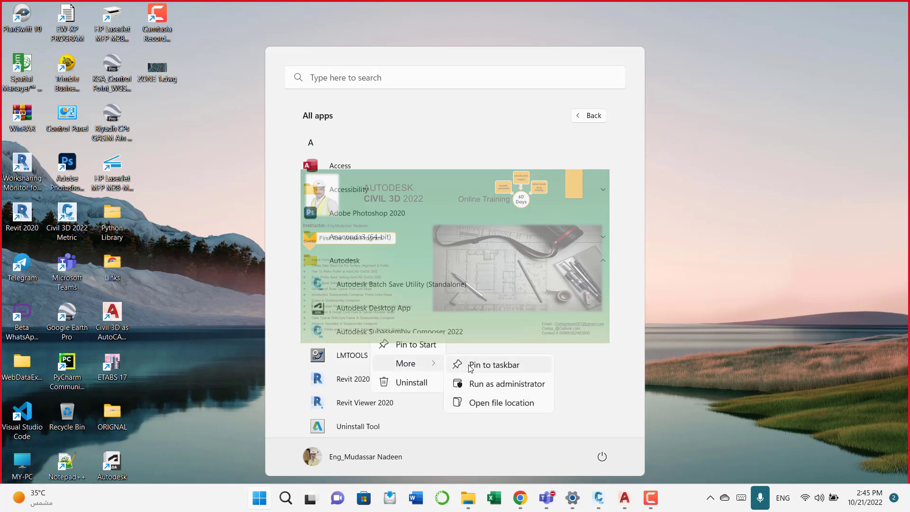
click(474, 402)
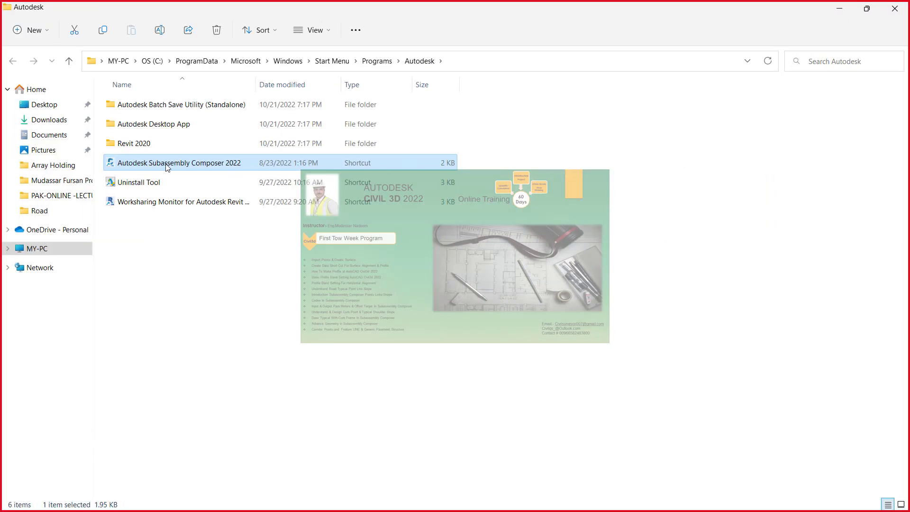
- Send the Subassembly Composer shortcut to the desktop, close Explorer, and launch it from the new icon
right_click(166, 166)
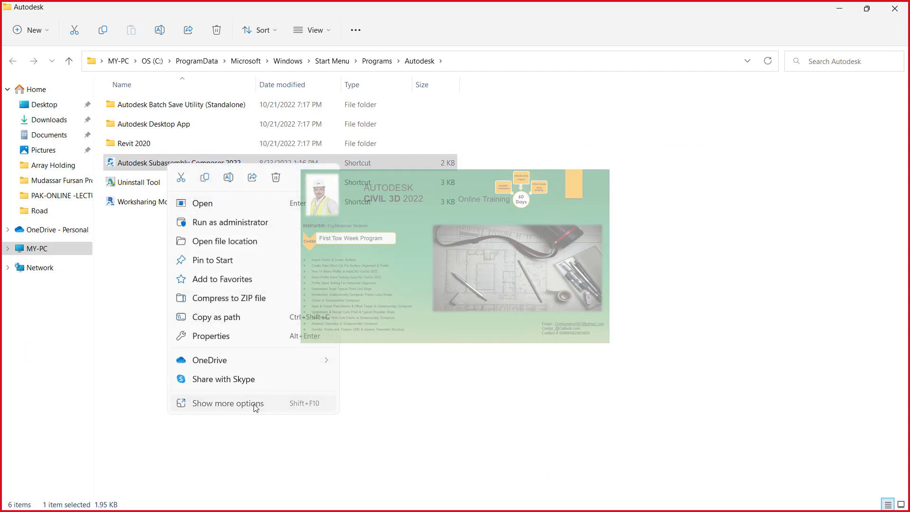
click(259, 404)
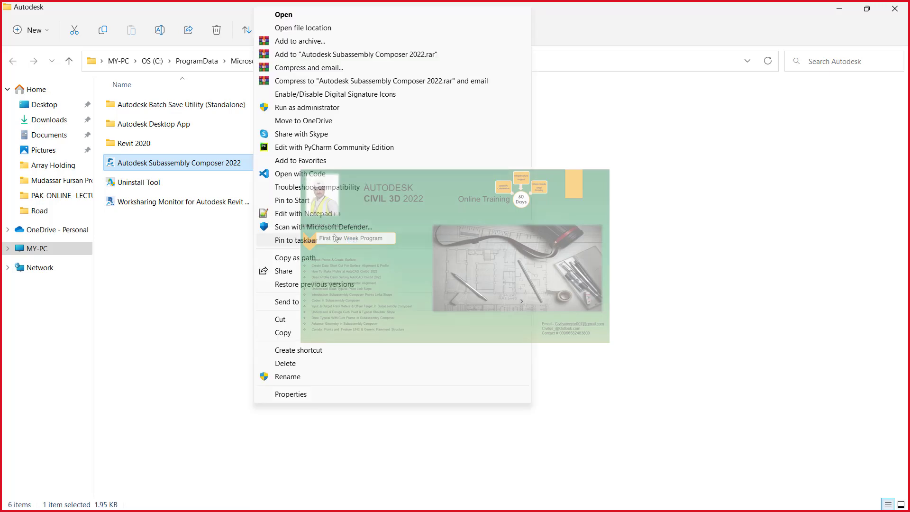
mouse_move(287, 301)
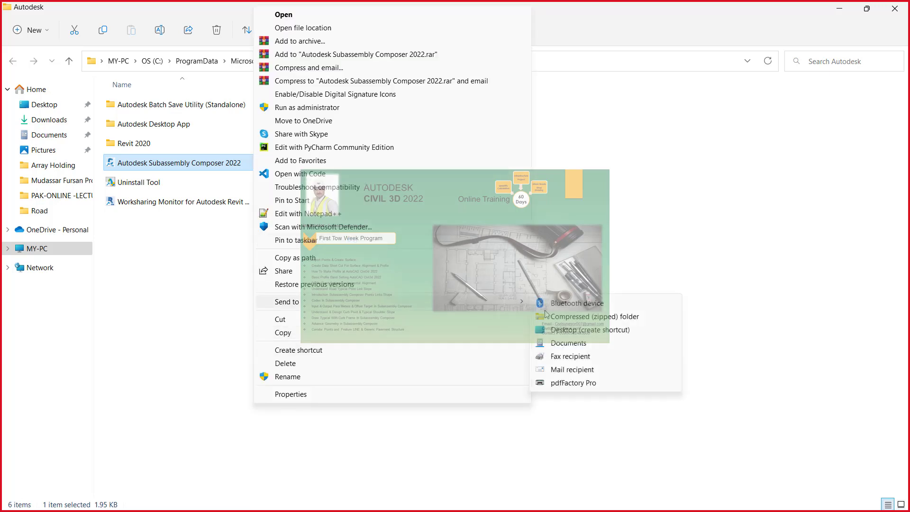
click(599, 329)
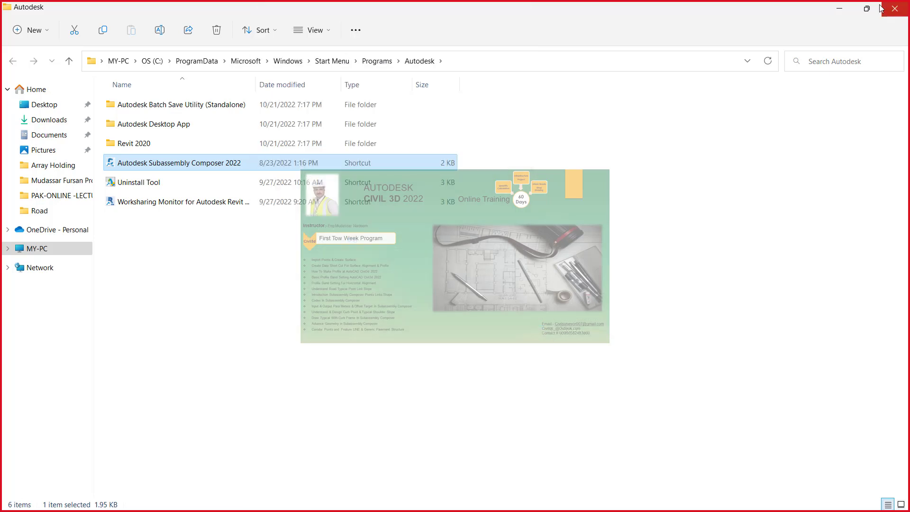
click(895, 8)
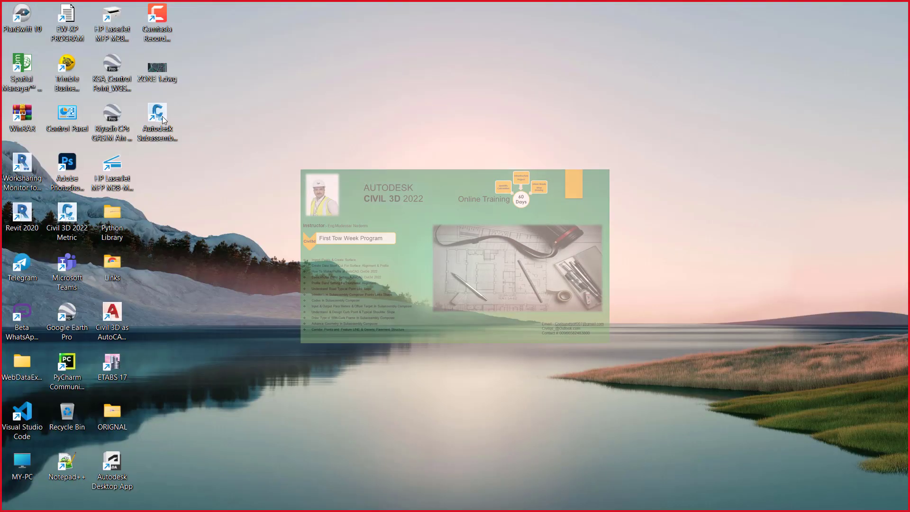
click(162, 118)
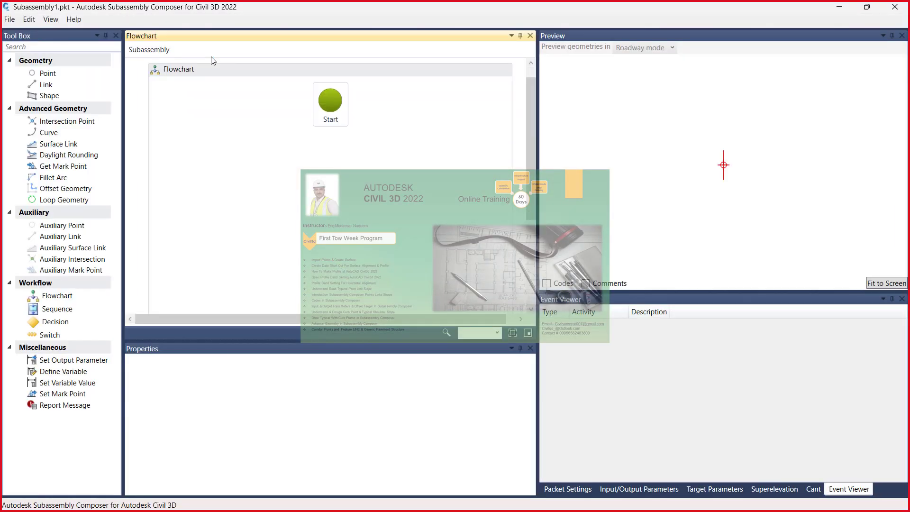
- Collapse the Geometry, other and Miscellaneous tool groups, then re-expand only Geometry
click(10, 61)
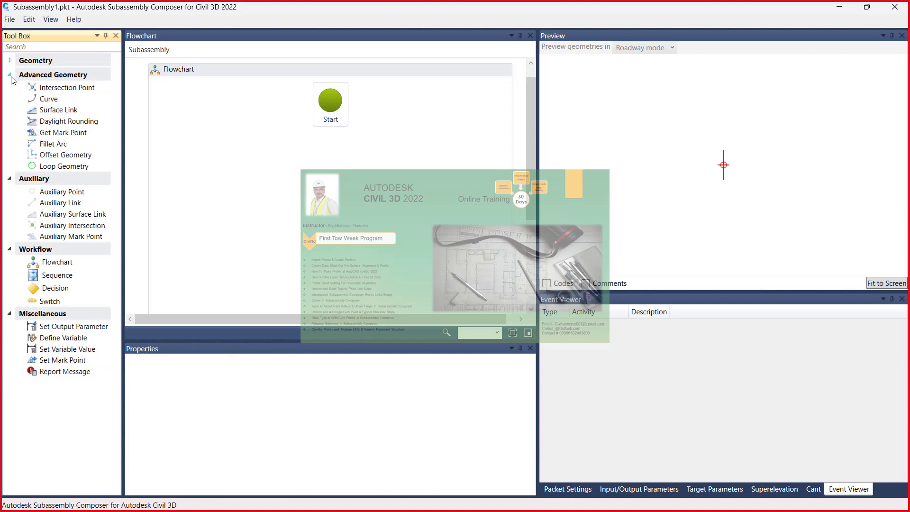
click(9, 89)
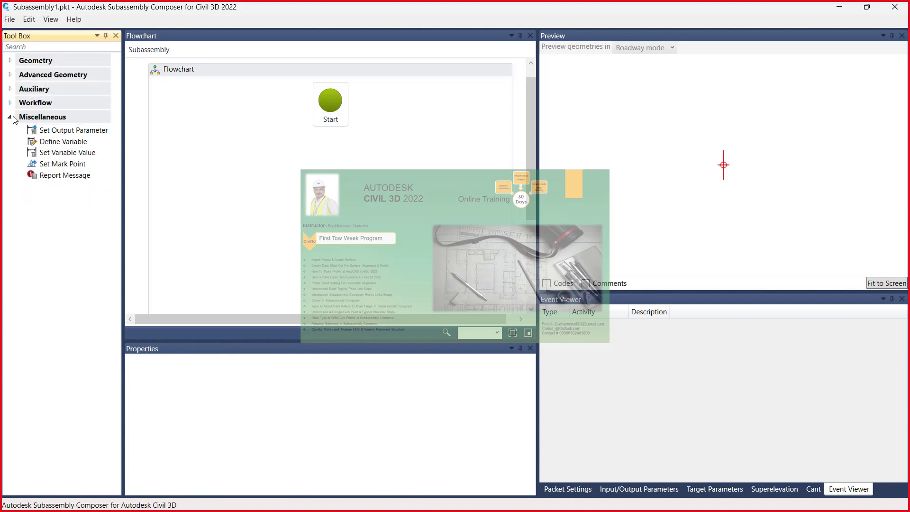
click(9, 117)
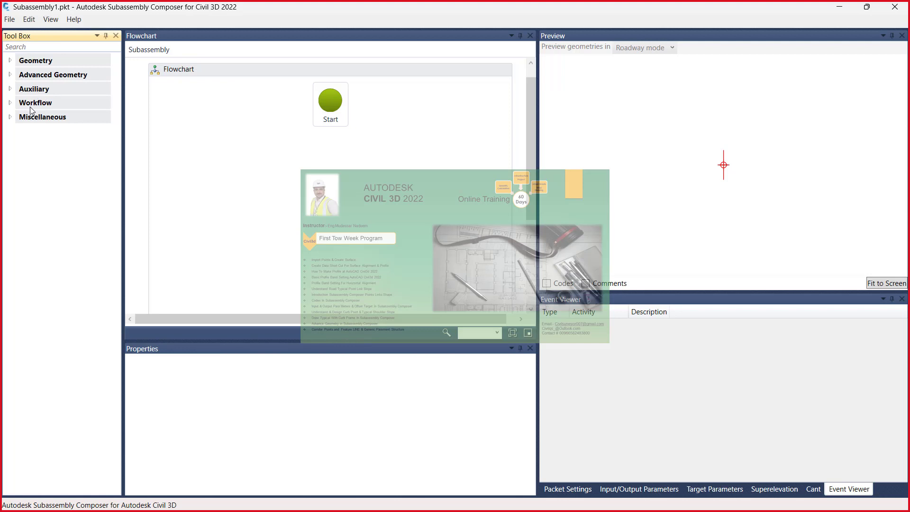
click(9, 61)
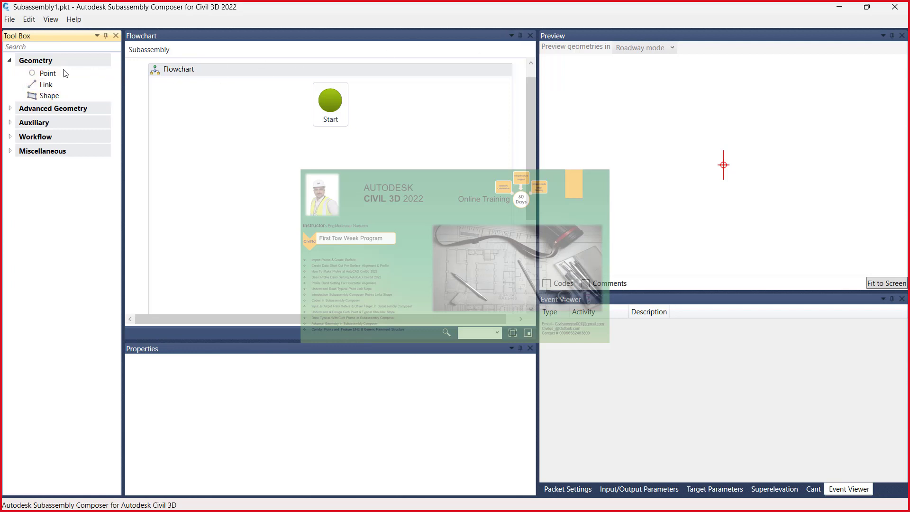
click(839, 7)
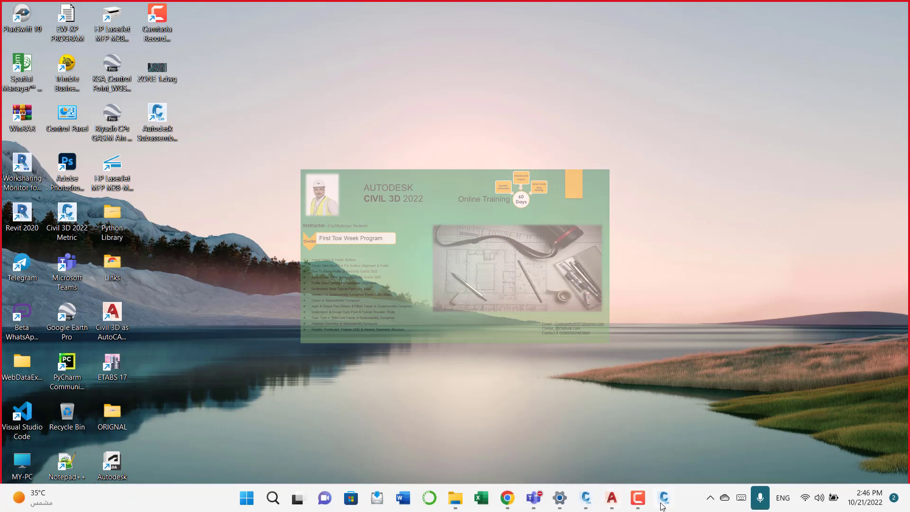
click(662, 502)
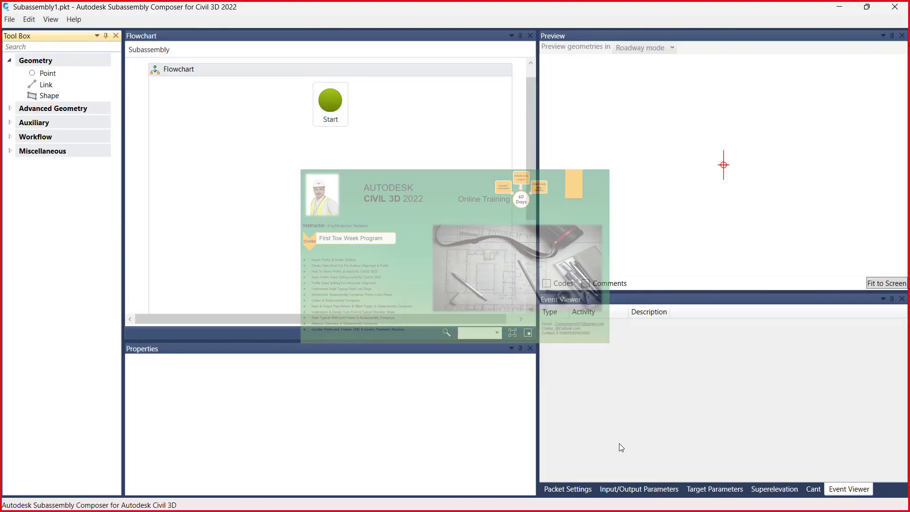
- Minimize Subassembly Composer, return to Drawing3 in AutoCAD and undo twice
click(839, 7)
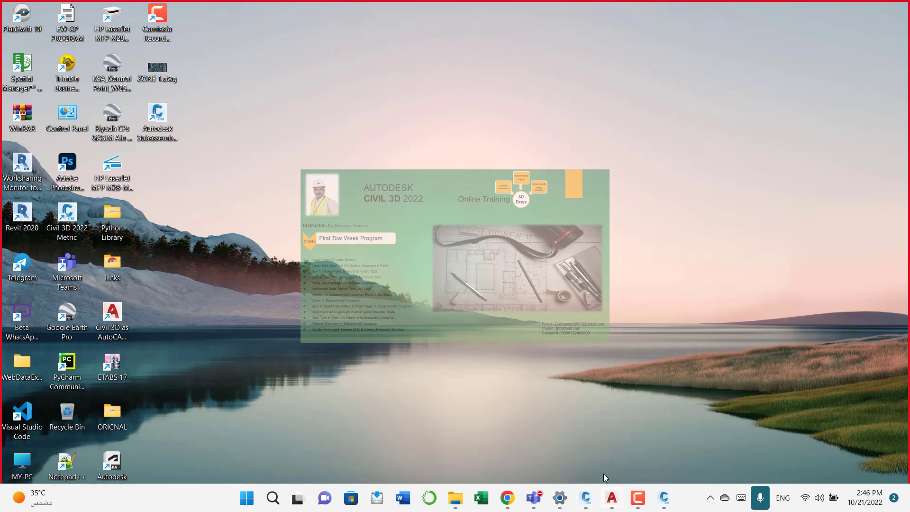
mouse_move(610, 496)
click(639, 416)
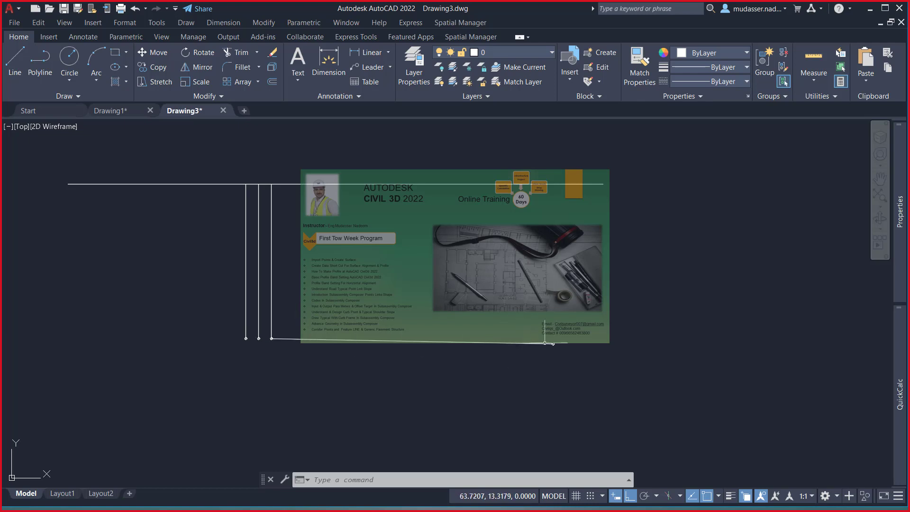
key(ctrl+z)
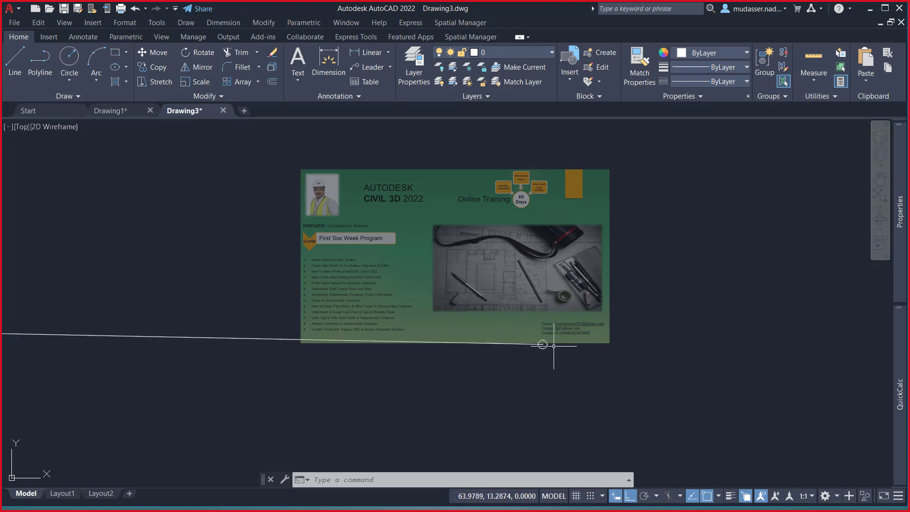
key(ctrl+z)
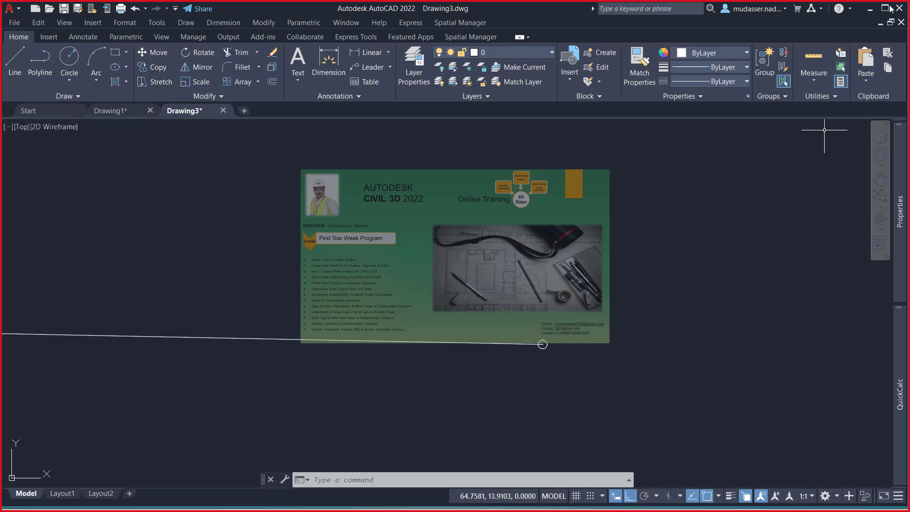
- Briefly restore Subassembly Composer, then minimize it again and return to Drawing3
click(868, 8)
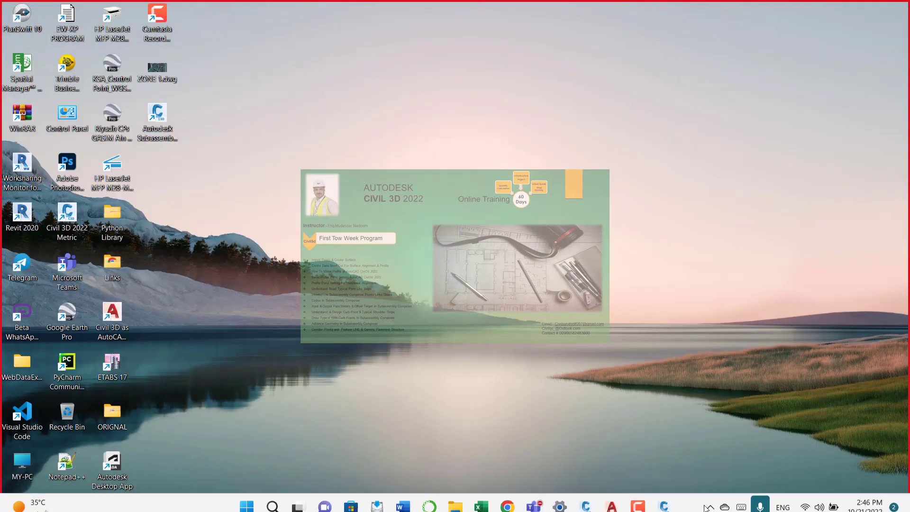
click(665, 503)
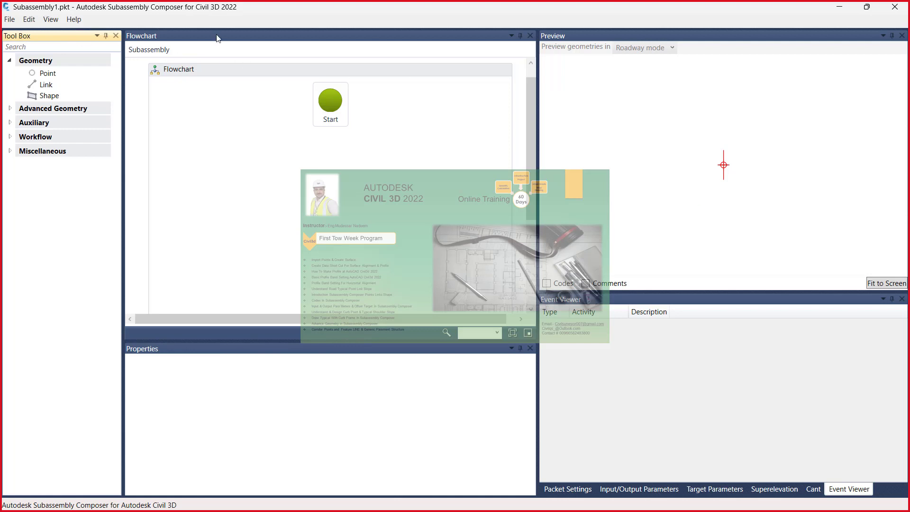
click(838, 8)
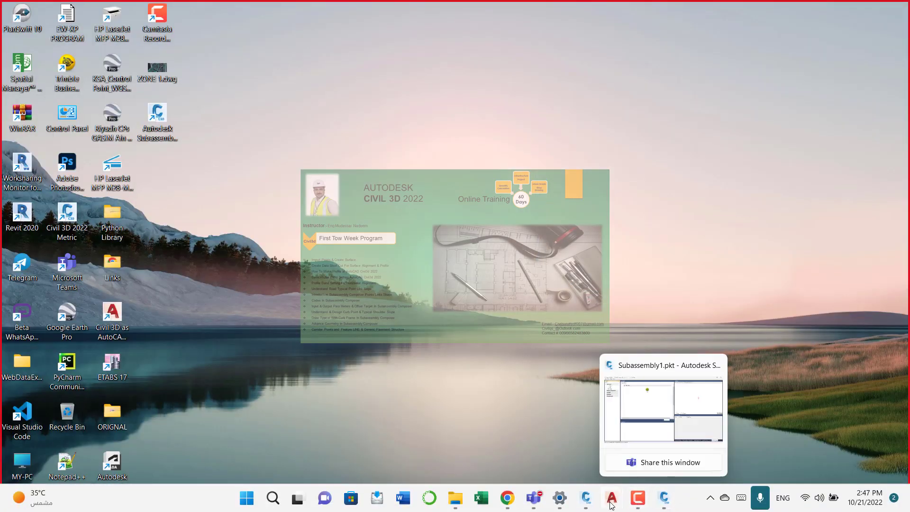
click(648, 419)
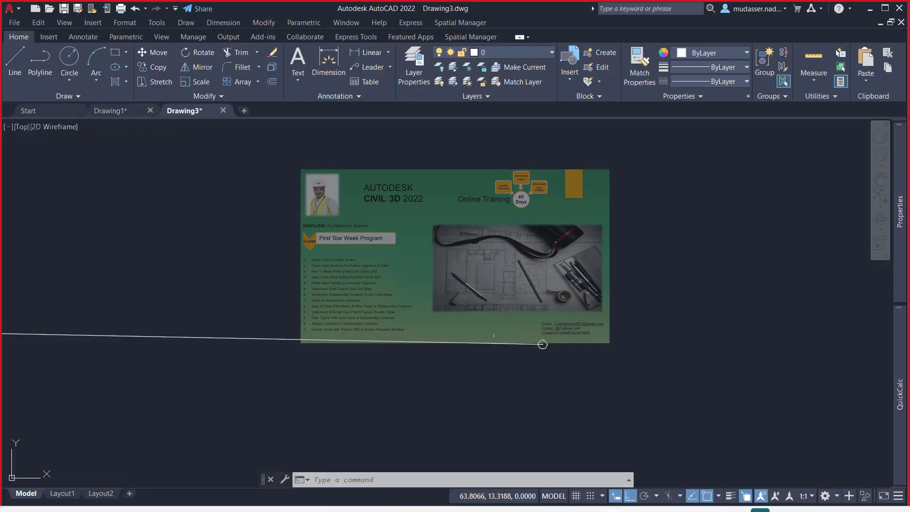
- Zoom and pan around Drawing3's traced lines, then show Drawing1's SEC 8-8 cross-section
scroll(264, 304, up, 3)
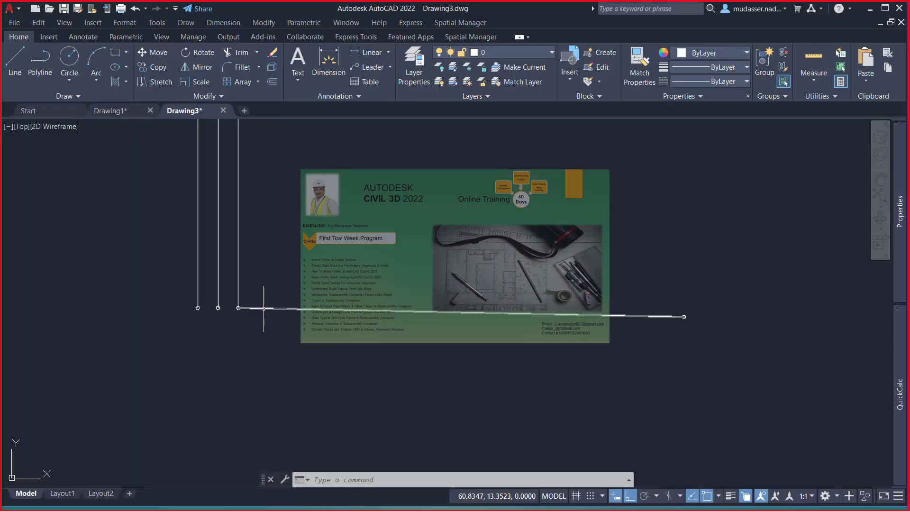
scroll(233, 305, up, 2)
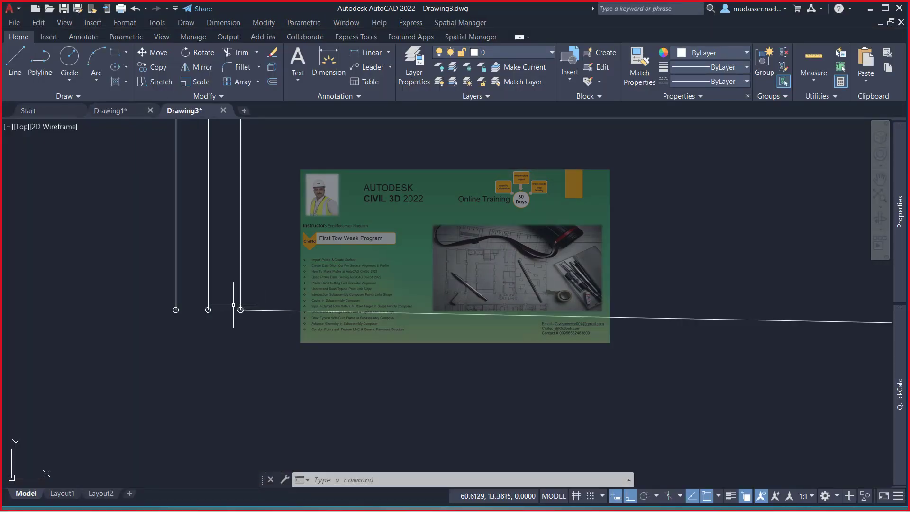
scroll(180, 290, down, 5)
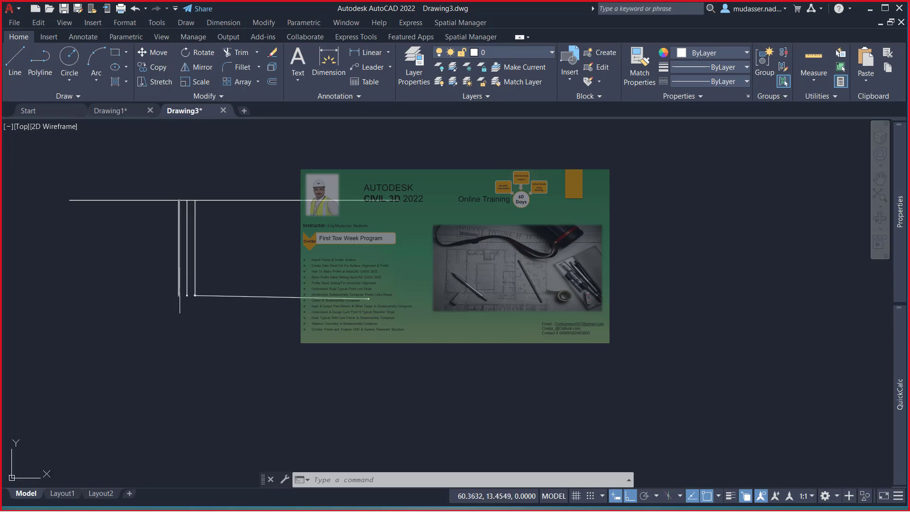
scroll(191, 296, up, 3)
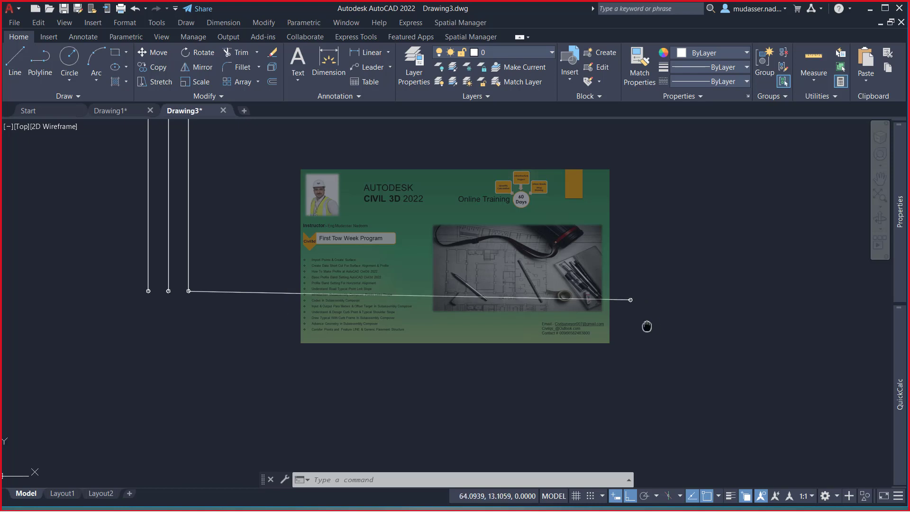
mouse_move(646, 325)
middle_down()
mouse_move(547, 304)
mouse_move(528, 289)
middle_up()
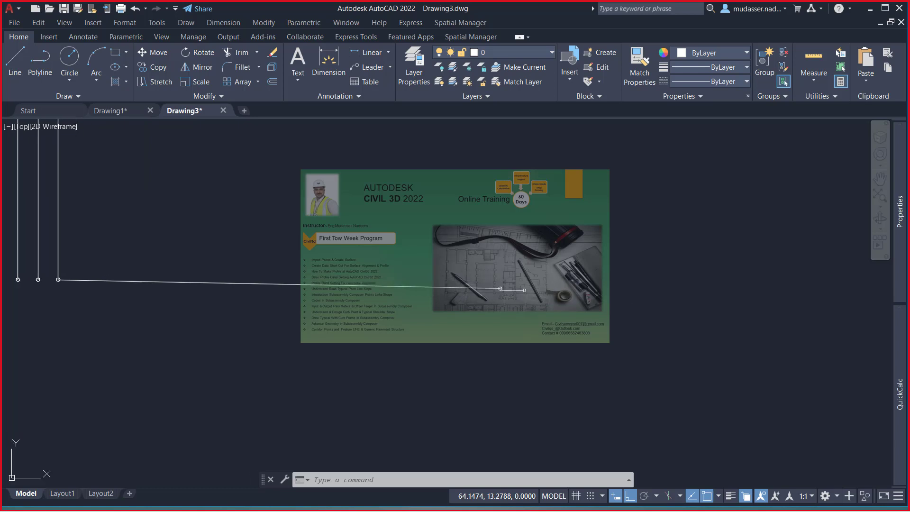
click(137, 111)
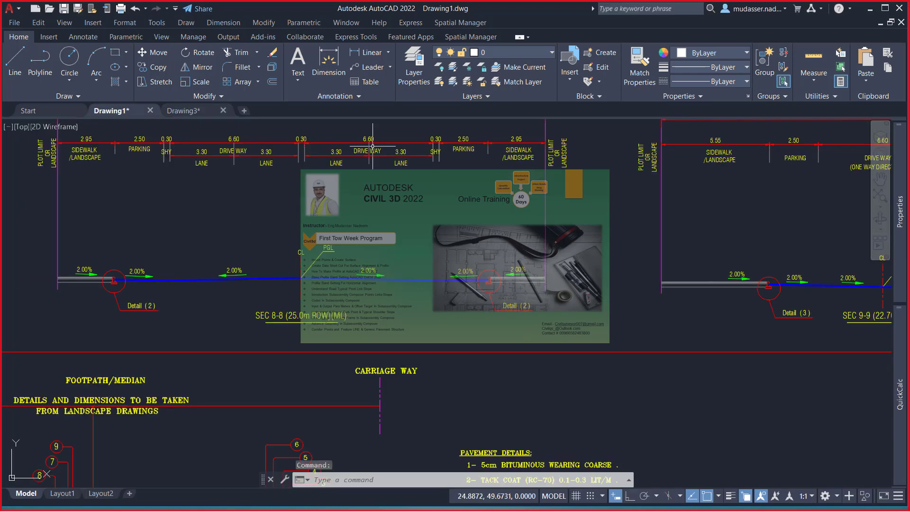
- Turn Ortho off and confirm the blue road line is on layer RD-SECTION ROAD
key(F8)
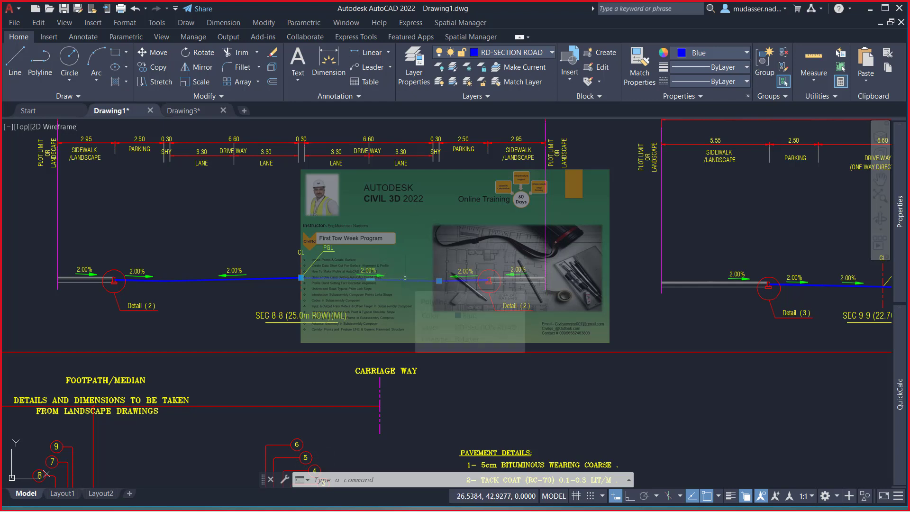
key(Escape)
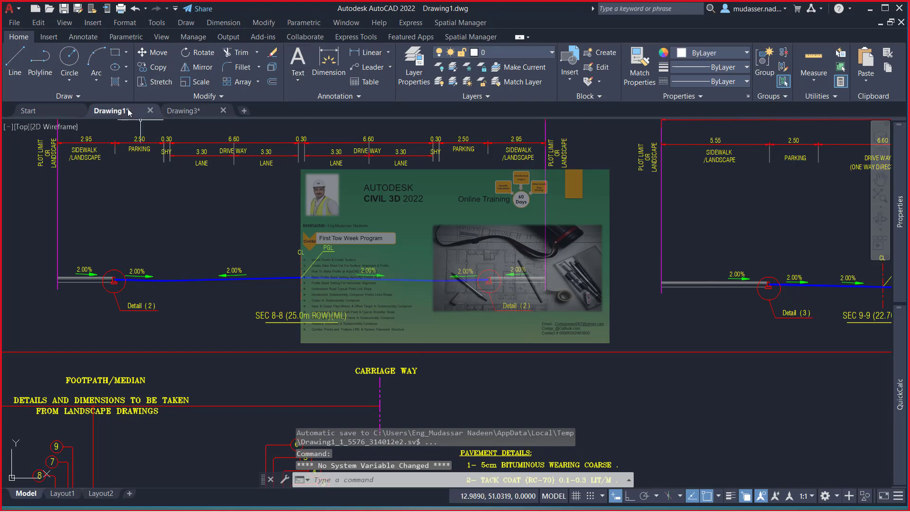
- Back in Drawing3 with Ortho on, copy the bottom horizontal line further right
click(174, 111)
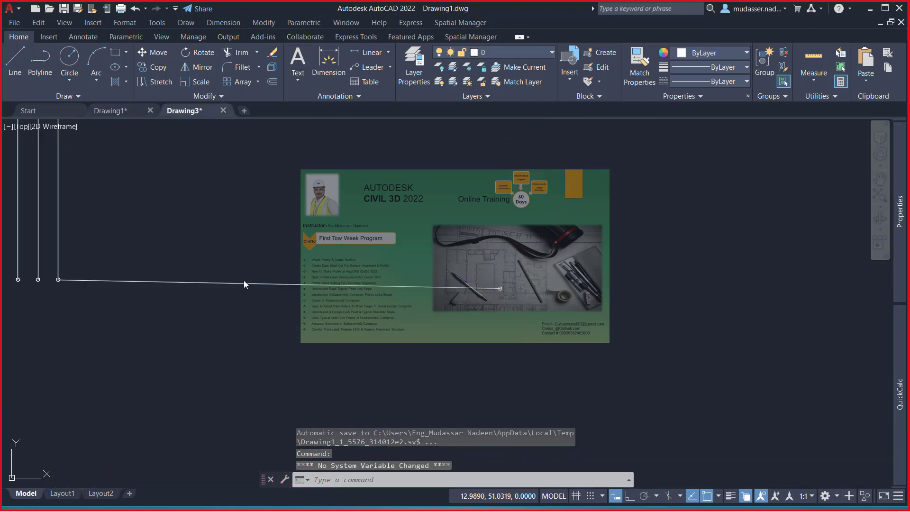
key(F8)
click(197, 283)
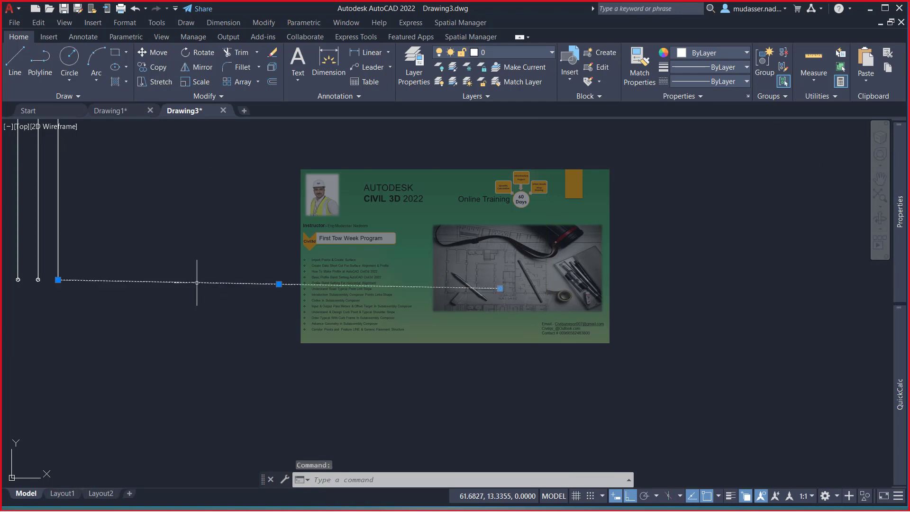
key(Escape)
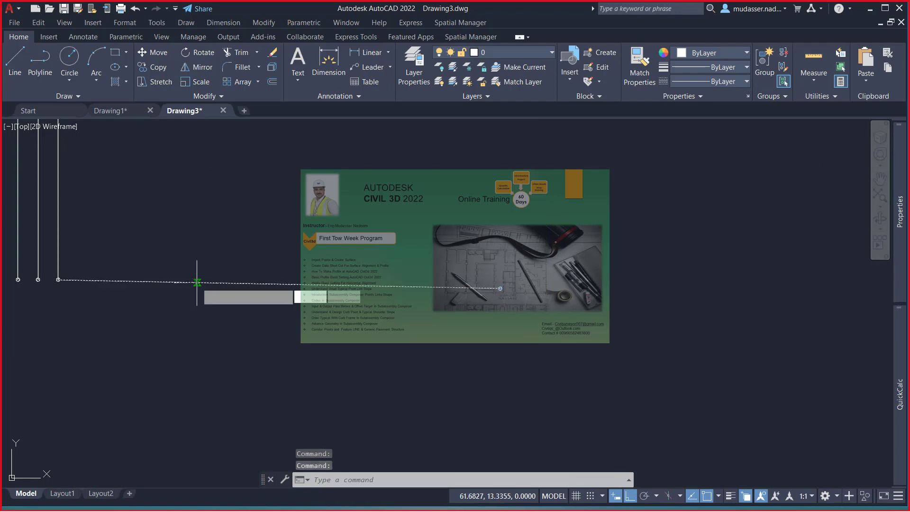
text(co)
key(Return)
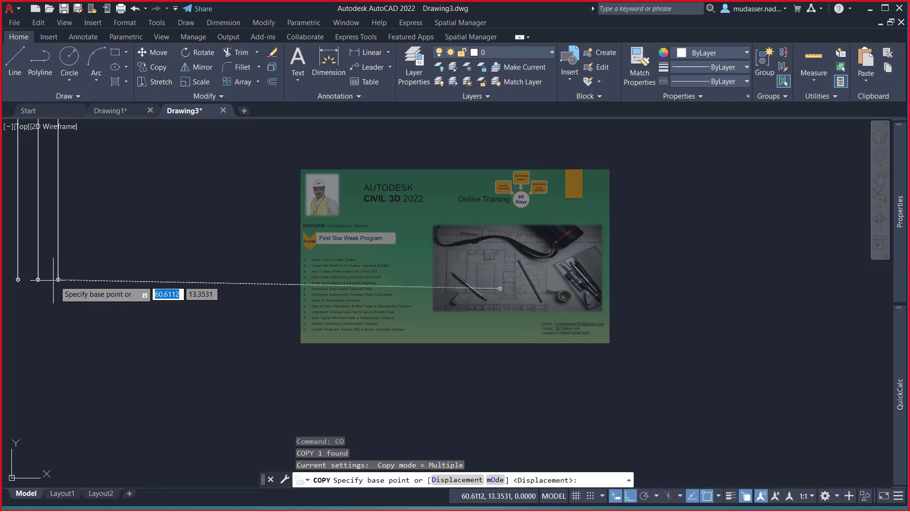
click(58, 279)
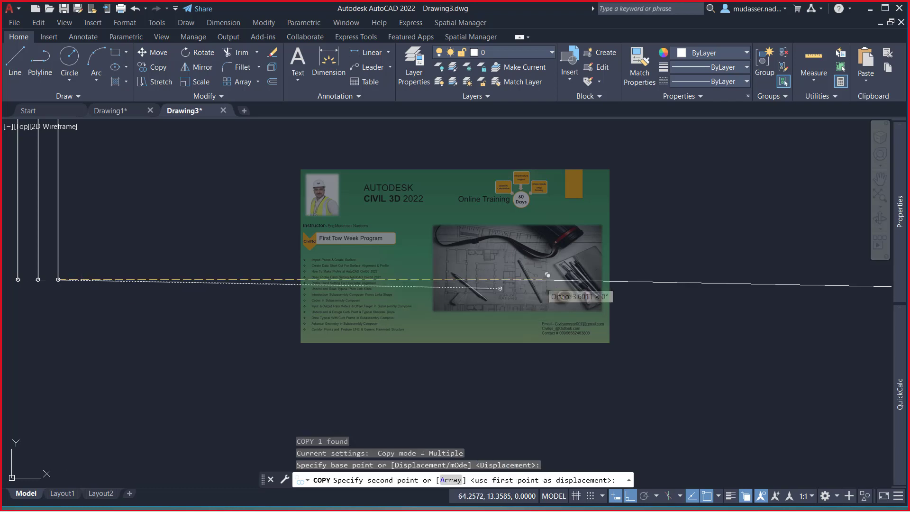
click(500, 288)
scroll(232, 261, down, 2)
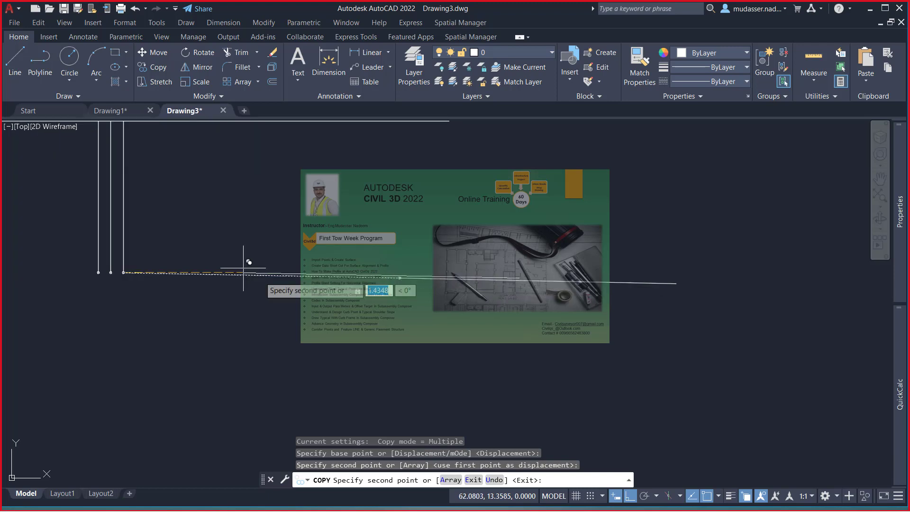
key(Escape)
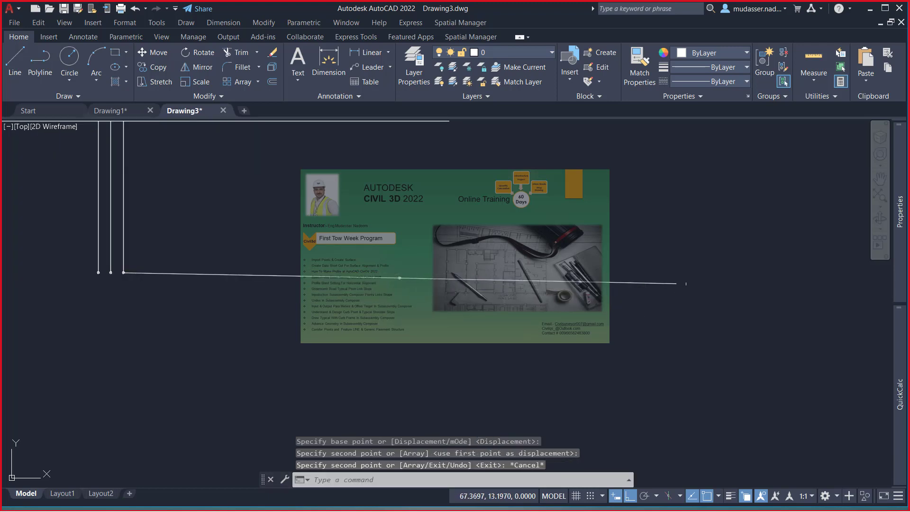
- Copy the sloped line through the banner, then pan to the long sloped line's left end
scroll(426, 275, up, 2)
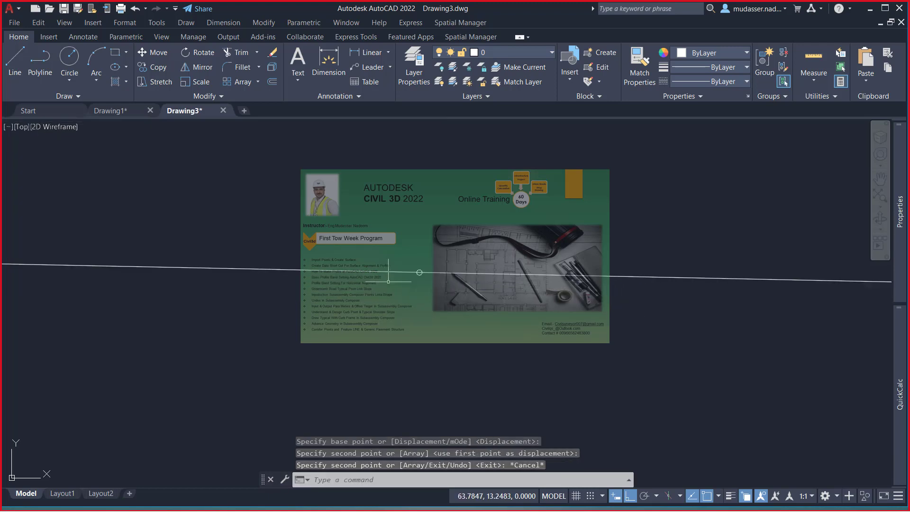
click(414, 268)
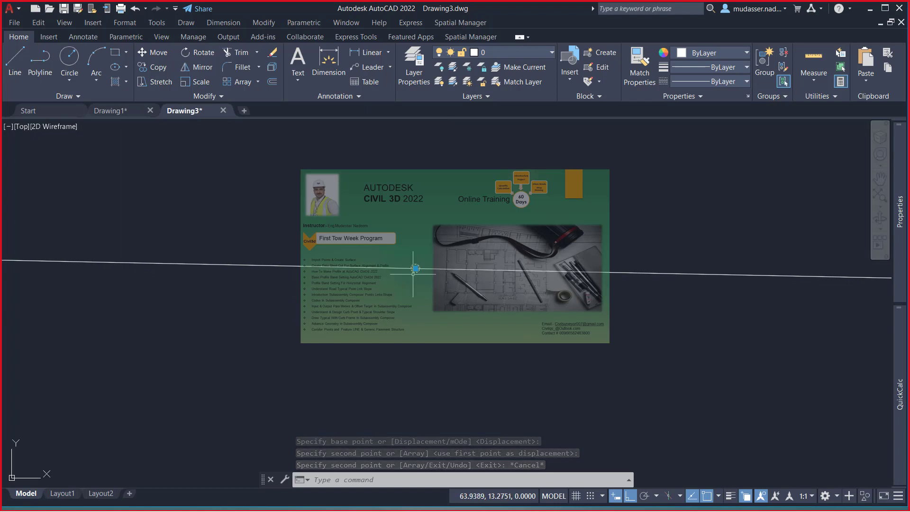
text(o)
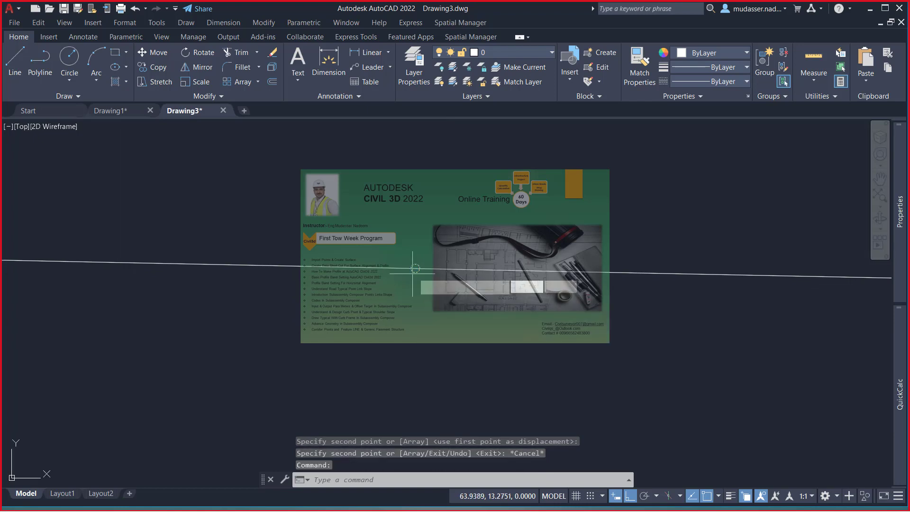
key(Return)
click(415, 269)
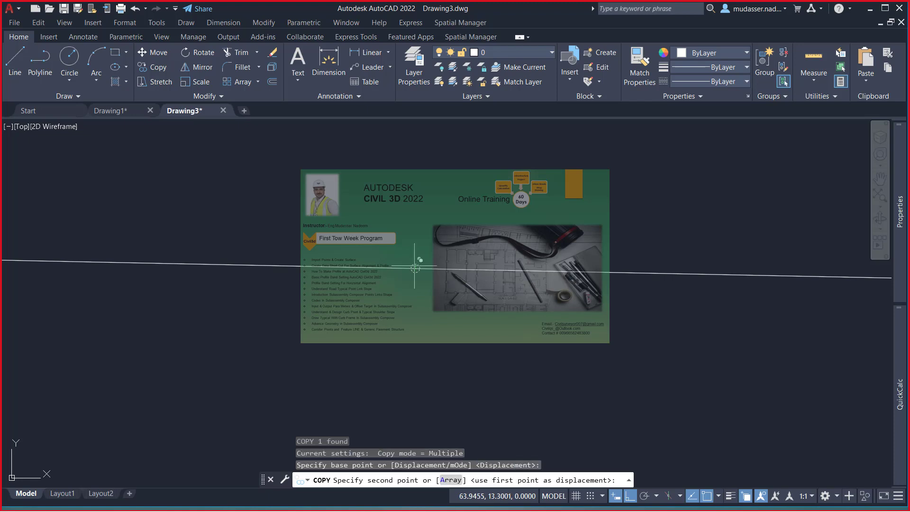
click(605, 236)
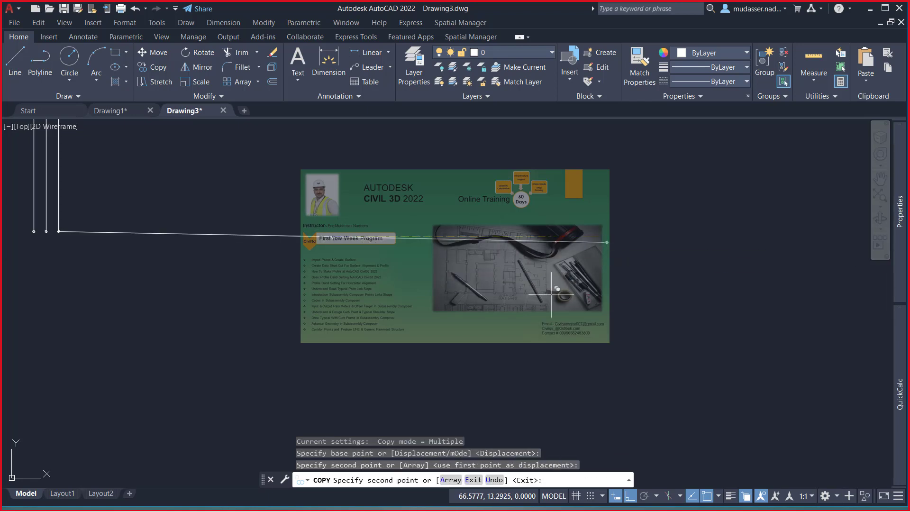
key(Escape)
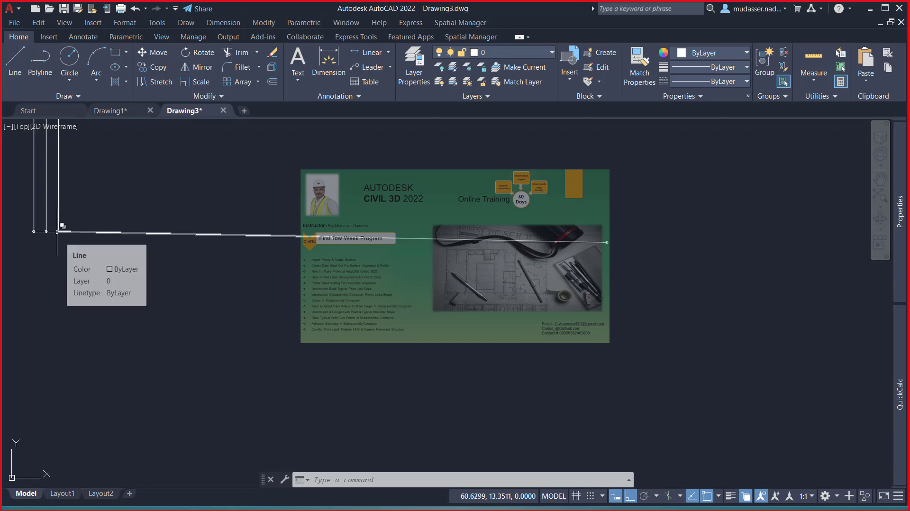
click(57, 232)
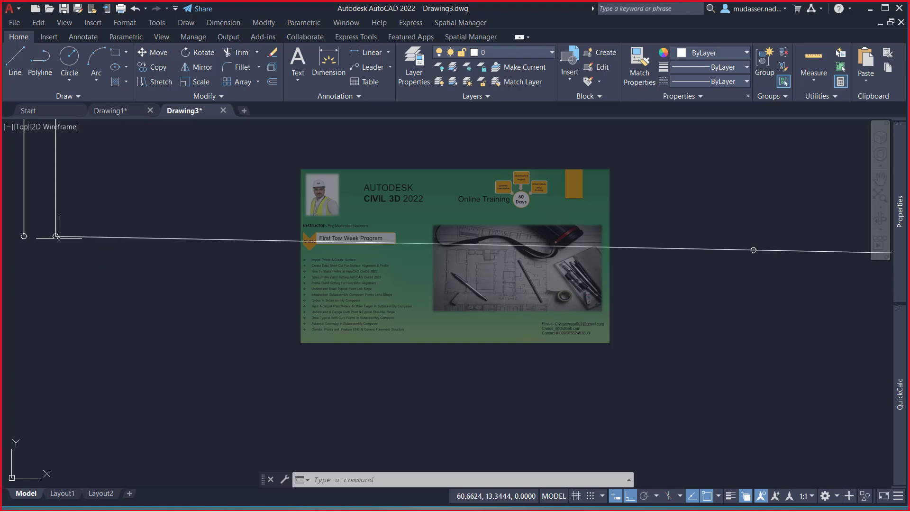
middle_drag(60, 223, 48, 303)
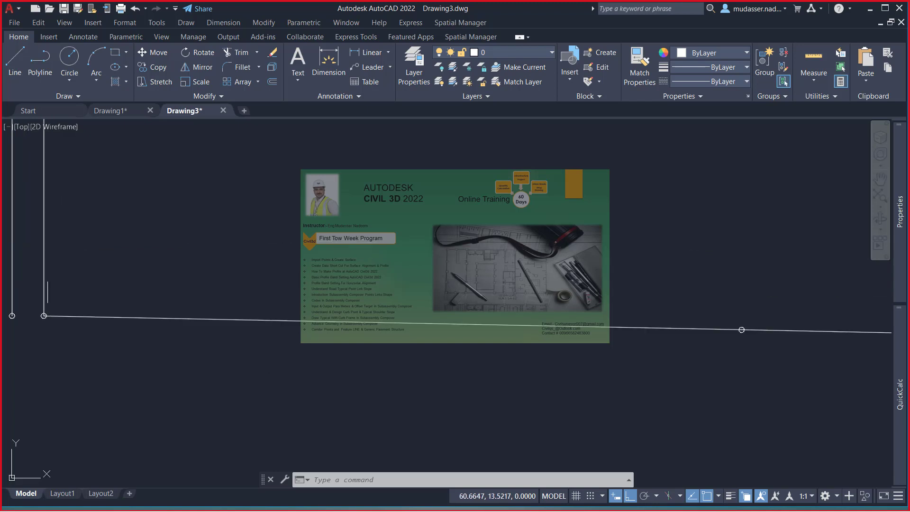
text(pl)
key(Return)
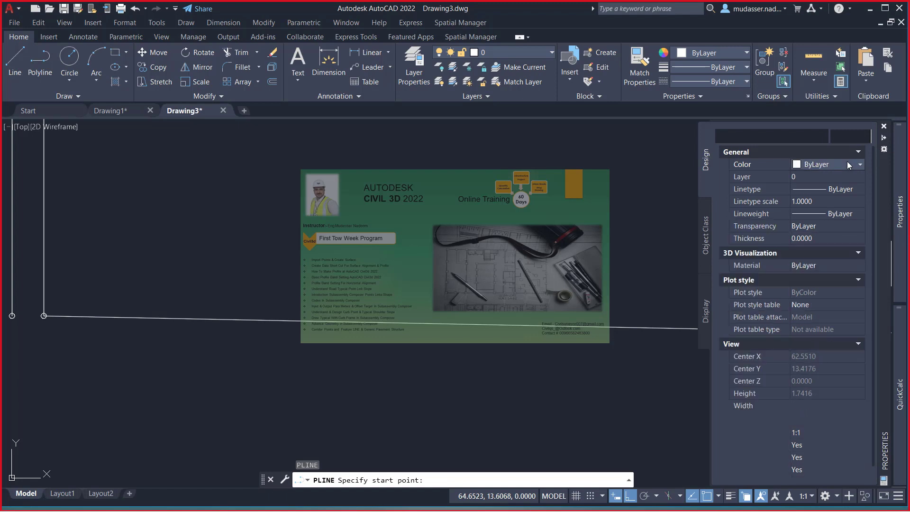
- Set the current colour to Red and draw a polyline edge up from the pavement line's left end
click(847, 165)
click(810, 195)
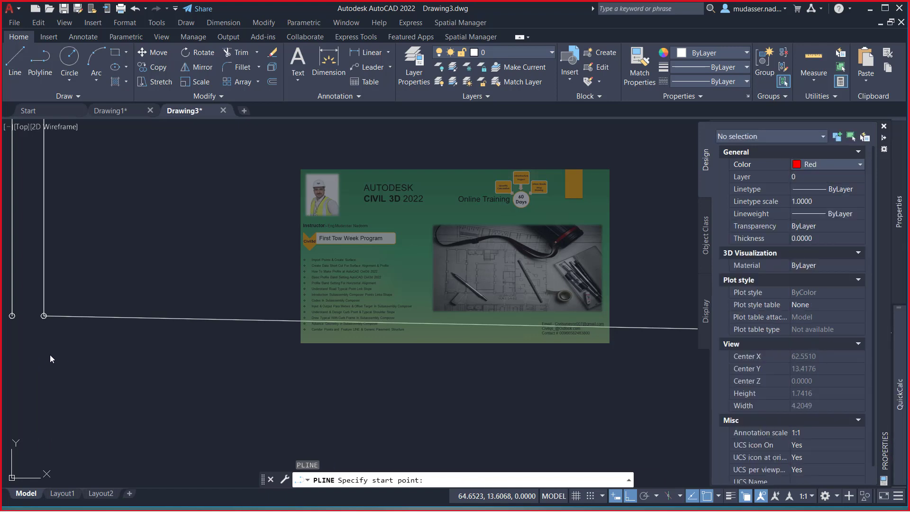
key(Escape)
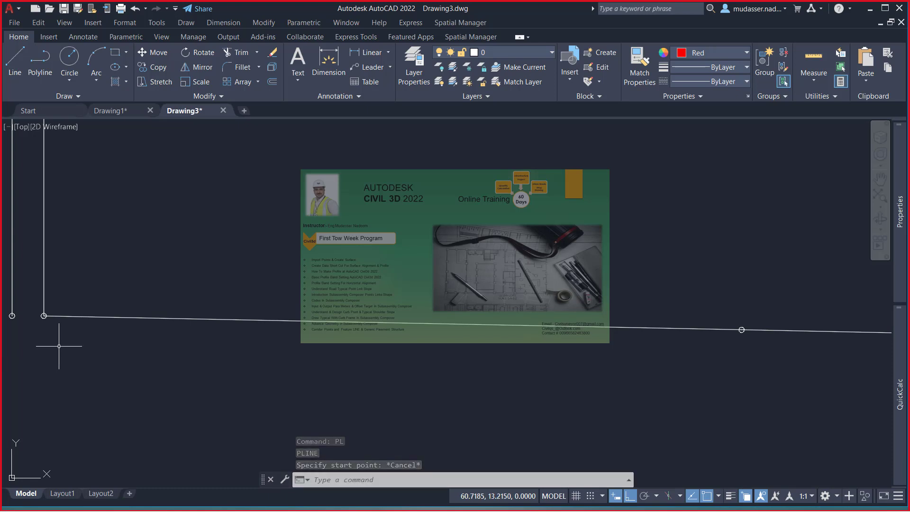
text(pl)
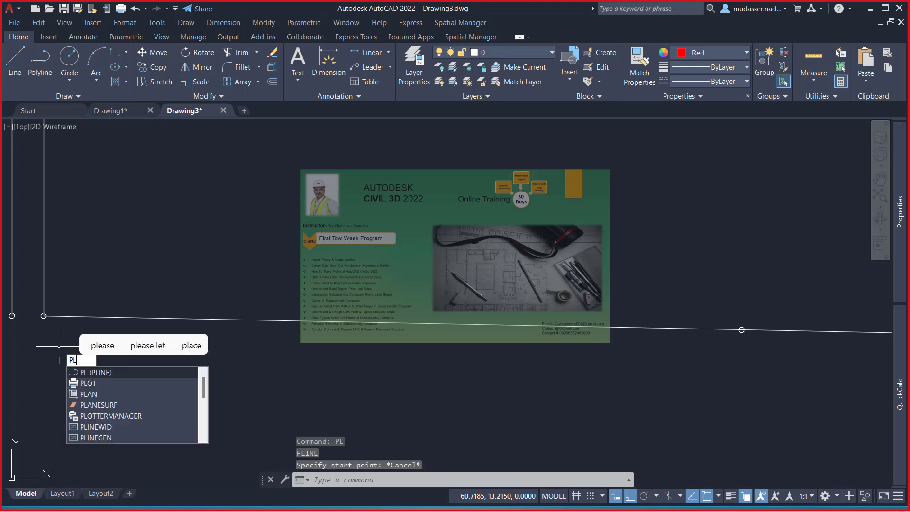
key(Return)
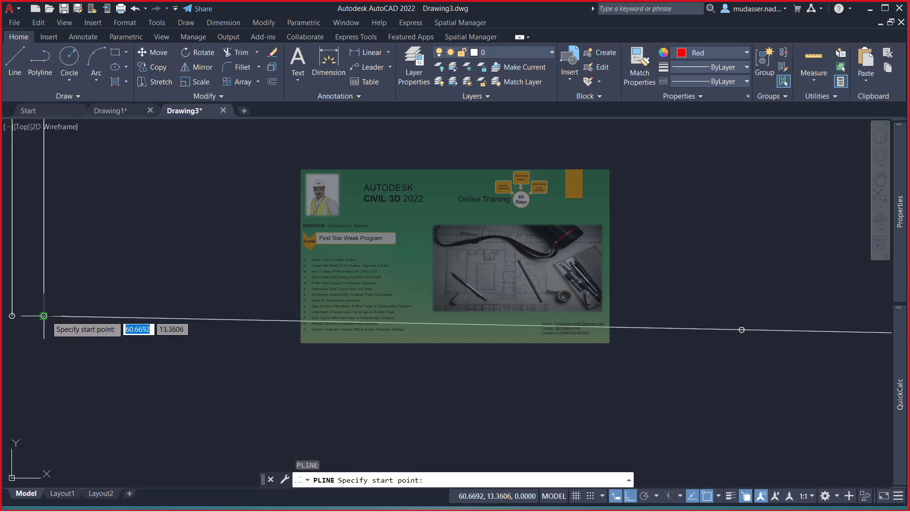
click(43, 316)
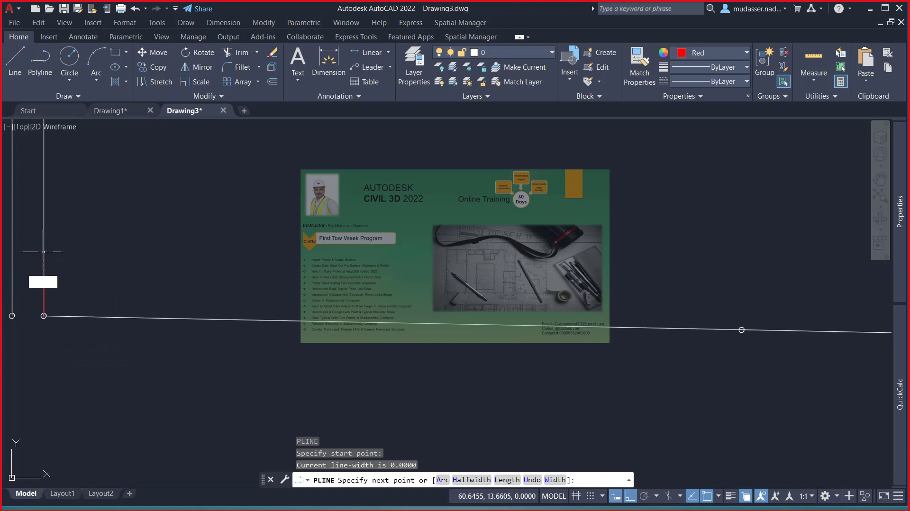
click(44, 252)
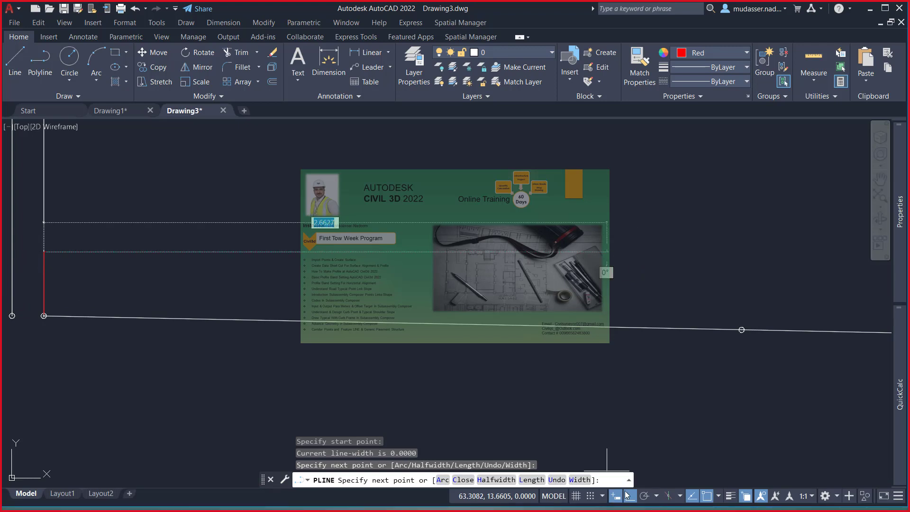
- Continue the red curb outline with an angled face, a vertical drop and a horizontal edge
key(F8)
scroll(62, 247, up, 2)
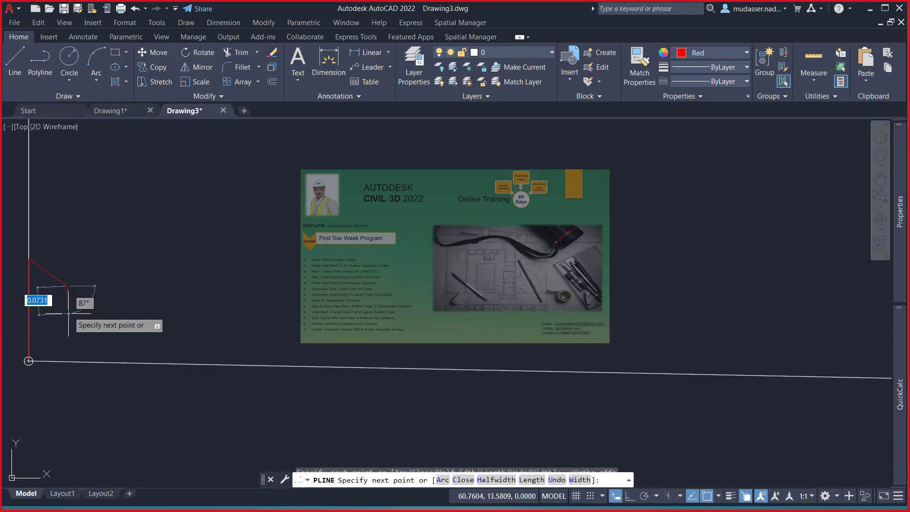
click(67, 286)
click(69, 324)
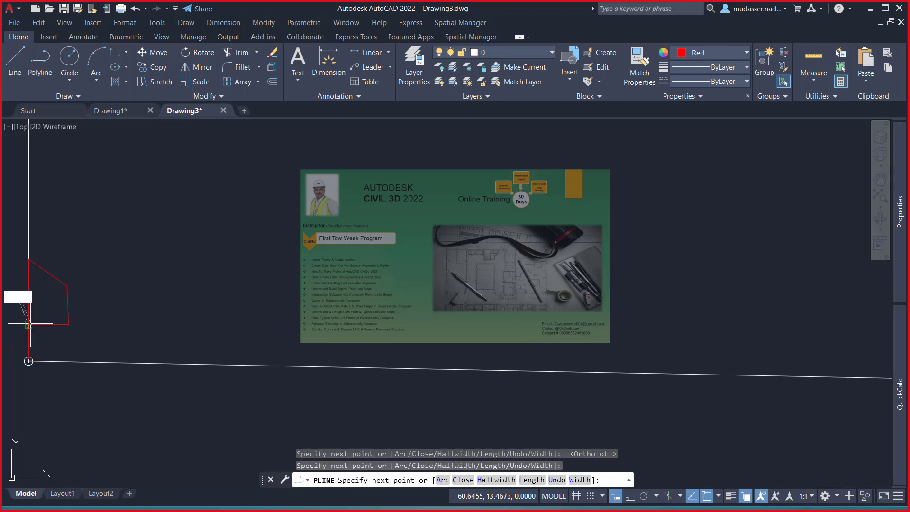
click(29, 324)
click(29, 360)
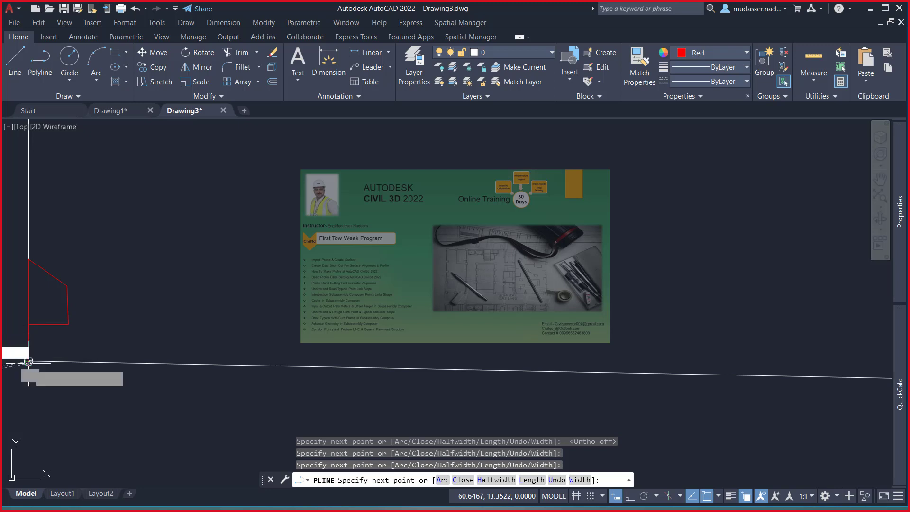
- Draw the narrow red rectangle below the pavement line and finish the polyline
click(29, 398)
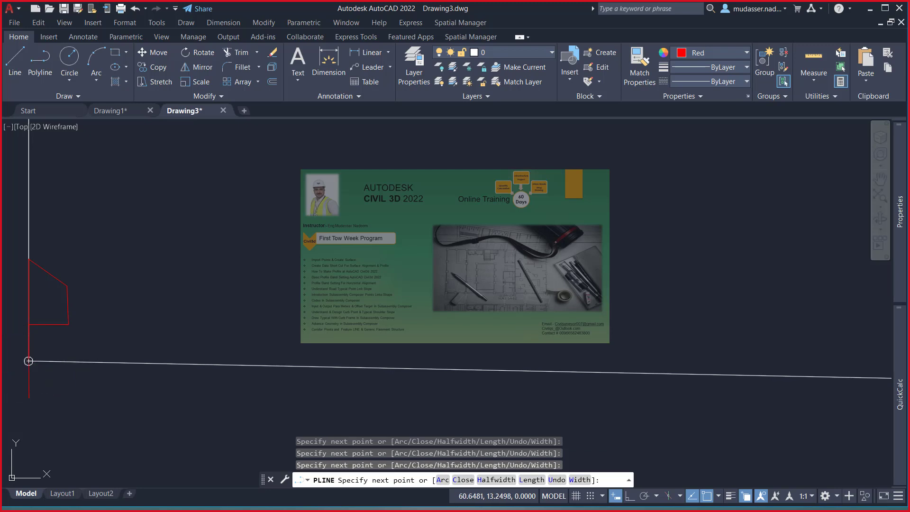
click(134, 398)
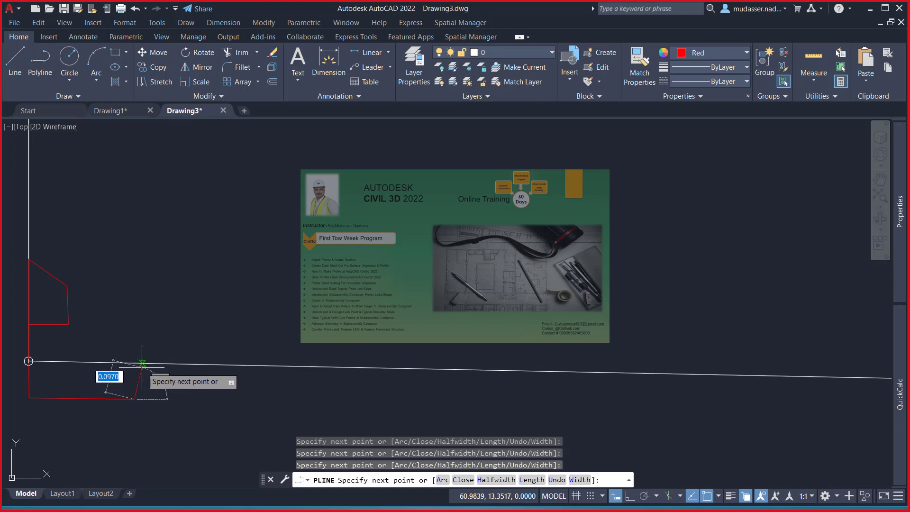
click(130, 377)
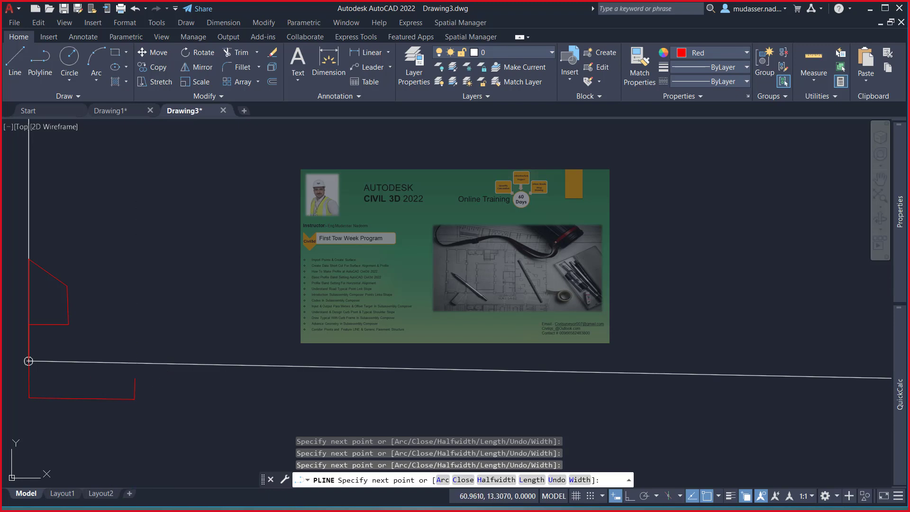
text(a)
key(Return)
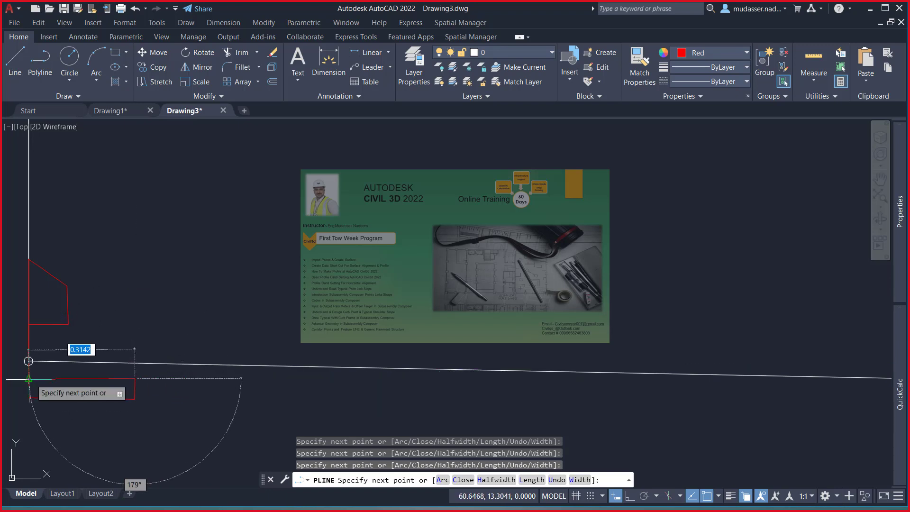
click(29, 379)
key(Return)
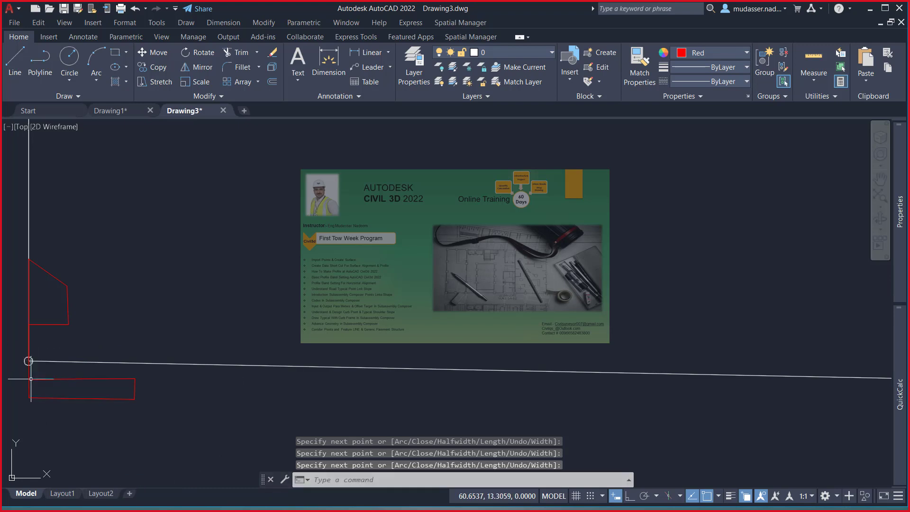
middle_drag(29, 361, 92, 335)
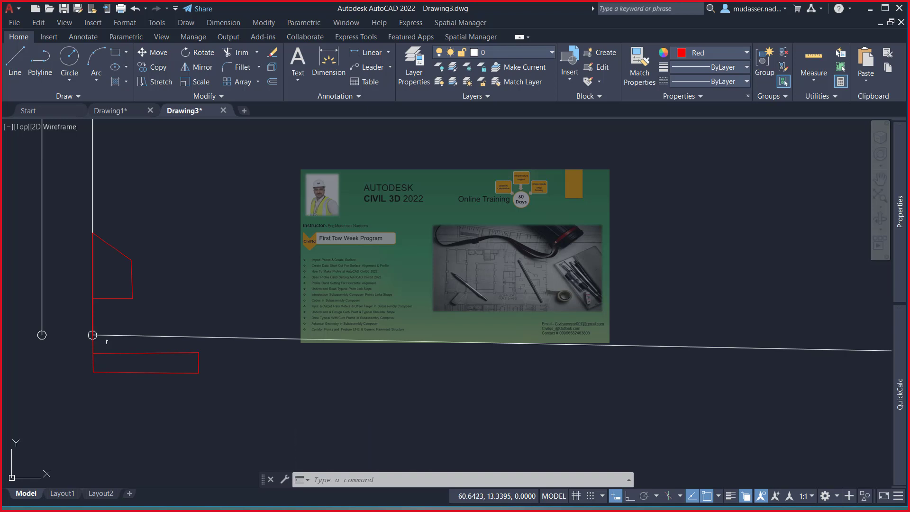
- Window-select both red curb outlines and delete them
scroll(107, 341, up, 4)
click(107, 341)
click(72, 443)
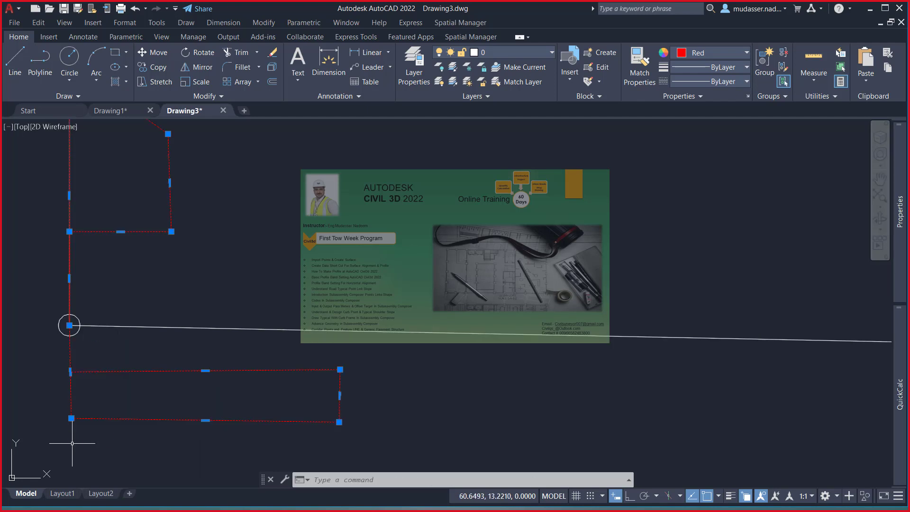
key(Delete)
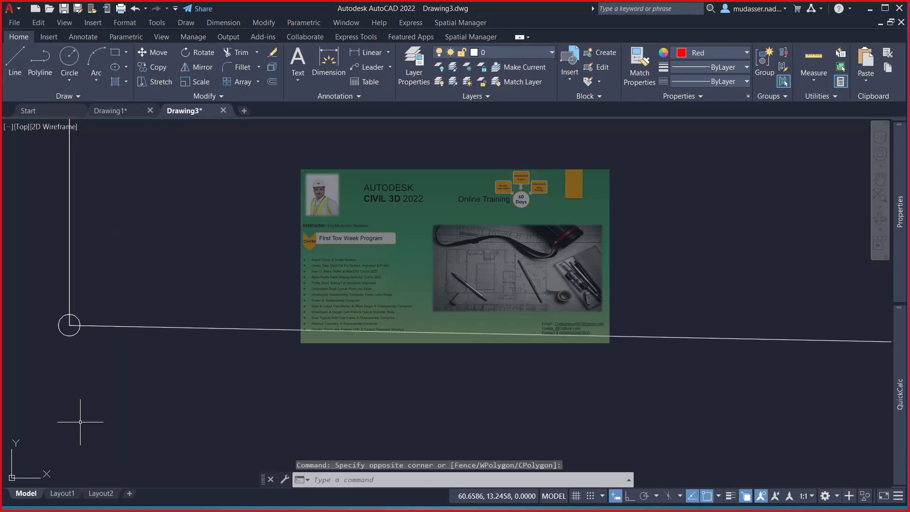
- Pan along the pavement line to its right end, then show Drawing1's cross-section
scroll(114, 311, down, 4)
middle_drag(113, 310, 116, 266)
middle_drag(603, 300, 474, 289)
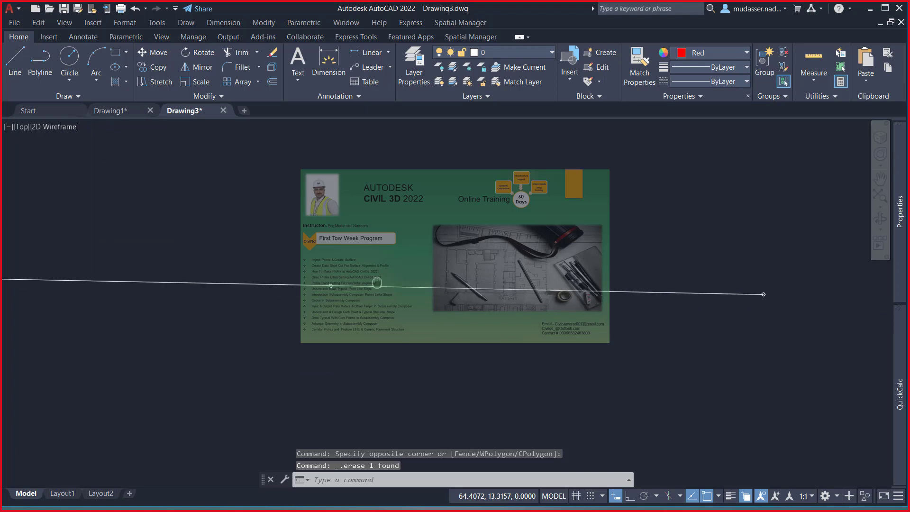
middle_drag(763, 294, 655, 275)
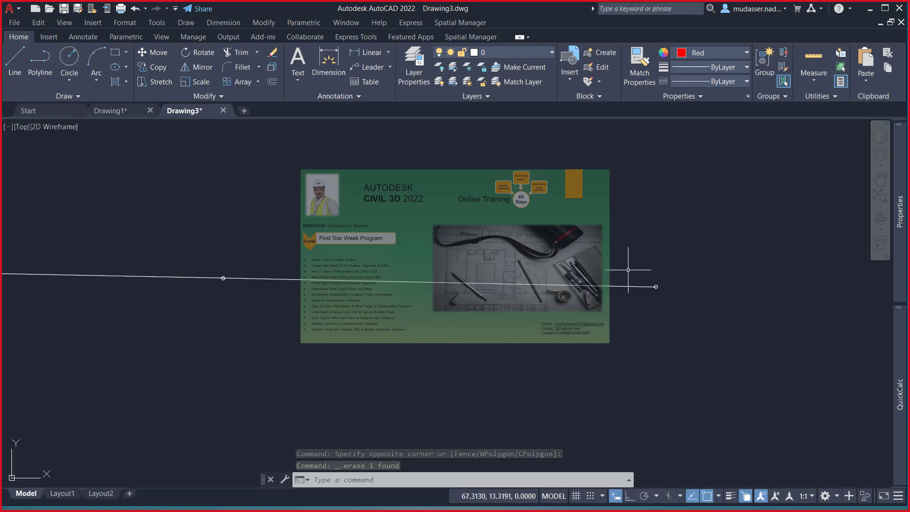
click(110, 111)
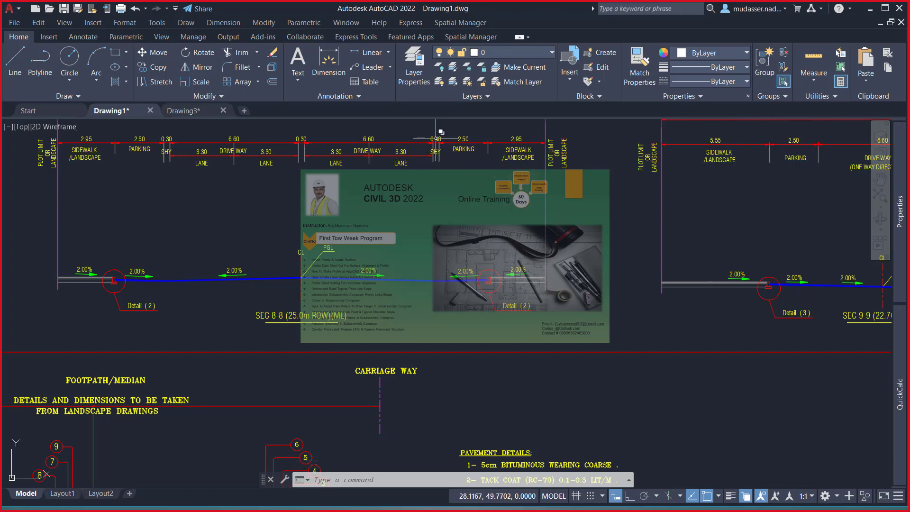
scroll(435, 132, up, 2)
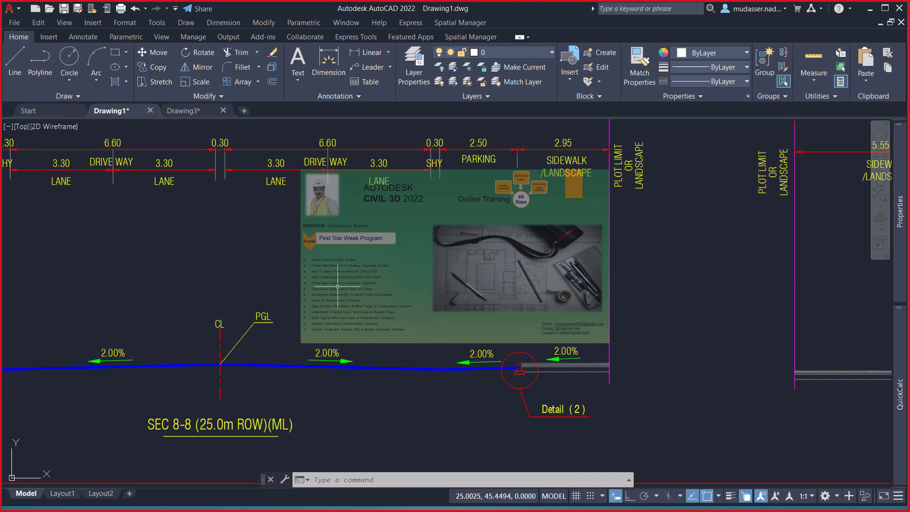
click(194, 118)
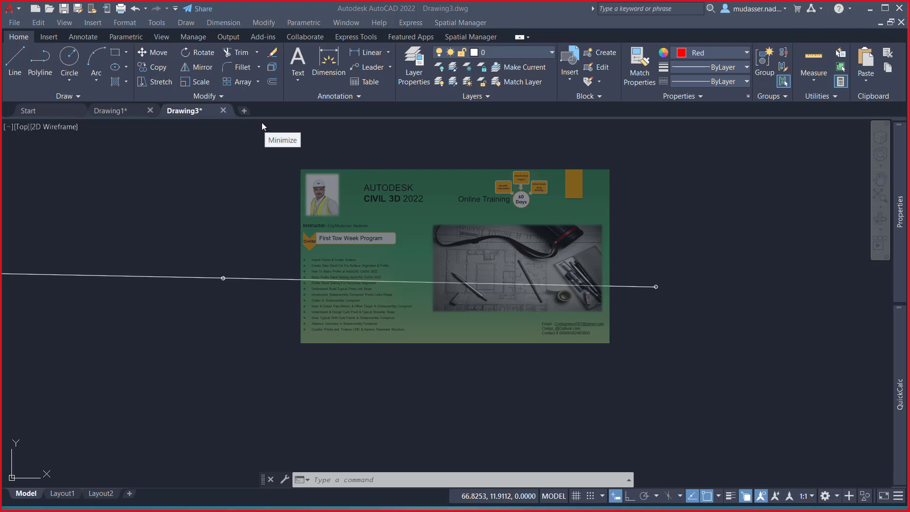
key(ctrl+z)
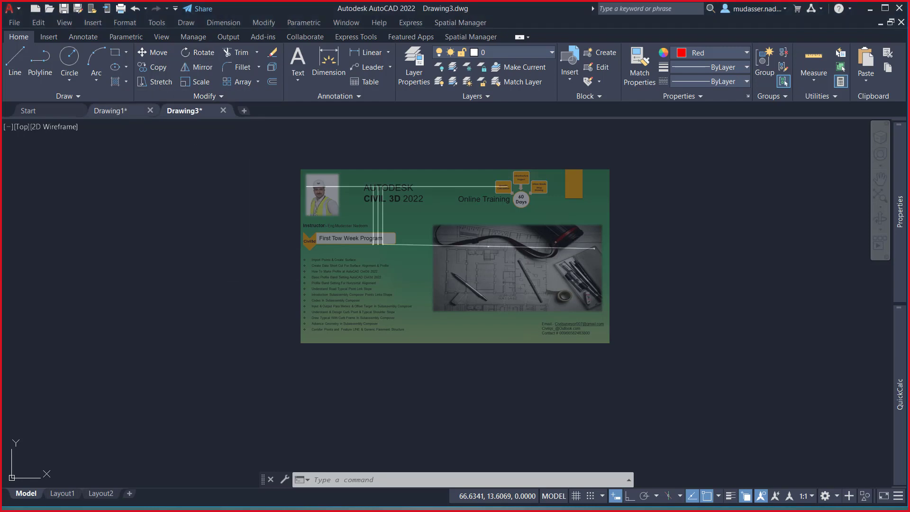
click(115, 112)
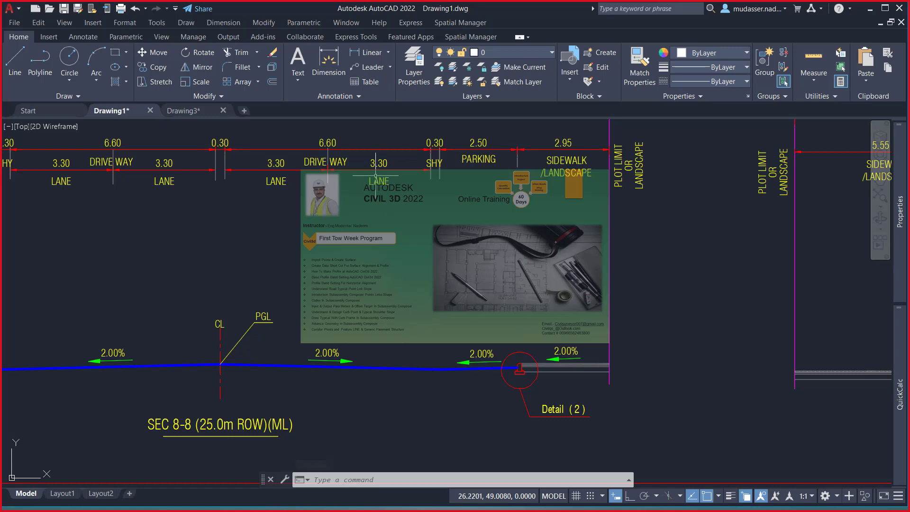
click(183, 110)
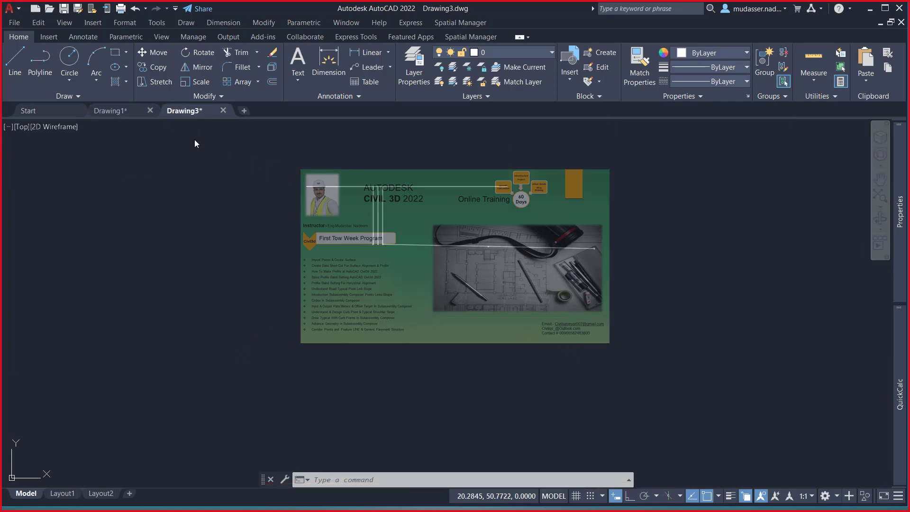
click(132, 111)
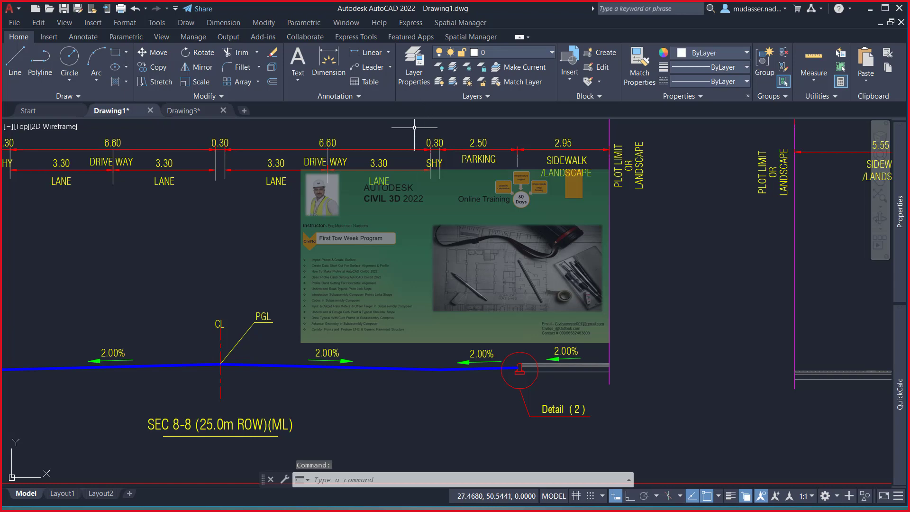
scroll(432, 144, up, 2)
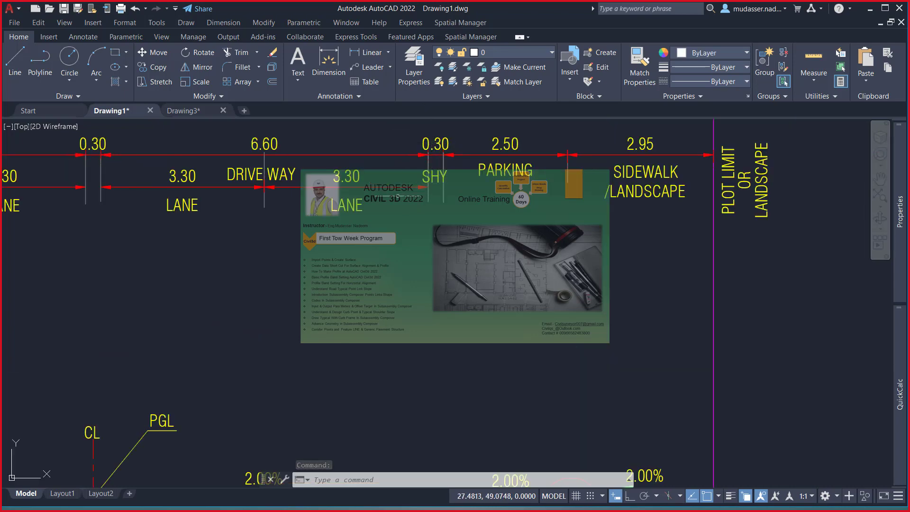
mouse_move(432, 144)
middle_down()
mouse_move(441, 112)
mouse_move(441, 156)
middle_up()
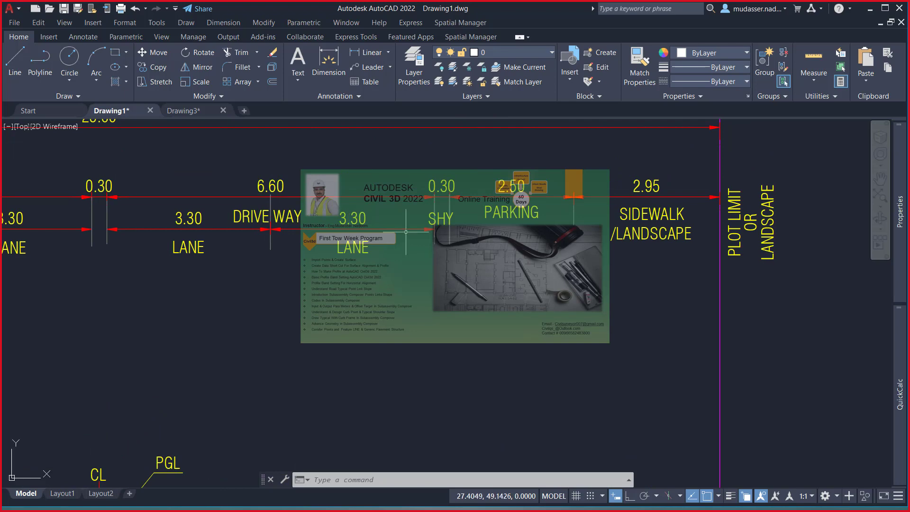
scroll(440, 242, up, 3)
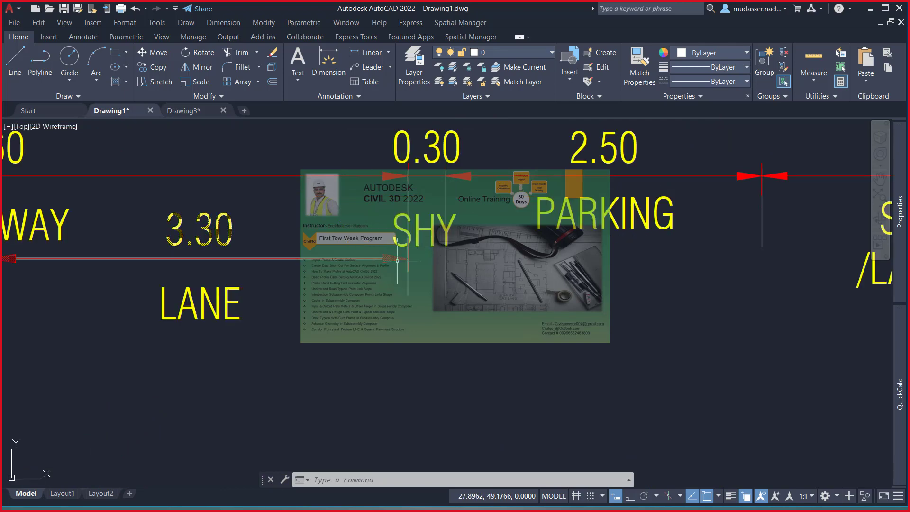
scroll(411, 254, down, 3)
scroll(411, 253, down, 3)
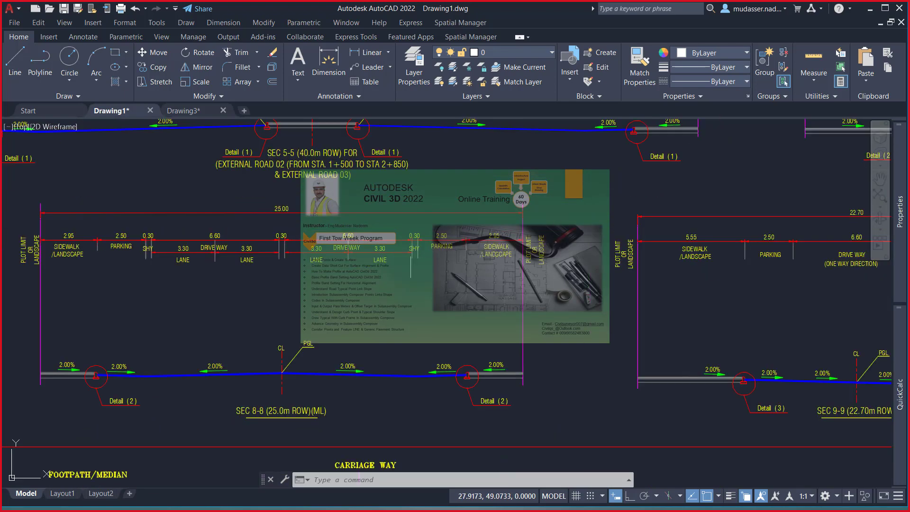
scroll(334, 374, up, 2)
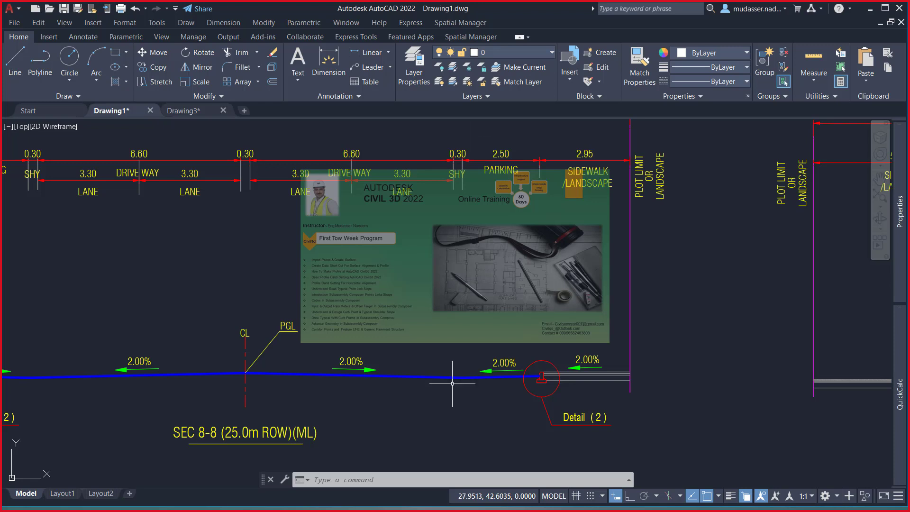
scroll(477, 157, up, 4)
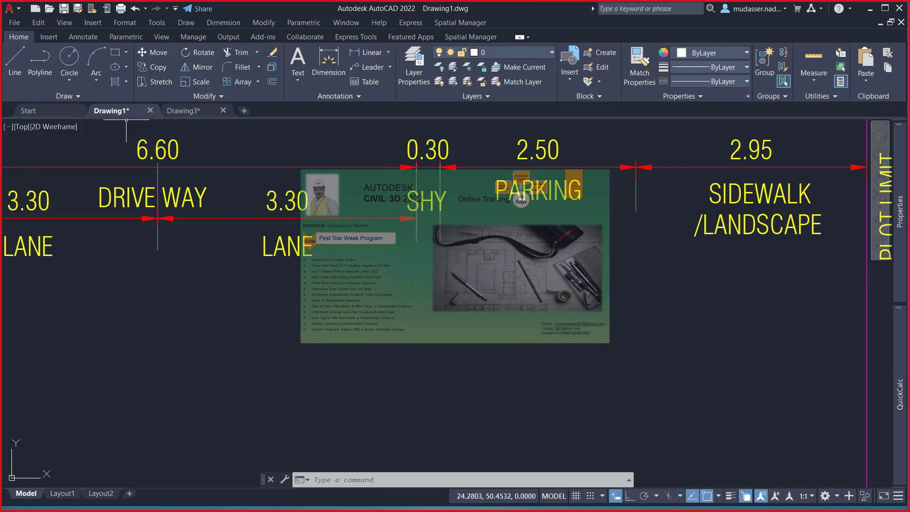
click(183, 111)
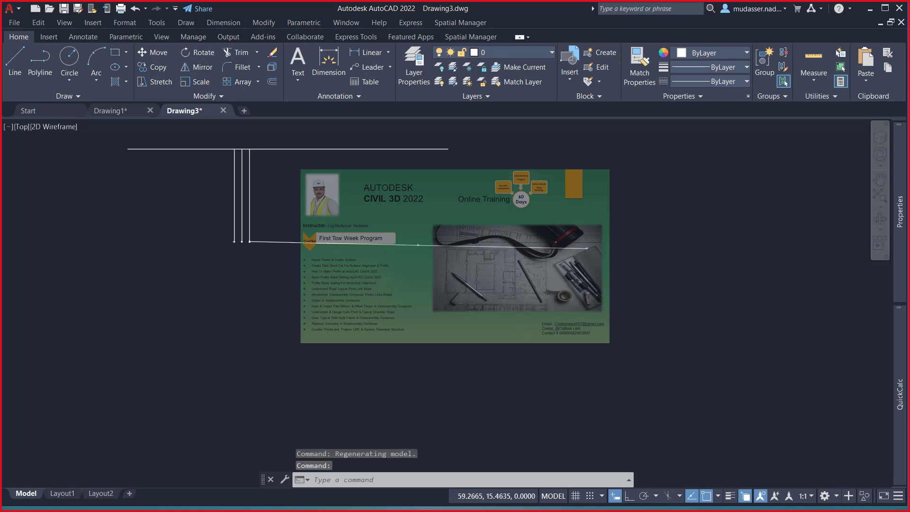
- Draw a 0.30-long horizontal line from the pavement line's end with Ortho on
scroll(598, 253, up, 2)
scroll(597, 254, up, 2)
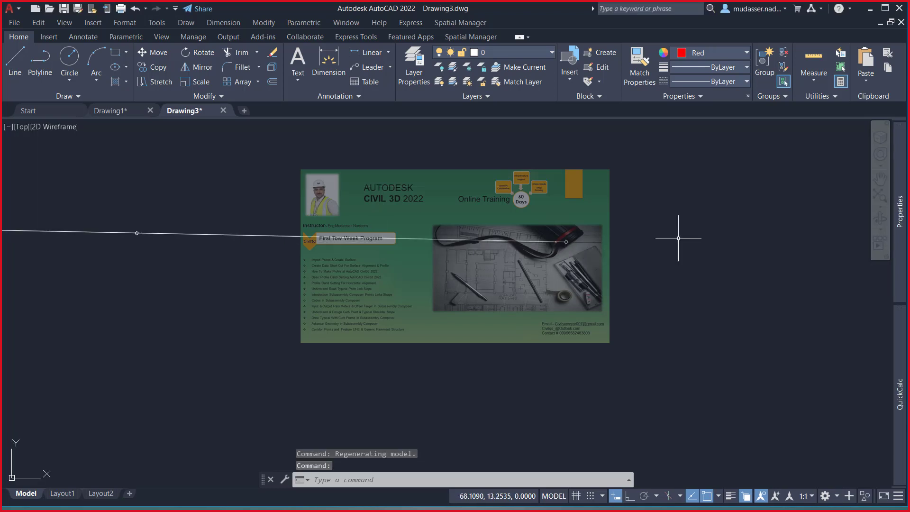
click(900, 256)
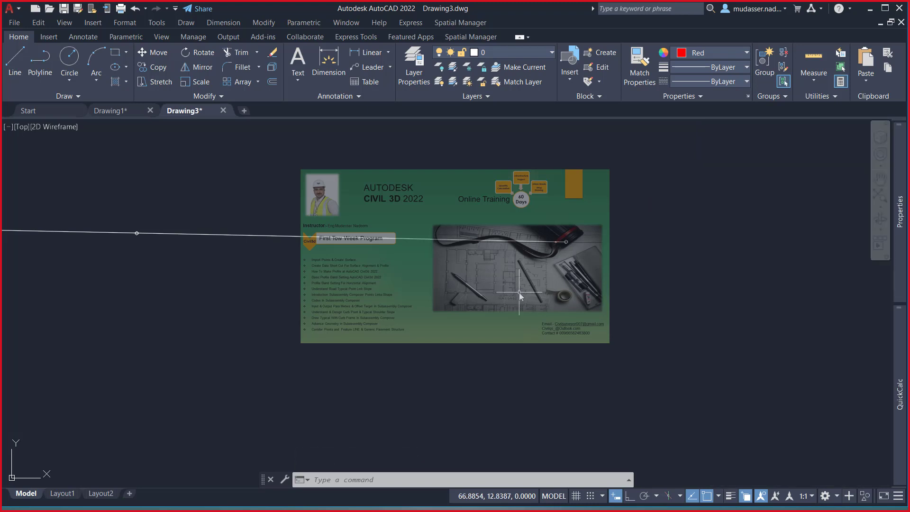
text(l)
key(Return)
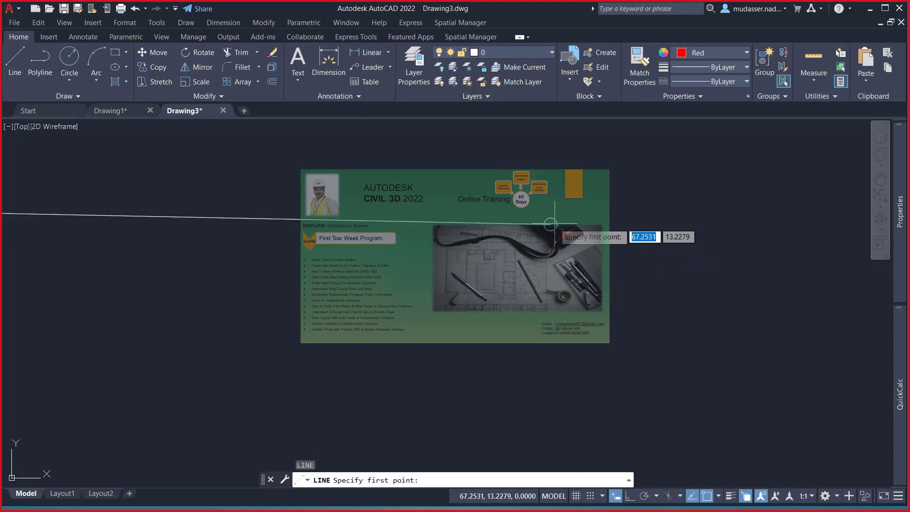
click(550, 224)
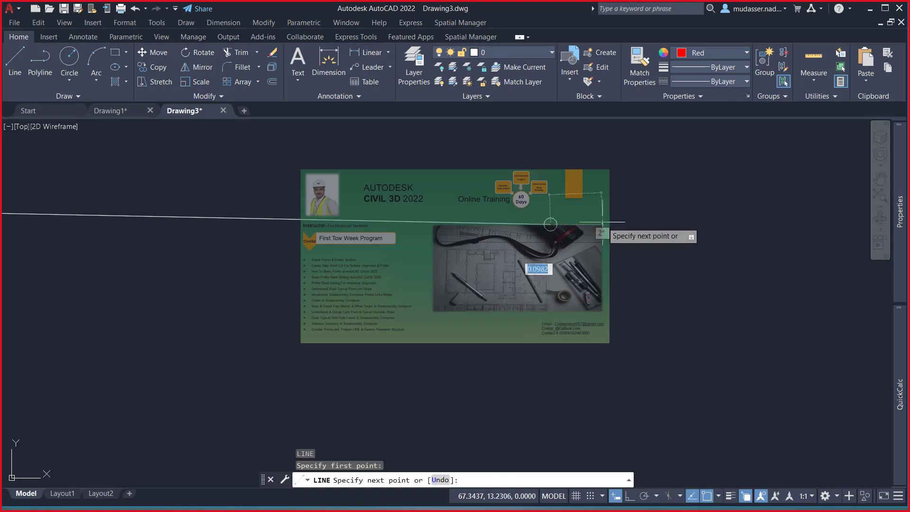
click(629, 495)
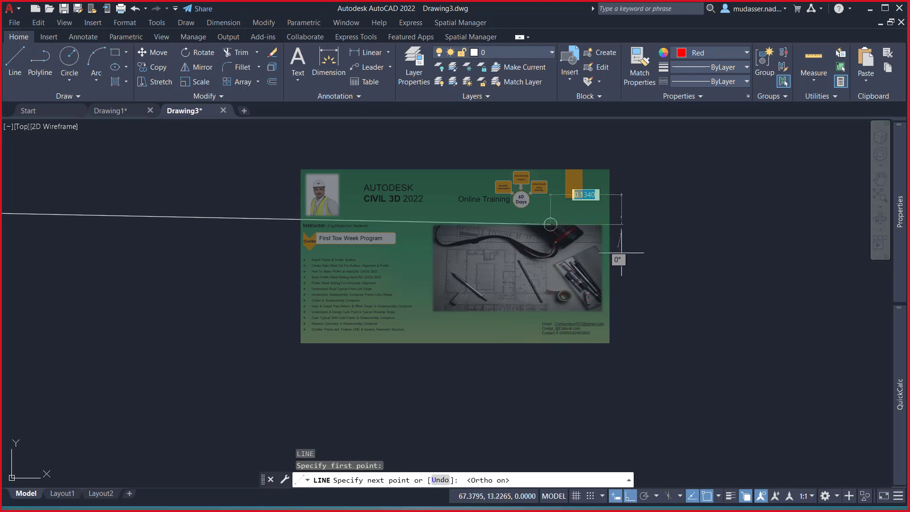
text(.3)
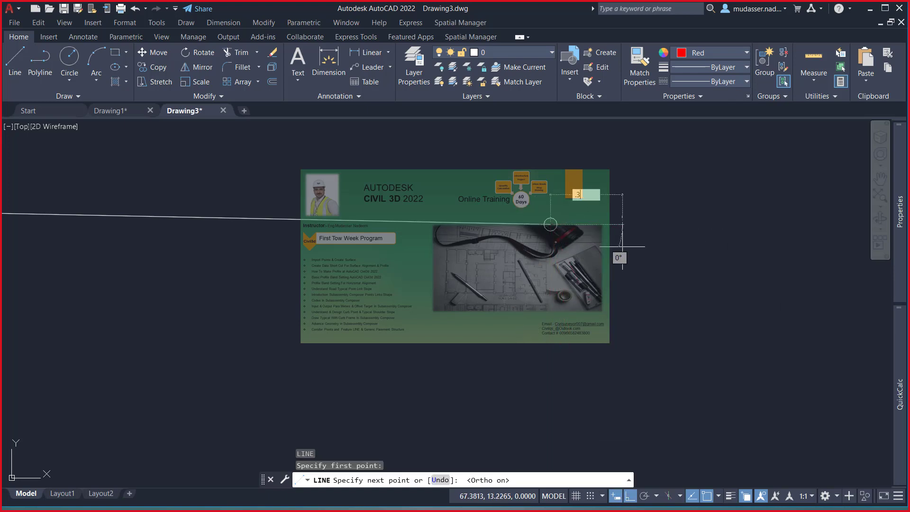
key(Return)
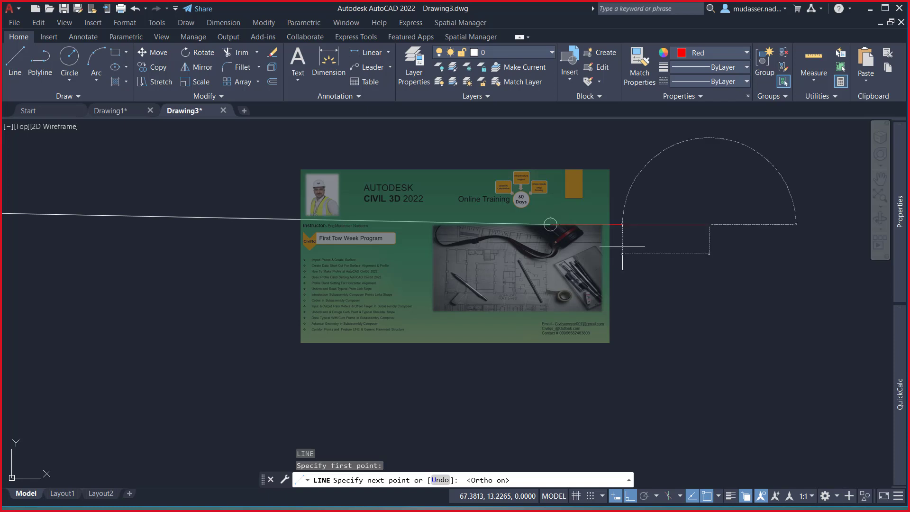
key(Return)
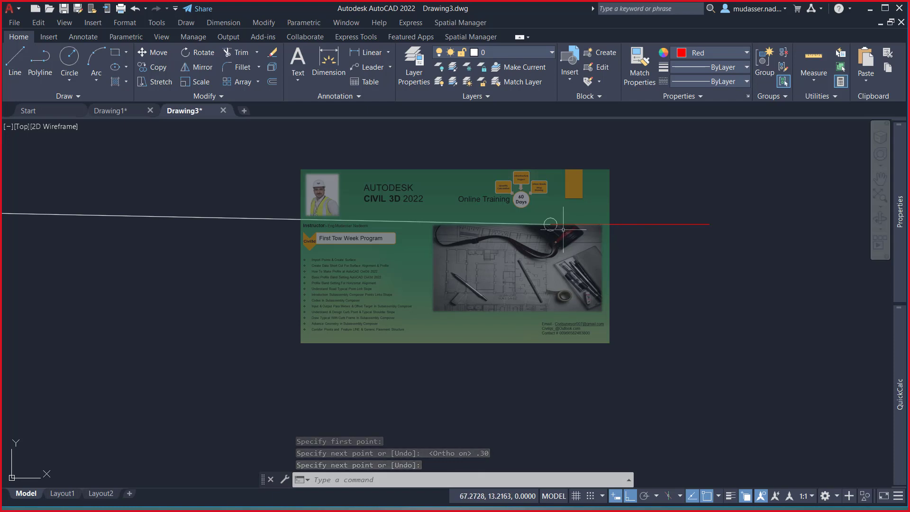
mouse_move(550, 224)
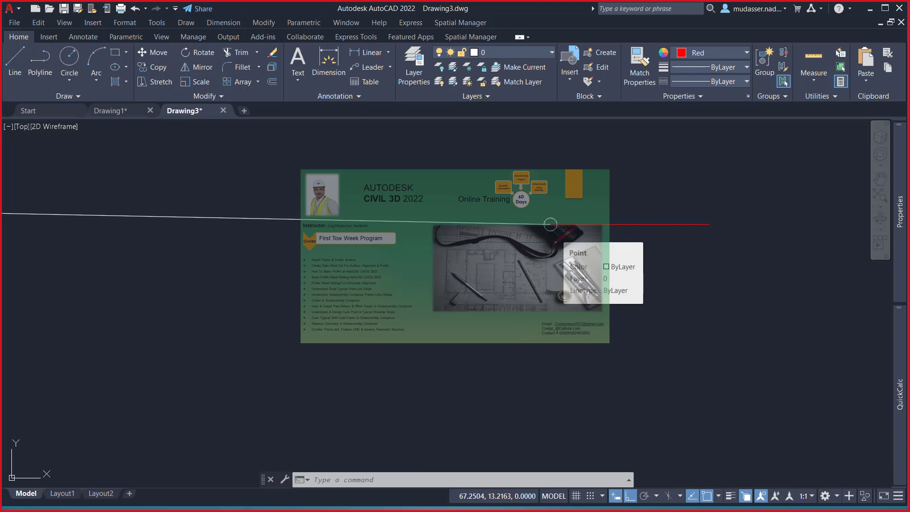
- Copy the point at the line's start 0.30 to the right, then show Drawing1
click(550, 223)
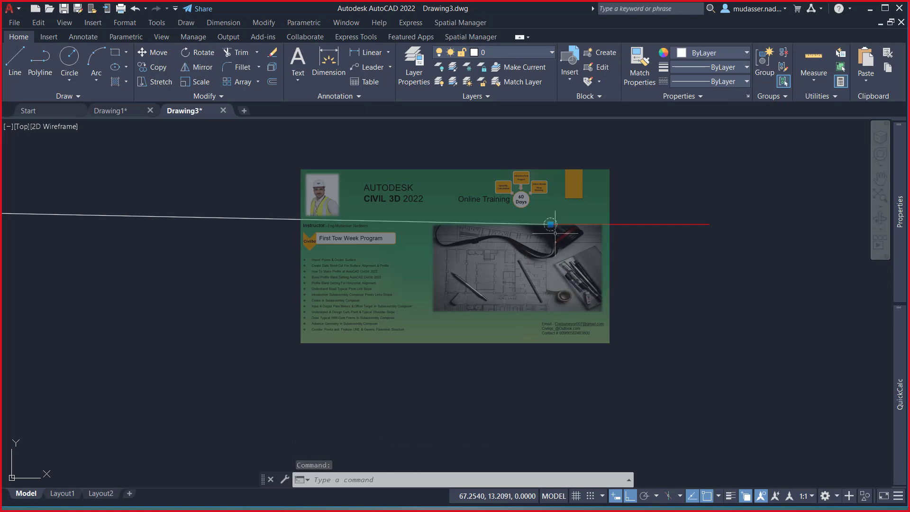
text(co)
key(Return)
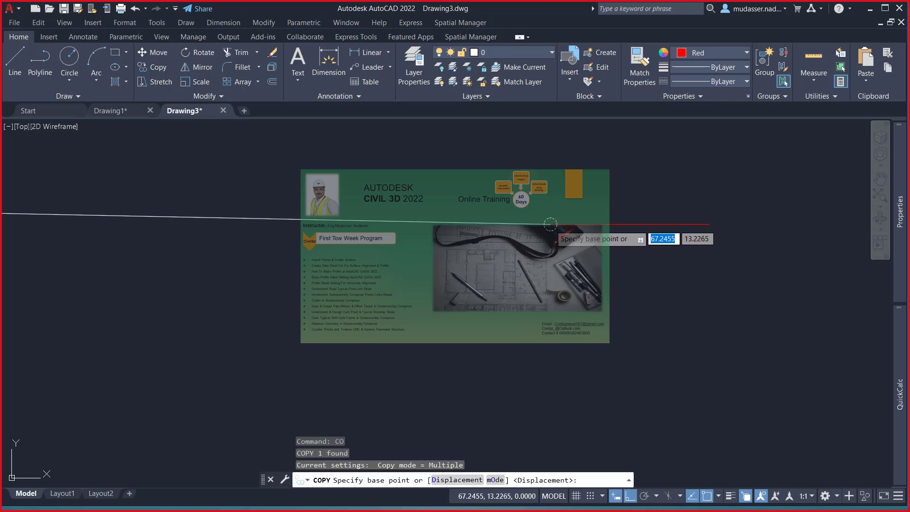
click(550, 223)
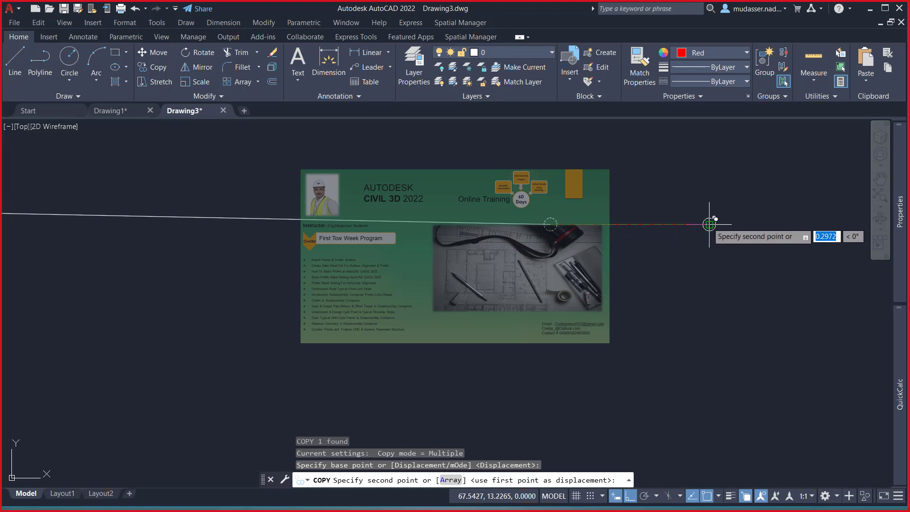
click(709, 223)
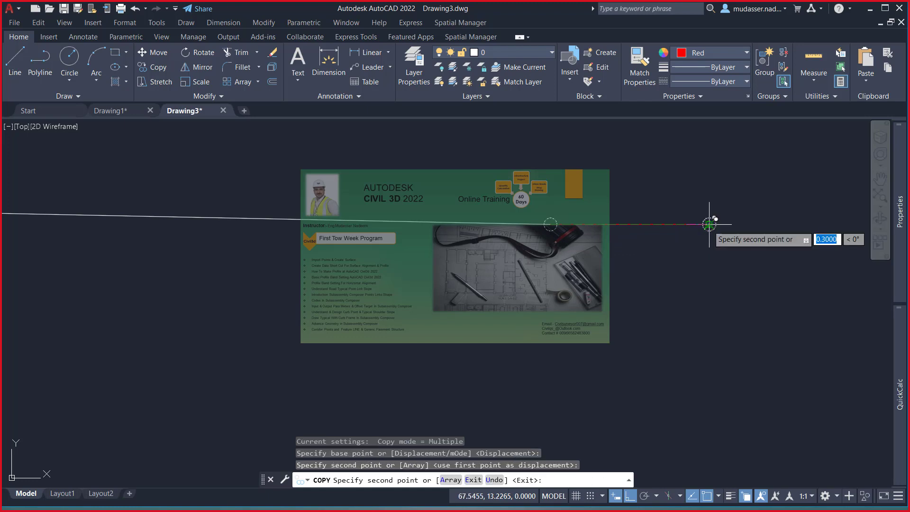
key(Return)
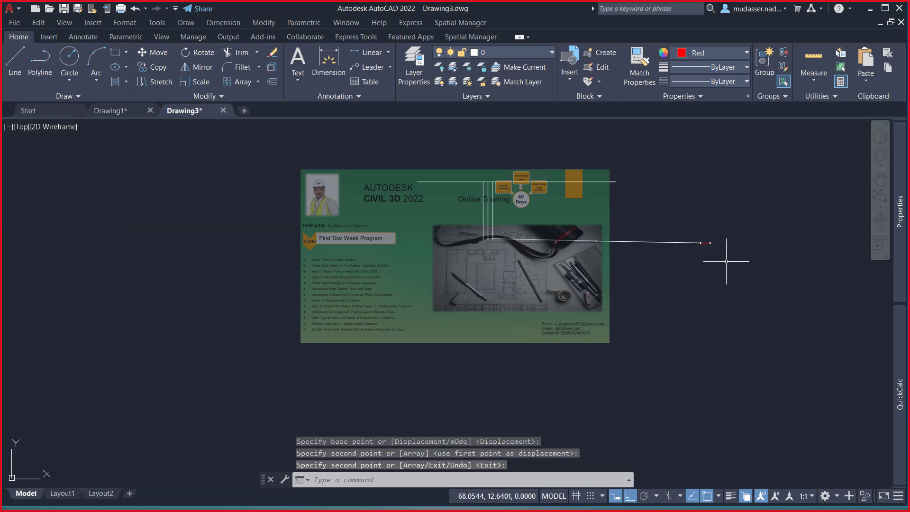
drag(726, 261, 535, 264)
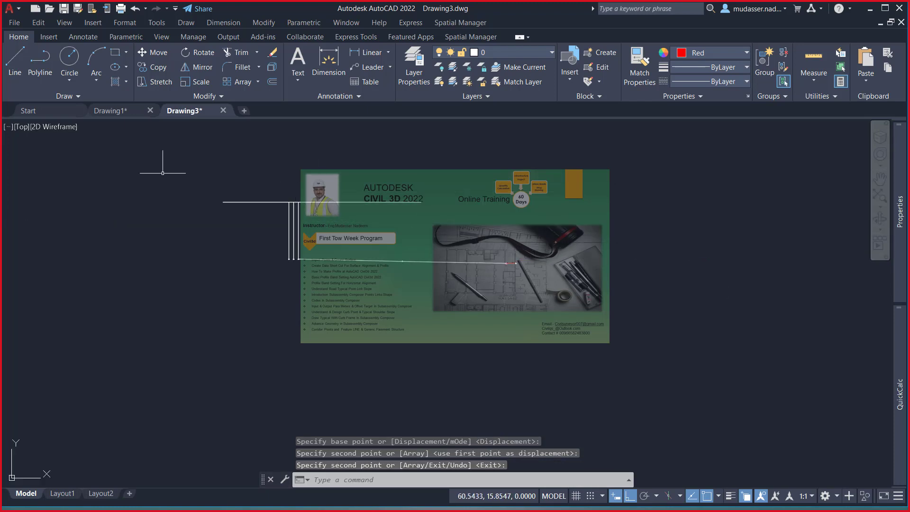
click(111, 111)
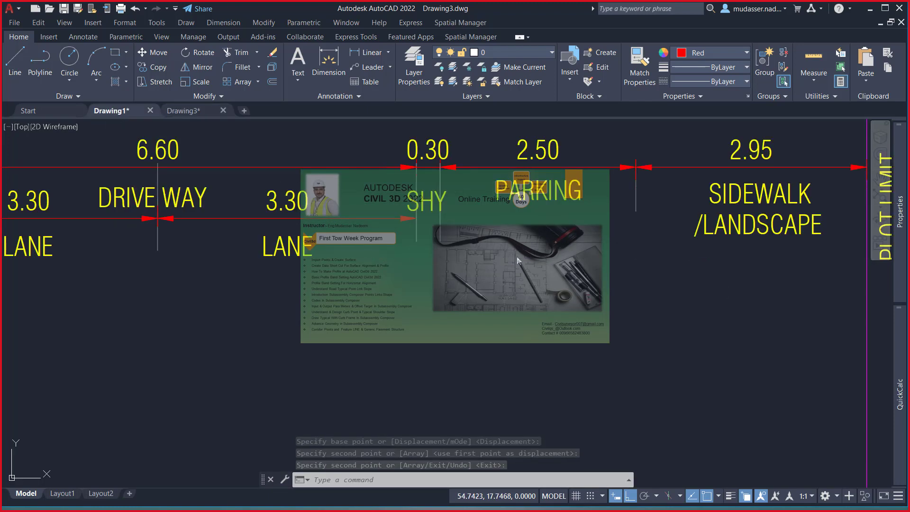
- Zoom around Drawing1's 2.50 PARKING and SHY dimensions, then return to Drawing3
scroll(374, 246, down, 2)
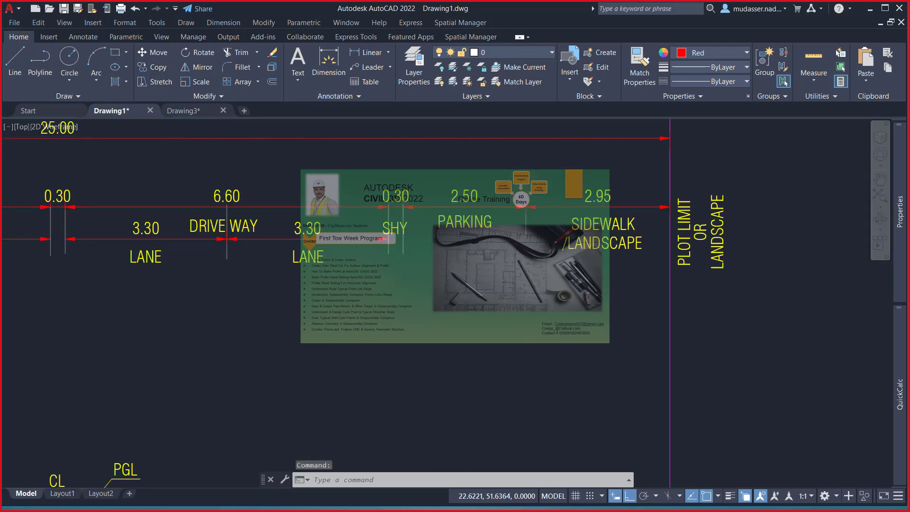
scroll(369, 230, down, 3)
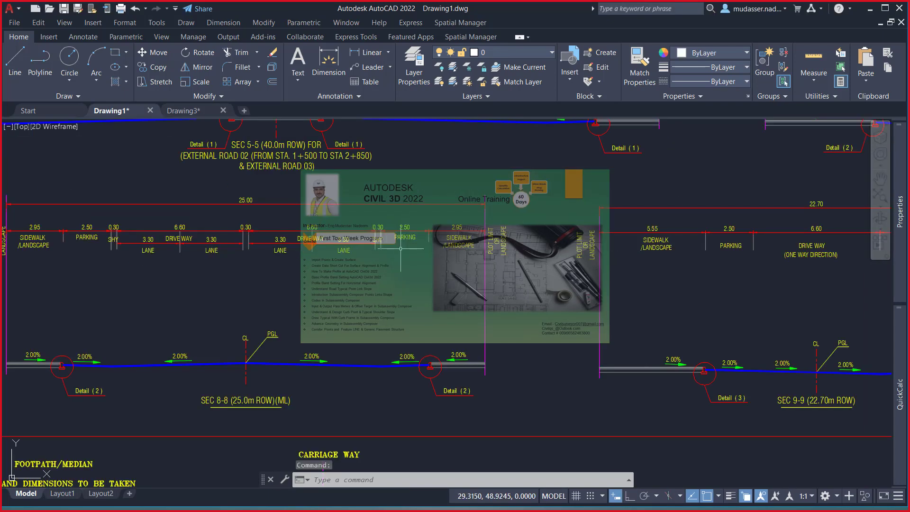
scroll(405, 360, up, 4)
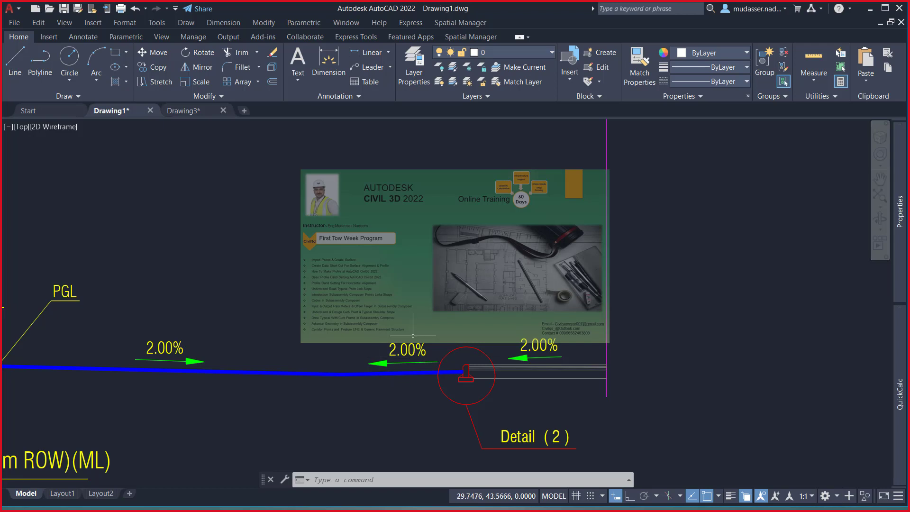
scroll(412, 346, down, 4)
scroll(405, 353, up, 4)
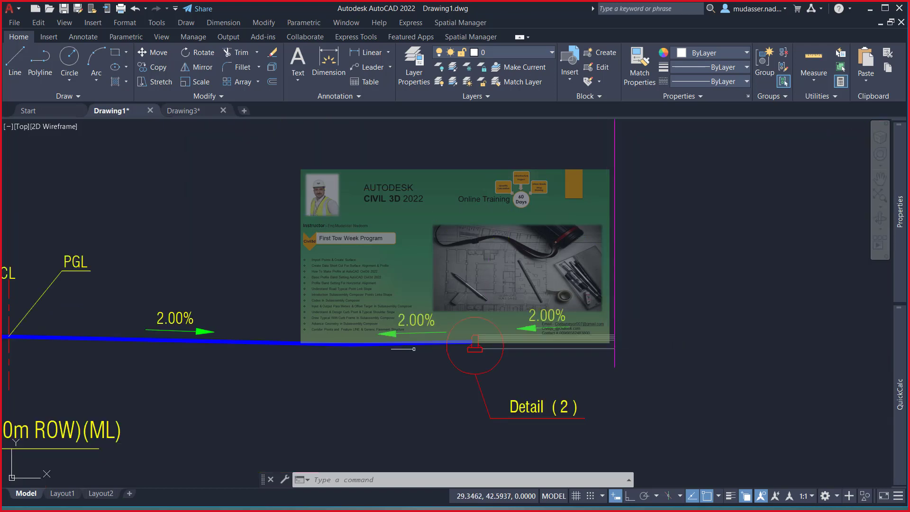
scroll(352, 355, down, 2)
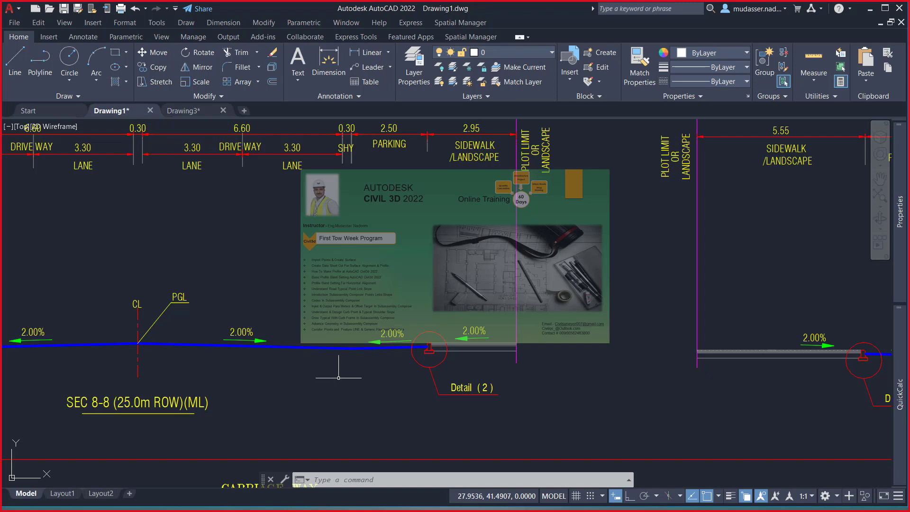
scroll(387, 310, down, 5)
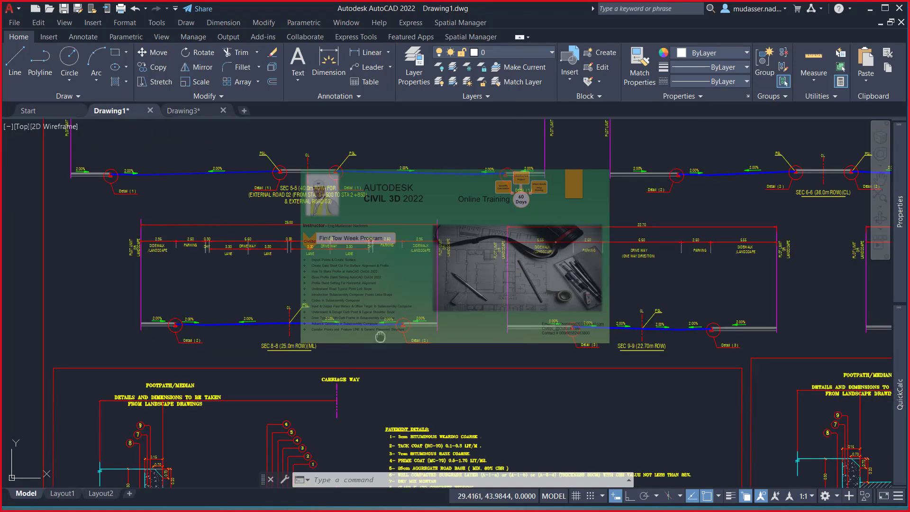
scroll(387, 310, up, 2)
scroll(369, 290, up, 3)
scroll(369, 290, up, 2)
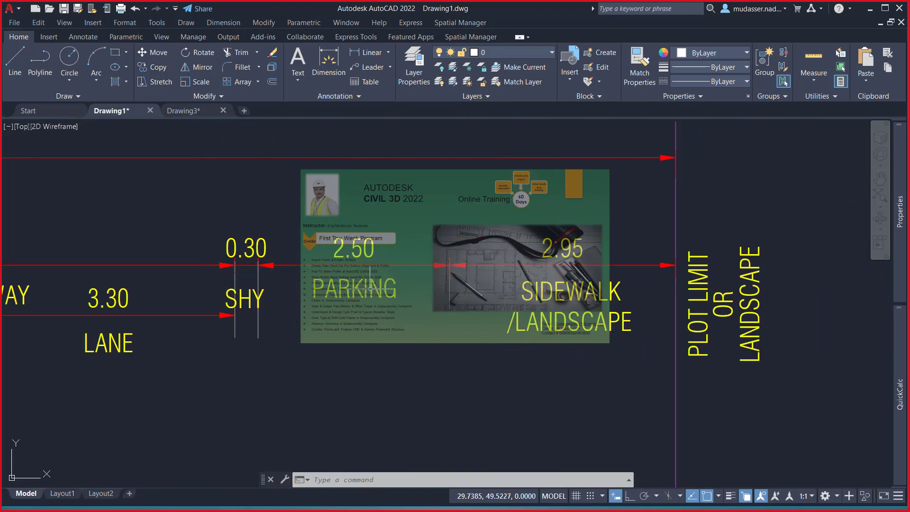
click(192, 110)
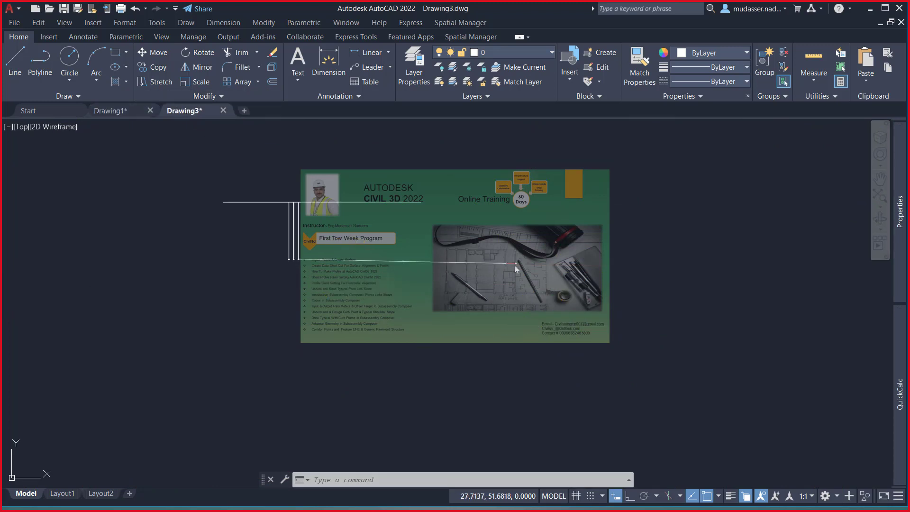
- Undo the stray copy and draw a trial line from the pavement line's end
click(267, 219)
key(Return)
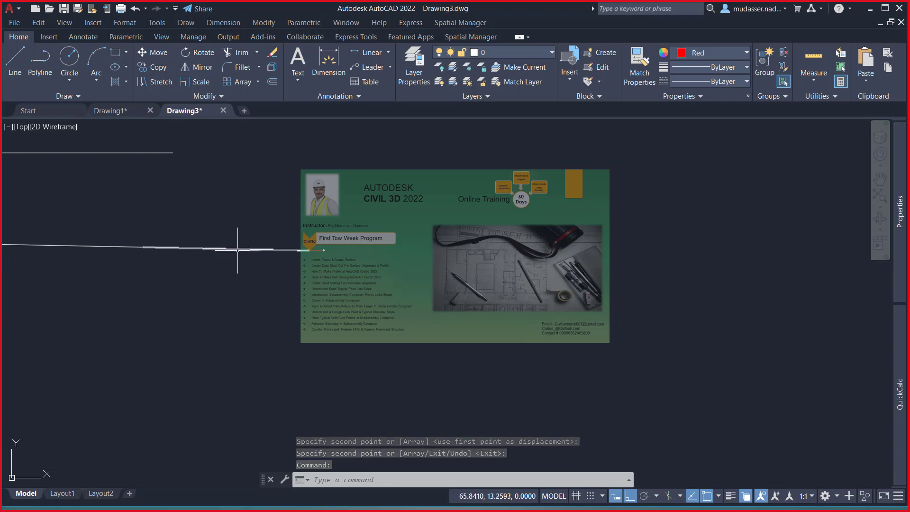
key(ctrl+z)
drag(337, 240, 477, 282)
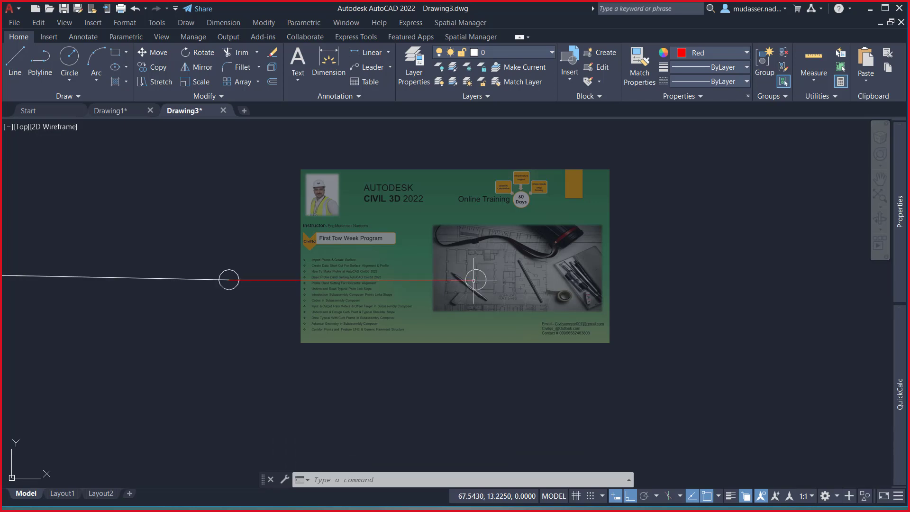
text(l)
key(Return)
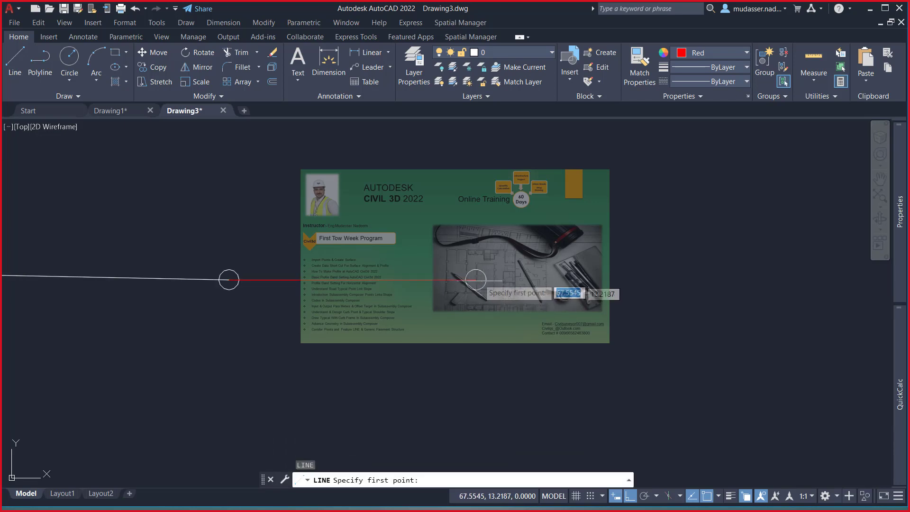
click(475, 280)
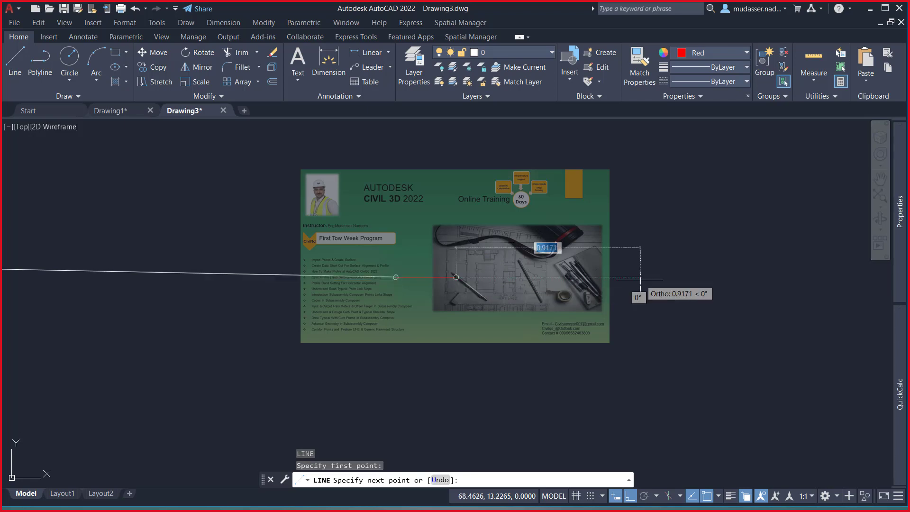
text(2.5)
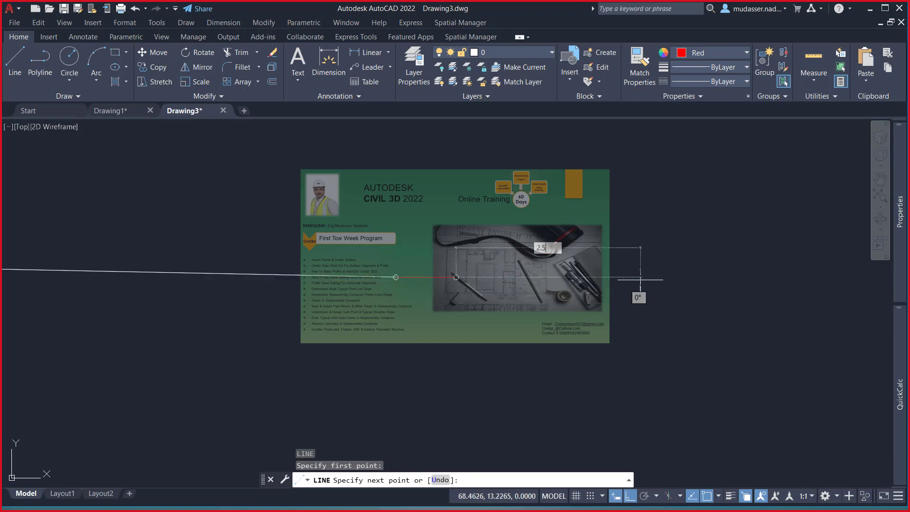
key(Return)
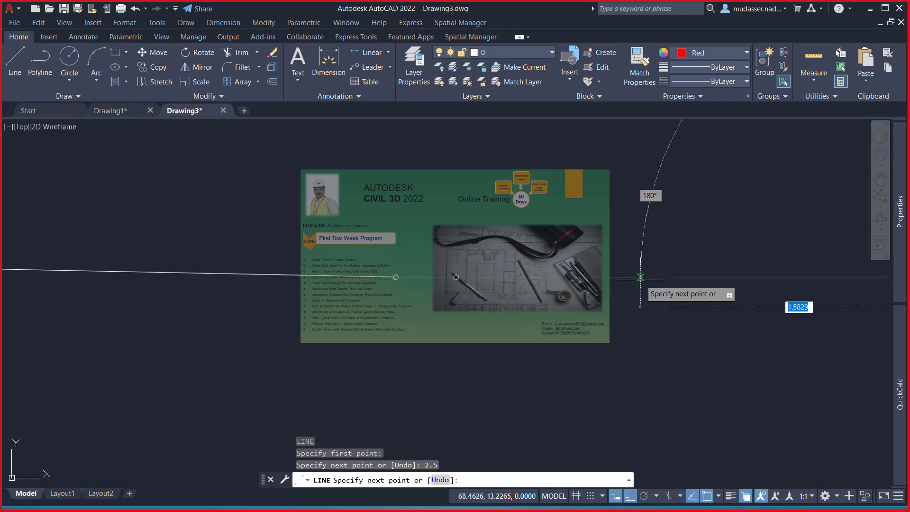
key(Return)
- Delete the misplaced red line and redraw a 2.5-long red line from the pavement line's end
scroll(597, 278, down, 3)
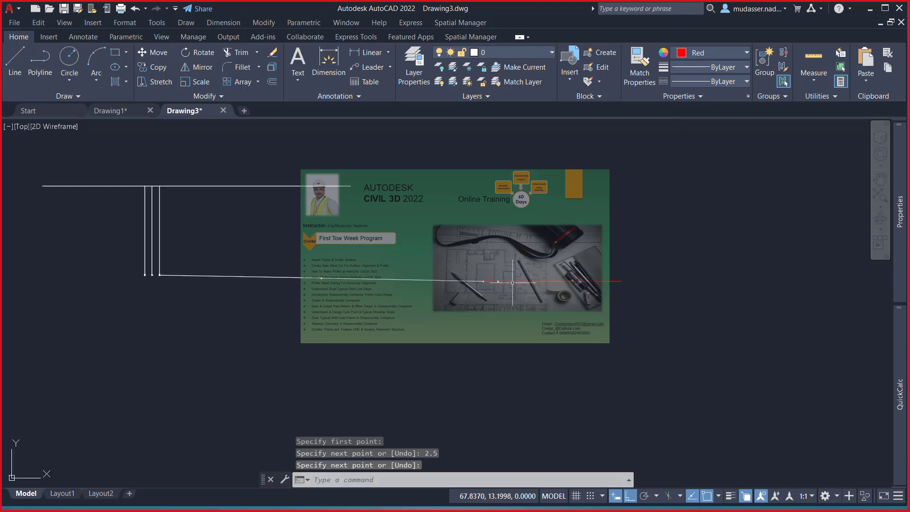
click(623, 263)
click(579, 312)
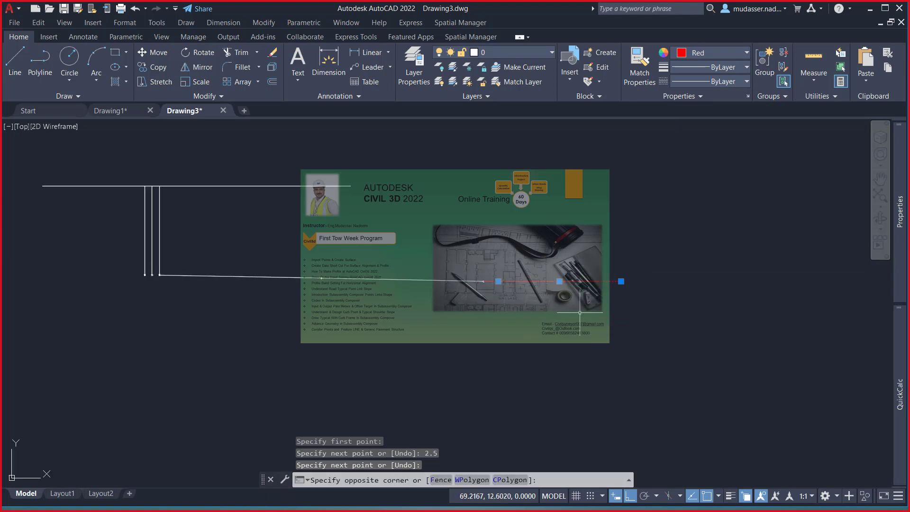
key(Delete)
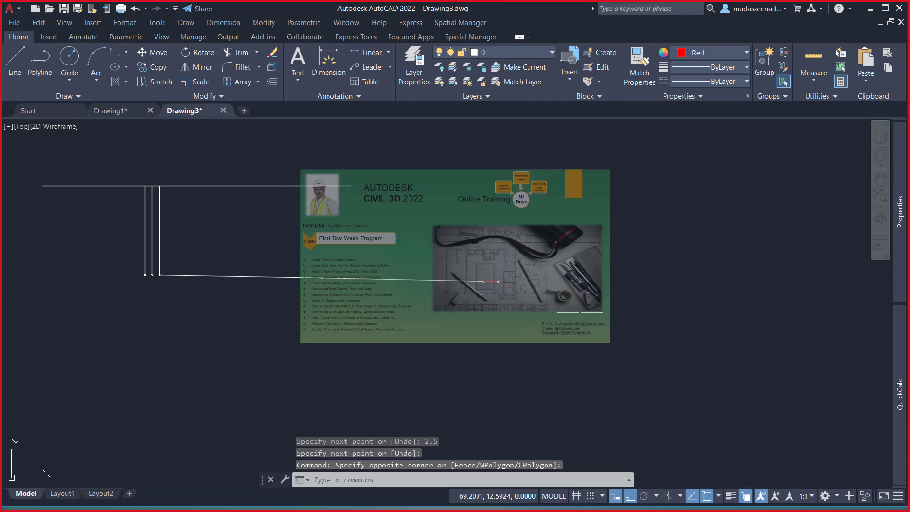
text(l)
key(Return)
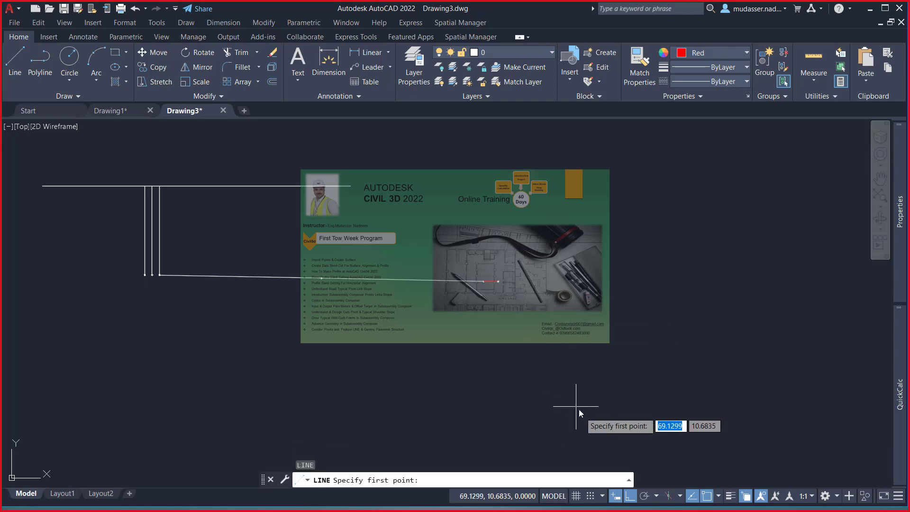
scroll(498, 270, up, 6)
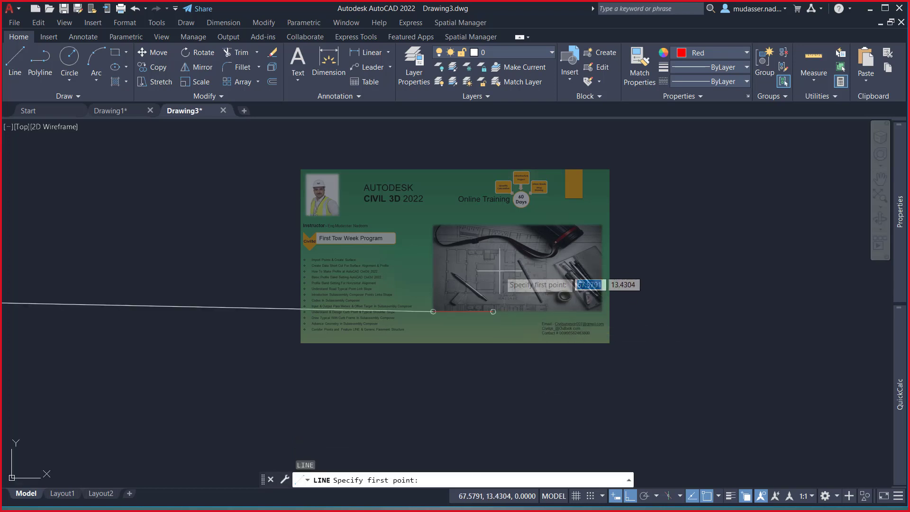
click(498, 309)
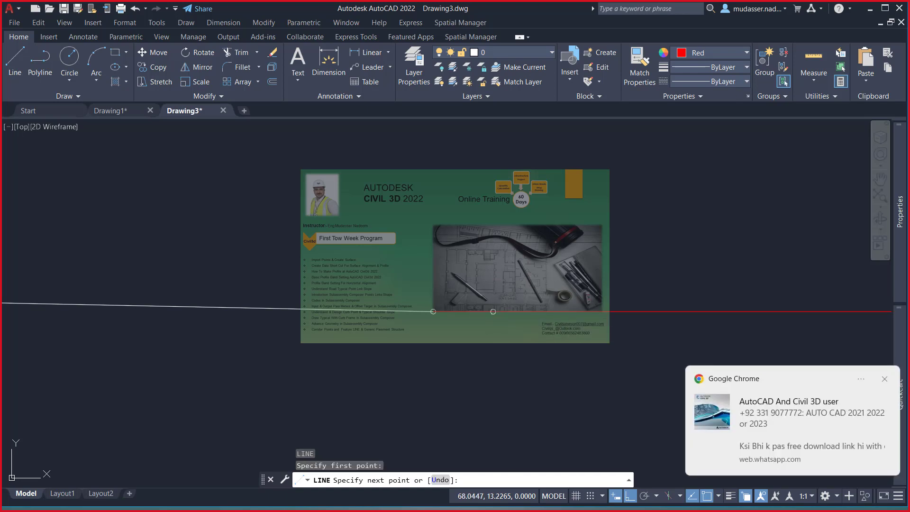
key(Return)
key(Return)
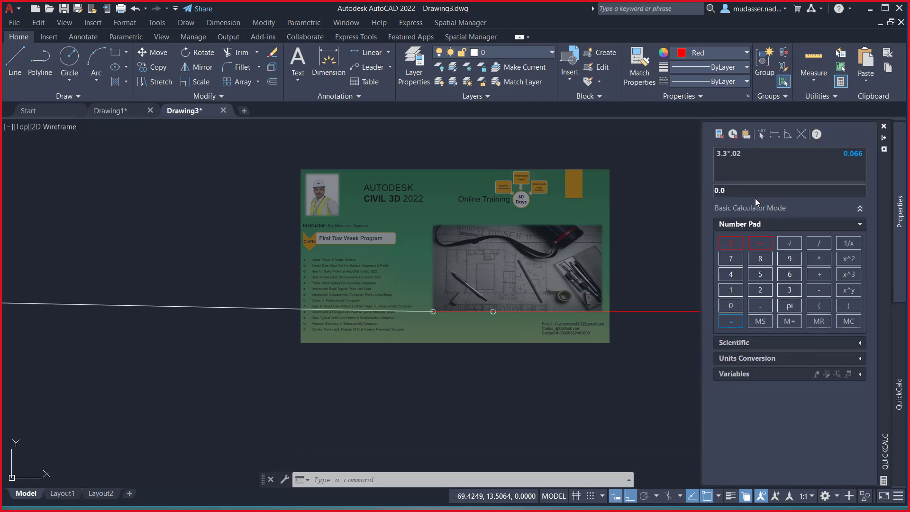
- Compute the 2% rise over 2.5 (0.05) in QuickCalc
key(BackSpace)
key(BackSpace)
key(BackSpace)
text(2.5)
key(Return)
key(Escape)
key(Escape)
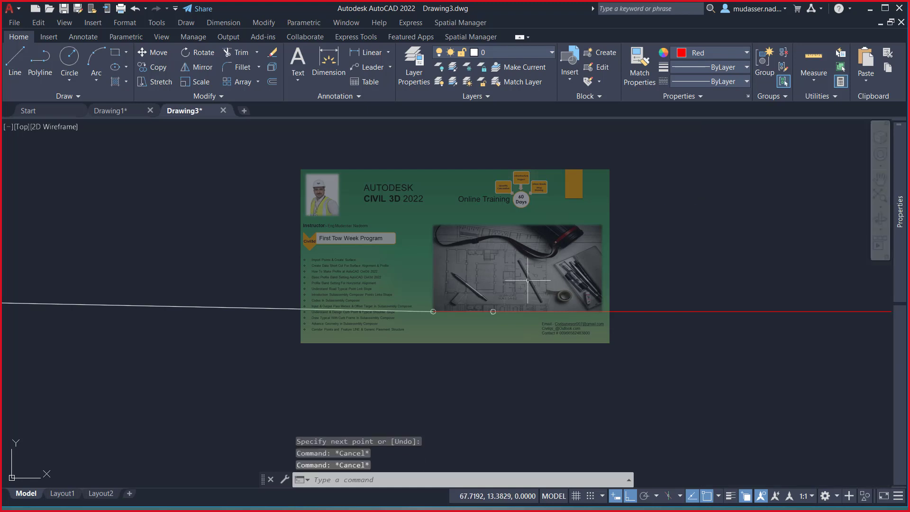
- Offset the red parking line 0.05 upward as a helper line
text(o)
key(Return)
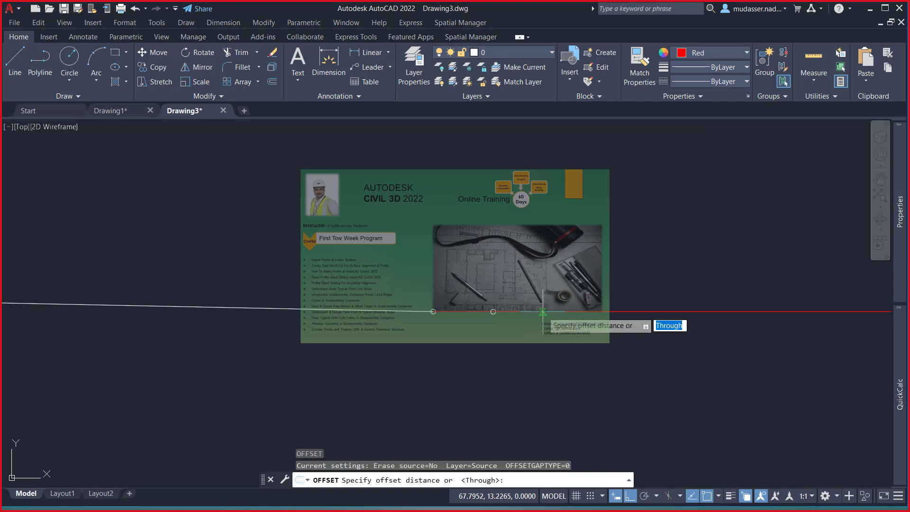
text(.05)
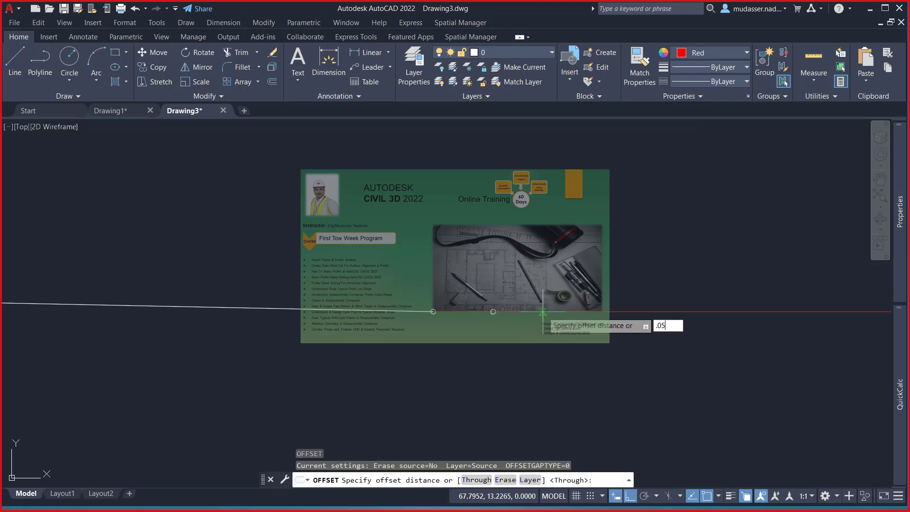
key(Return)
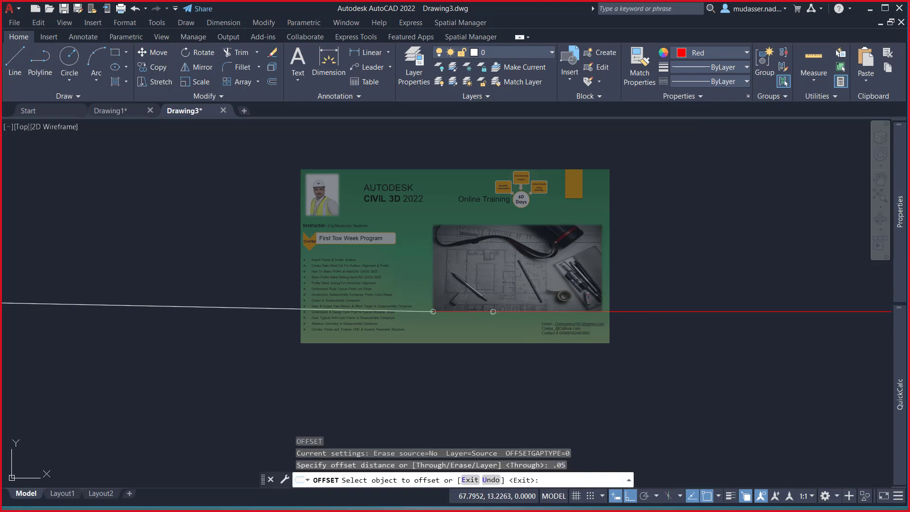
click(543, 311)
click(598, 216)
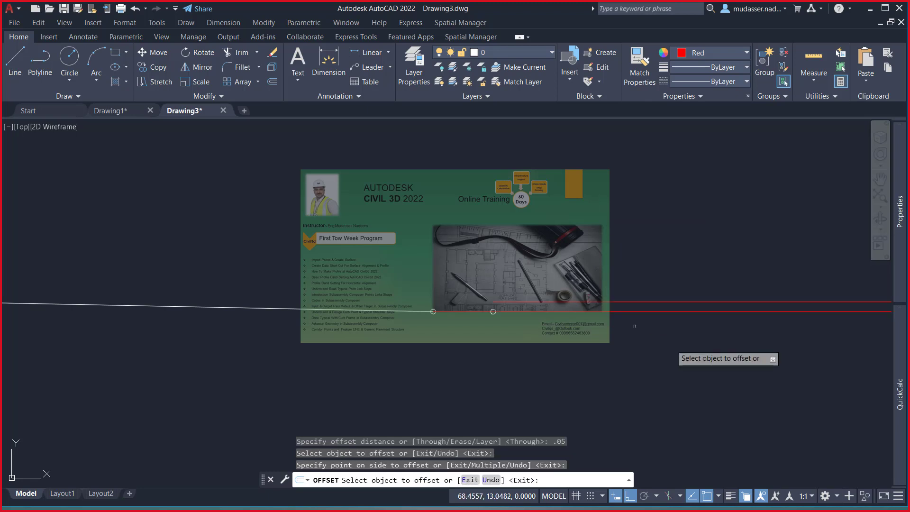
scroll(700, 357, down, 2)
scroll(852, 321, up, 1)
scroll(645, 331, up, 3)
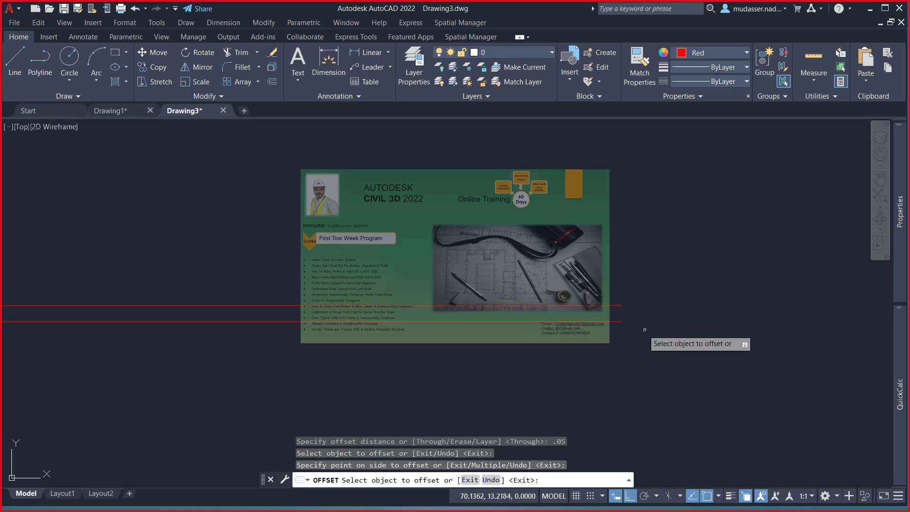
scroll(623, 319, up, 2)
key(Escape)
- Stretch the red line's right end up to the helper line, then delete the helper
click(621, 307)
click(578, 332)
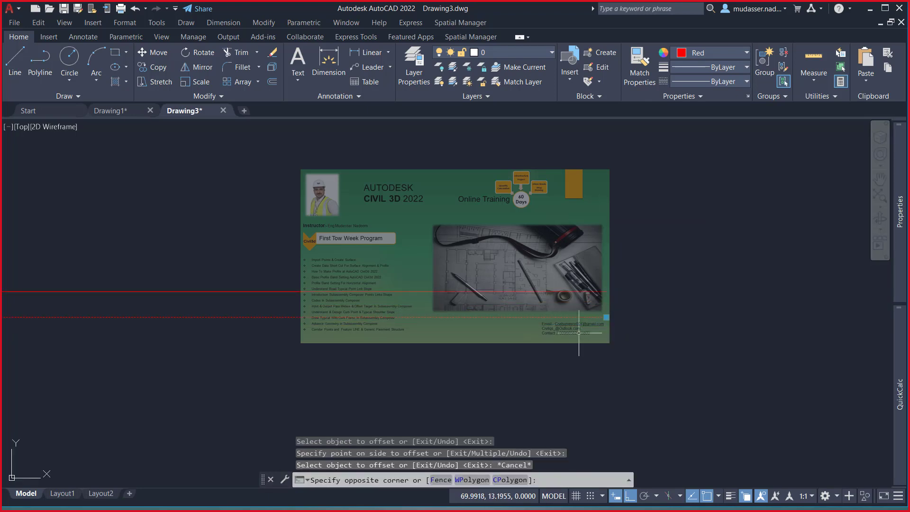
click(606, 317)
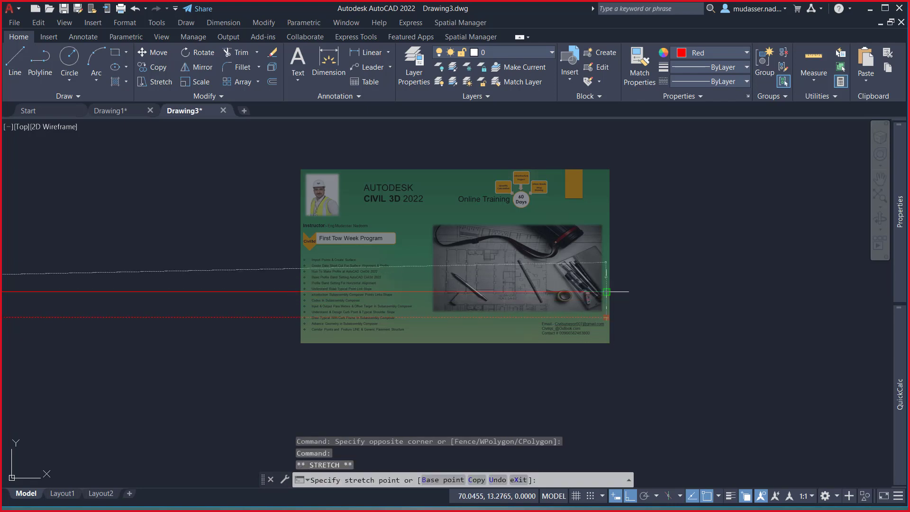
click(654, 297)
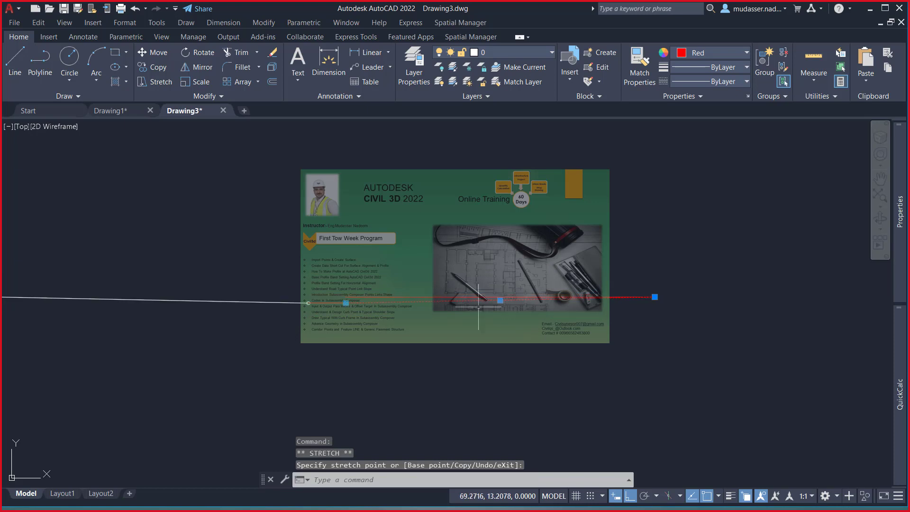
key(Escape)
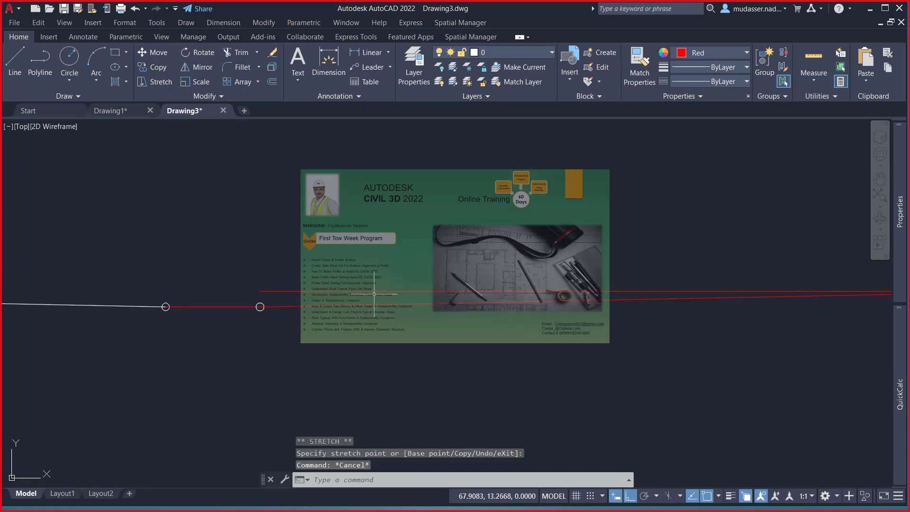
click(372, 291)
key(Delete)
key(Delete)
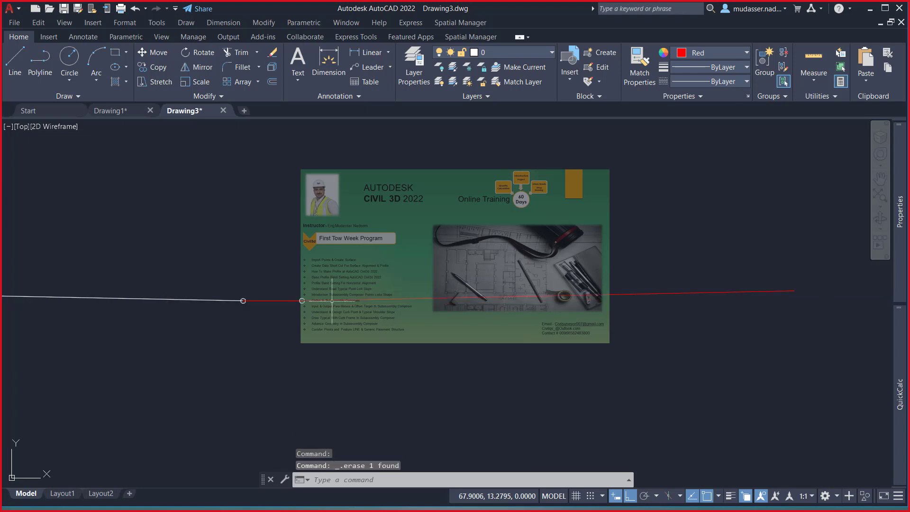
click(306, 288)
click(307, 322)
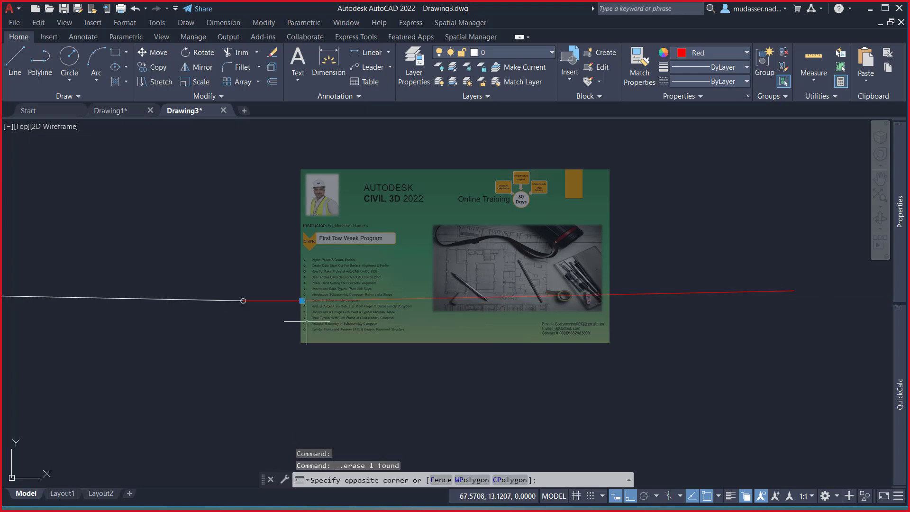
- Copy the red line 2.5 units further along with COPY
text(co)
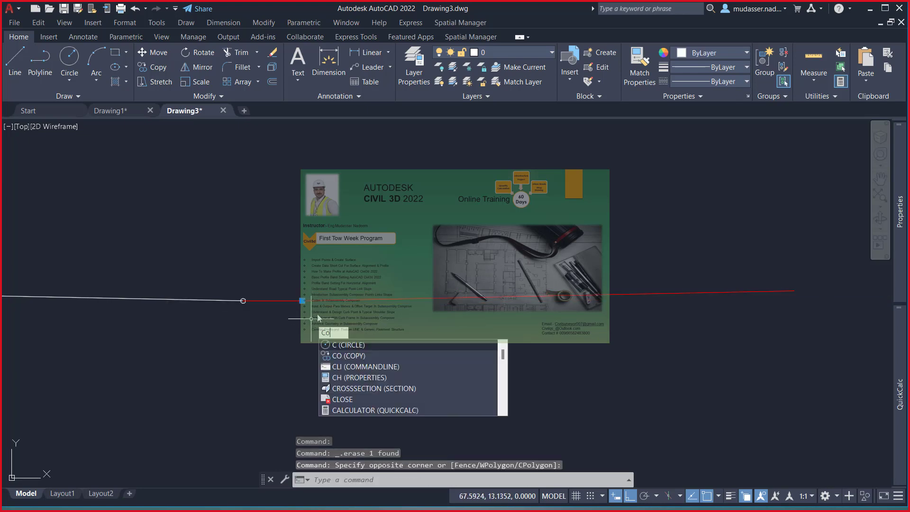
key(Return)
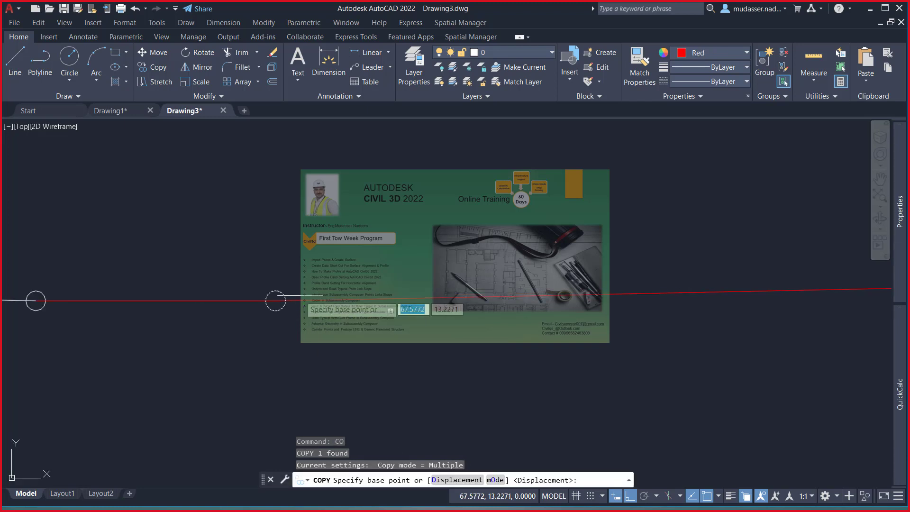
click(274, 301)
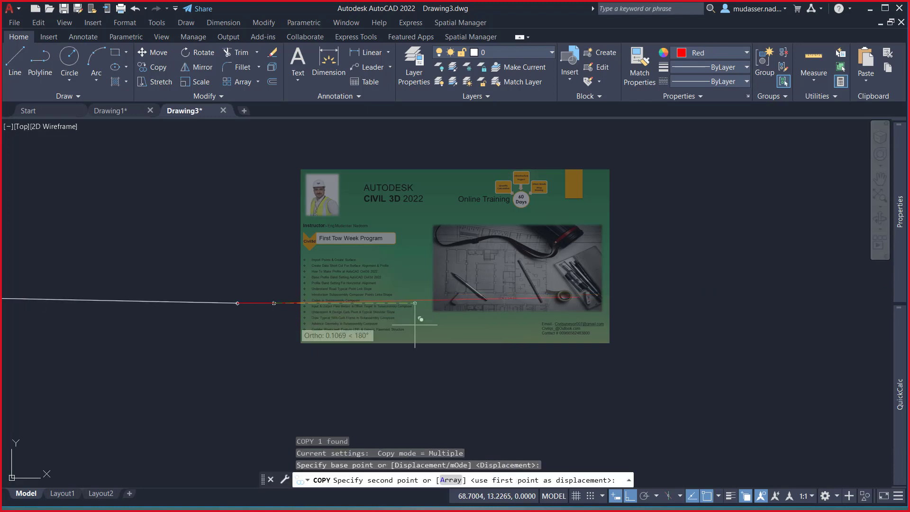
click(579, 302)
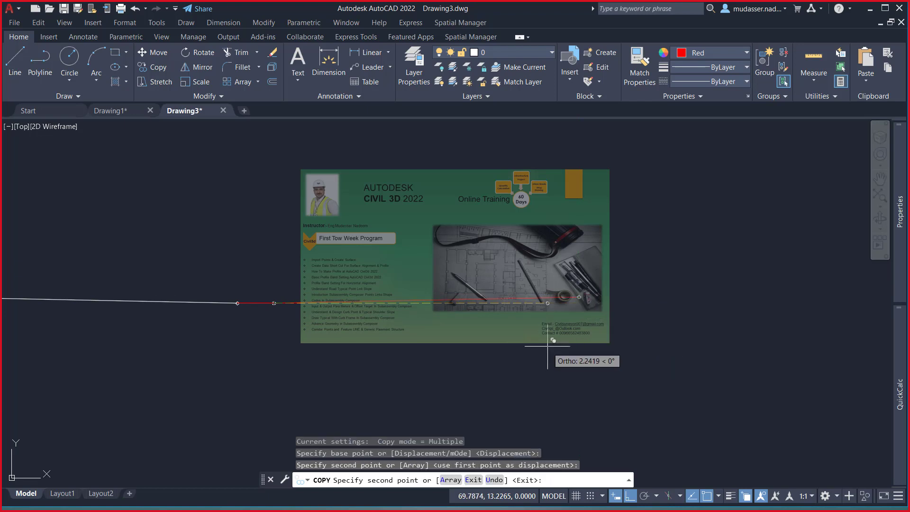
key(Return)
- Set the copied line's colour to Green in the Properties palette
click(463, 365)
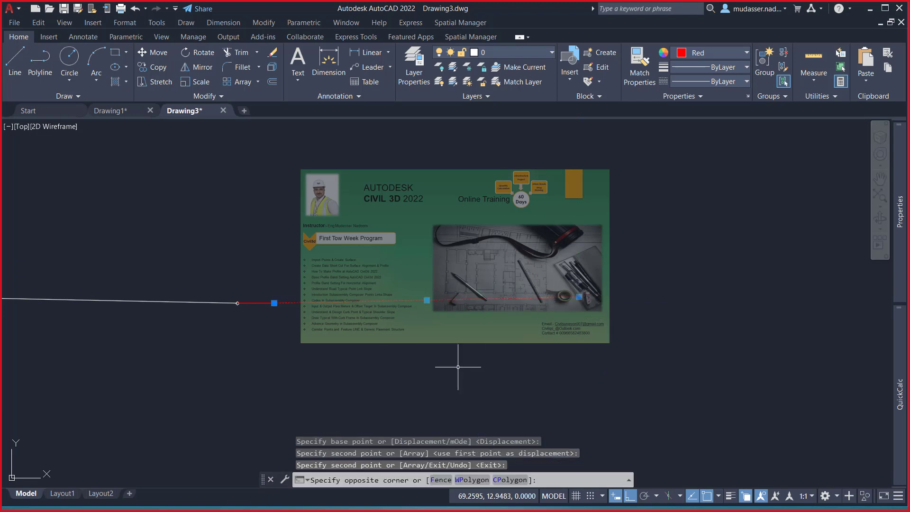
click(458, 366)
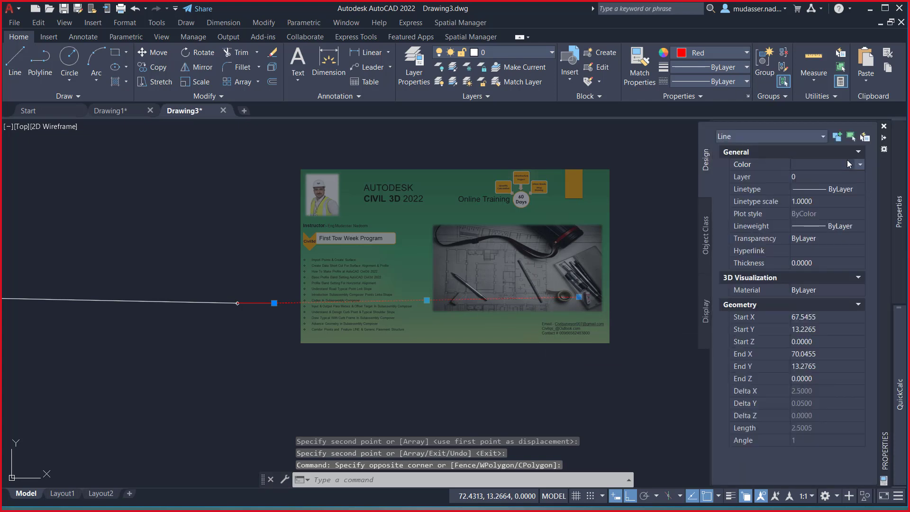
click(846, 160)
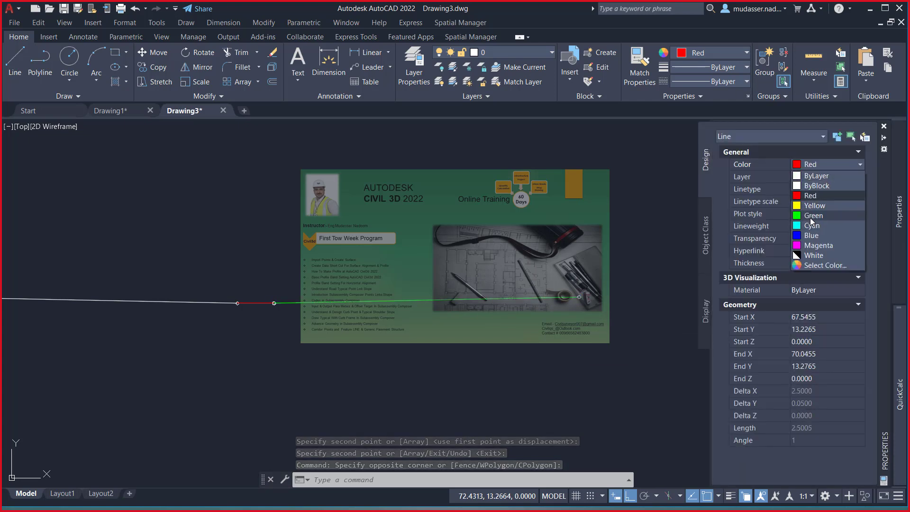
click(811, 216)
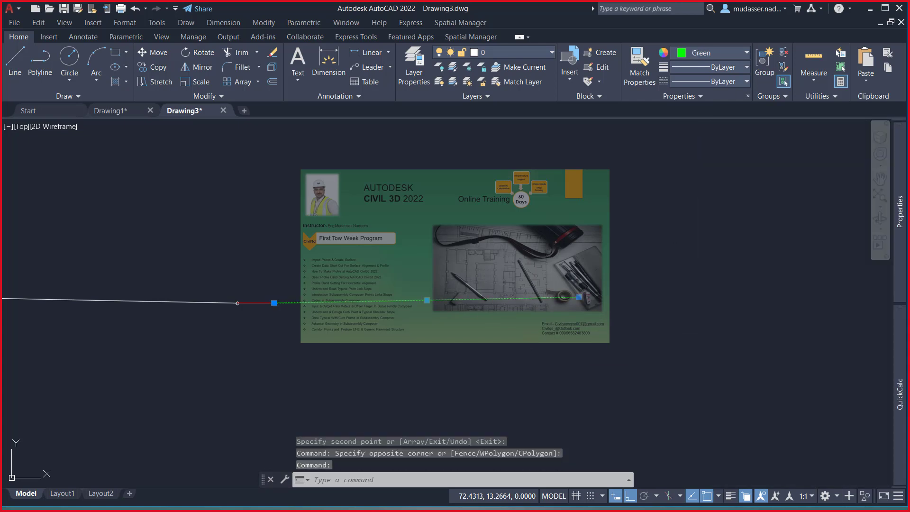
key(Escape)
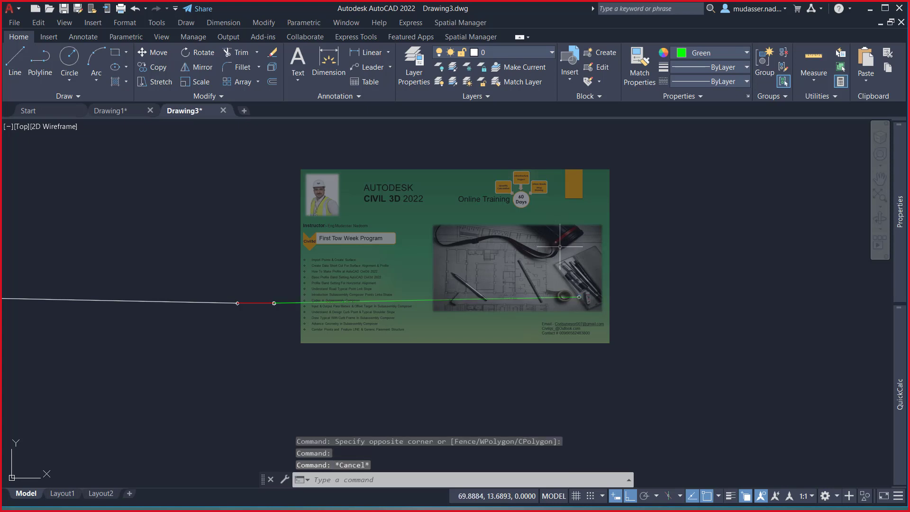
- Switch to Drawing1 and frame SEC 8-8 with its 2.95 sidewalk and 5.55 widths
scroll(545, 276, down, 1)
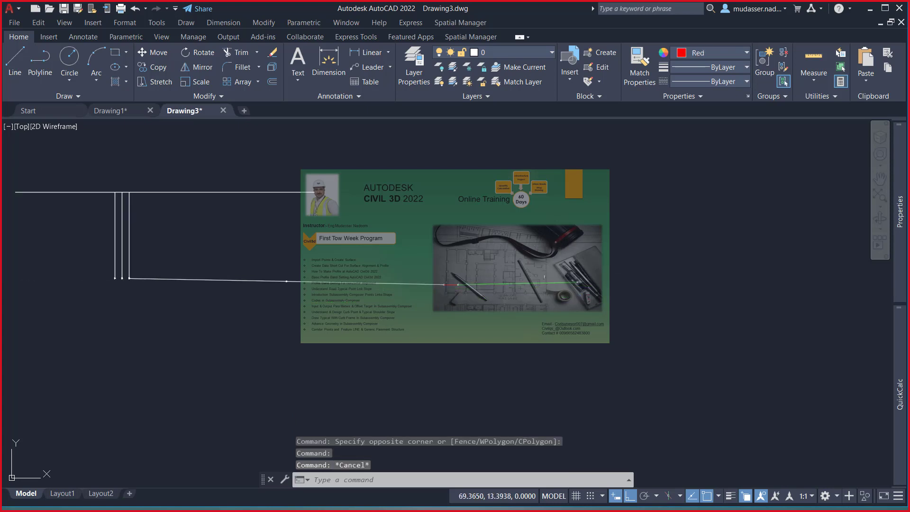
scroll(545, 276, down, 1)
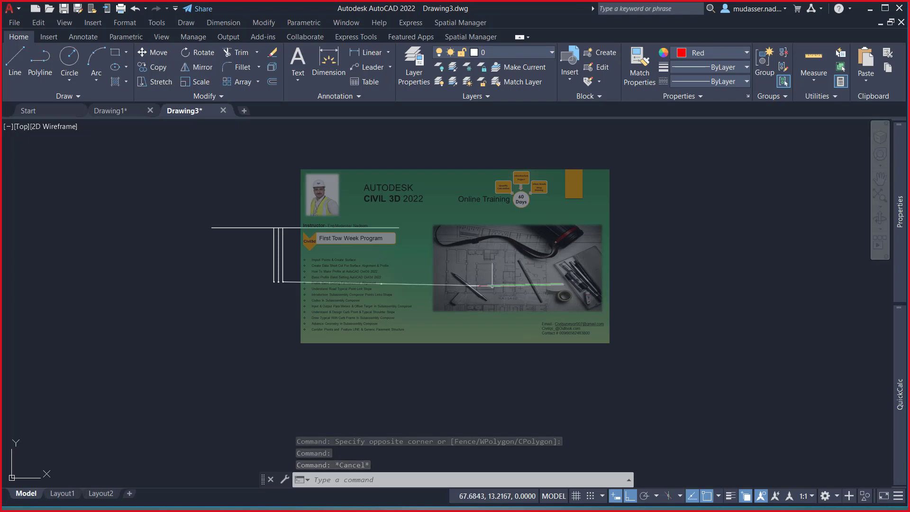
click(115, 113)
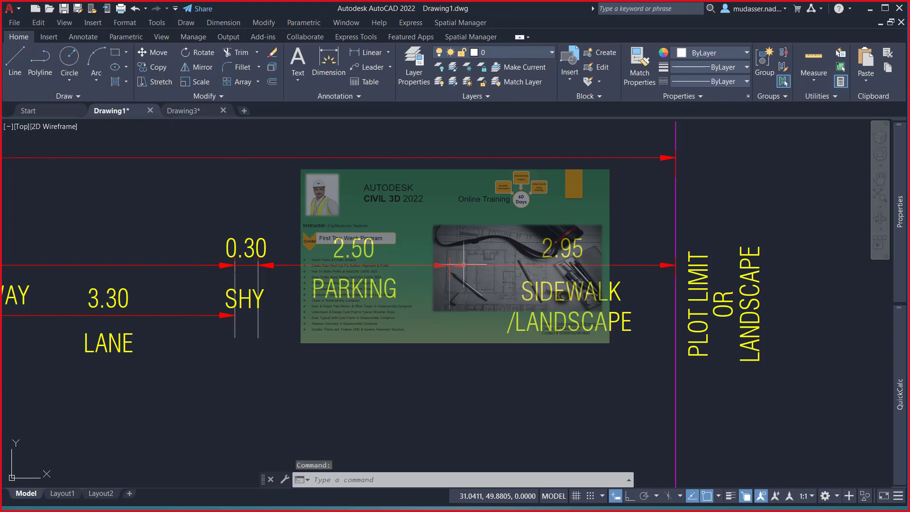
scroll(539, 287, down, 5)
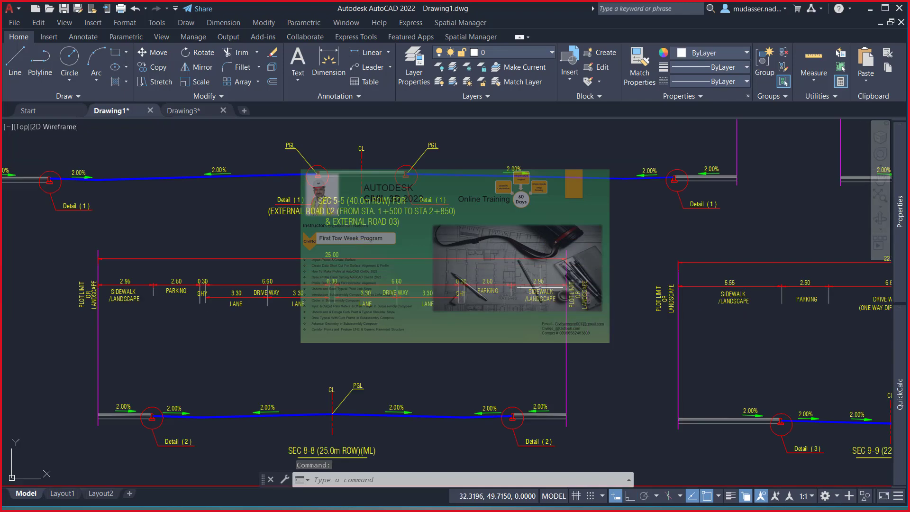
scroll(540, 287, up, 3)
scroll(539, 287, up, 2)
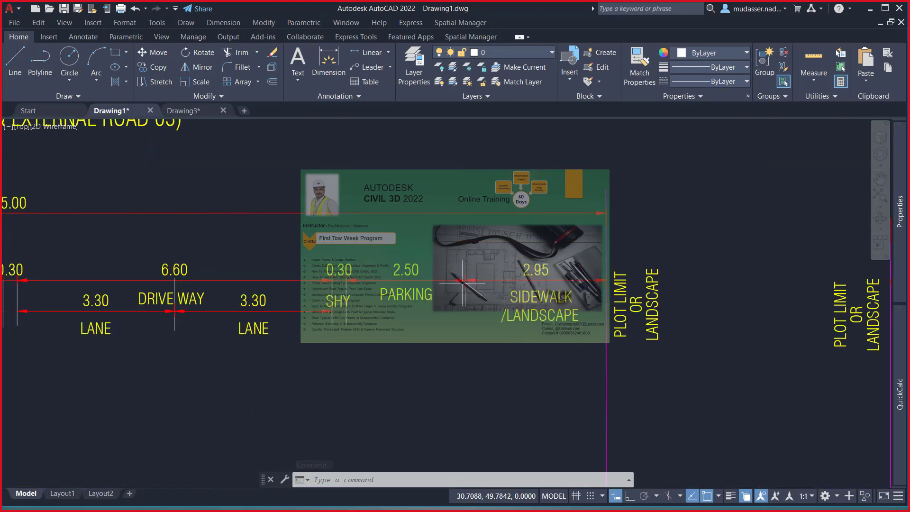
scroll(416, 279, down, 3)
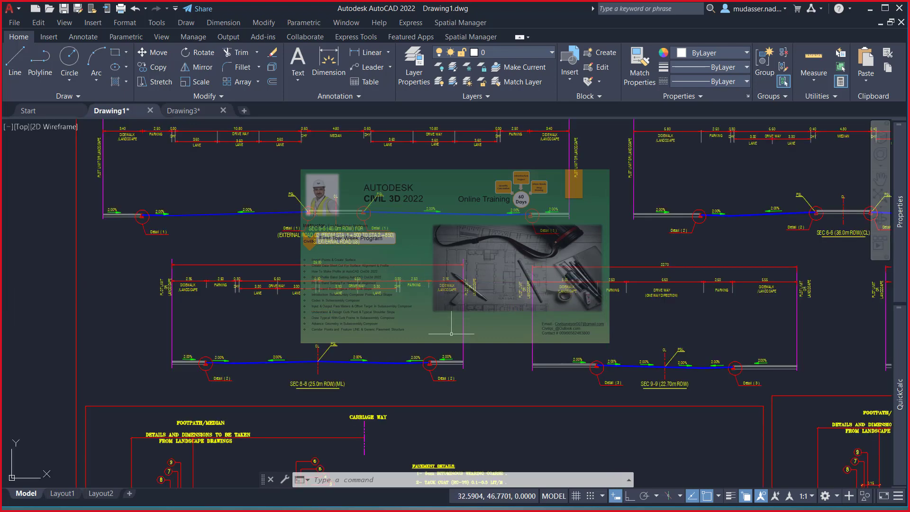
scroll(446, 350, up, 2)
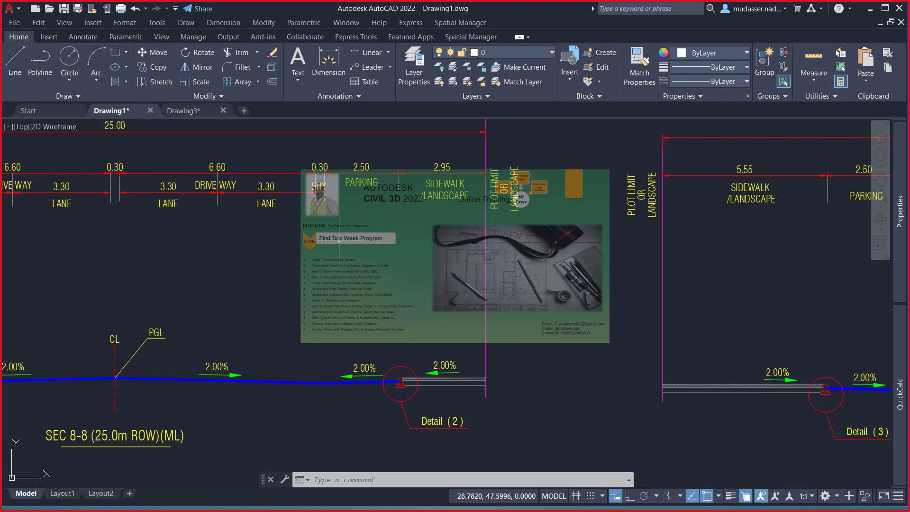
scroll(382, 391, up, 4)
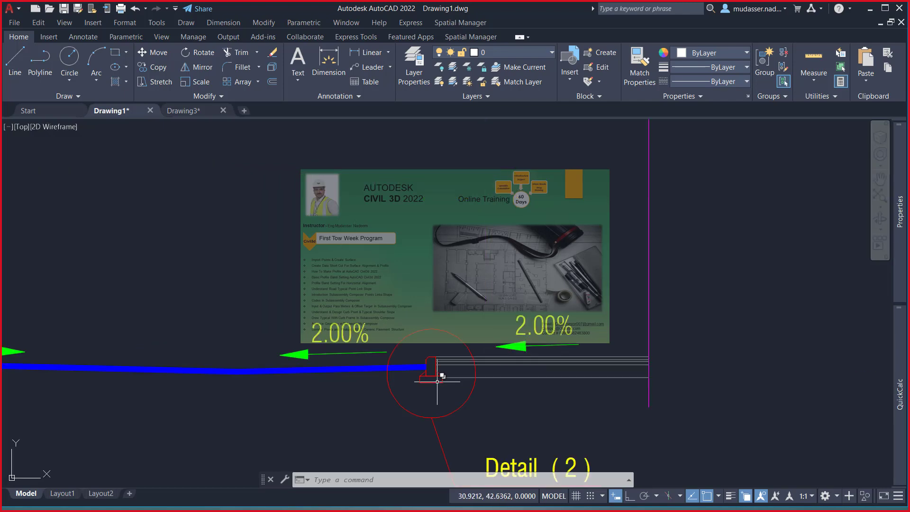
scroll(432, 358, down, 4)
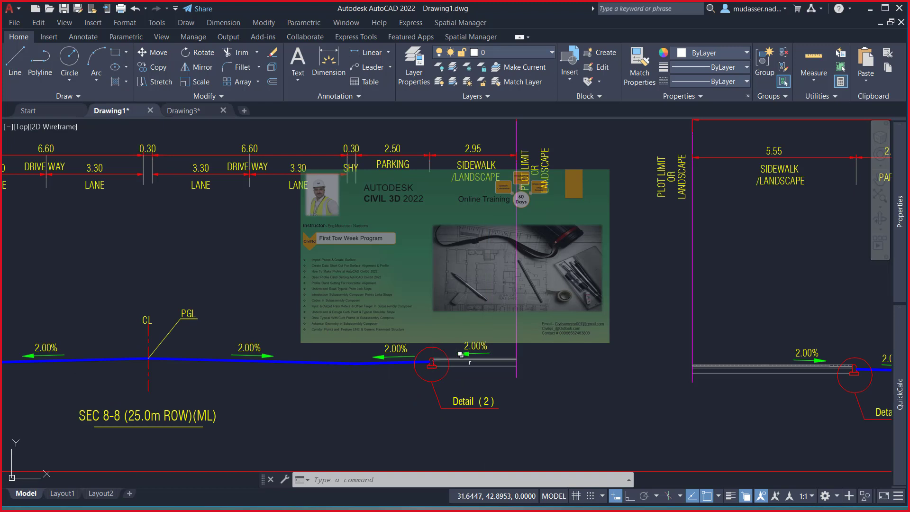
scroll(427, 361, up, 4)
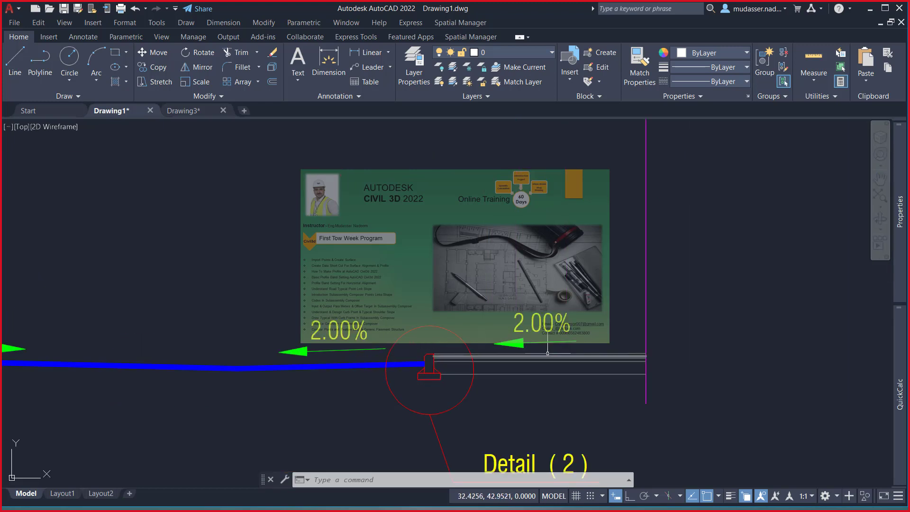
scroll(546, 352, down, 2)
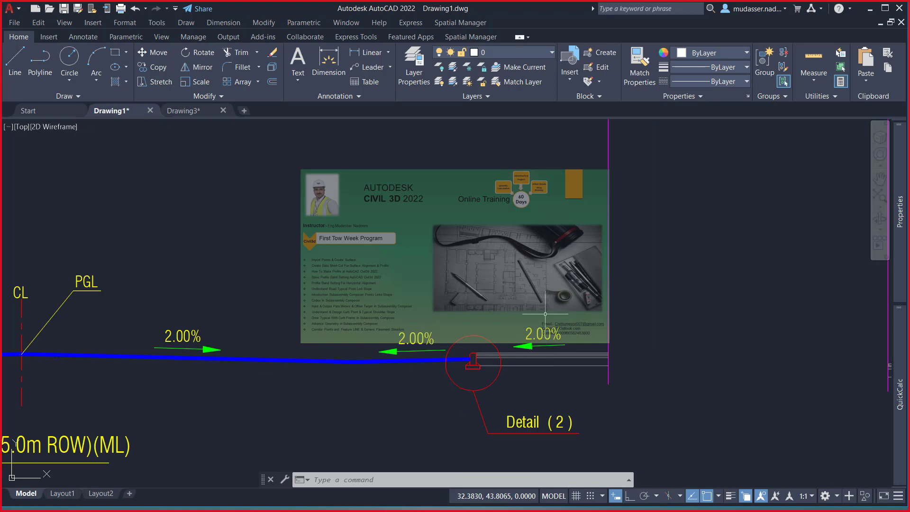
scroll(515, 313, down, 2)
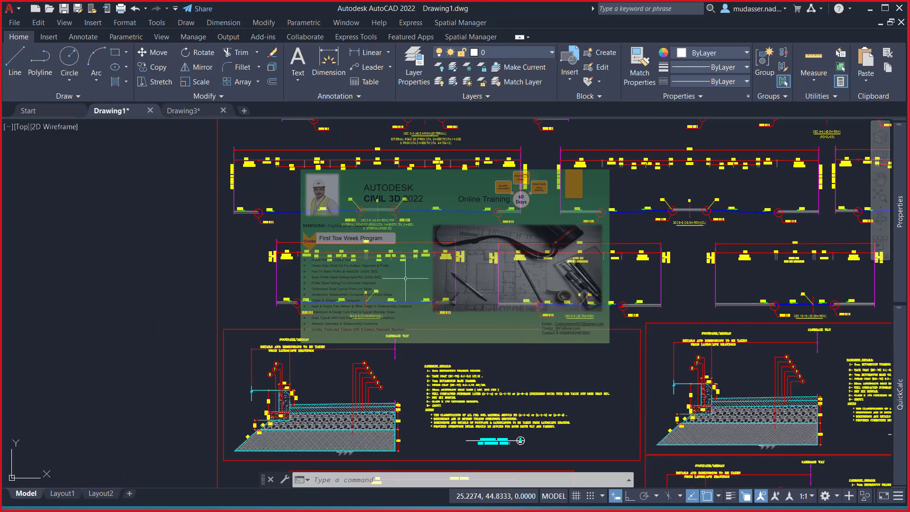
scroll(401, 284, down, 2)
middle_drag(411, 367, 412, 317)
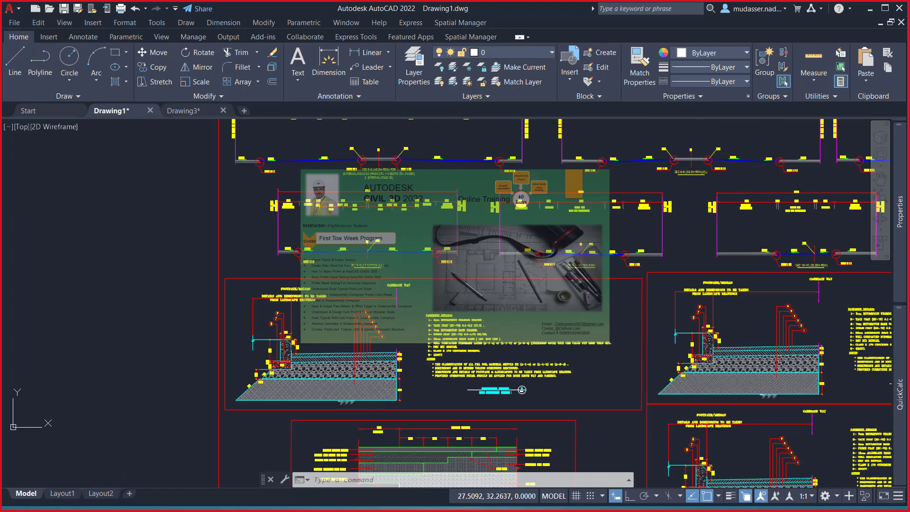
scroll(387, 355, up, 4)
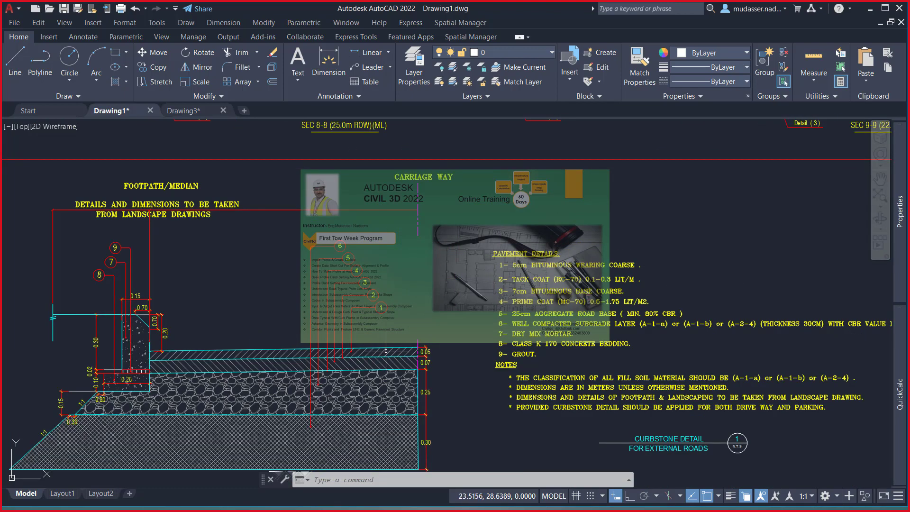
mouse_move(386, 351)
middle_down()
mouse_move(374, 252)
mouse_move(346, 324)
middle_up()
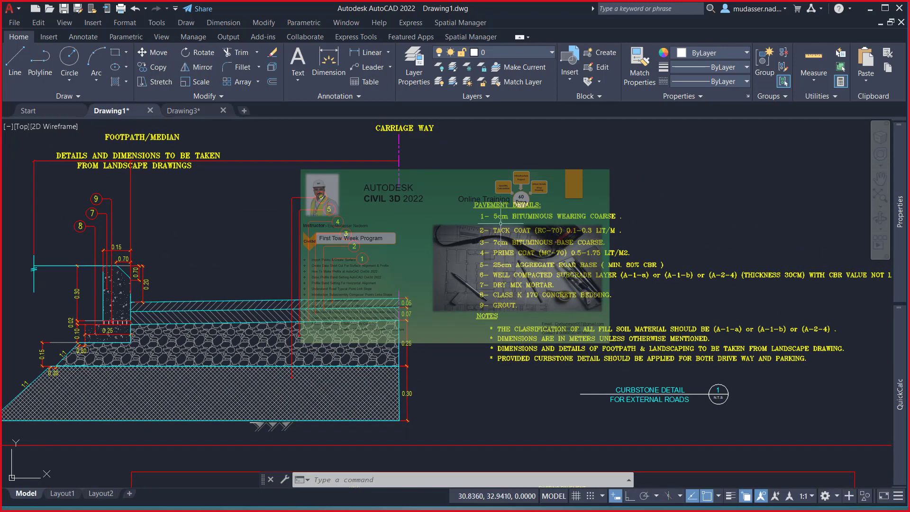
middle_drag(501, 222, 479, 261)
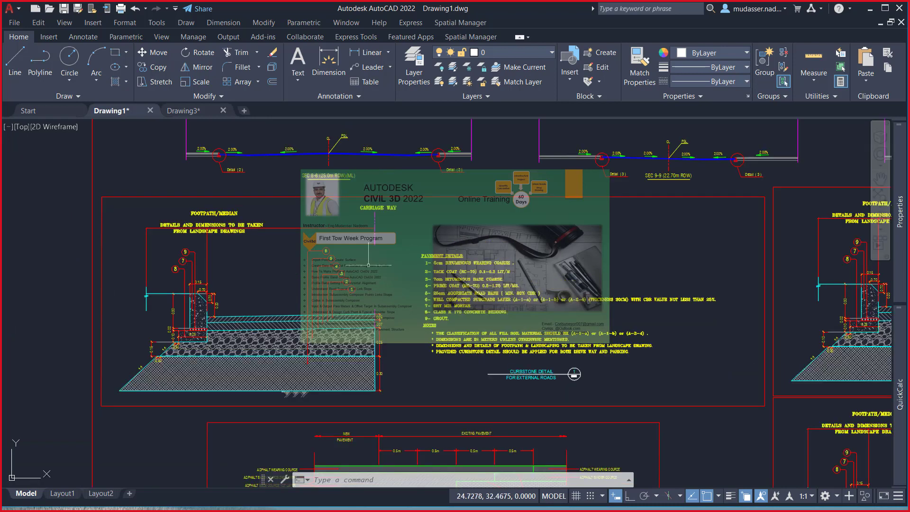
scroll(368, 276, down, 2)
scroll(331, 173, up, 4)
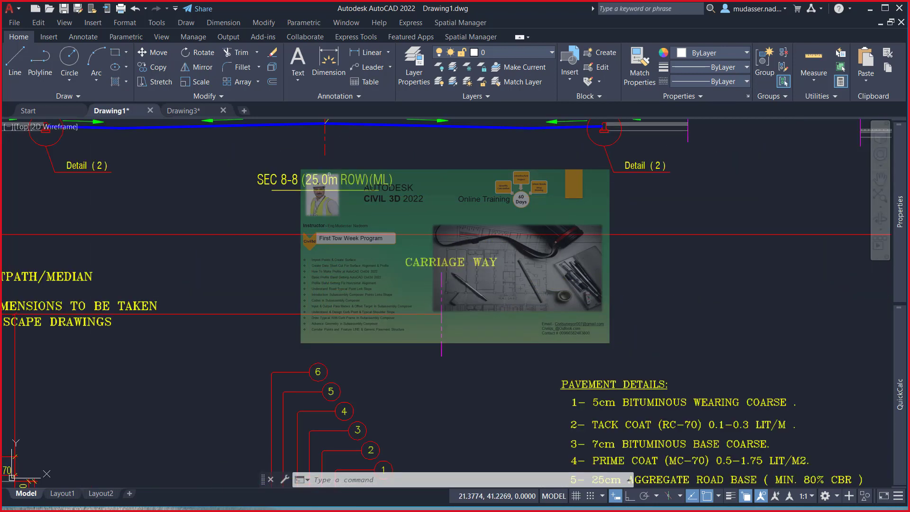
scroll(363, 190, down, 3)
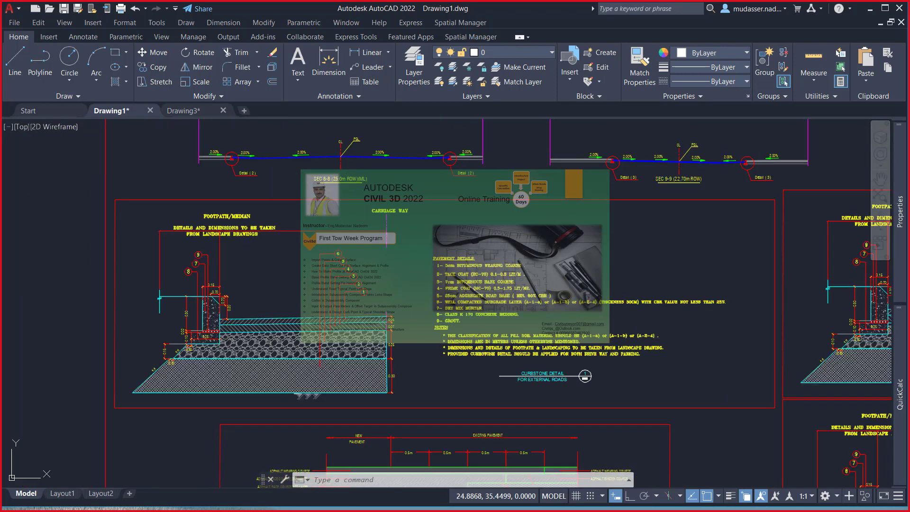
scroll(580, 379, up, 2)
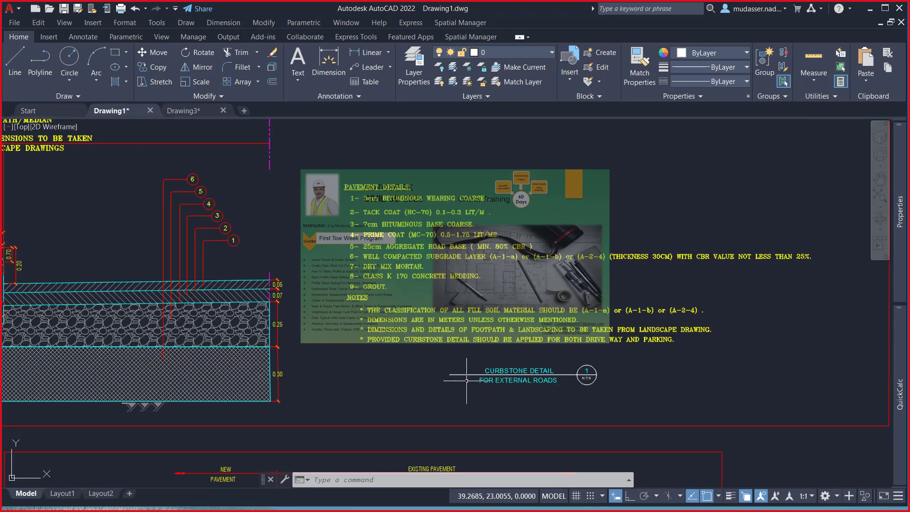
scroll(351, 373, down, 4)
scroll(190, 327, down, 2)
scroll(440, 351, up, 3)
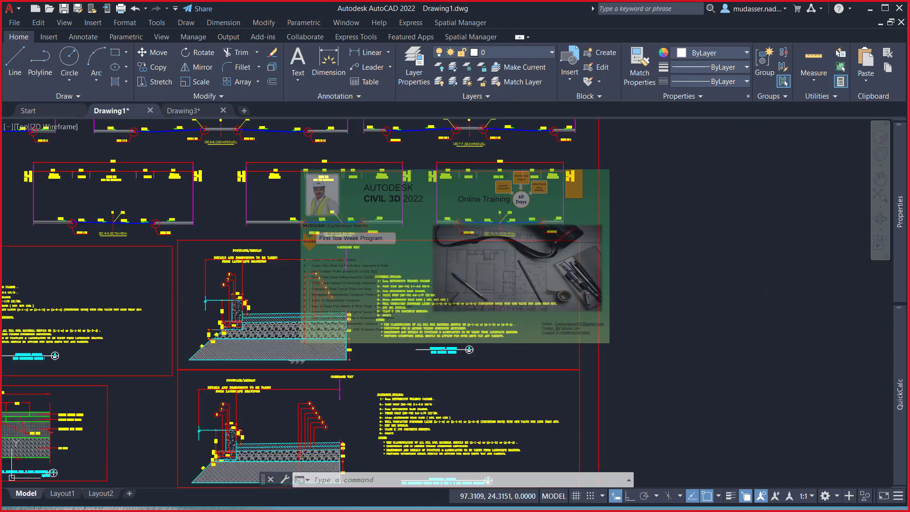
scroll(448, 348, up, 2)
scroll(448, 349, up, 3)
scroll(447, 350, up, 3)
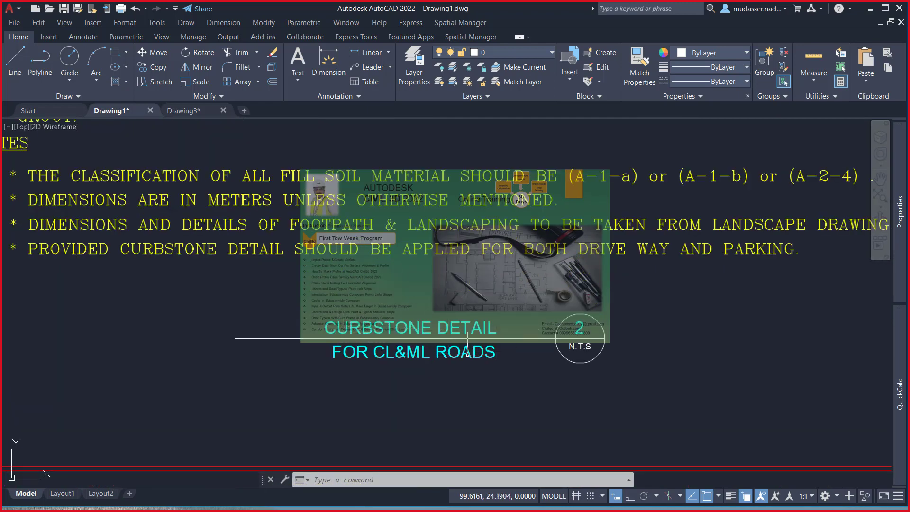
scroll(388, 357, up, 1)
scroll(521, 355, up, 1)
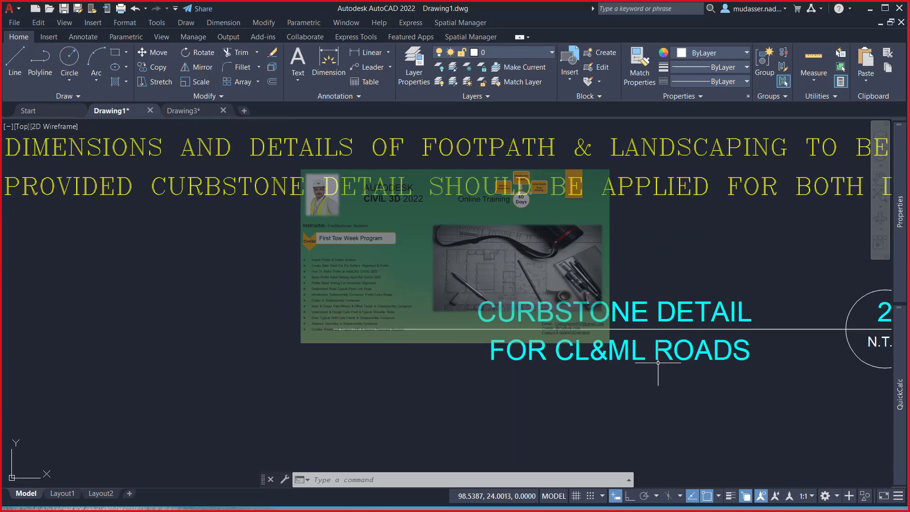
scroll(682, 355, down, 2)
scroll(663, 331, down, 3)
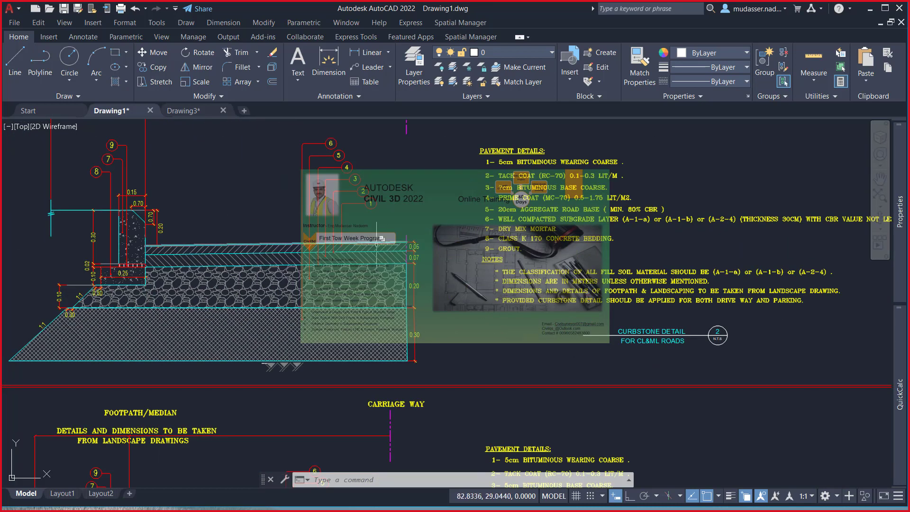
scroll(360, 203, up, 2)
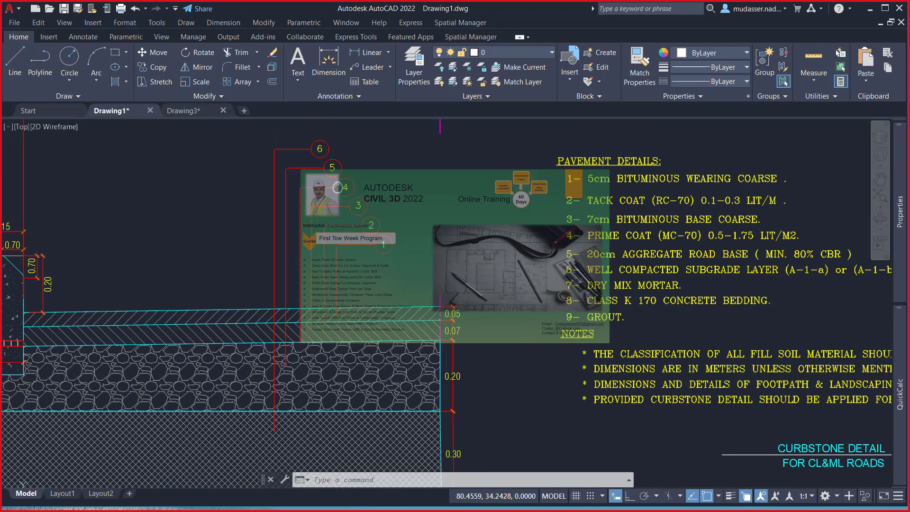
middle_drag(331, 121, 341, 175)
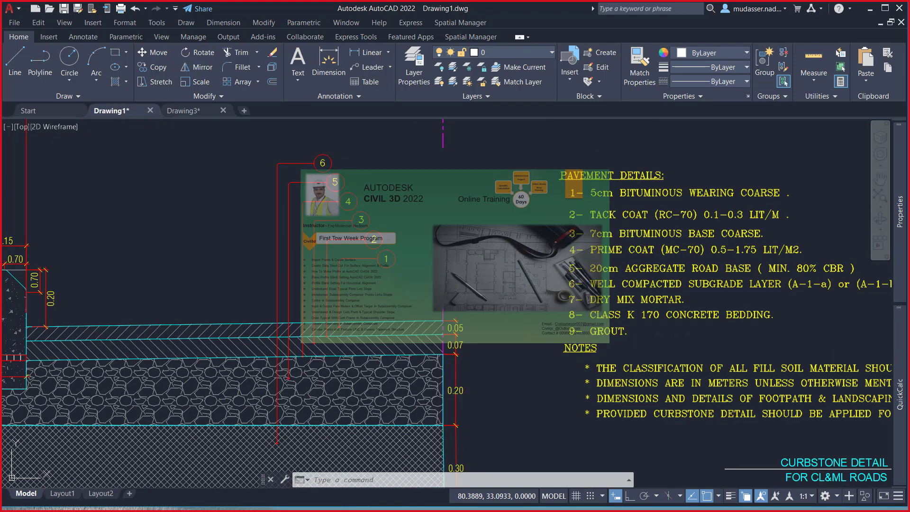
mouse_move(339, 390)
middle_down()
mouse_move(337, 273)
mouse_move(336, 355)
middle_up()
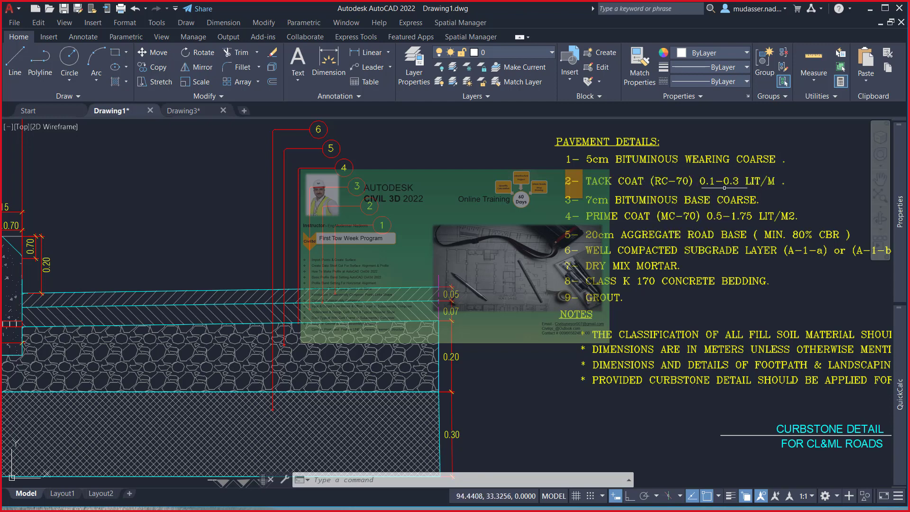
- Pan and zoom over the curbstone detail showing the 0.05, 0.07 and 0.20 layer depths
middle_drag(709, 180, 695, 180)
scroll(720, 184, up, 4)
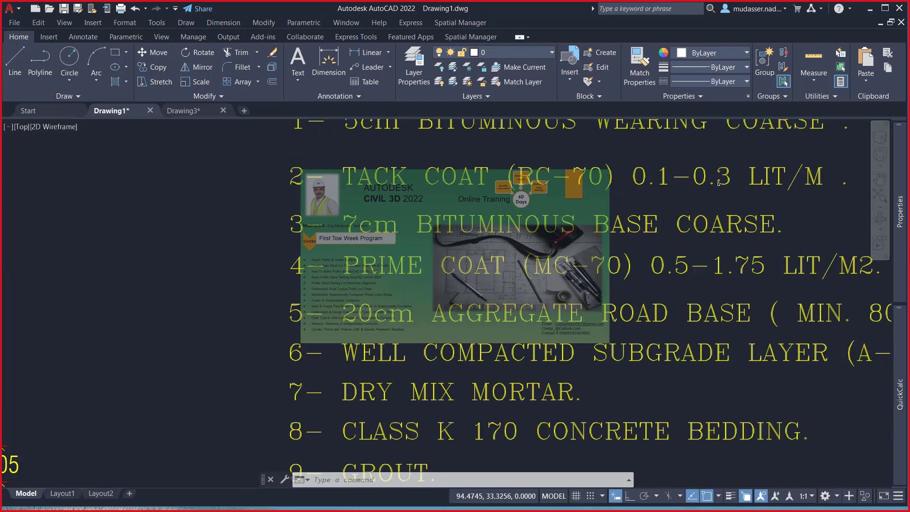
scroll(724, 186, down, 2)
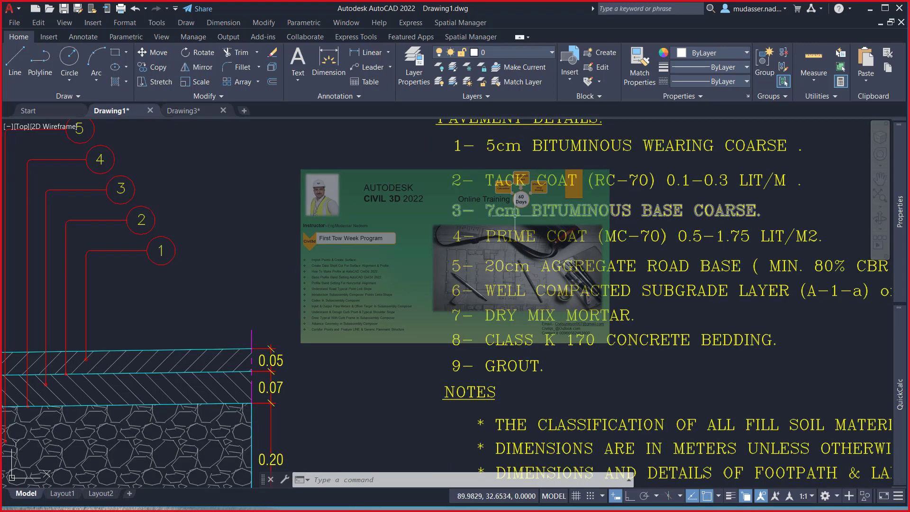
middle_drag(514, 218, 539, 216)
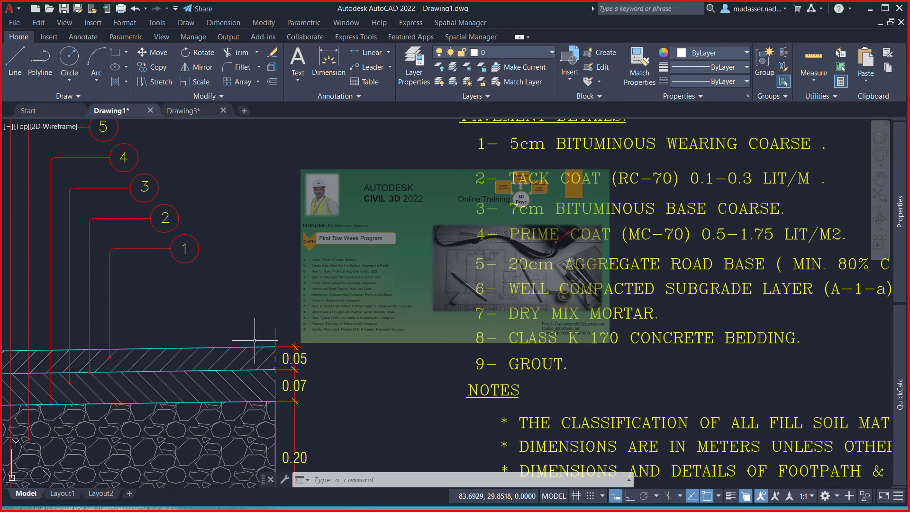
middle_drag(254, 371, 420, 282)
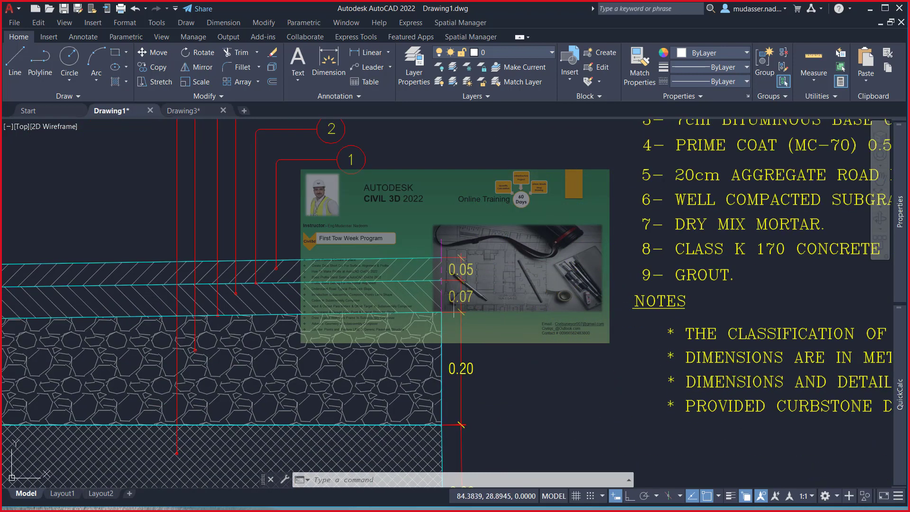
middle_drag(700, 162, 417, 209)
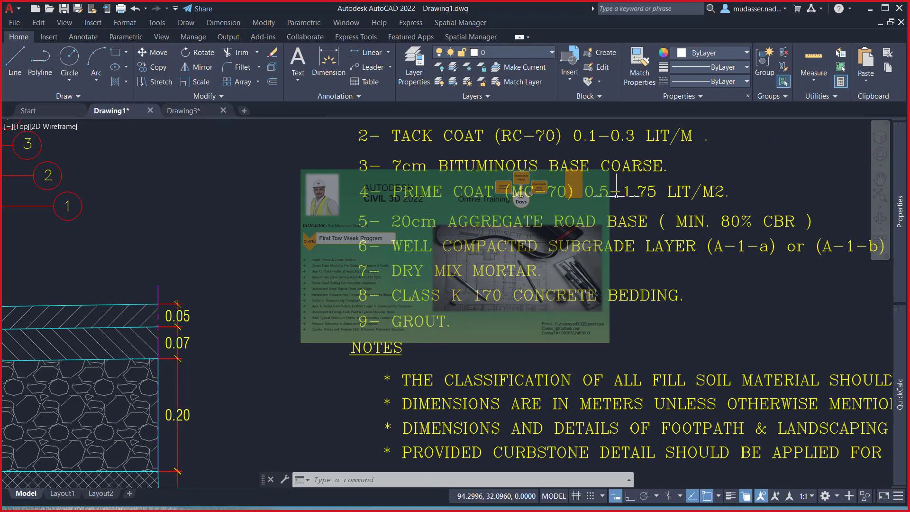
scroll(616, 195, down, 4)
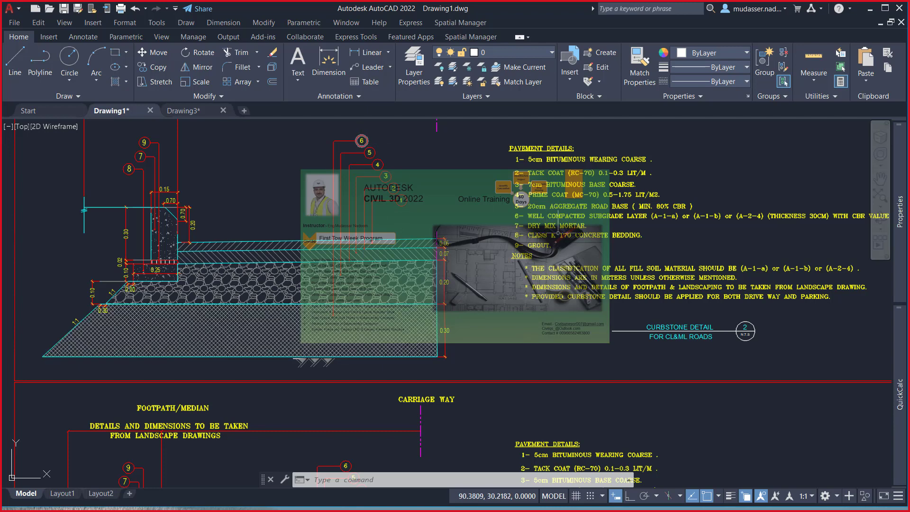
scroll(582, 244, up, 2)
middle_drag(523, 202, 497, 248)
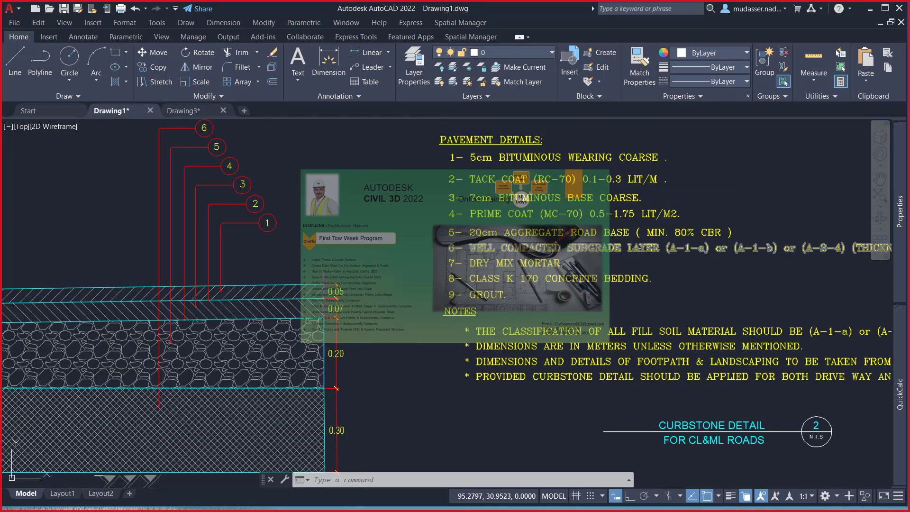
middle_drag(647, 254, 489, 260)
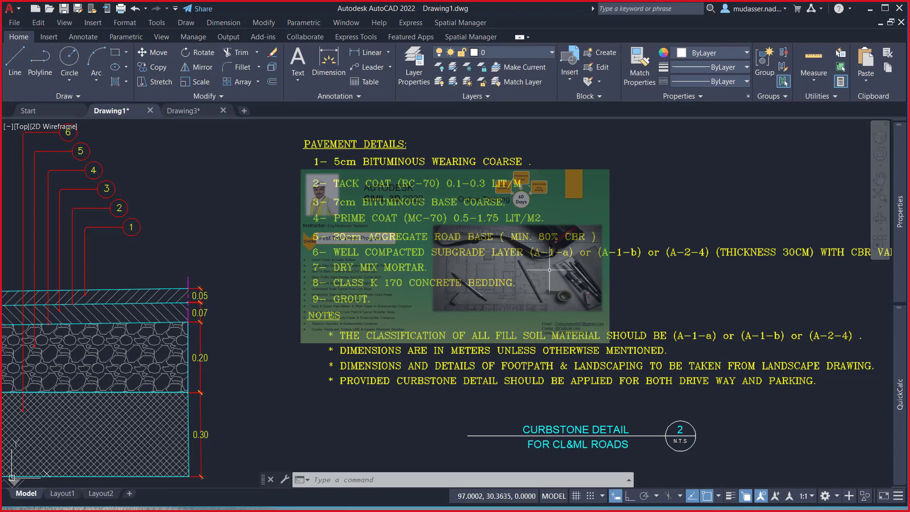
middle_drag(549, 270, 499, 273)
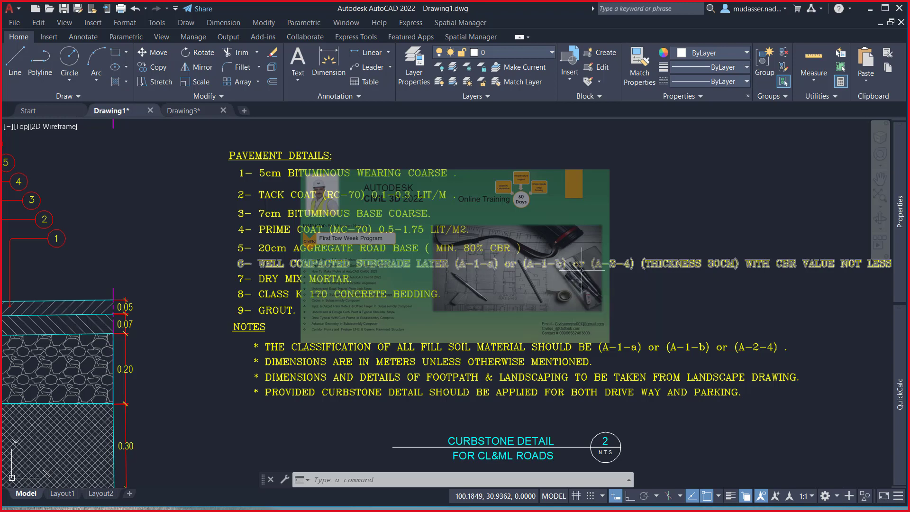
middle_drag(668, 276, 596, 279)
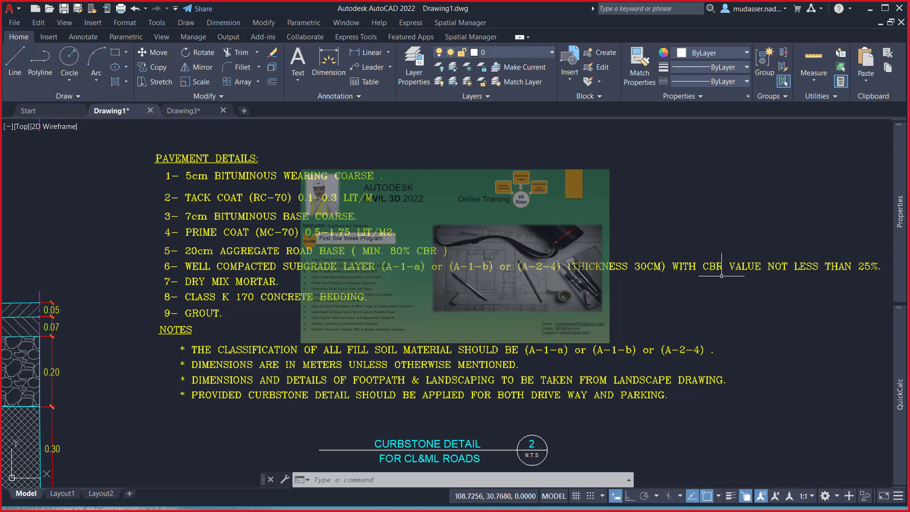
middle_drag(739, 268, 686, 267)
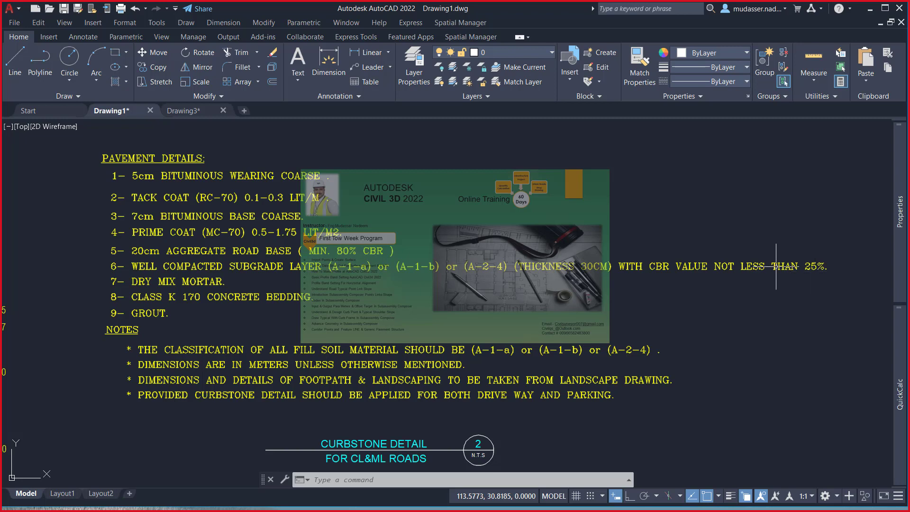
middle_drag(770, 268, 907, 261)
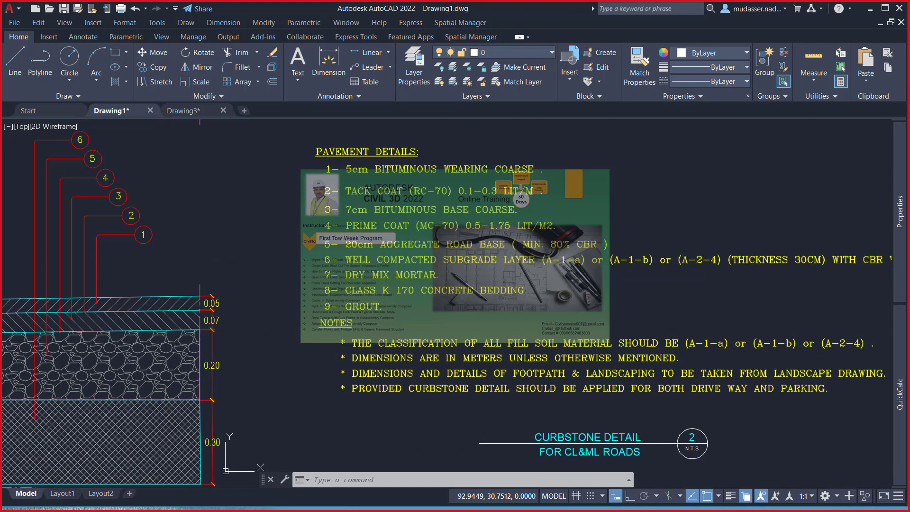
scroll(451, 271, down, 3)
scroll(426, 275, down, 2)
scroll(356, 287, up, 2)
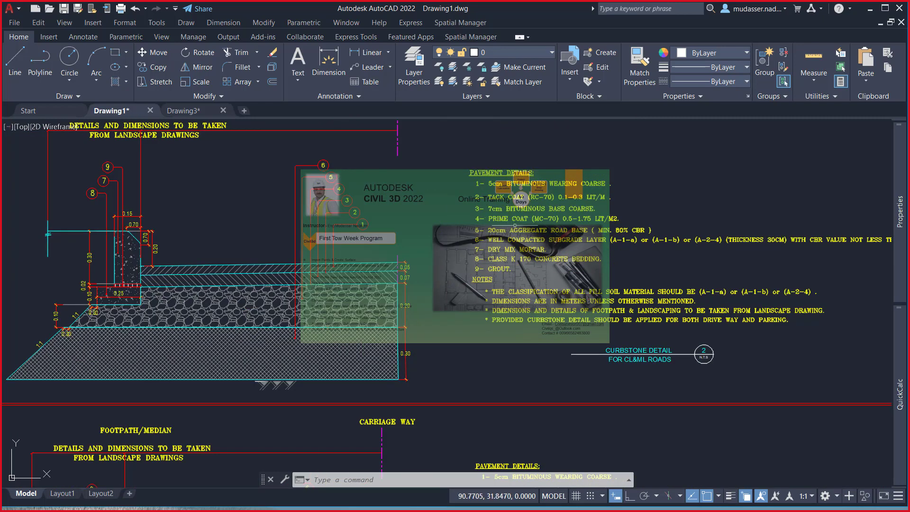
scroll(515, 225, up, 5)
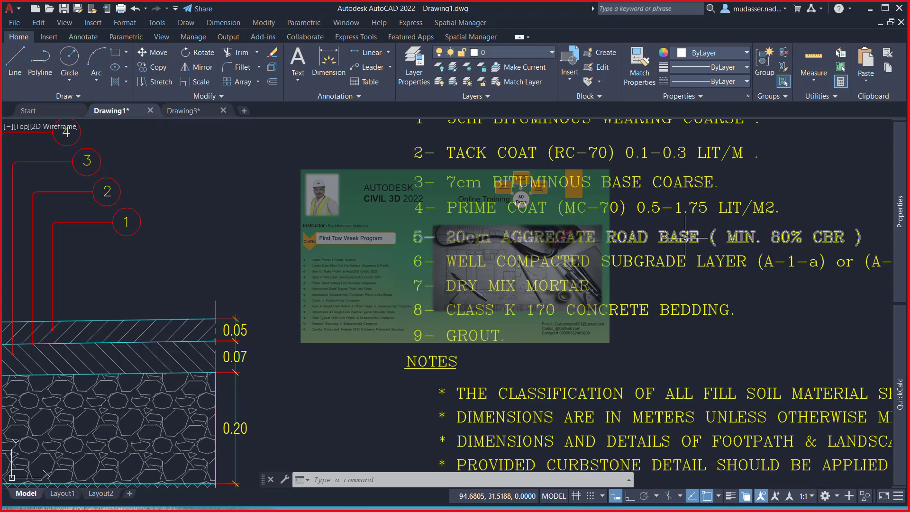
middle_drag(692, 239, 640, 240)
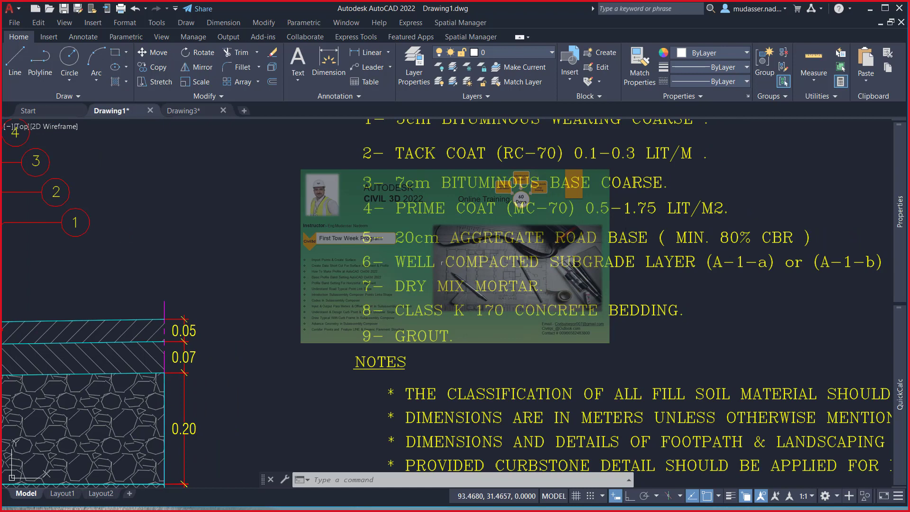
middle_drag(331, 303, 411, 253)
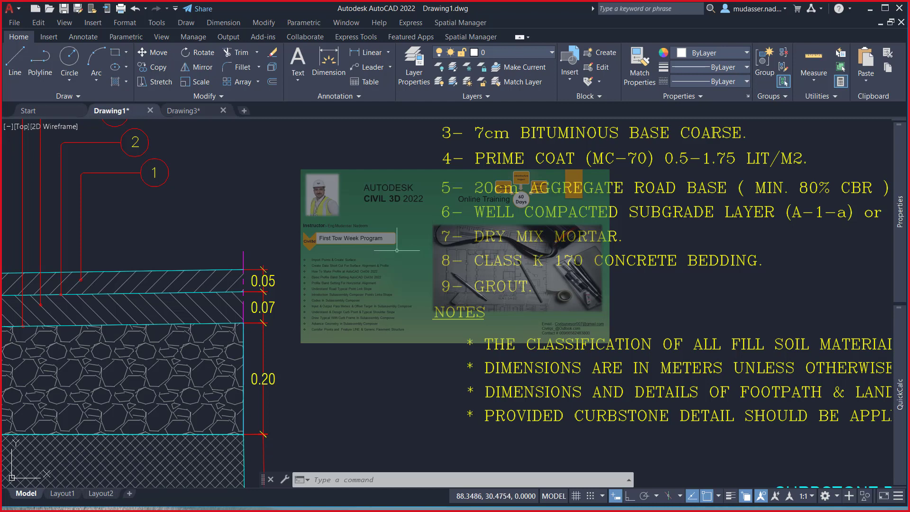
scroll(278, 328, down, 2)
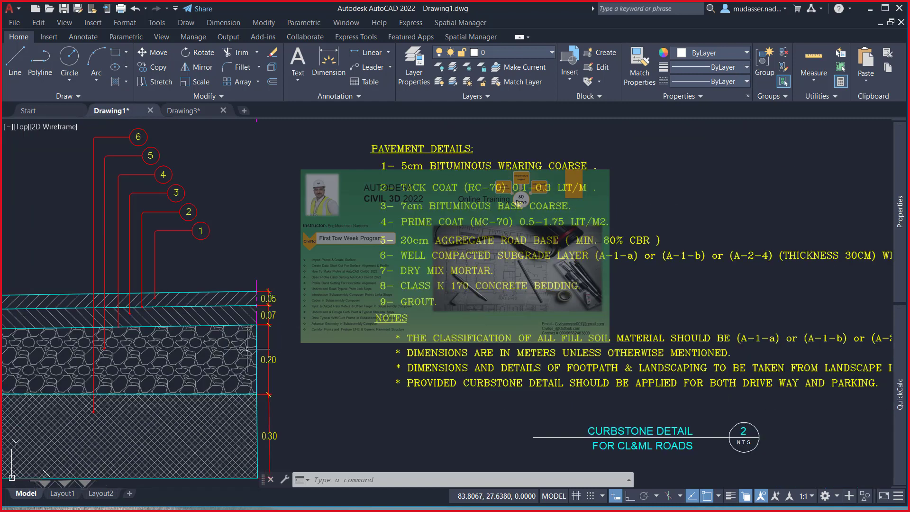
scroll(294, 322, up, 1)
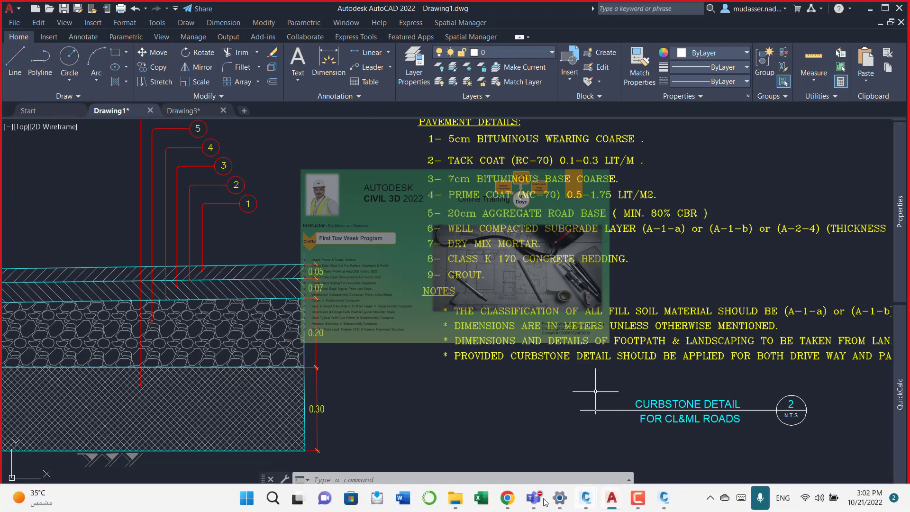
mouse_move(532, 497)
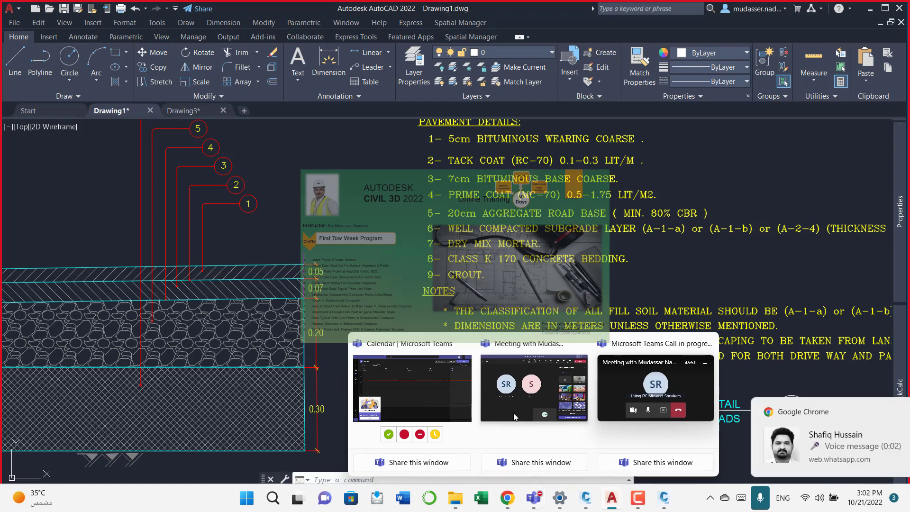
- Check the Teams meeting windows, then return to AutoCAD's Drawing1 sheet
click(512, 401)
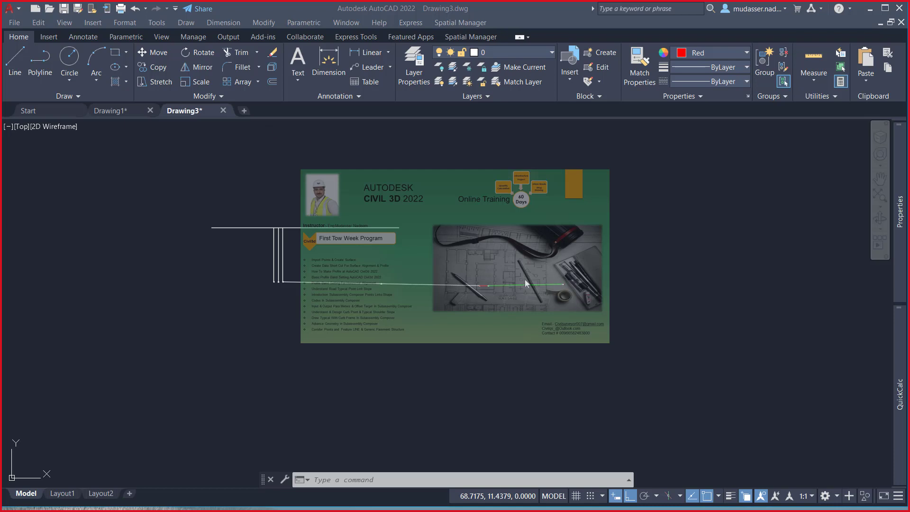
scroll(583, 301, up, 2)
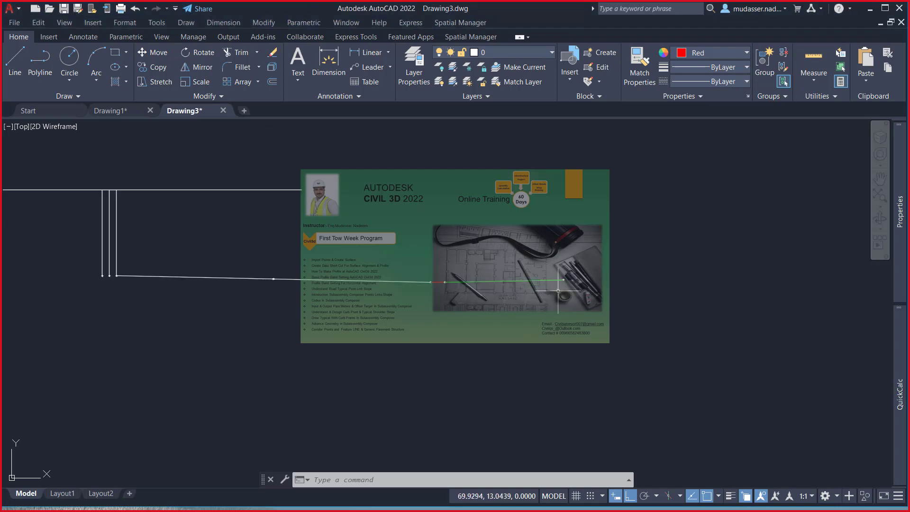
click(112, 111)
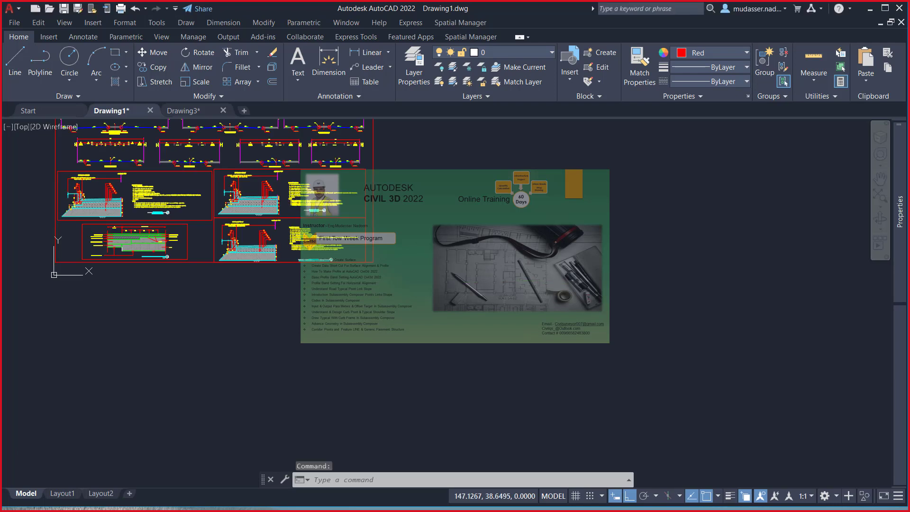
- Turn Ortho off and zoom to Drawing1's nine-layer curbstone pavement detail
key(F8)
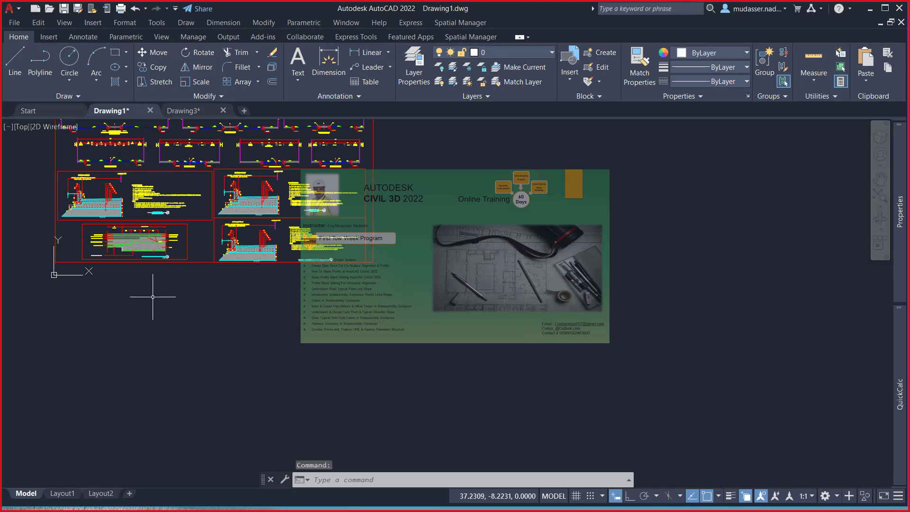
scroll(153, 297, up, 3)
scroll(203, 264, up, 2)
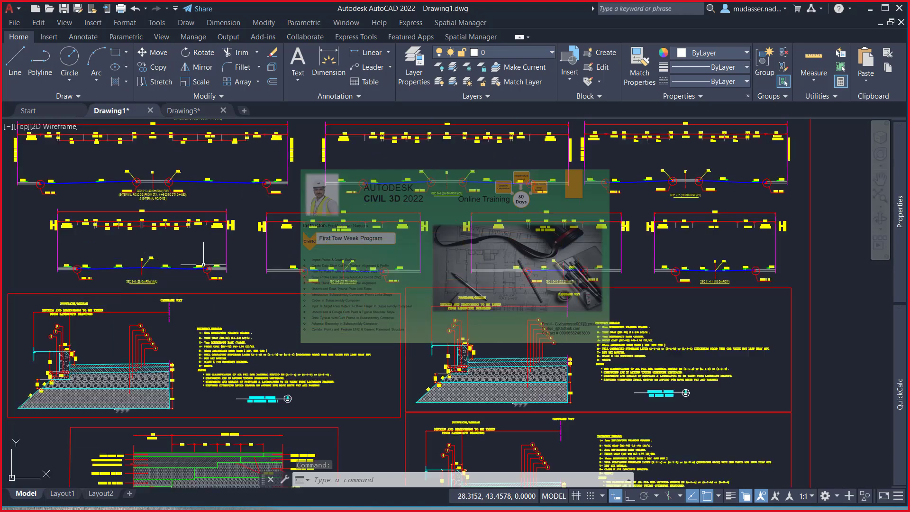
scroll(204, 265, up, 1)
scroll(203, 264, up, 2)
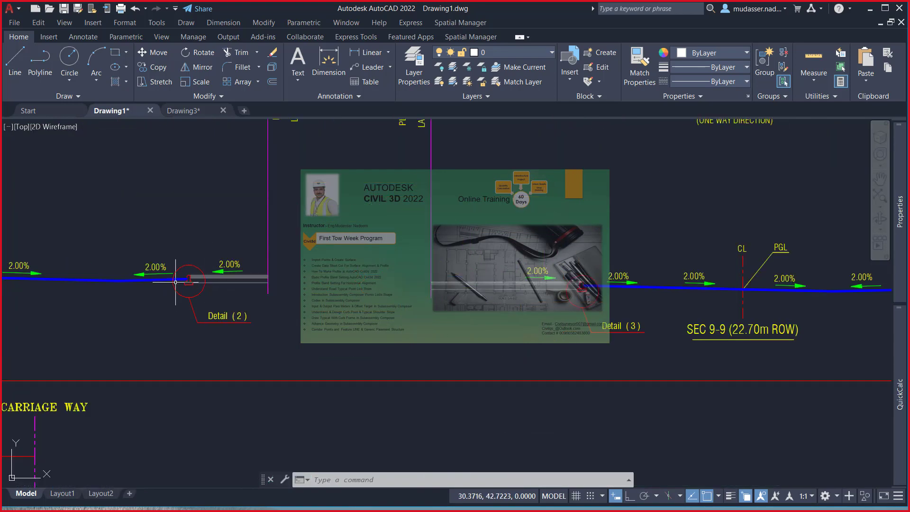
scroll(175, 281, up, 3)
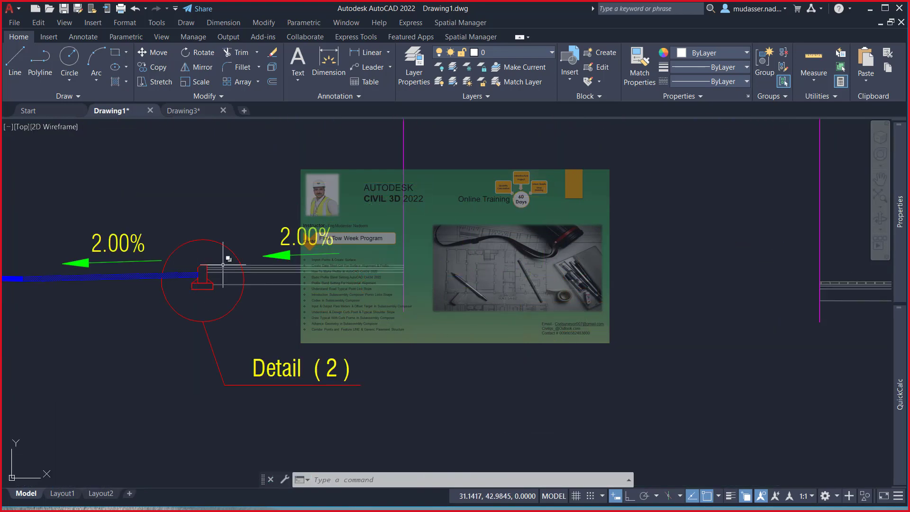
scroll(223, 258, down, 3)
scroll(204, 256, down, 3)
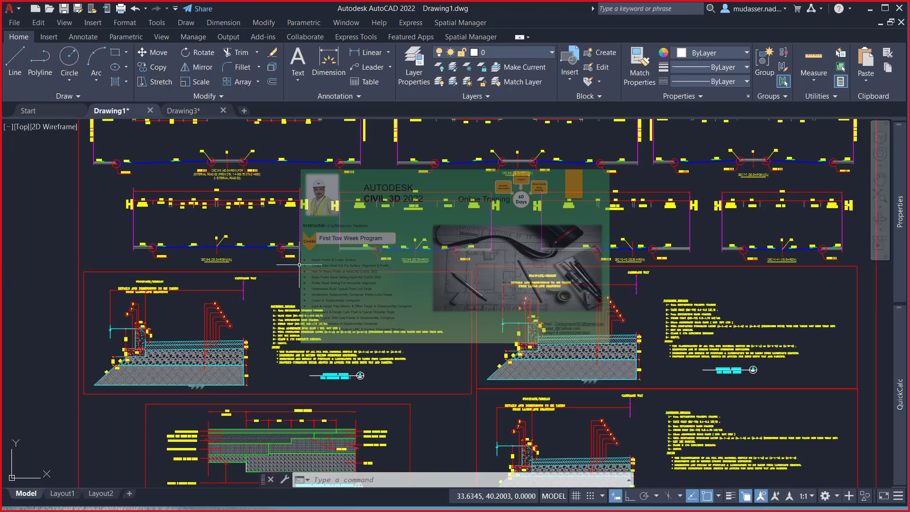
scroll(607, 352, up, 5)
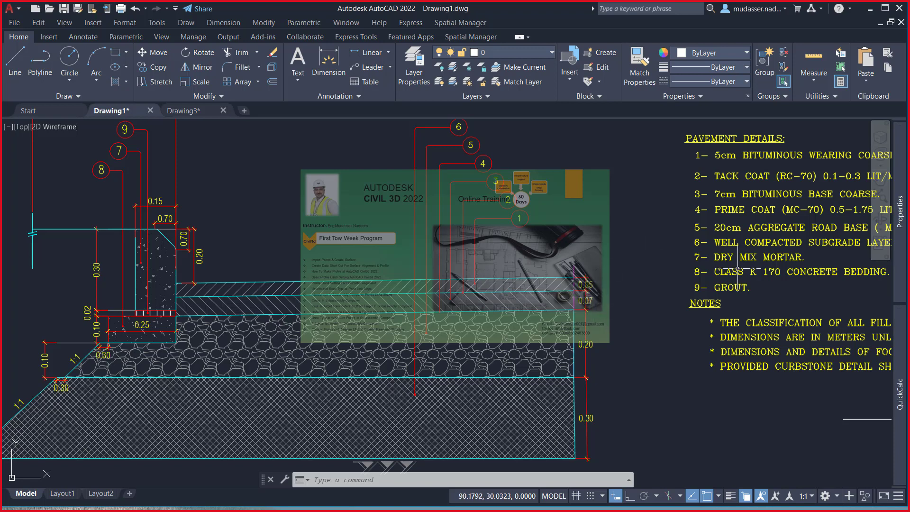
mouse_move(744, 268)
middle_down()
mouse_move(673, 345)
mouse_move(665, 265)
middle_up()
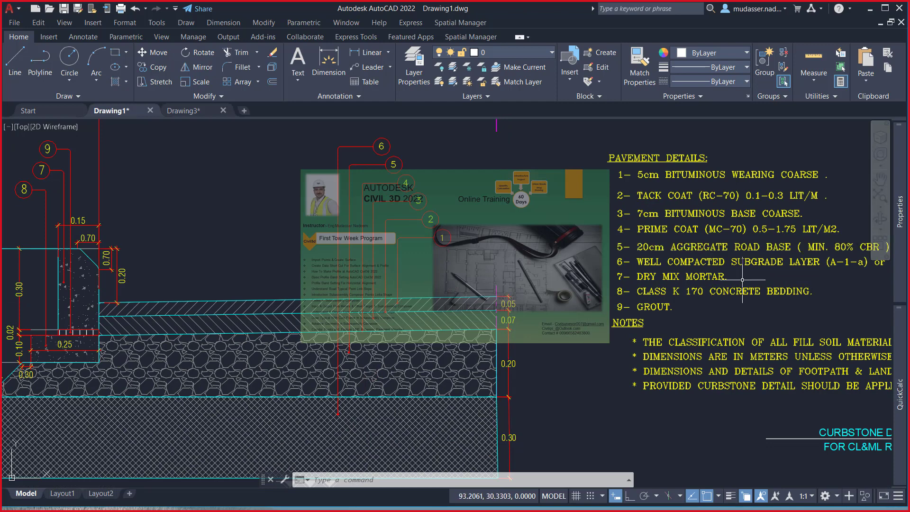
middle_drag(732, 273, 716, 304)
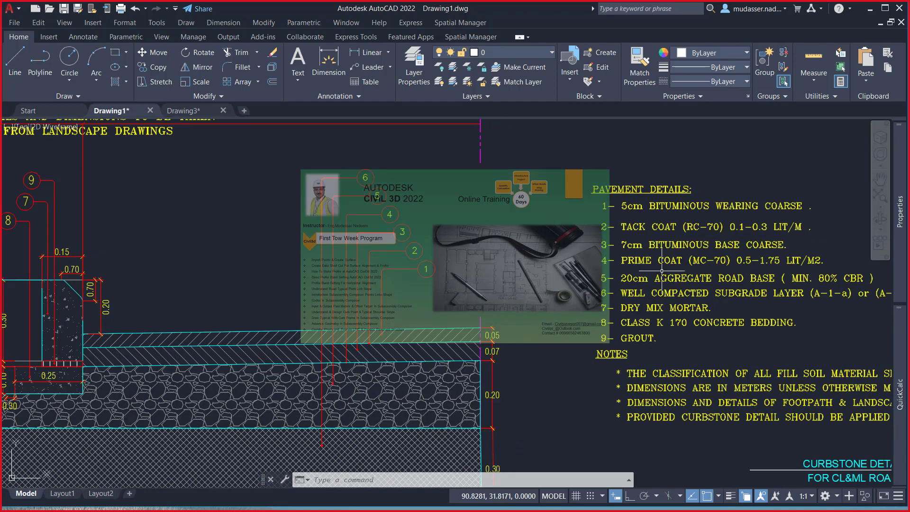
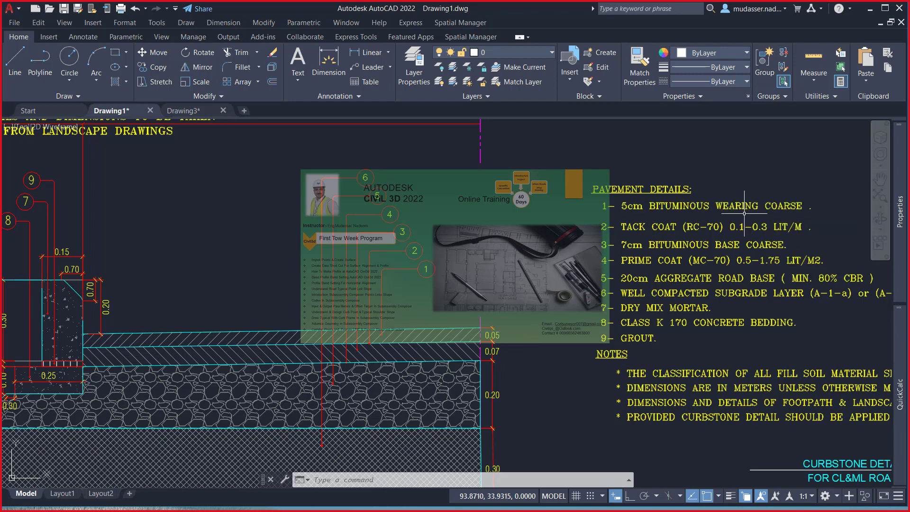
- In Drawing3, offset the lower road line 0.05 downward, placing two parallel copies
scroll(386, 251, down, 4)
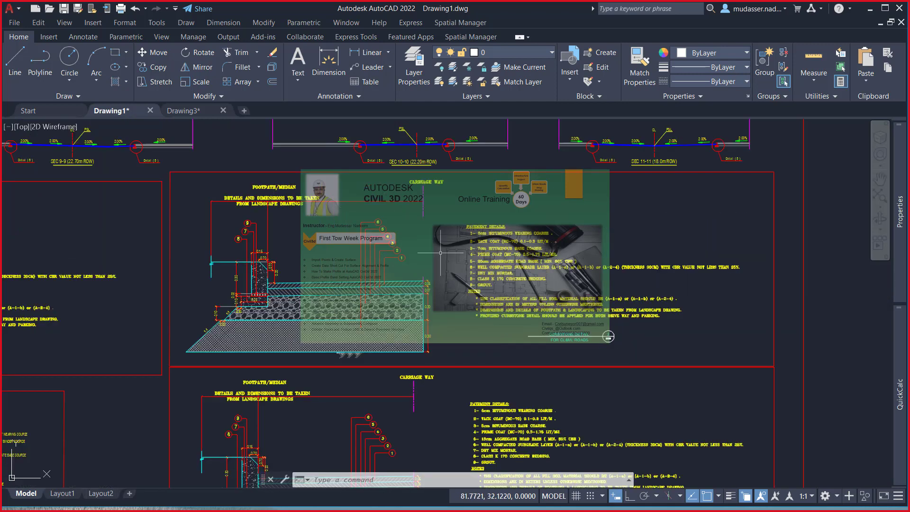
click(195, 112)
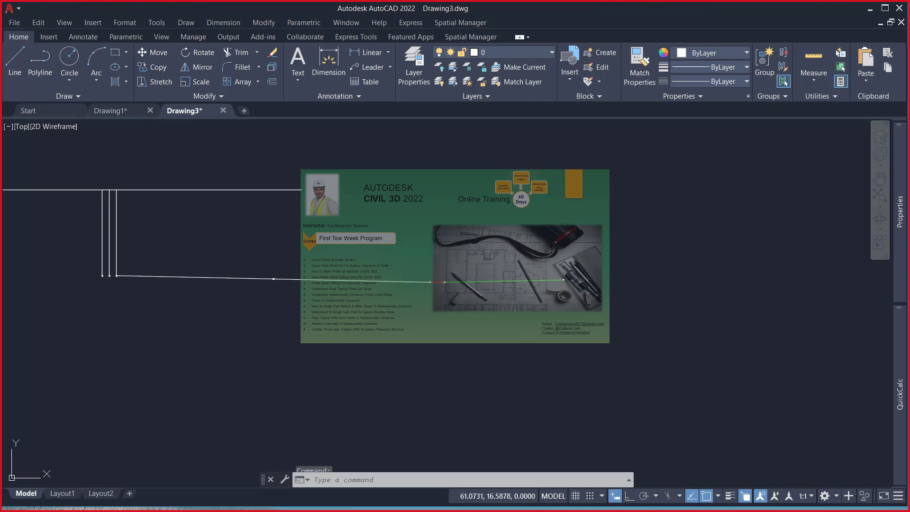
click(155, 279)
click(149, 296)
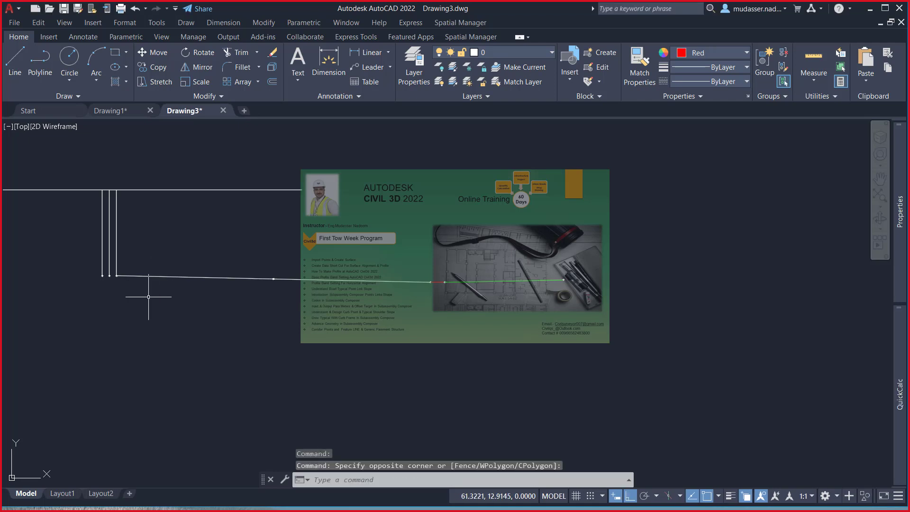
text(o)
key(Return)
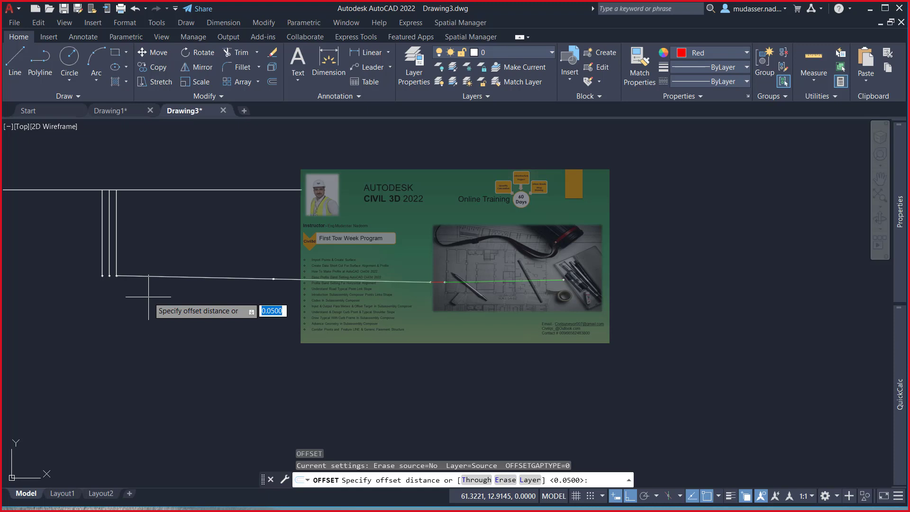
text(.05)
key(Return)
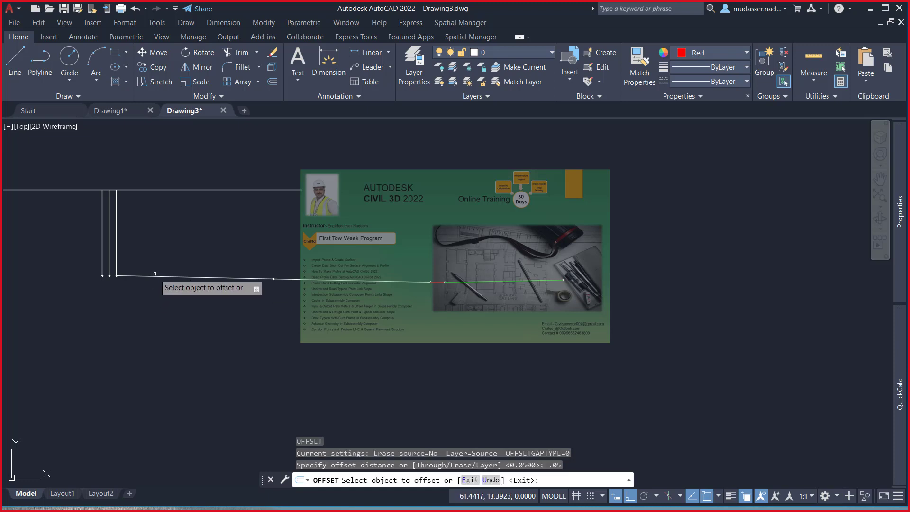
click(154, 274)
click(170, 310)
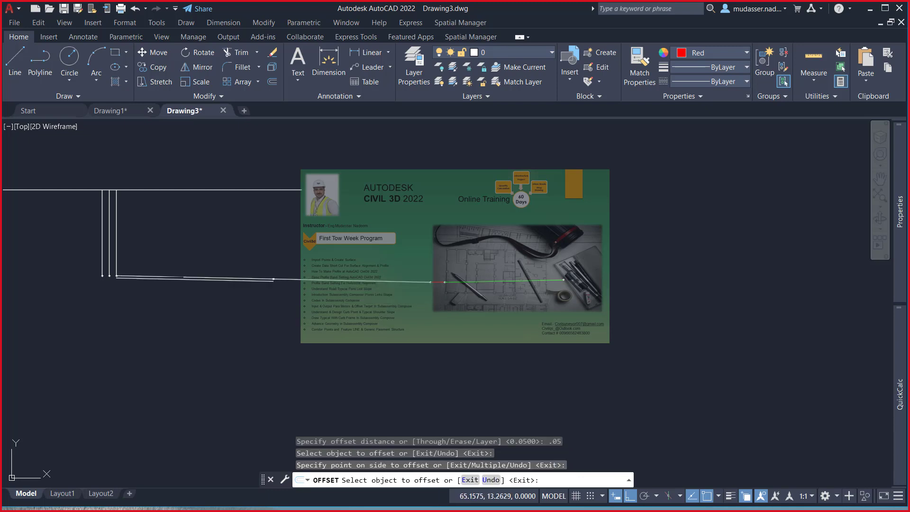
click(331, 280)
- Offset two more road lines 0.05 downward
scroll(440, 280, up, 2)
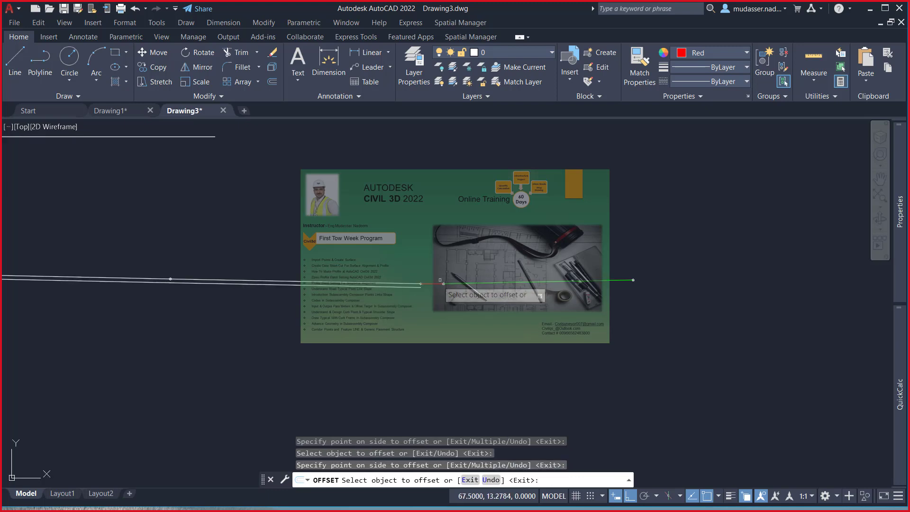
scroll(432, 281, up, 2)
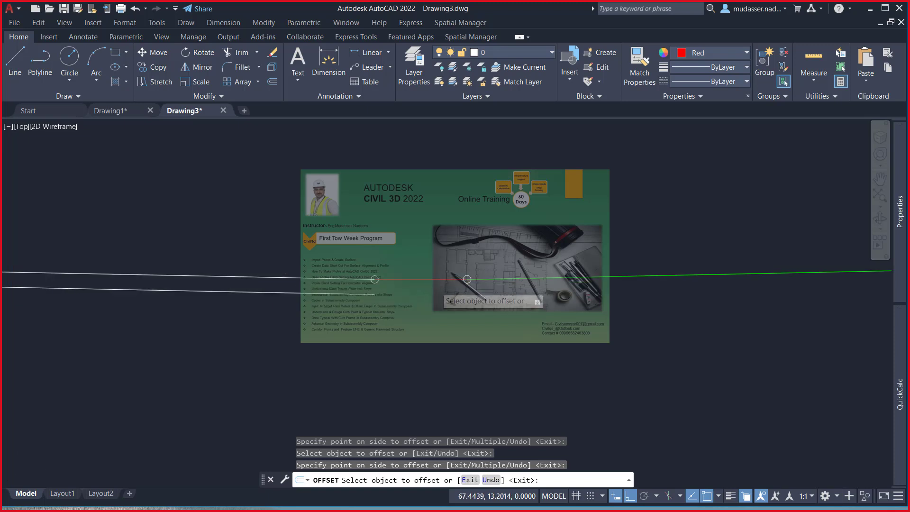
click(421, 275)
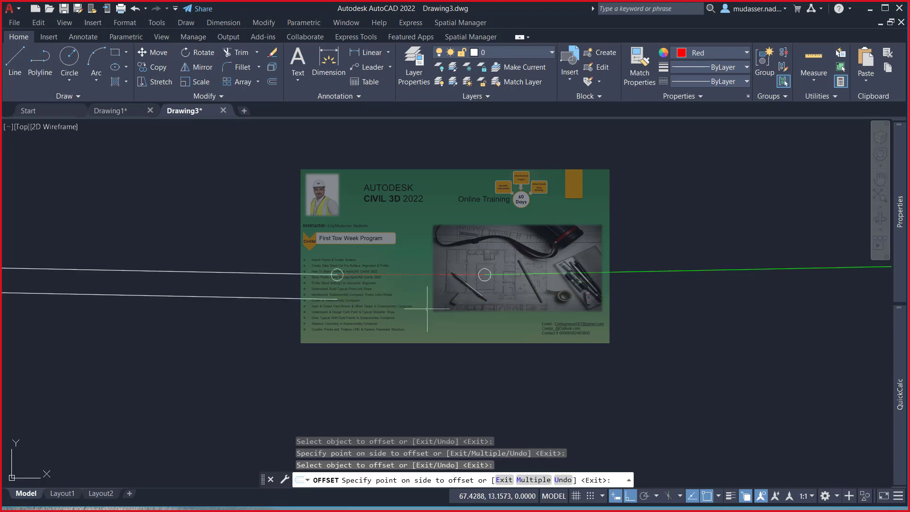
click(457, 304)
click(526, 274)
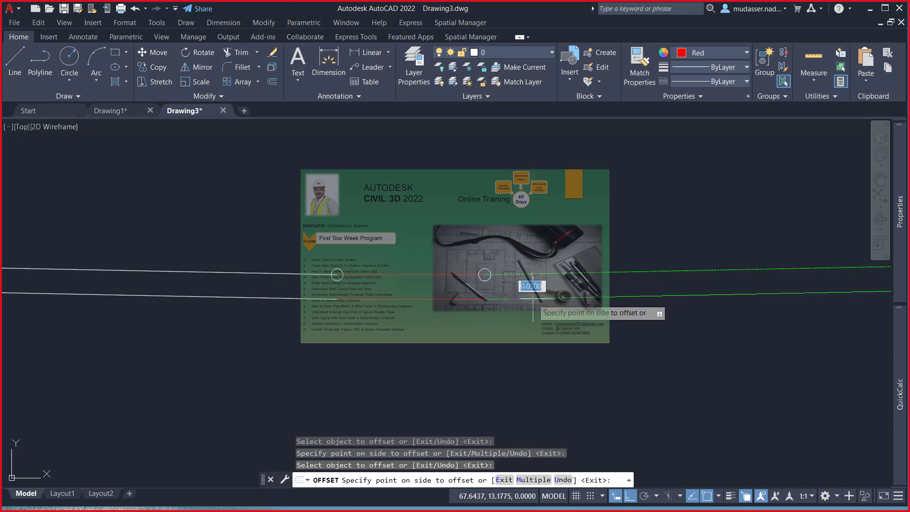
click(552, 296)
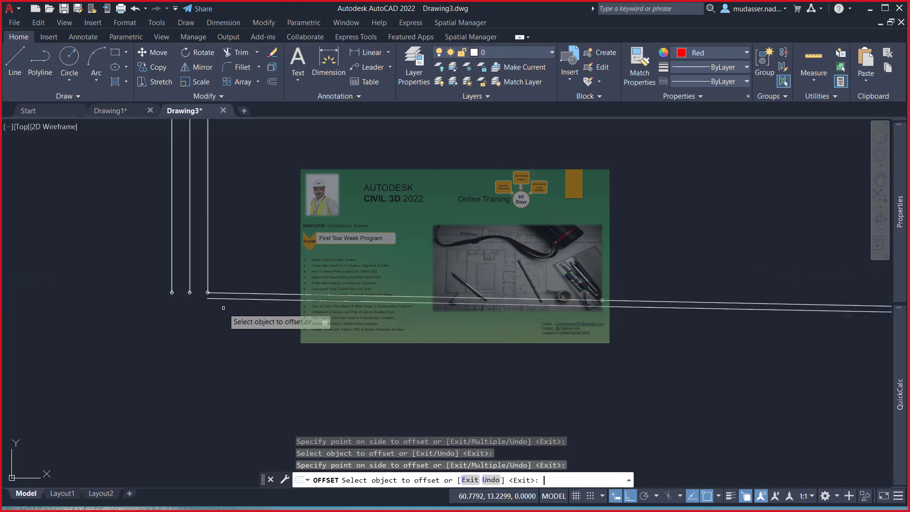
- Switch the offset distance to 0.07 and copy the lower line downward at both ends
key(Return)
key(Return)
text(.07)
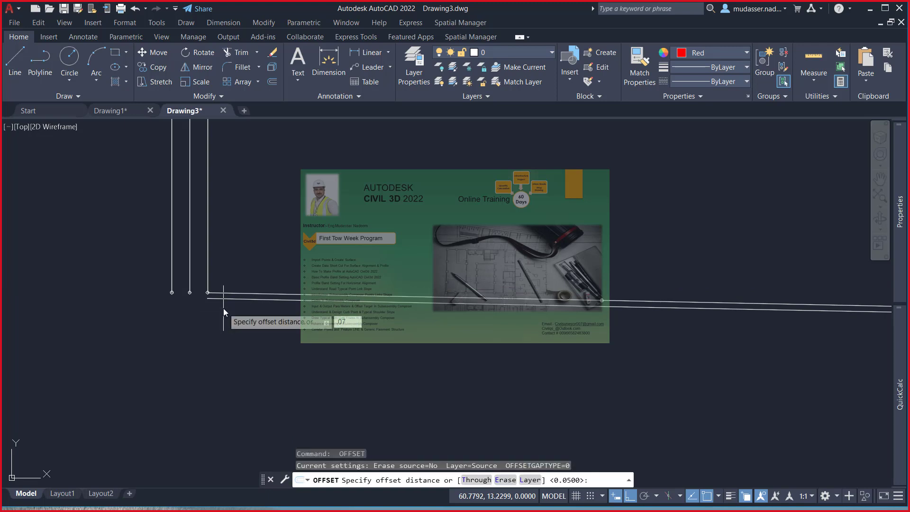
key(Return)
click(235, 300)
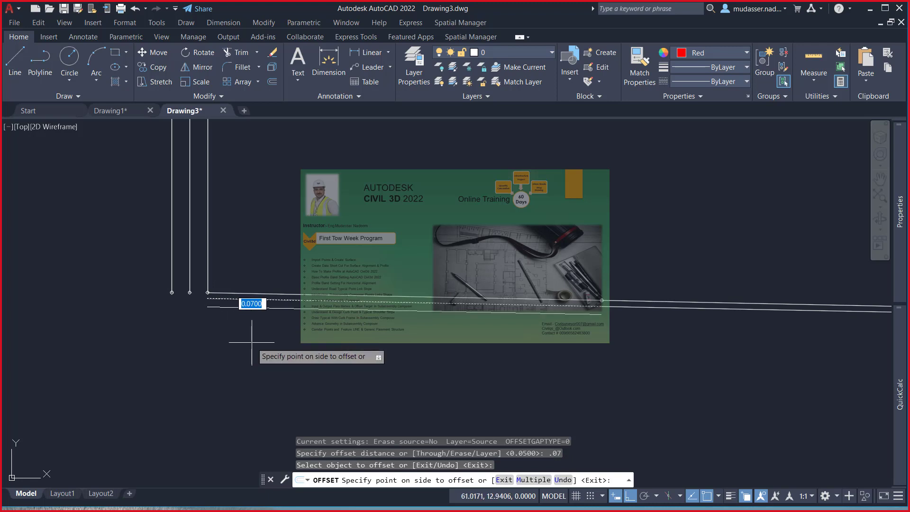
click(252, 331)
middle_drag(648, 319, 478, 314)
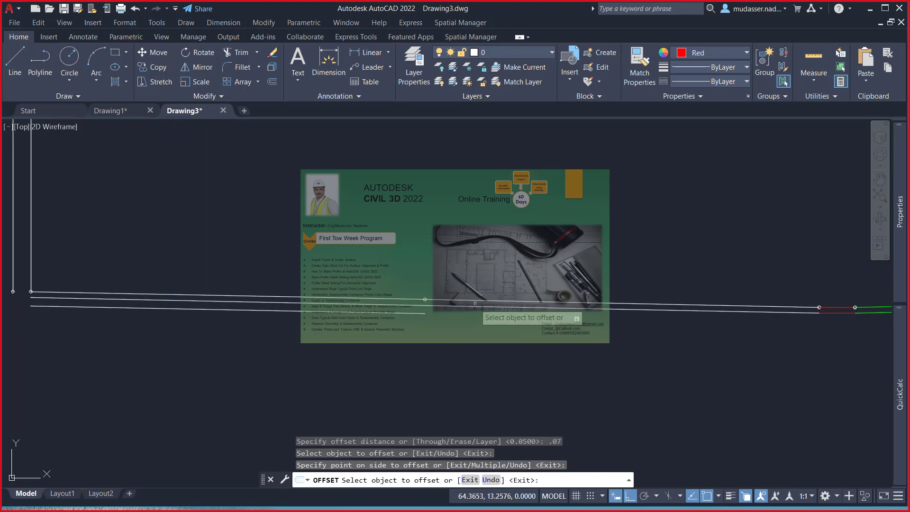
click(485, 310)
click(485, 327)
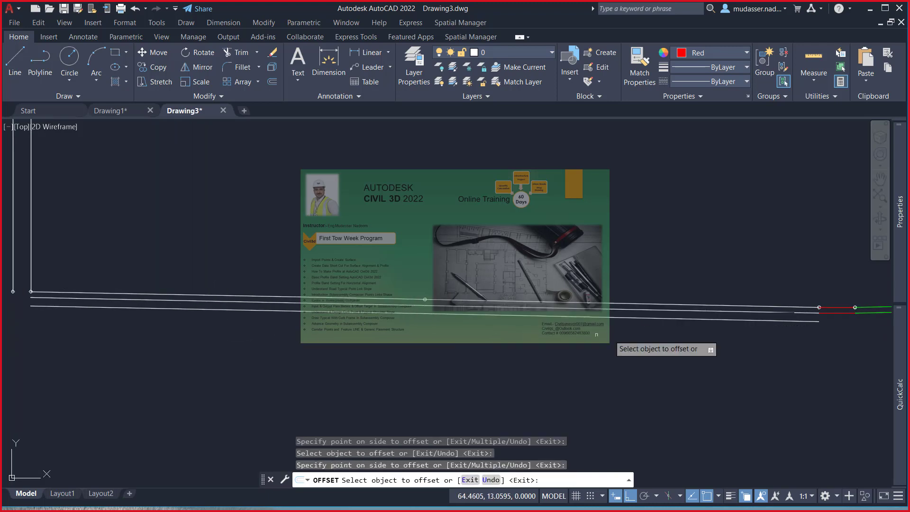
- Offset two more lines, including the green line, 0.07 downward
scroll(611, 349, up, 3)
scroll(562, 320, up, 2)
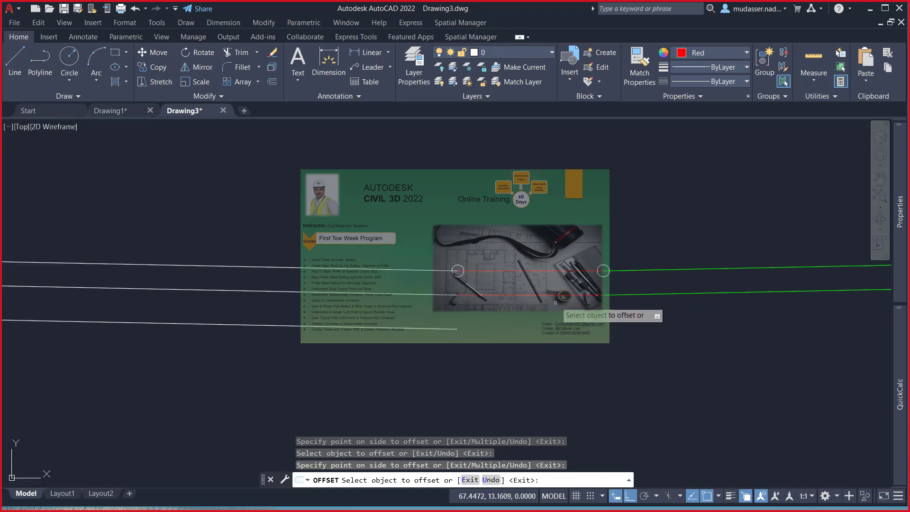
click(554, 295)
click(552, 327)
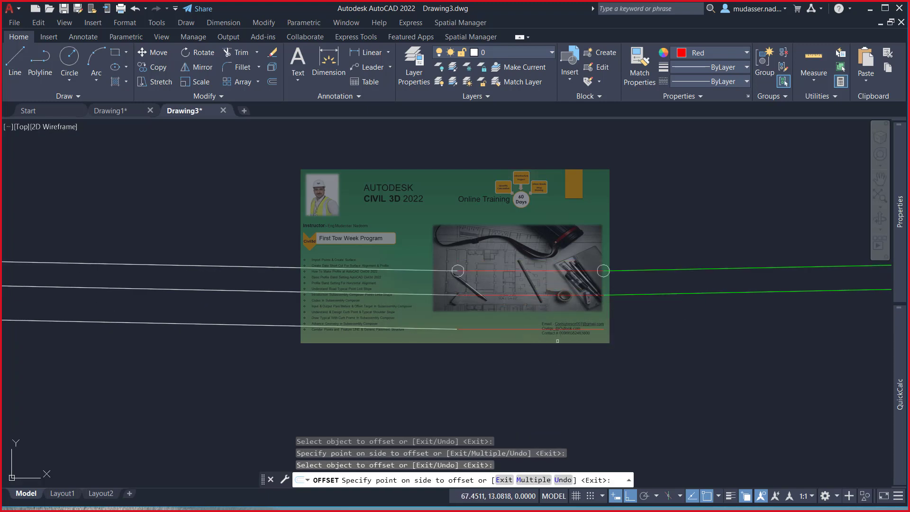
middle_drag(672, 331, 425, 332)
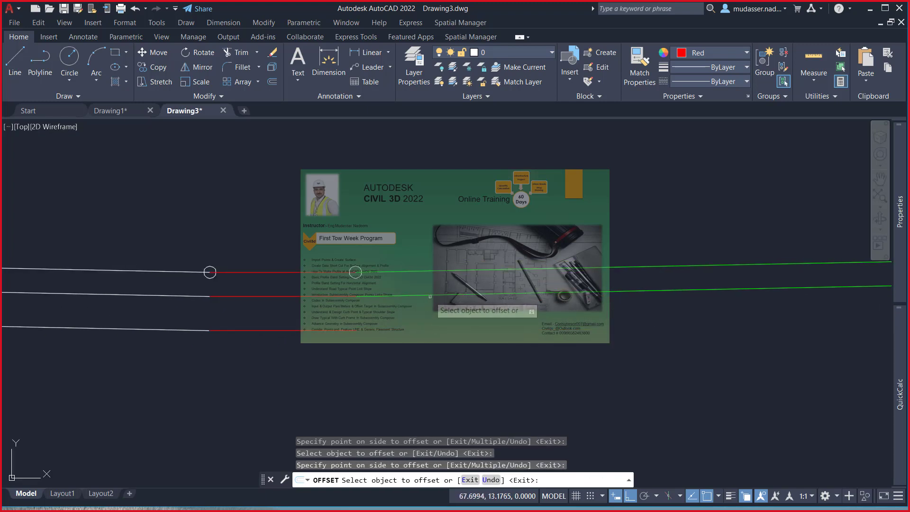
click(440, 294)
click(441, 331)
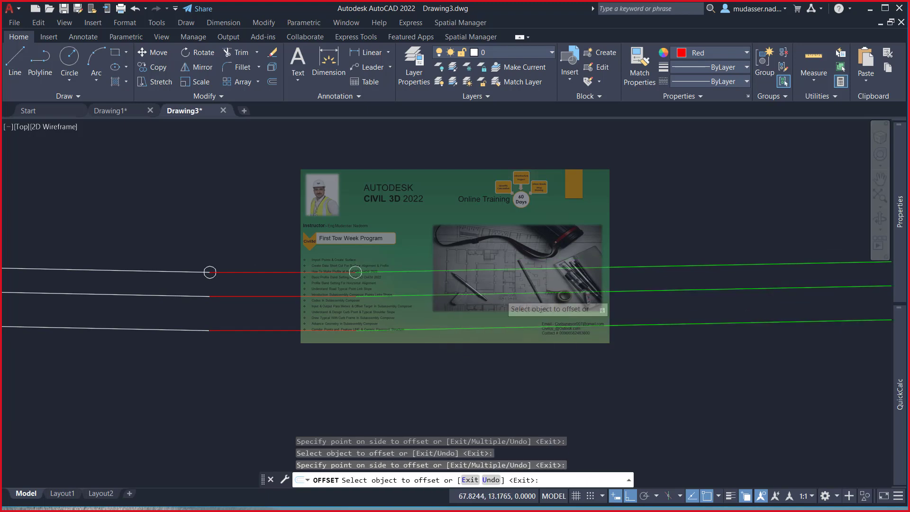
scroll(411, 293, down, 3)
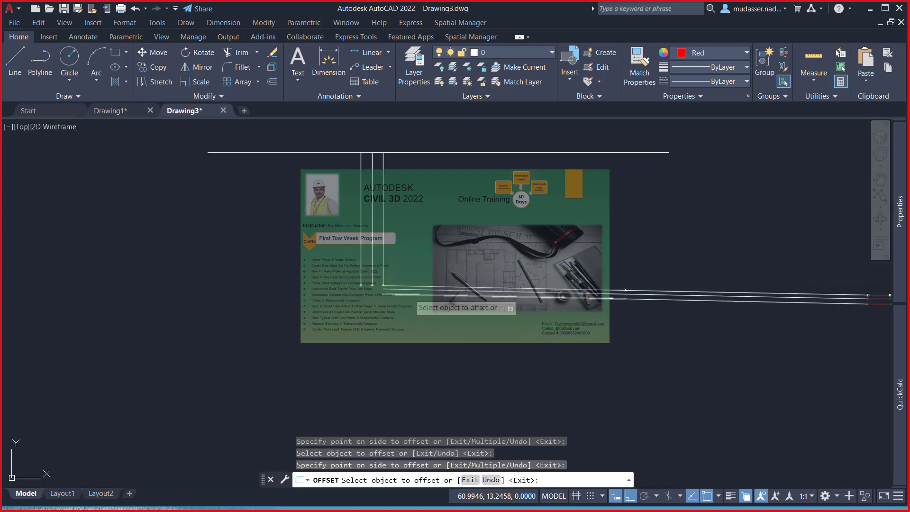
- Offset a road line 0.2 downward, then offset the new line again
key(Return)
key(Return)
text(.2)
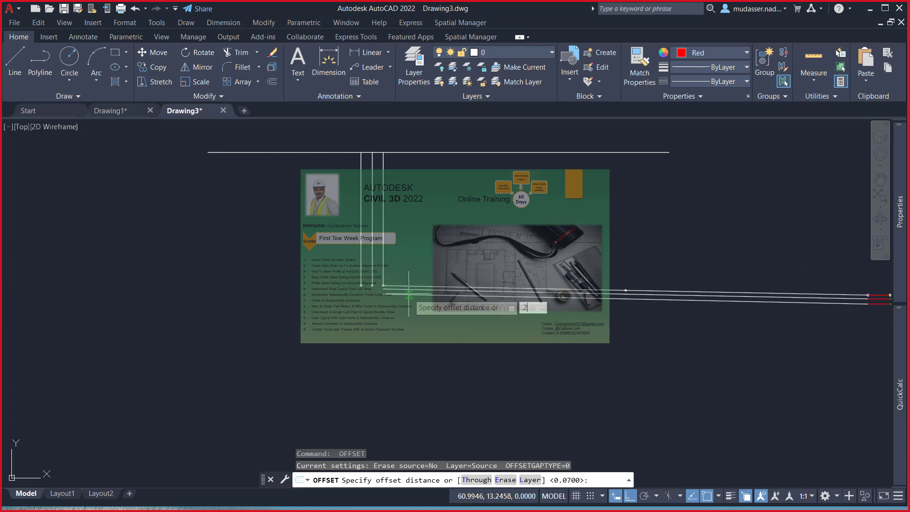
key(Return)
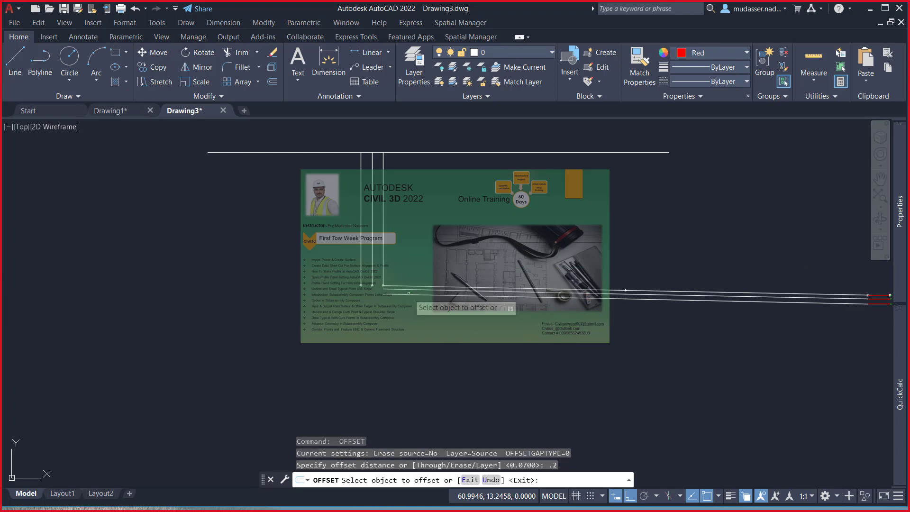
click(408, 294)
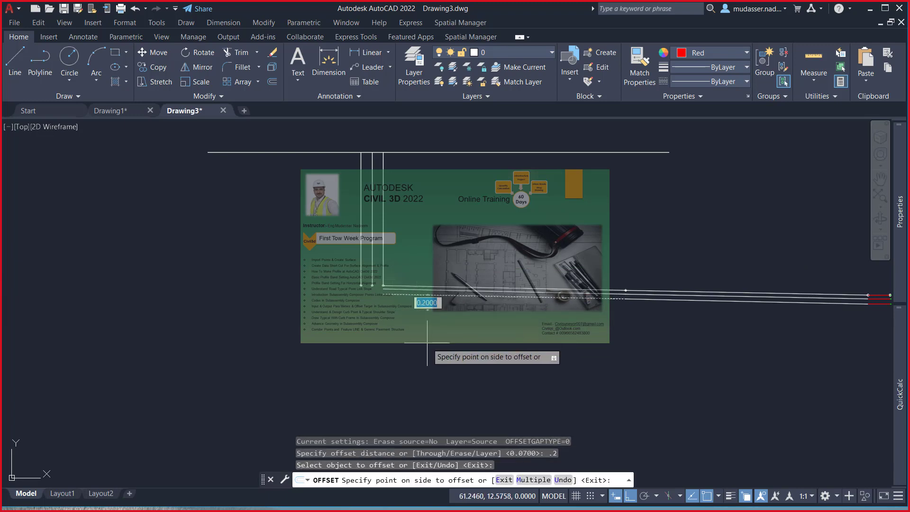
click(711, 315)
middle_drag(625, 290, 462, 305)
scroll(462, 305, up, 3)
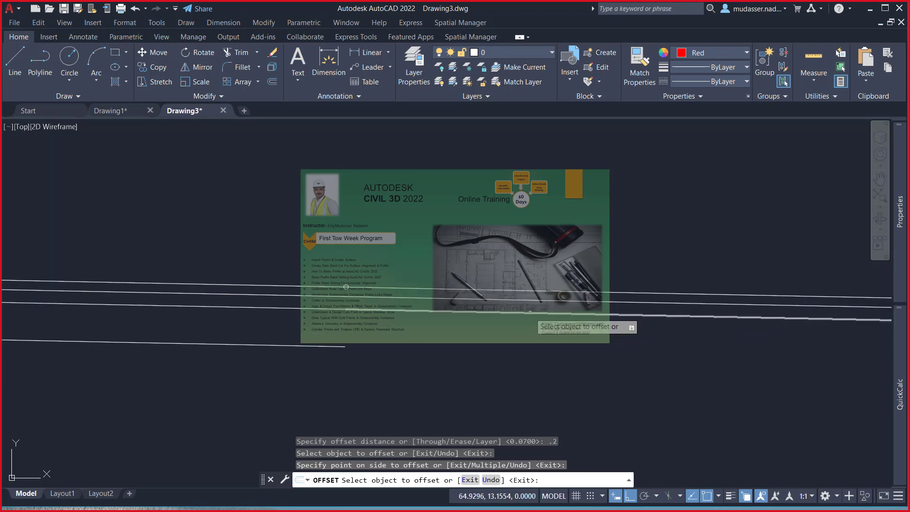
click(535, 314)
click(535, 358)
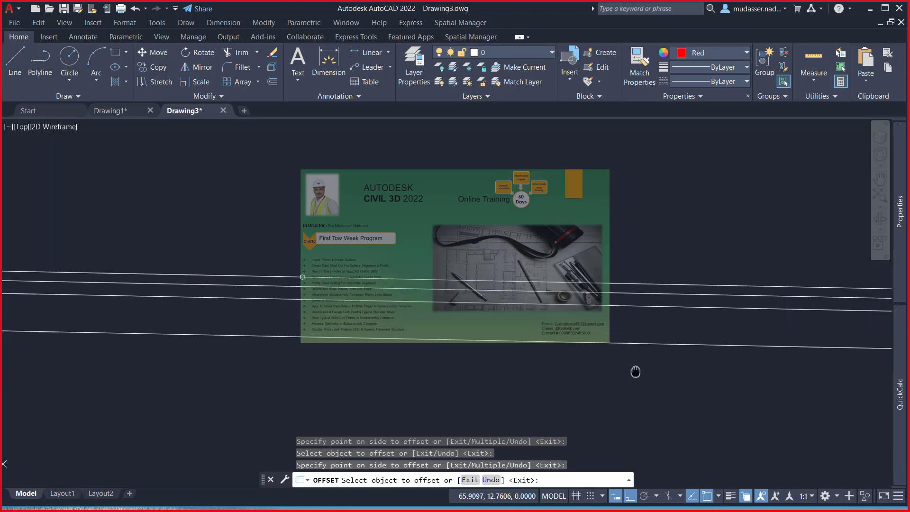
- Offset the red and green line segments 0.2 downward
middle_drag(635, 372, 642, 332)
scroll(642, 296, down, 3)
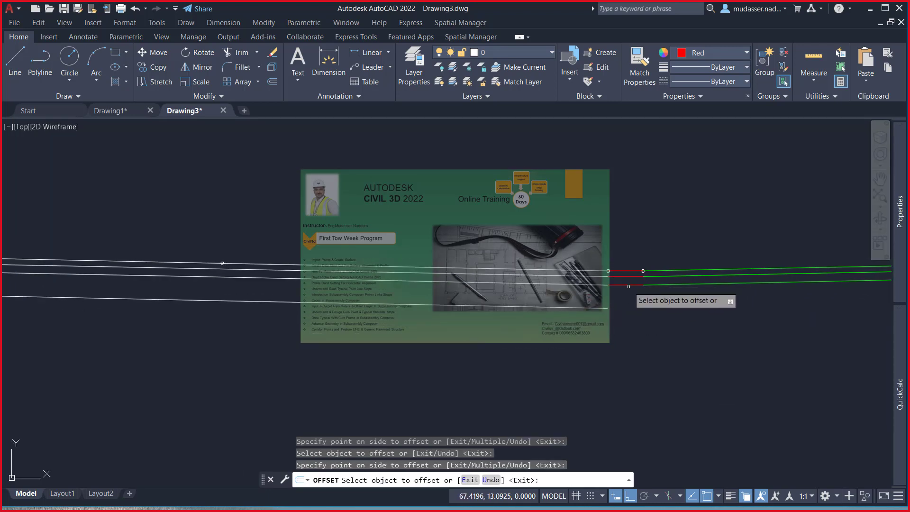
click(626, 285)
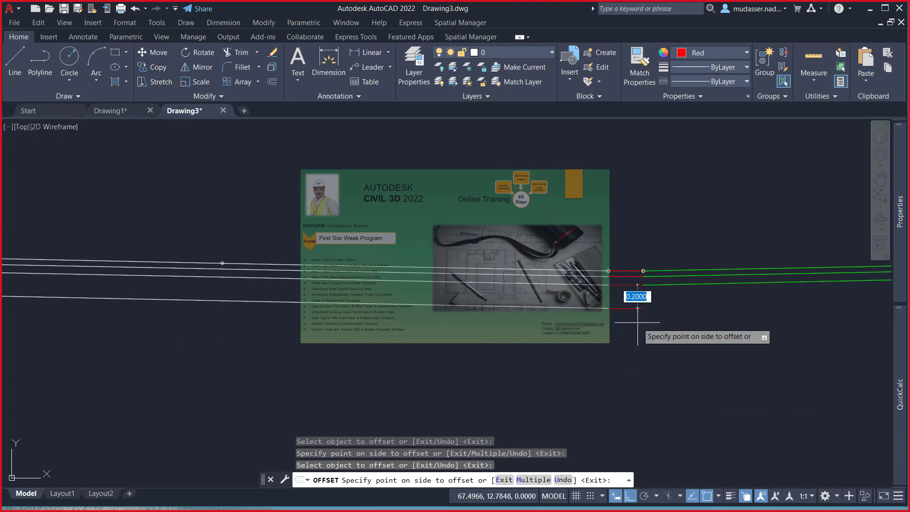
click(636, 321)
click(662, 282)
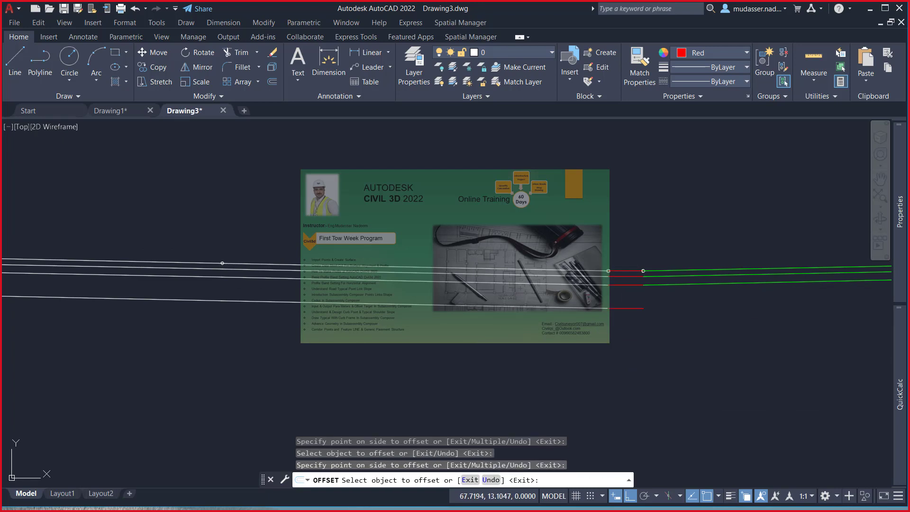
click(670, 308)
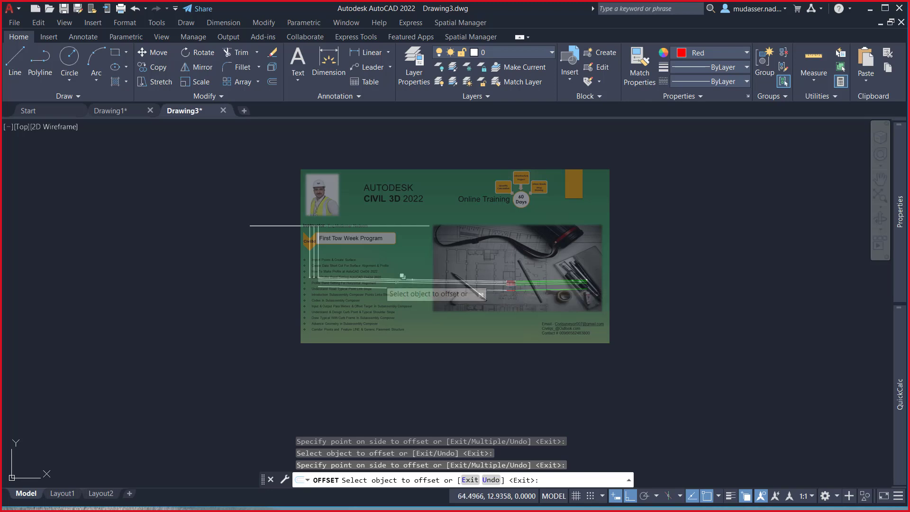
scroll(329, 275, up, 4)
key(Return)
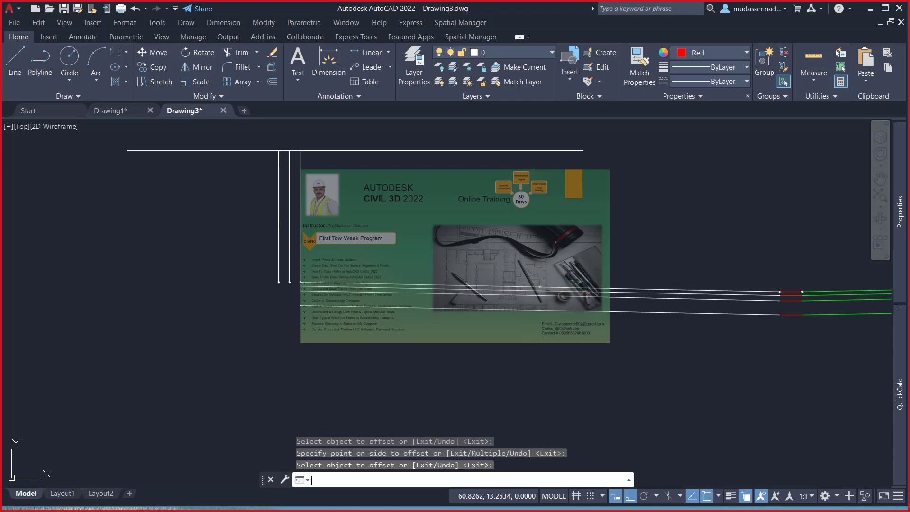
- Offset four more road lines, including the green one, 0.3 downward and end Offset
key(Return)
key(Return)
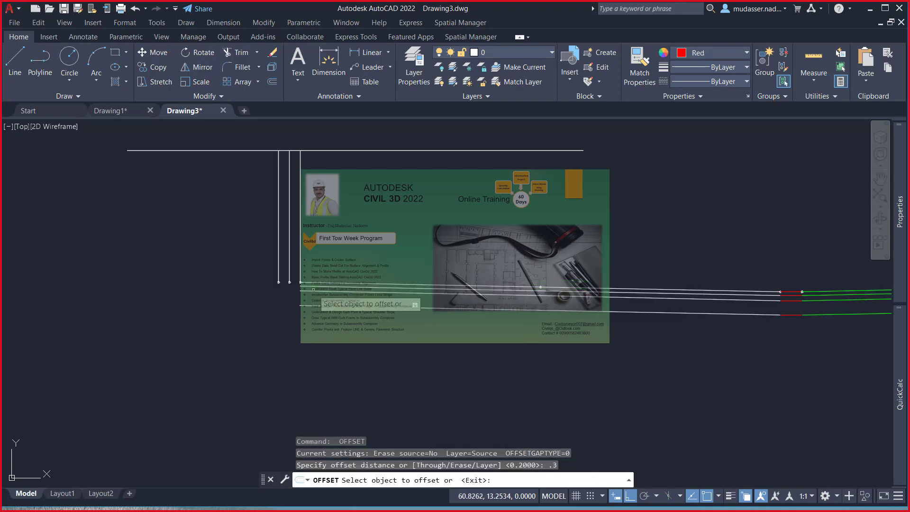
click(325, 305)
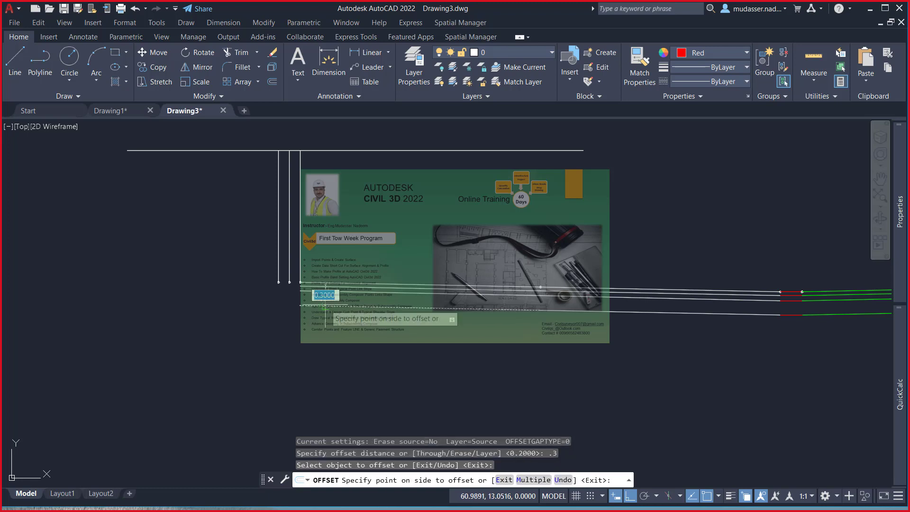
click(338, 351)
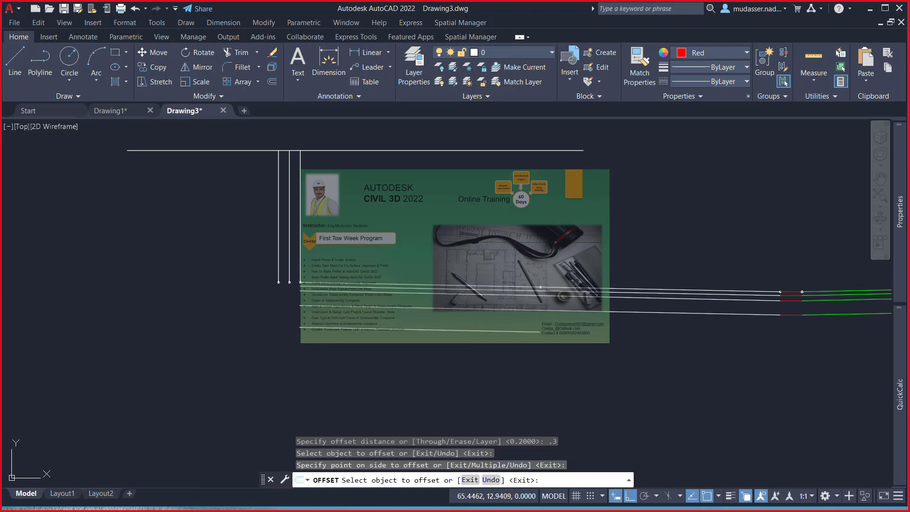
click(650, 313)
click(691, 331)
middle_drag(710, 338, 441, 326)
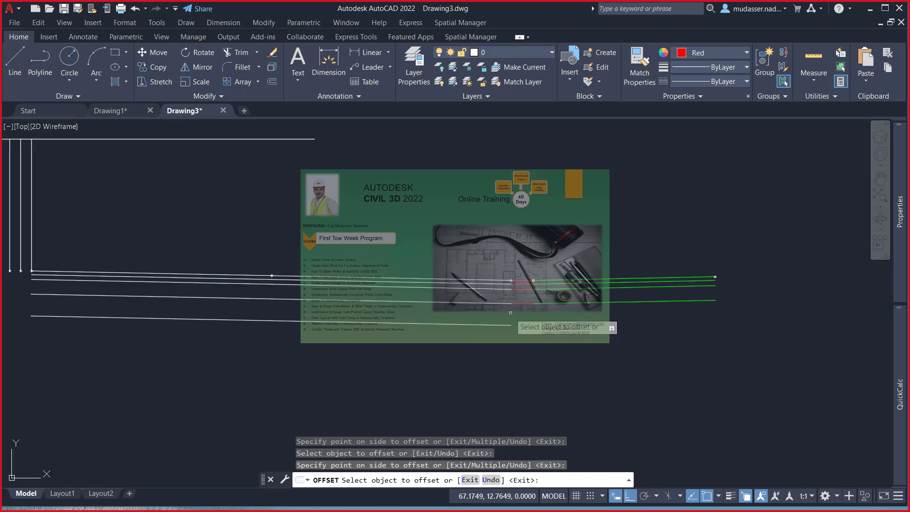
click(524, 303)
click(527, 326)
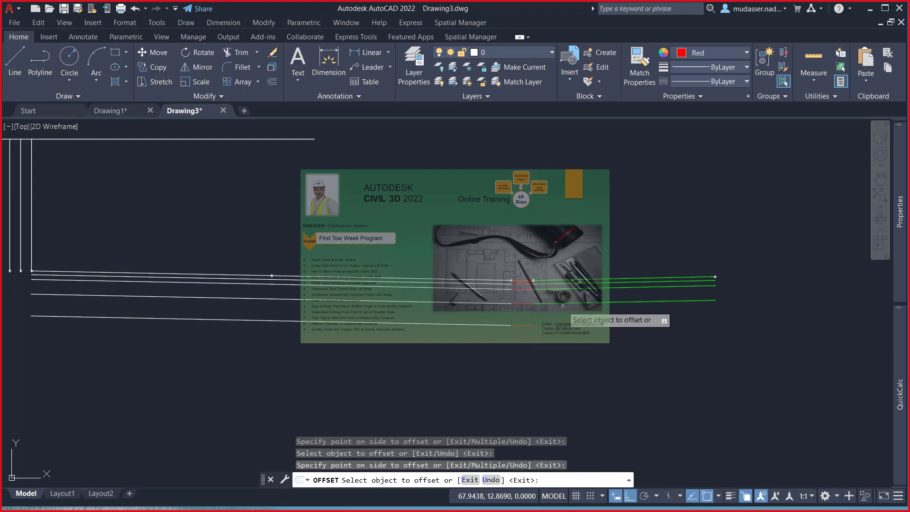
click(564, 300)
click(565, 329)
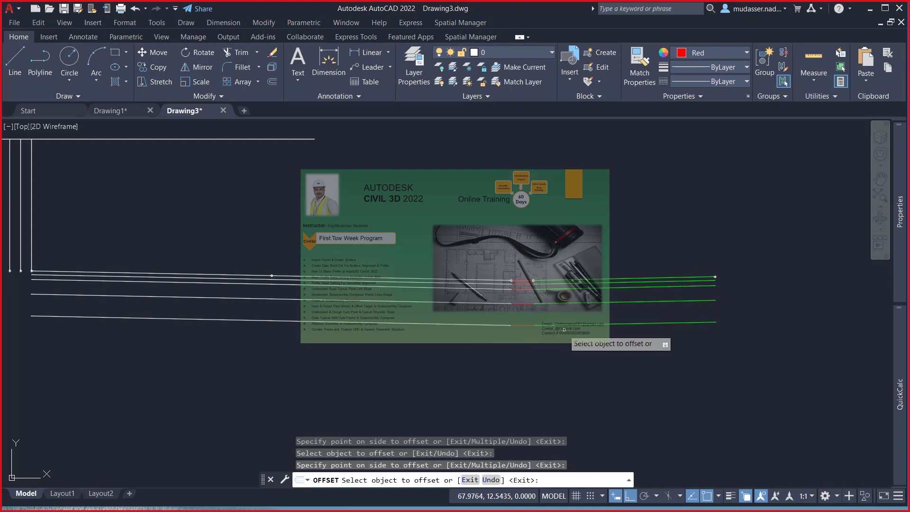
key(Escape)
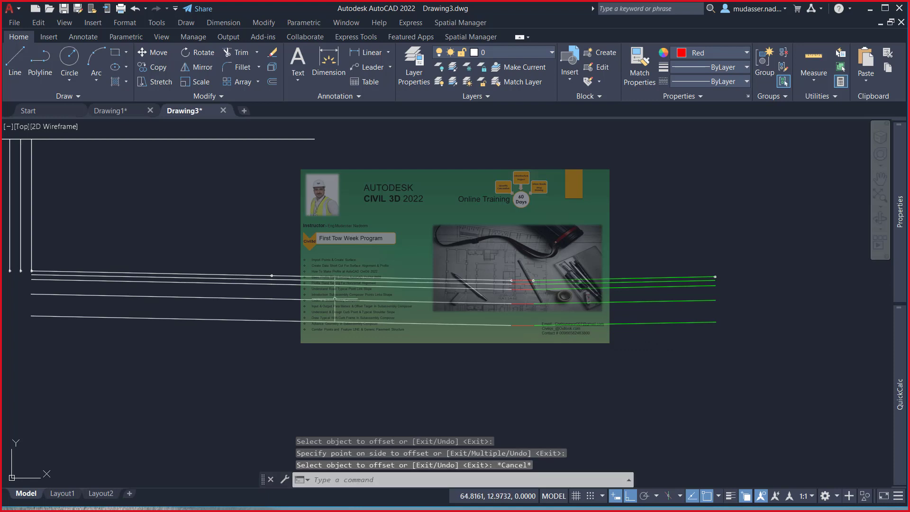
scroll(260, 274, up, 2)
scroll(261, 273, up, 1)
scroll(461, 252, down, 3)
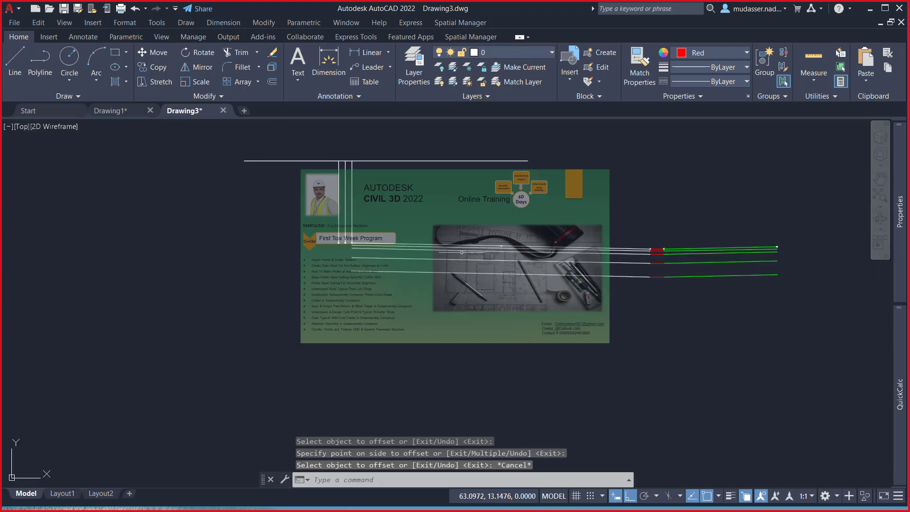
- Make the five left-hand layer lines Blue in Properties
click(447, 236)
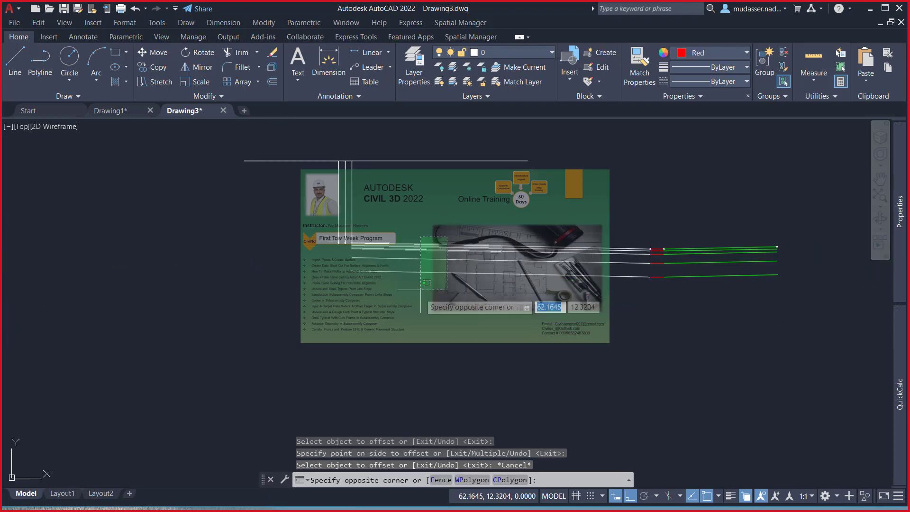
click(419, 298)
key(ctrl+1)
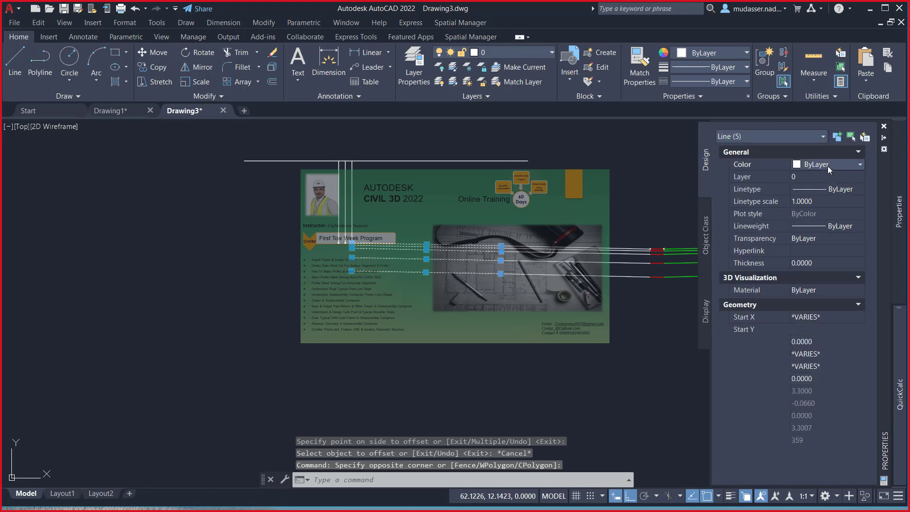
click(828, 168)
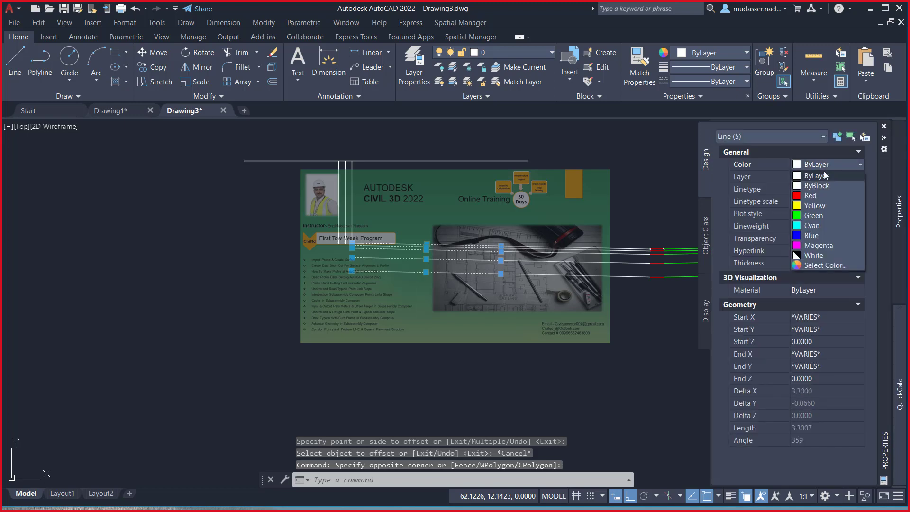
click(811, 235)
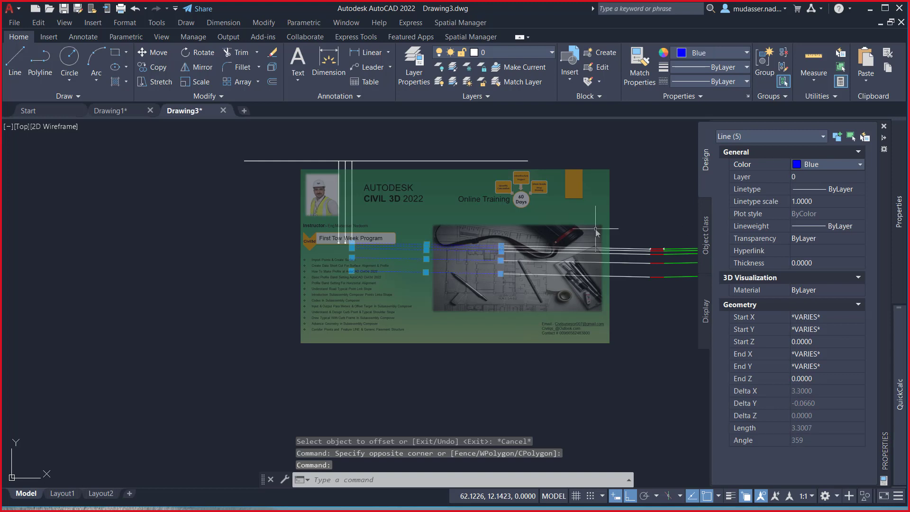
key(Escape)
- Recolour the white line segments beyond them Cyan
click(652, 227)
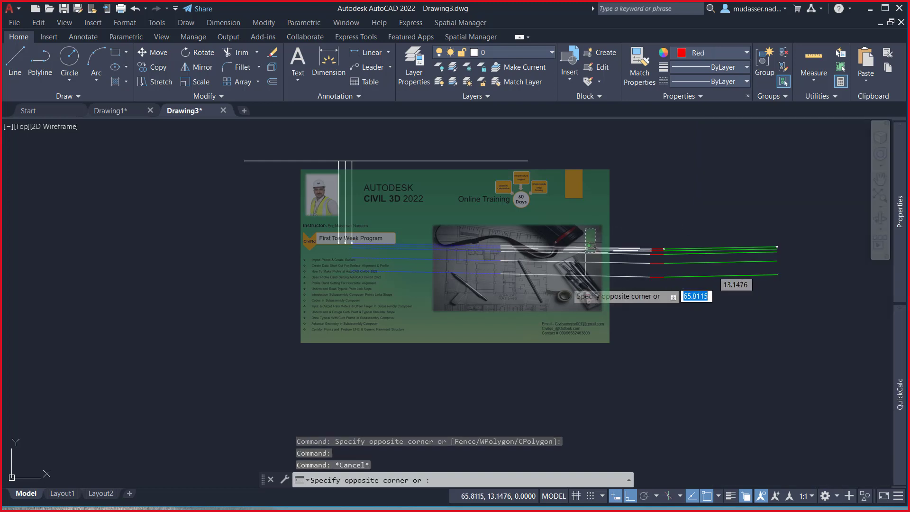
click(498, 304)
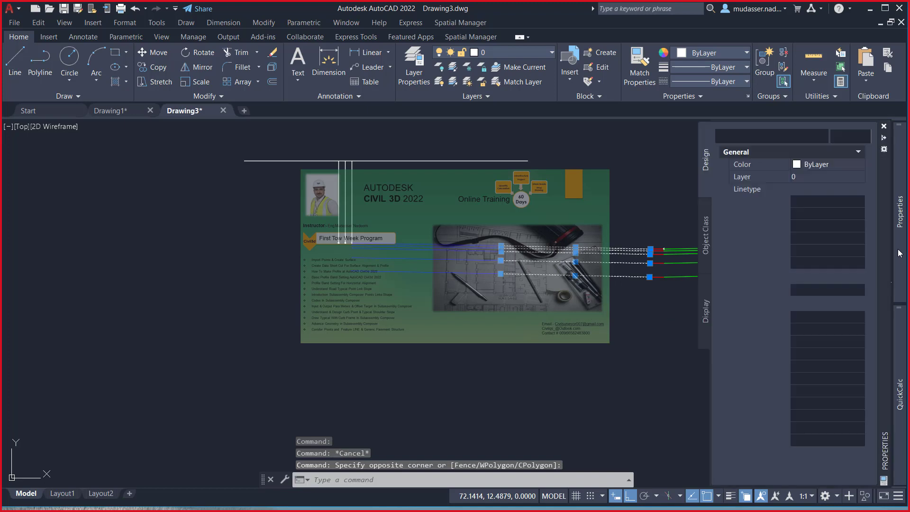
click(816, 166)
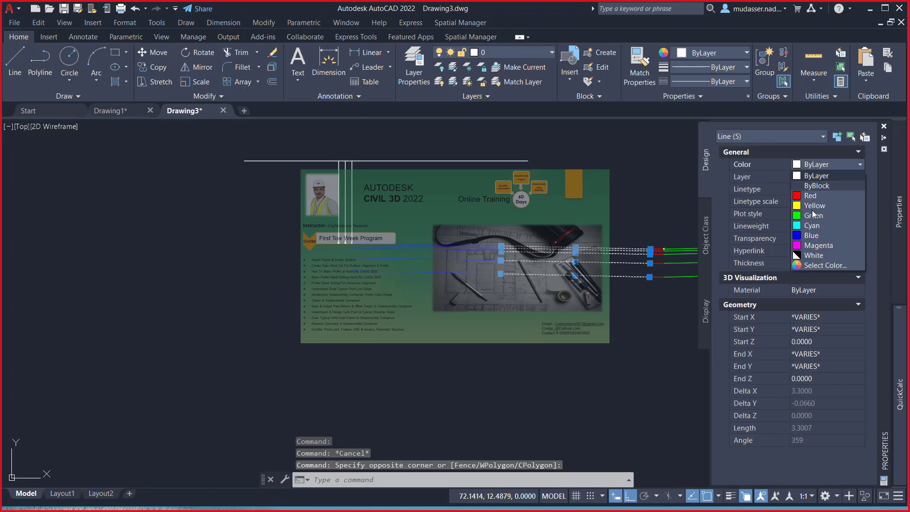
click(812, 226)
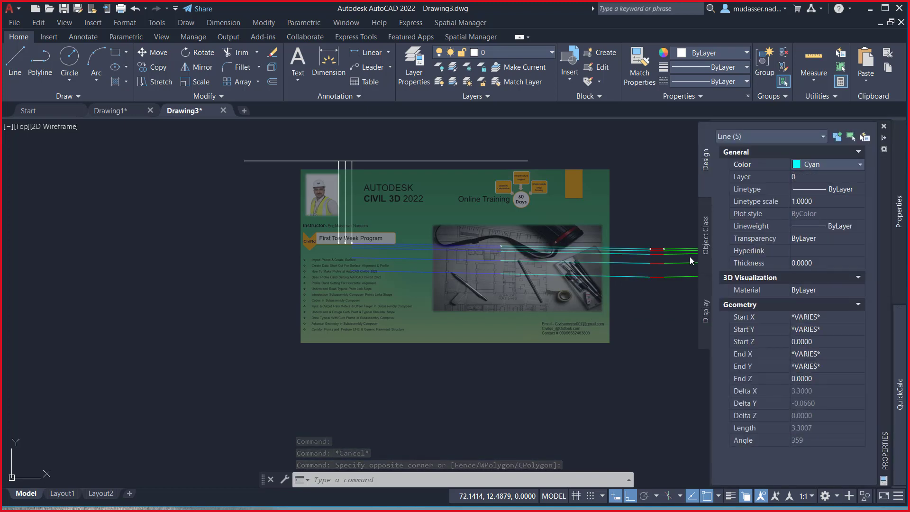
key(Escape)
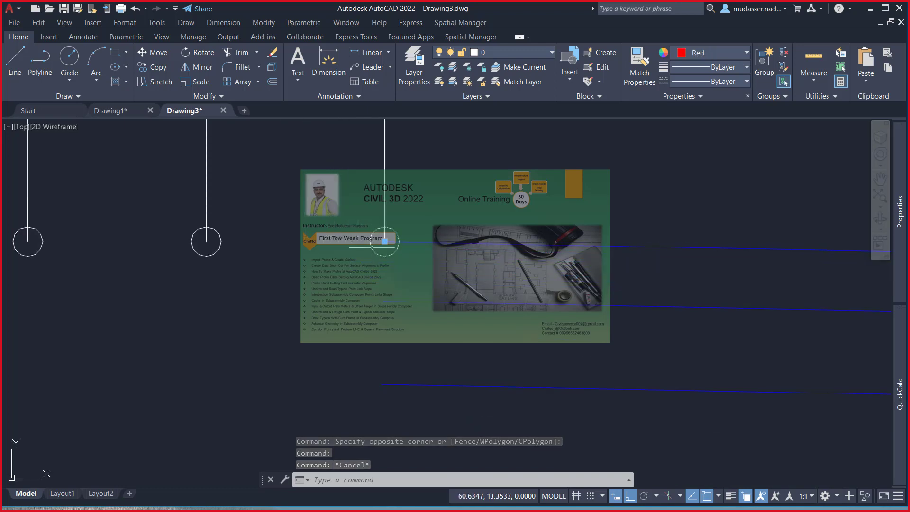
- Copy the line-and-circle marker from its circle base point, placing the first copy below
key(Escape)
text(Co)
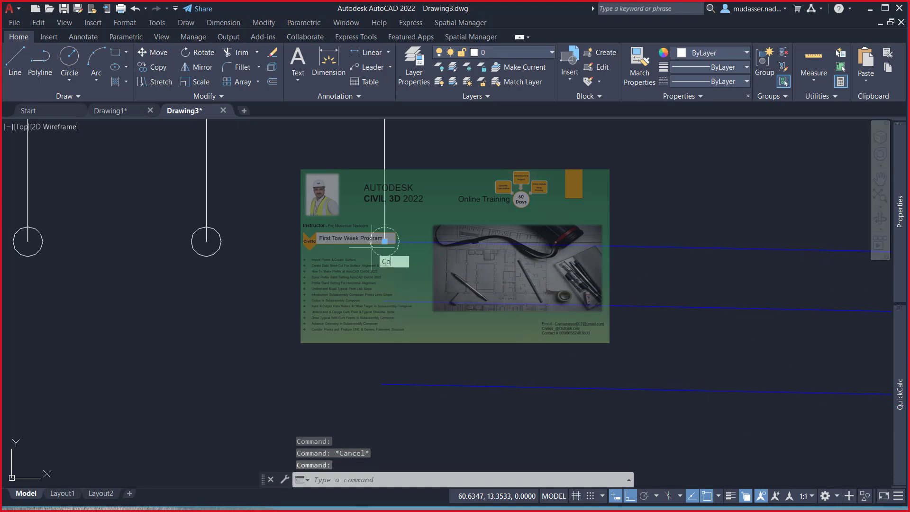
key(Return)
click(384, 241)
key(Return)
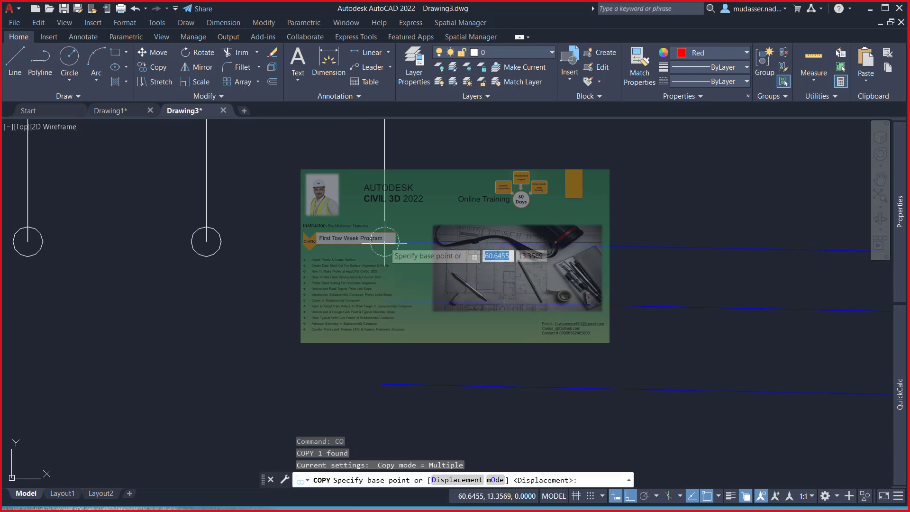
click(384, 241)
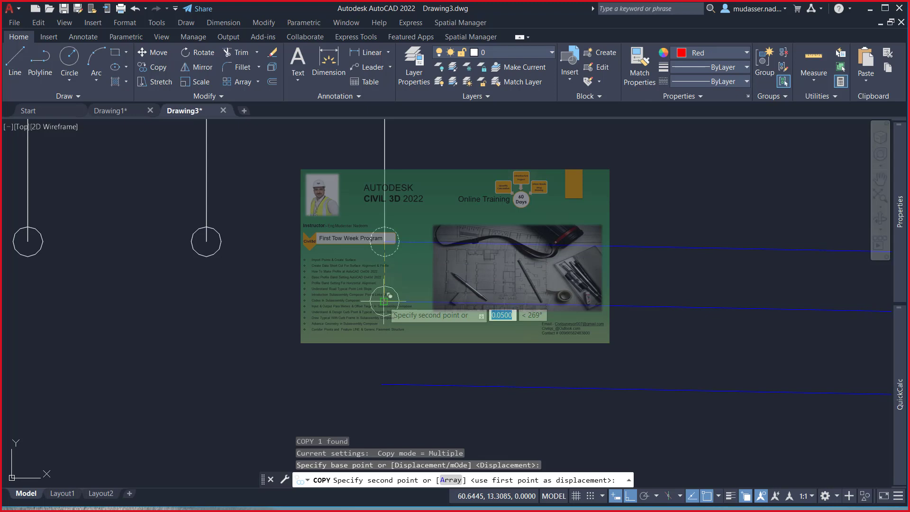
click(384, 297)
scroll(265, 273, down, 6)
middle_drag(621, 298, 437, 263)
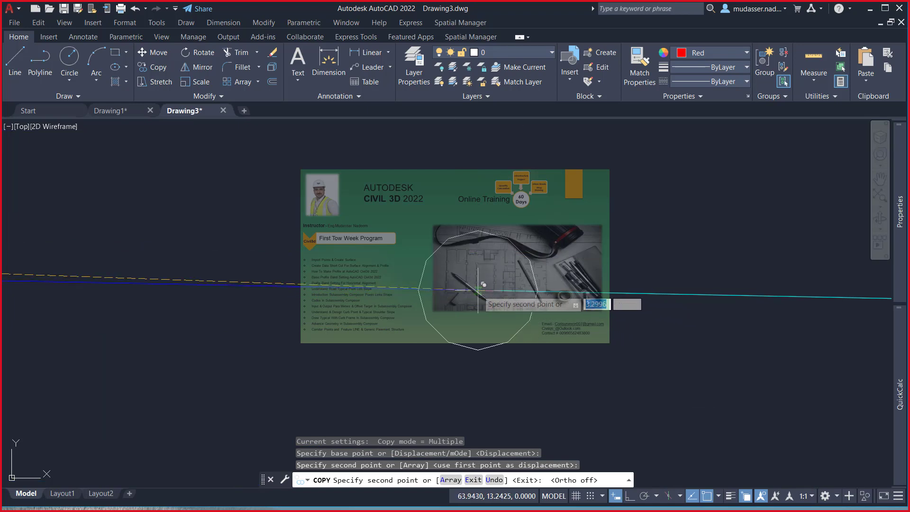
- Place marker copies at the ends and junctions of the coloured layer lines
click(507, 208)
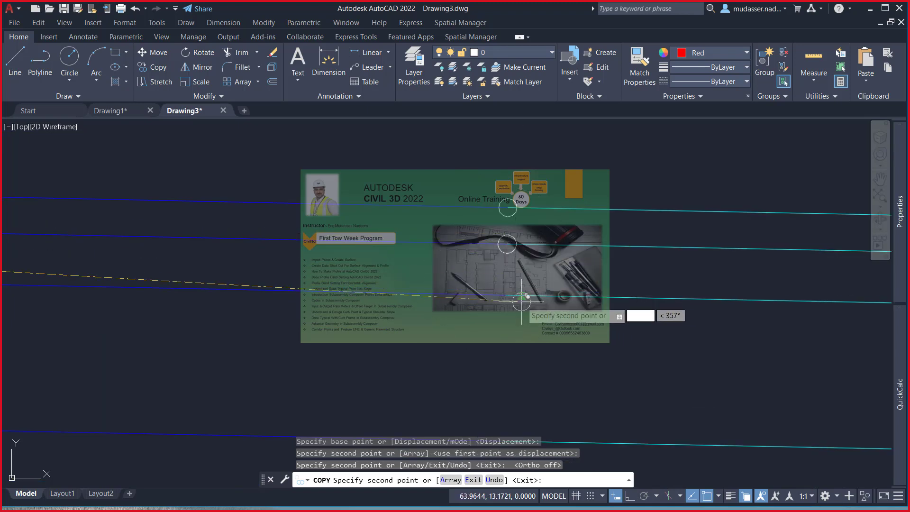
click(506, 294)
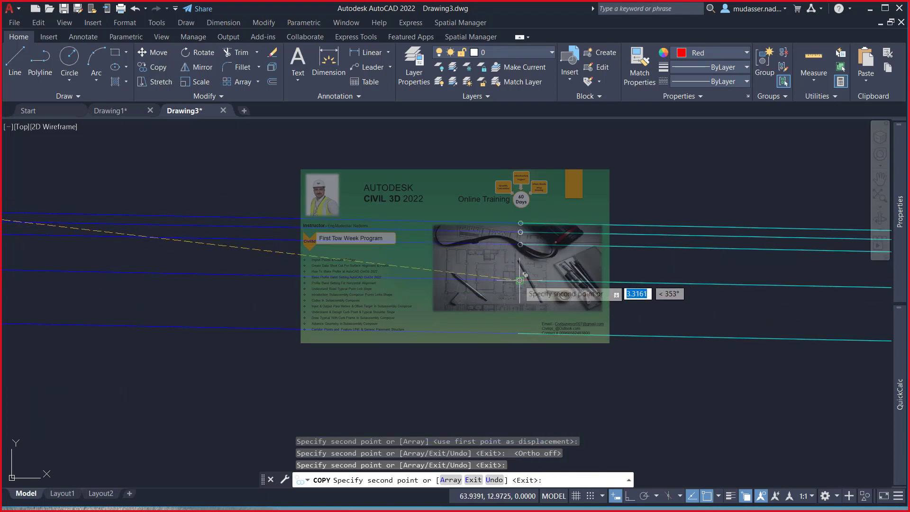
click(520, 280)
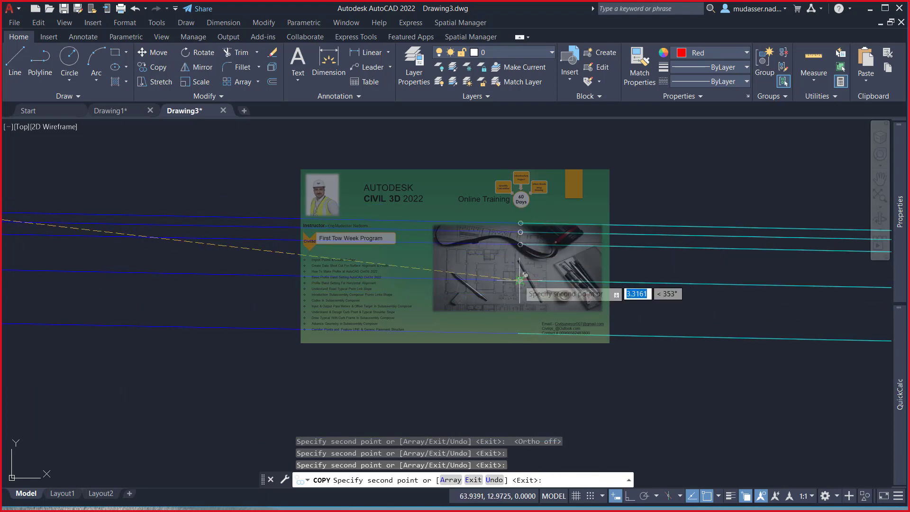
click(519, 334)
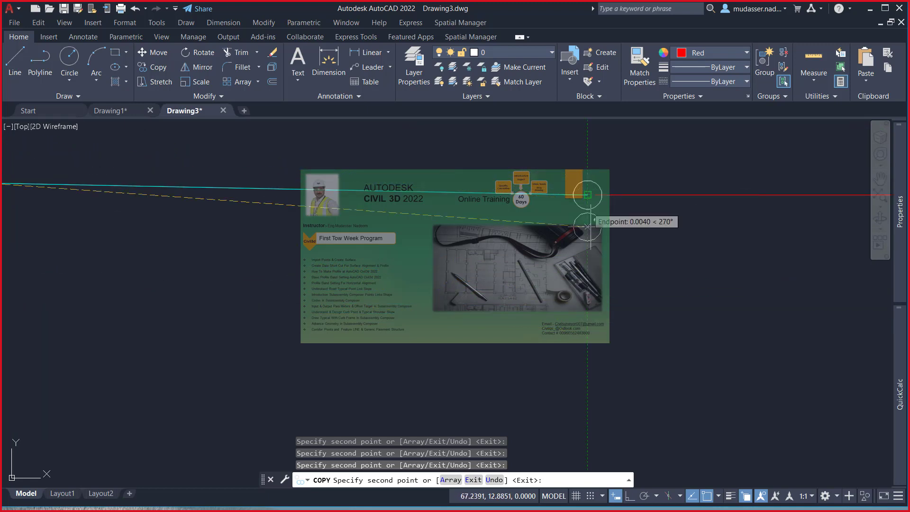
click(561, 419)
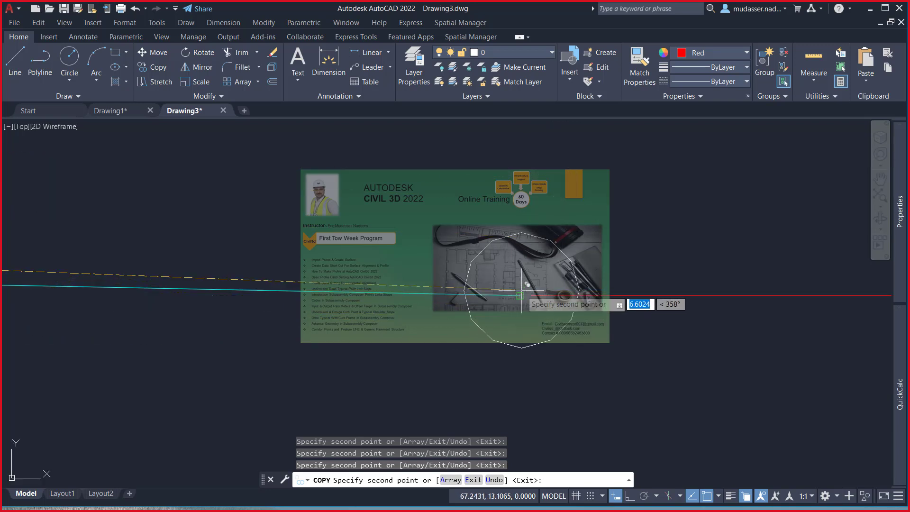
click(517, 332)
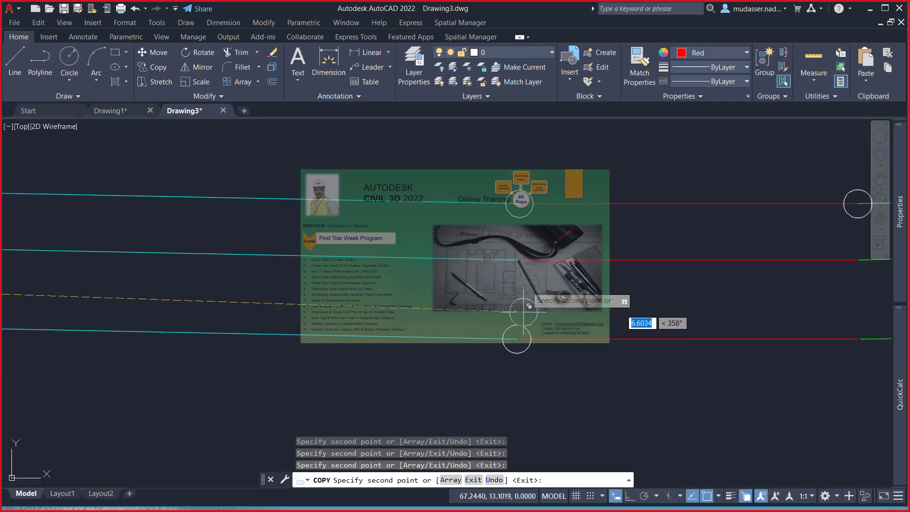
click(482, 261)
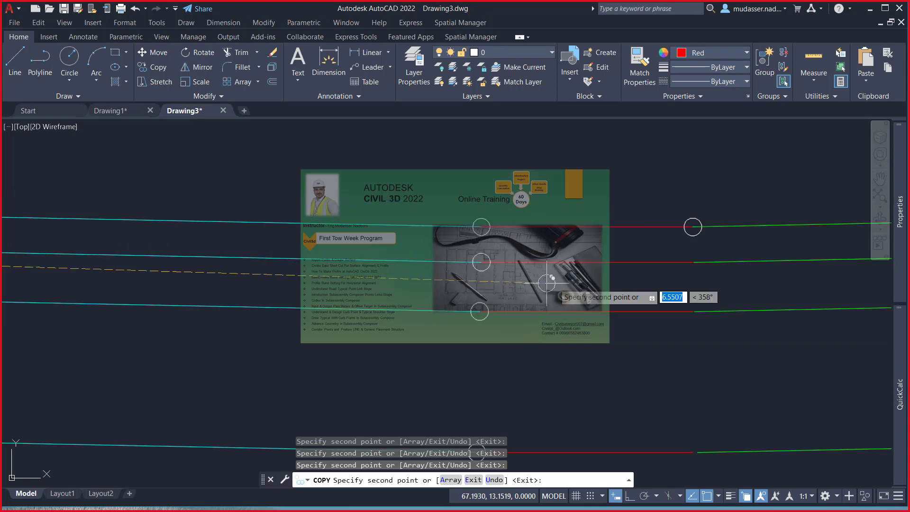
click(693, 261)
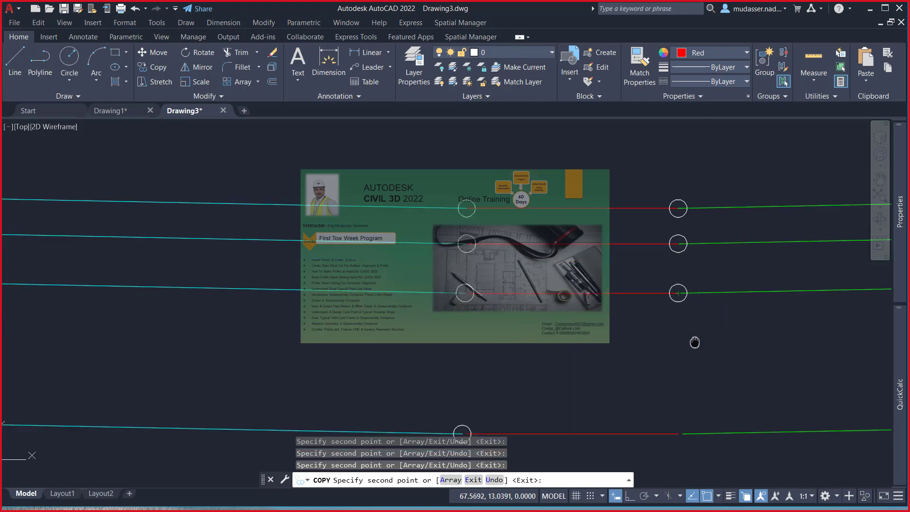
middle_drag(714, 363, 562, 209)
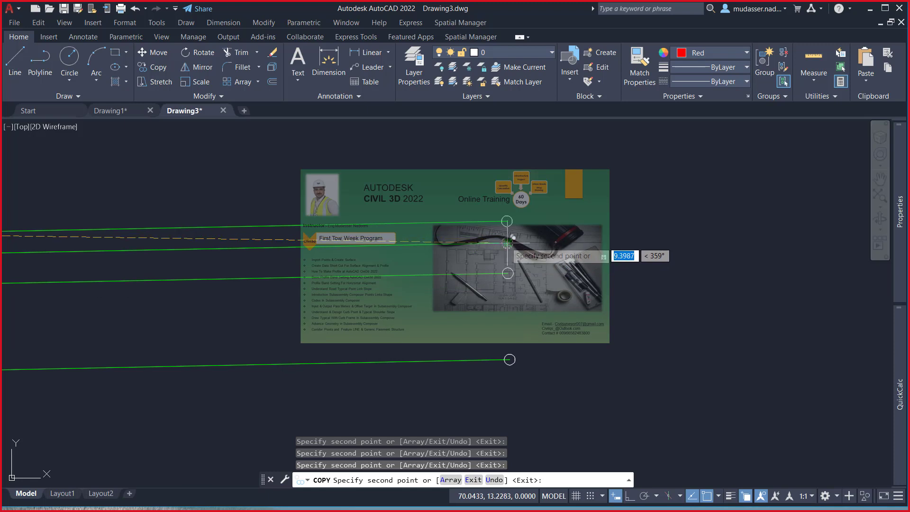
- Place the last marker copy 0.625 lower at the left line end and finish copying
scroll(735, 203, down, 3)
scroll(663, 270, down, 4)
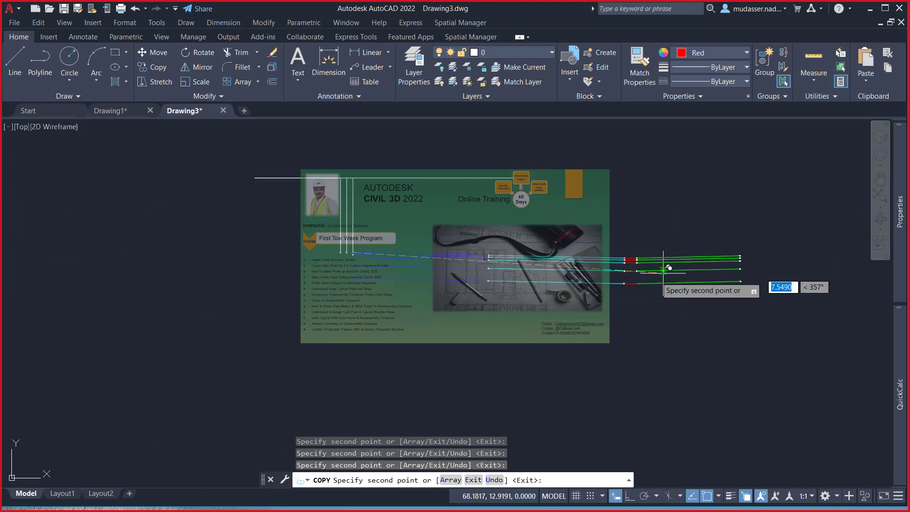
scroll(397, 258, up, 5)
scroll(227, 256, up, 3)
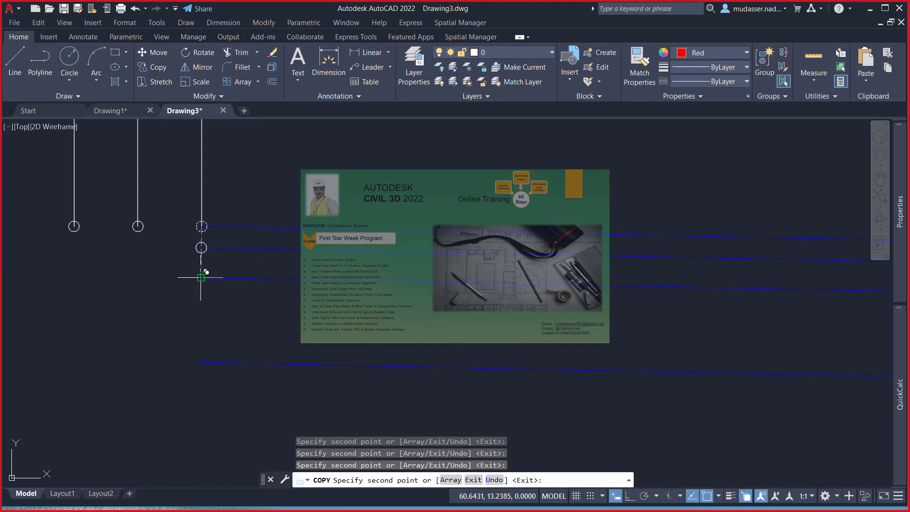
click(201, 278)
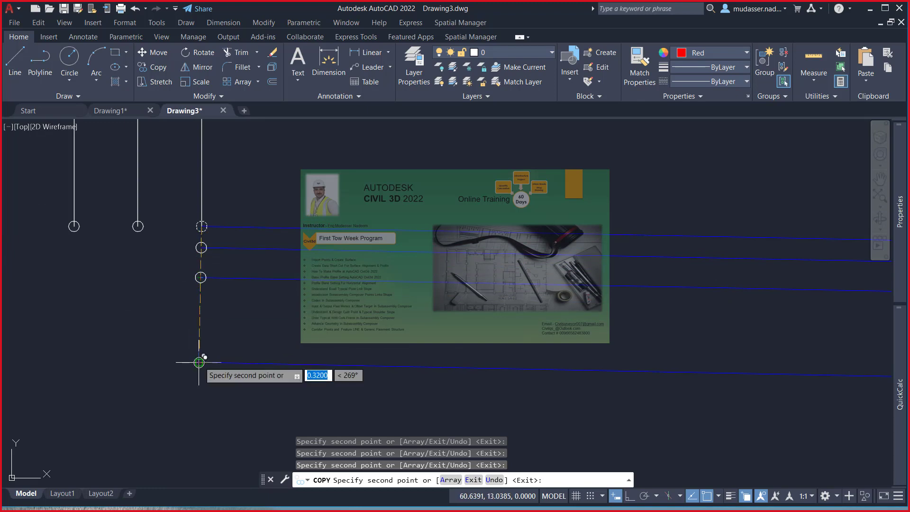
scroll(198, 361, up, 2)
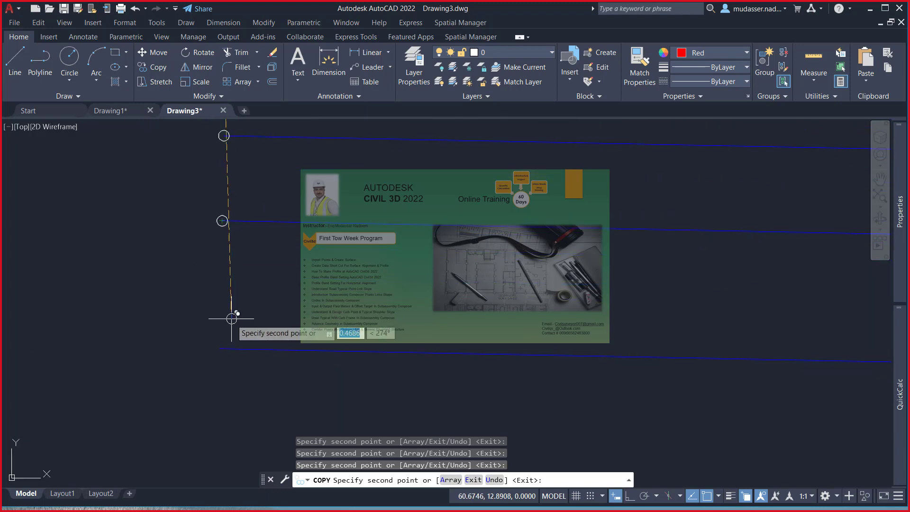
key(BackSpace)
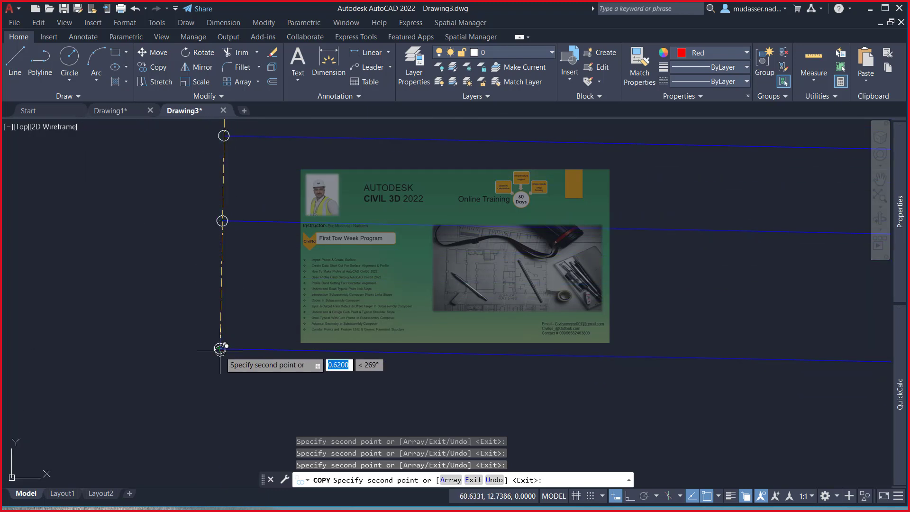
scroll(220, 348, down, 2)
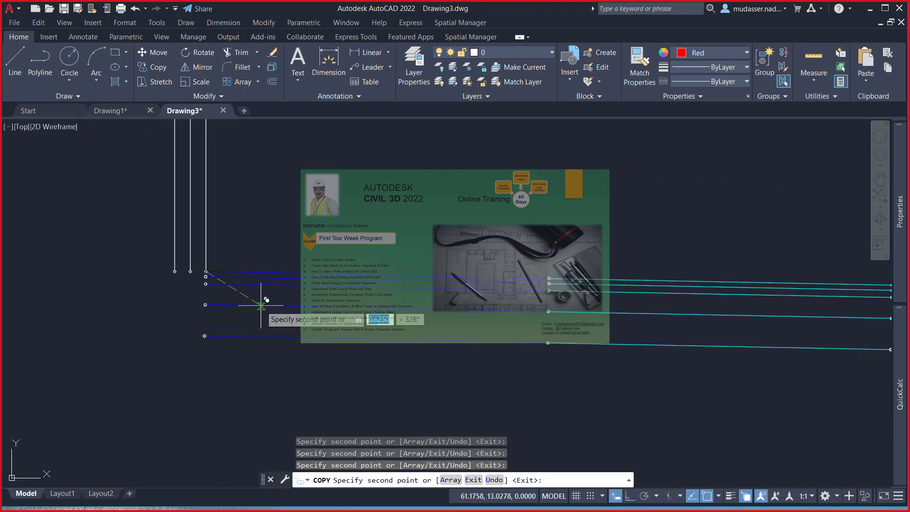
key(Return)
key(Return)
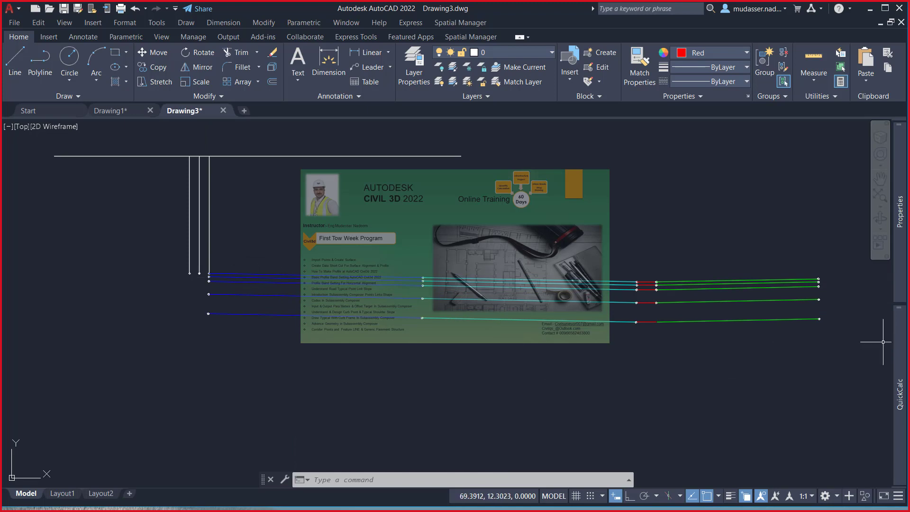
- Pan and zoom across the drawing to inspect the copied layer lines and markers
middle_drag(815, 314, 705, 316)
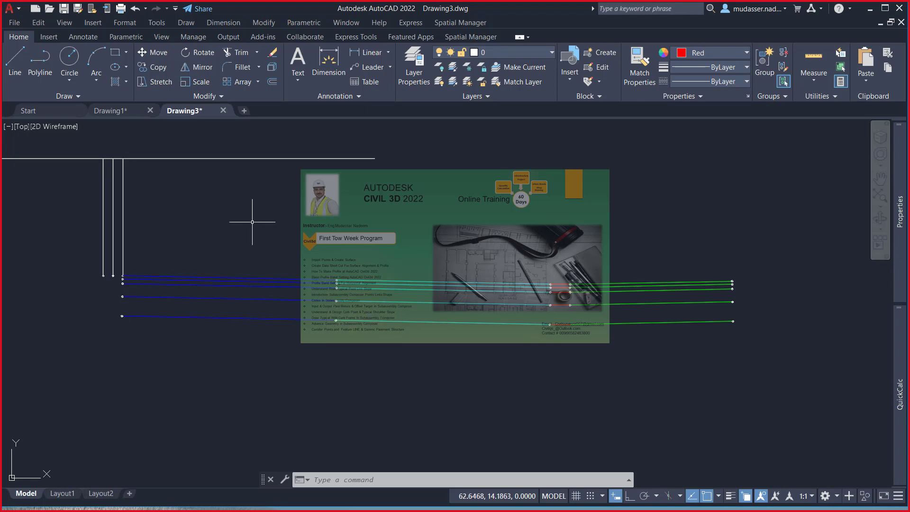
scroll(117, 284, up, 5)
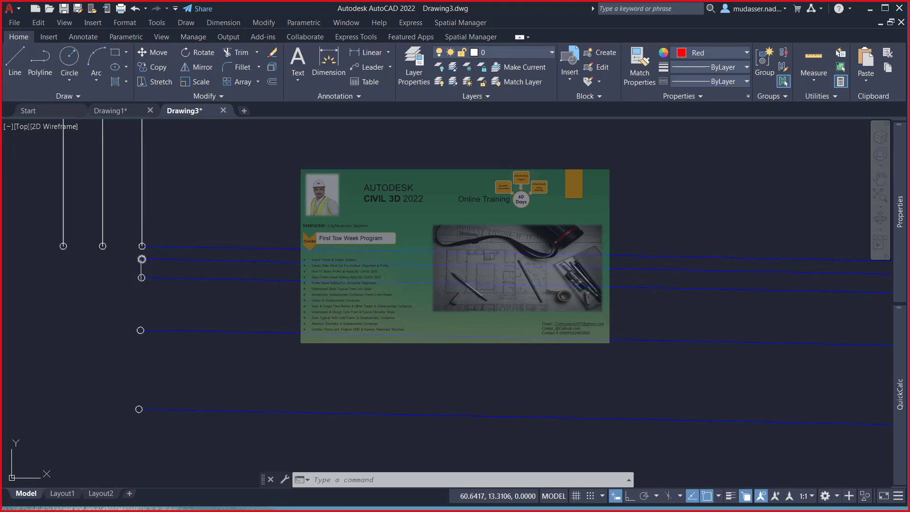
scroll(74, 339, down, 5)
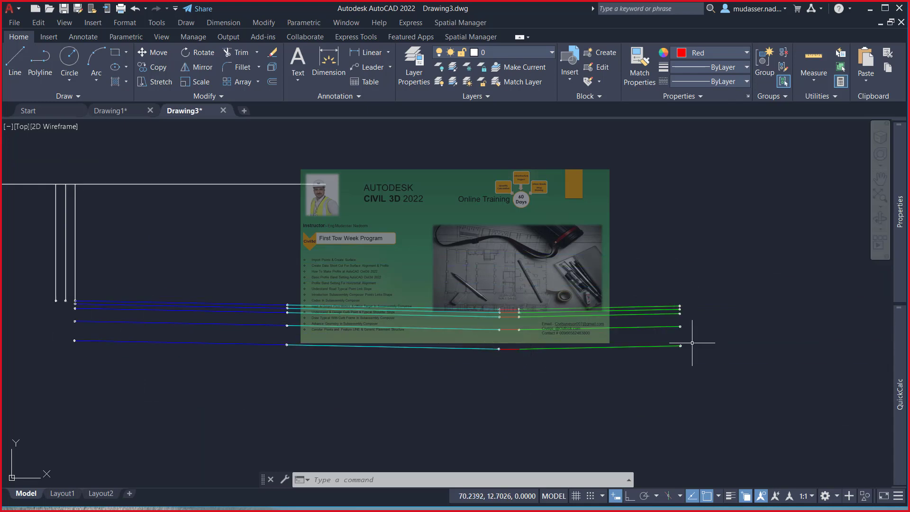
scroll(132, 297, up, 3)
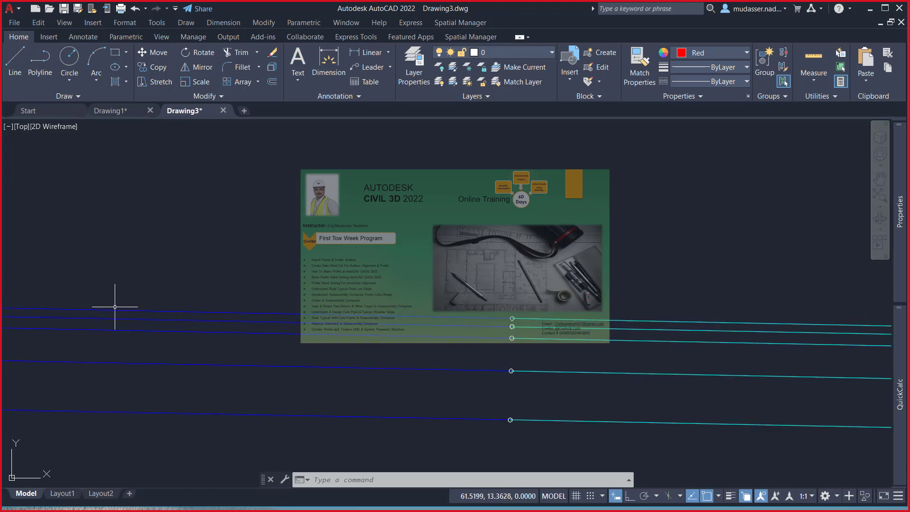
scroll(114, 327, down, 5)
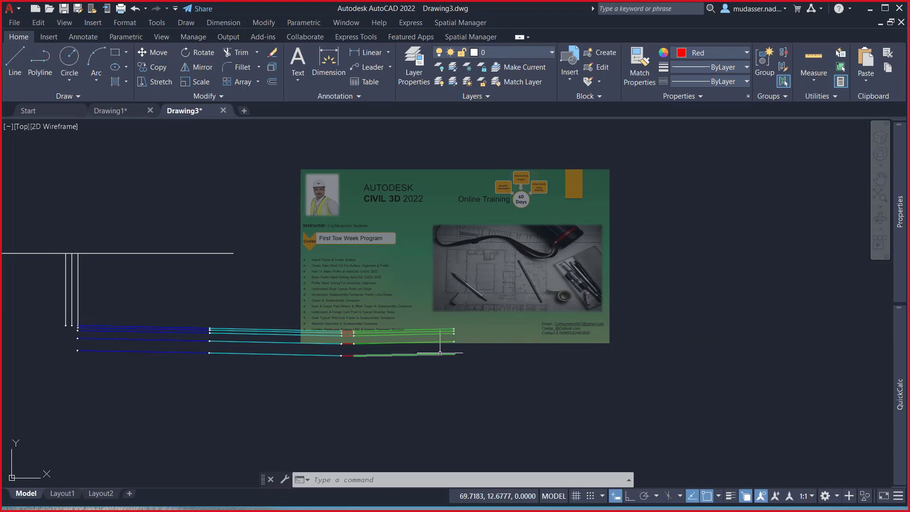
scroll(450, 334, up, 7)
scroll(512, 318, down, 4)
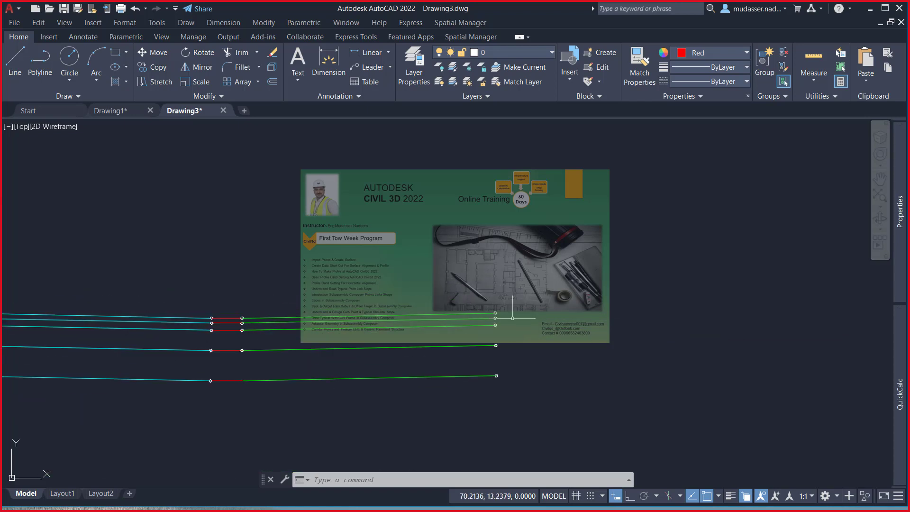
scroll(479, 316, up, 4)
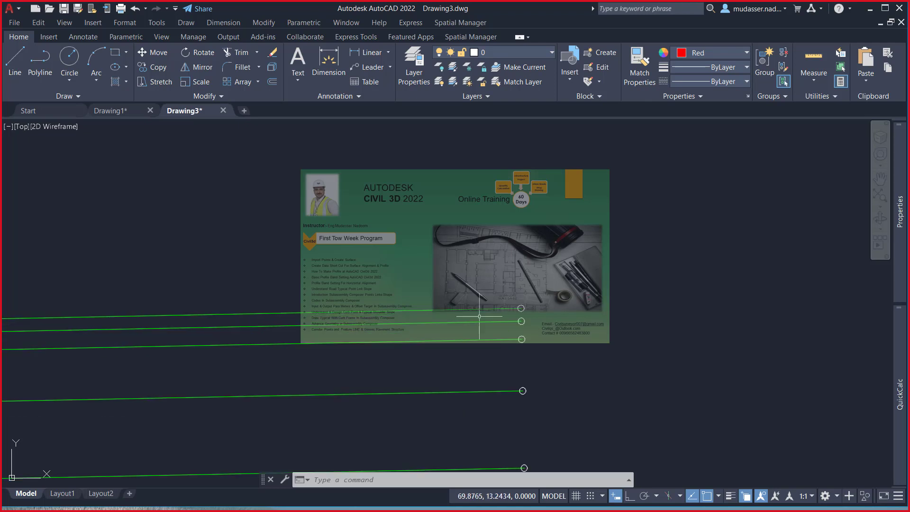
scroll(552, 315, down, 4)
scroll(537, 313, down, 3)
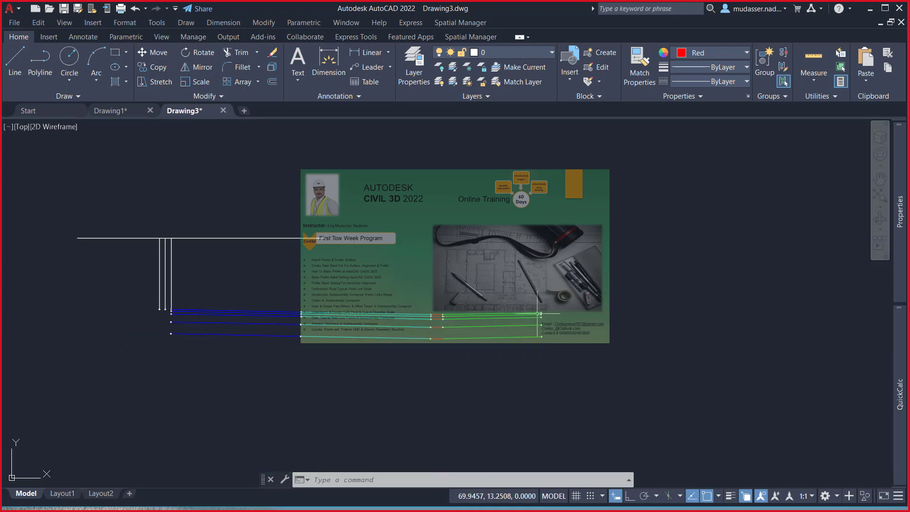
scroll(177, 307, up, 3)
scroll(150, 329, up, 3)
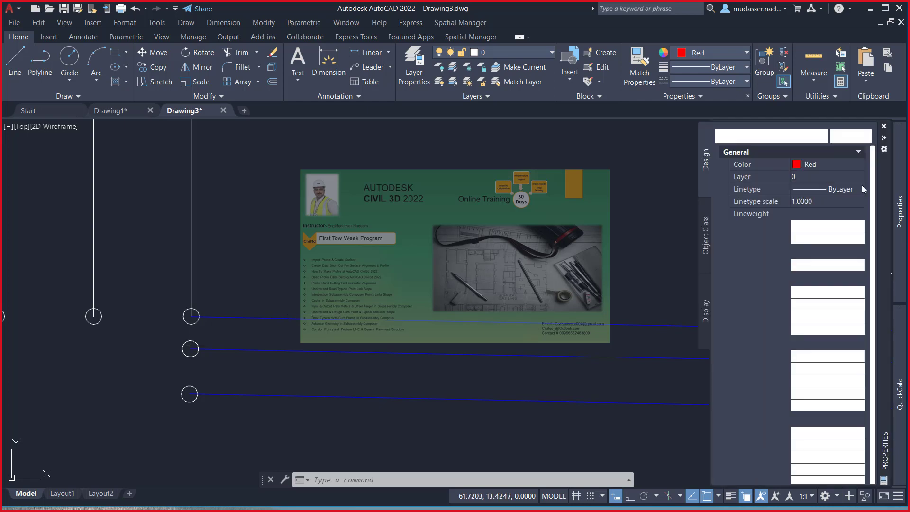
- Make Blue the current colour and draw a line joining the top two circle centres
click(842, 165)
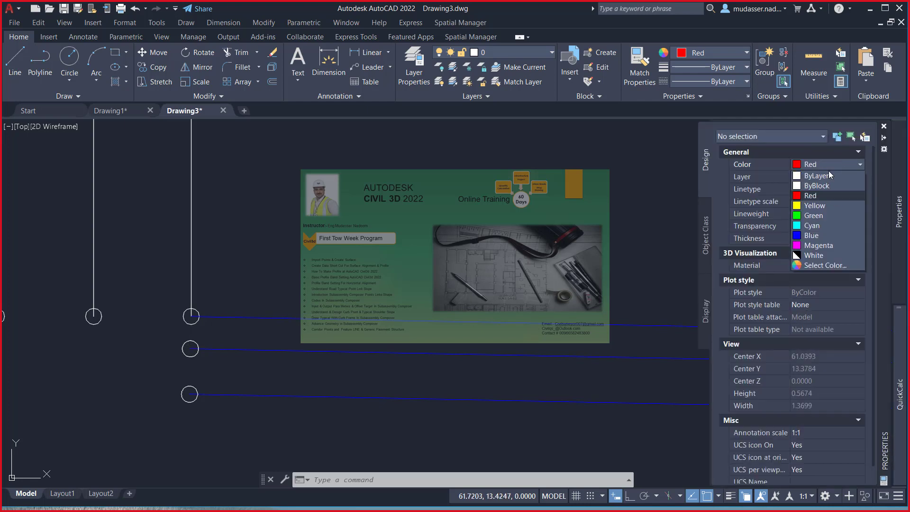
click(810, 235)
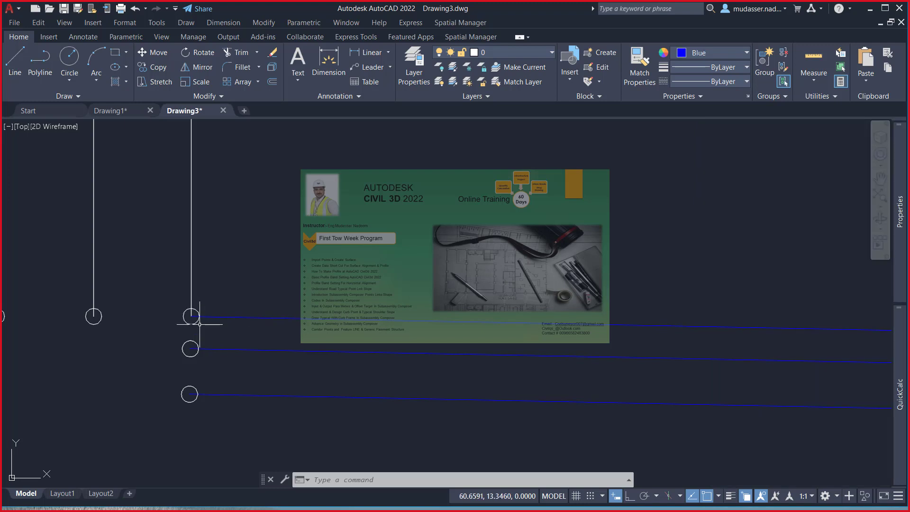
text(l)
key(Return)
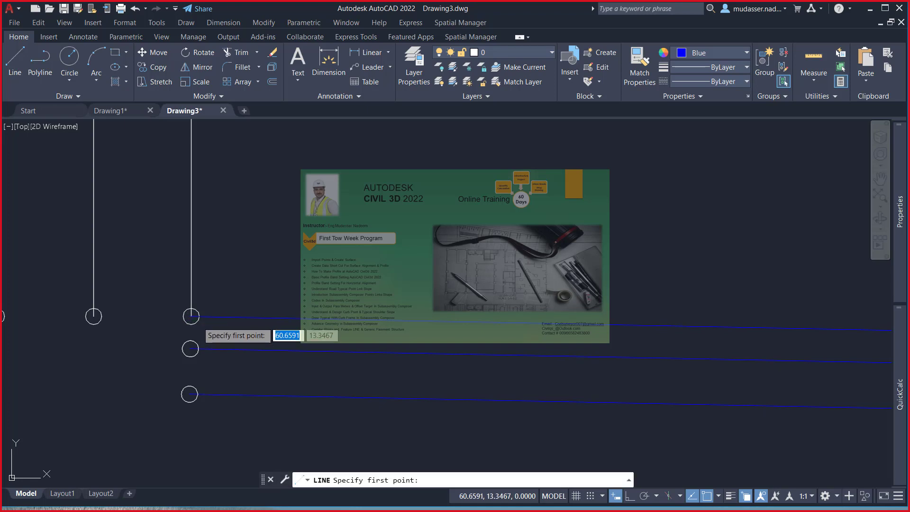
click(190, 316)
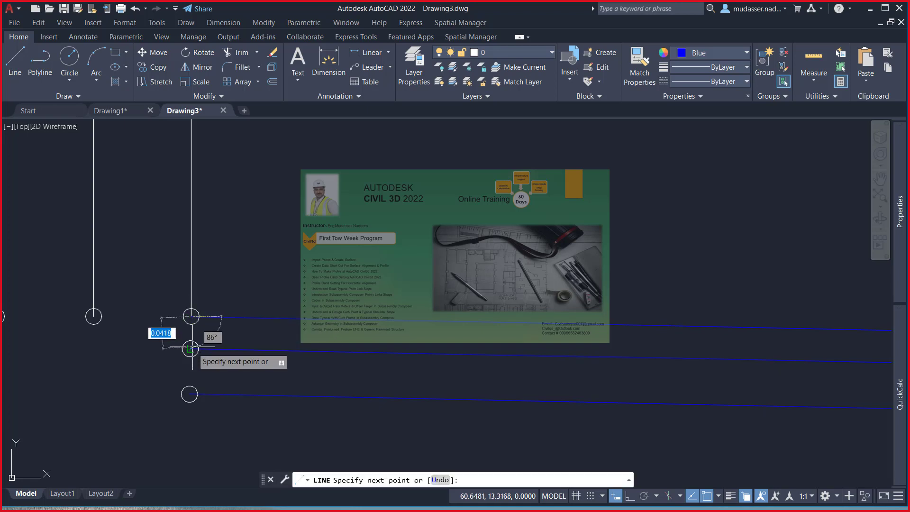
click(190, 348)
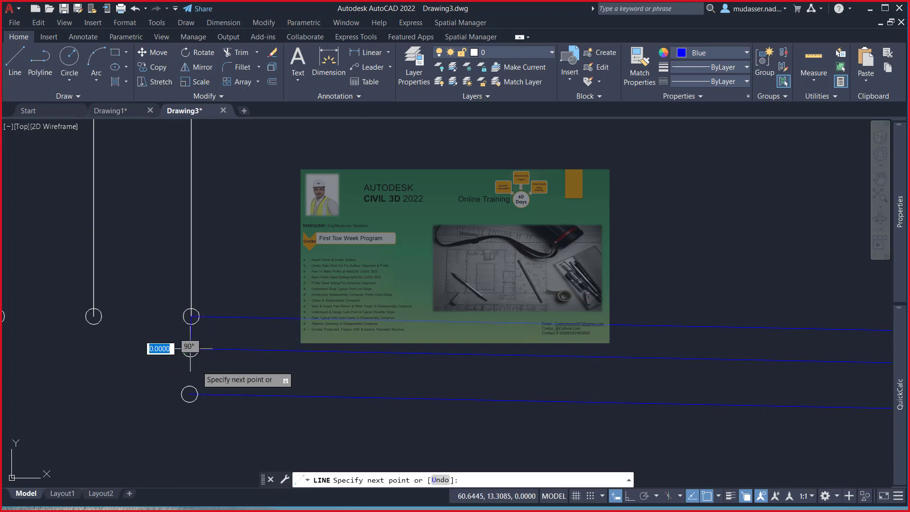
key(Return)
- Draw two more blue lines connecting the next circle centres down the vertical line
middle_drag(197, 366, 197, 330)
text(l)
key(Return)
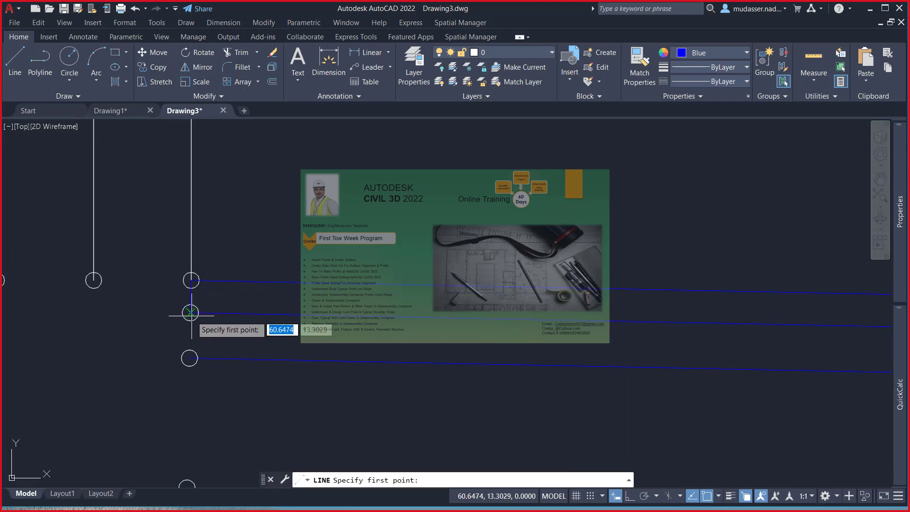
click(189, 312)
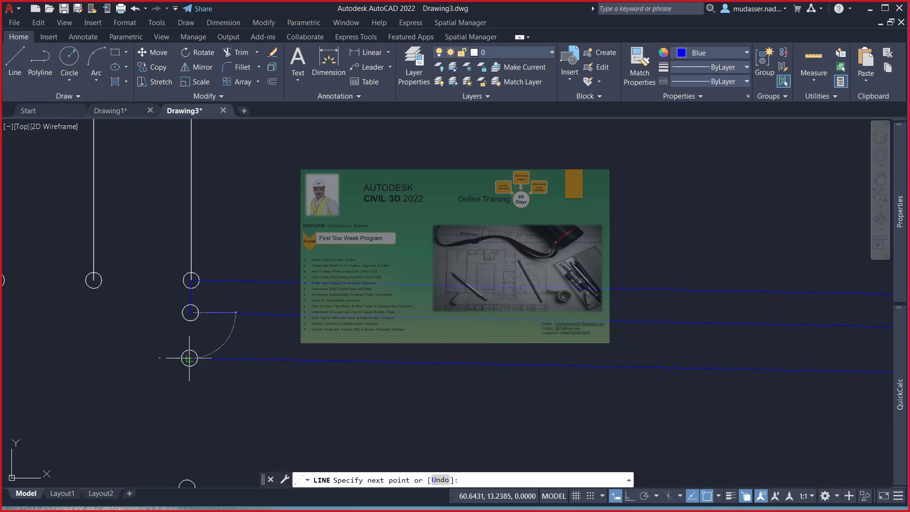
click(189, 358)
key(Return)
middle_drag(197, 376, 195, 279)
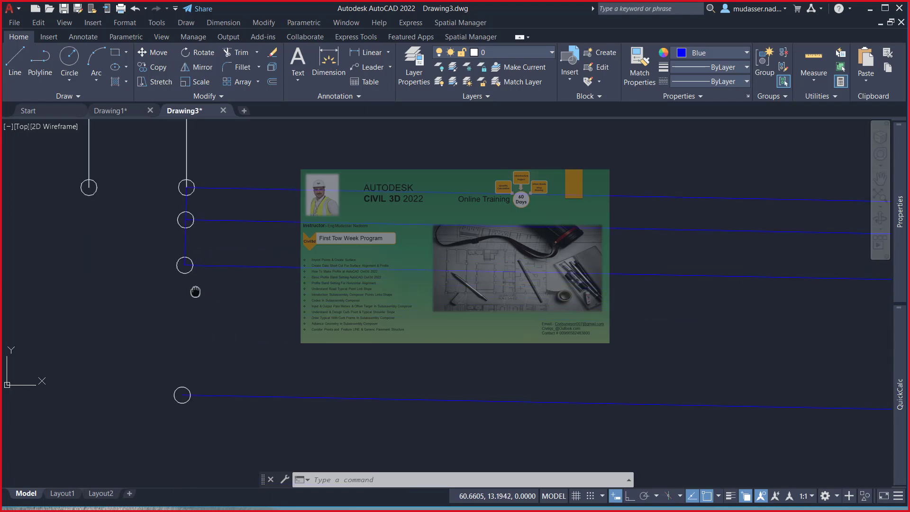
text(l)
key(Return)
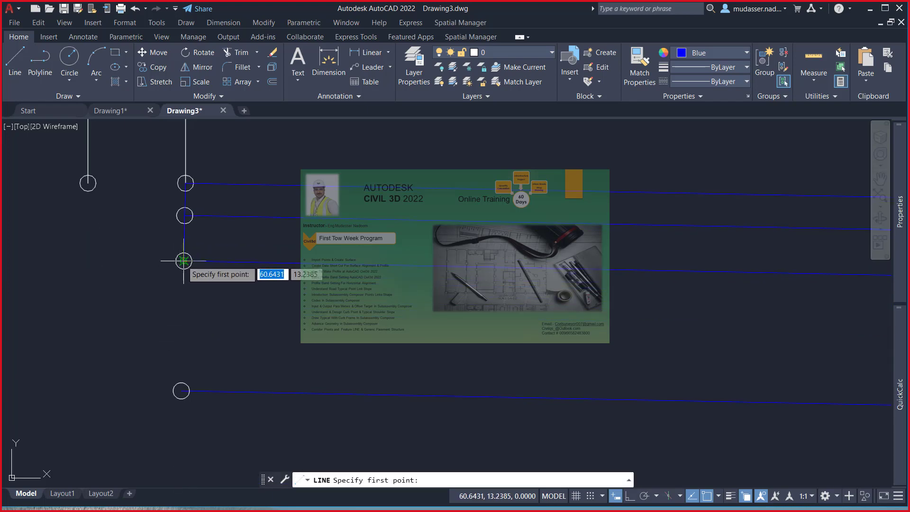
click(183, 261)
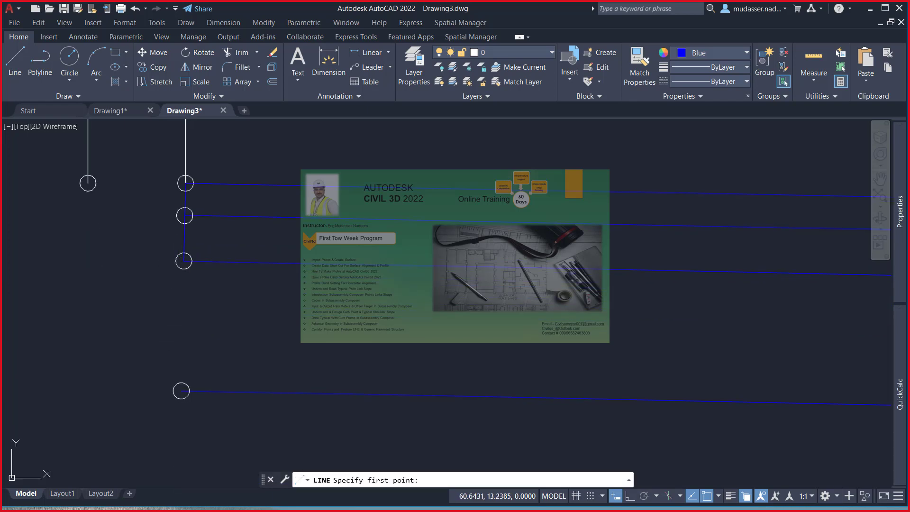
click(181, 390)
key(Return)
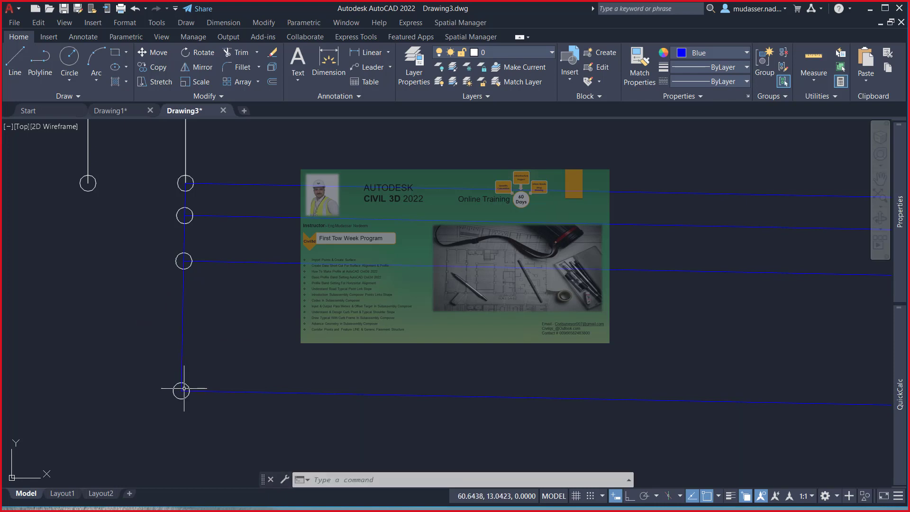
- Undo the last line, then start another line from the next circle centre and cancel it
scroll(98, 338, down, 2)
scroll(98, 339, down, 2)
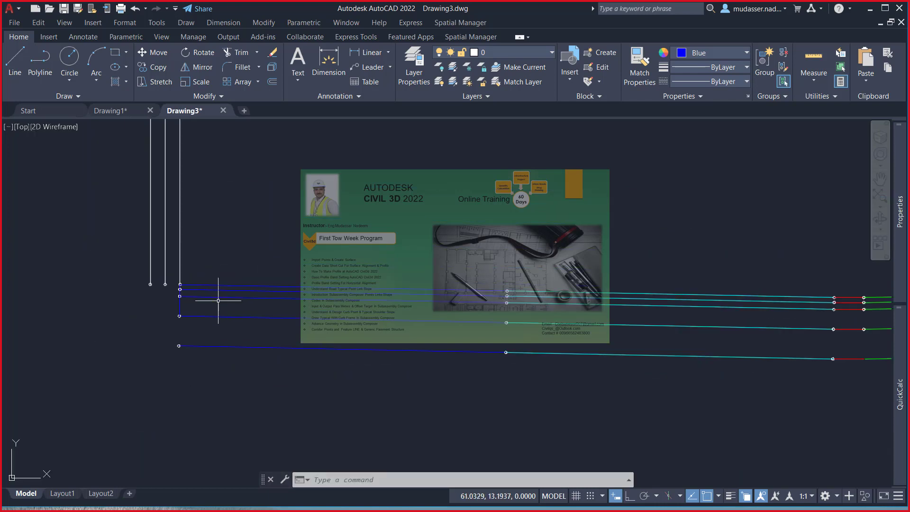
key(ctrl+z)
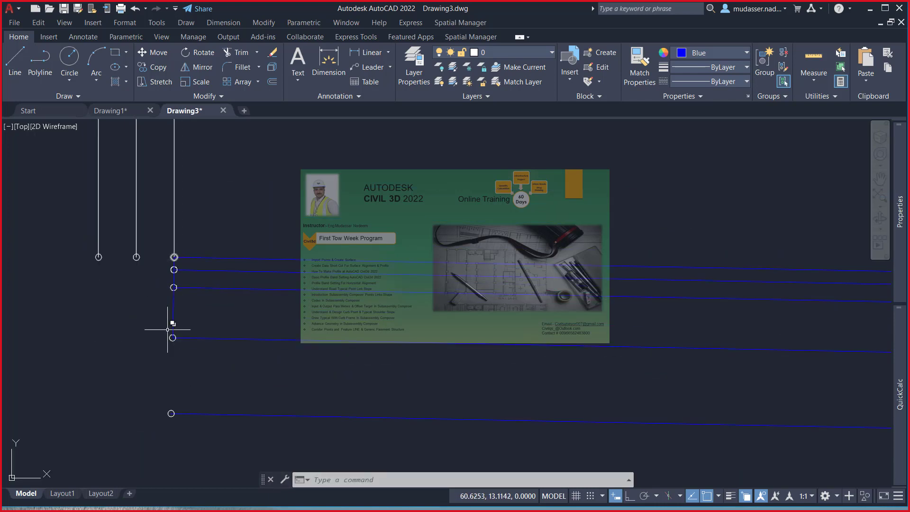
text(l)
key(Return)
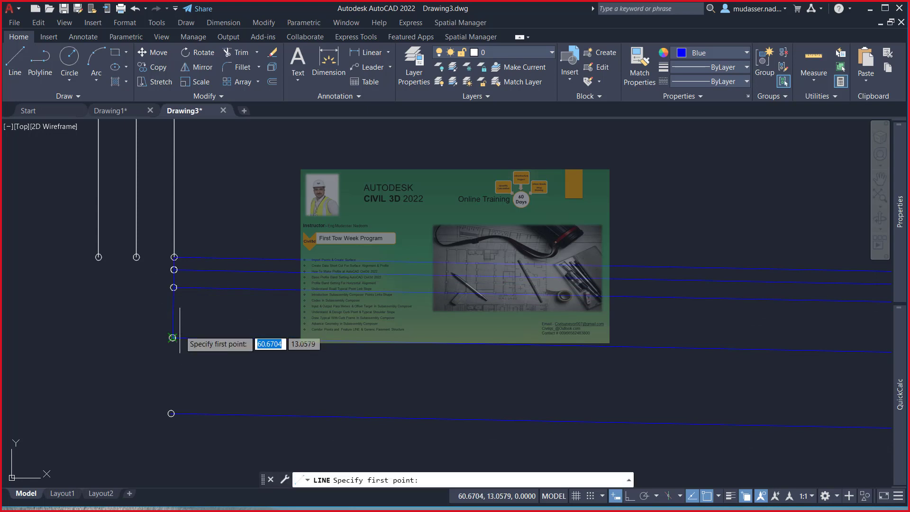
click(170, 340)
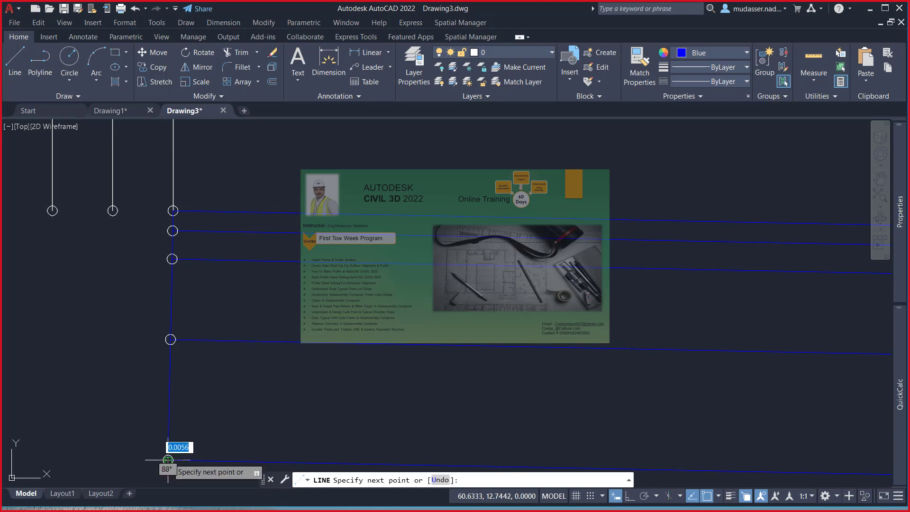
key(Escape)
scroll(150, 269, down, 2)
scroll(150, 269, down, 2)
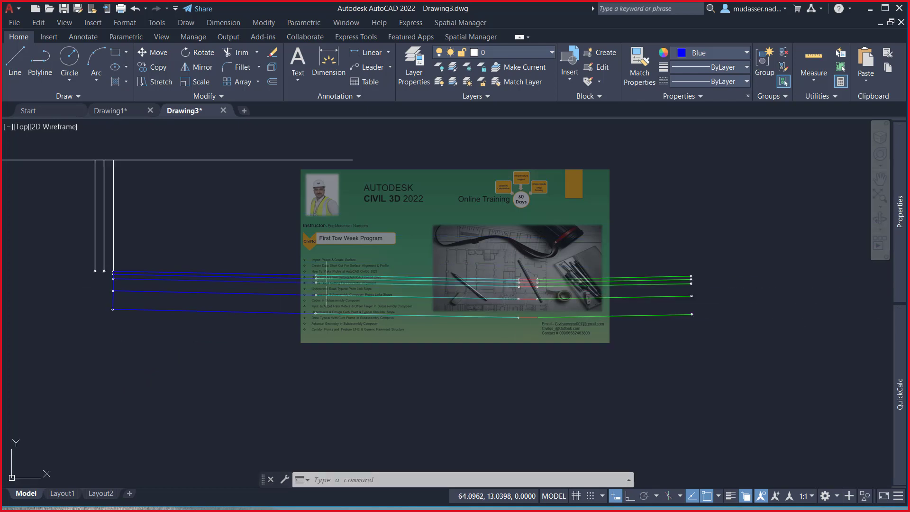
scroll(327, 277, up, 2)
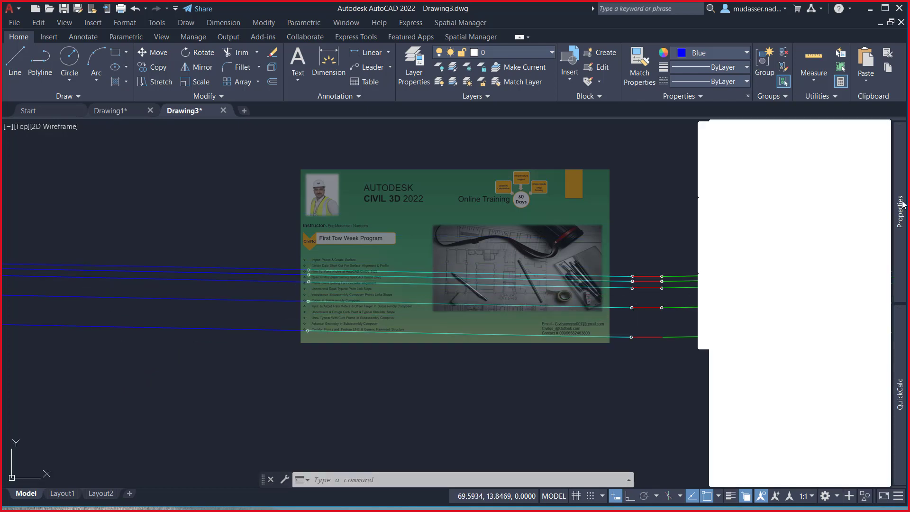
click(843, 166)
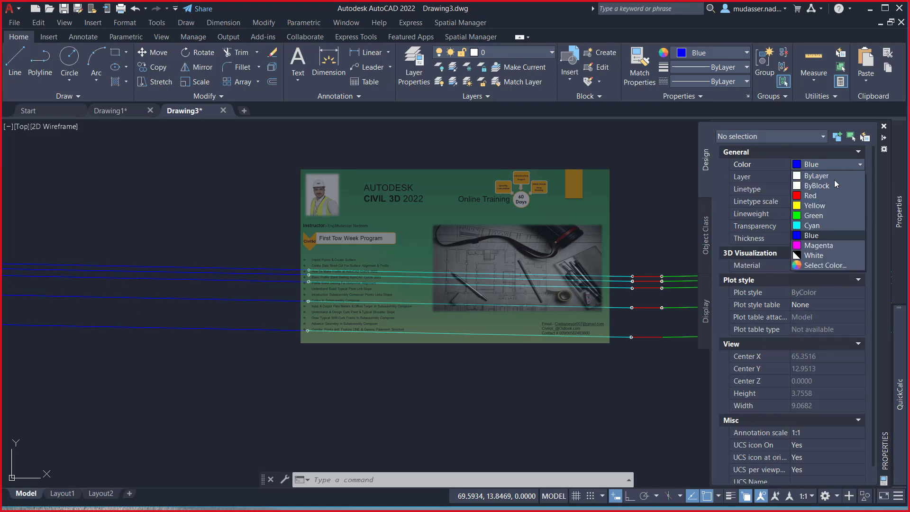
- Switch the colour to Cyan and draw a short vertical segment between the top two line ends
click(810, 226)
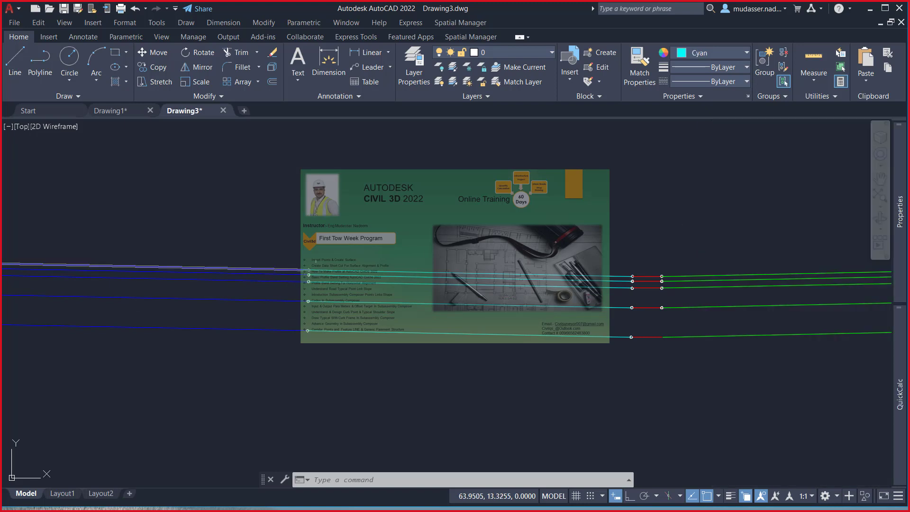
scroll(310, 270, up, 3)
text(l)
key(Return)
scroll(303, 271, up, 1)
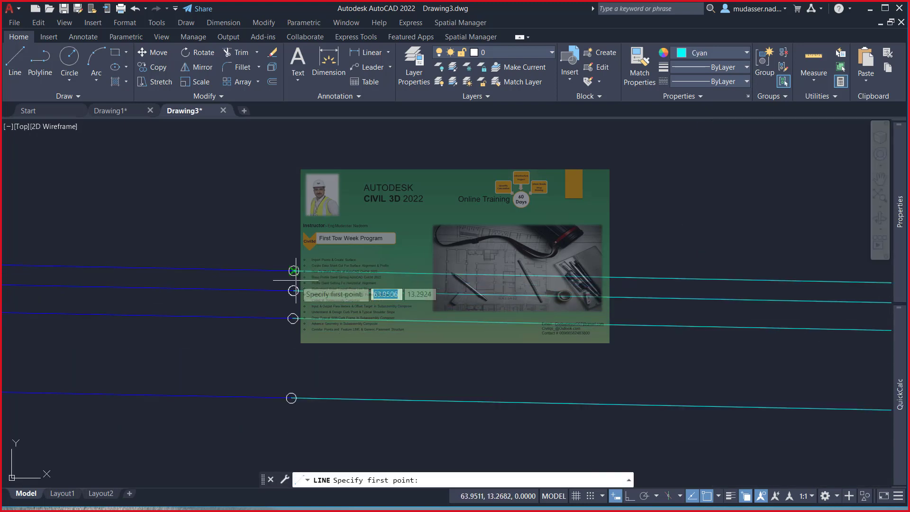
click(293, 271)
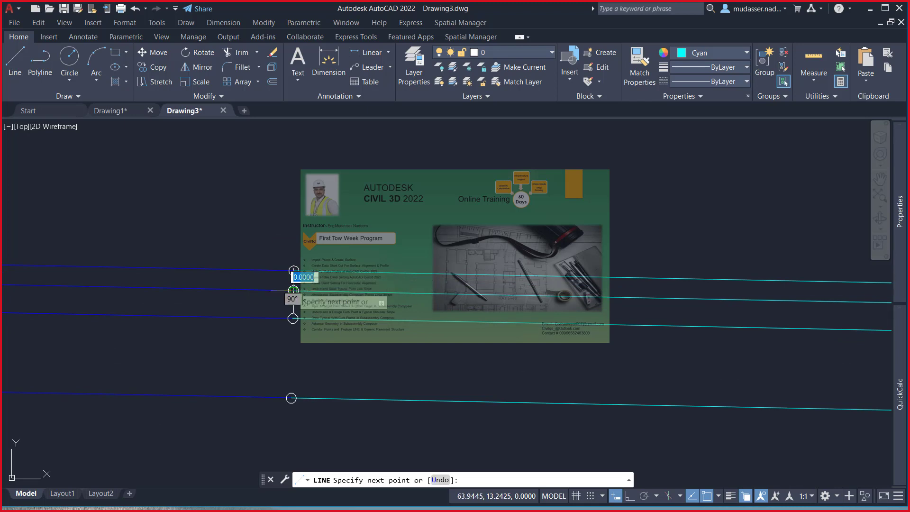
click(293, 289)
key(Escape)
- Draw a cyan vertical line from the middle line's end down to the bottom line
scroll(292, 276, up, 3)
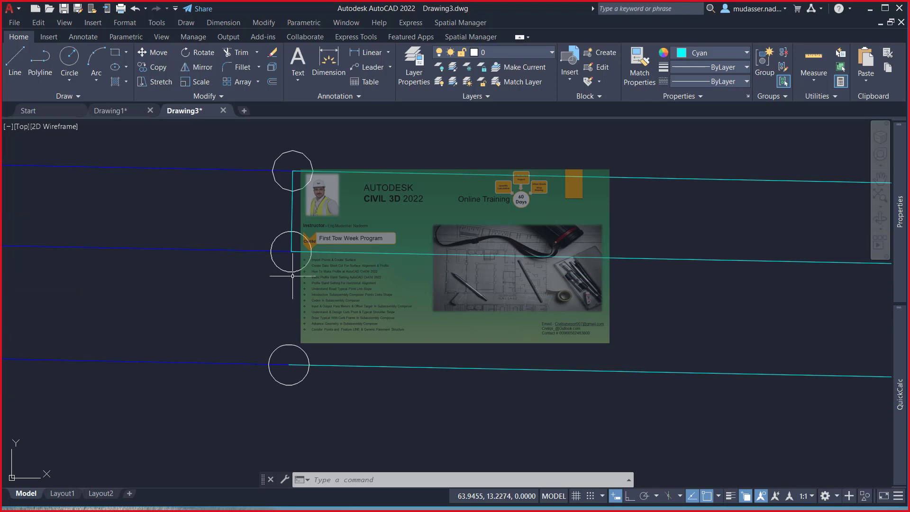
key(space)
click(291, 252)
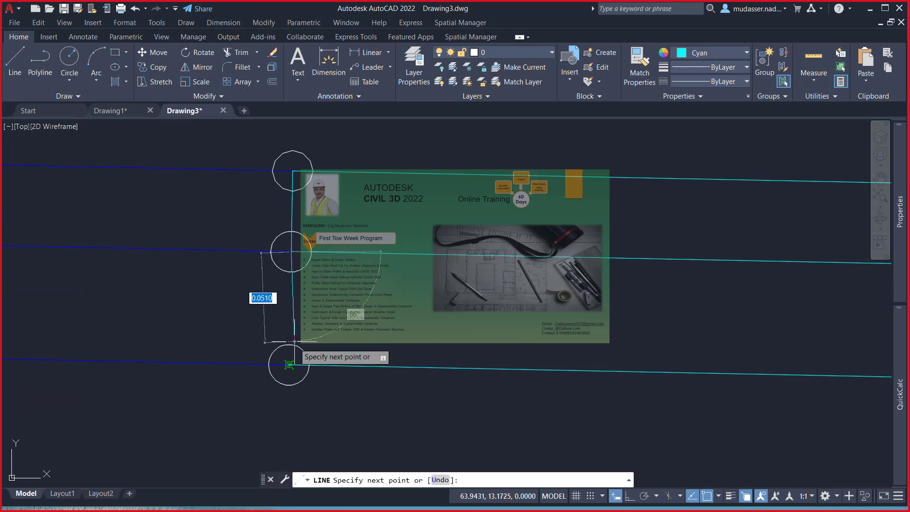
click(289, 364)
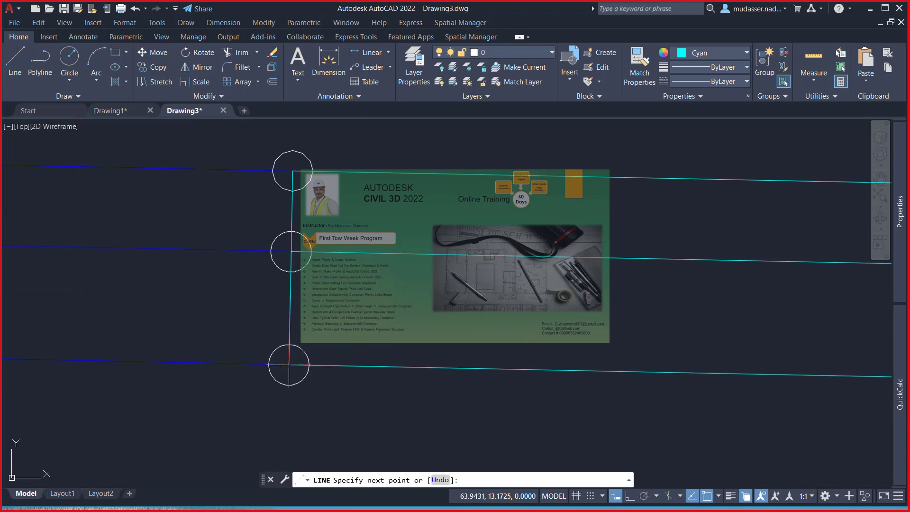
scroll(290, 426, up, 3)
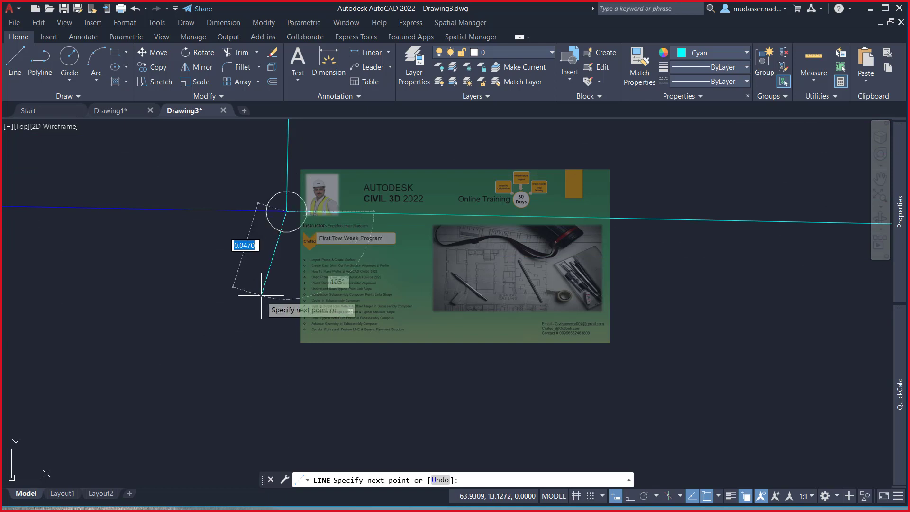
scroll(261, 295, down, 3)
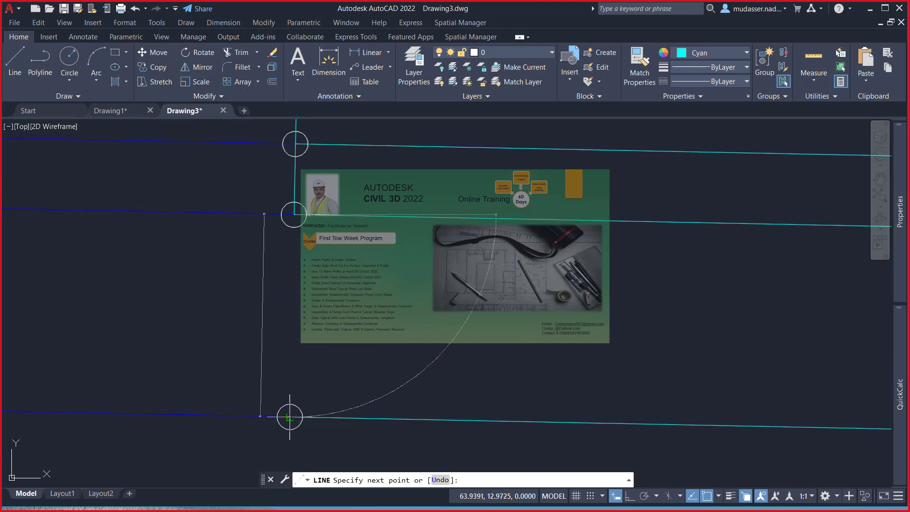
click(289, 417)
key(Return)
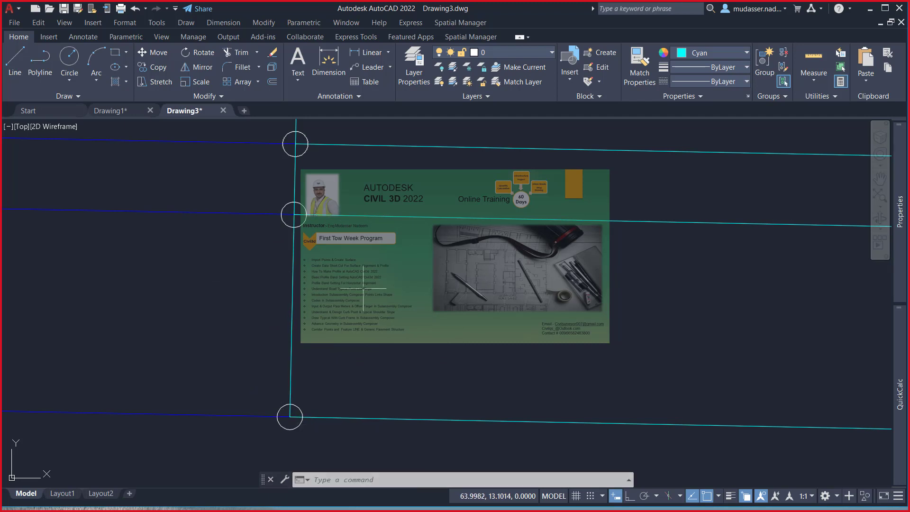
scroll(377, 232, down, 3)
scroll(381, 220, down, 2)
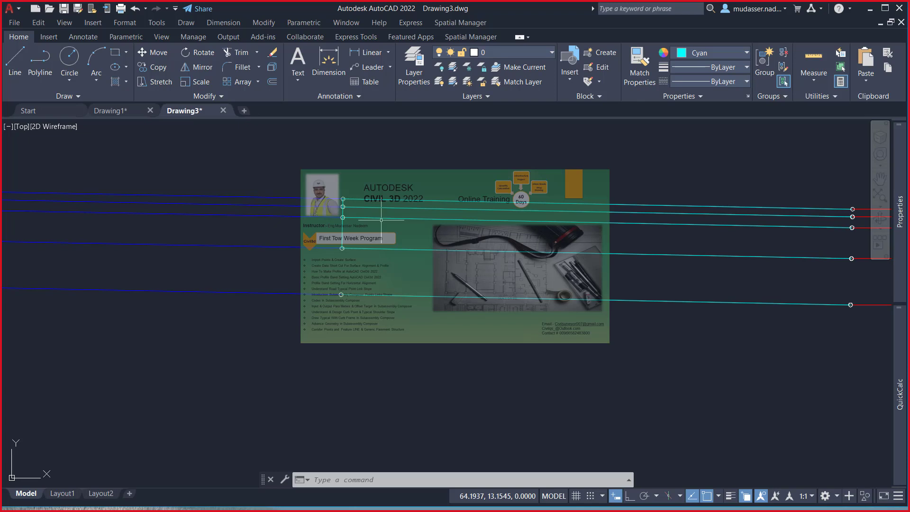
- Draw another vertical line between the upper and bottom line ends, then undo and redo it
text(l)
key(Return)
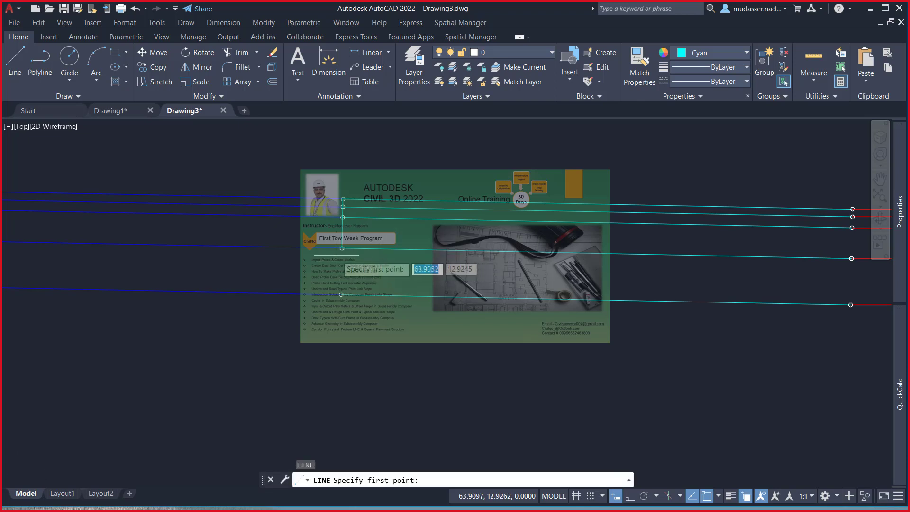
scroll(338, 254, up, 4)
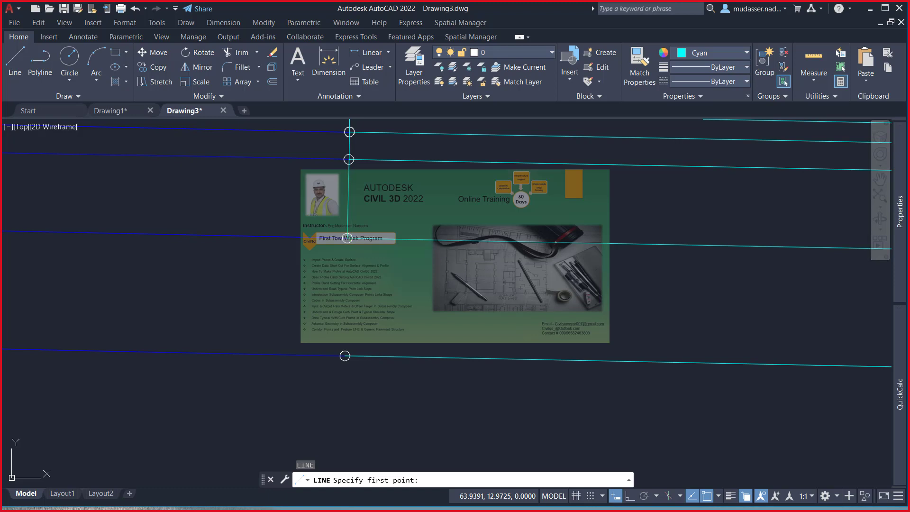
click(347, 238)
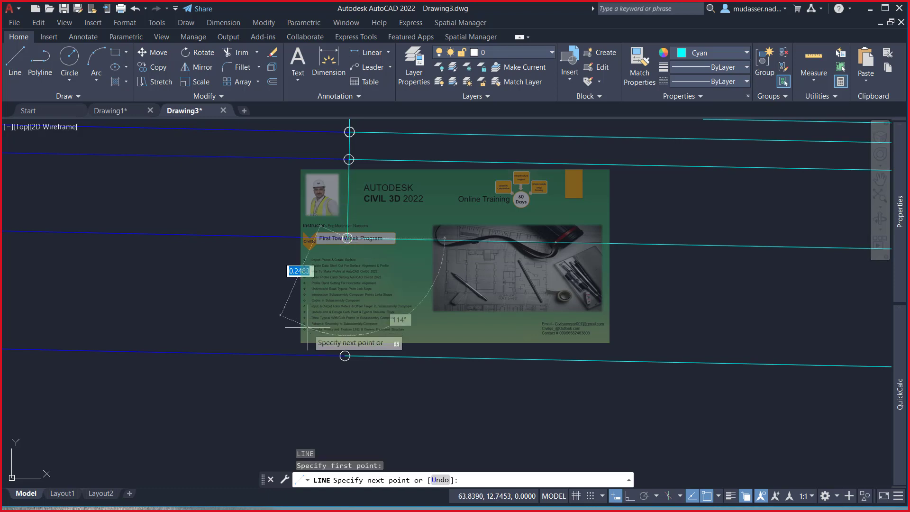
click(345, 355)
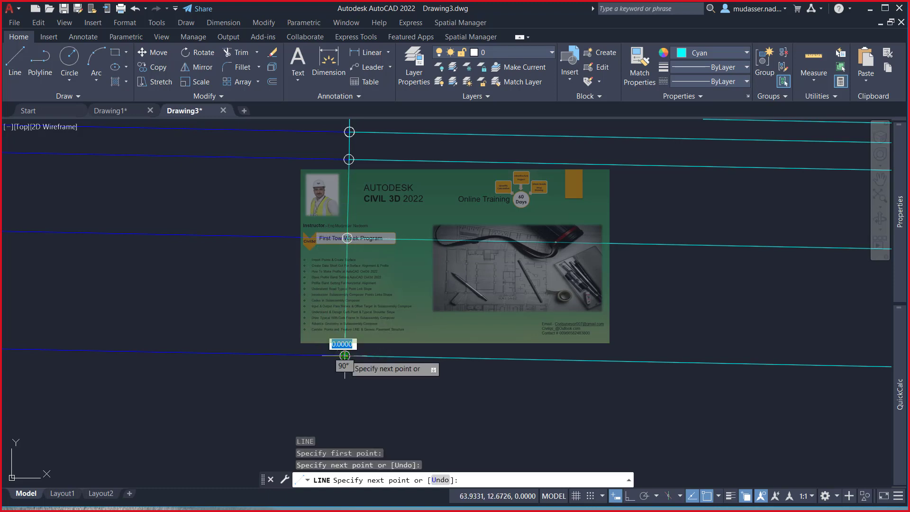
key(Return)
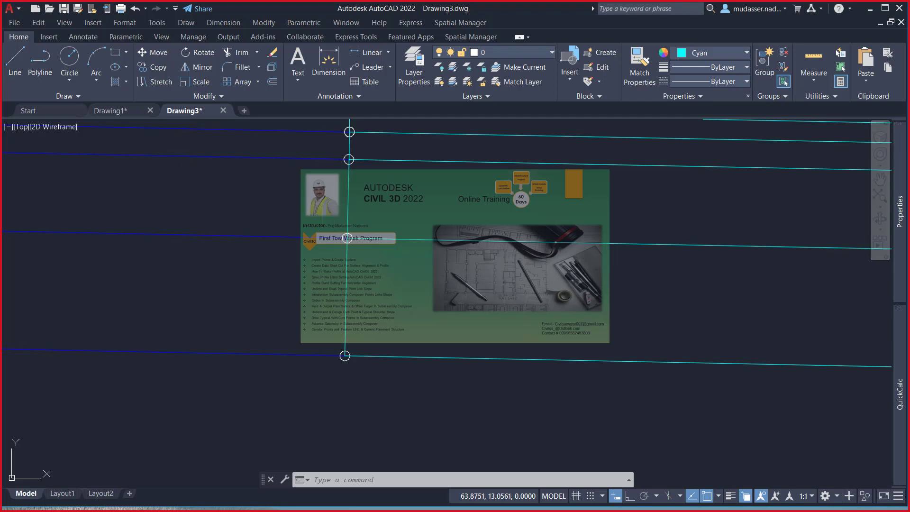
key(ctrl+z)
key(ctrl+y)
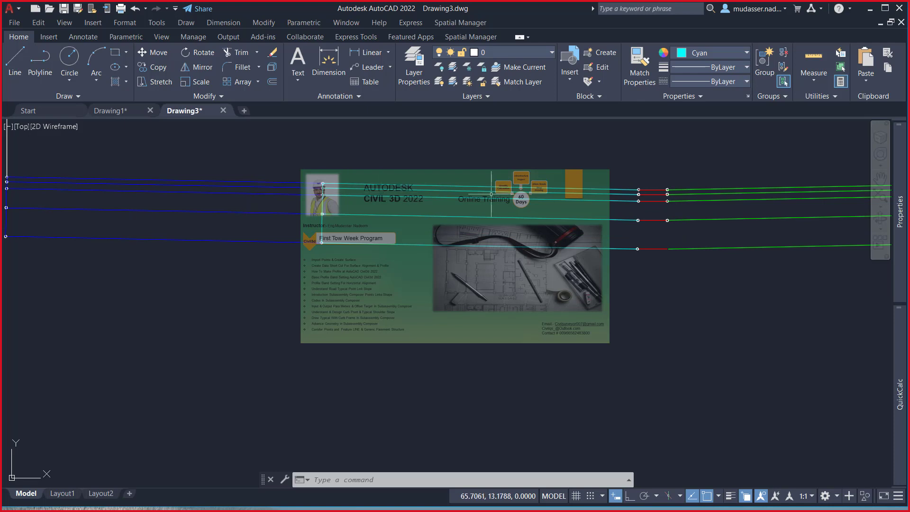
key(ctrl+z)
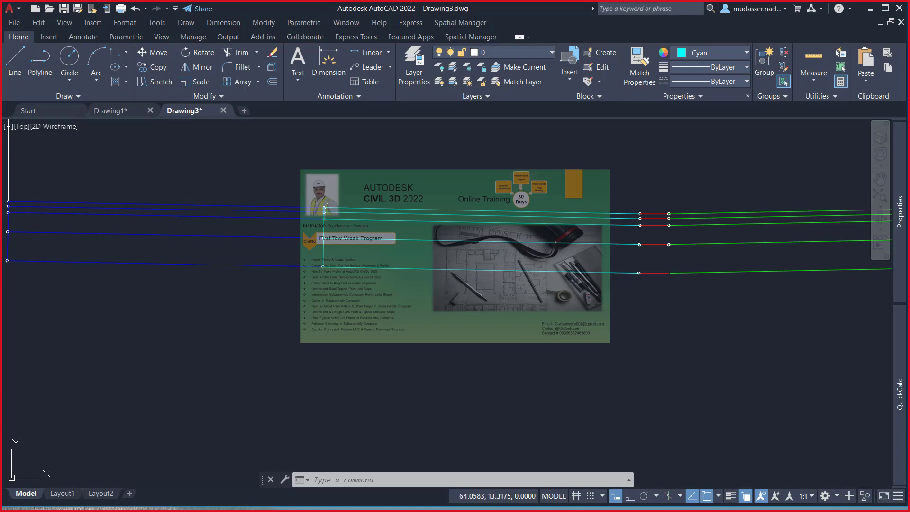
scroll(322, 186, down, 5)
middle_drag(322, 185, 301, 226)
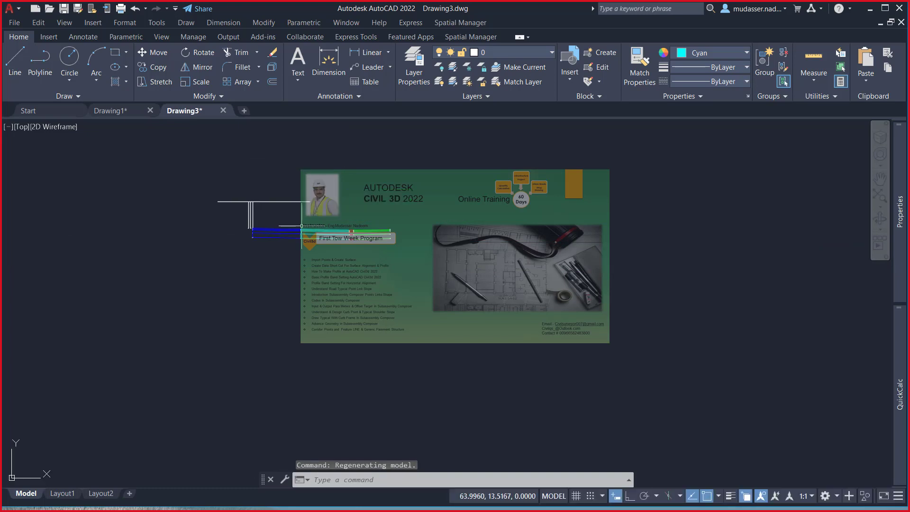
scroll(301, 226, up, 1)
scroll(298, 229, up, 2)
scroll(295, 230, up, 2)
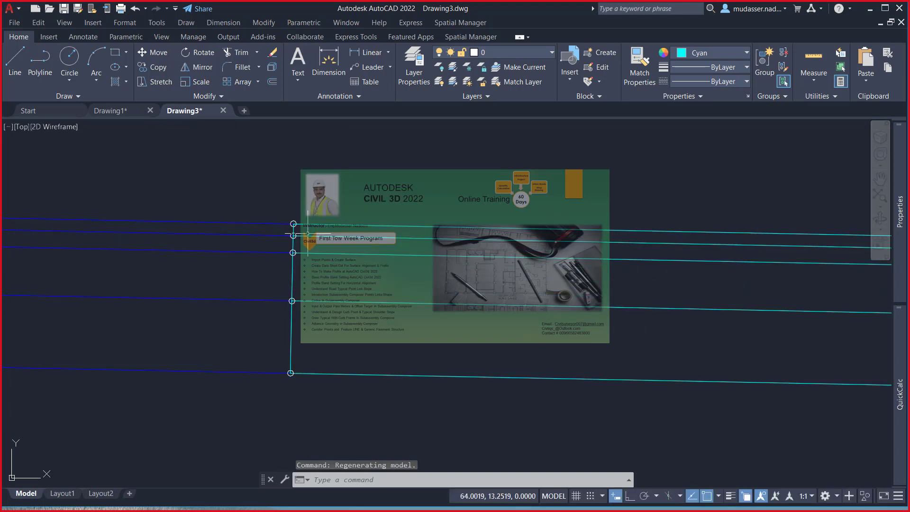
scroll(293, 232, up, 2)
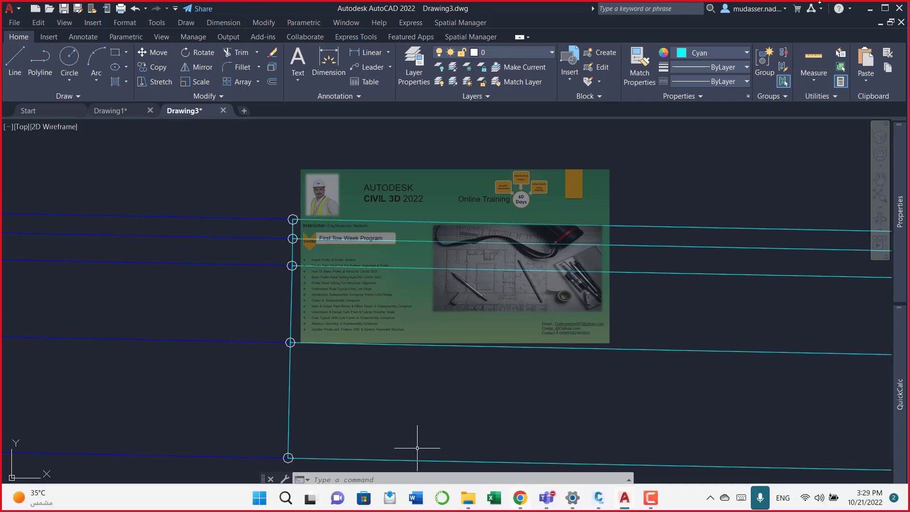
- Minimize AutoCAD, open the YouTube channel in a new Chrome tab, and go to its playlists
click(884, 8)
click(680, 200)
mouse_move(519, 497)
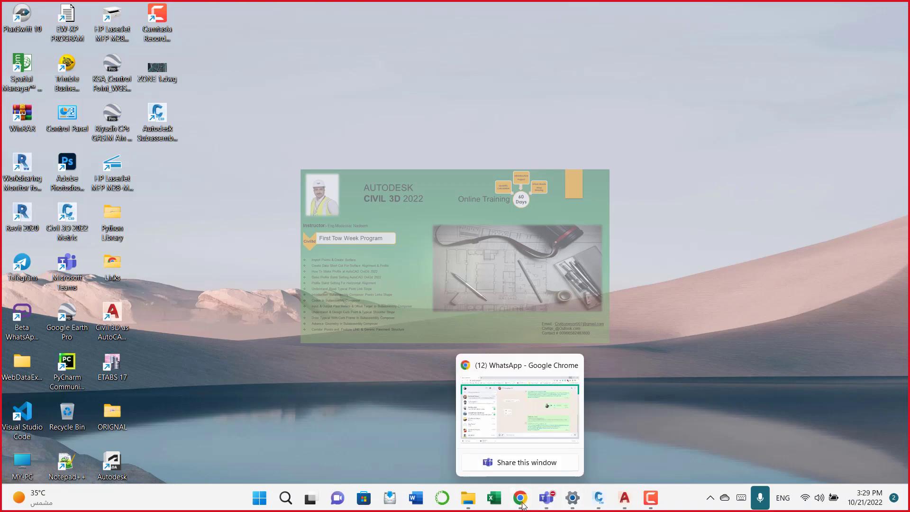
click(519, 498)
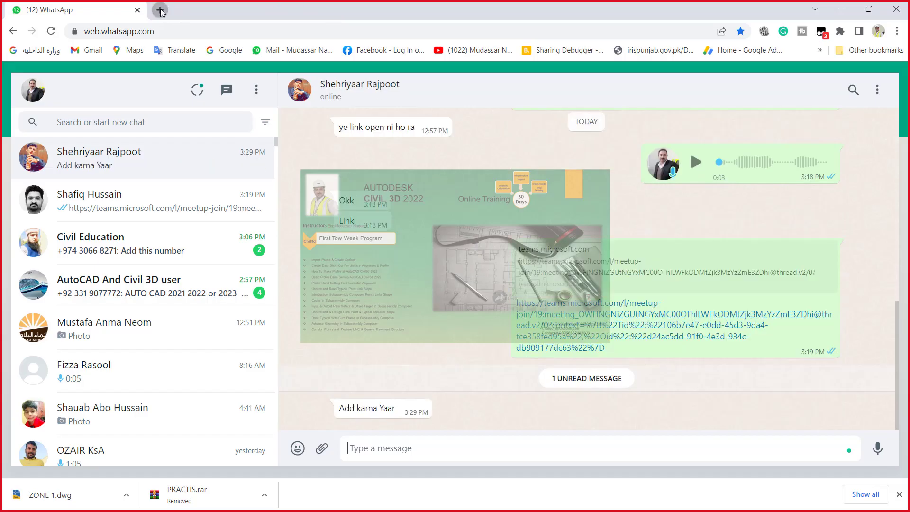
click(160, 10)
click(421, 232)
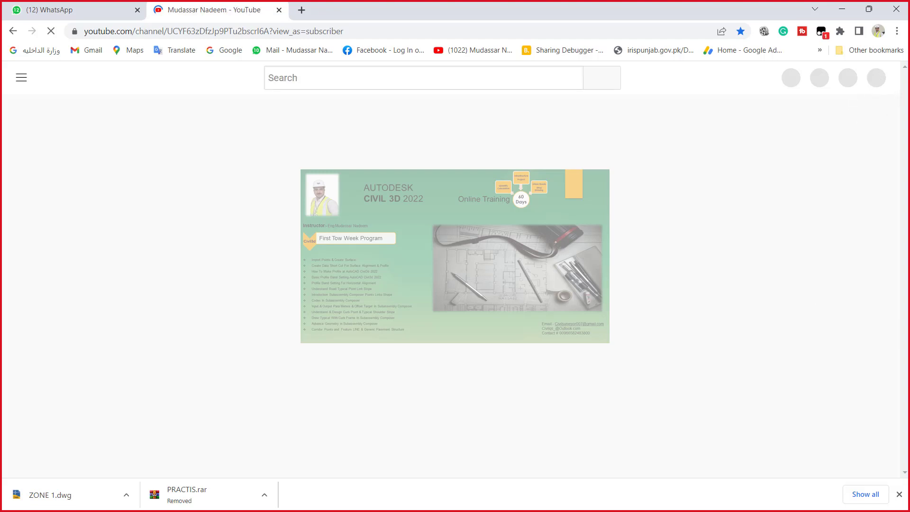
click(898, 494)
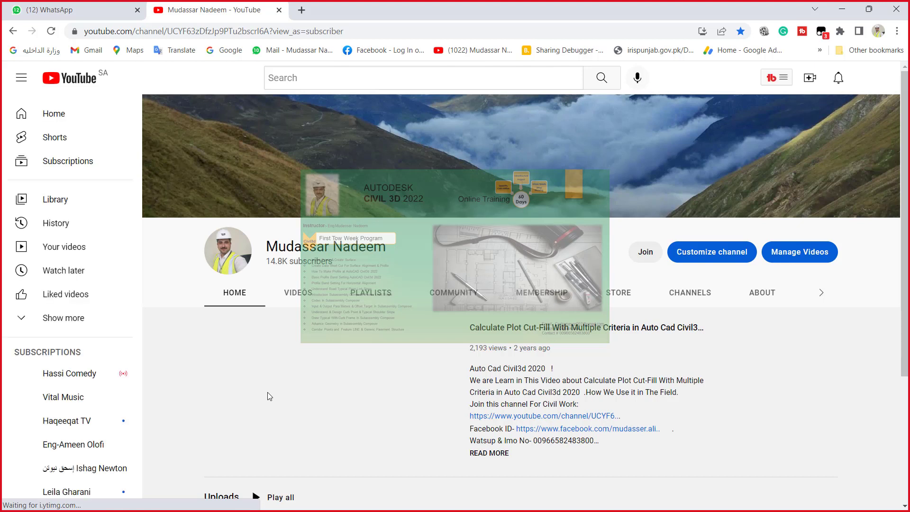
click(221, 453)
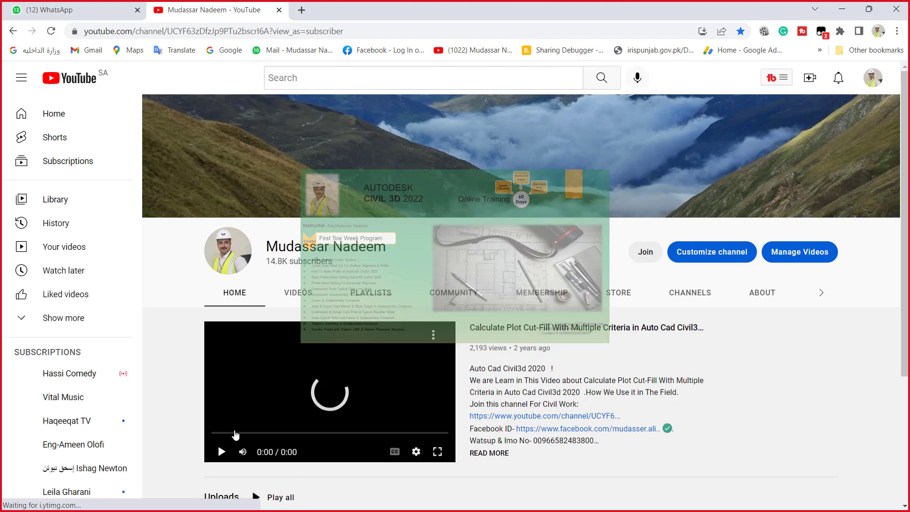
click(370, 293)
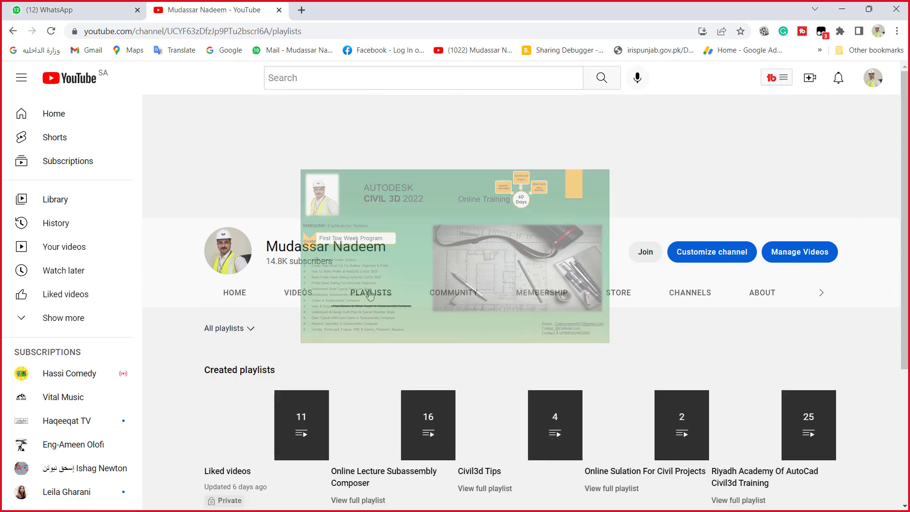
- Filter to Created playlists and open the Earth Work Program playlist
scroll(370, 294, down, 2)
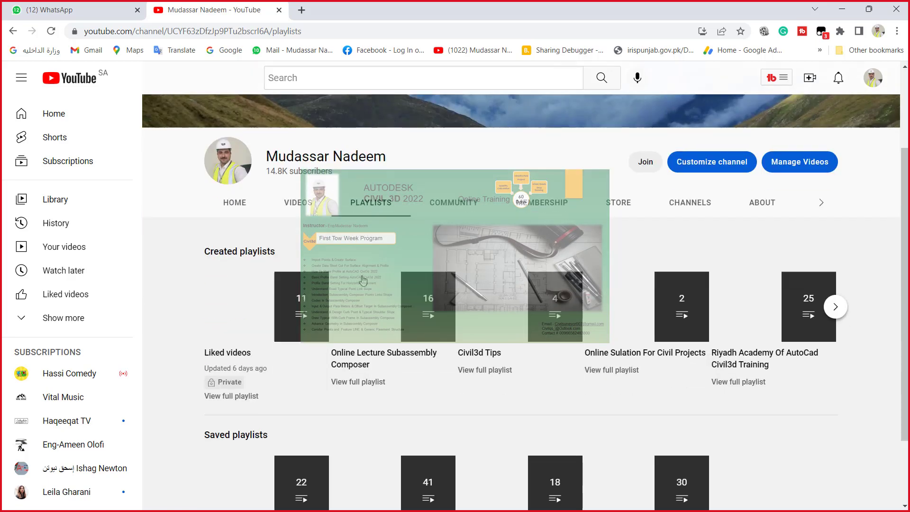
scroll(363, 280, down, 2)
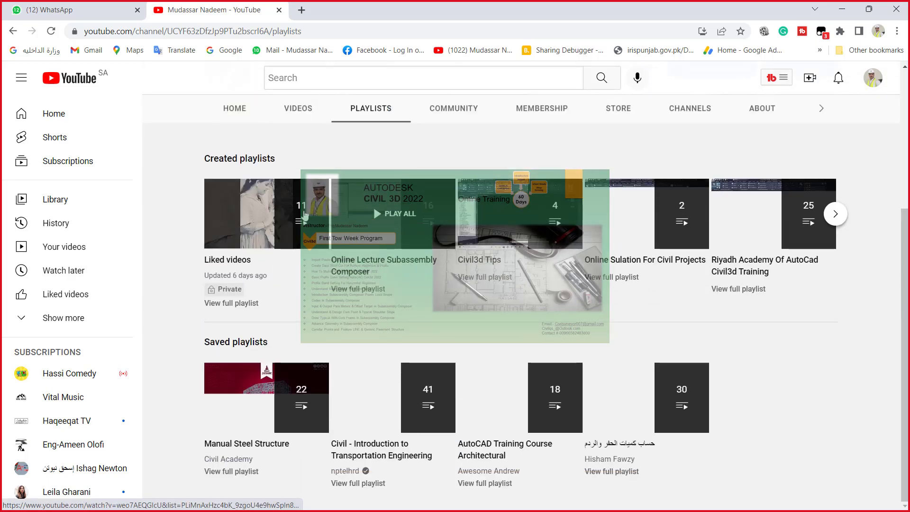
scroll(292, 210, up, 1)
click(244, 177)
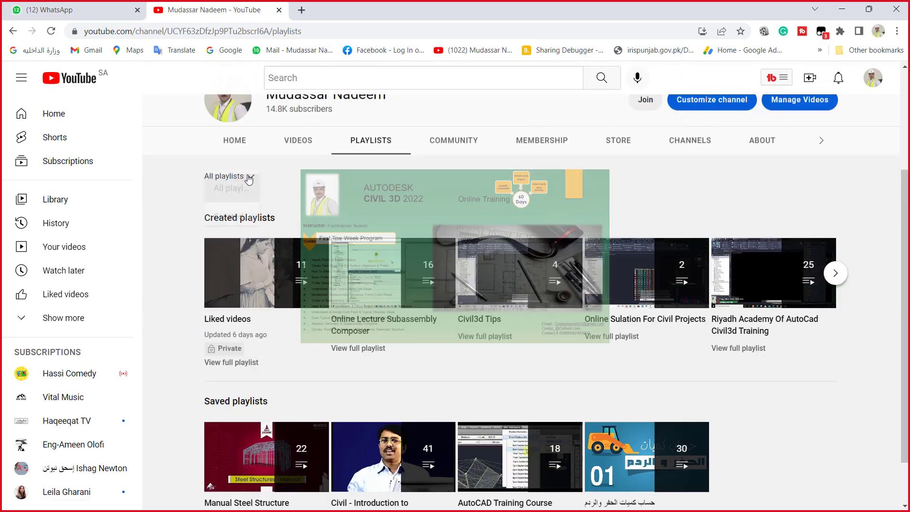
click(240, 221)
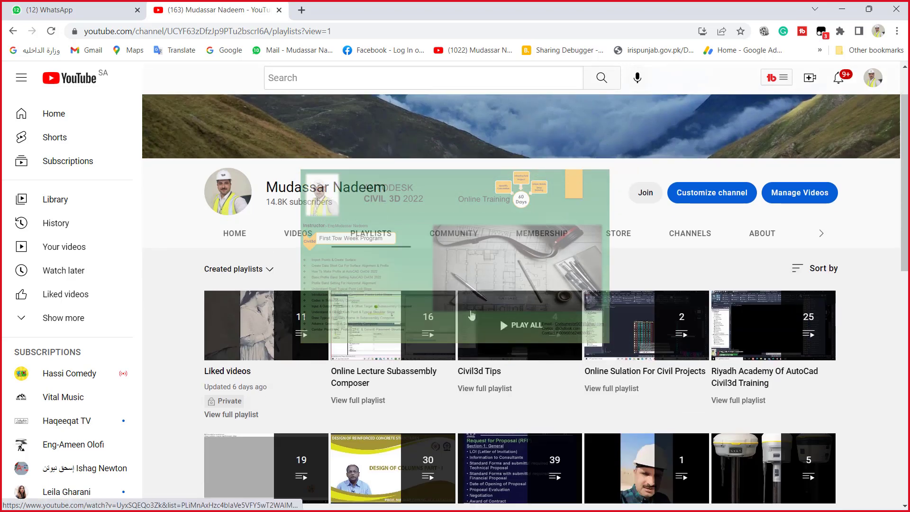
scroll(471, 316, down, 3)
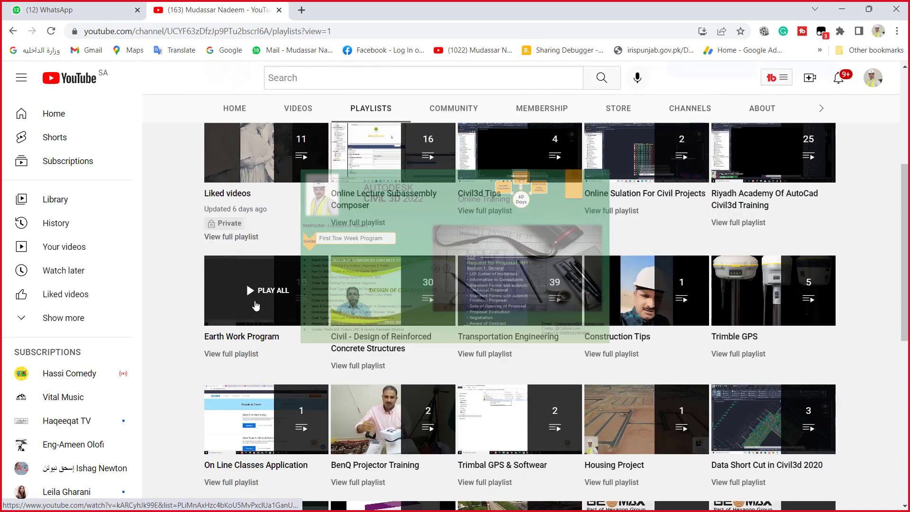
click(256, 306)
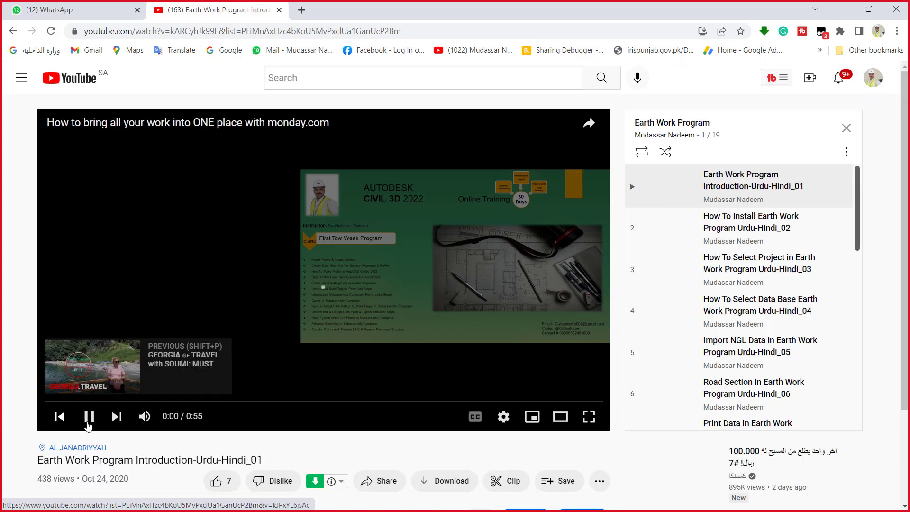
- Copy the Earth Work Program video's URL from the address bar, pause the video, and close the tab
click(87, 424)
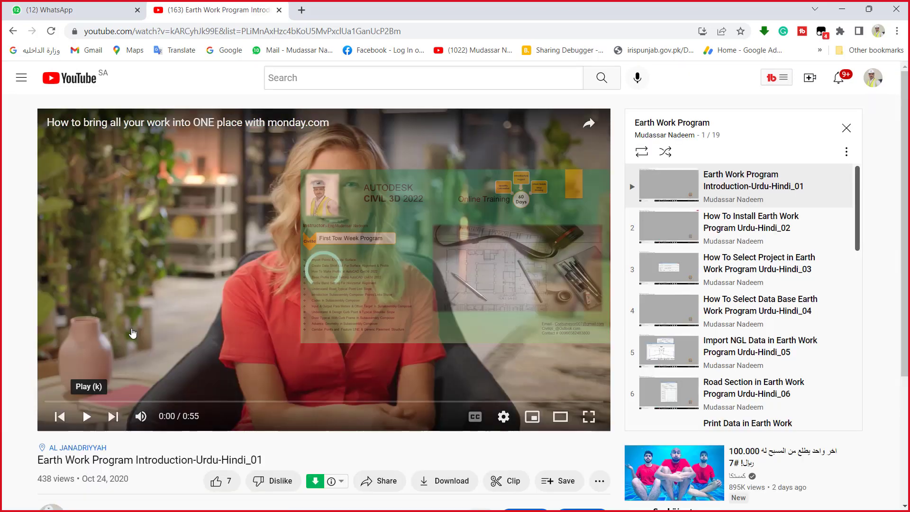
click(175, 32)
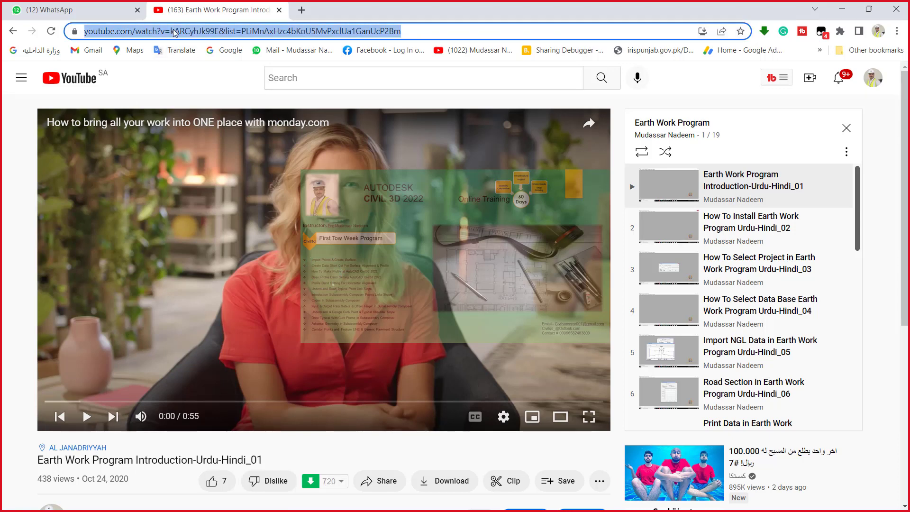
right_click(175, 32)
click(198, 116)
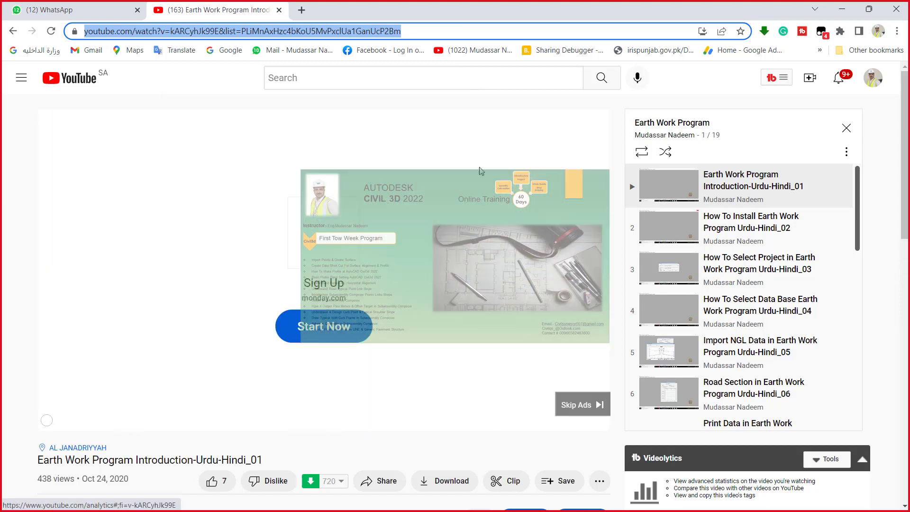
click(571, 404)
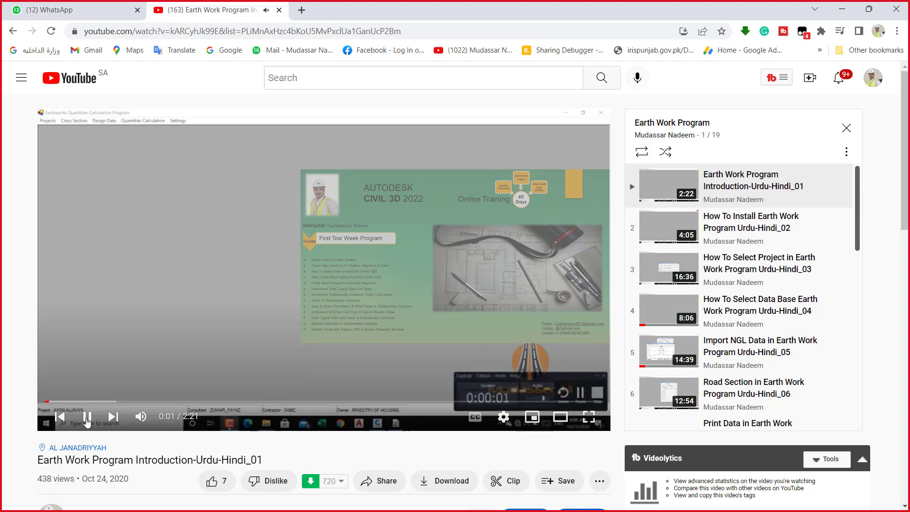
click(87, 417)
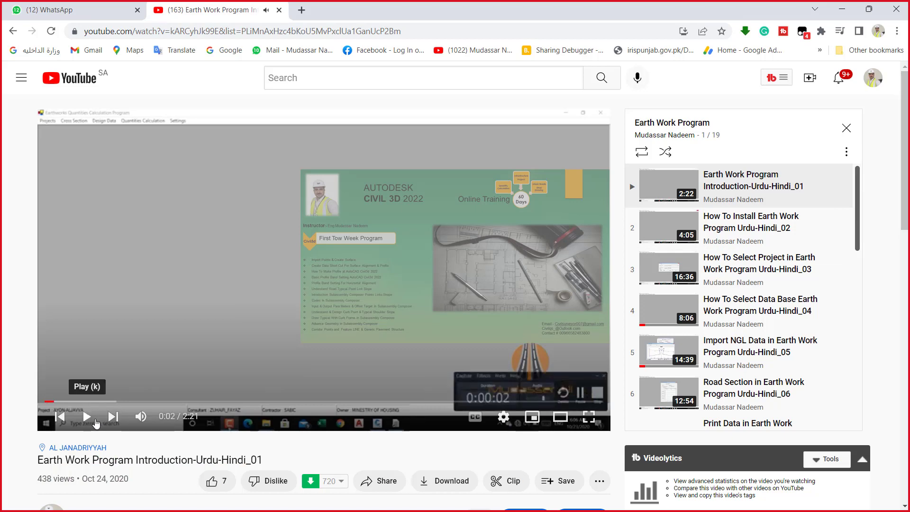
click(278, 11)
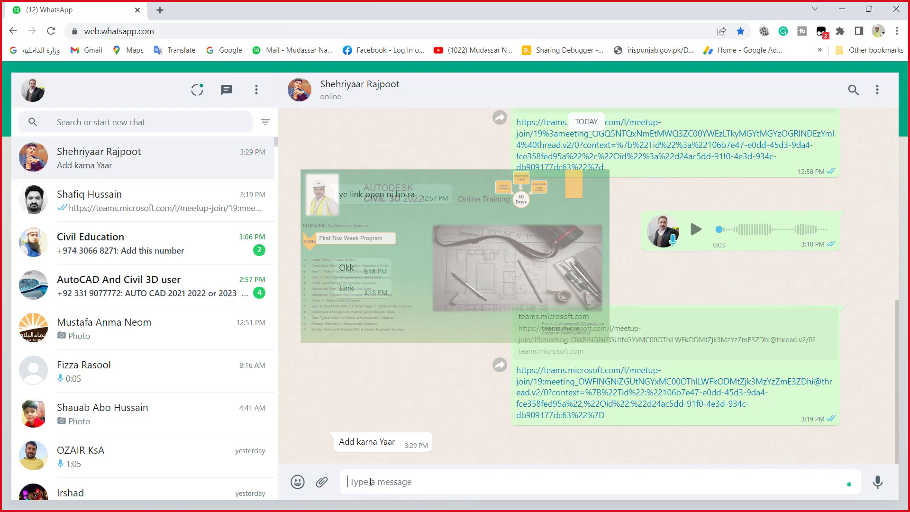
- Paste and send the YouTube video link in the WhatsApp chat, then minimize the browser
right_click(370, 481)
click(402, 369)
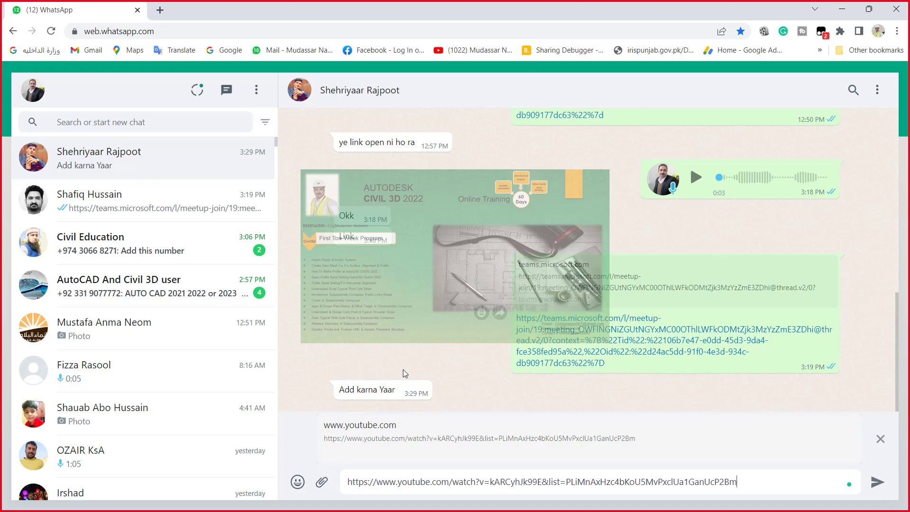
key(Return)
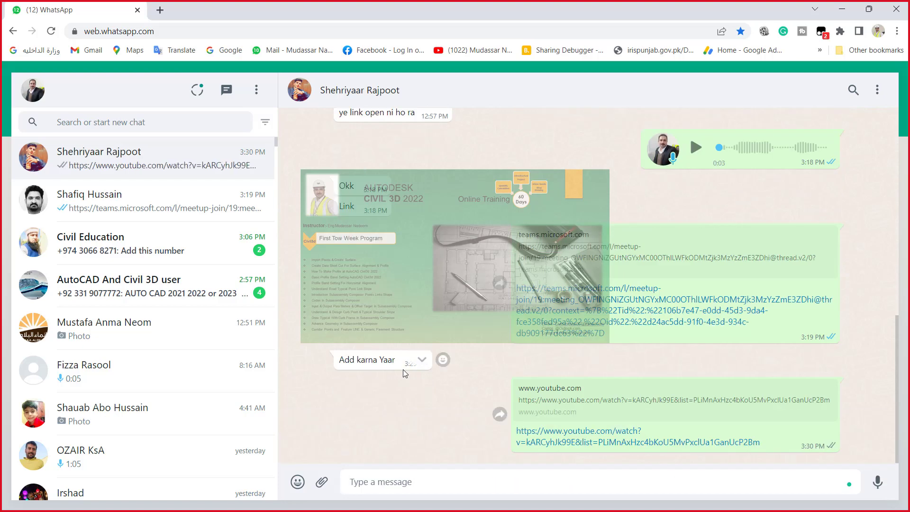
click(841, 9)
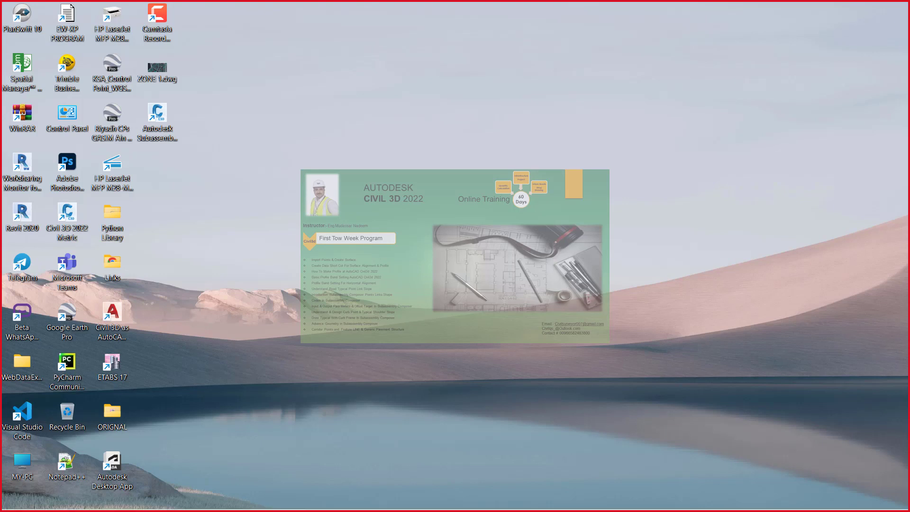
- Switch from Civil 3D to the AutoCAD Drawing3.dwg window from the taskbar
mouse_move(598, 497)
click(593, 418)
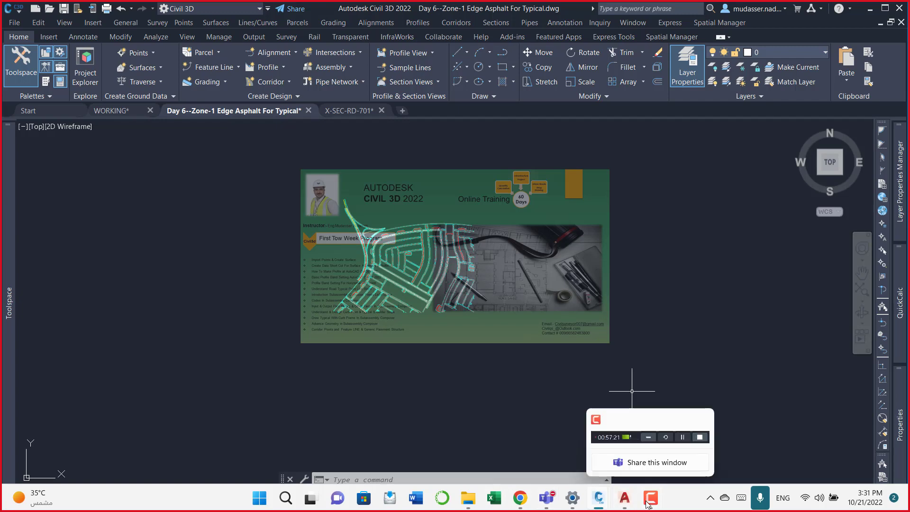
mouse_move(649, 497)
click(625, 498)
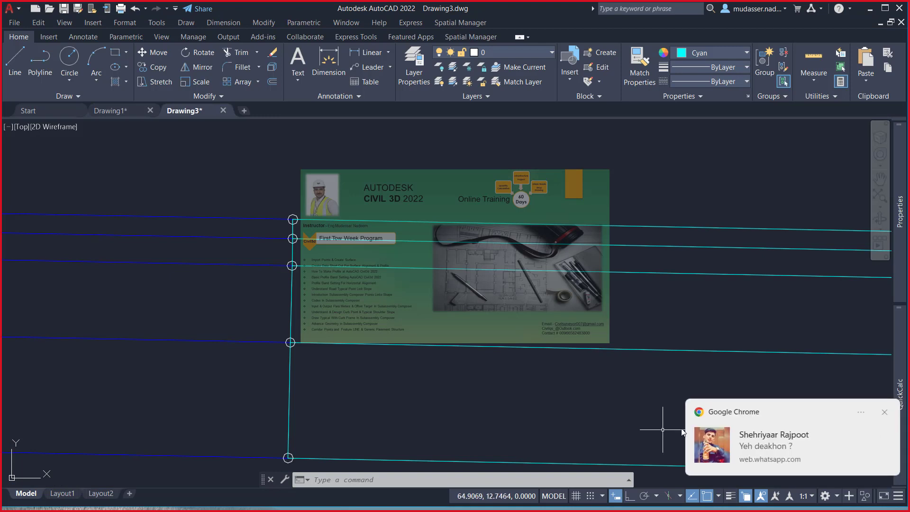
- Close the Chrome WhatsApp notification and undo the last drawing change
click(883, 412)
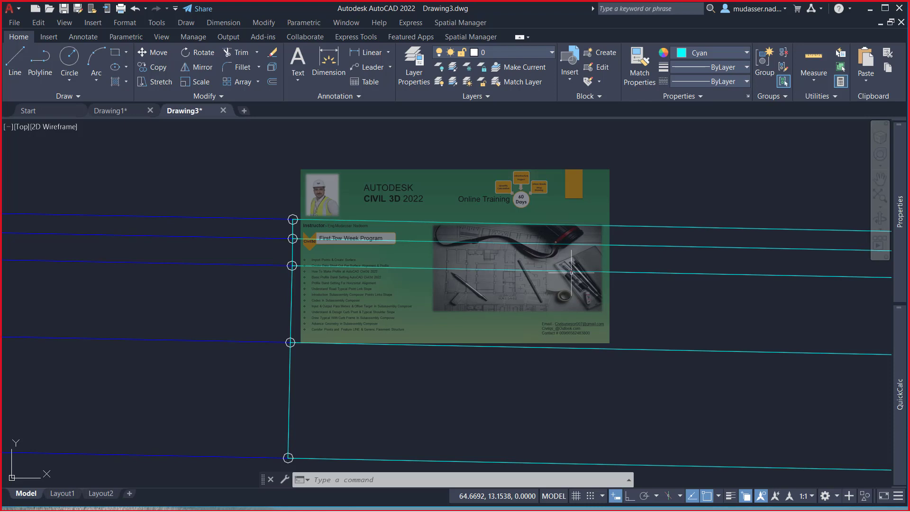
key(ctrl+z)
- Undo further recent edits with Ctrl+Z to bring back the earlier linework
key(ctrl+z)
key(ctrl+z)
key(ctrl+z)
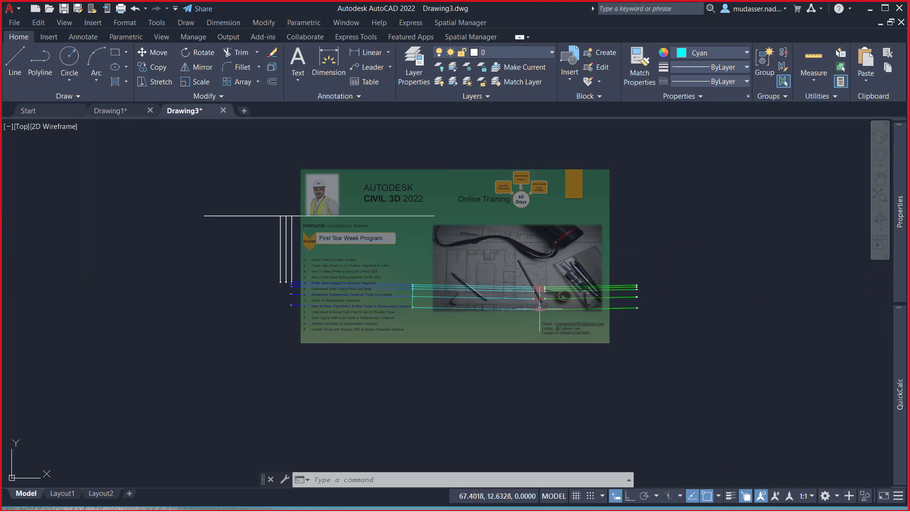
key(ctrl+z)
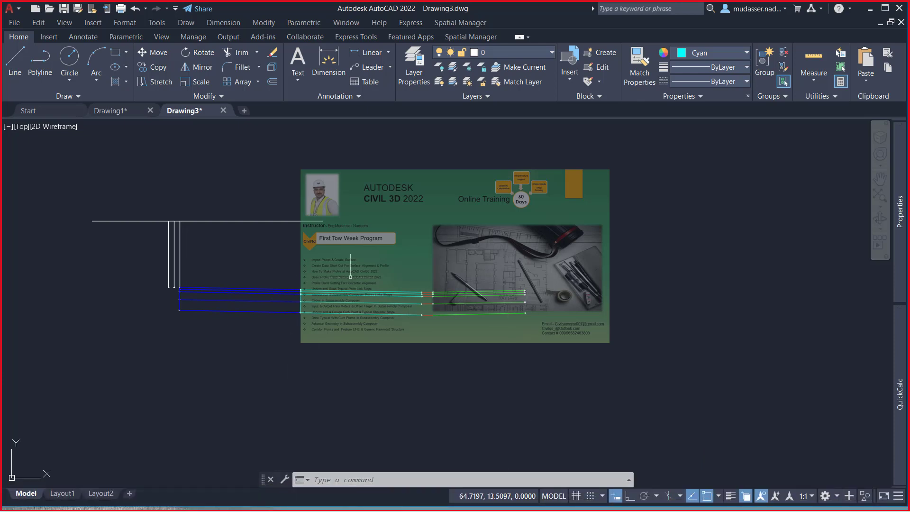
key(ctrl+z)
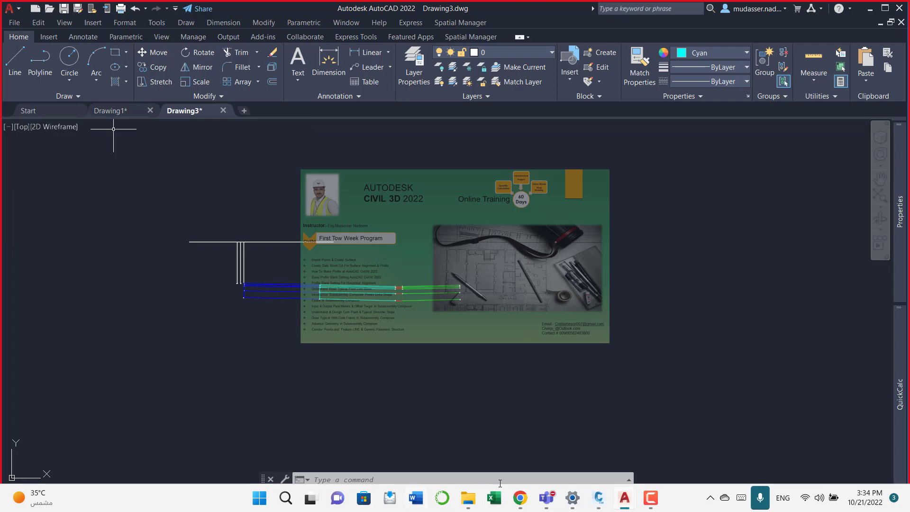
- Bring up the Teams meeting, minimize its call window, and open the Teams calendar
click(546, 497)
mouse_move(546, 497)
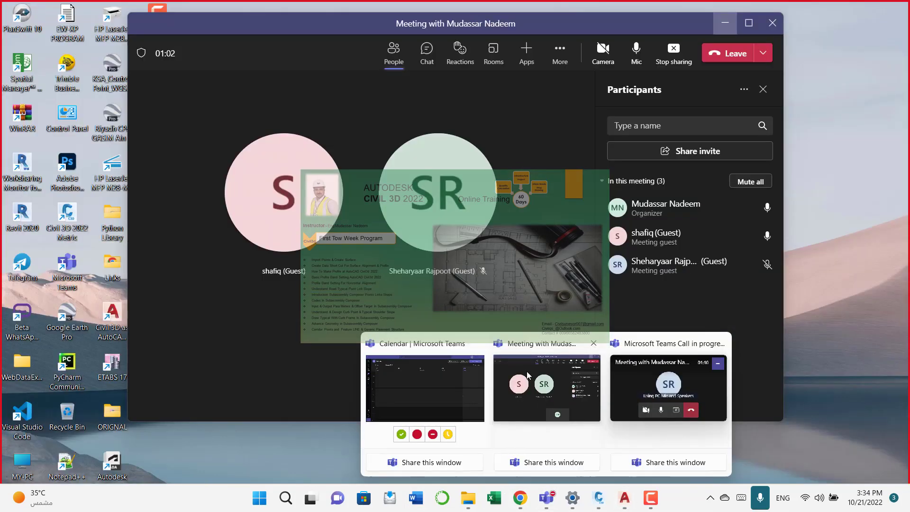
click(527, 374)
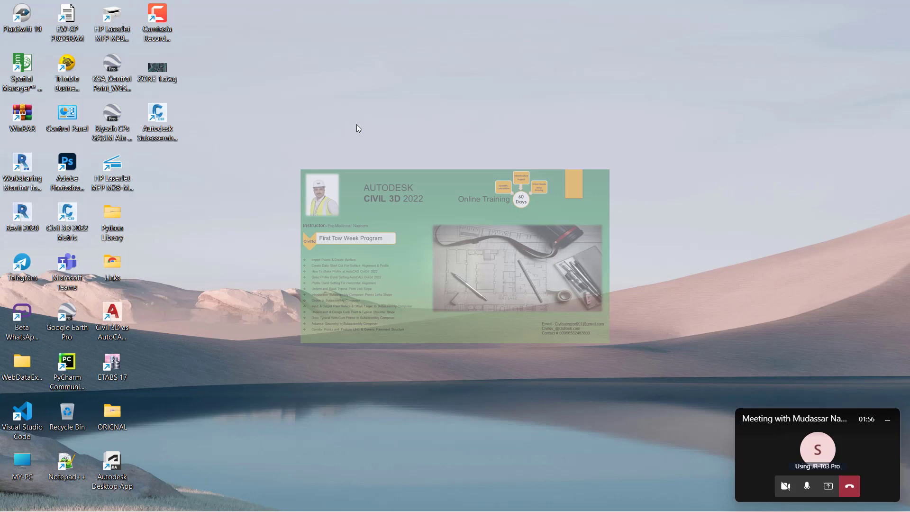
click(888, 423)
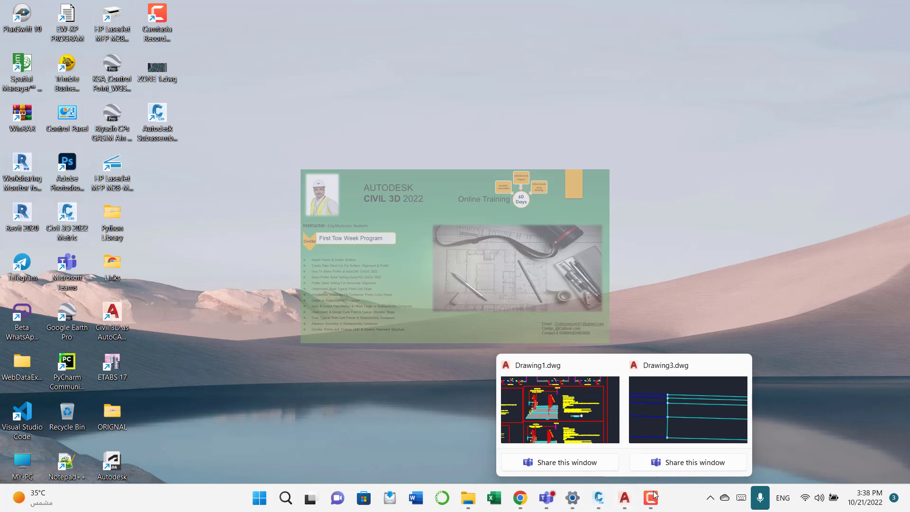
mouse_move(545, 498)
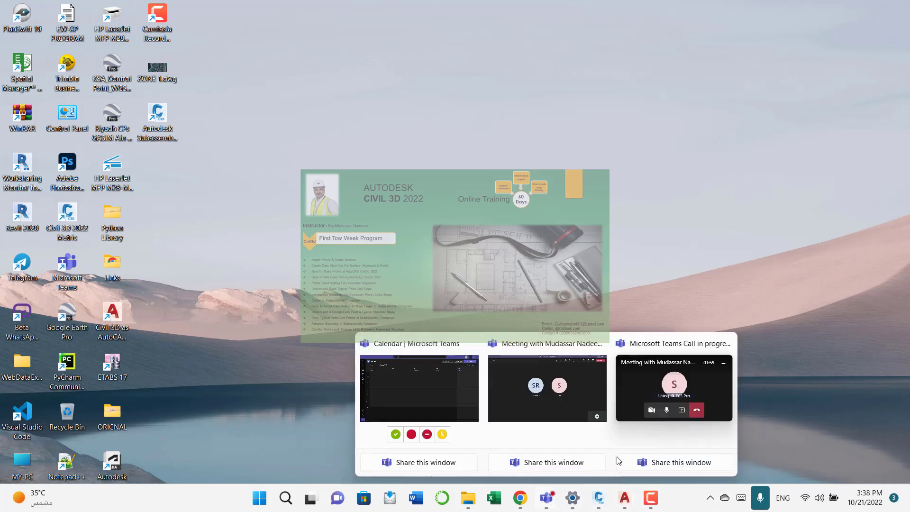
click(671, 417)
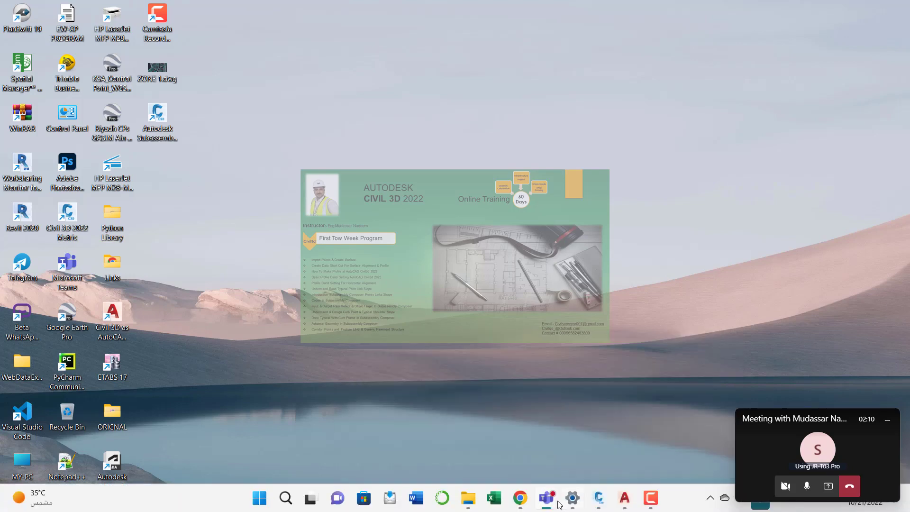
click(442, 399)
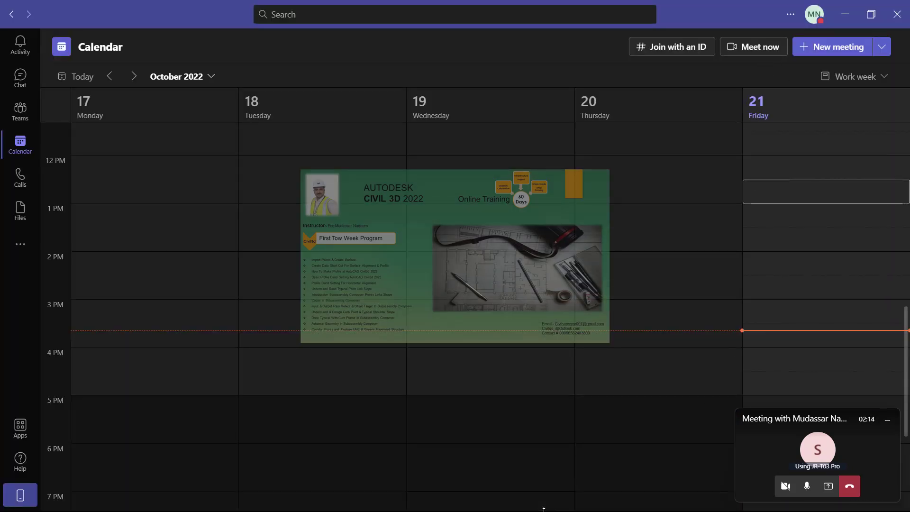
- Restore the full meeting window and share the entire screen with the meeting
click(844, 14)
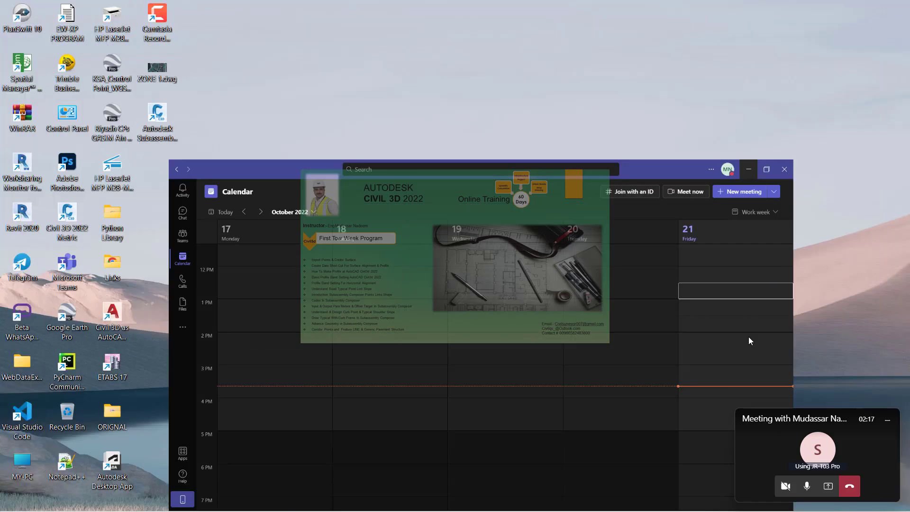
mouse_move(545, 499)
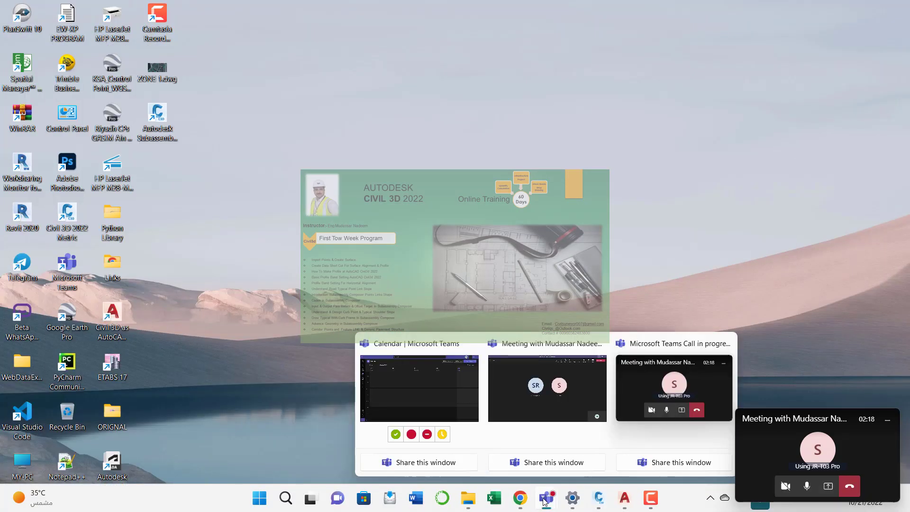
click(567, 406)
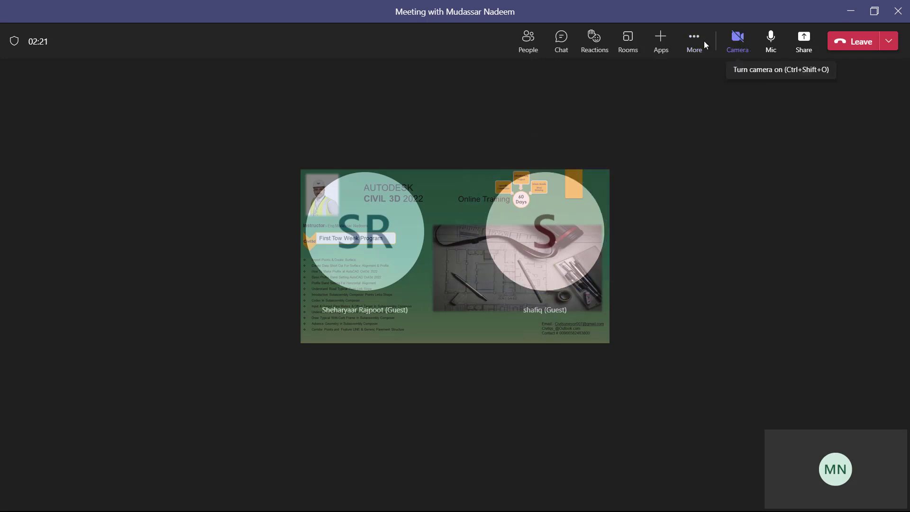
click(802, 43)
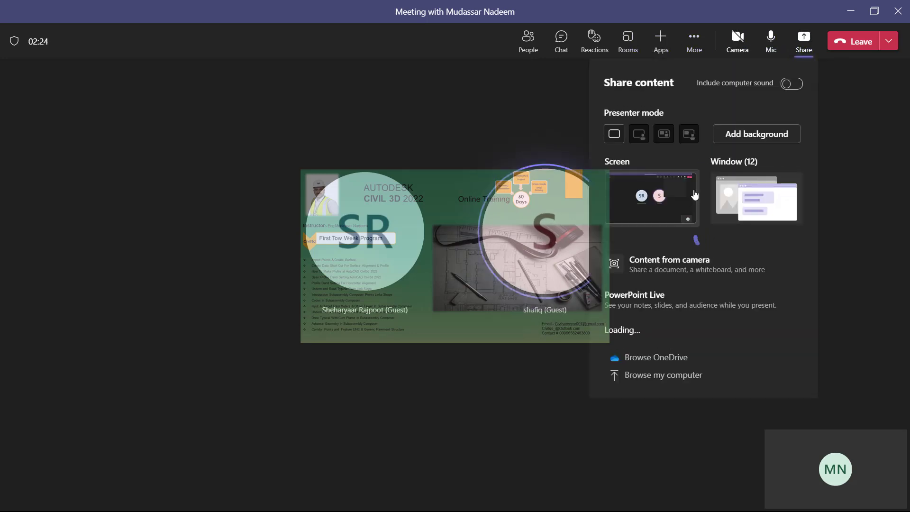
click(635, 197)
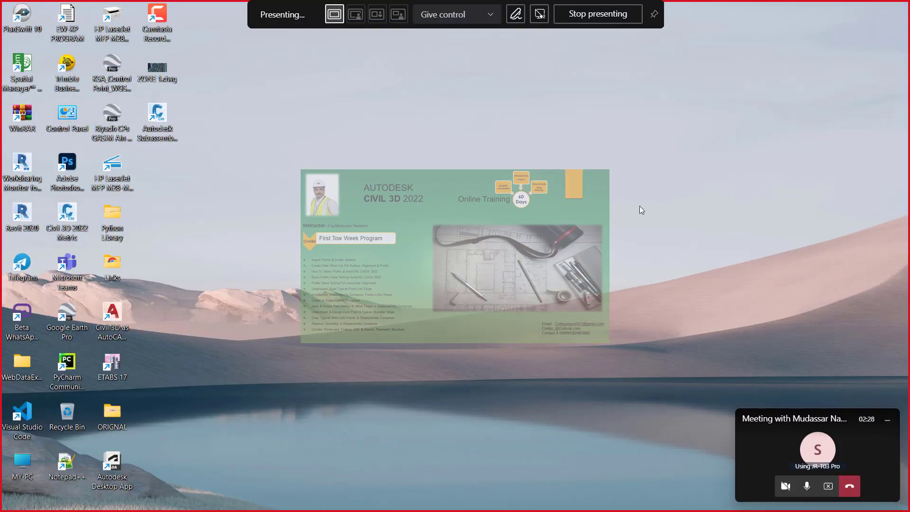
click(887, 419)
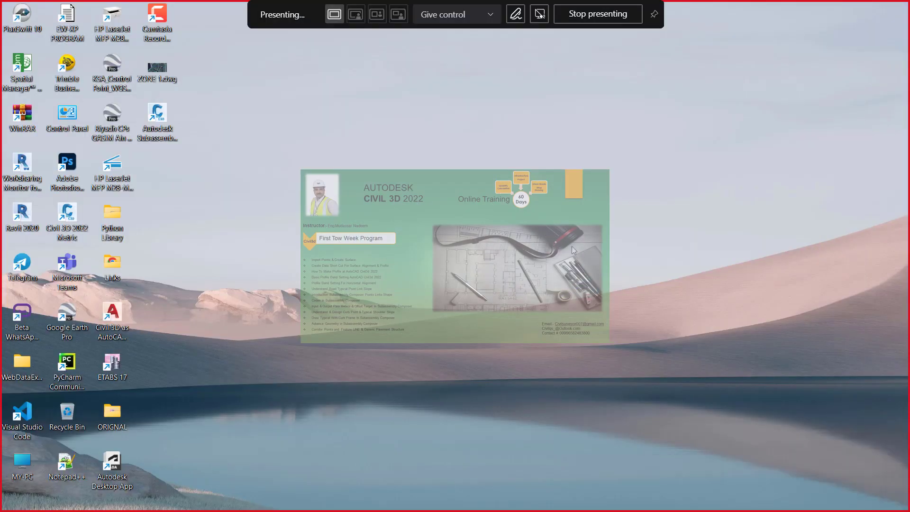
mouse_move(624, 498)
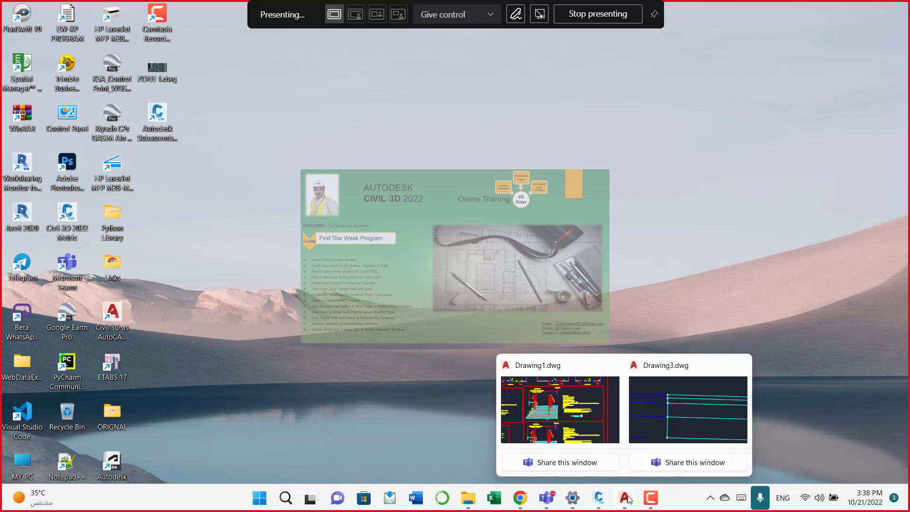
- Switch AutoCAD to Drawing1 and zoom in on the SEC 8-8 road section
click(655, 411)
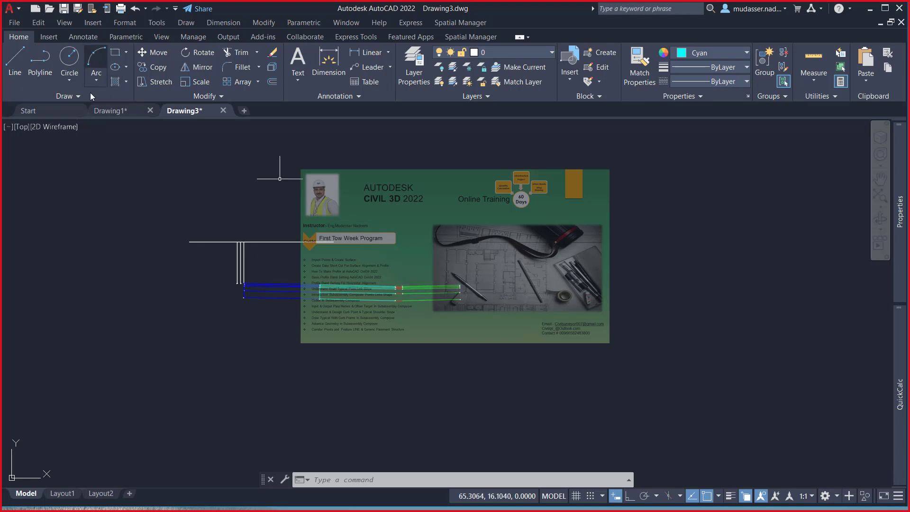
click(114, 110)
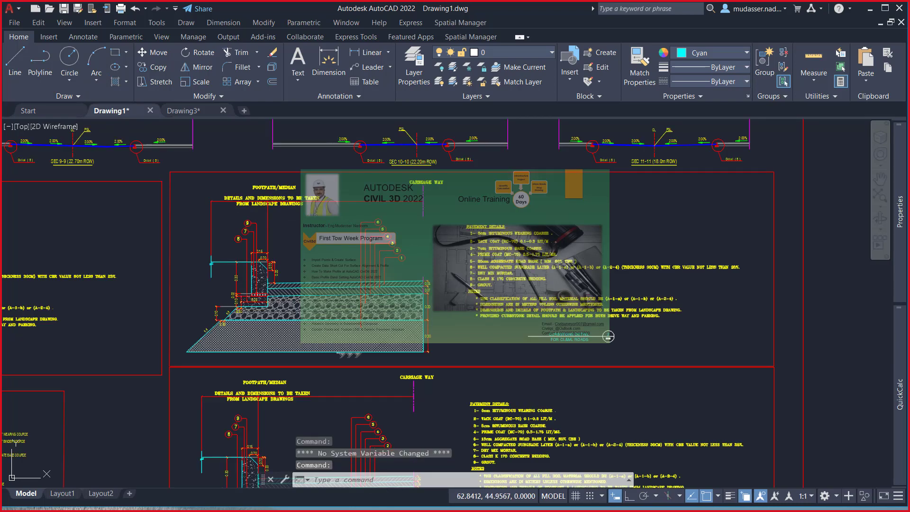
scroll(459, 309, down, 2)
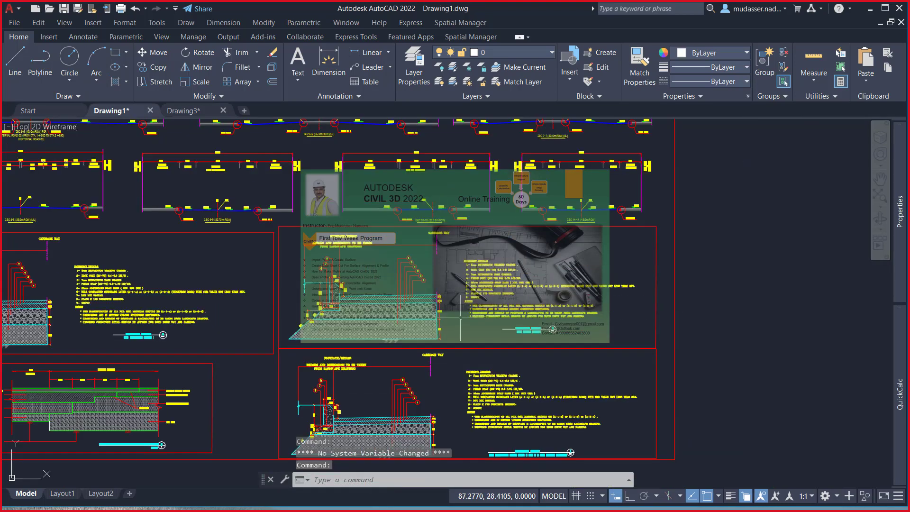
middle_drag(569, 218, 435, 304)
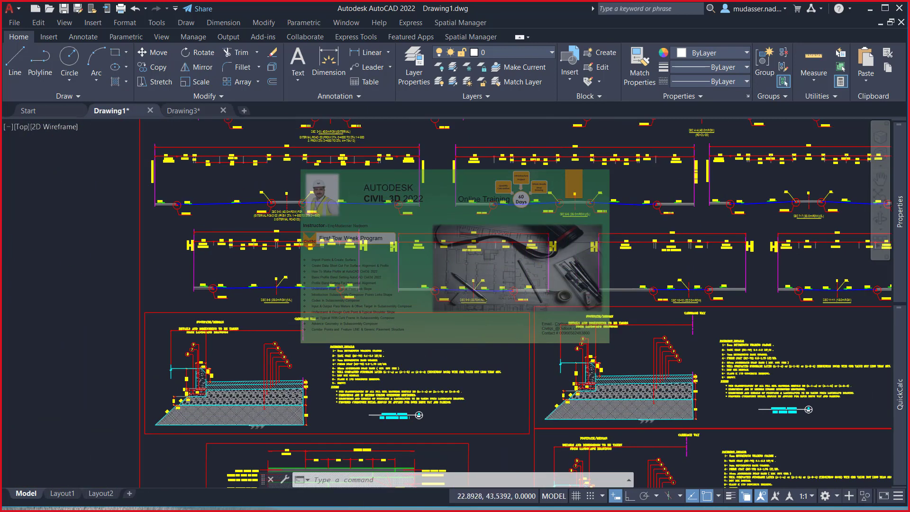
scroll(327, 275, up, 3)
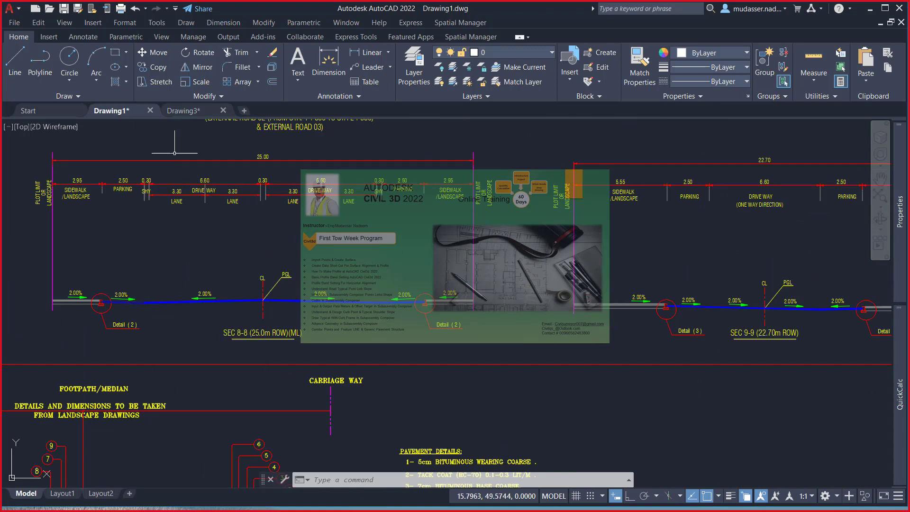
click(184, 110)
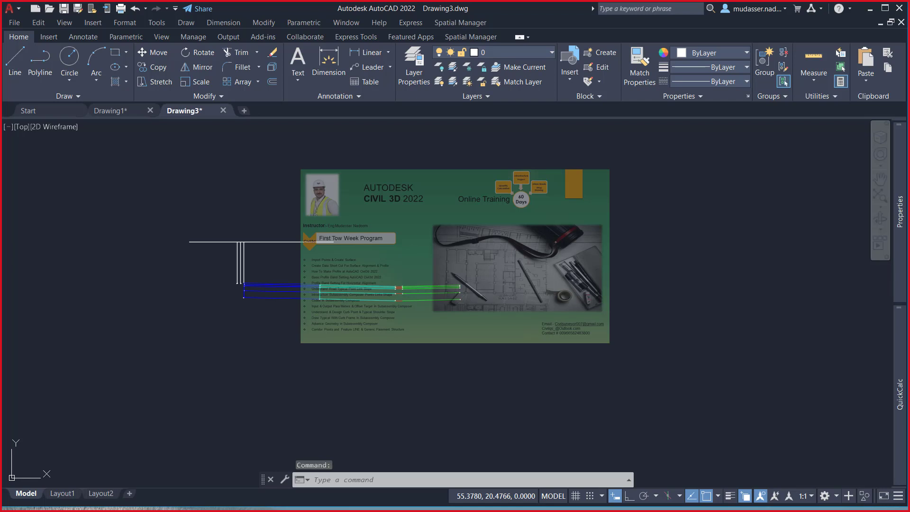
click(497, 243)
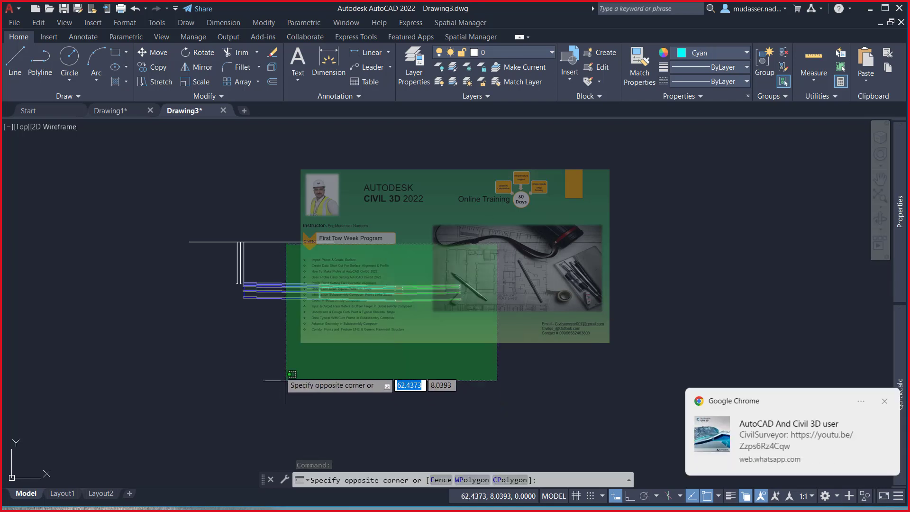
click(265, 356)
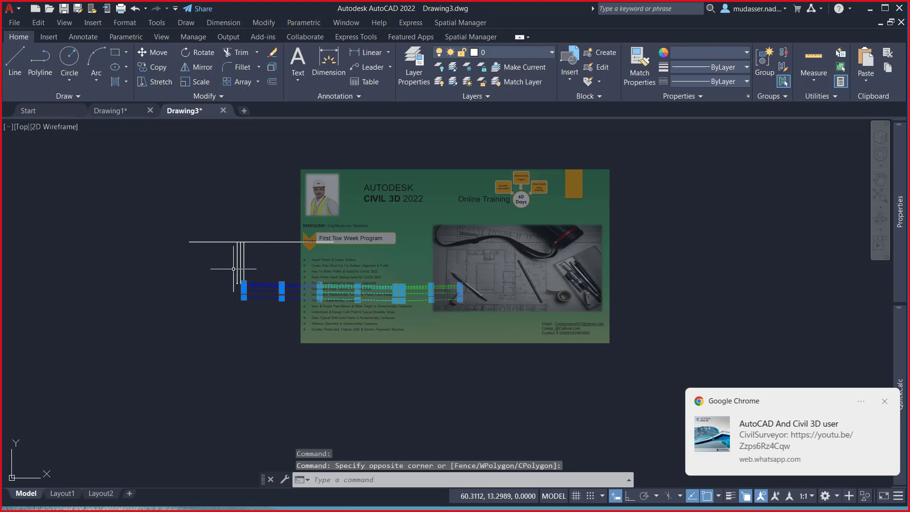
scroll(236, 257, up, 1)
scroll(236, 258, up, 2)
scroll(237, 257, up, 1)
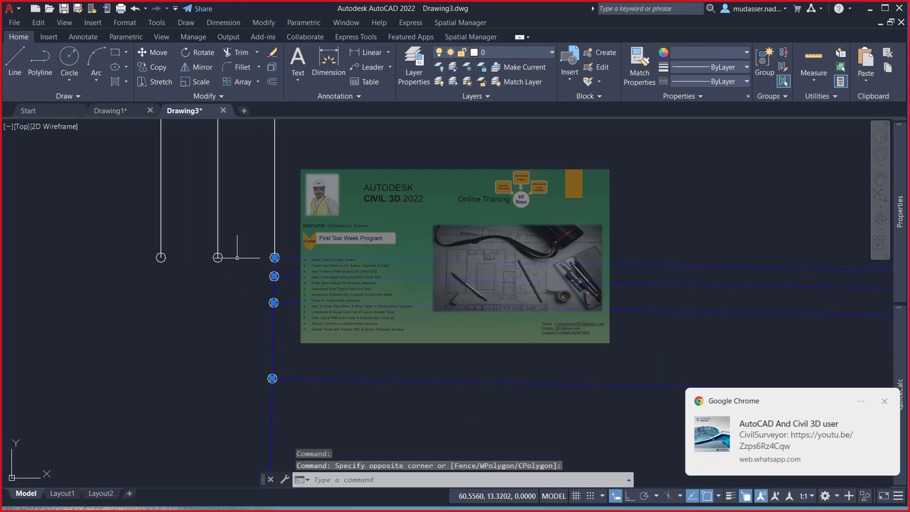
scroll(240, 211, down, 4)
click(240, 212)
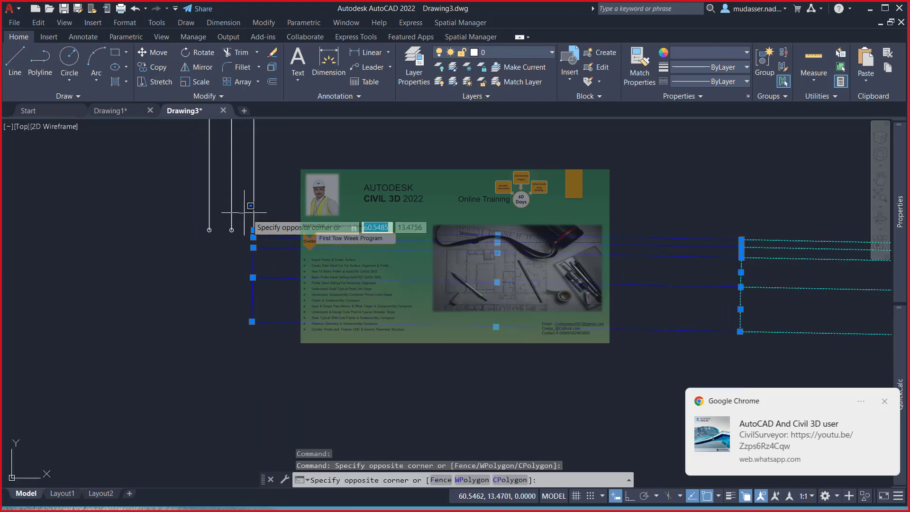
click(314, 382)
text(M)
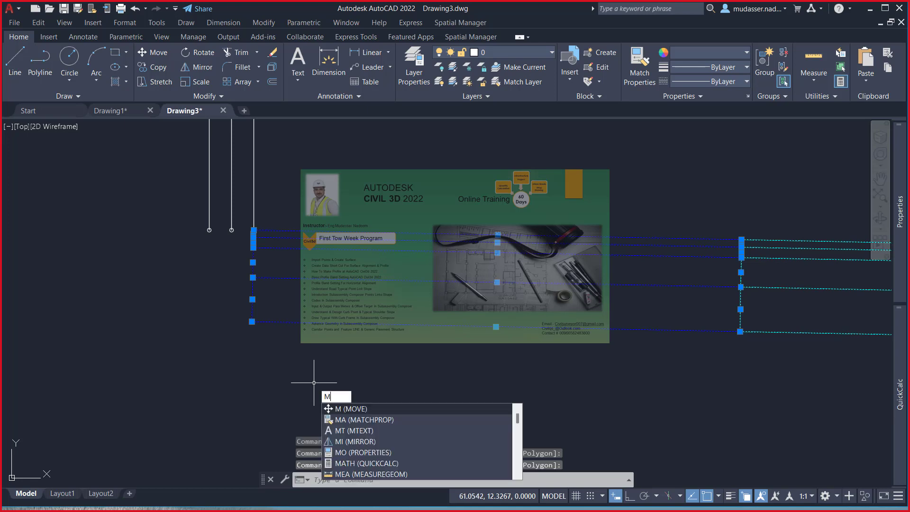
text(i)
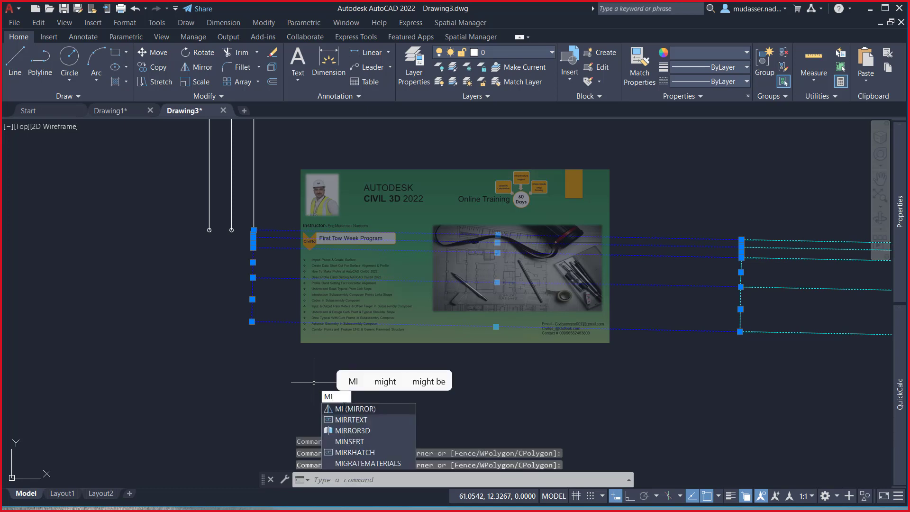
key(Return)
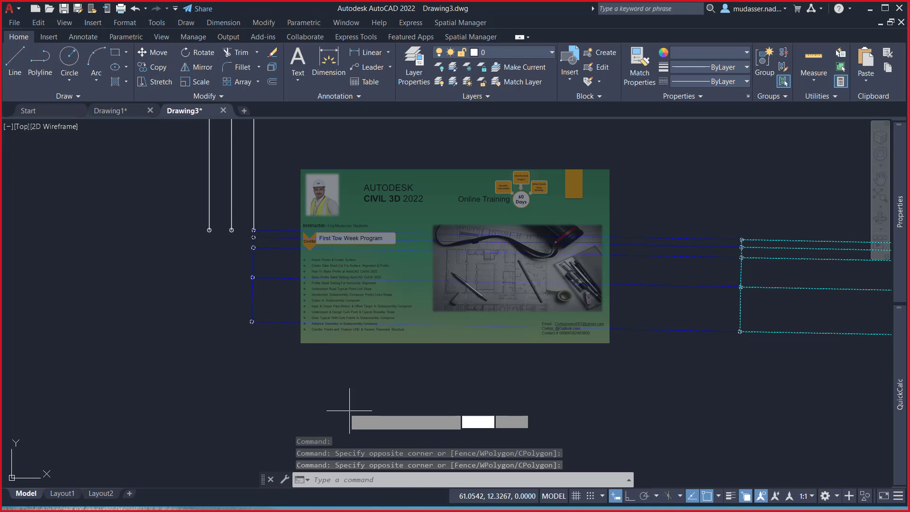
click(209, 230)
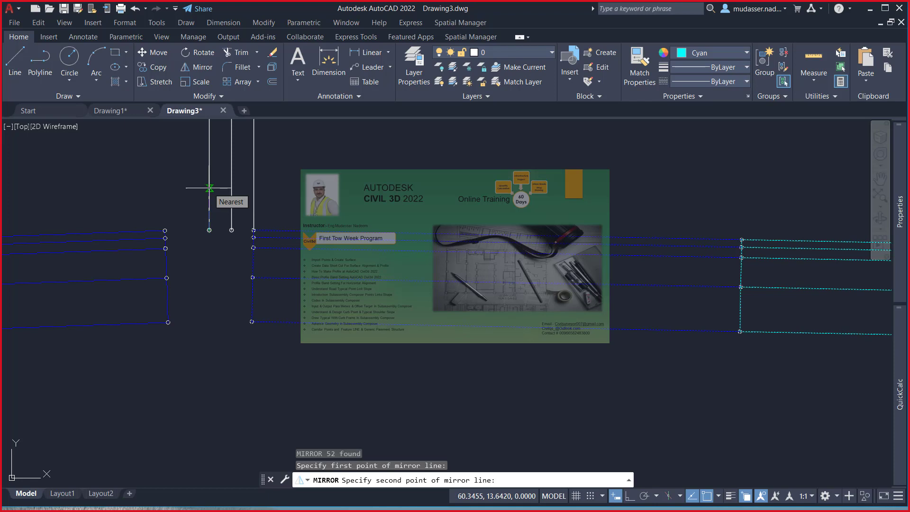
key(Escape)
key(ctrl+z)
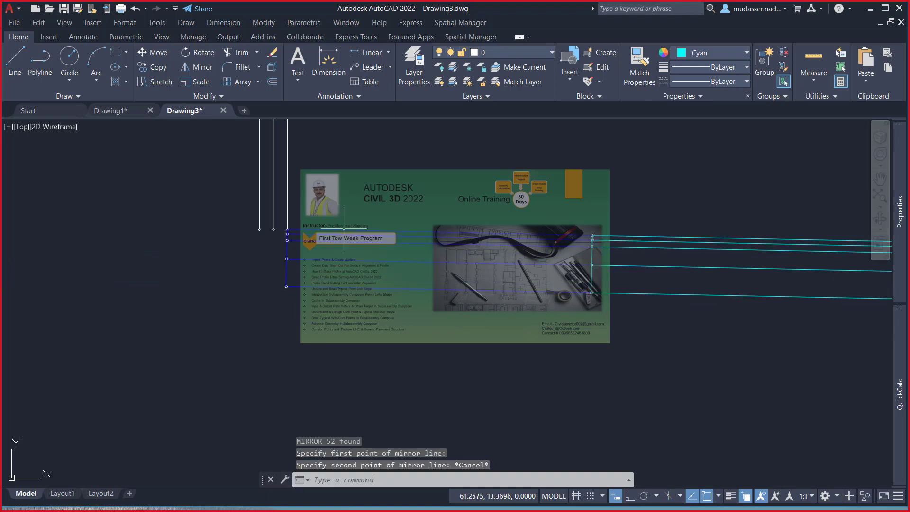
click(280, 205)
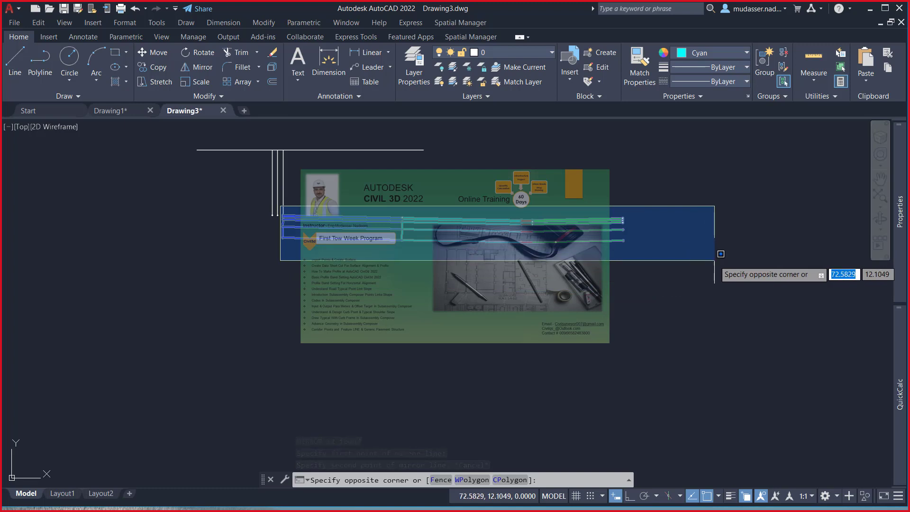
- Mirror the 52 cross-section objects about the vertical centreline with Ortho on, keeping the originals
click(716, 260)
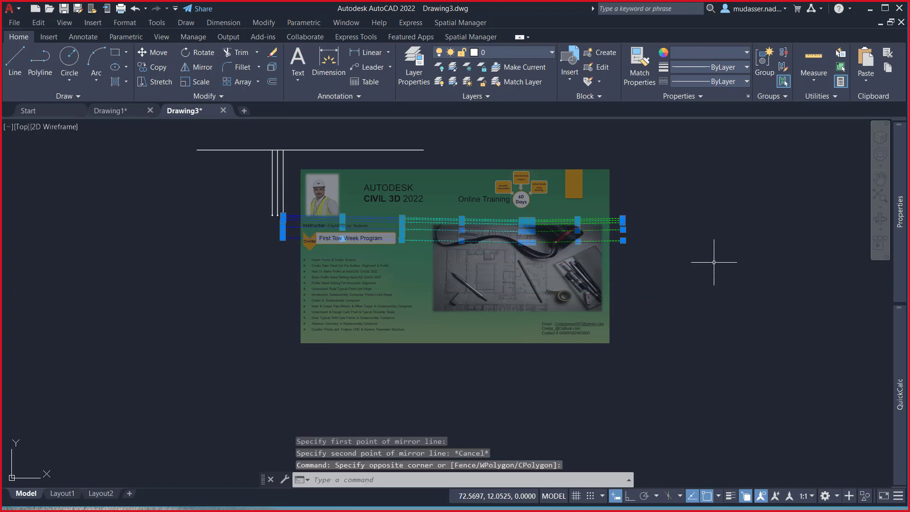
text(MI)
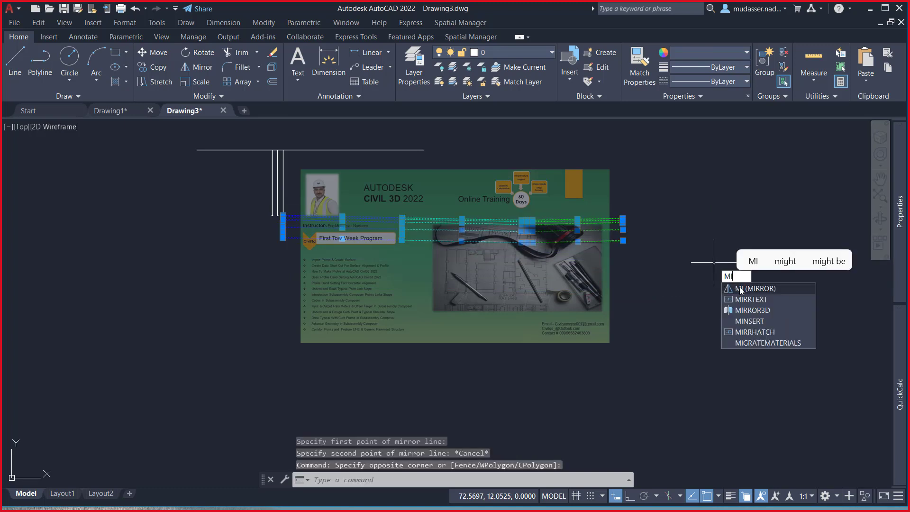
key(Return)
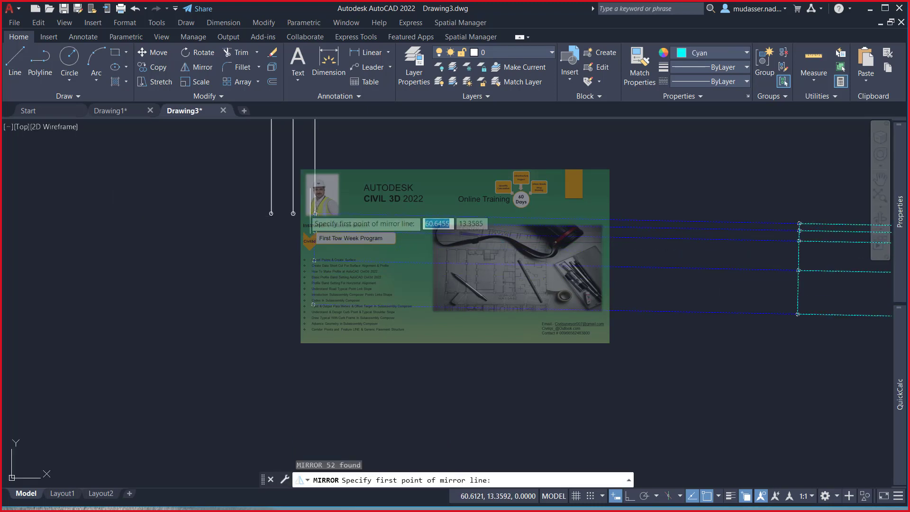
click(279, 222)
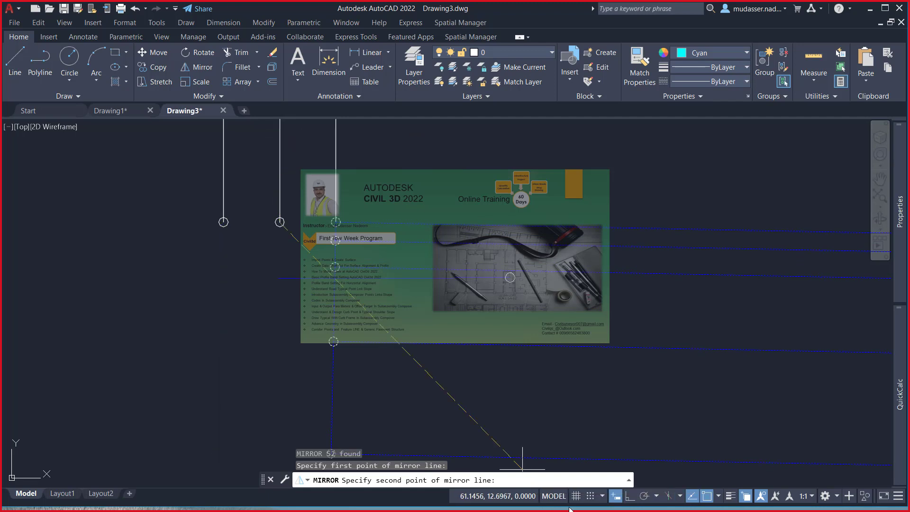
key(F8)
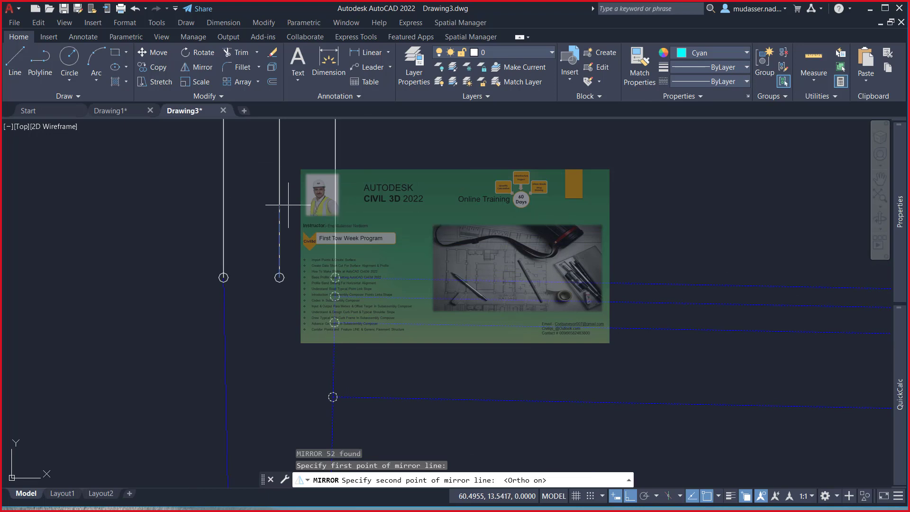
click(297, 175)
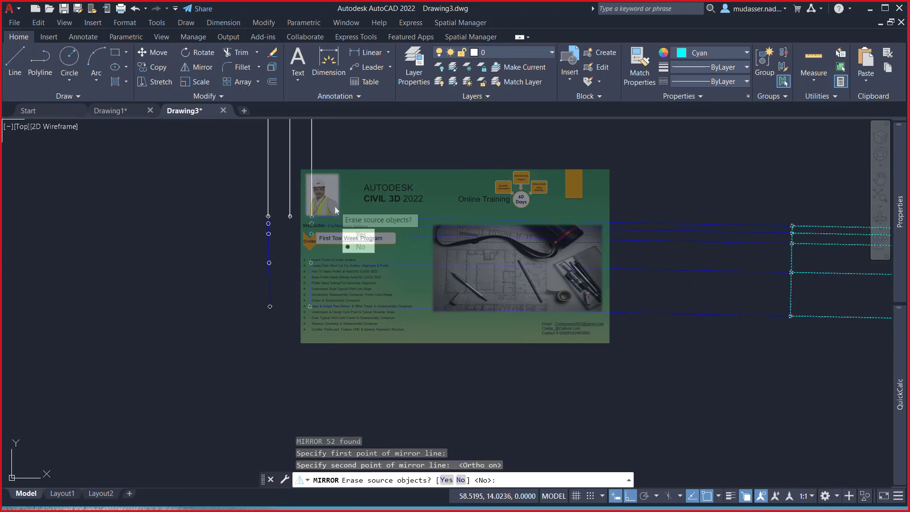
click(361, 249)
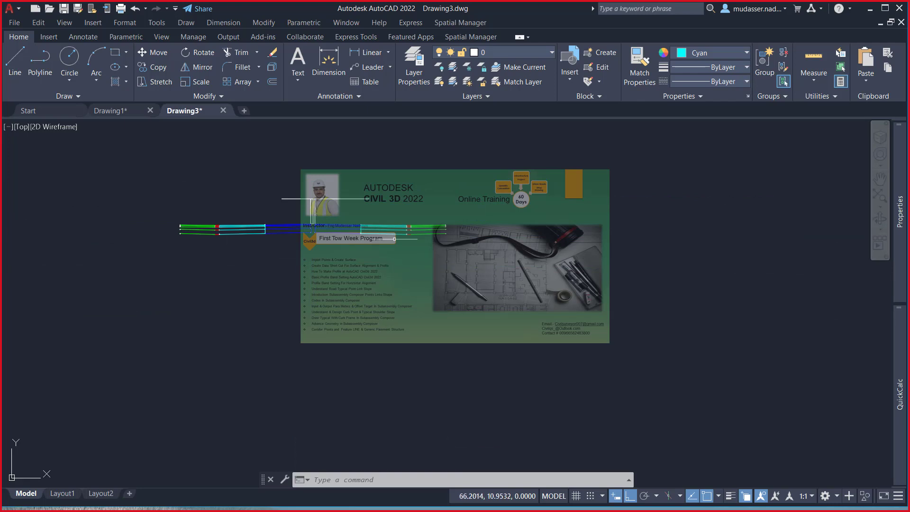
scroll(401, 229, up, 3)
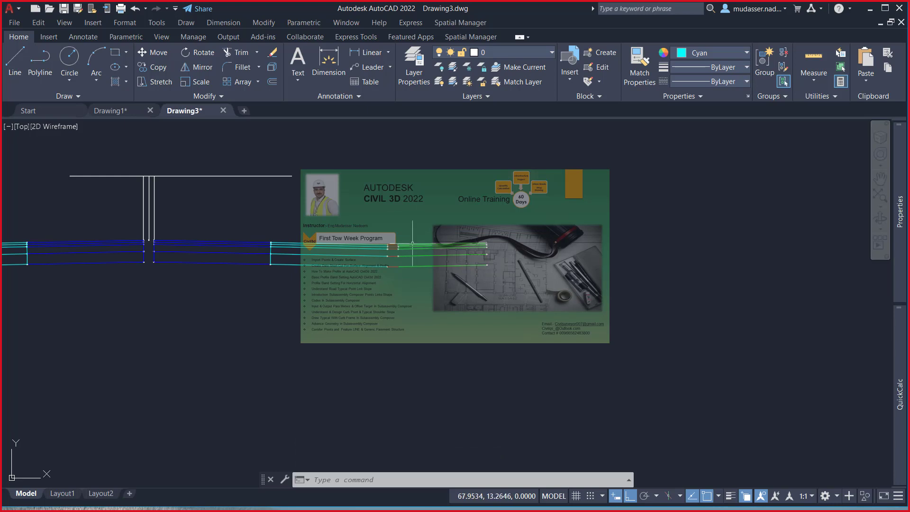
middle_drag(291, 208, 492, 212)
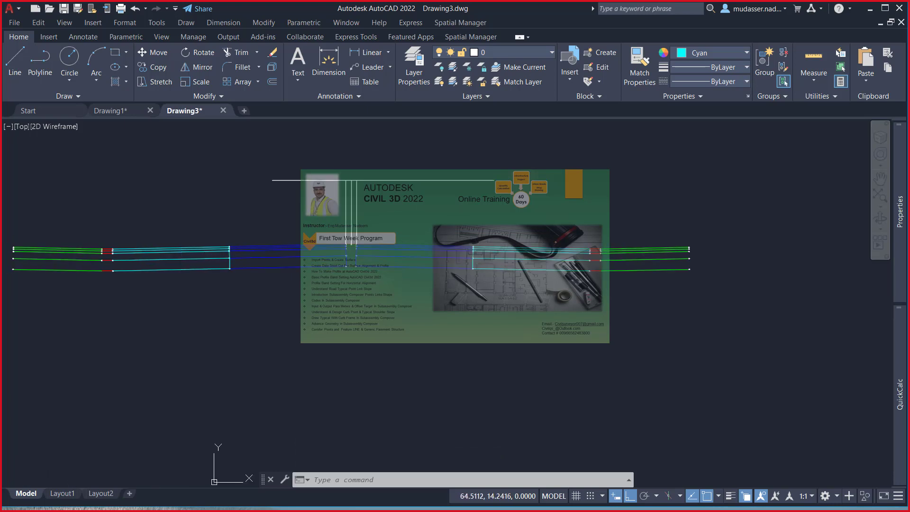
scroll(493, 213, down, 2)
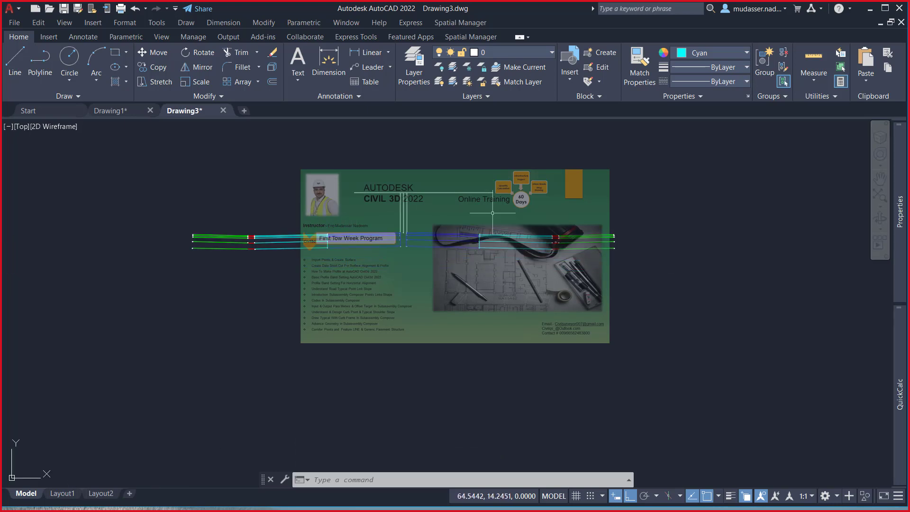
- Save the drawing as 'Day-6-Typical Ponit Link Concept' in 1-Work and minimize AutoCAD
key(ctrl+s)
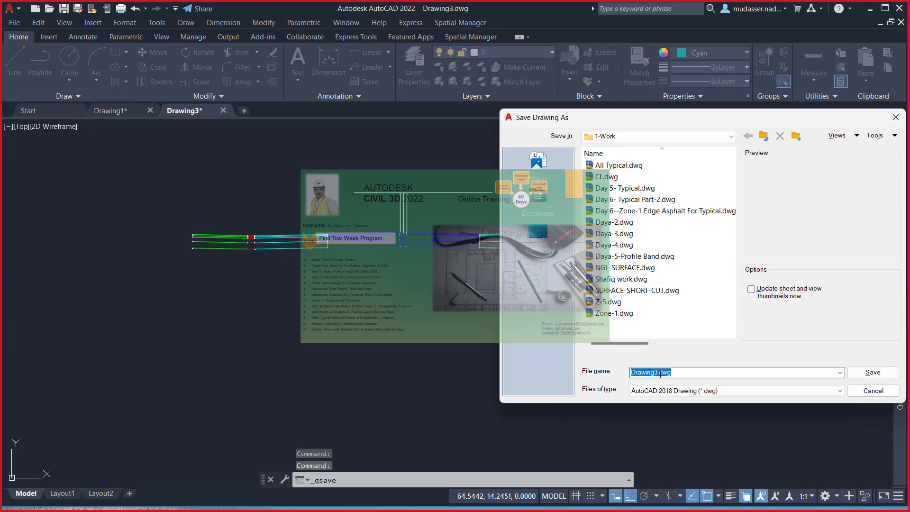
click(659, 372)
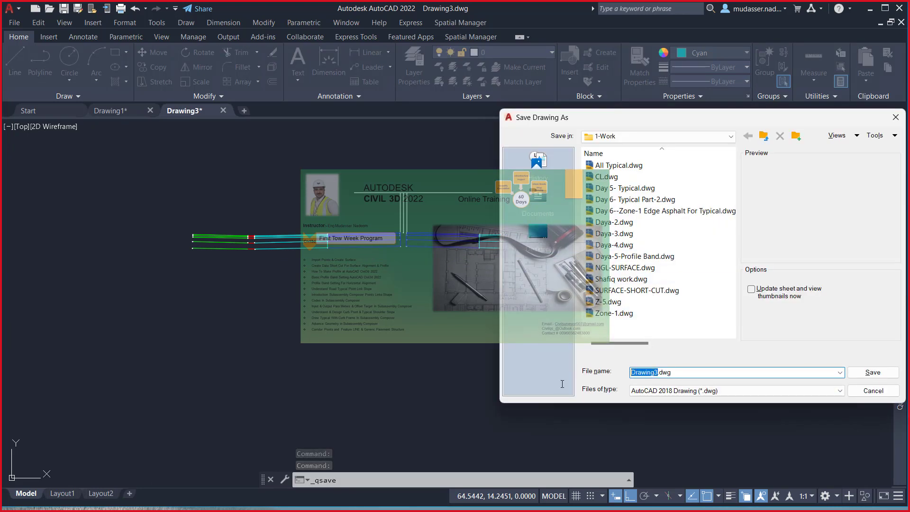
drag(659, 372, 629, 372)
text(Da)
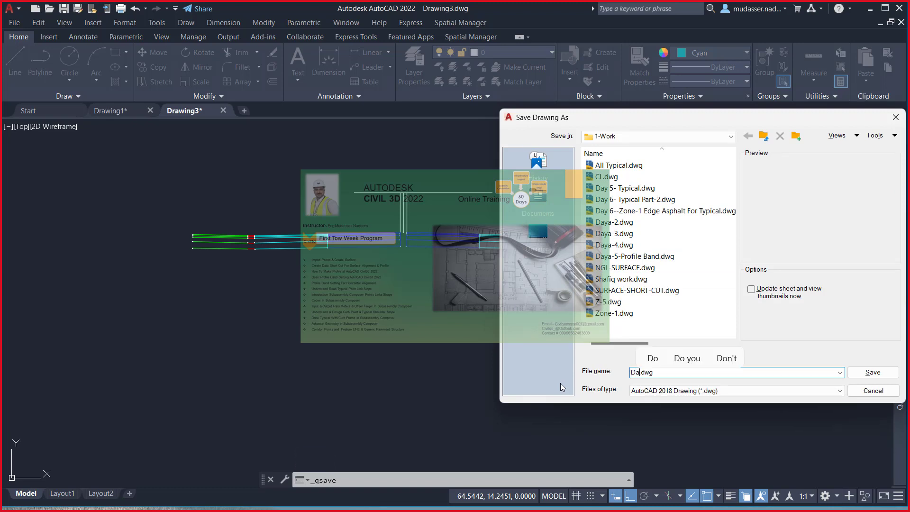
text(y-)
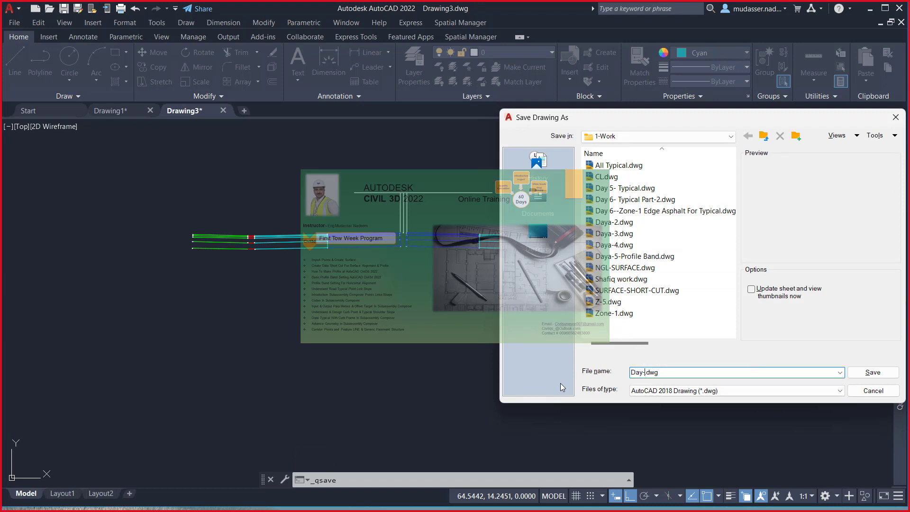
text(6-)
text(Typi)
text(cal)
text( Ponit )
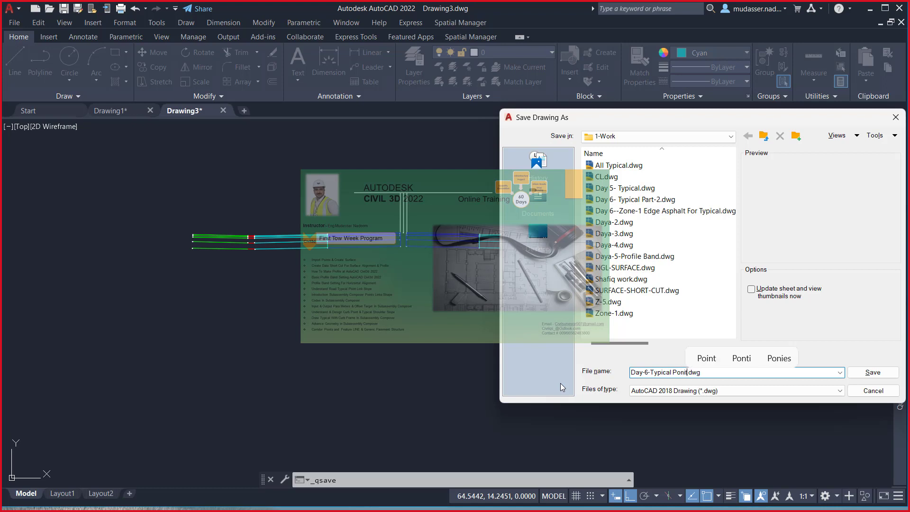
text(Lin)
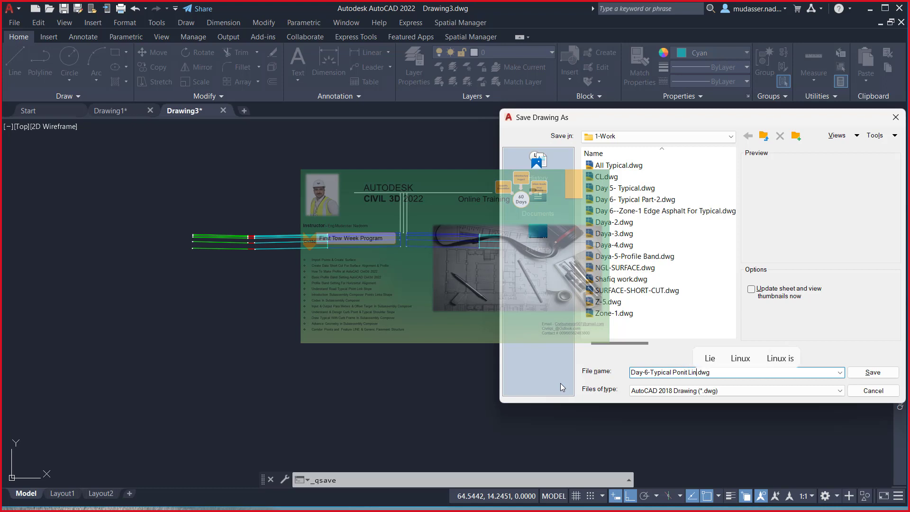
text(k)
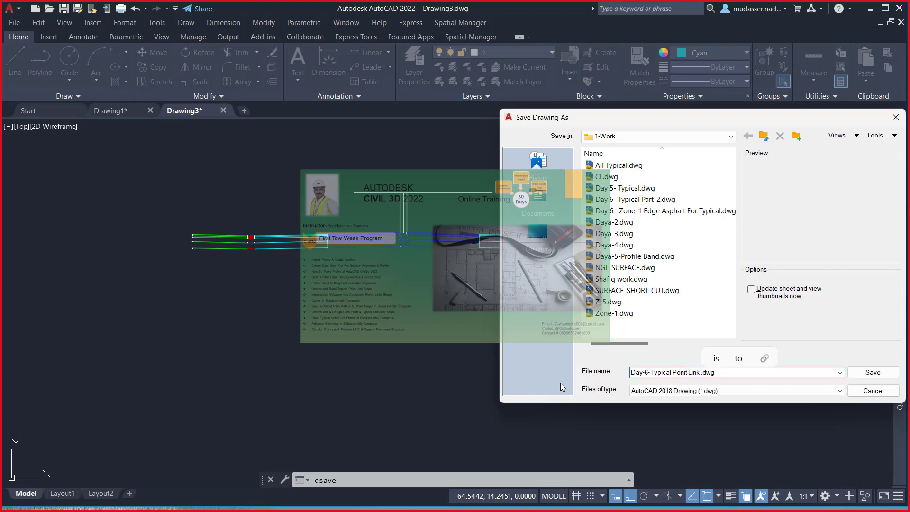
text( Con)
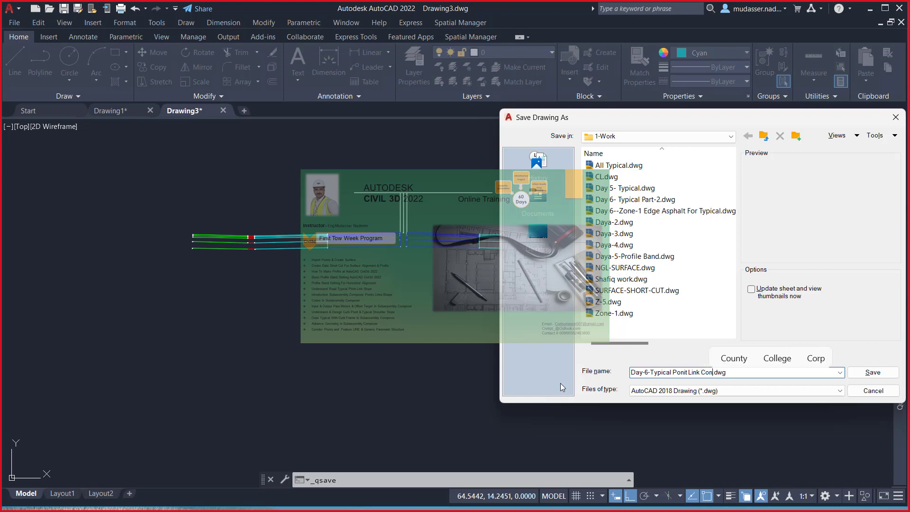
text(cep)
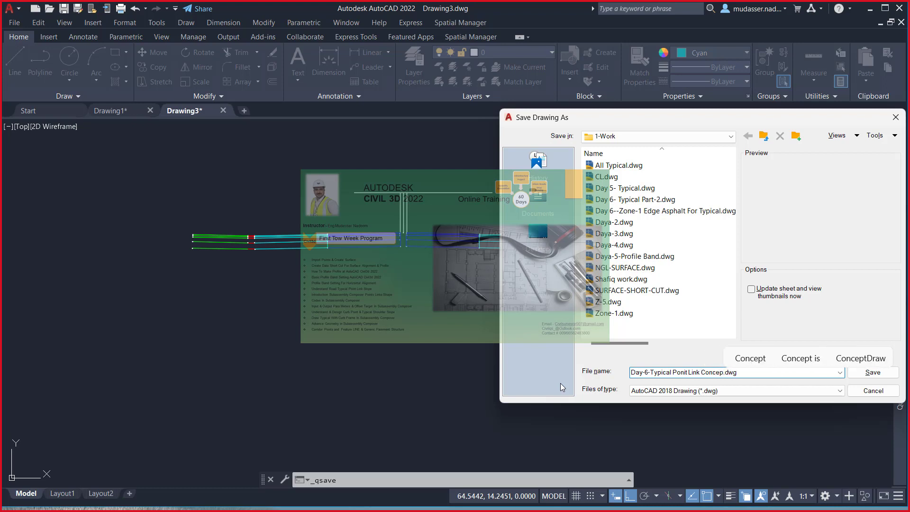
text(t)
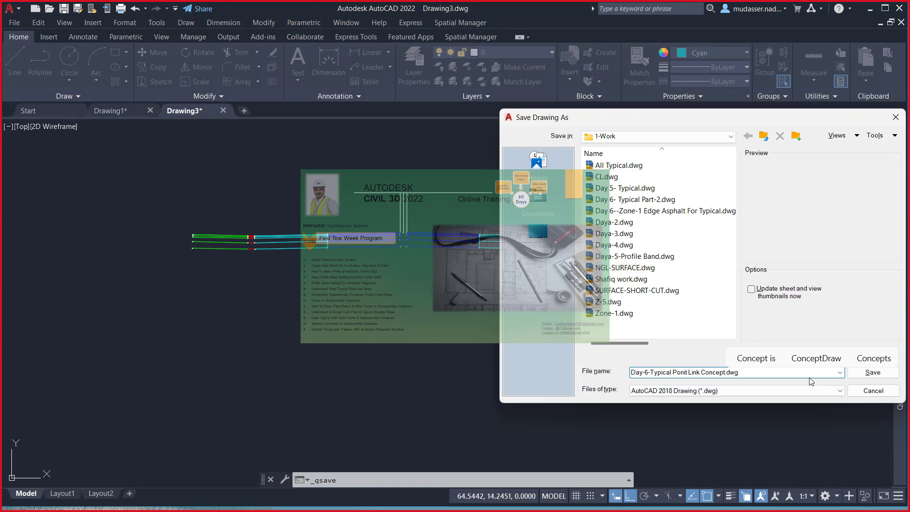
click(873, 372)
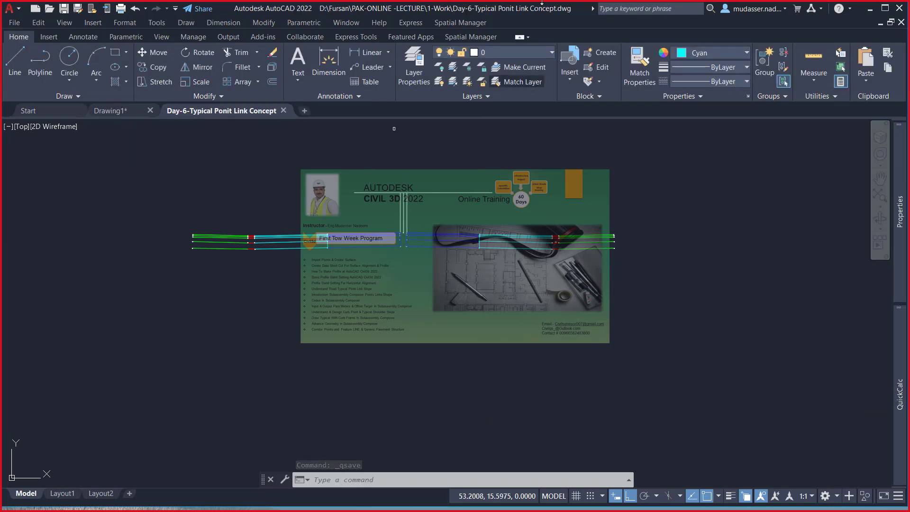
click(871, 8)
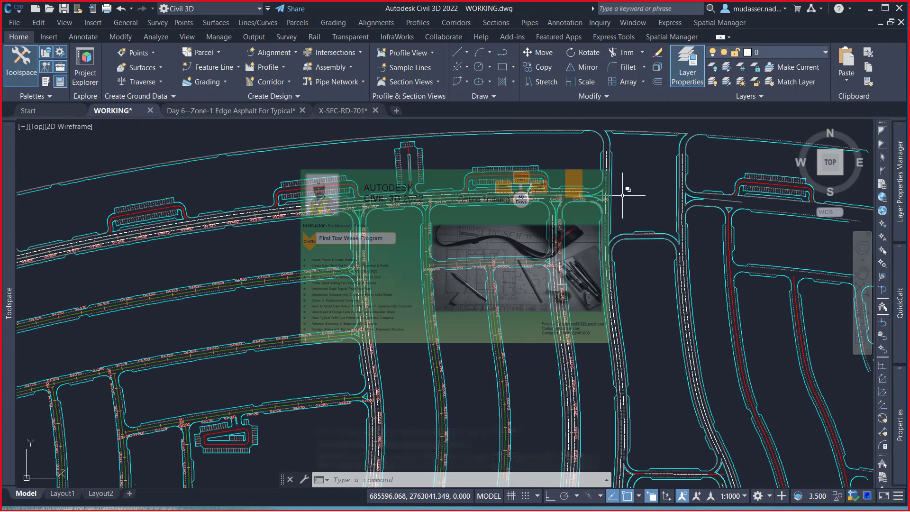
- Leave the WORKING road layout and bring up the X-SEC-RD-701 cross-section drawing
middle_drag(632, 199, 233, 236)
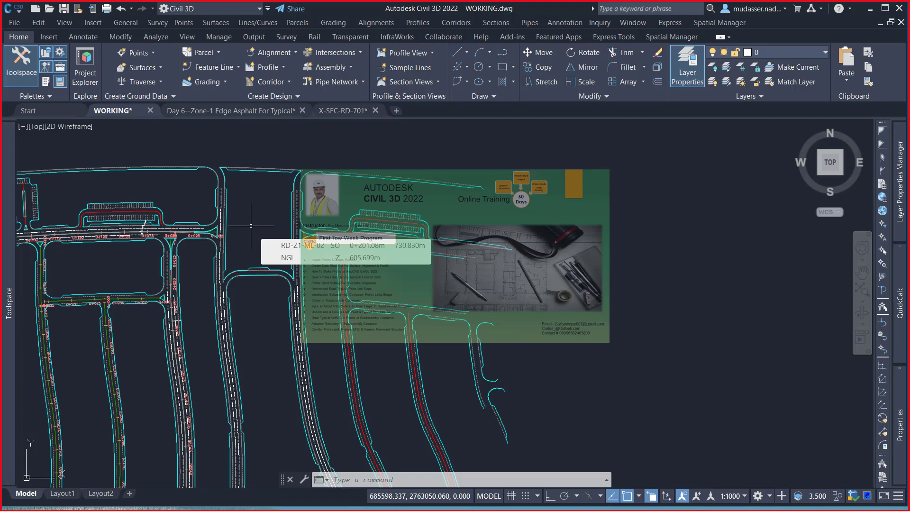
click(351, 67)
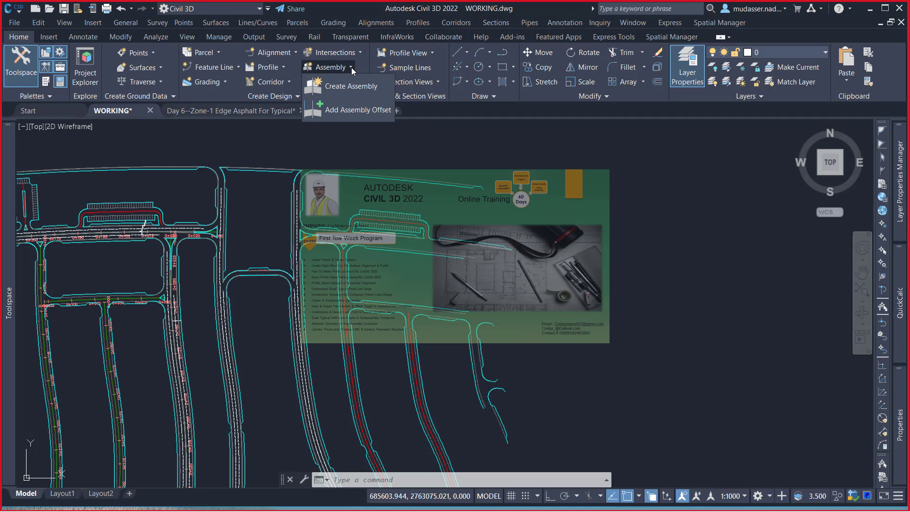
click(351, 67)
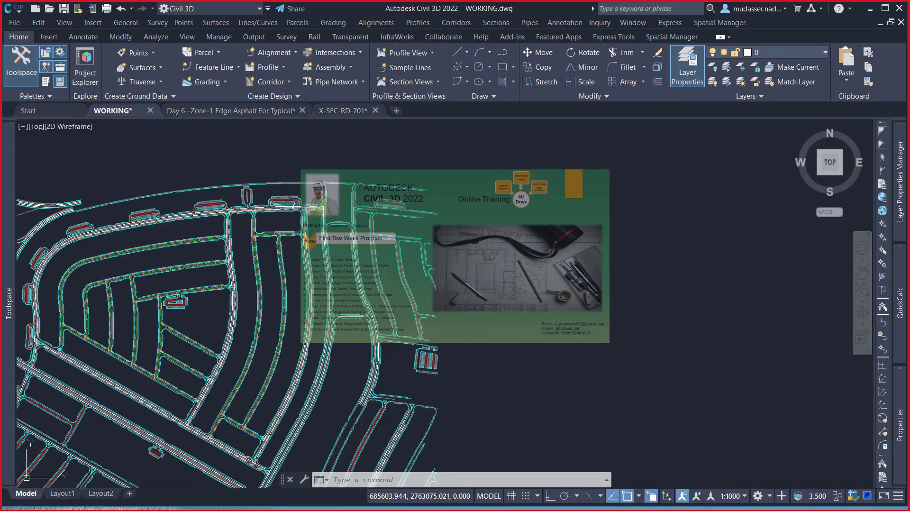
scroll(379, 193, down, 3)
click(496, 215)
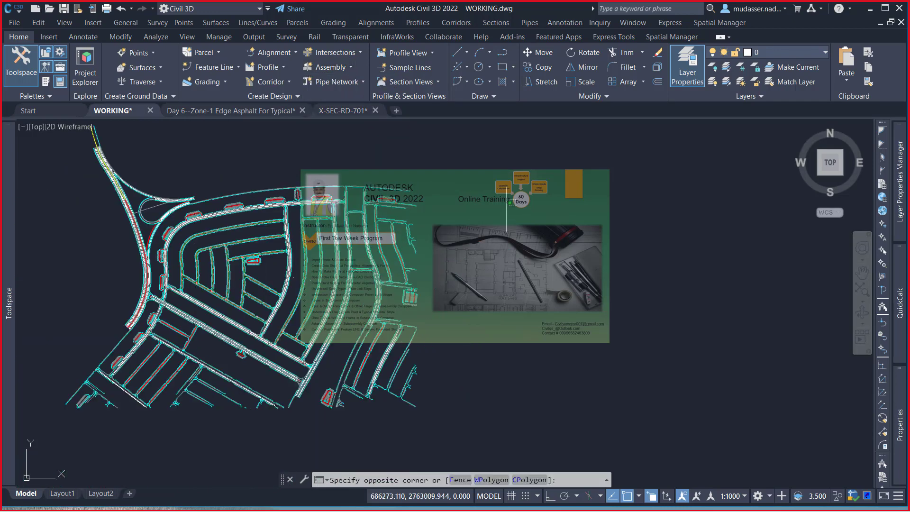
click(592, 223)
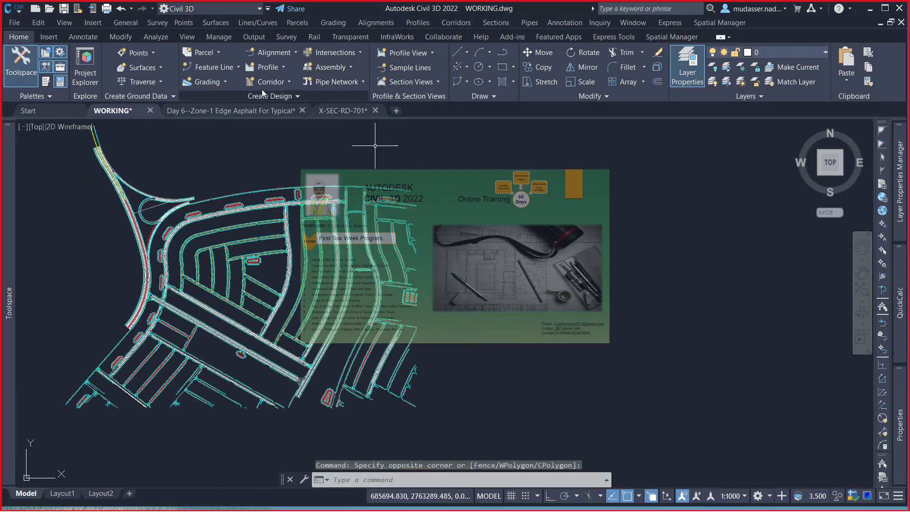
click(336, 113)
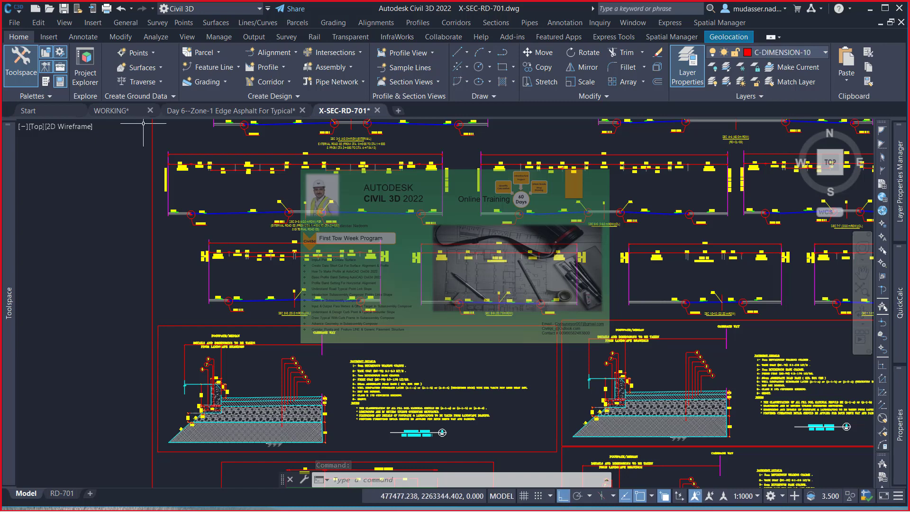
- Window-select the SEC 8-8 cross-section in X-SEC-RD-701 and copy it
scroll(247, 294, up, 5)
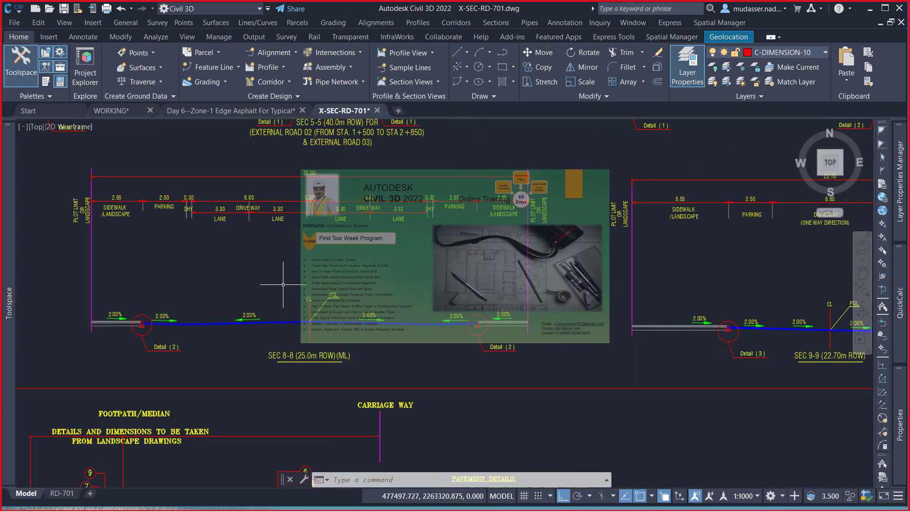
click(112, 110)
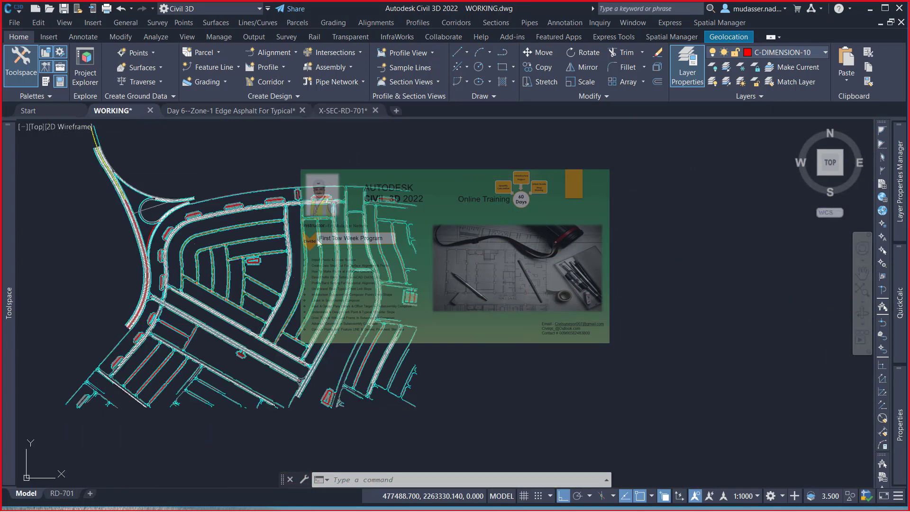
click(334, 112)
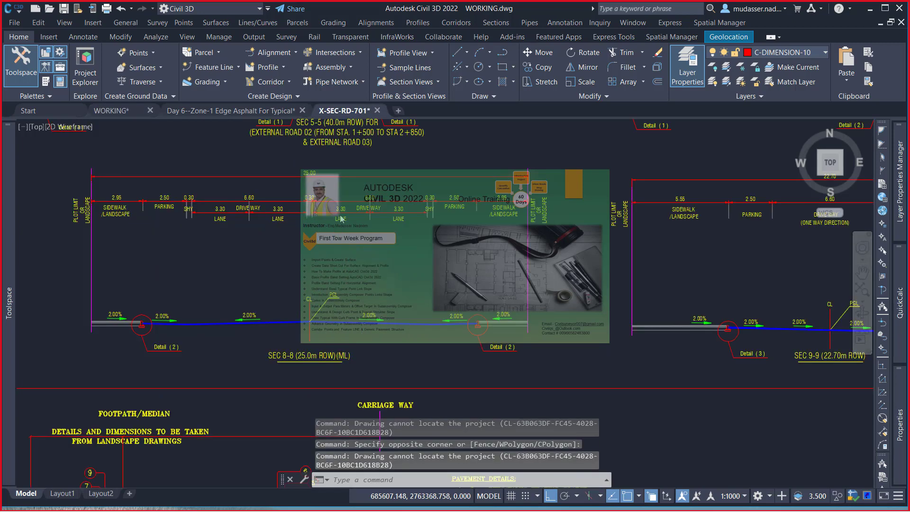
scroll(365, 260, down, 2)
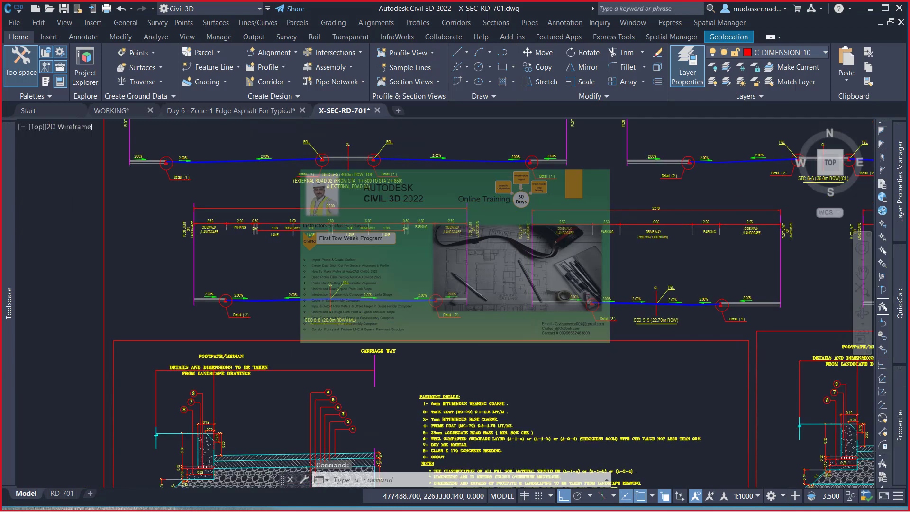
click(167, 194)
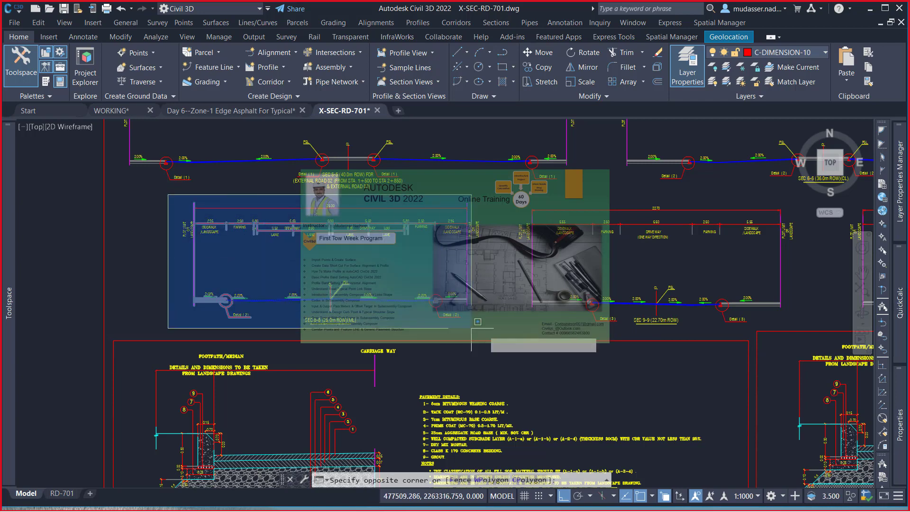
click(492, 332)
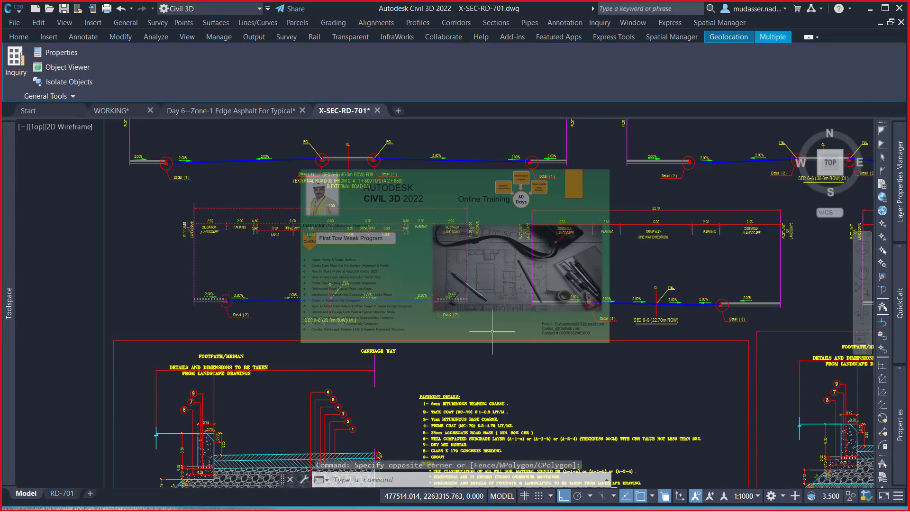
key(ctrl+c)
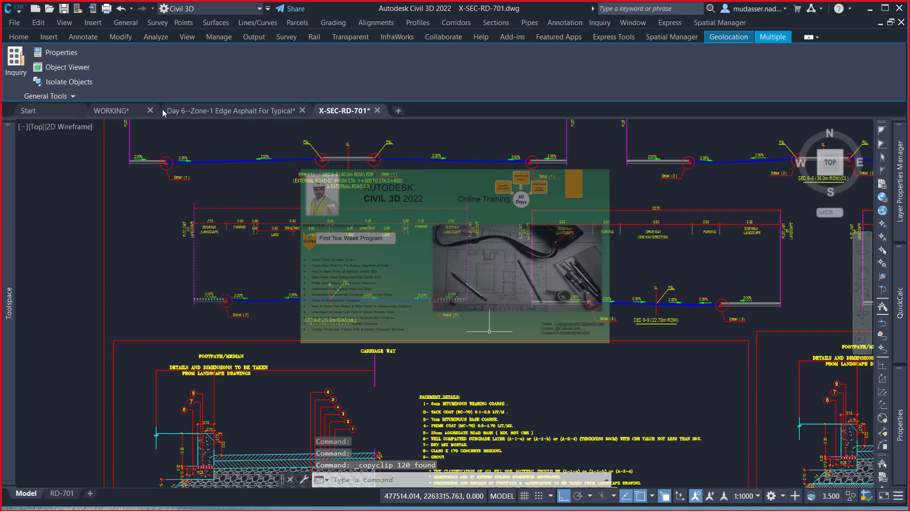
- Paste the SEC 8-8 section into WORKING.dwg at a picked point, then return to X-SEC-RD-701
click(122, 112)
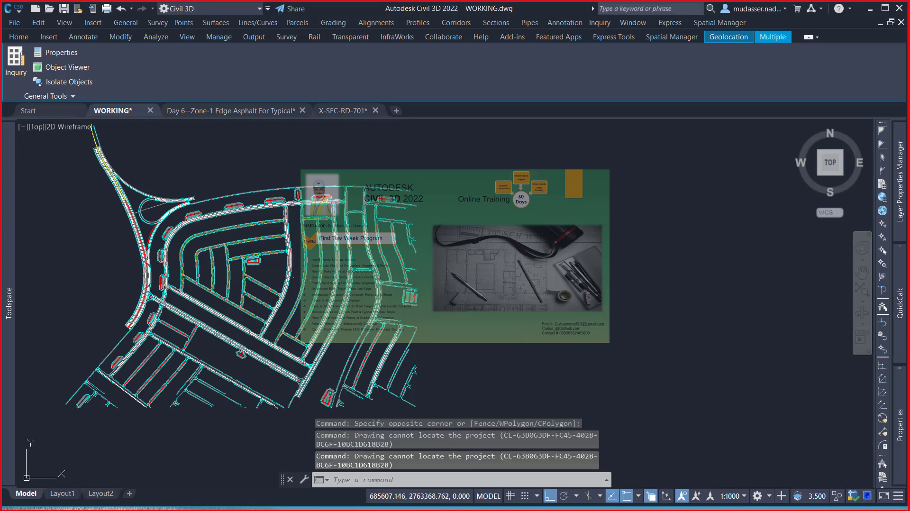
key(Escape)
scroll(449, 265, down, 2)
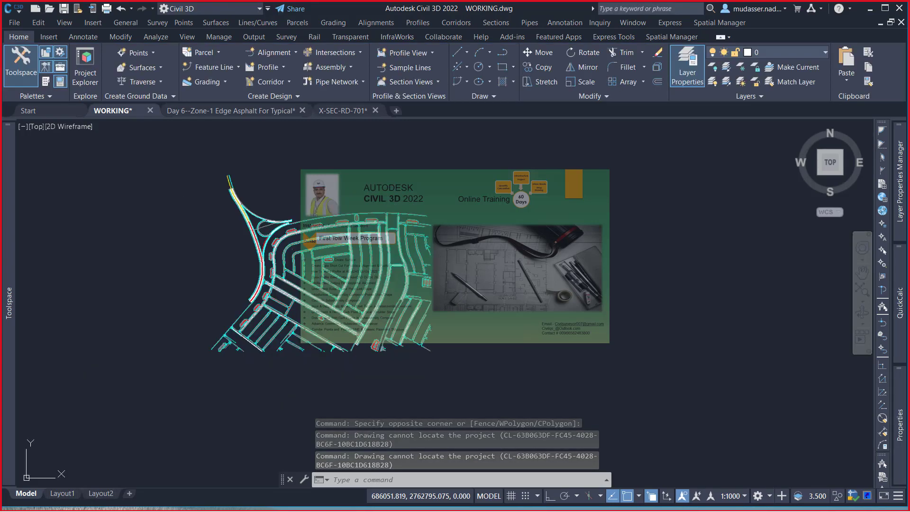
scroll(449, 265, down, 5)
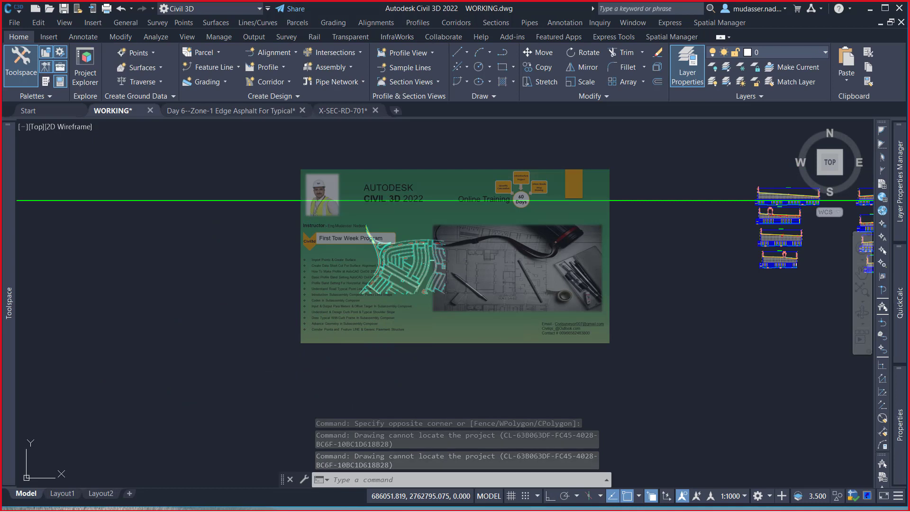
scroll(351, 151, down, 3)
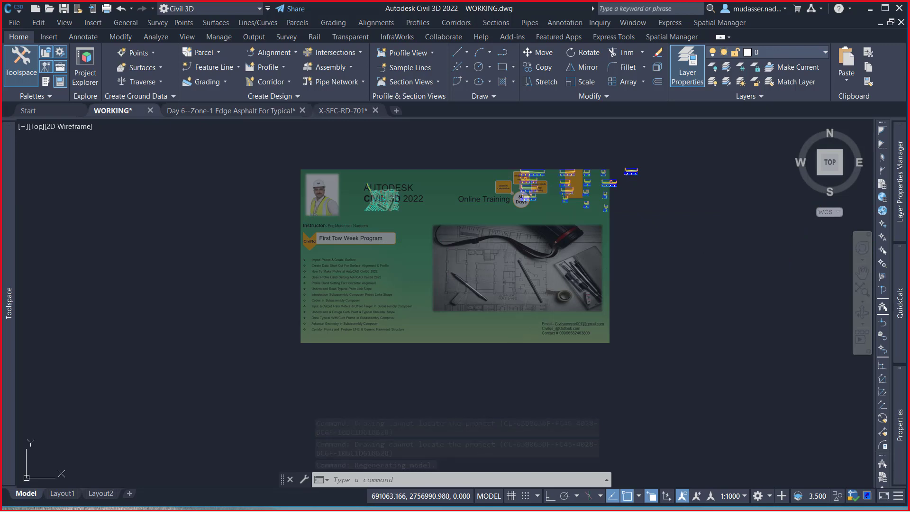
key(ctrl+v)
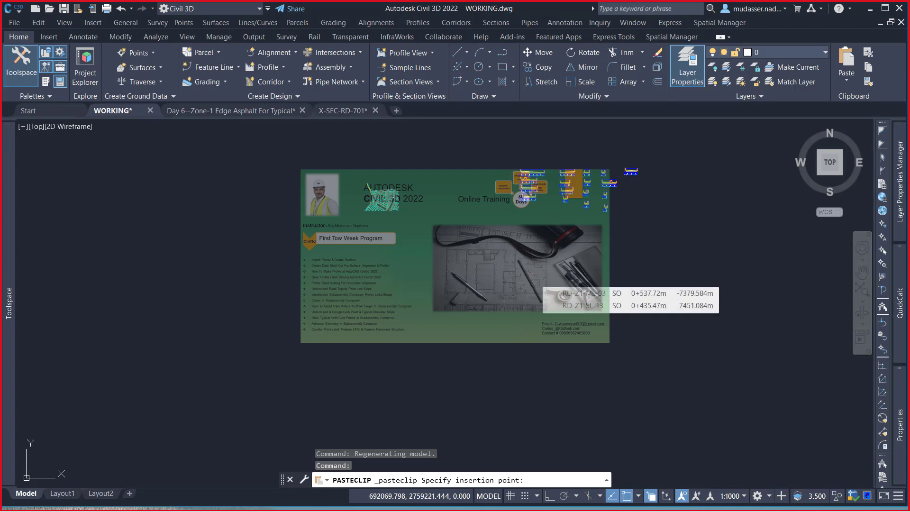
click(532, 272)
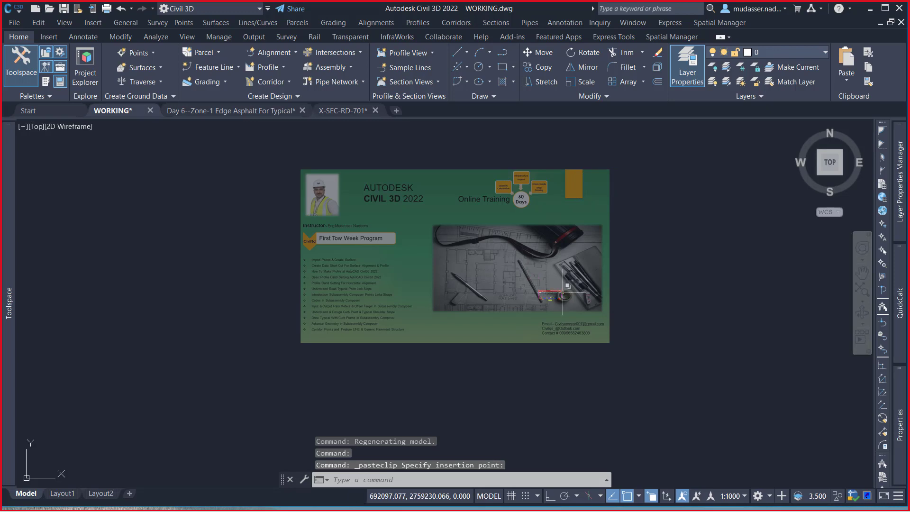
scroll(590, 304, up, 2)
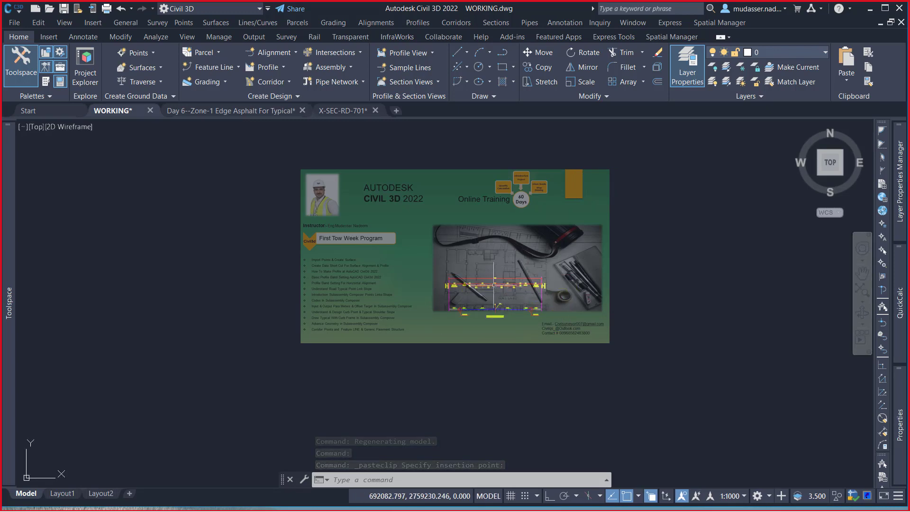
click(327, 112)
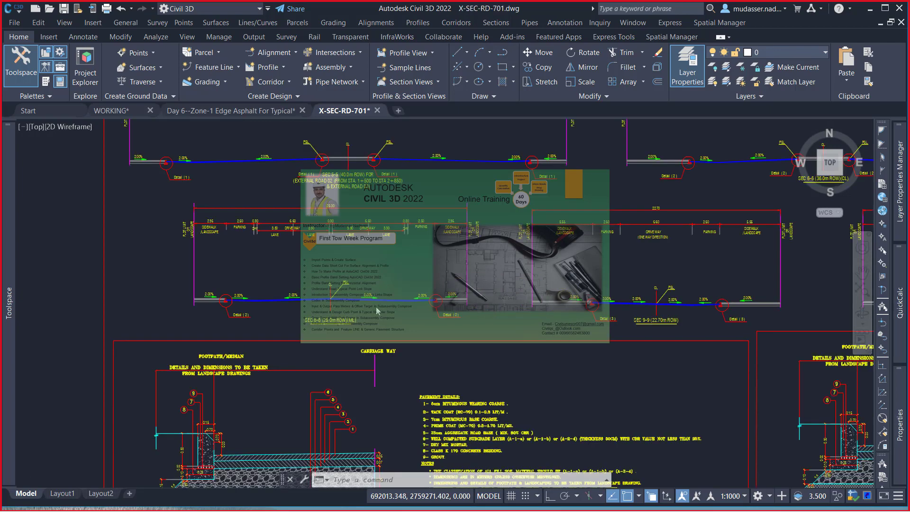
- Window-select all section frames and pavement details in X-SEC-RD-701 and copy them
scroll(229, 299, down, 2)
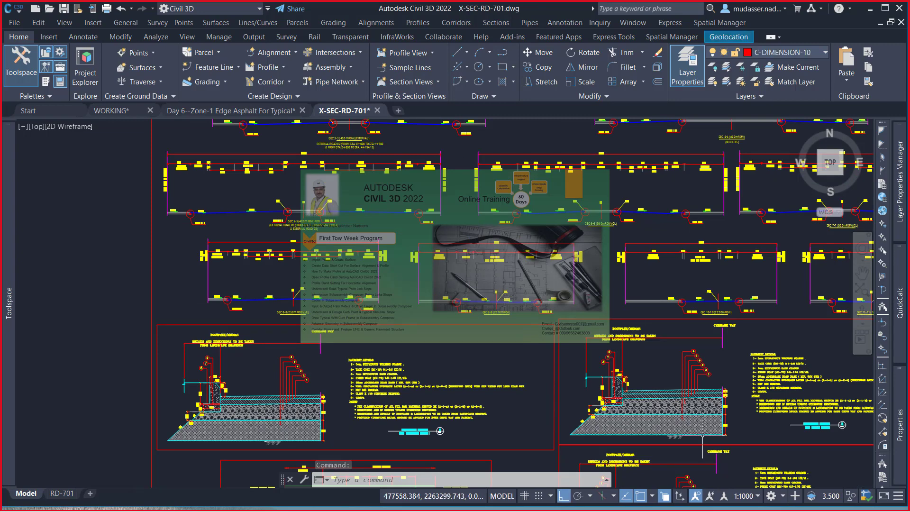
middle_drag(474, 332, 404, 321)
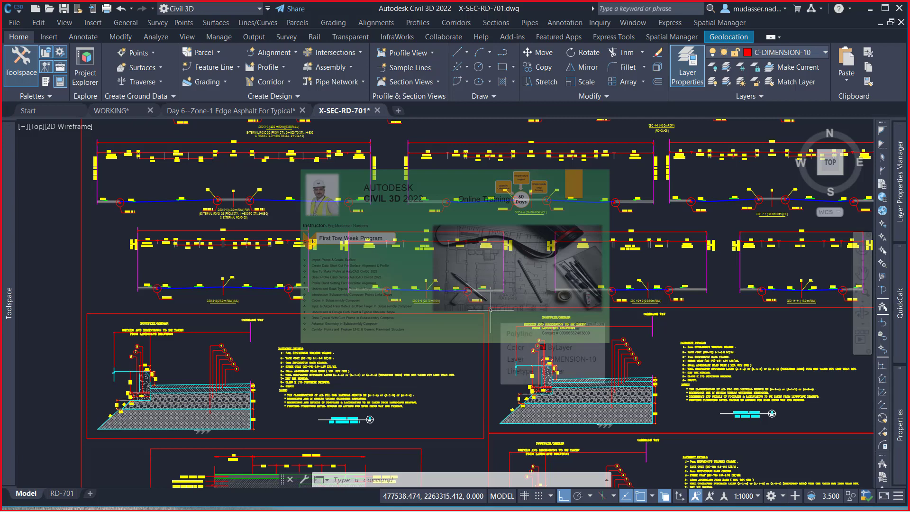
click(489, 308)
key(Escape)
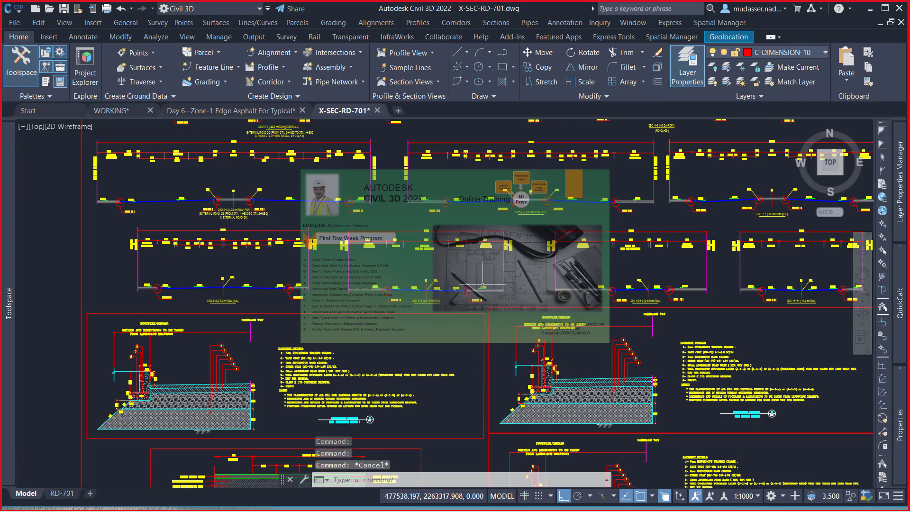
scroll(492, 309, up, 3)
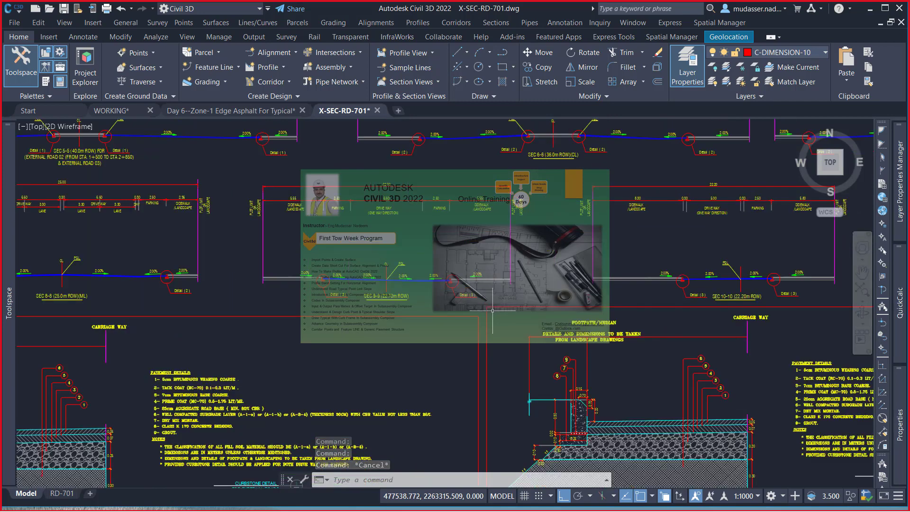
click(490, 311)
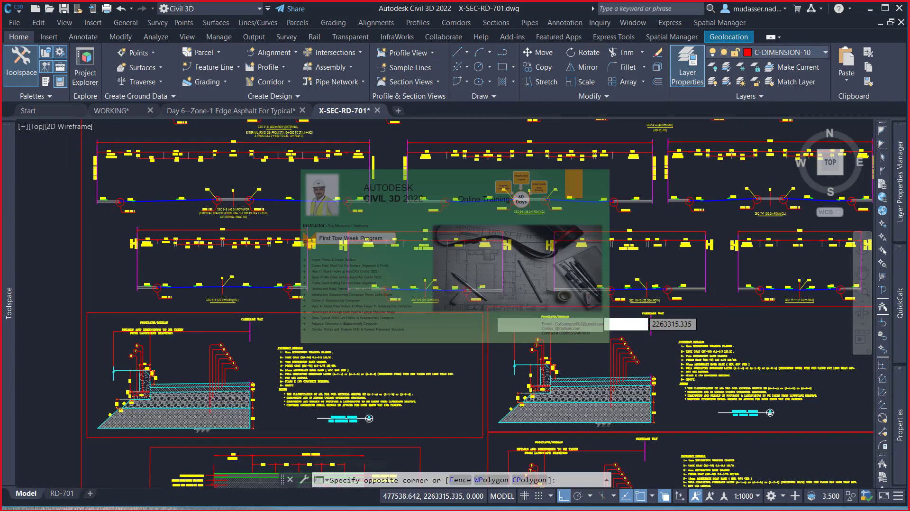
scroll(492, 308, down, 4)
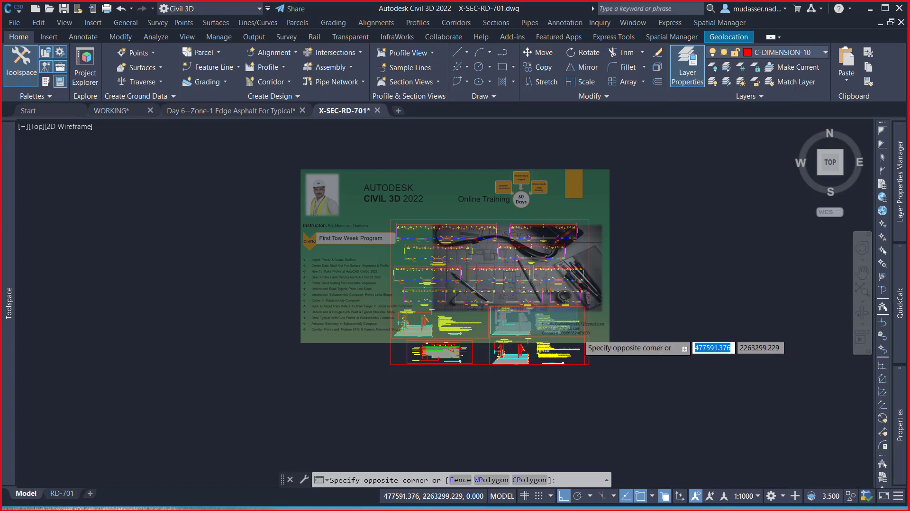
scroll(578, 332, up, 2)
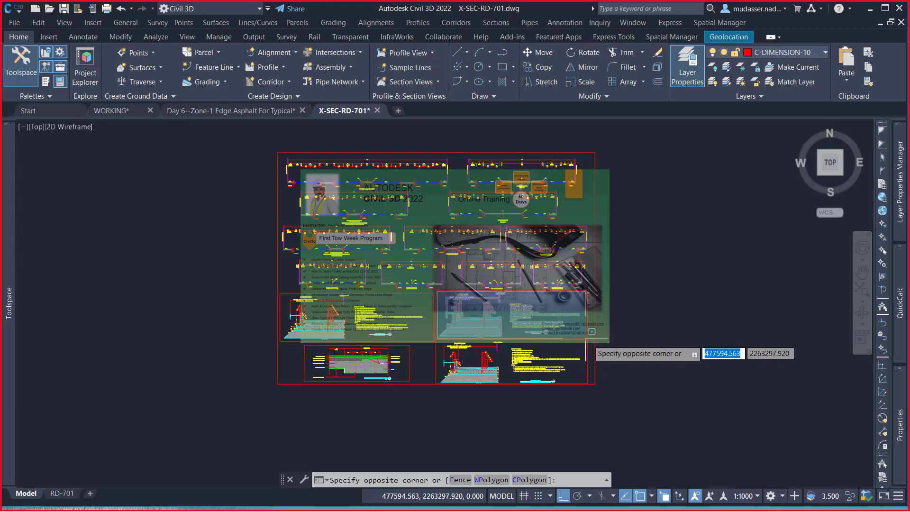
click(588, 339)
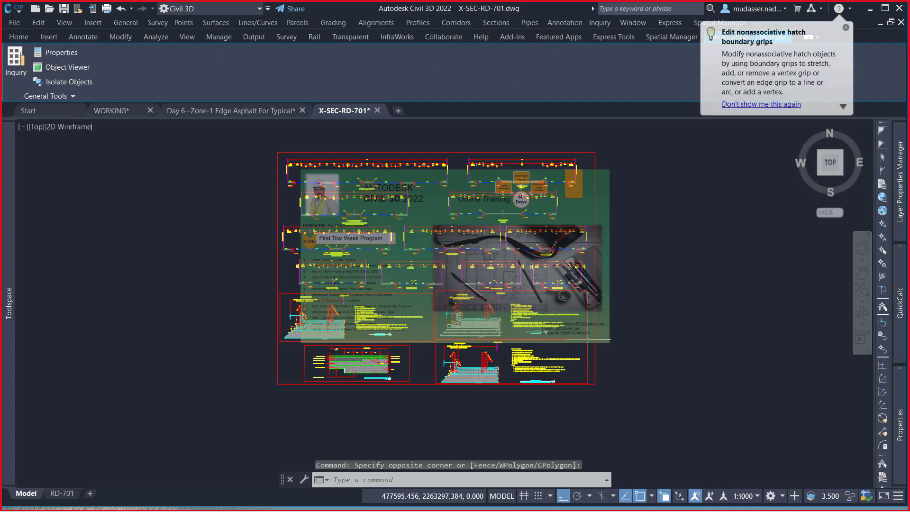
mouse_move(592, 336)
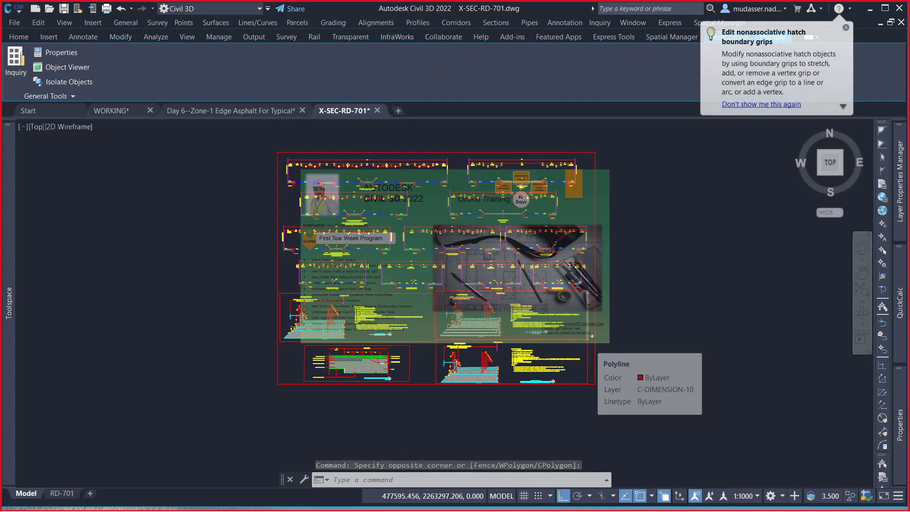
click(588, 339)
key(ctrl+c)
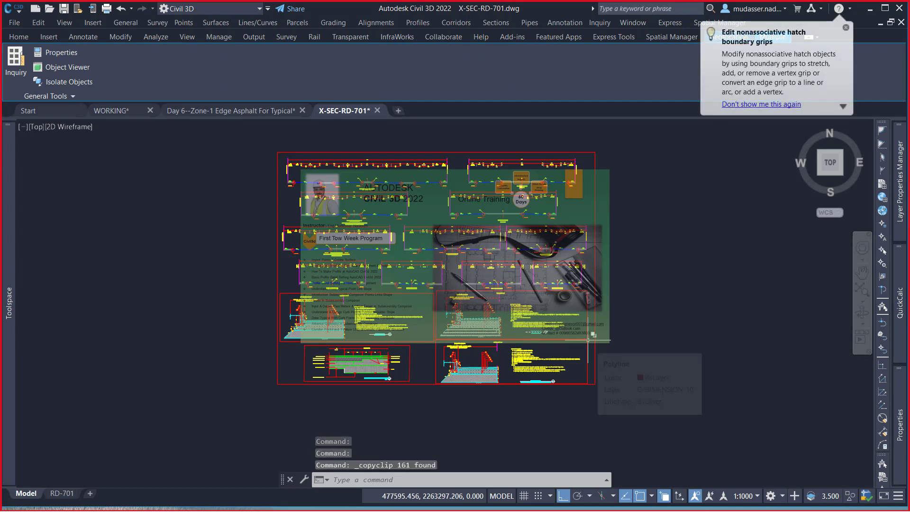
- Paste the copied sections and details into WORKING.dwg at a picked point
click(122, 110)
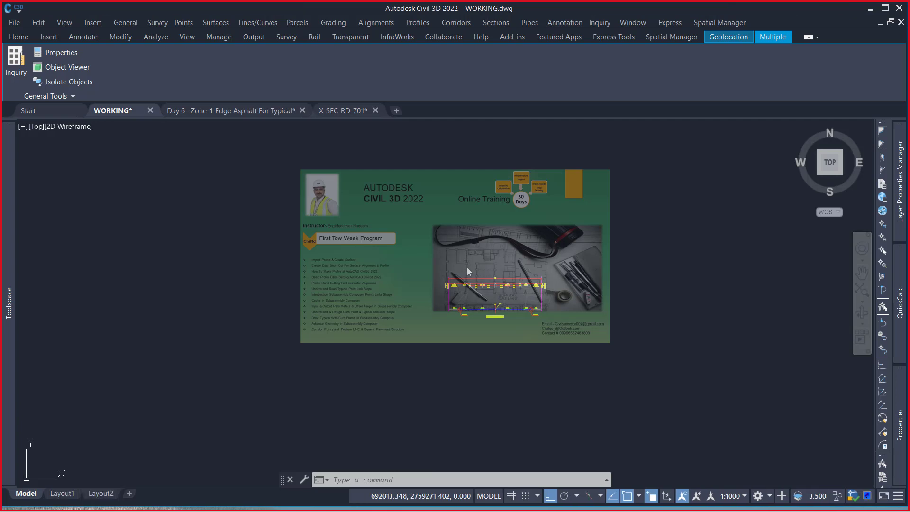
key(ctrl+v)
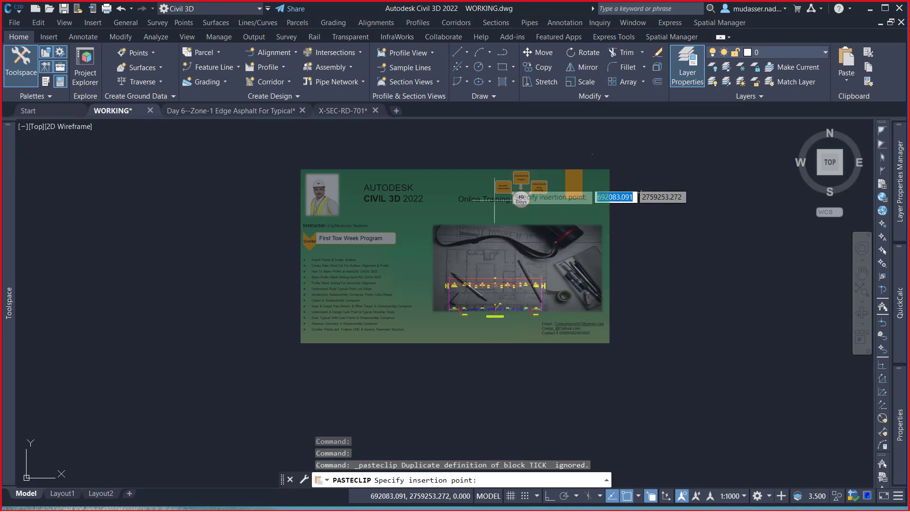
mouse_move(507, 181)
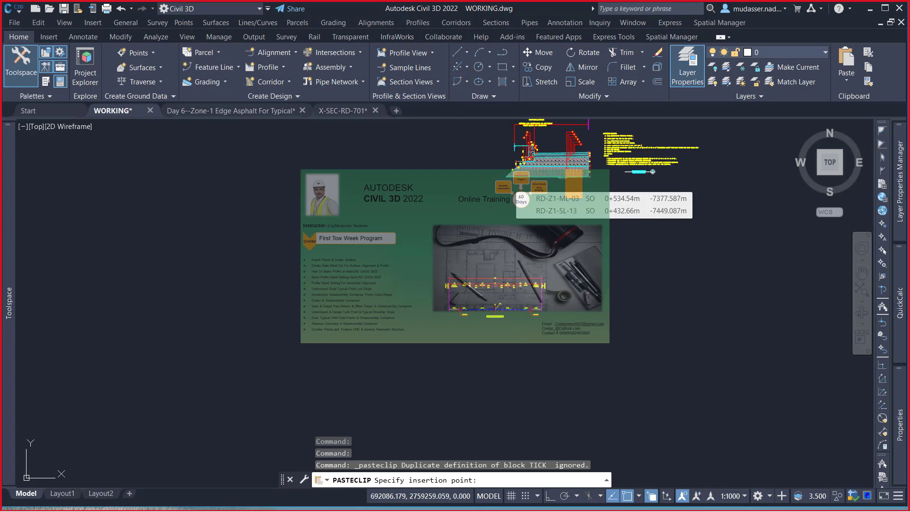
click(514, 187)
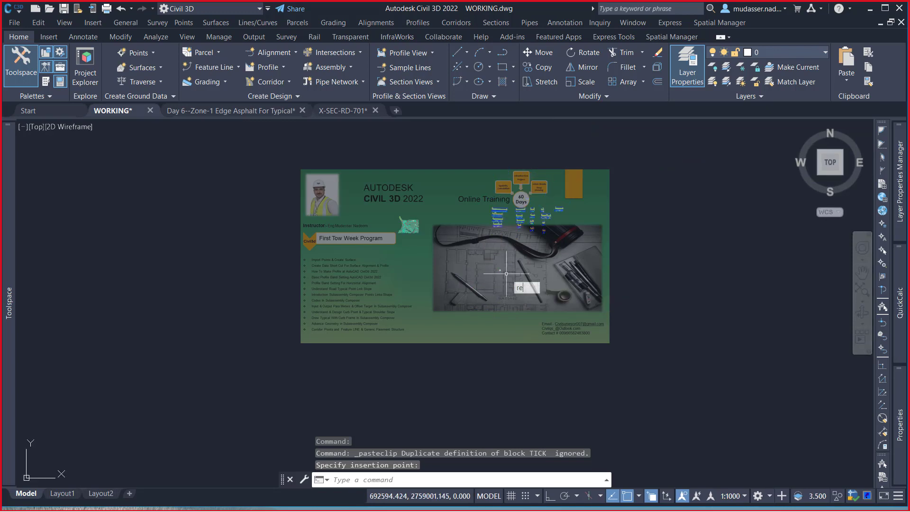
- Draw a boundary rectangle with the RECTANG command
text(REC)
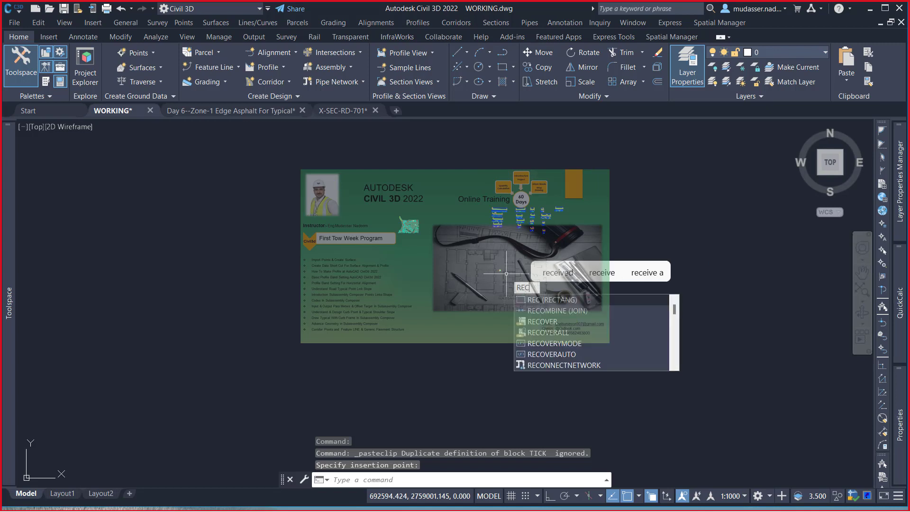
key(Escape)
text(rec)
key(Return)
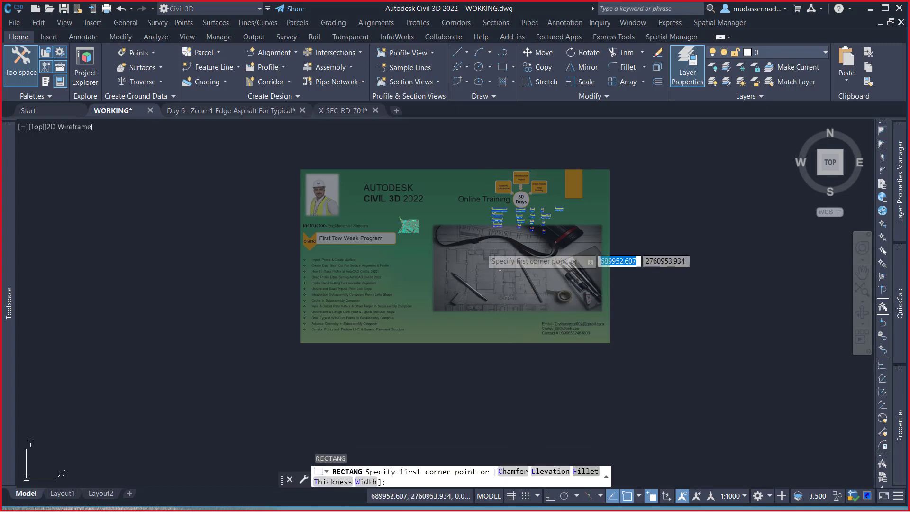
click(495, 245)
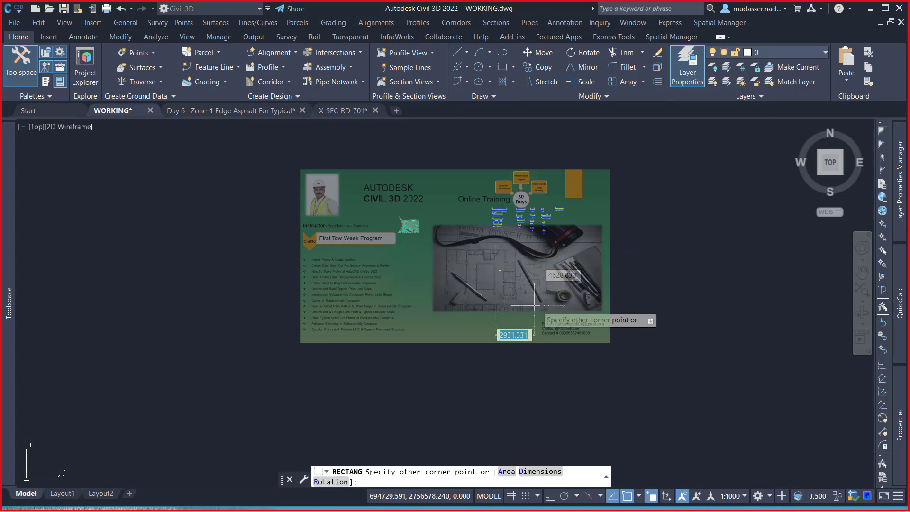
click(595, 302)
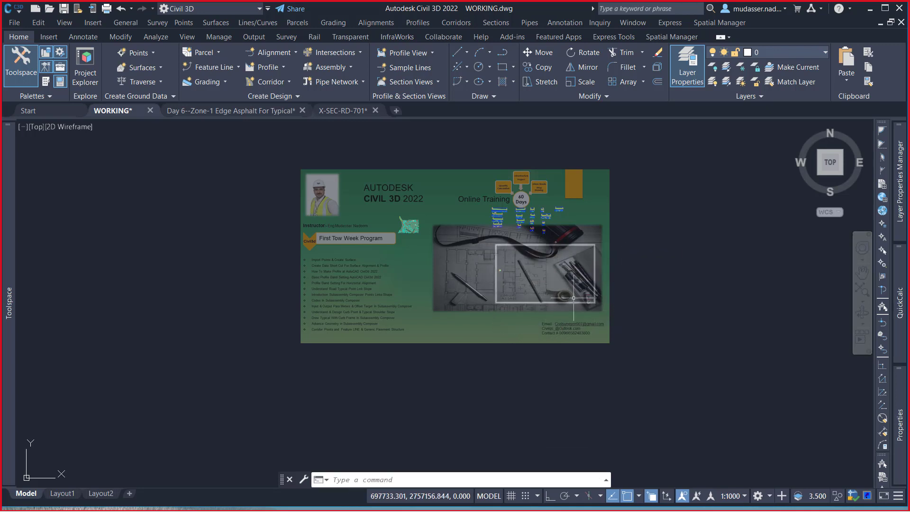
- Move the 281 pasted cross-section objects to a new location and save WORKING.dwg
click(537, 252)
click(508, 278)
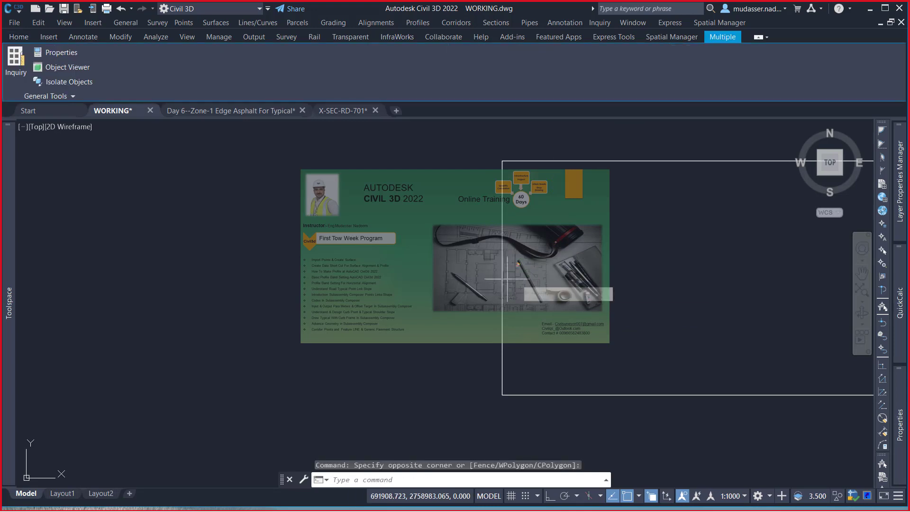
text(m)
key(Return)
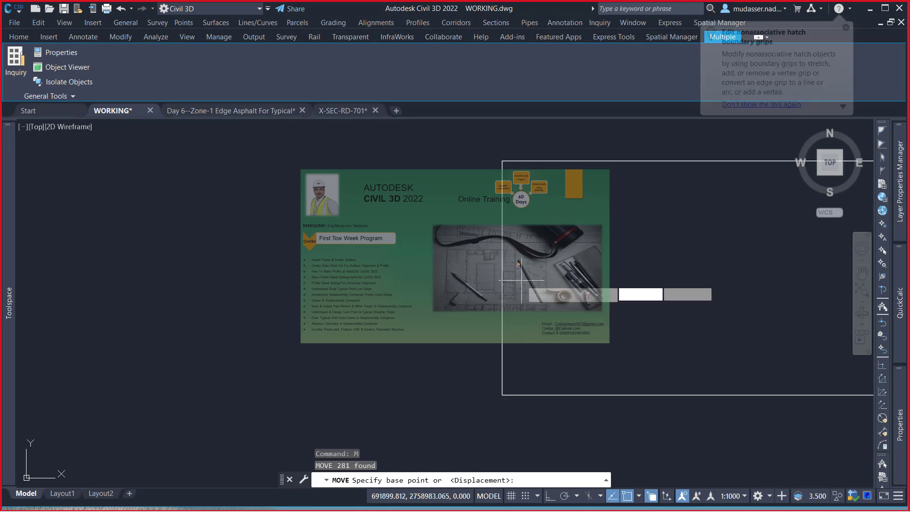
click(521, 280)
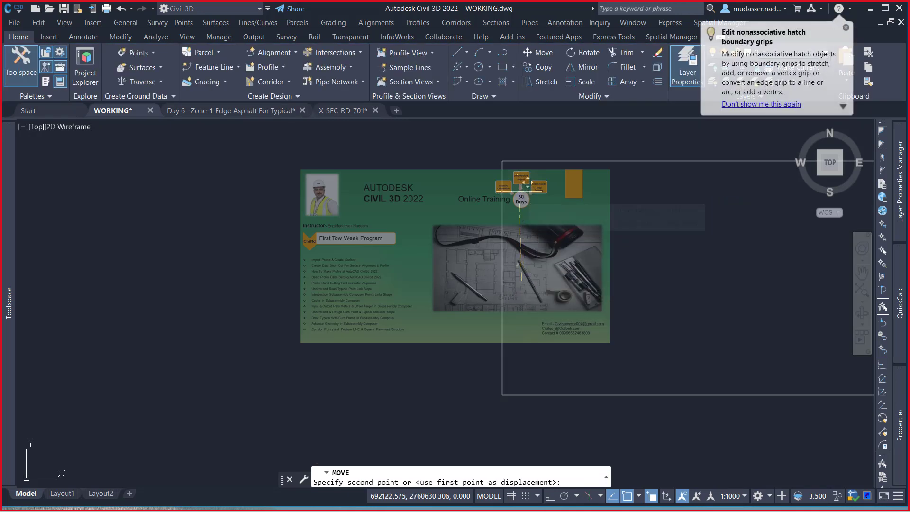
click(501, 161)
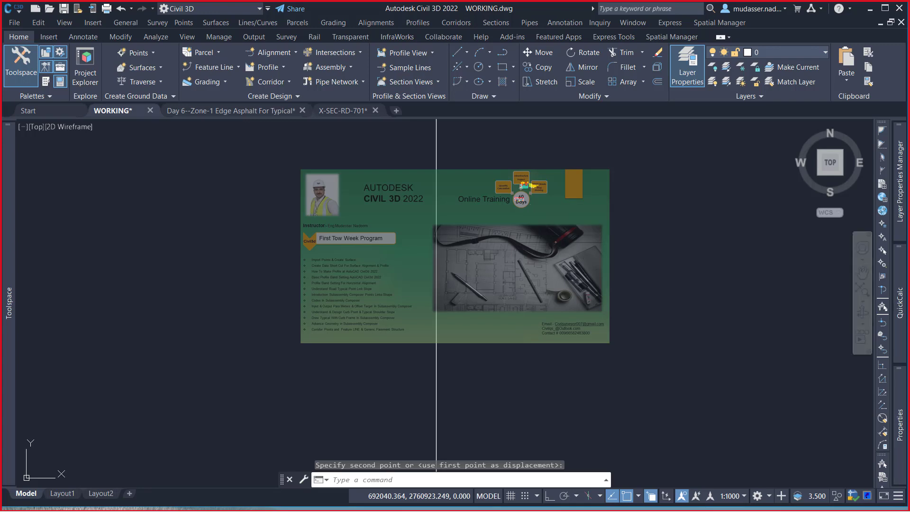
click(519, 191)
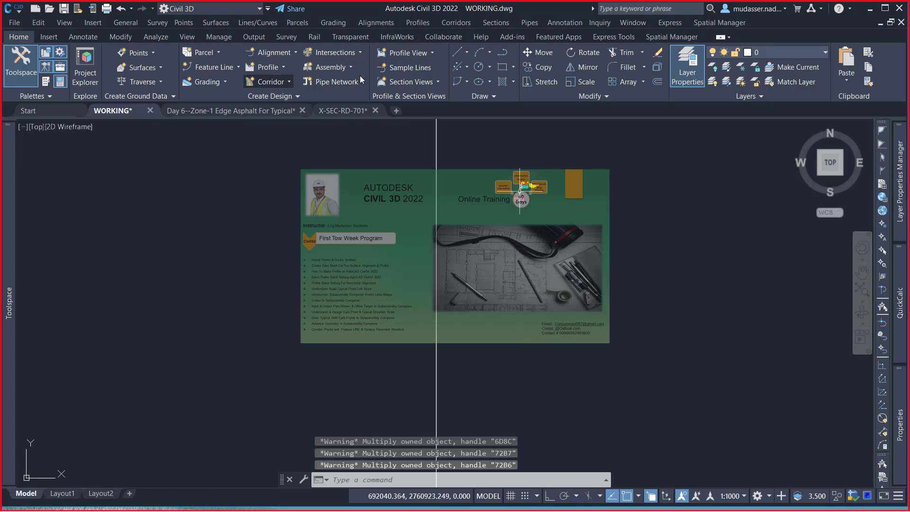
key(ctrl+s)
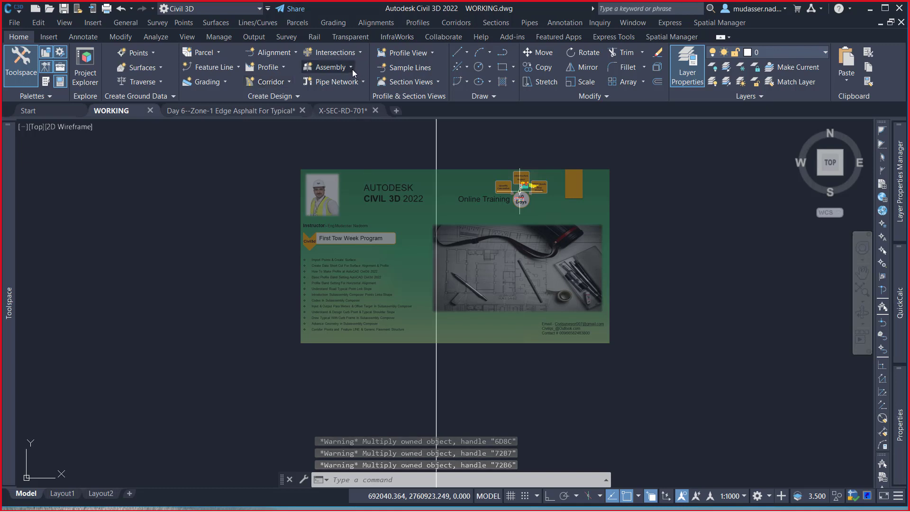
click(352, 70)
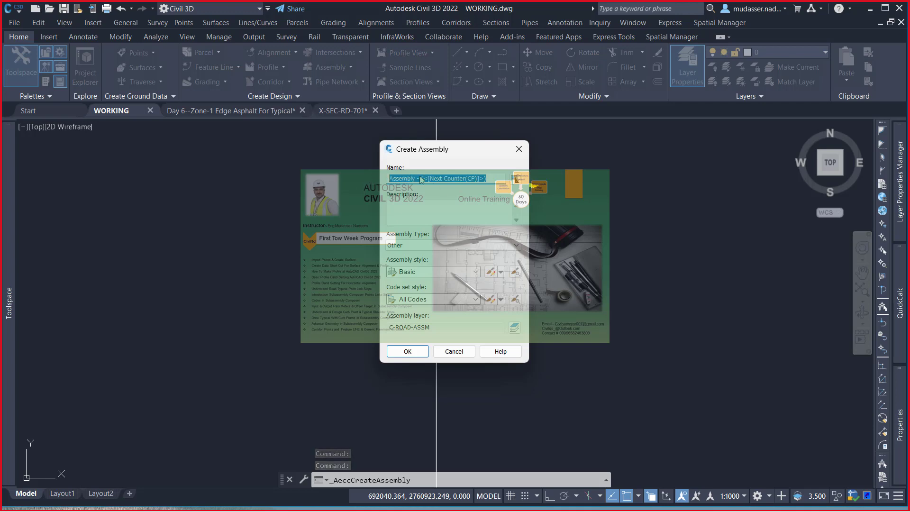
- Name the new assembly ML-01-25M, keeping type Other and code set All Codes
text(M)
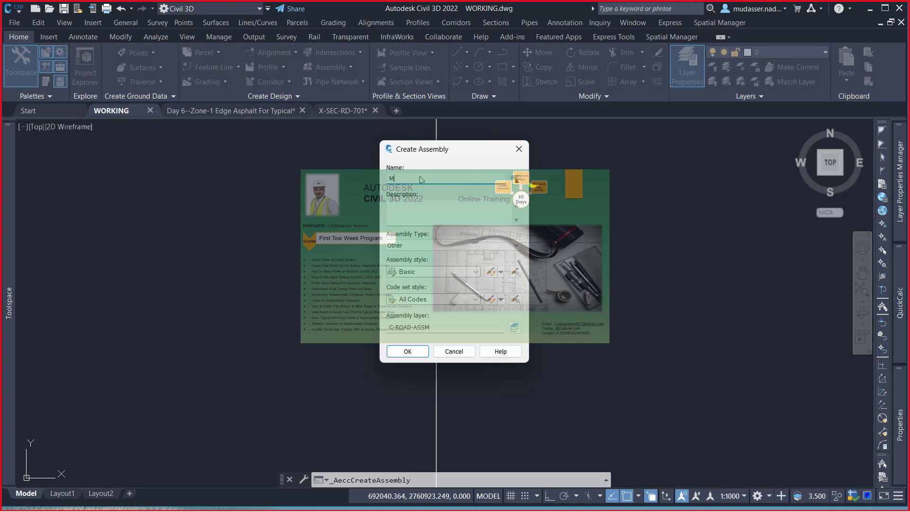
text(L)
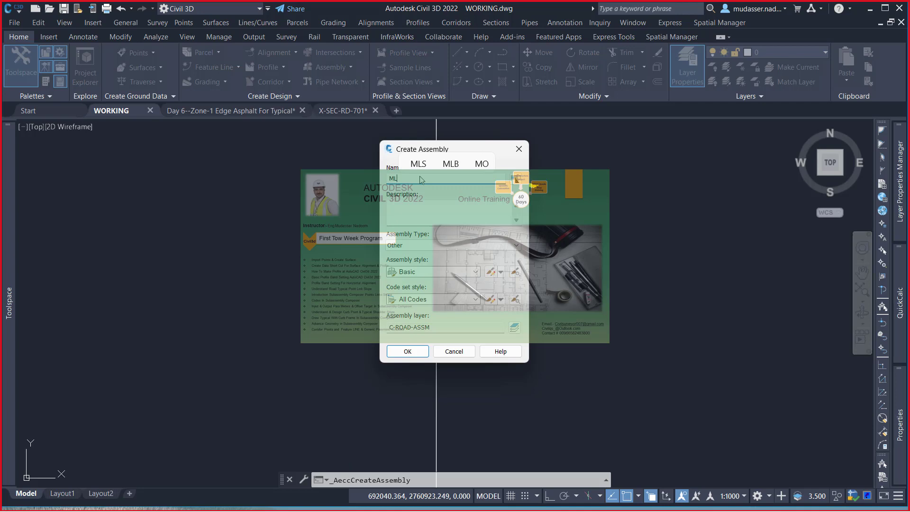
text(-01-25M)
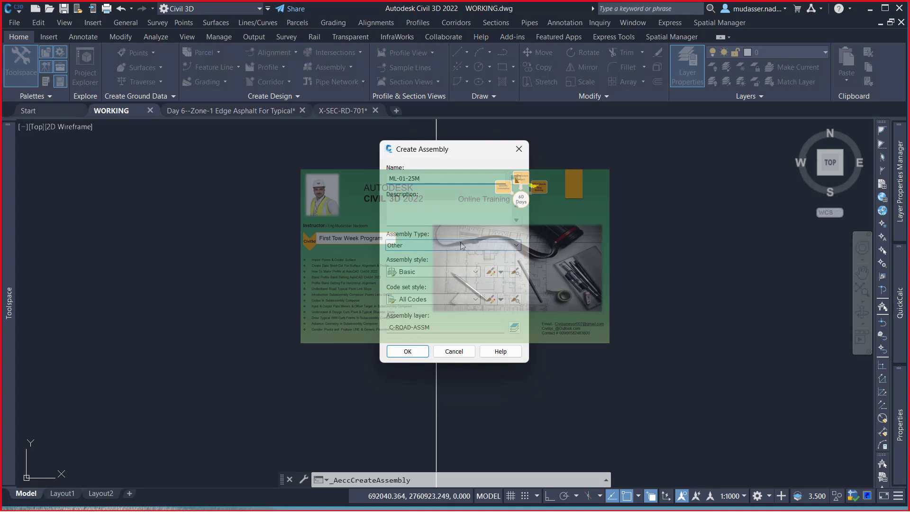
click(440, 251)
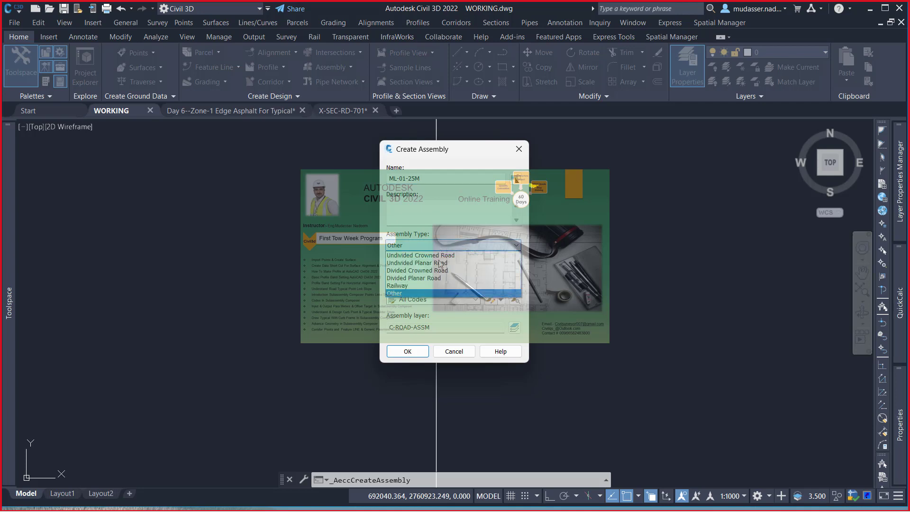
click(401, 294)
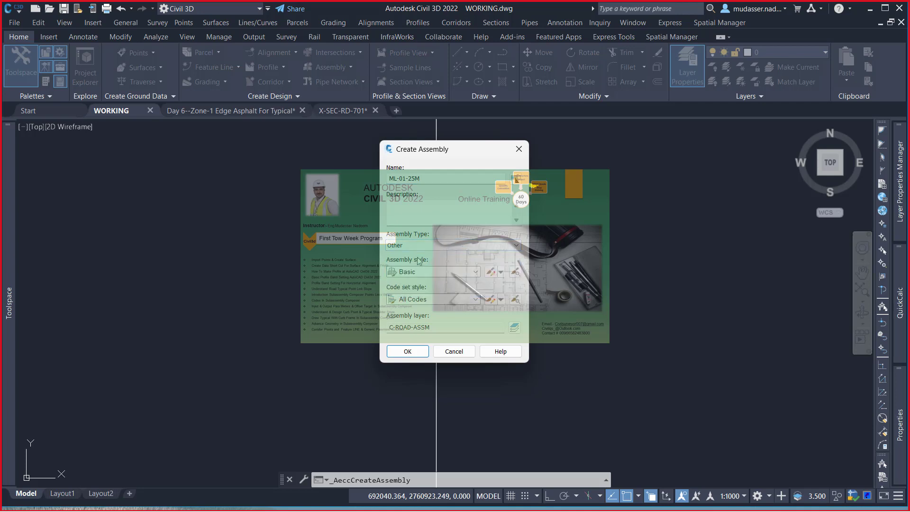
click(476, 299)
click(439, 302)
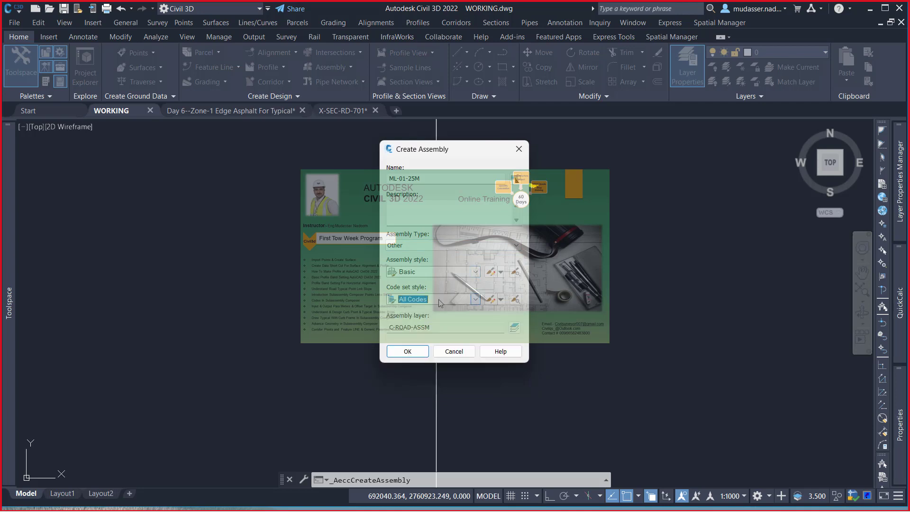
- Accept the ML-01-25M assembly, place its baseline, and switch to X-SEC-RD-701
click(411, 352)
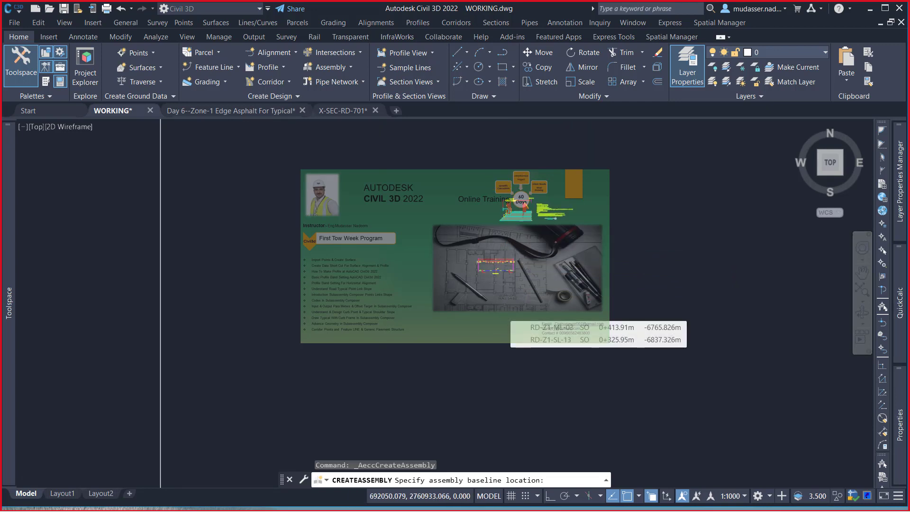
click(445, 303)
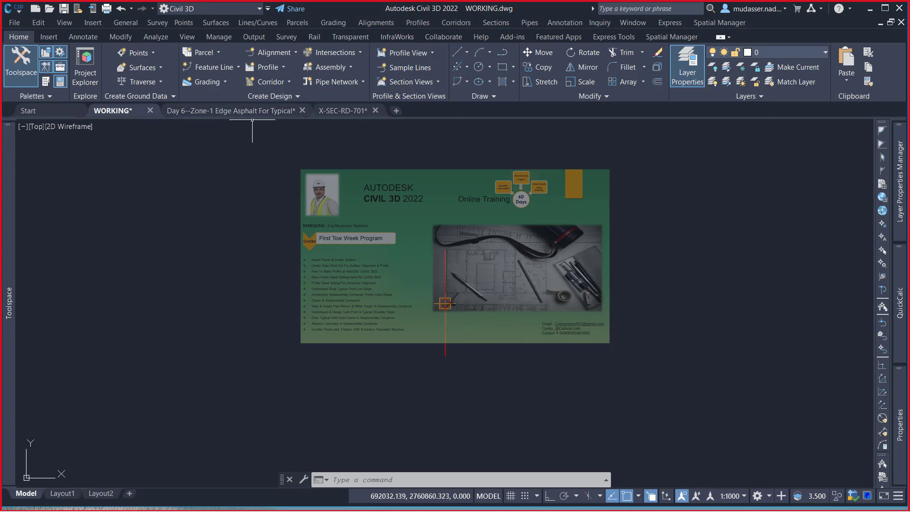
click(329, 112)
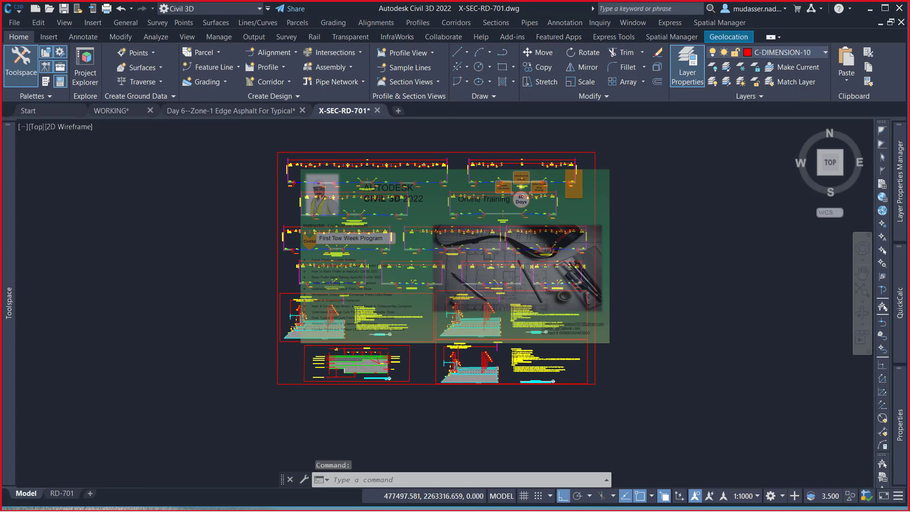
- Zoom in on SEC 8-8 (25.0m ROW)(ML) in X-SEC-RD-701, then return to WORKING
scroll(333, 293, up, 2)
scroll(341, 284, up, 3)
scroll(362, 265, up, 3)
scroll(361, 265, up, 4)
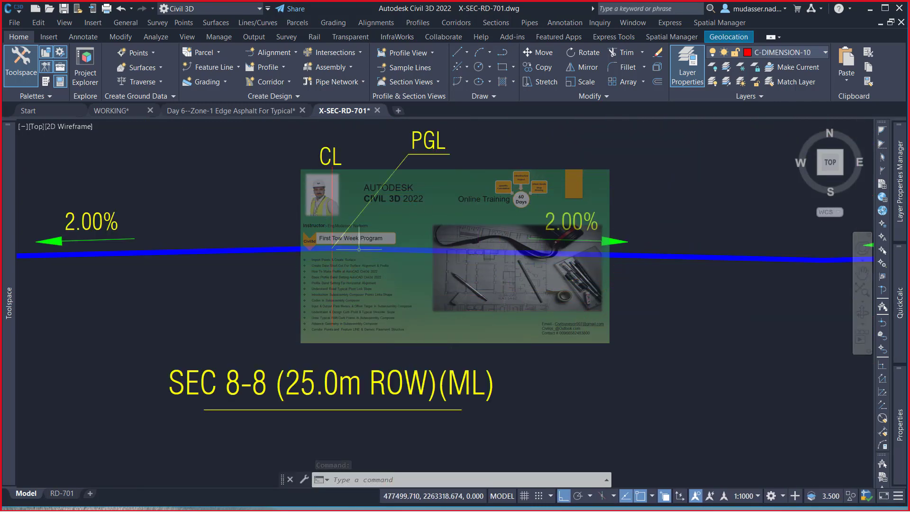
scroll(333, 248, up, 2)
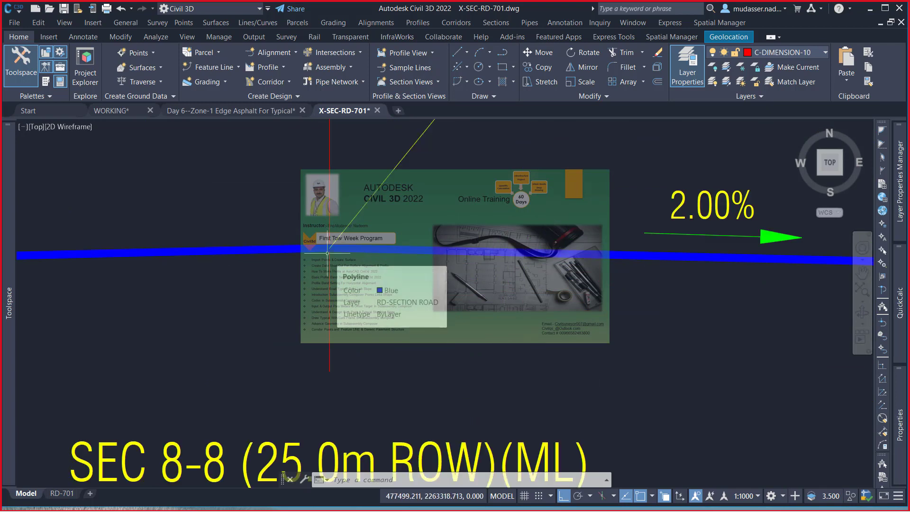
scroll(327, 252, down, 3)
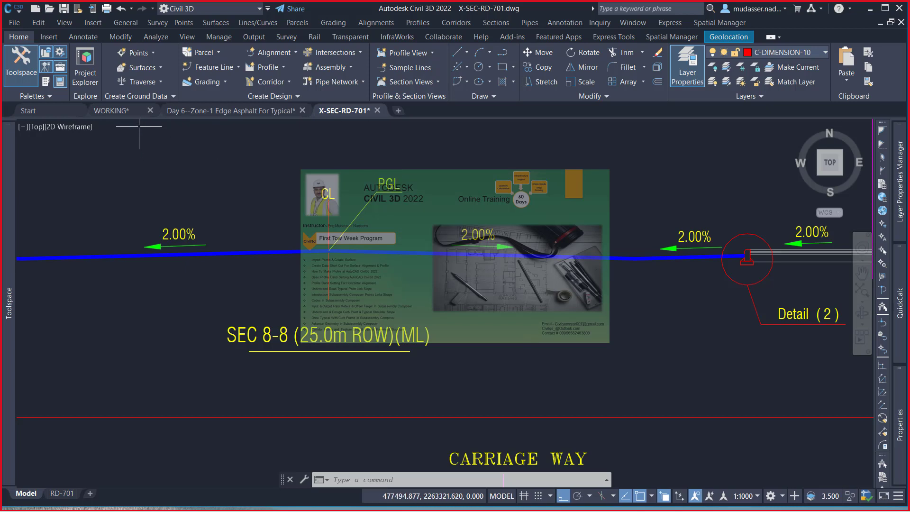
click(121, 110)
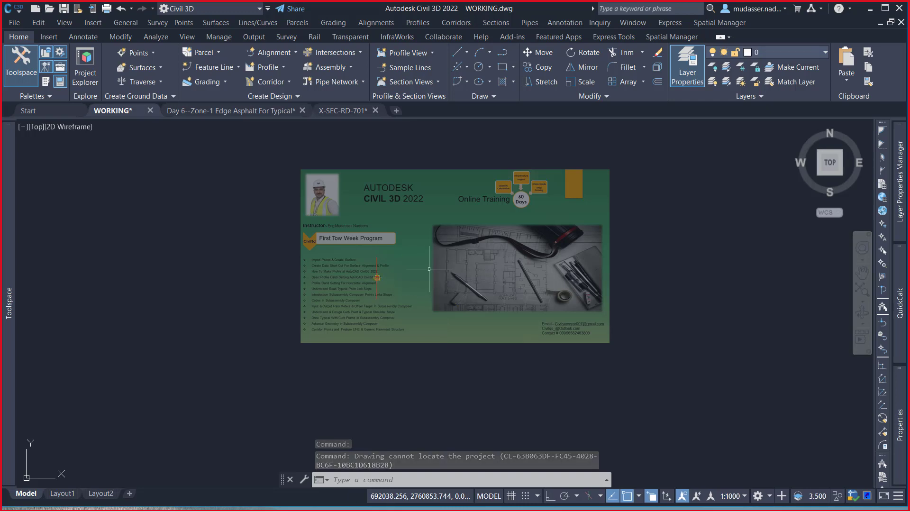
- Zoom and pan so the pasted SEC 8-8 section, right side and ground line included, fills the view
scroll(405, 263, up, 5)
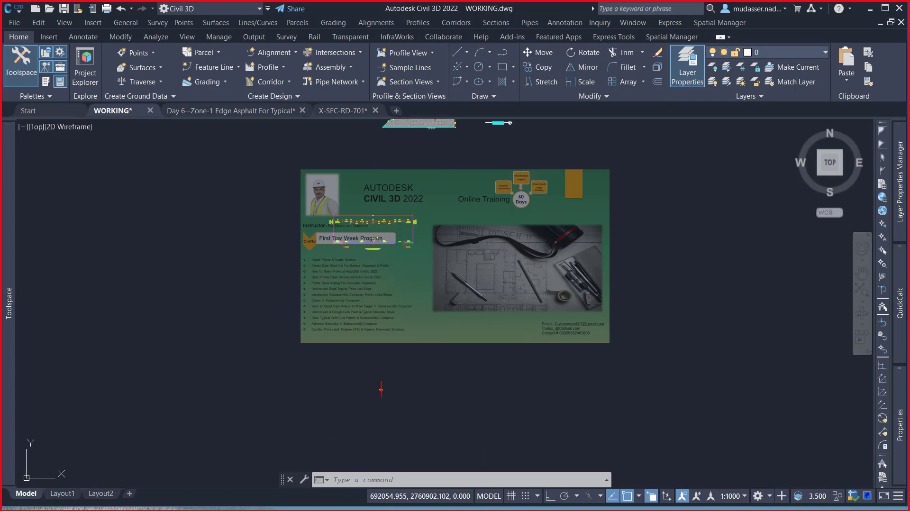
scroll(332, 180, up, 3)
middle_drag(301, 172, 301, 265)
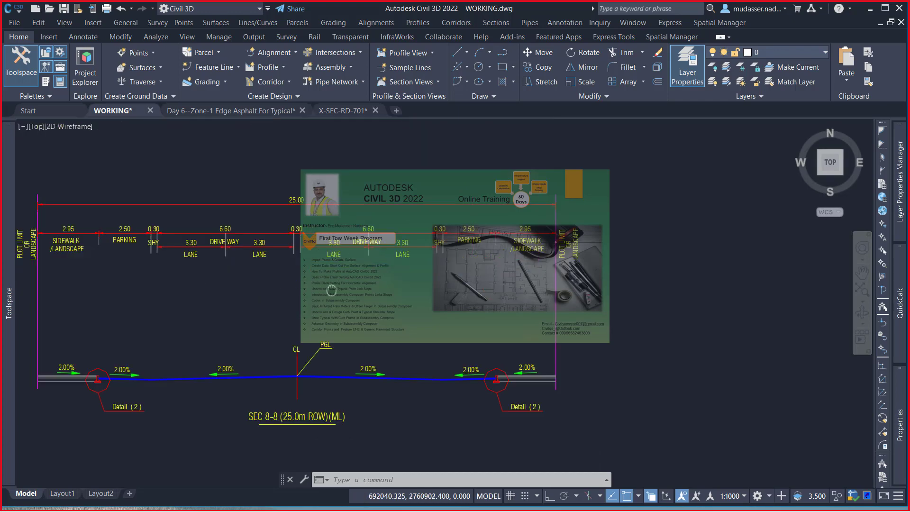
scroll(308, 239, up, 2)
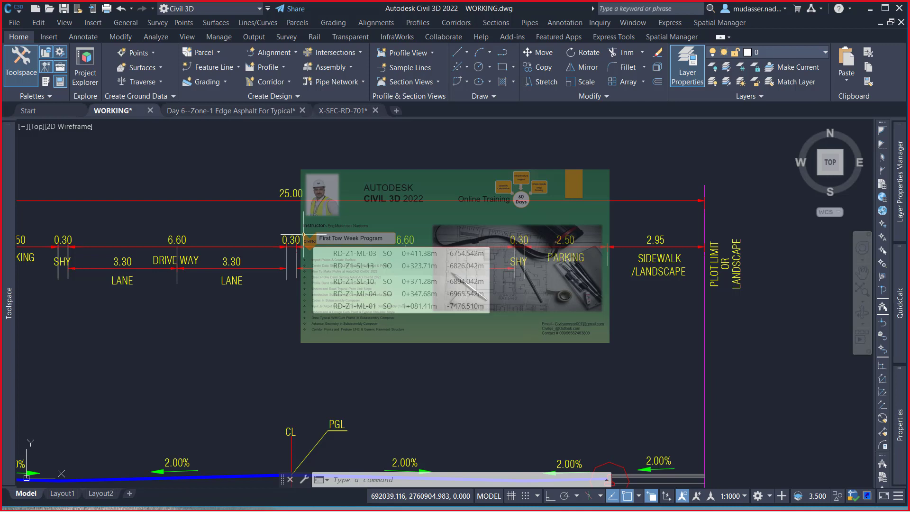
middle_drag(303, 234, 259, 127)
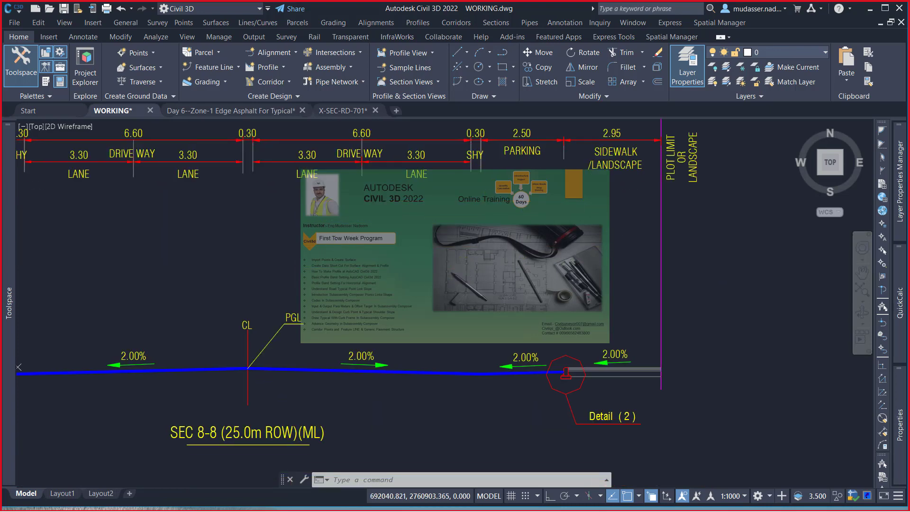
scroll(317, 181, down, 2)
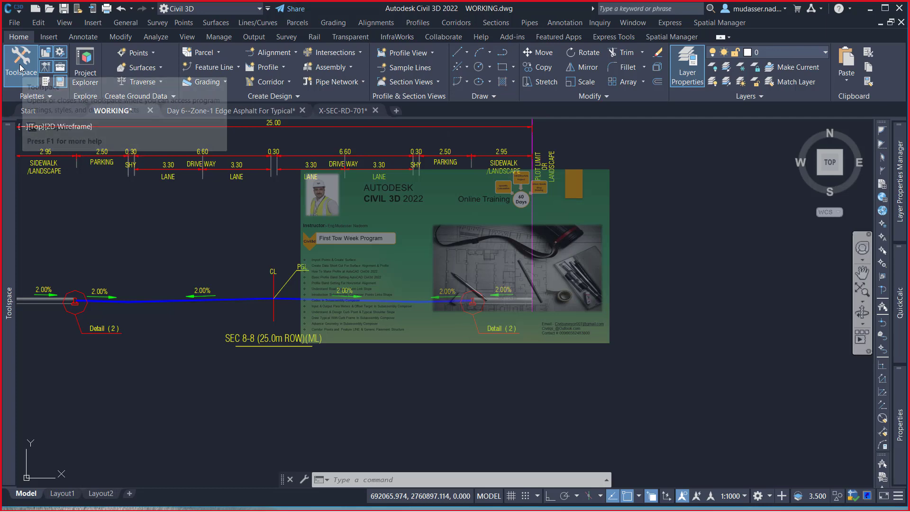
- Close the Toolspace, Layer Properties and calculator palettes, then reopen Toolspace docked
click(21, 69)
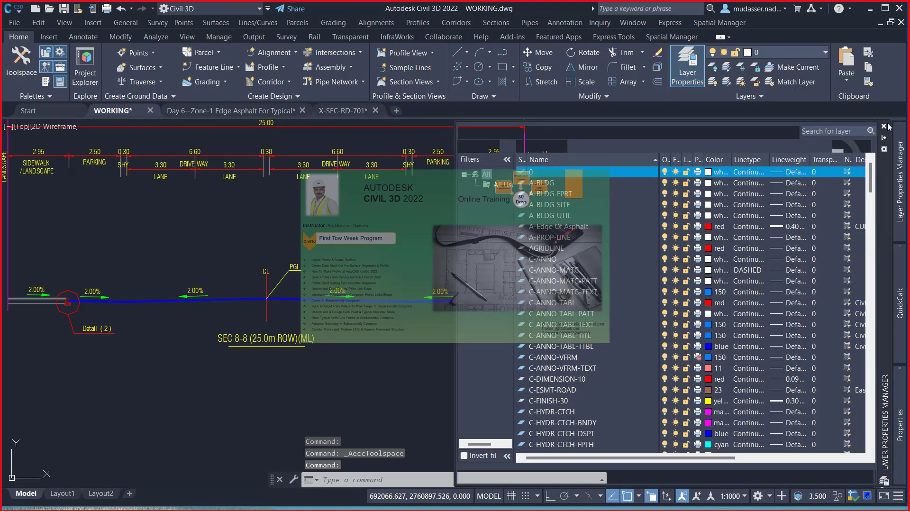
click(883, 126)
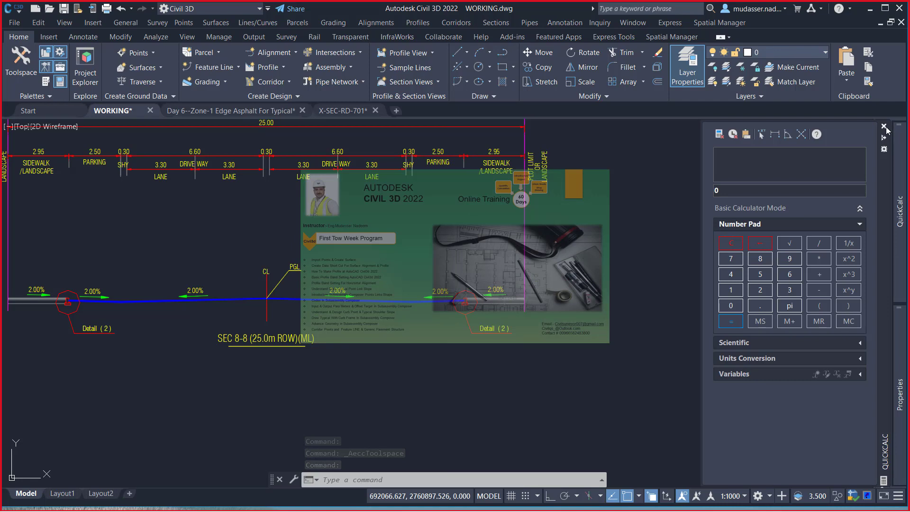
click(884, 127)
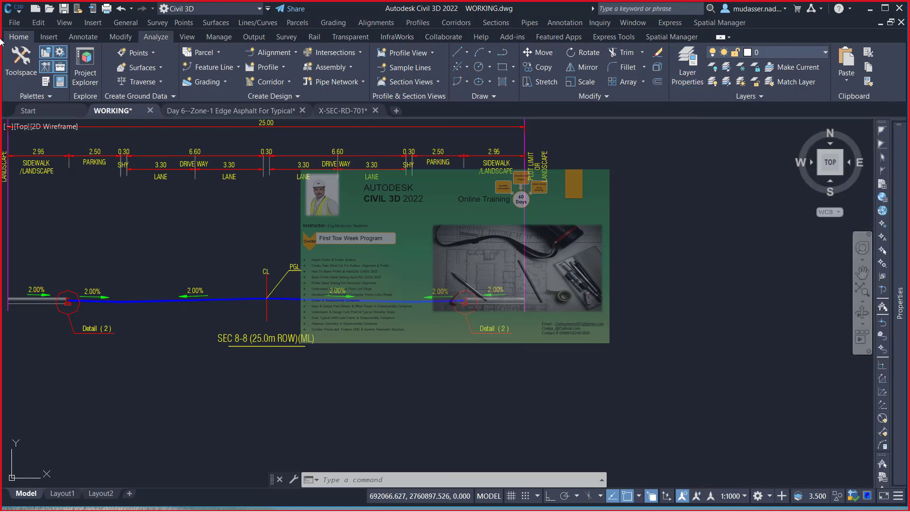
click(16, 65)
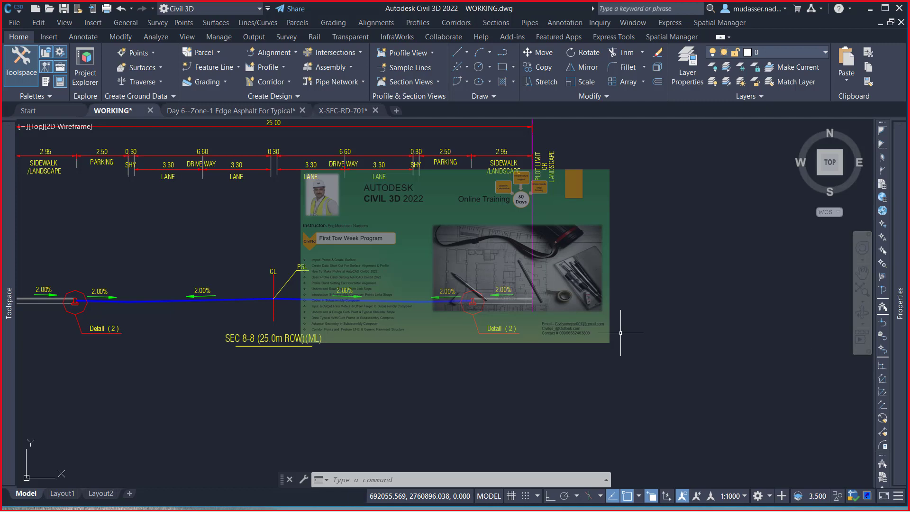
mouse_move(621, 333)
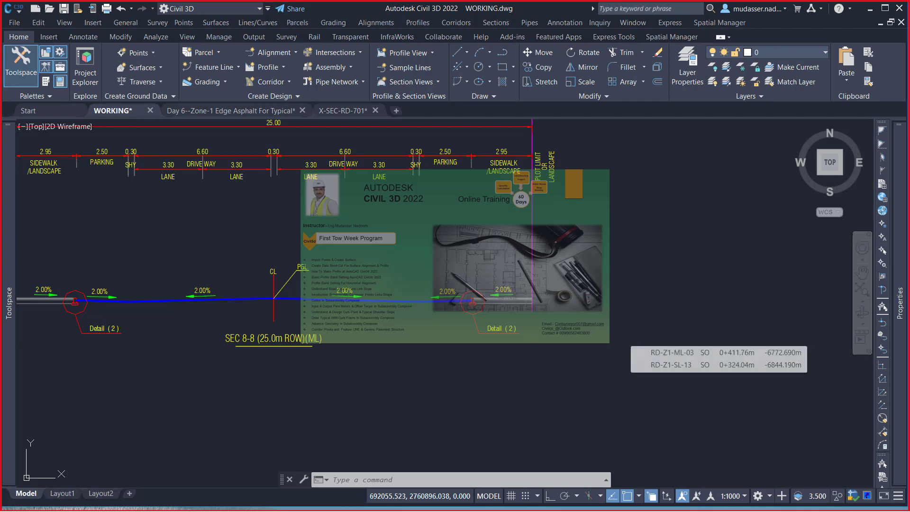
- Open the Civil Metric Subassemblies tool palettes, anchor them right, and bring up the Toolspace panel
key(ctrl+3)
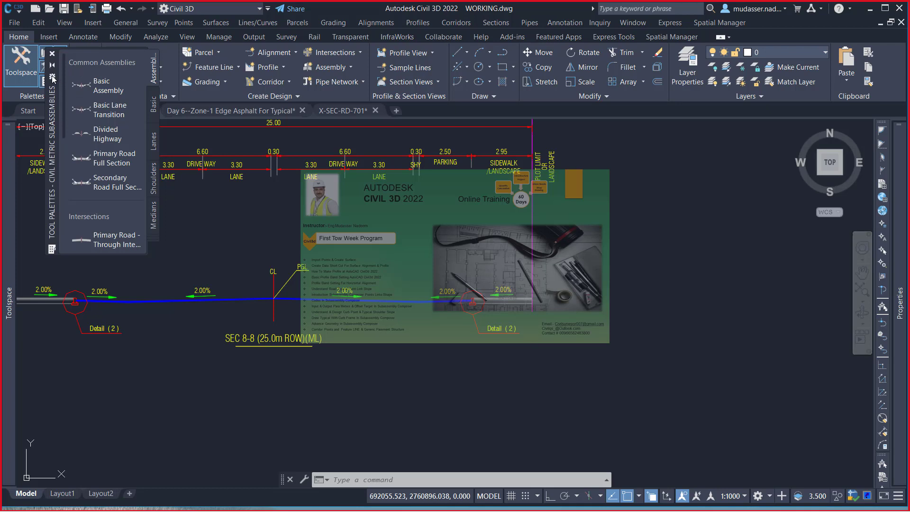
click(53, 77)
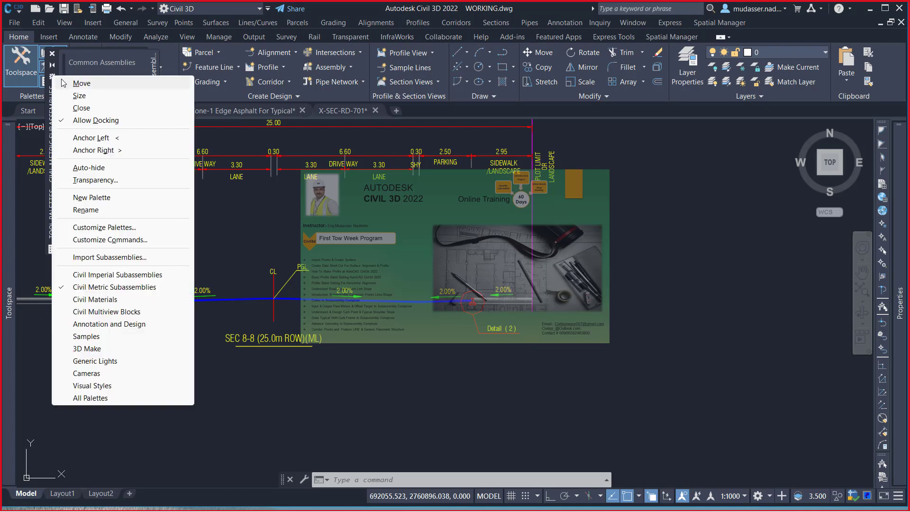
click(52, 54)
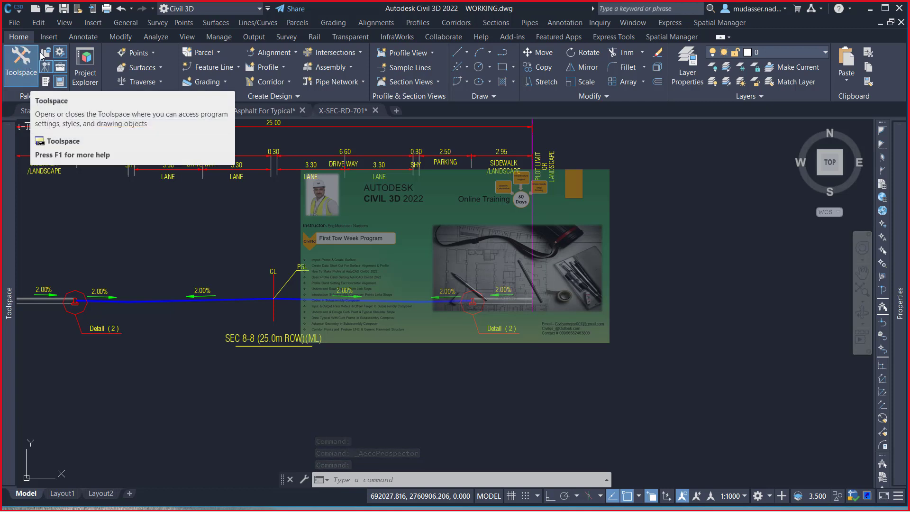
click(50, 58)
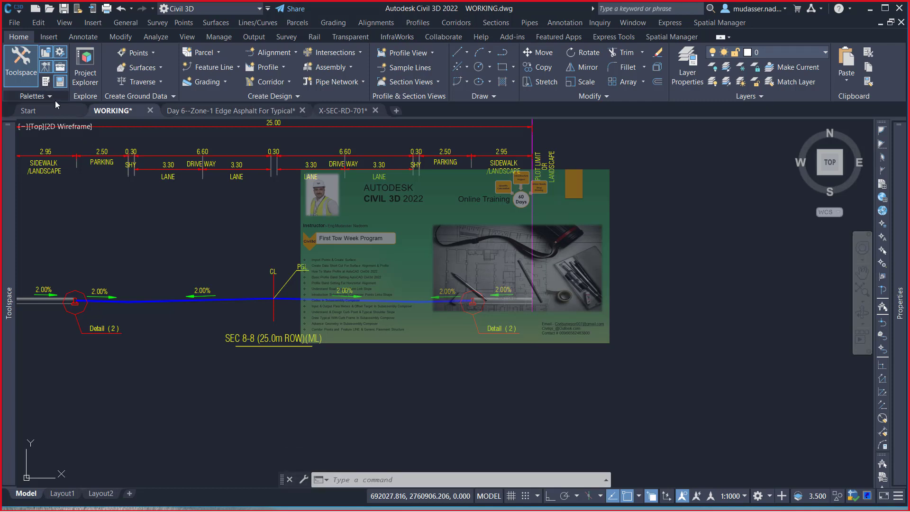
click(47, 52)
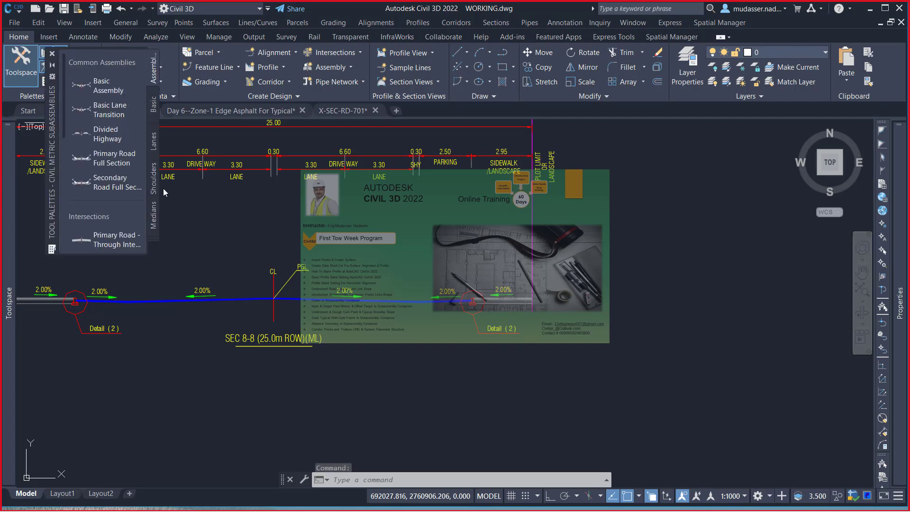
click(53, 80)
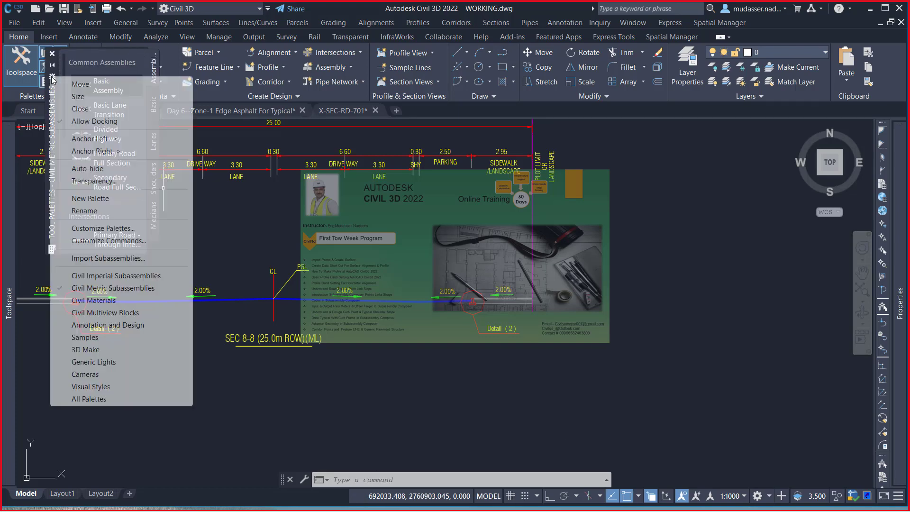
click(108, 154)
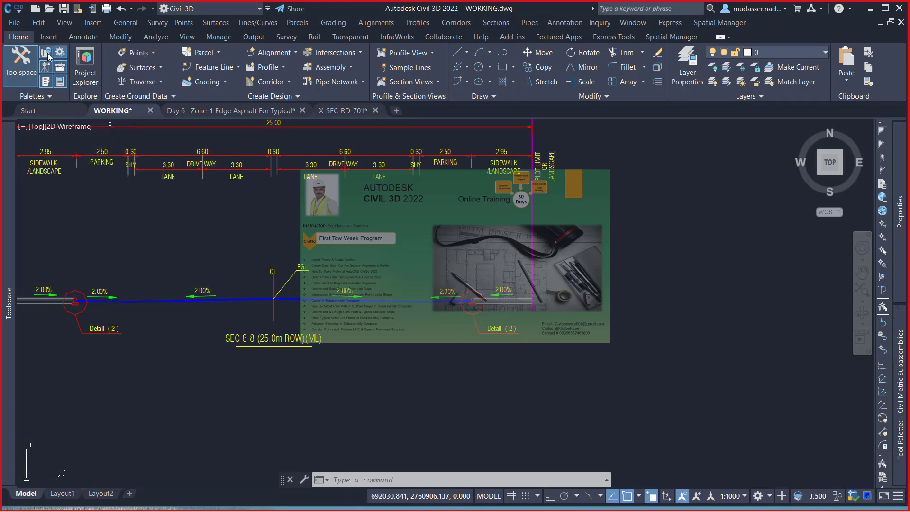
click(45, 52)
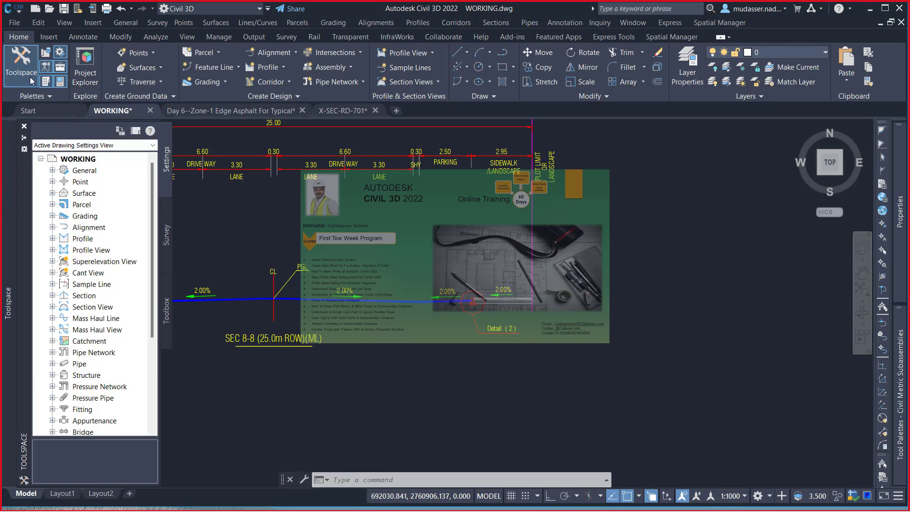
- Close Toolspace and browse the Lanes, Curbs, Shoulders, Medians, Daylight, Generic and Trench Pipes tabs, ending on Lanes
click(46, 52)
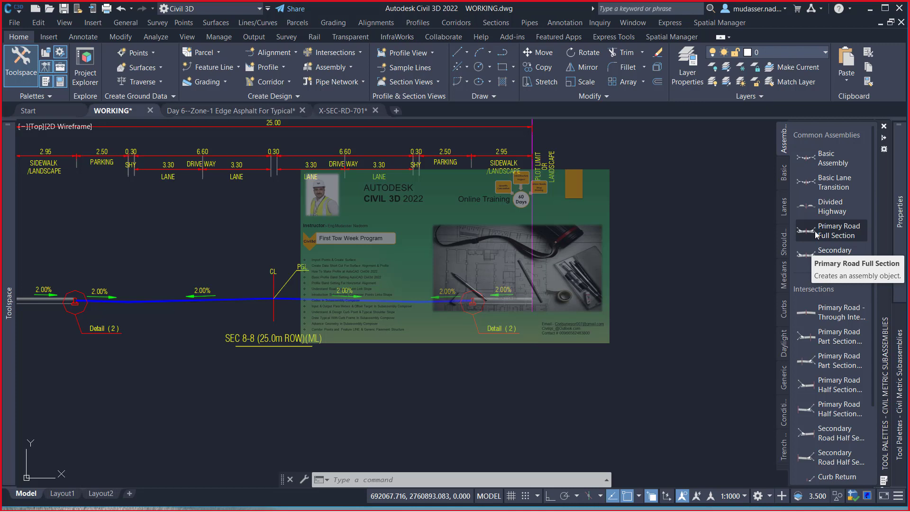
click(783, 207)
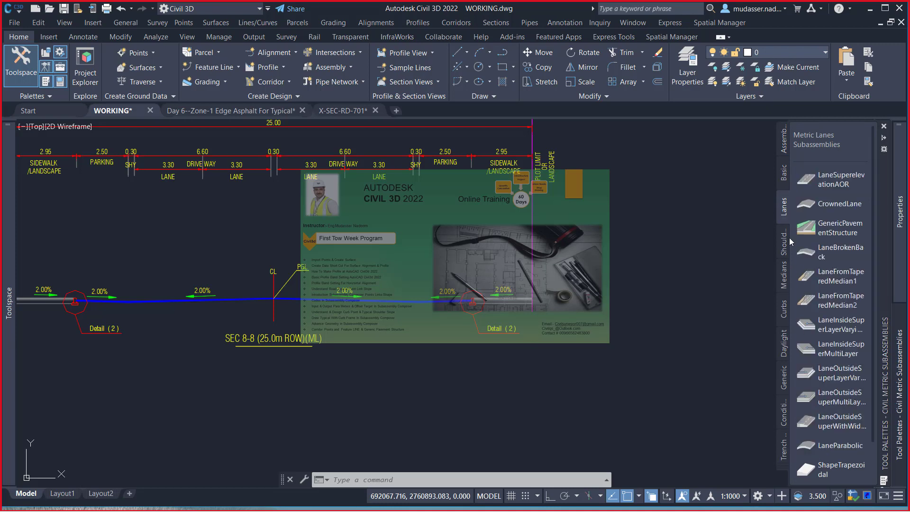
mouse_move(830, 180)
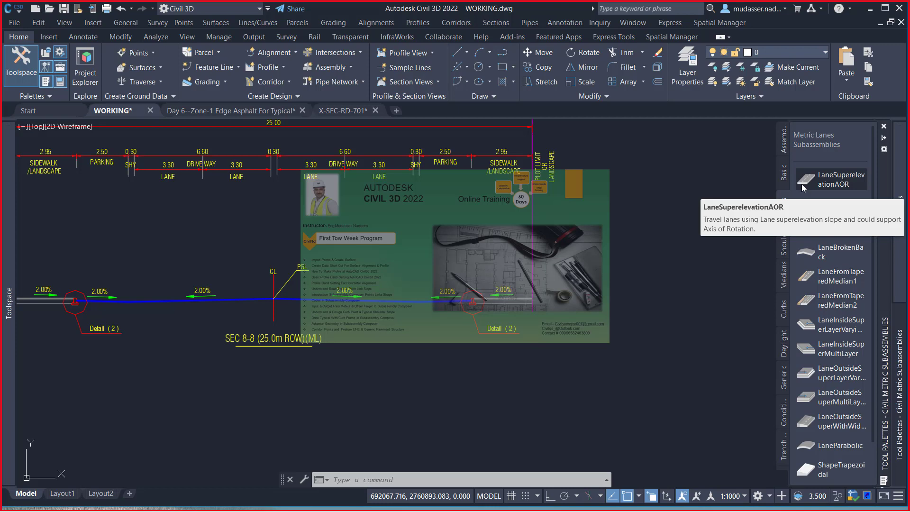
click(784, 311)
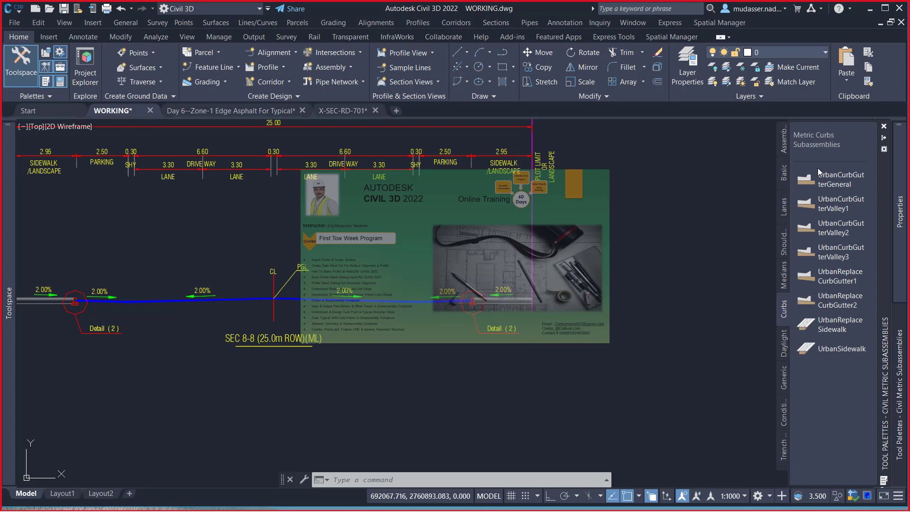
click(784, 247)
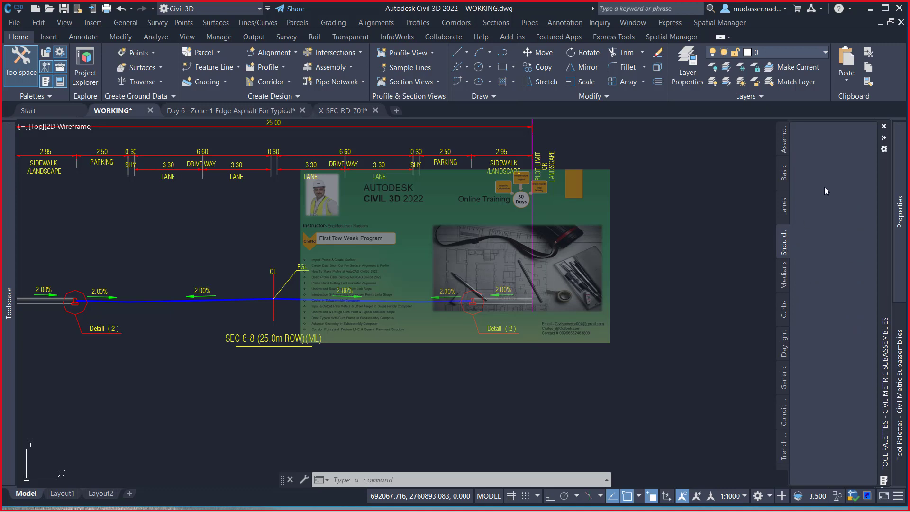
click(785, 267)
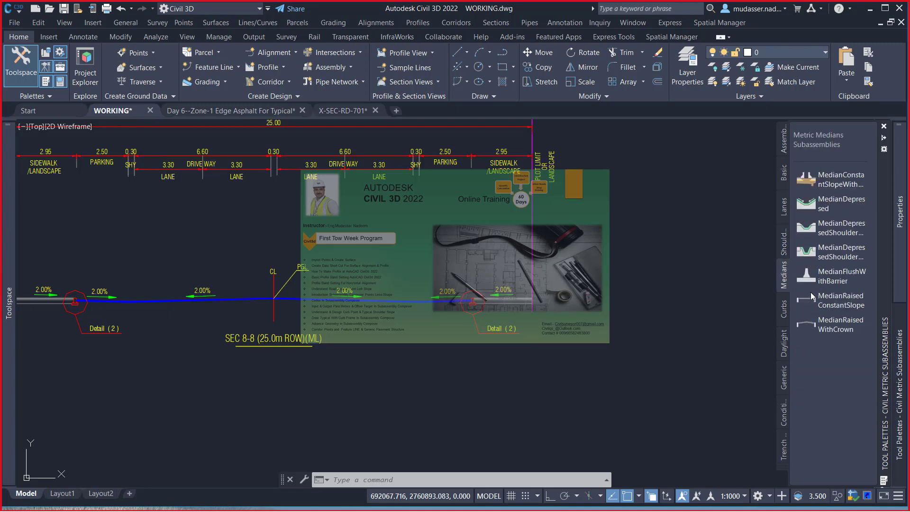
click(784, 350)
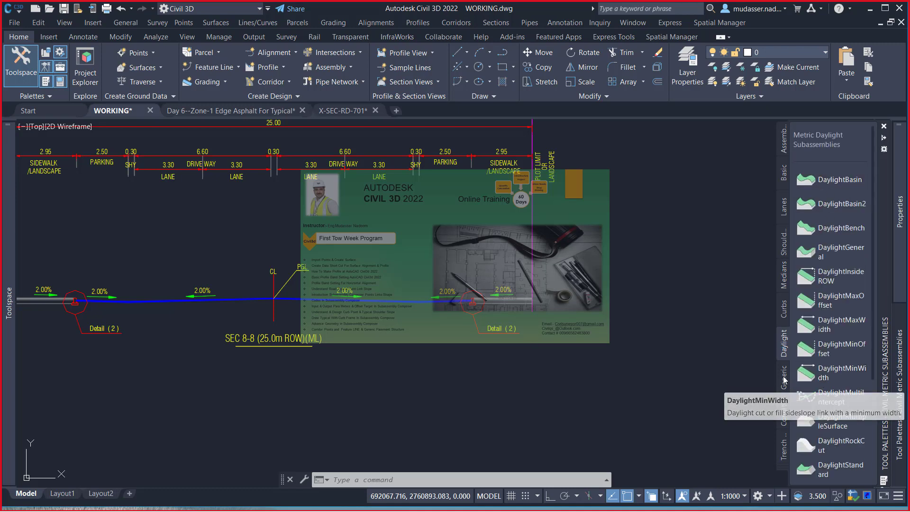
click(790, 364)
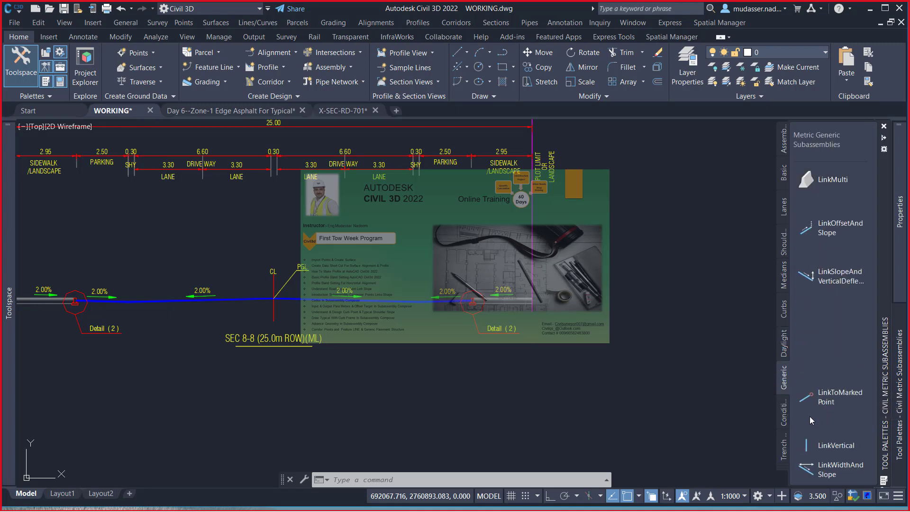
click(784, 456)
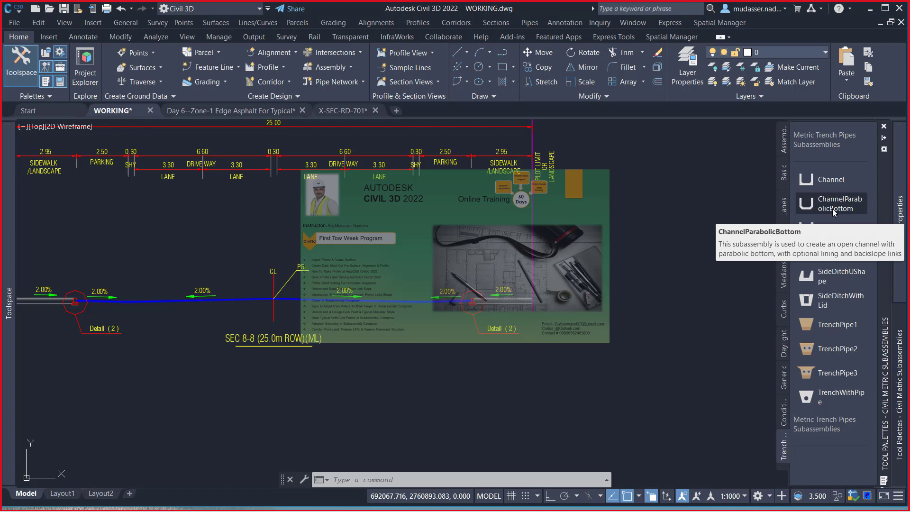
click(784, 205)
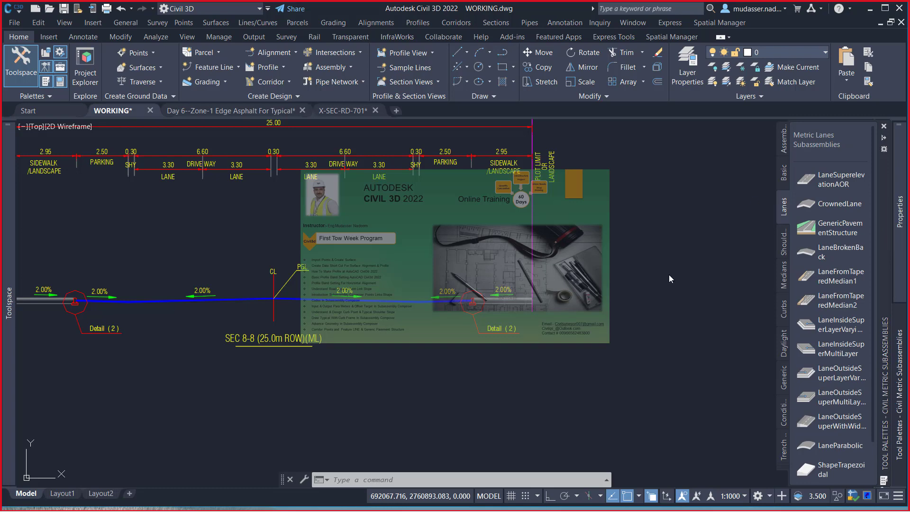
scroll(667, 270, down, 5)
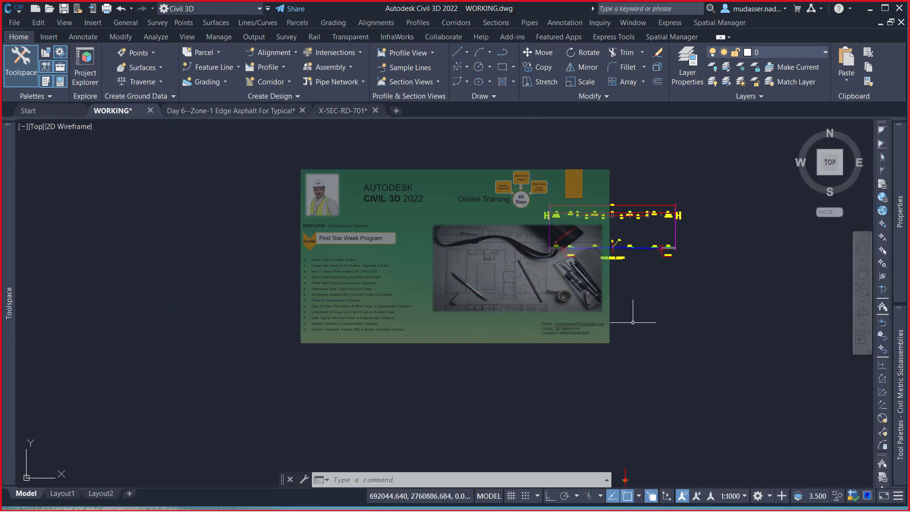
mouse_move(568, 234)
middle_down()
mouse_move(553, 231)
mouse_move(536, 206)
mouse_move(480, 453)
middle_up()
scroll(536, 205, down, 2)
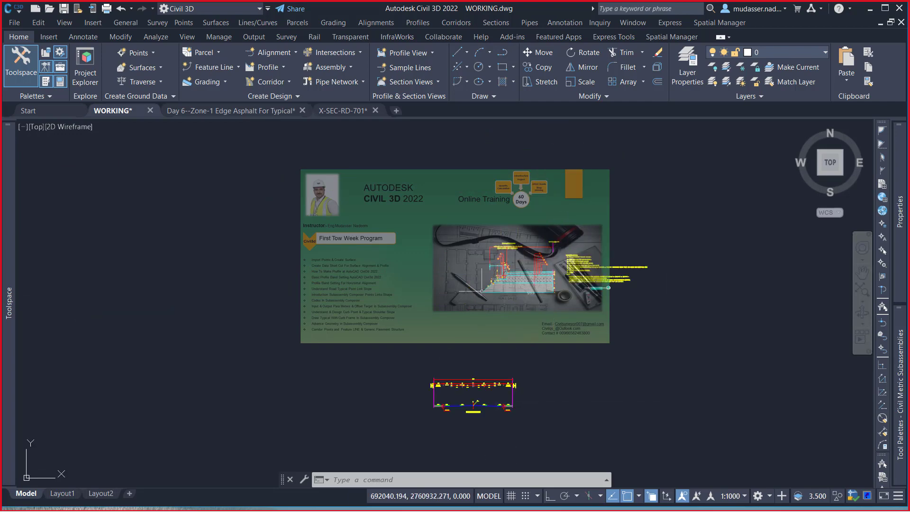
scroll(521, 278, up, 3)
scroll(496, 265, up, 5)
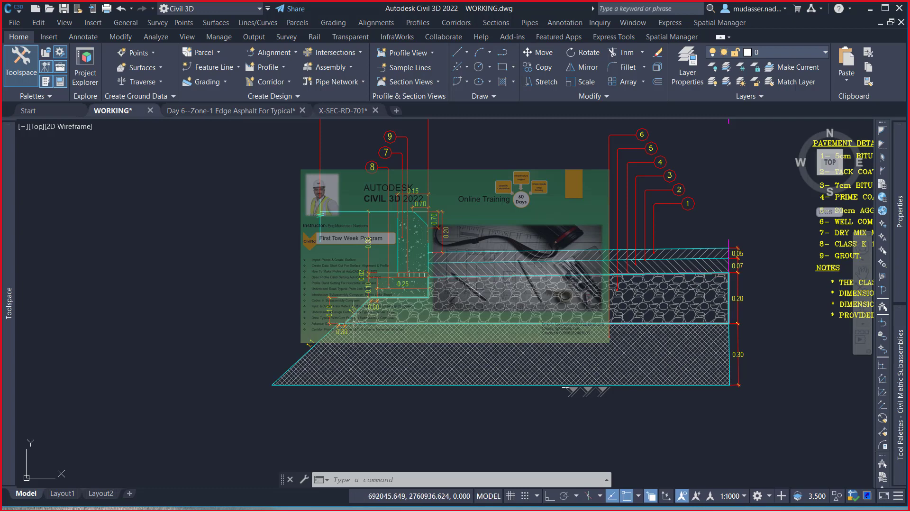
scroll(350, 324, up, 3)
scroll(346, 325, up, 3)
scroll(339, 326, up, 2)
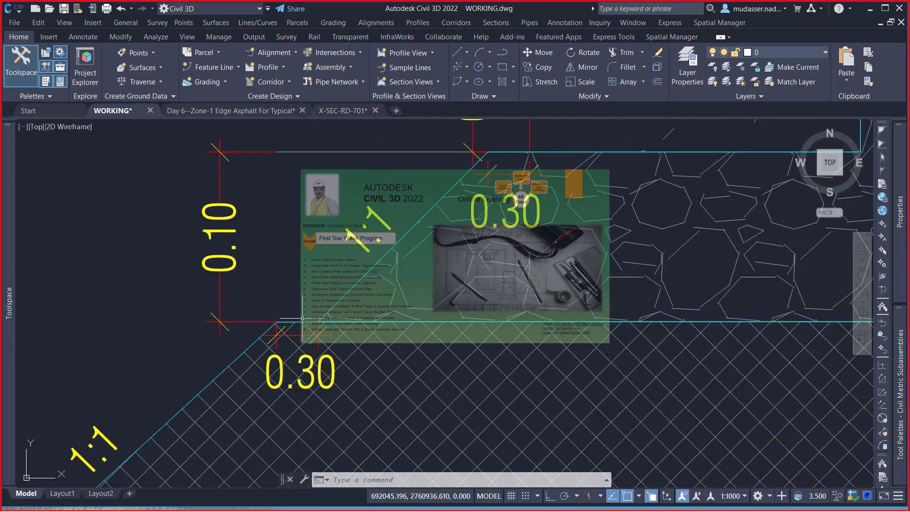
scroll(215, 369, down, 3)
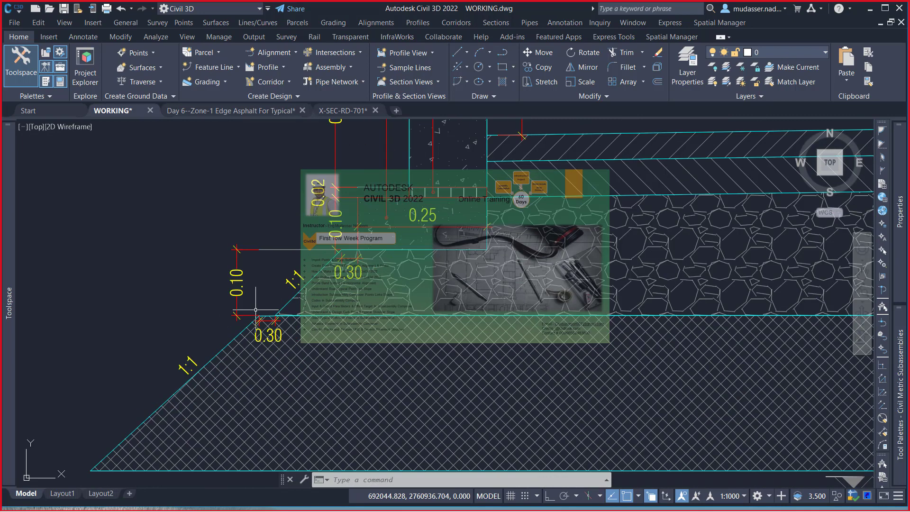
scroll(237, 331, down, 3)
scroll(256, 311, down, 2)
scroll(256, 311, down, 2)
scroll(256, 310, down, 2)
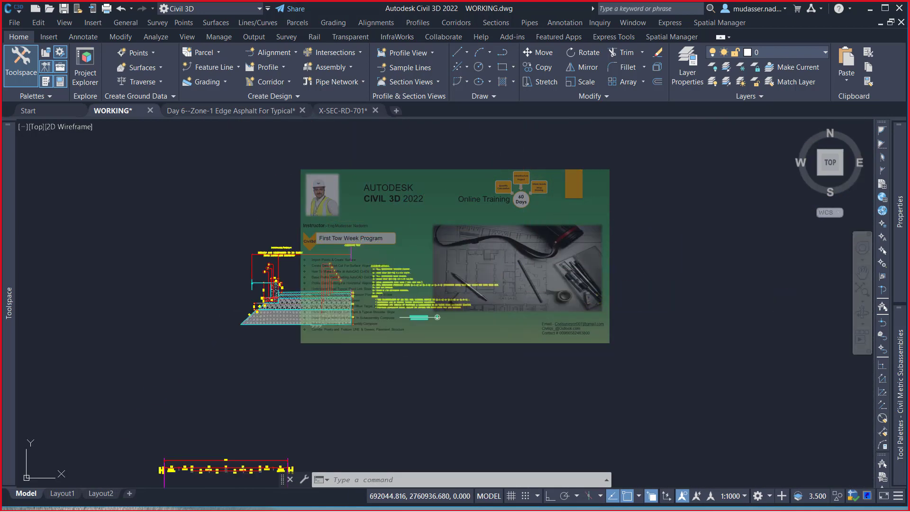
scroll(256, 310, down, 1)
scroll(255, 310, down, 1)
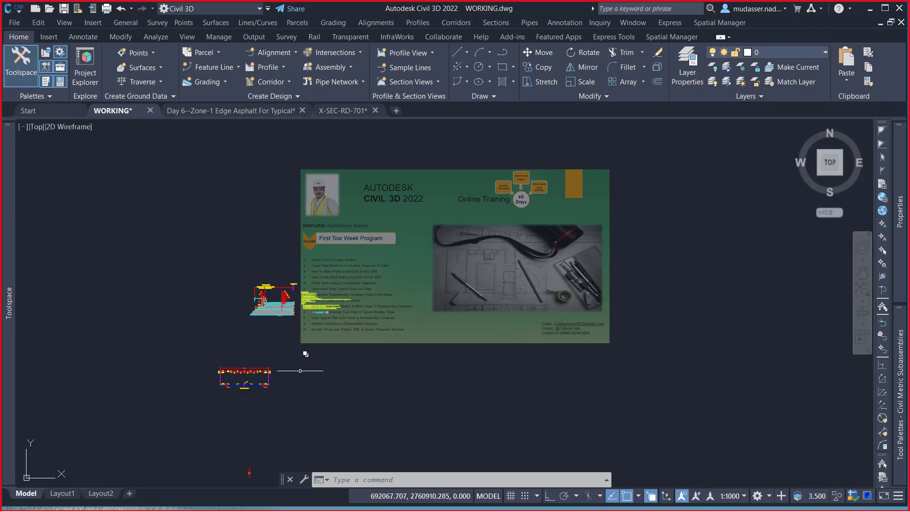
middle_drag(299, 370, 315, 307)
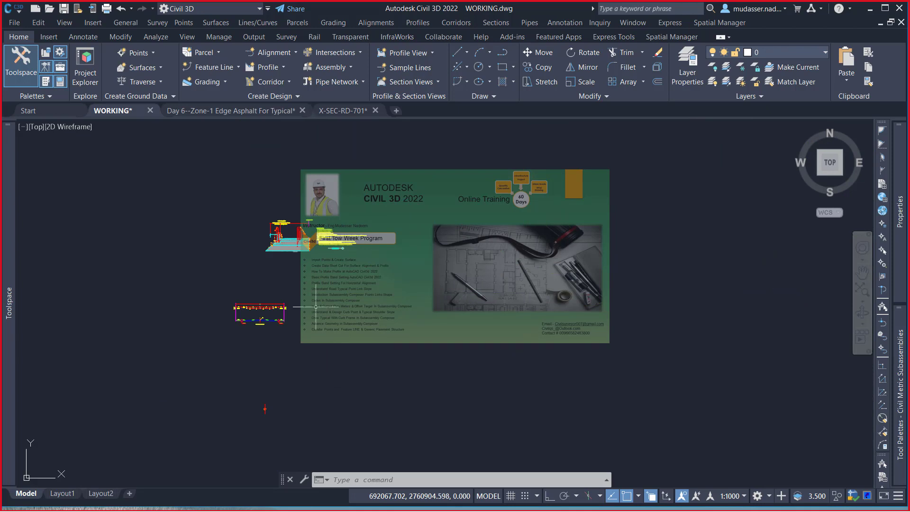
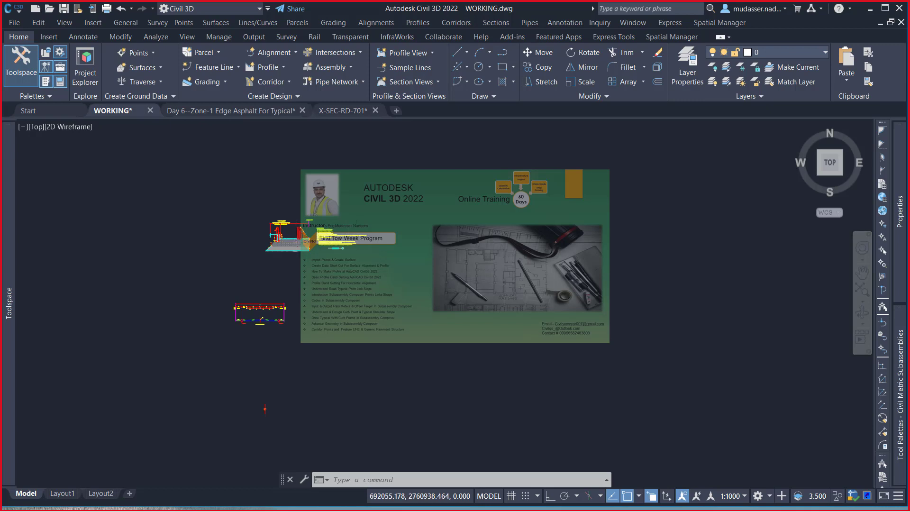
- Show the Civil Metric Subassemblies palette on its Metric Lanes Subassemblies list
scroll(278, 232, up, 5)
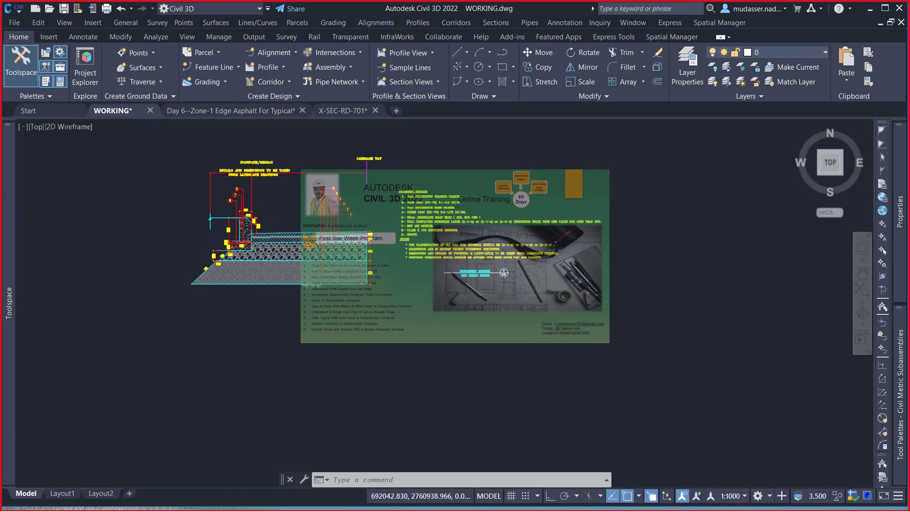
scroll(277, 235, up, 4)
scroll(244, 227, down, 2)
scroll(386, 245, down, 3)
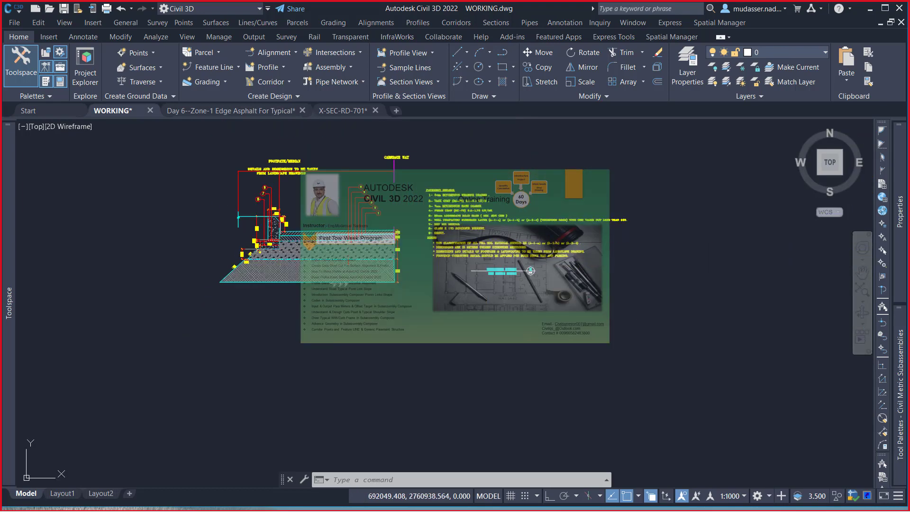
scroll(386, 245, down, 3)
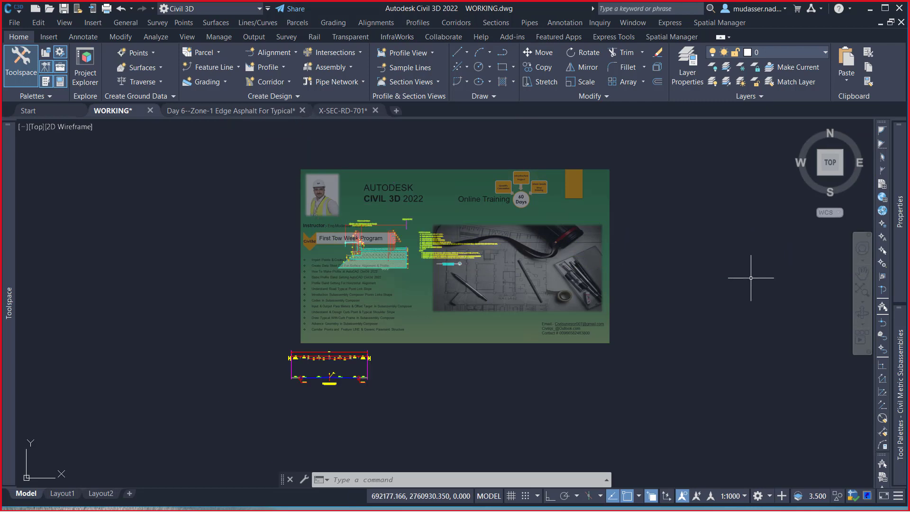
scroll(663, 255, down, 4)
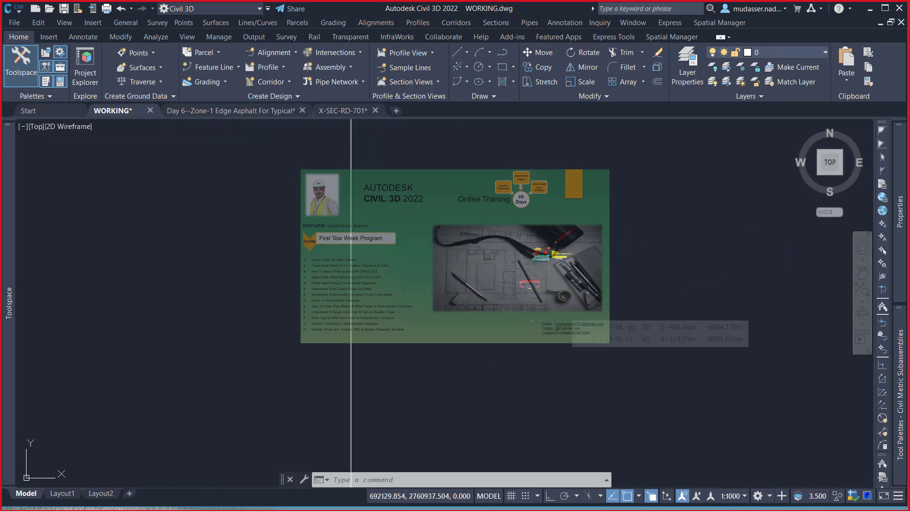
scroll(549, 323, up, 4)
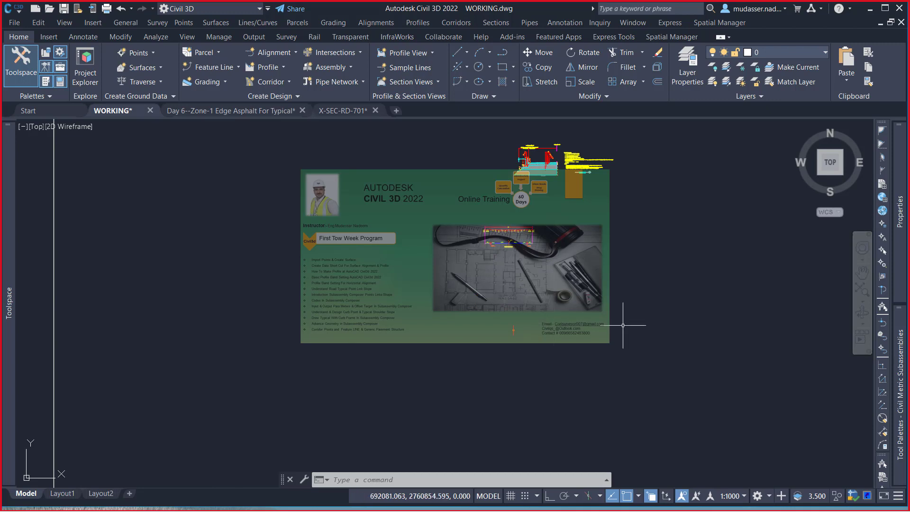
click(884, 306)
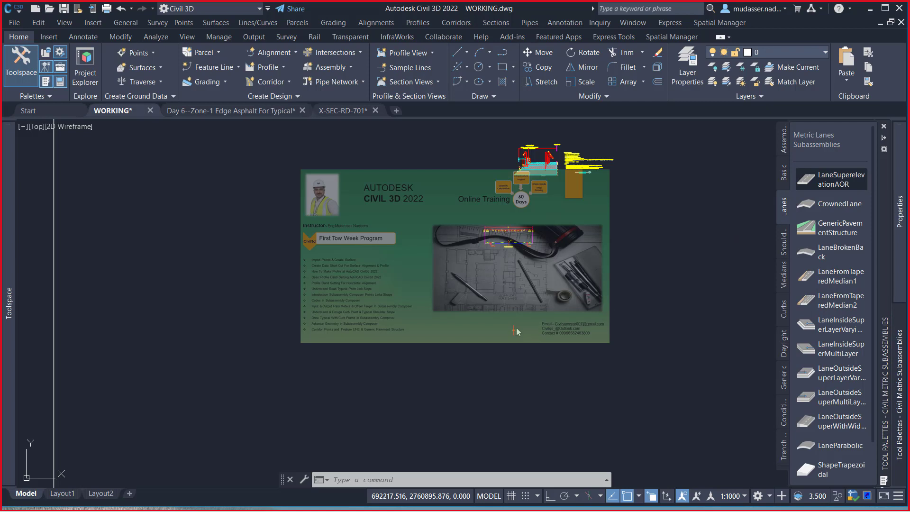
- Start a subassembly placement, cancel it, then briefly select and deselect the existing lane
scroll(516, 328, up, 2)
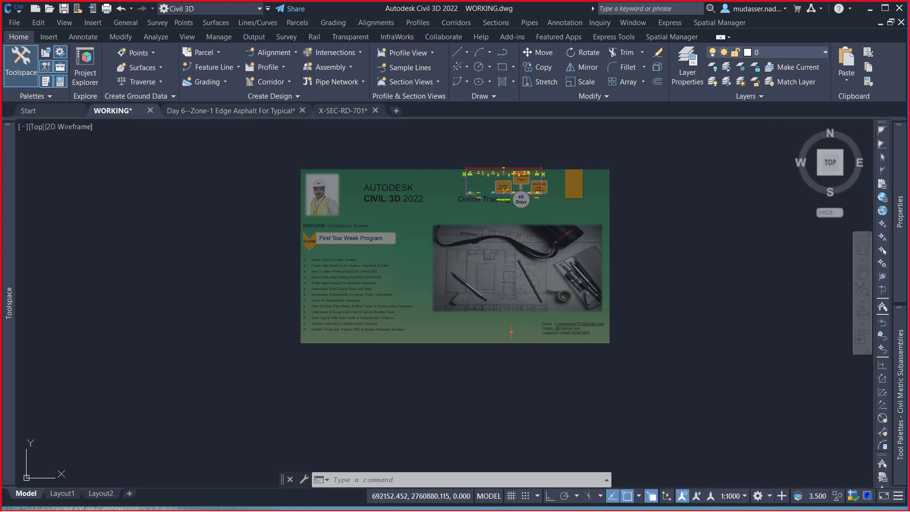
click(511, 330)
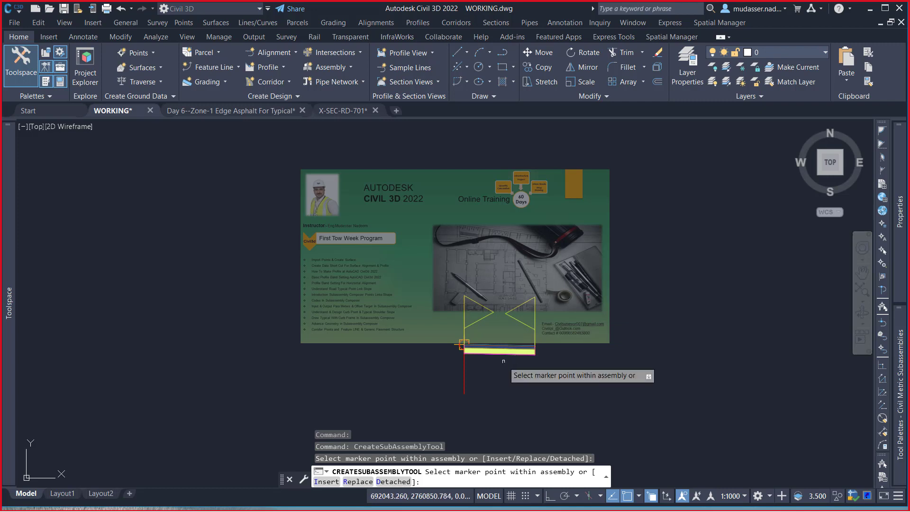
scroll(503, 361, up, 2)
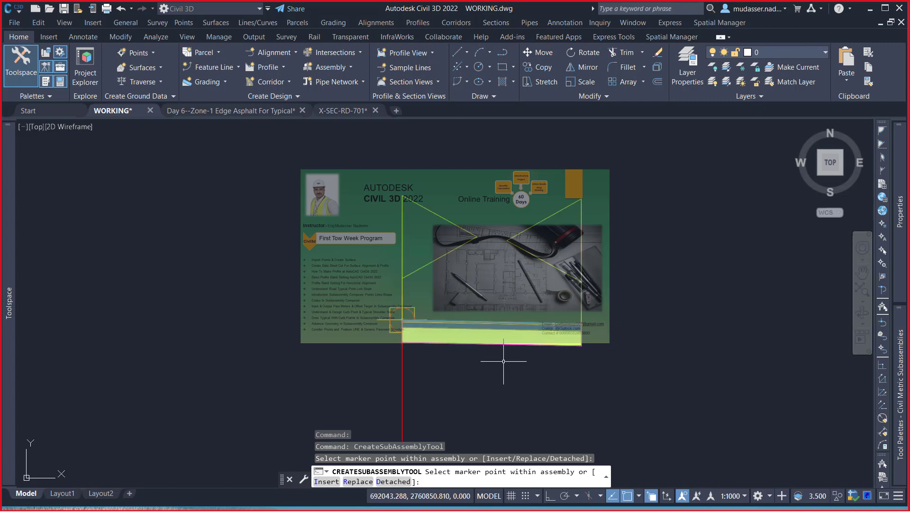
key(Escape)
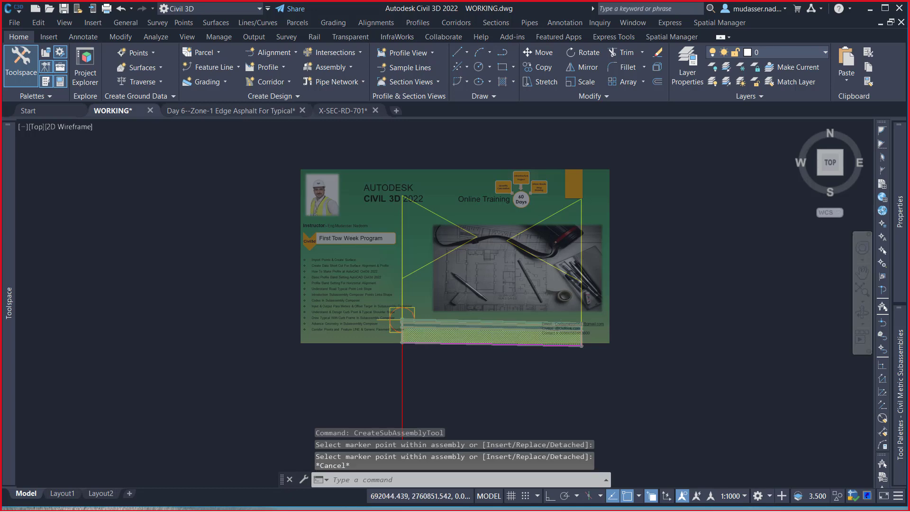
scroll(564, 322, up, 4)
scroll(567, 322, up, 2)
scroll(570, 322, up, 2)
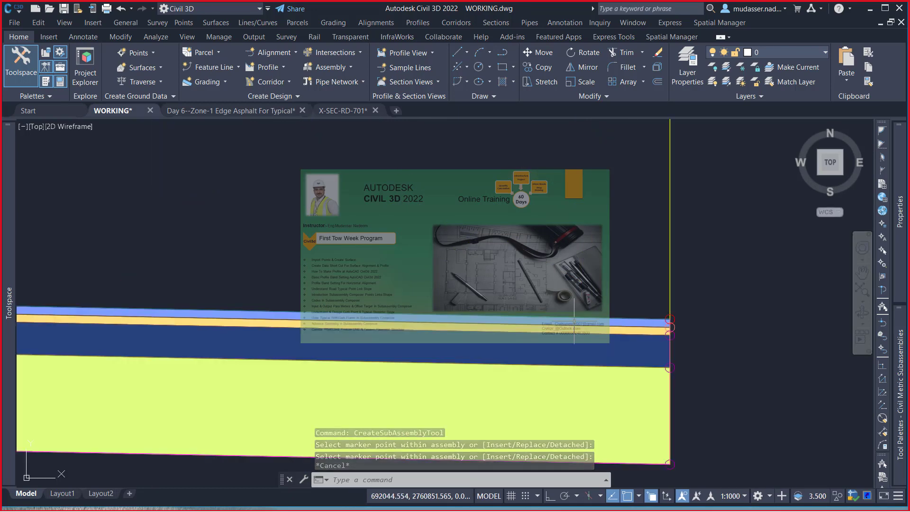
click(577, 325)
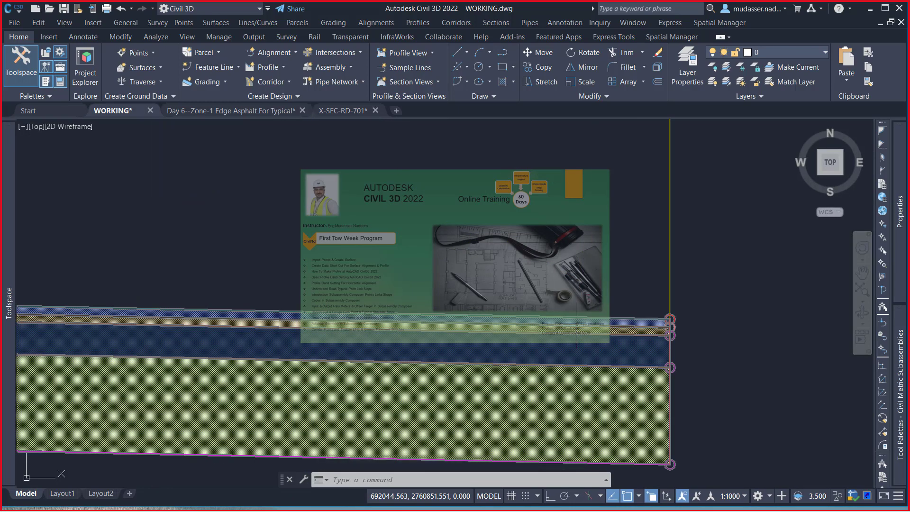
key(Escape)
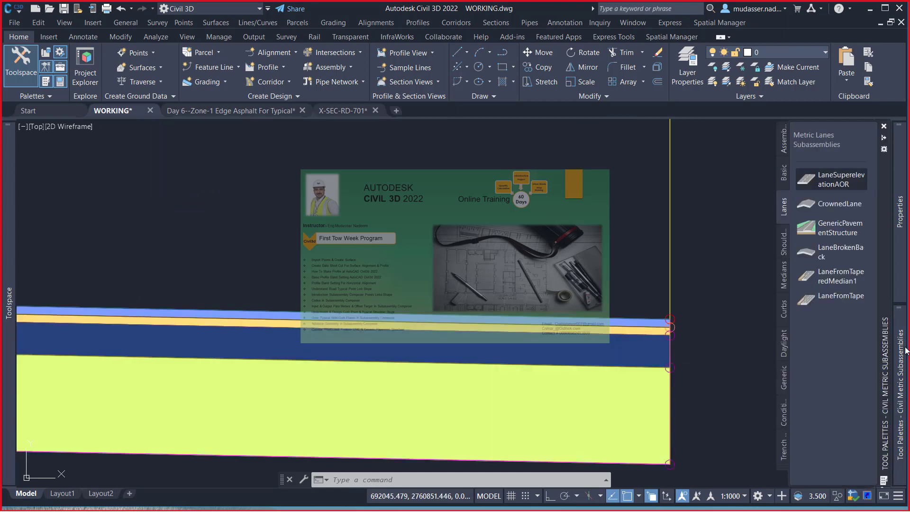
- Attach a ShoulderExtendAll shoulder from the Shoulders list to the lane's right marker point
click(784, 248)
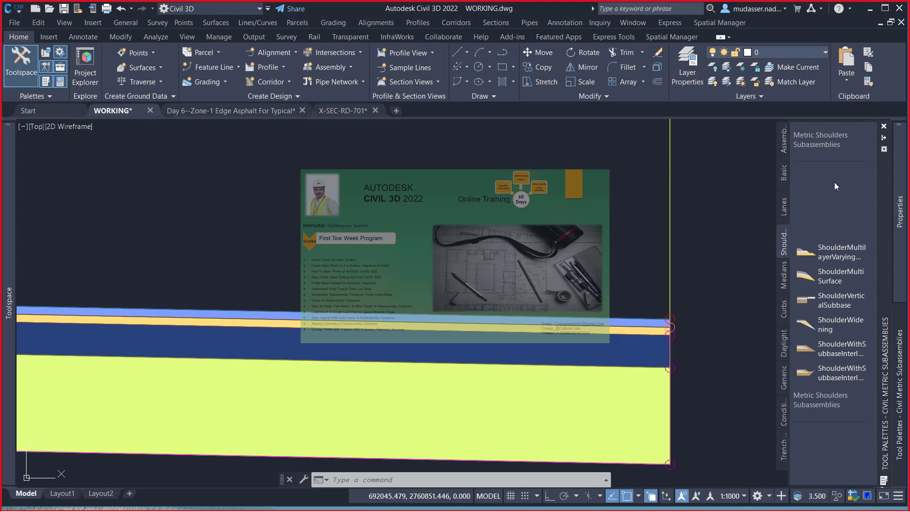
click(834, 179)
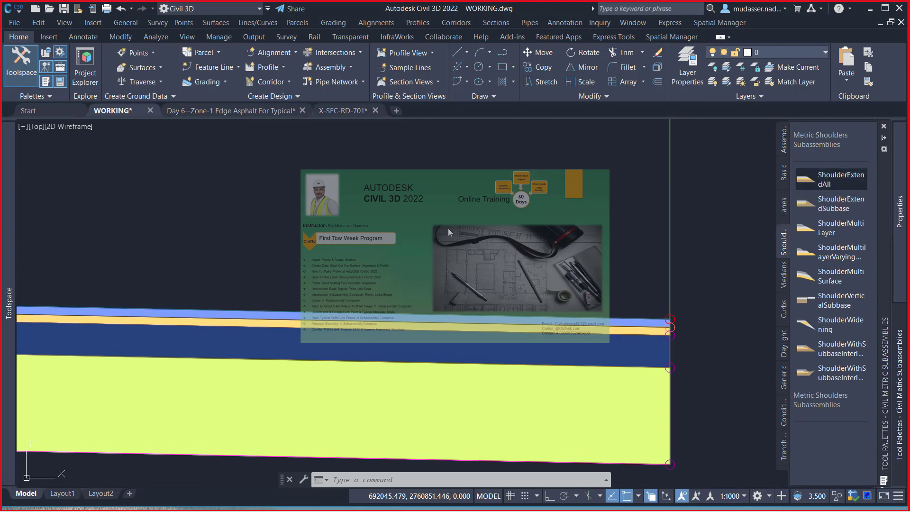
scroll(455, 237, down, 3)
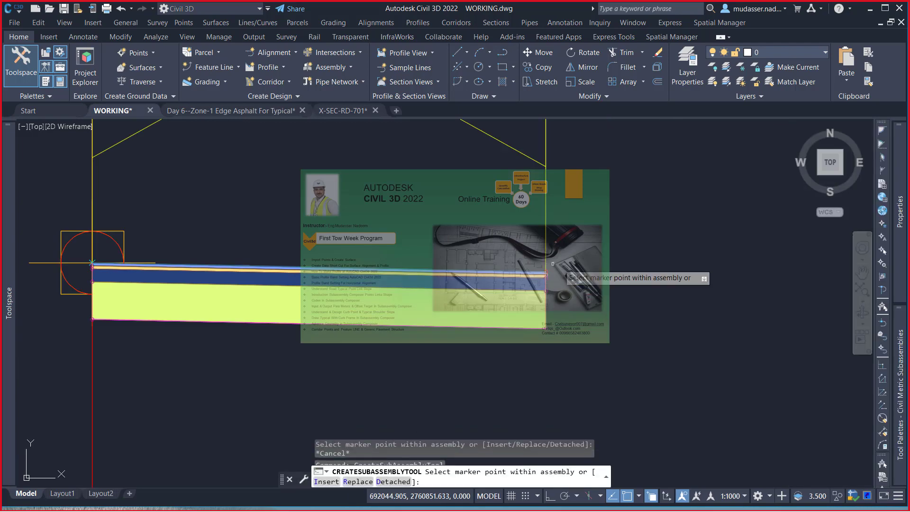
scroll(506, 288, up, 5)
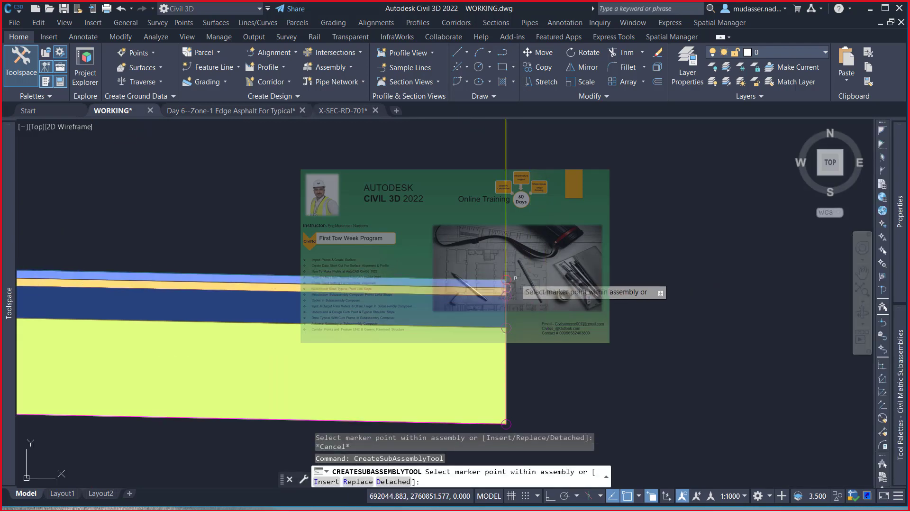
click(511, 278)
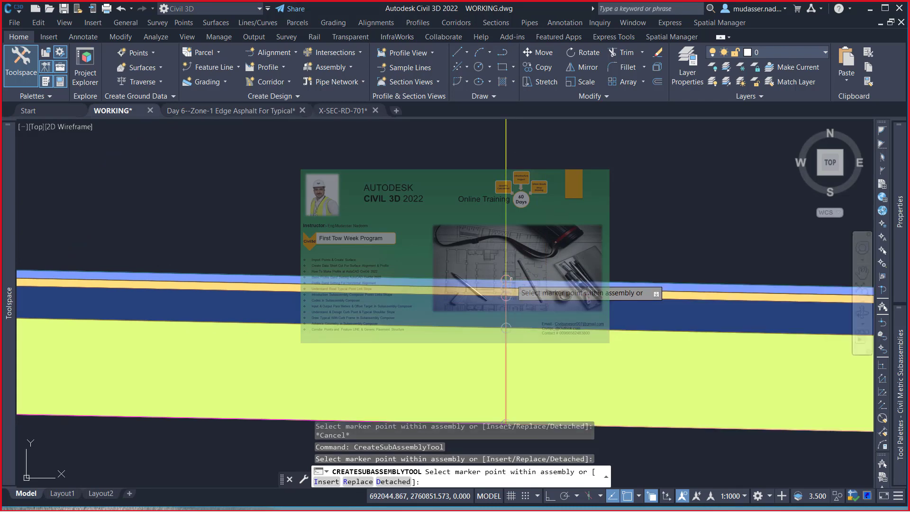
scroll(505, 282, down, 2)
scroll(505, 281, down, 1)
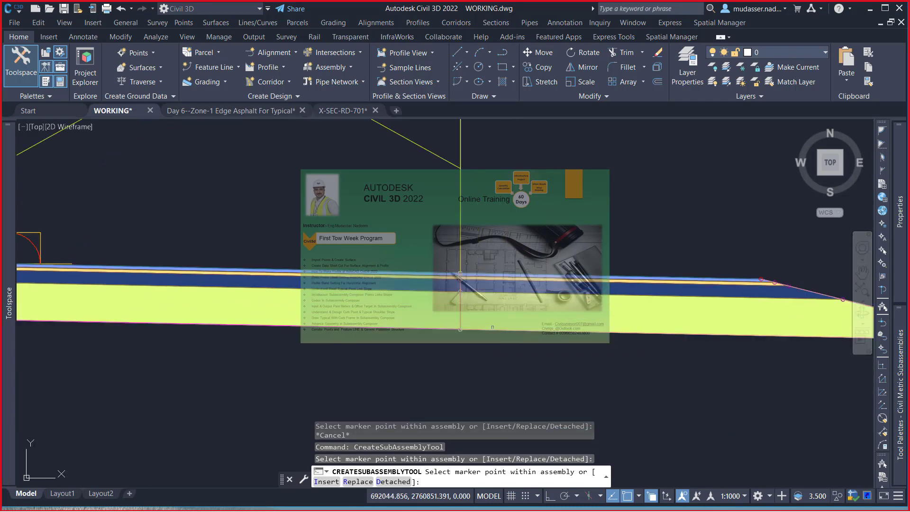
scroll(503, 336, down, 3)
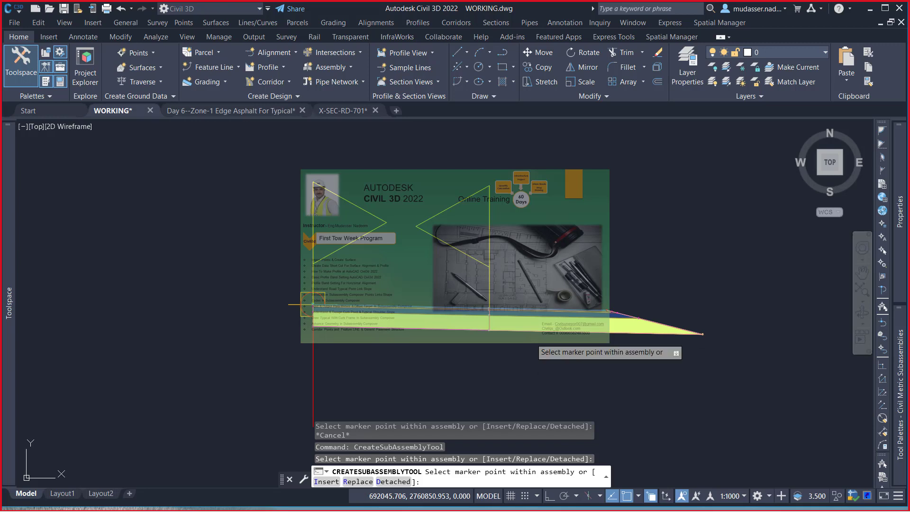
key(Escape)
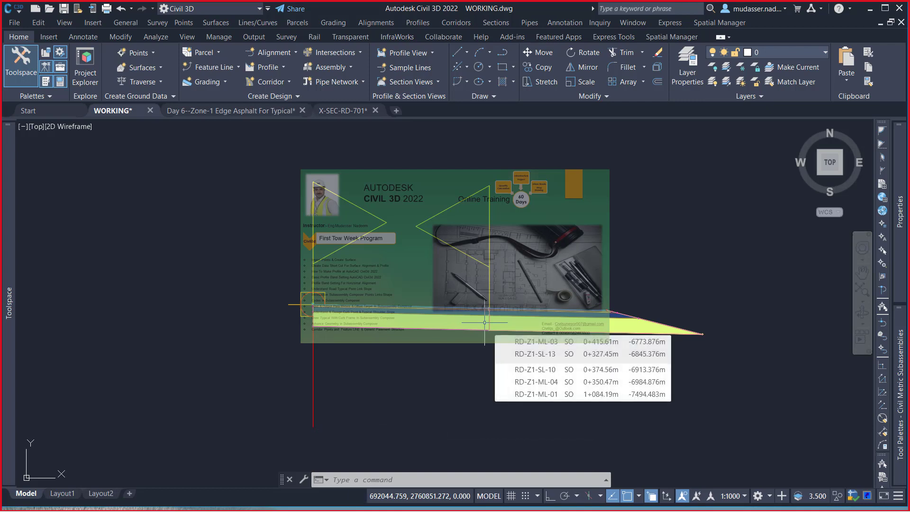
click(672, 277)
click(567, 386)
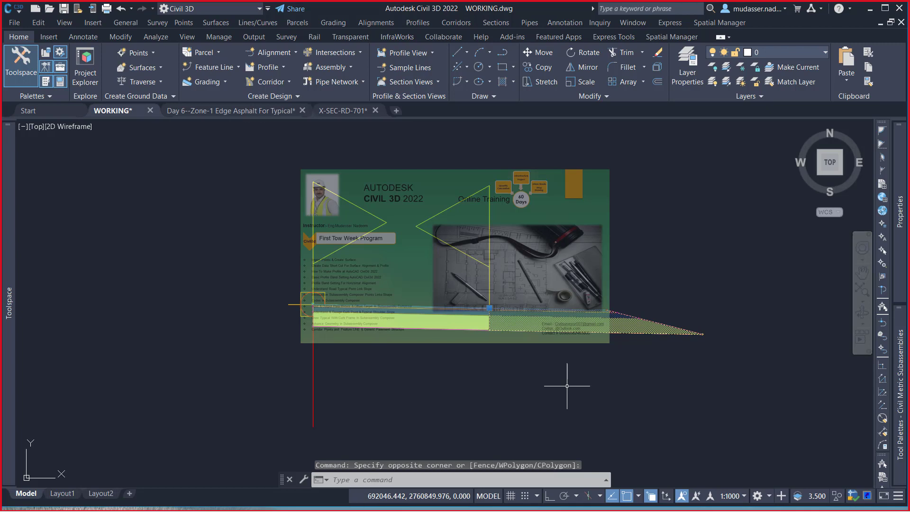
key(Delete)
key(Delete)
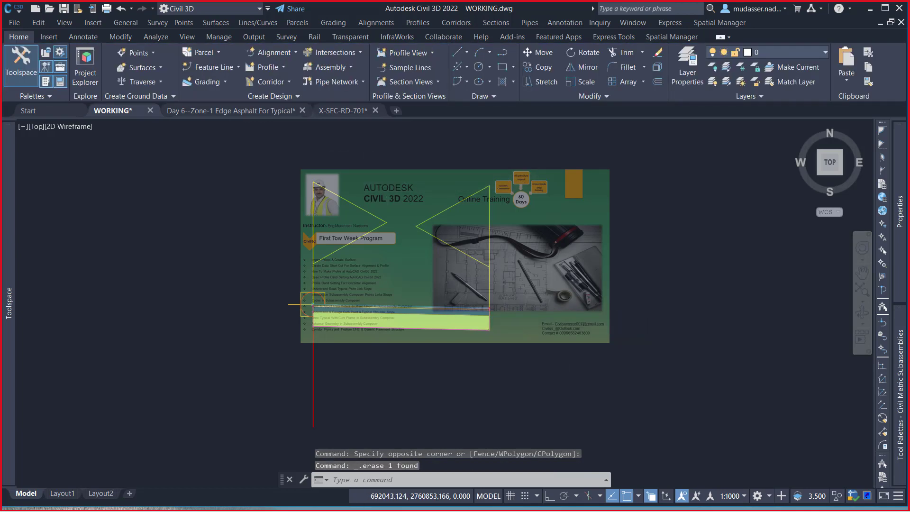
scroll(412, 313, down, 2)
scroll(412, 313, down, 2)
scroll(412, 313, down, 2)
middle_drag(399, 370, 398, 280)
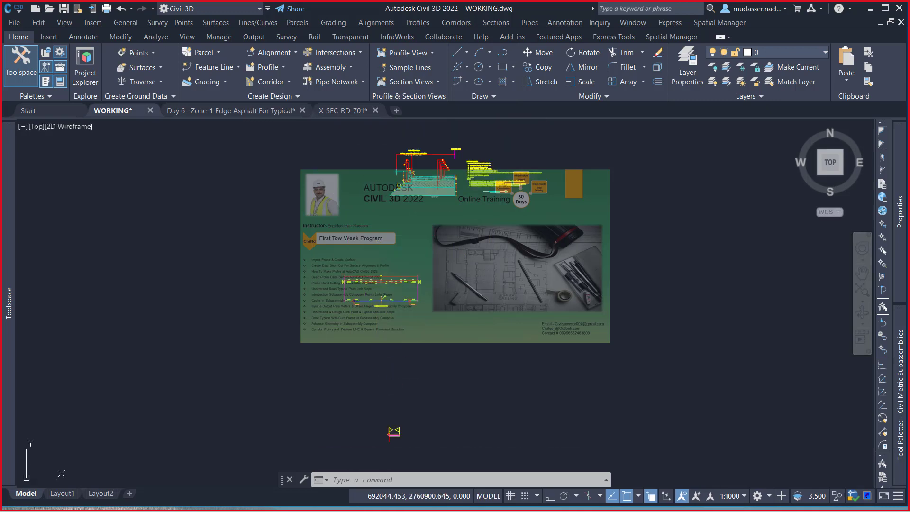
scroll(399, 280, up, 3)
scroll(379, 256, up, 2)
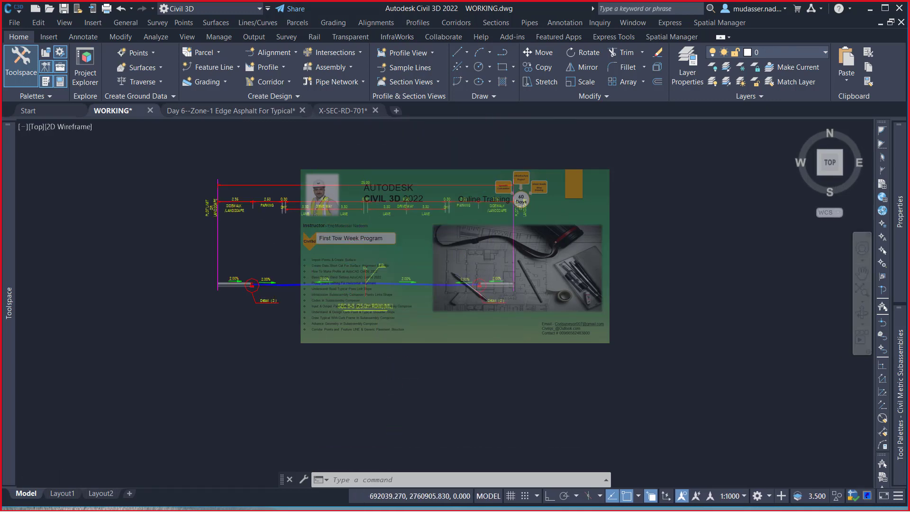
scroll(381, 184, up, 4)
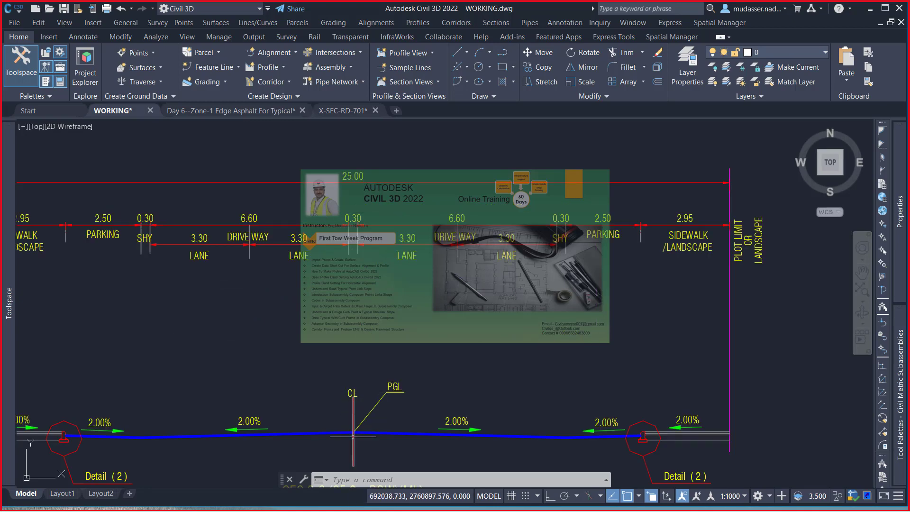
scroll(353, 436, up, 2)
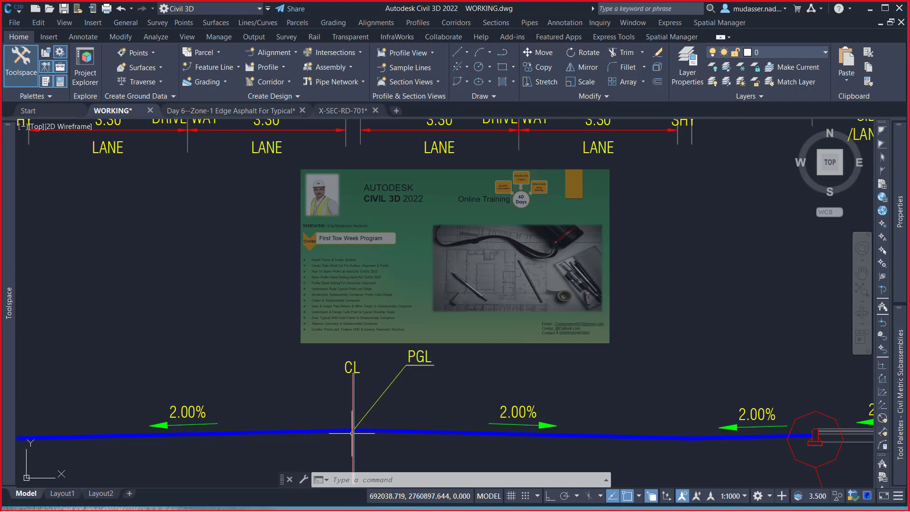
scroll(372, 246, down, 4)
scroll(372, 245, down, 2)
scroll(372, 245, down, 1)
scroll(371, 245, down, 2)
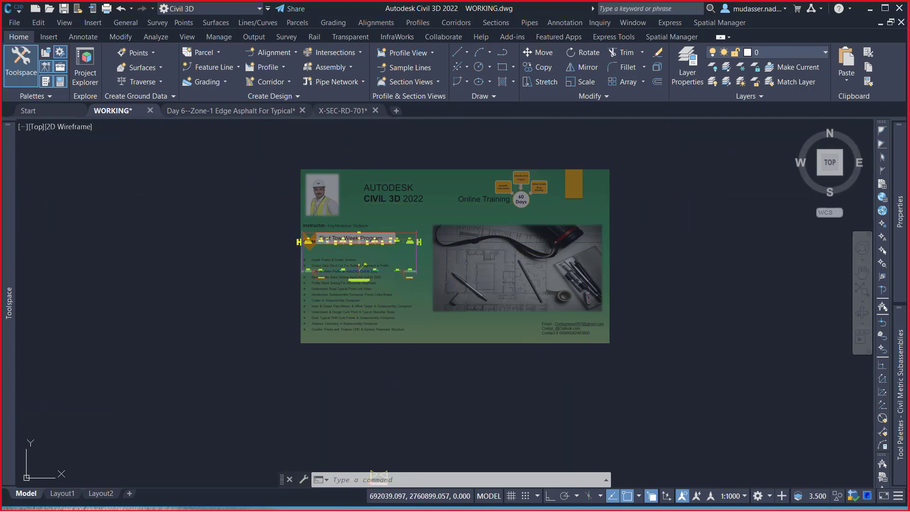
scroll(371, 246, down, 1)
scroll(367, 374, up, 1)
scroll(366, 360, up, 1)
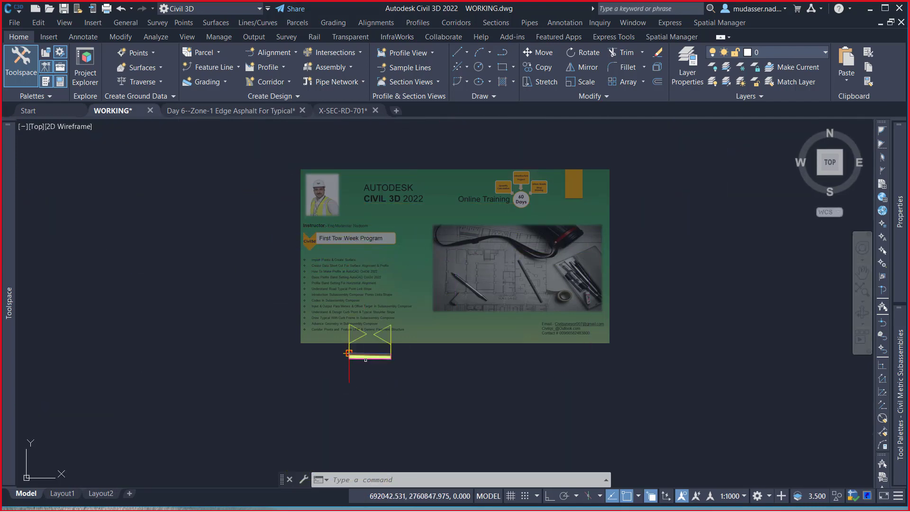
scroll(365, 358, up, 2)
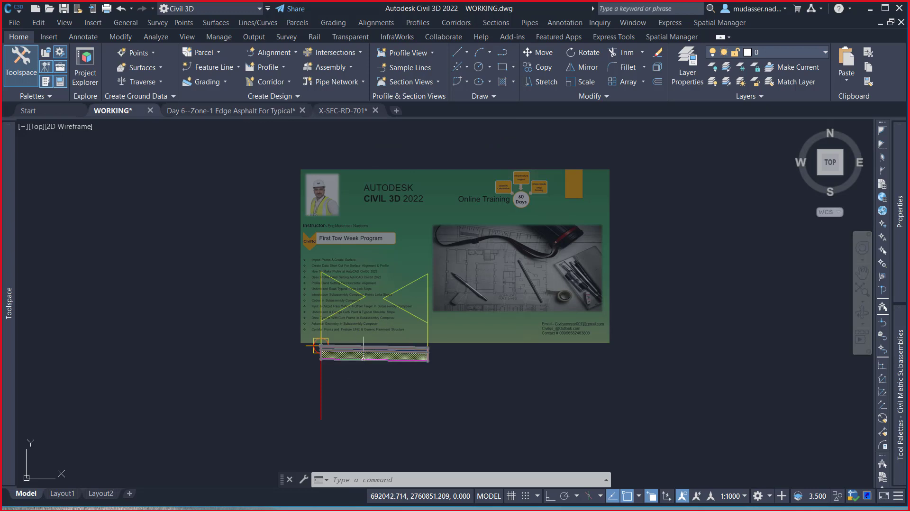
- Select the LaneSuperelevationAOR lane and collapse its General, Data, Information and Parameters sections
click(363, 359)
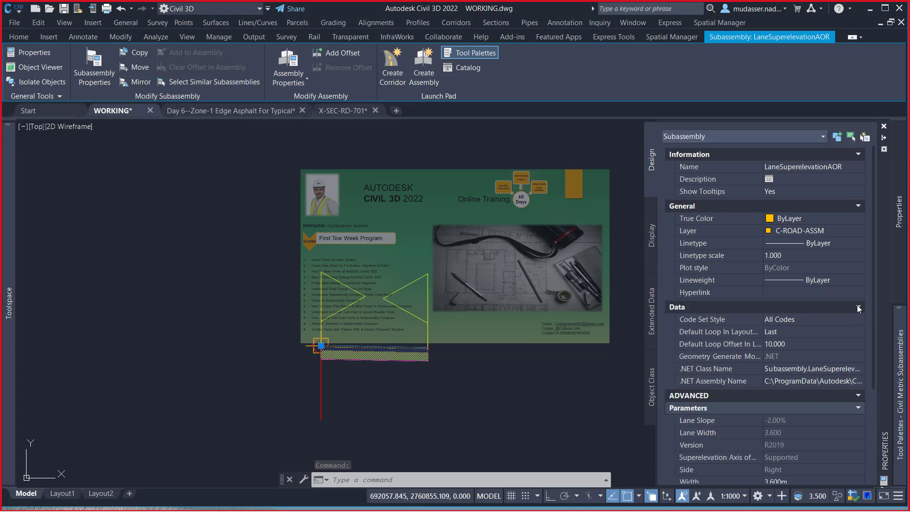
click(859, 307)
click(857, 206)
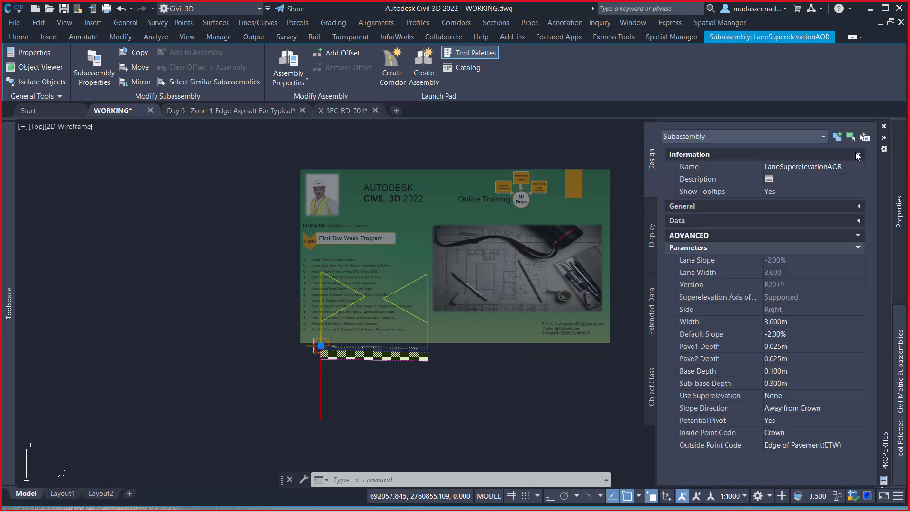
click(857, 156)
click(857, 210)
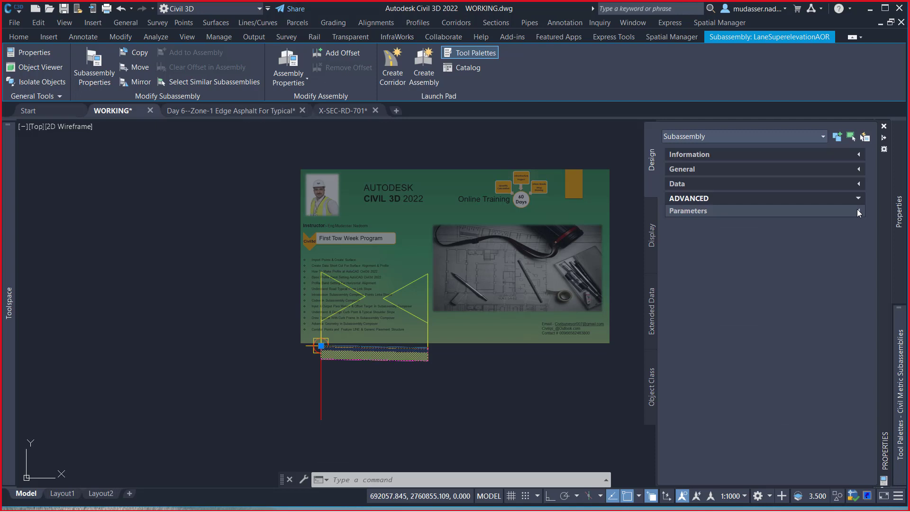
- Review the Information, General, Data and Advanced sections in turn, ending on the Parameters section
click(858, 155)
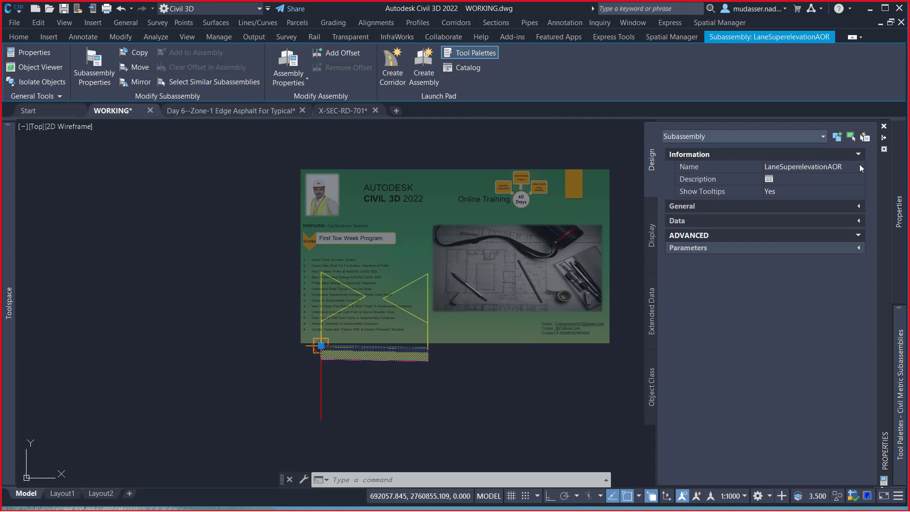
click(857, 155)
click(857, 170)
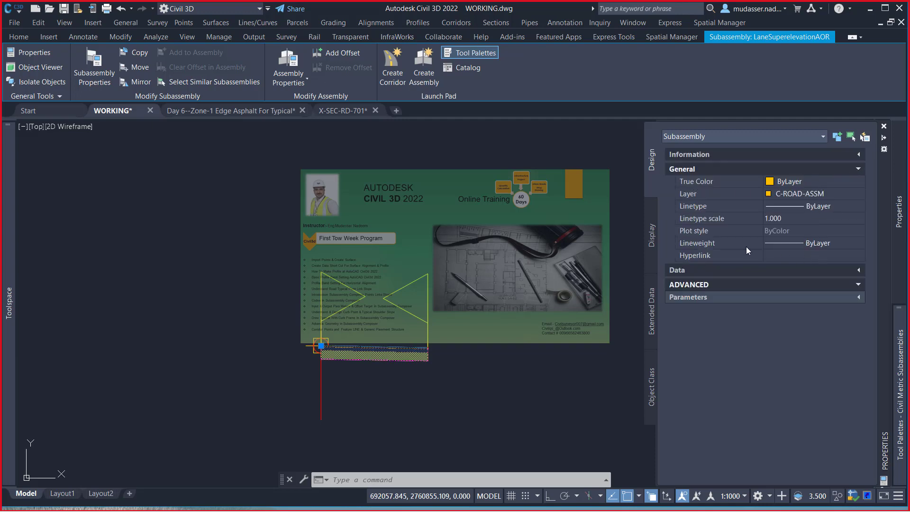
click(858, 170)
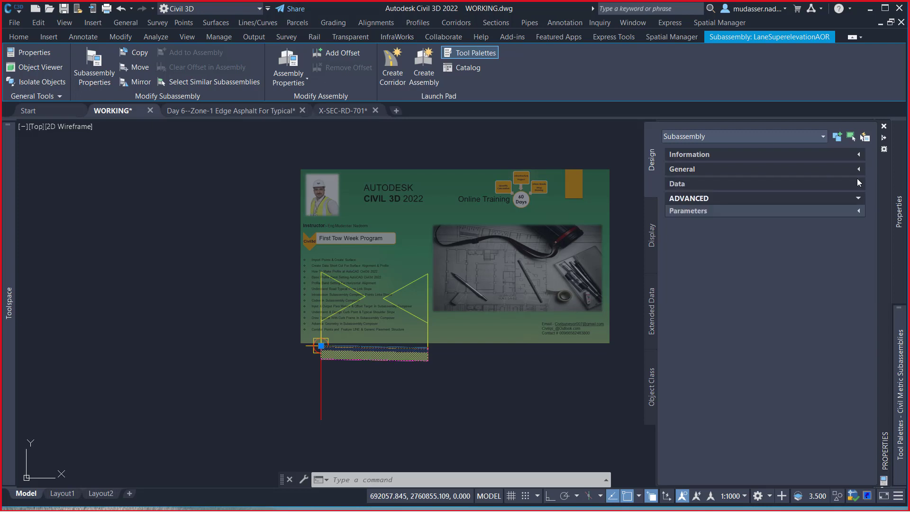
click(857, 184)
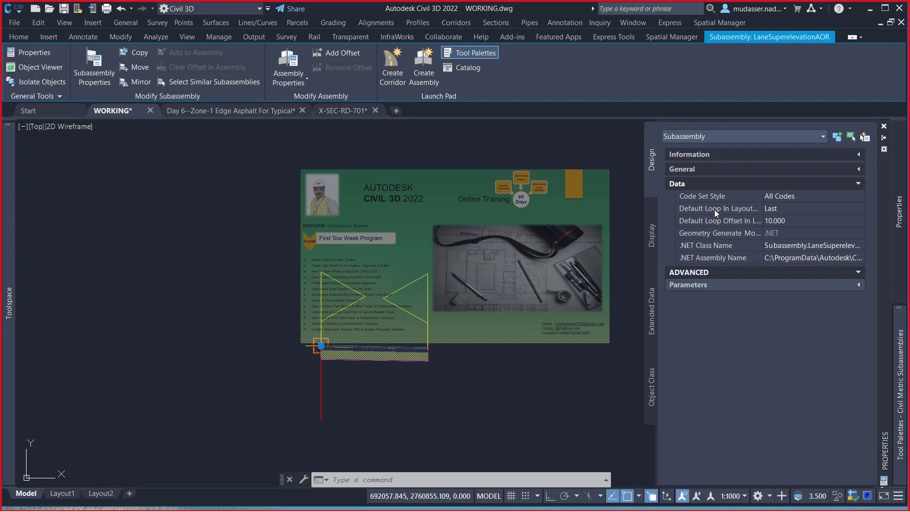
click(858, 184)
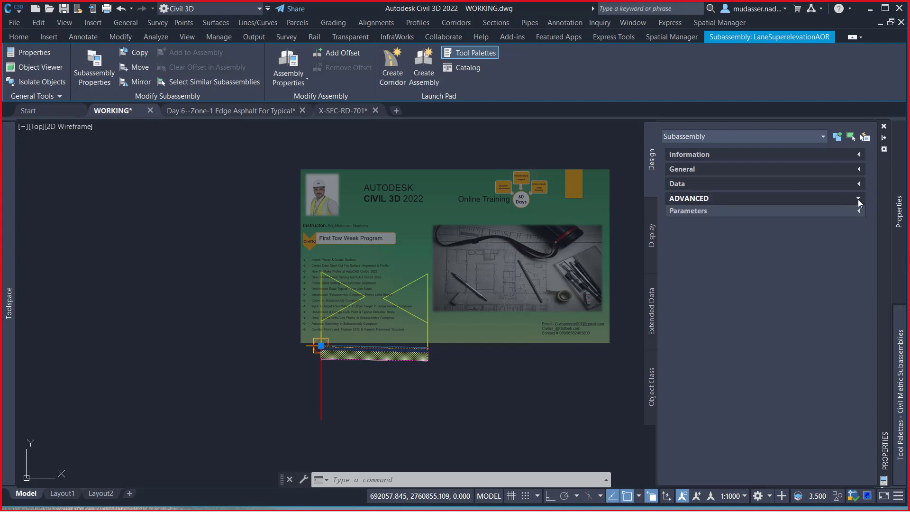
click(858, 199)
click(858, 199)
click(856, 211)
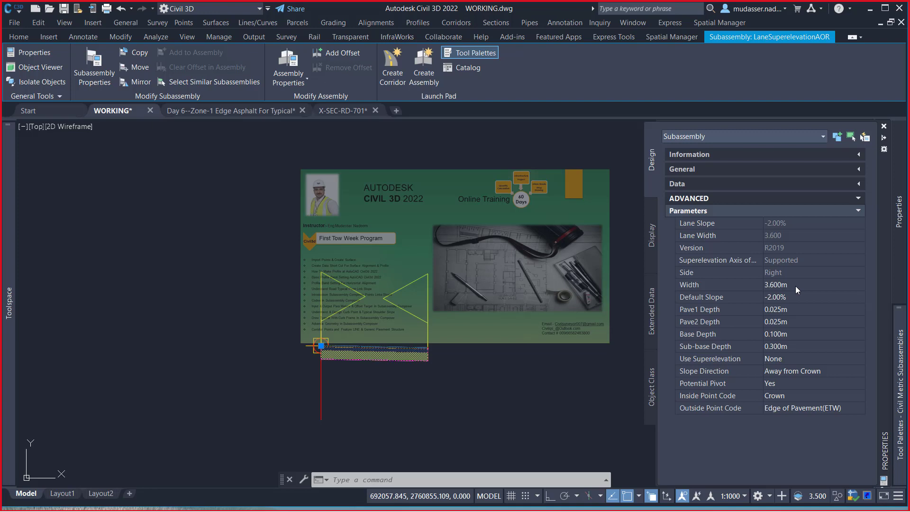
- Set the lane Width to 0.150m and Default Slope to 0.00%
click(795, 286)
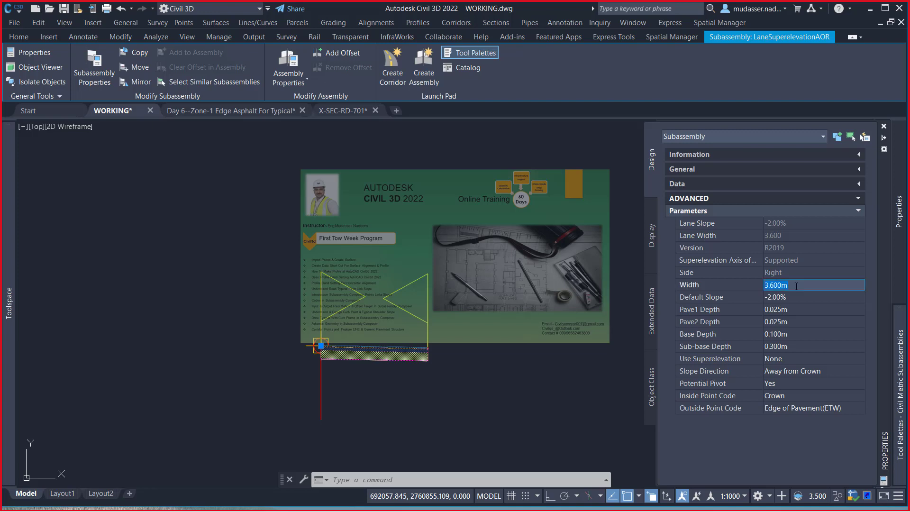
text(.0)
key(BackSpace)
key(BackSpace)
text(5)
click(806, 299)
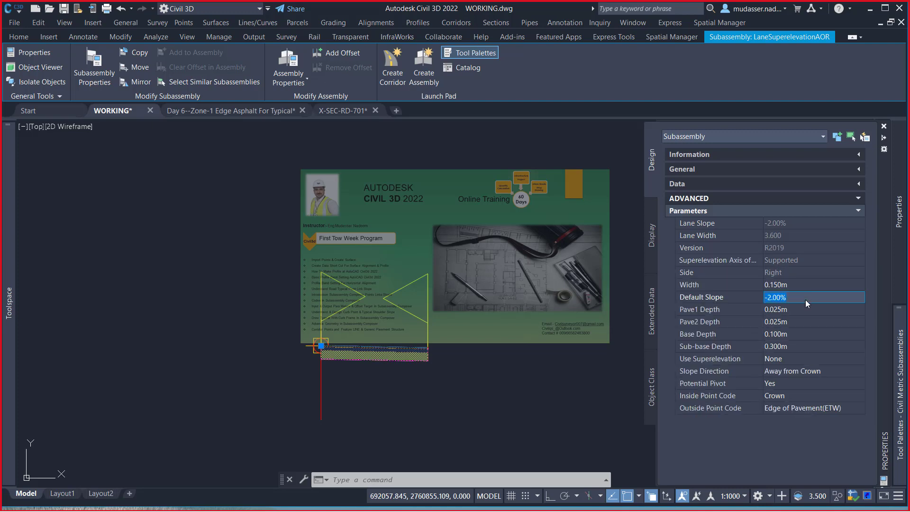
text(0)
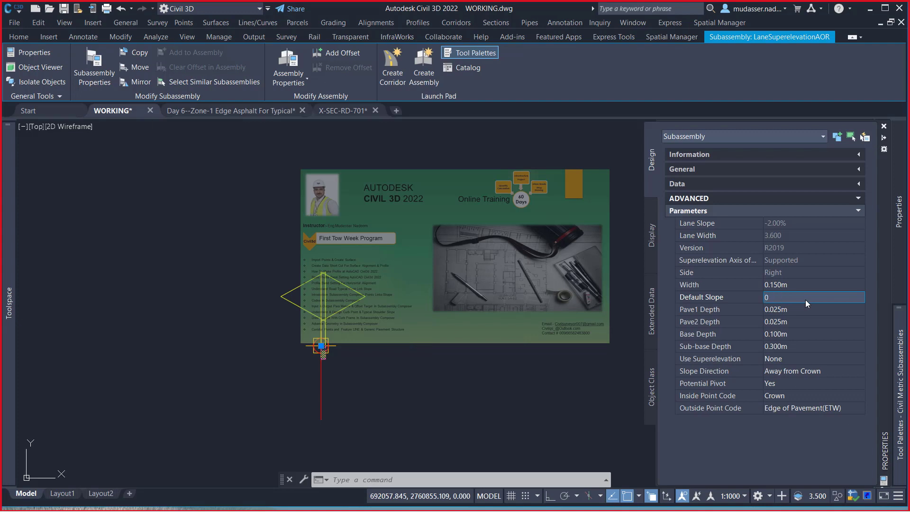
key(Tab)
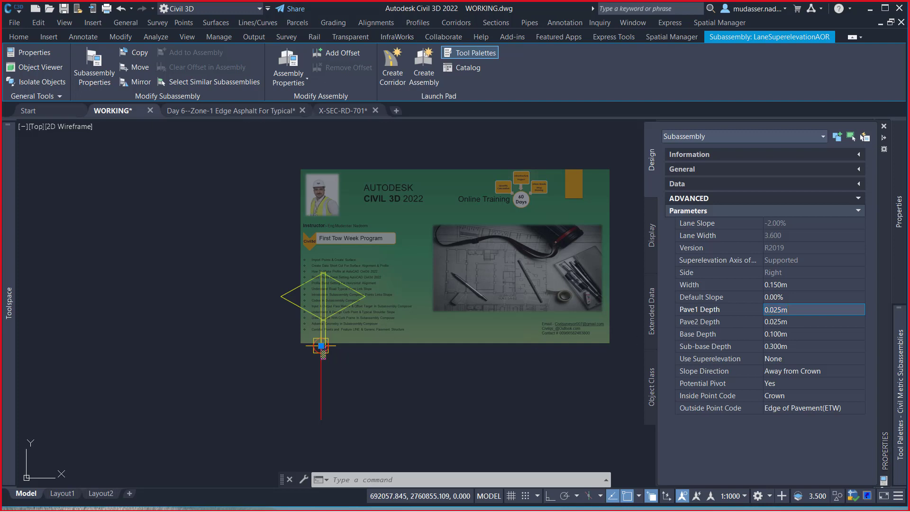
- Set Pave1 Depth 0.050m, Pave2 Depth 0.070m and Base Depth 0.200m
click(788, 311)
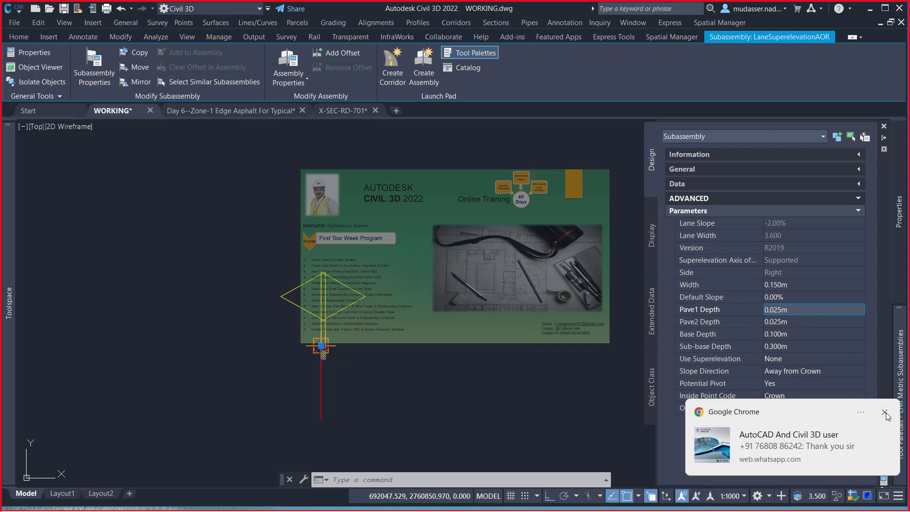
click(883, 411)
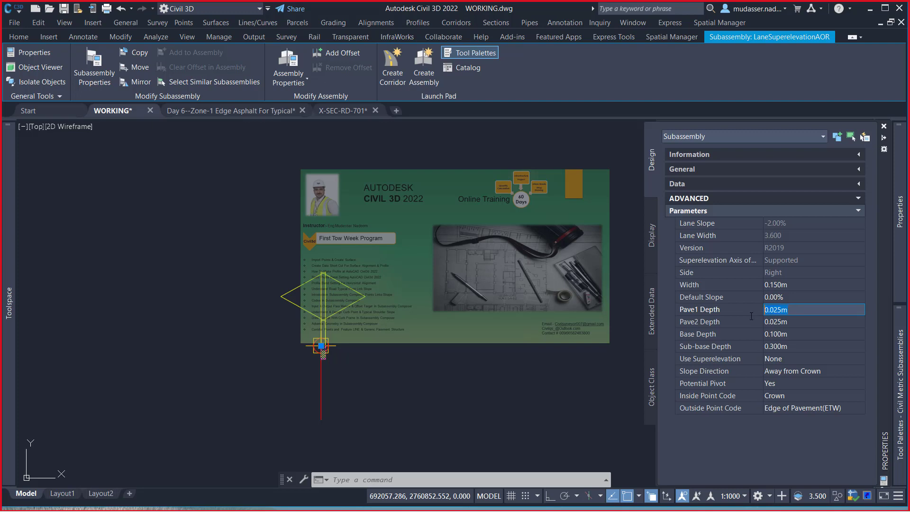
text(.05)
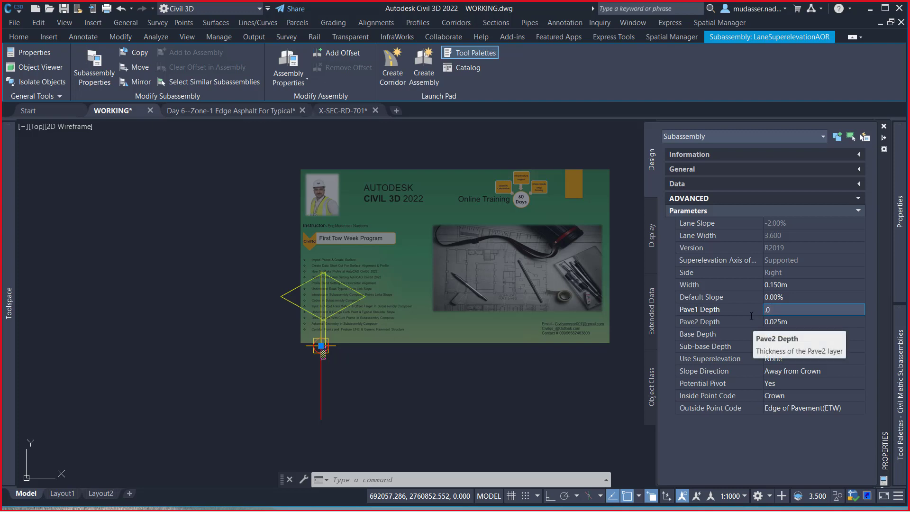
click(801, 324)
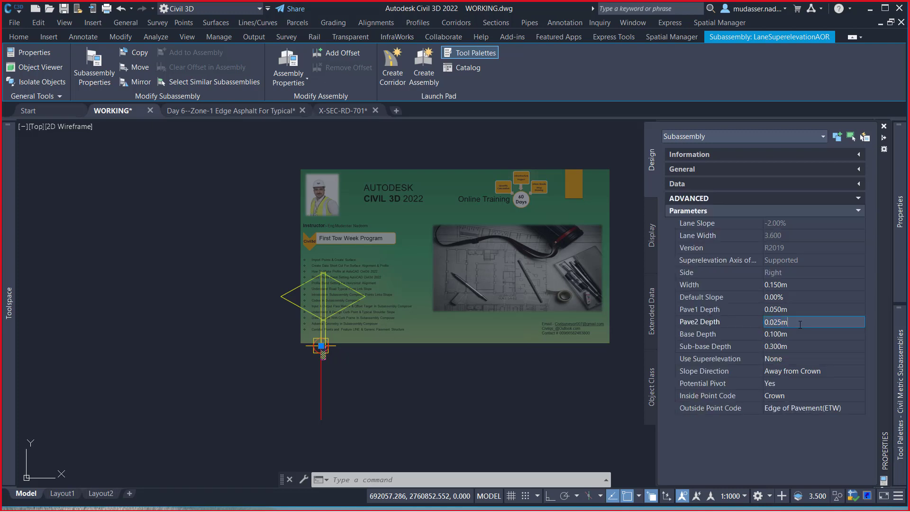
key(BackSpace)
key(BackSpace)
key(BackSpace)
key(BackSpace)
text(07)
click(794, 334)
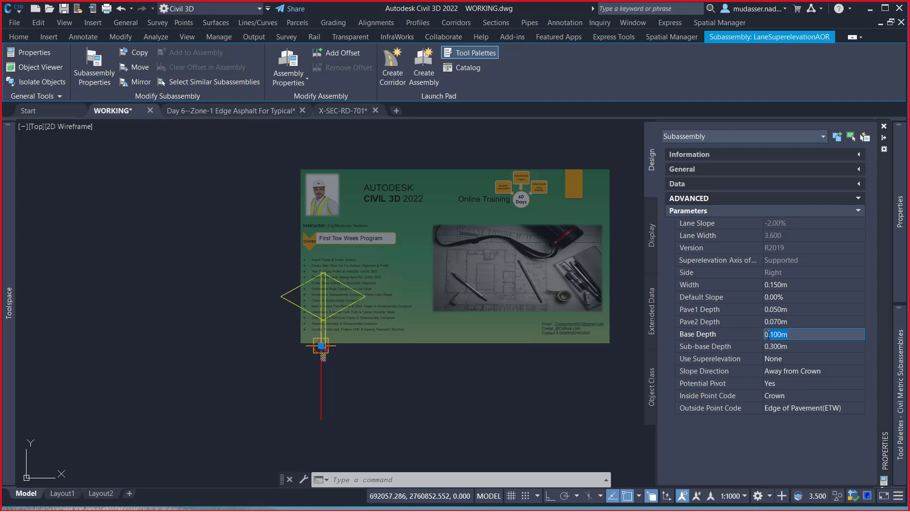
key(BackSpace)
click(788, 348)
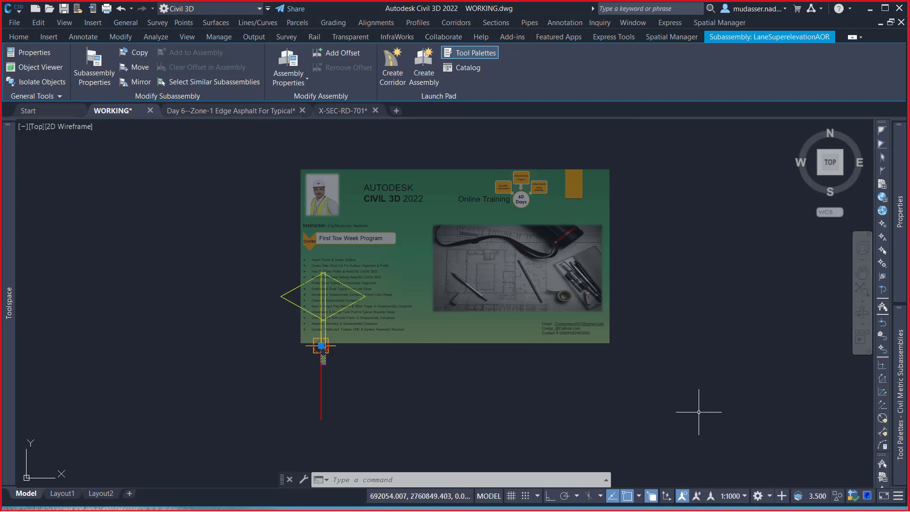
- Reopen the lane's properties and set Potential Pivot to No
key(ctrl+1)
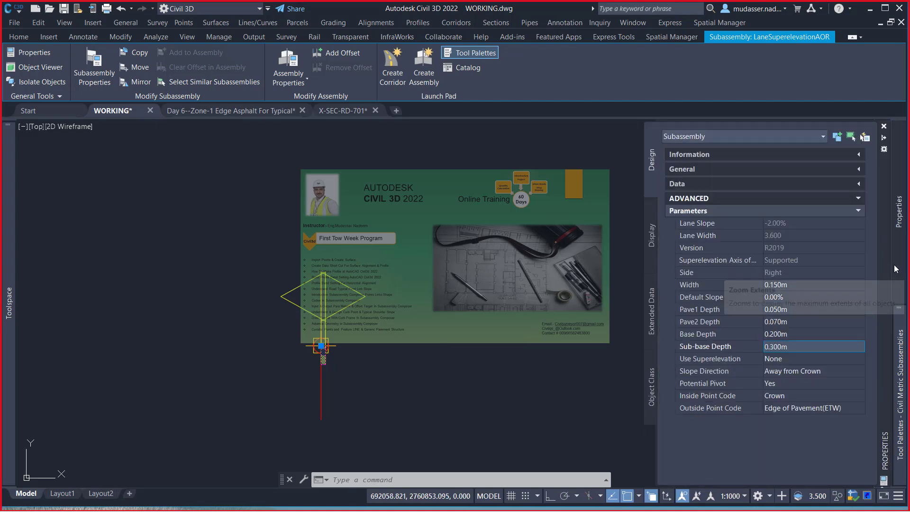
click(737, 383)
click(777, 383)
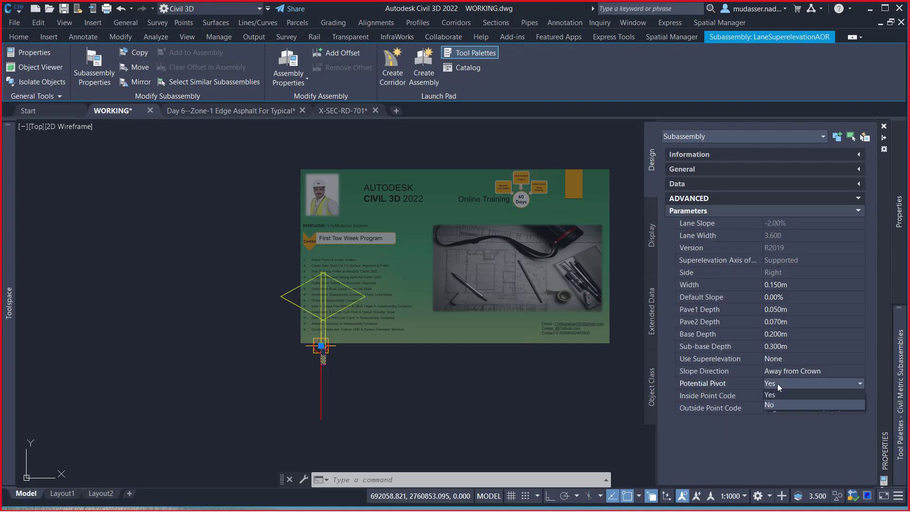
click(771, 395)
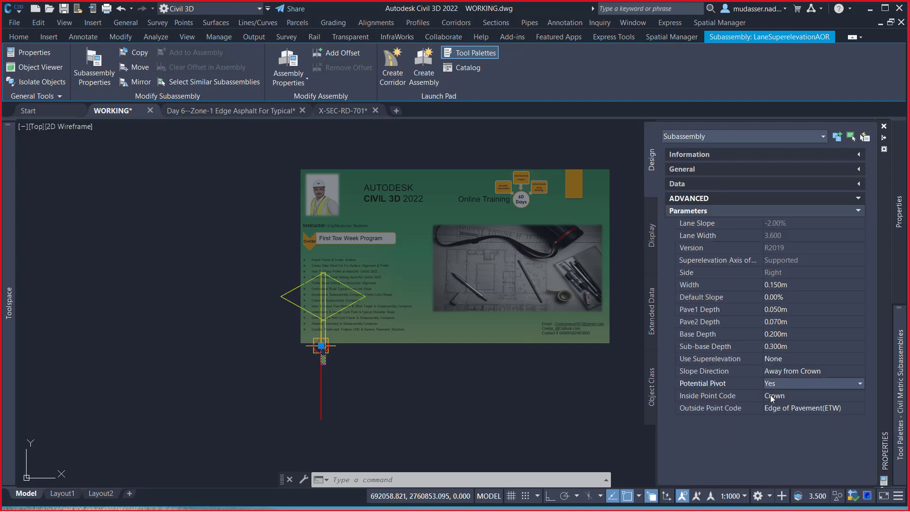
click(855, 385)
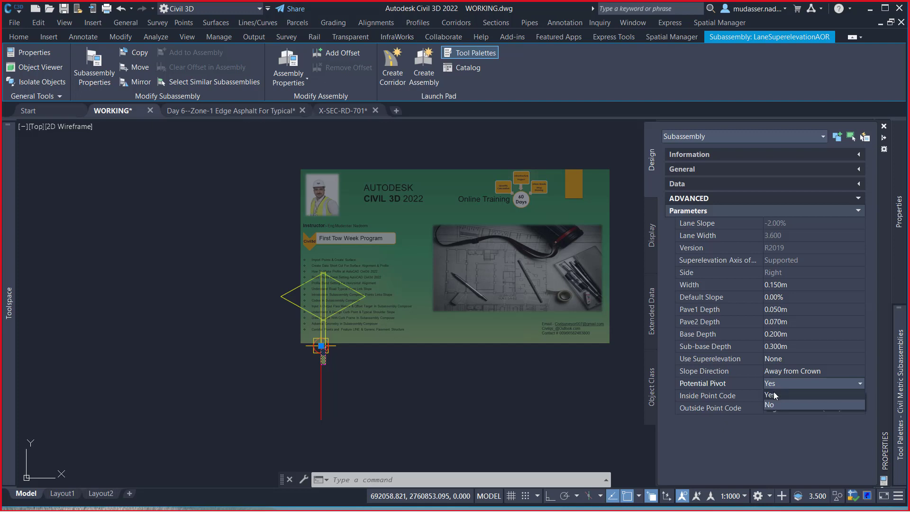
key(Down)
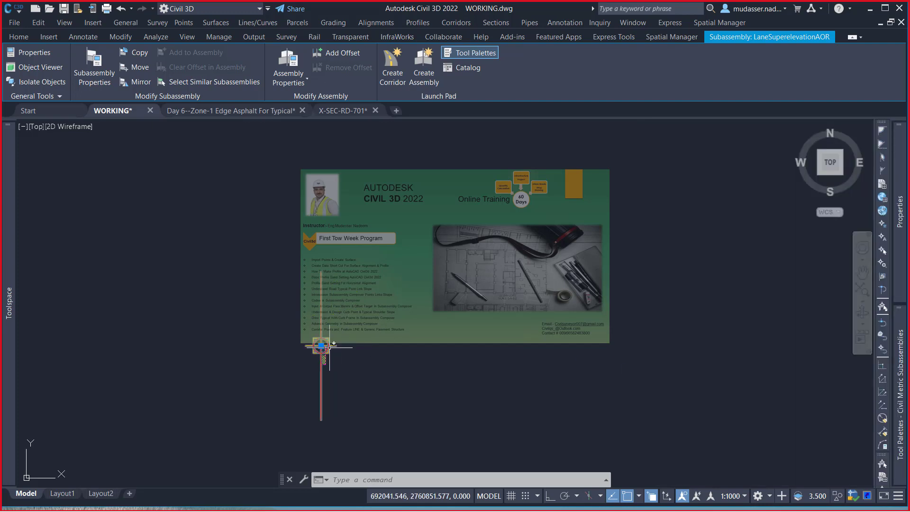
- Mirror the 0.150m lane to the assembly's left side, then select the right-hand lane
scroll(322, 346, up, 3)
scroll(313, 351, up, 3)
scroll(303, 356, up, 4)
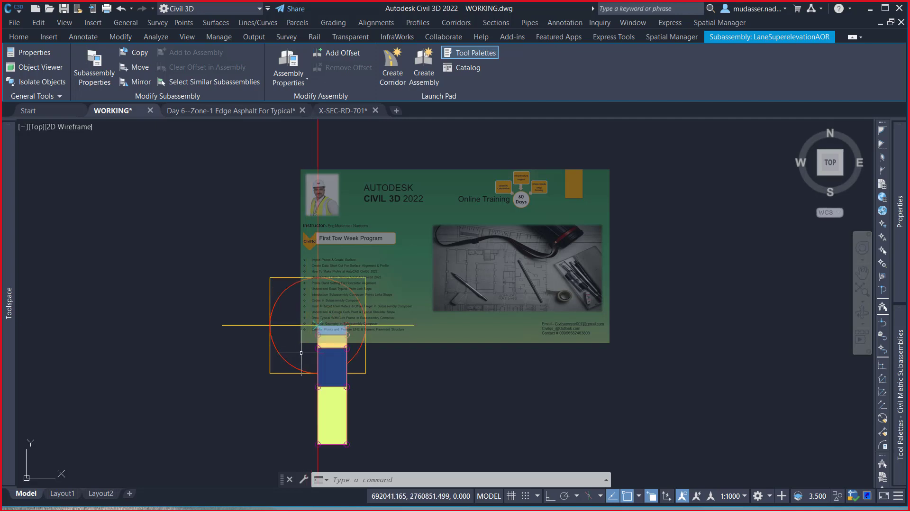
key(Escape)
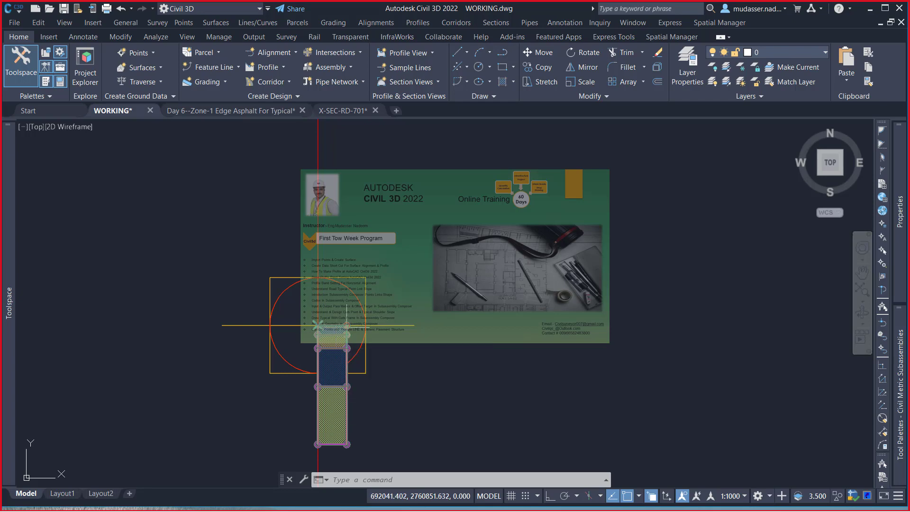
scroll(349, 326, up, 5)
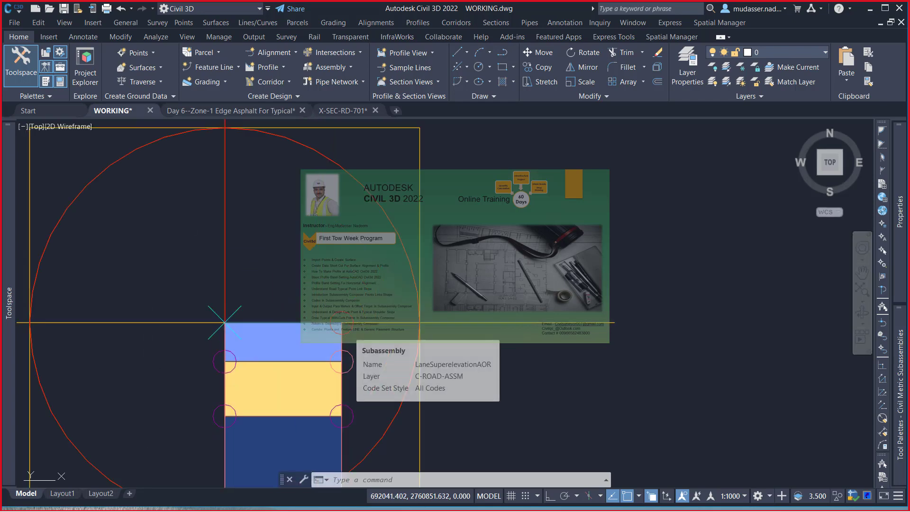
click(353, 327)
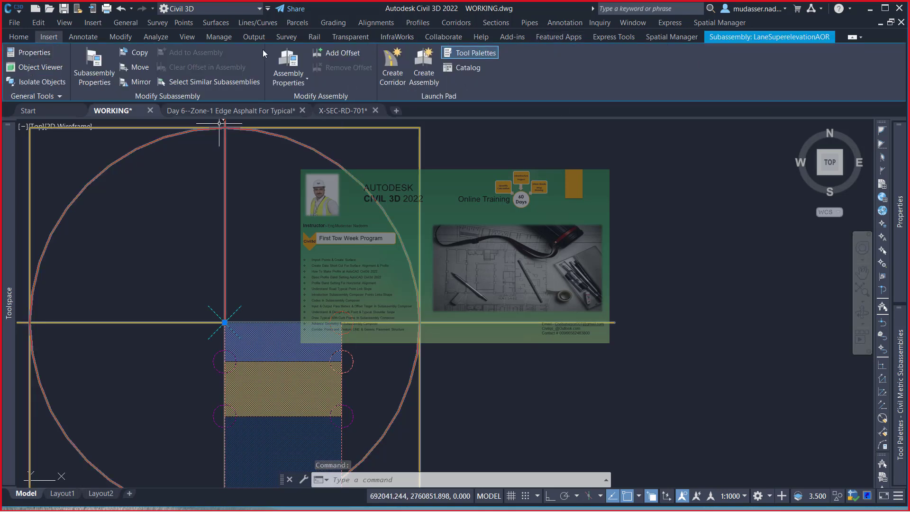
scroll(695, 252, down, 4)
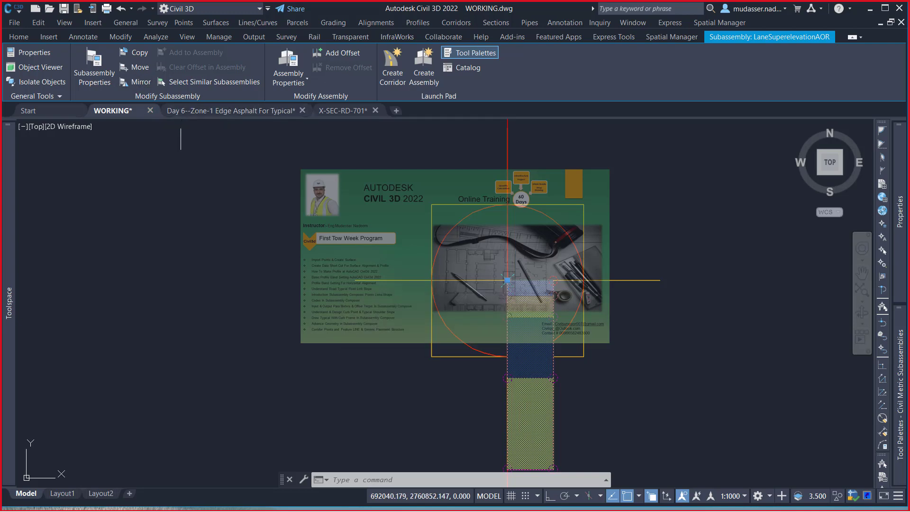
scroll(507, 280, up, 2)
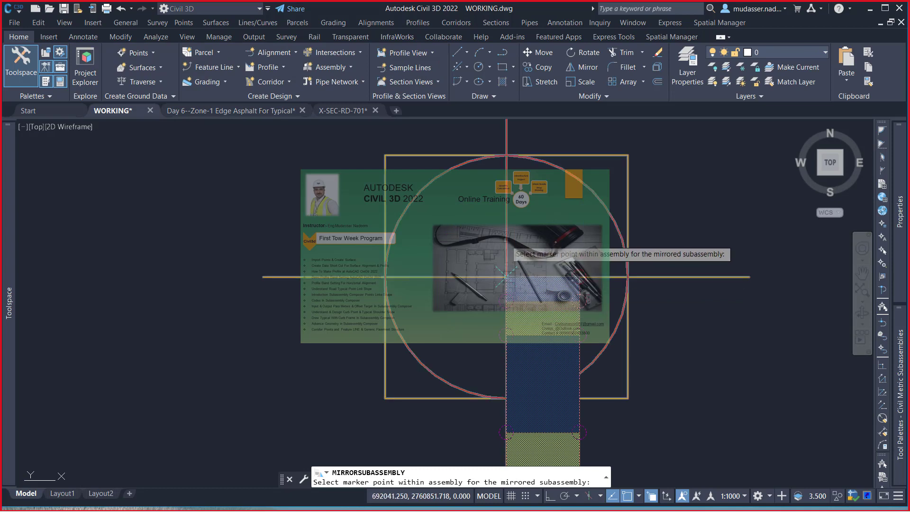
click(505, 277)
key(Return)
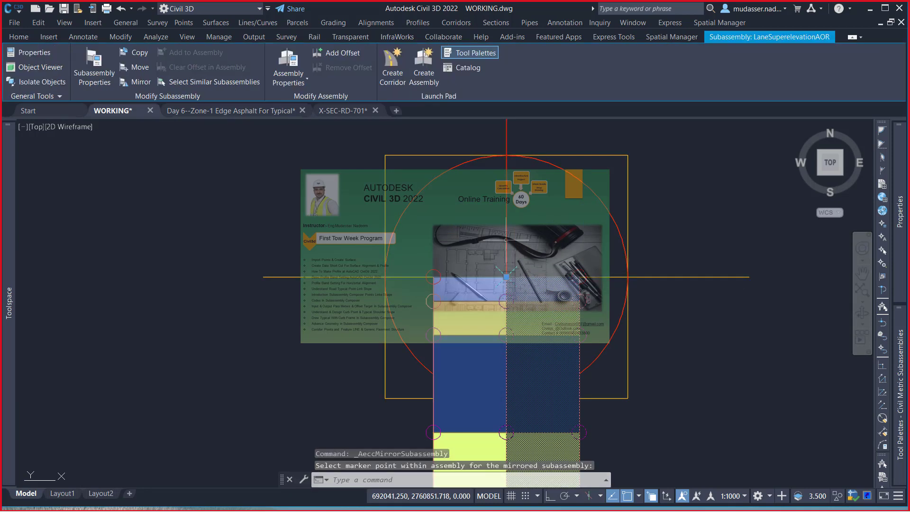
key(Escape)
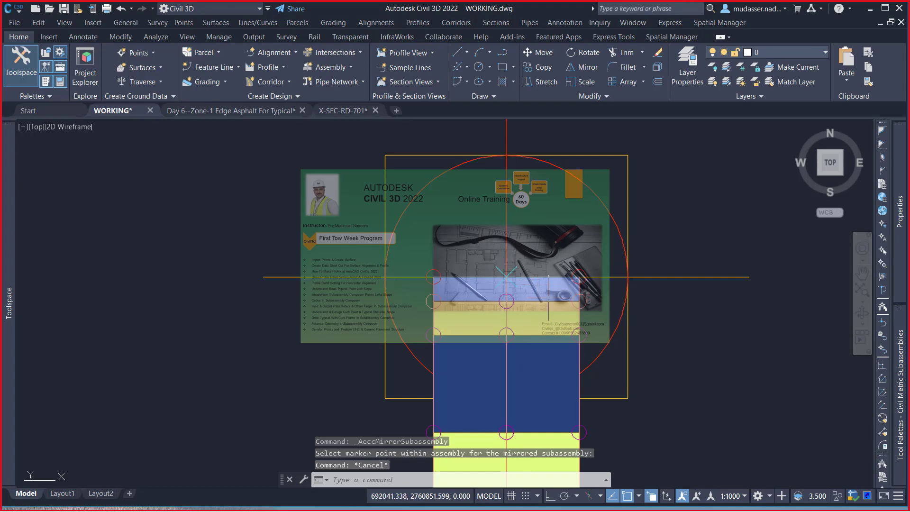
click(575, 292)
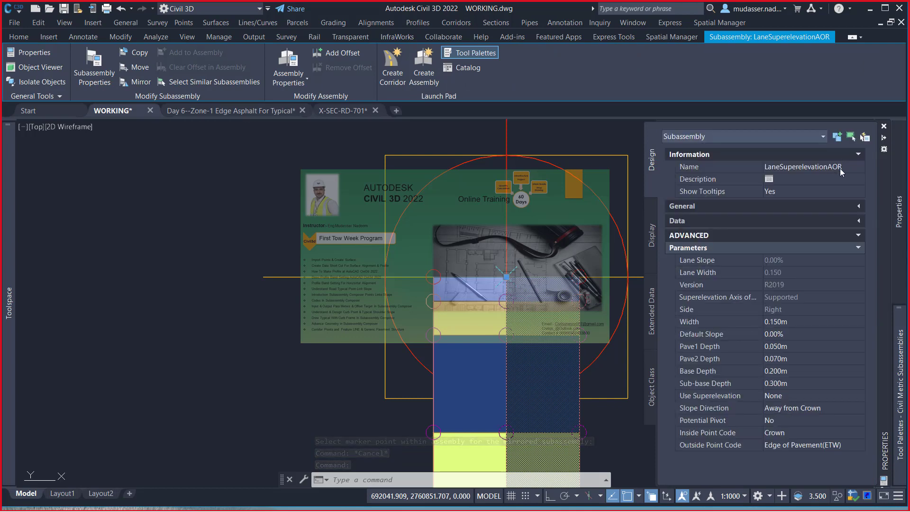
- Name the right lane subassembly R-SH-.15
click(839, 168)
text(R)
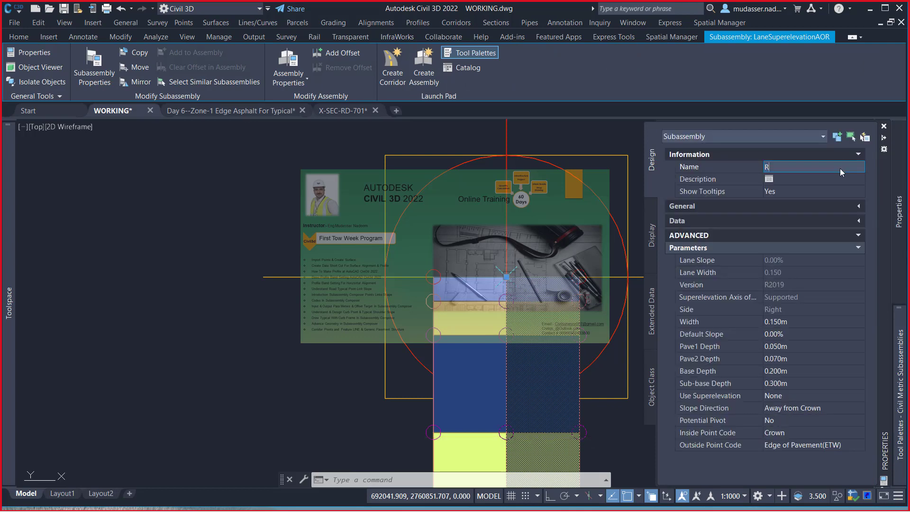
text(-)
text(SH-.)
text(0)
key(BackSpace)
text(15)
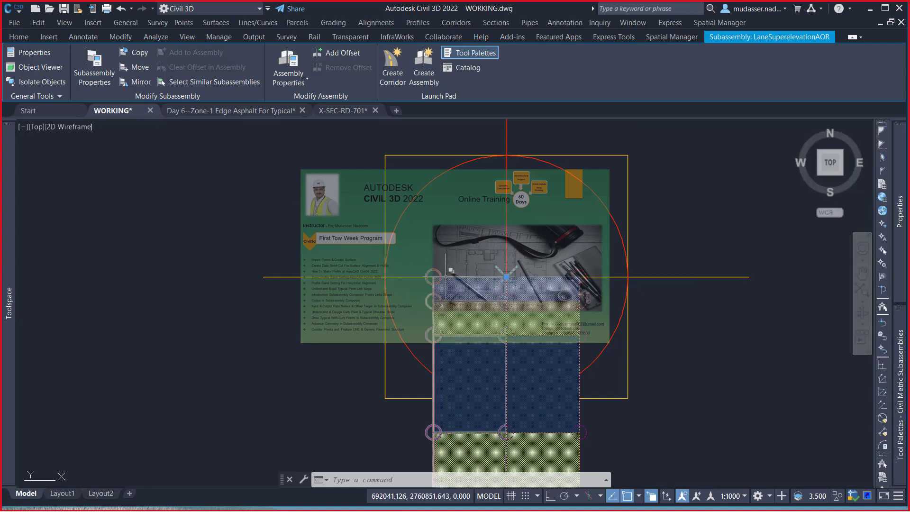
key(Escape)
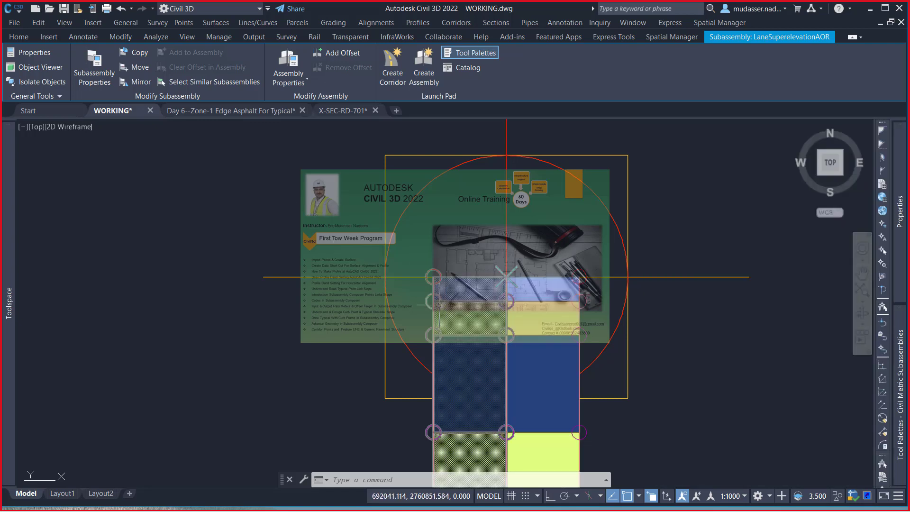
- Name the left lane subassembly L-SH-.15 by pasting and editing the right lane's name
click(506, 277)
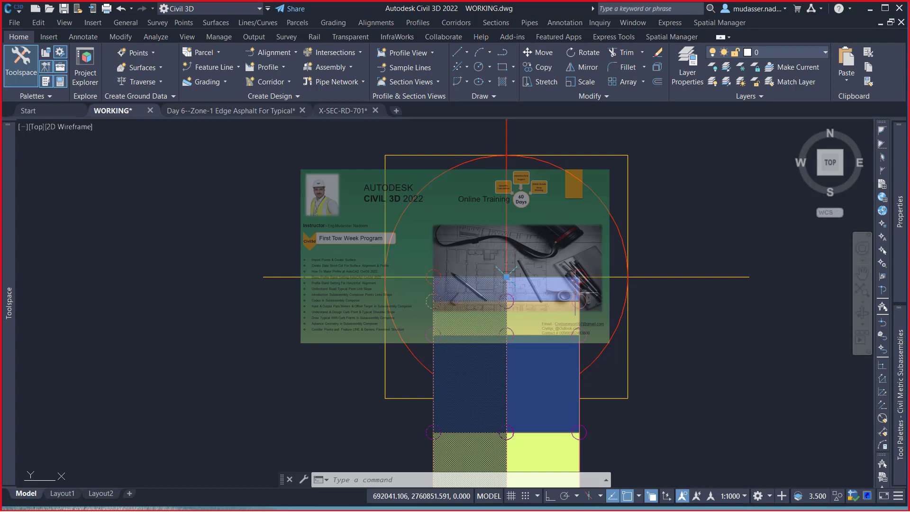
click(846, 170)
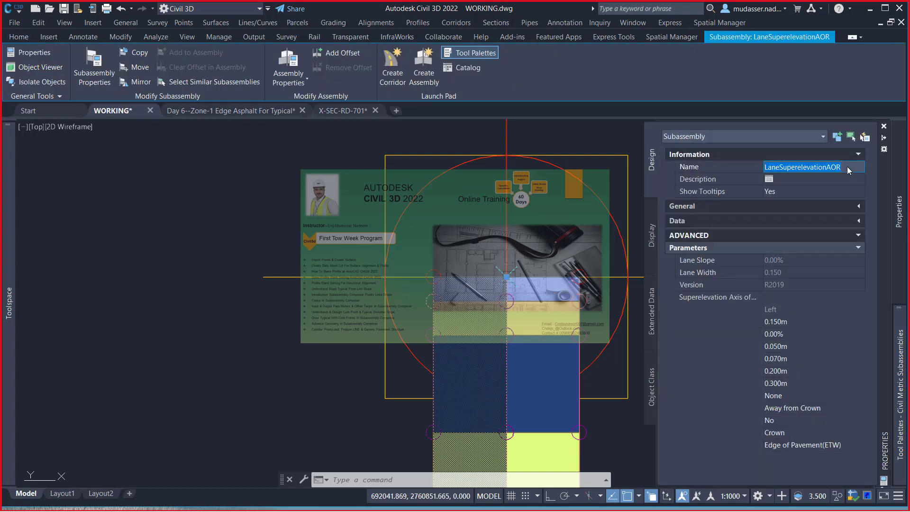
text(R-SH-.15)
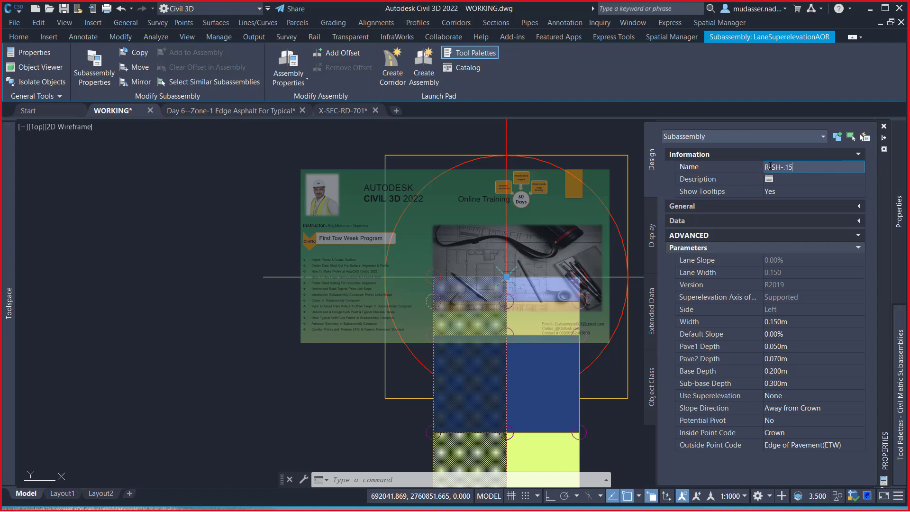
key(BackSpace)
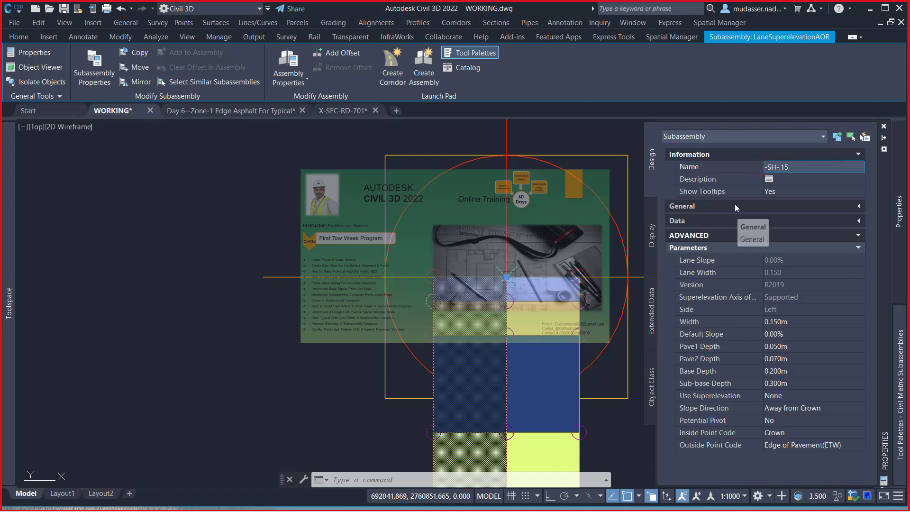
text(L)
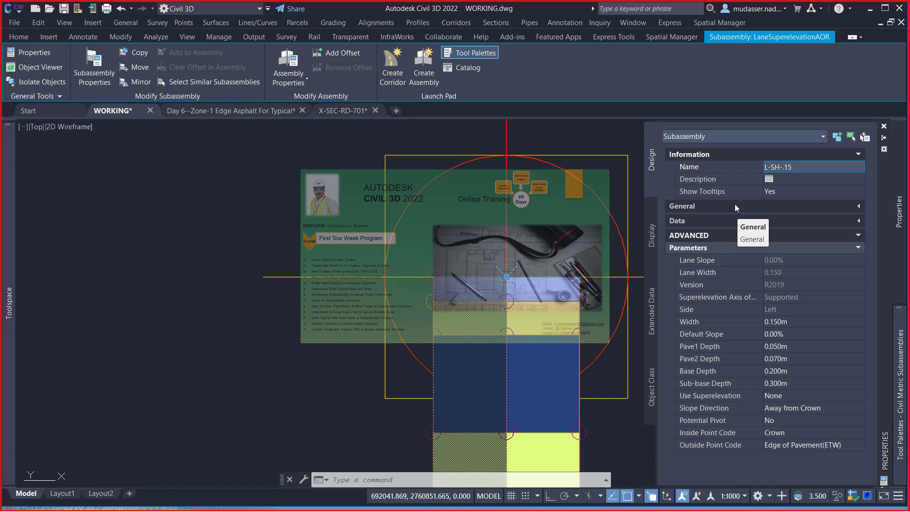
key(Tab)
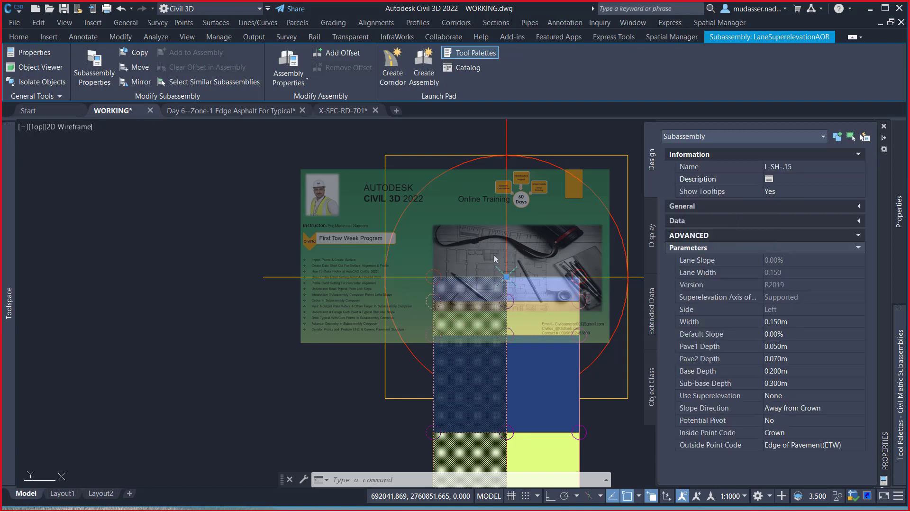
key(Escape)
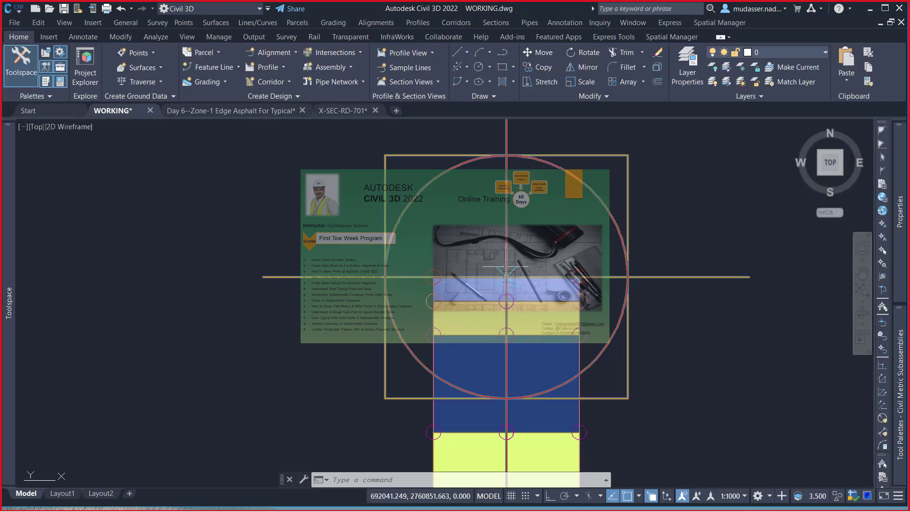
- Pan and zoom back to the assembly and select the right-hand R-SH-.15 lane
scroll(506, 267, down, 3)
scroll(506, 265, down, 3)
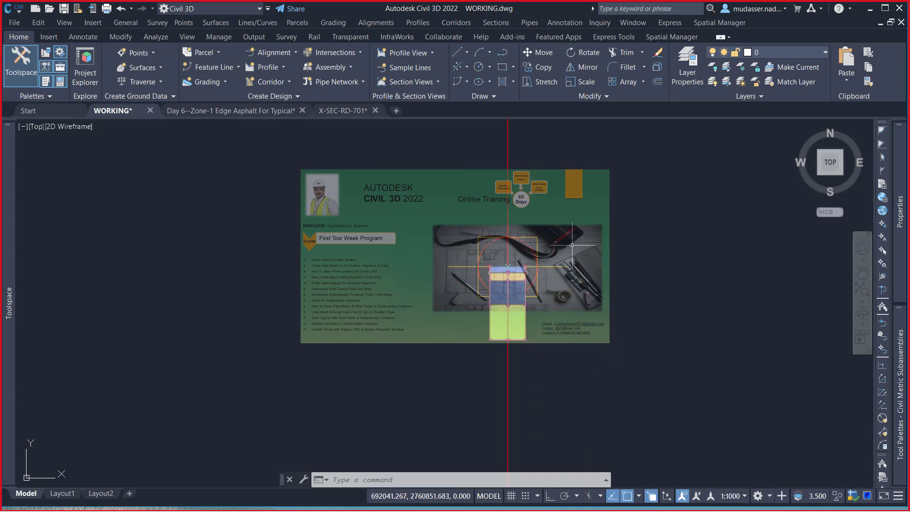
middle_drag(571, 245, 417, 358)
scroll(318, 391, down, 4)
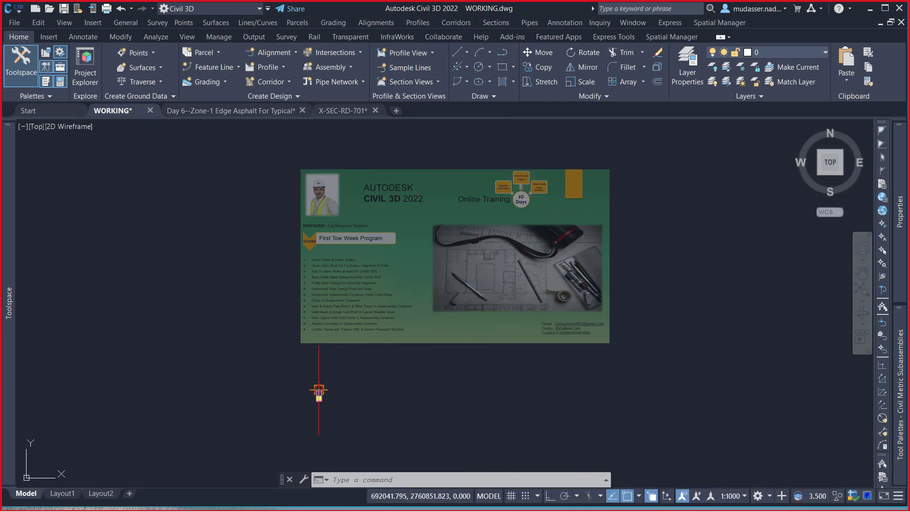
scroll(310, 428, down, 2)
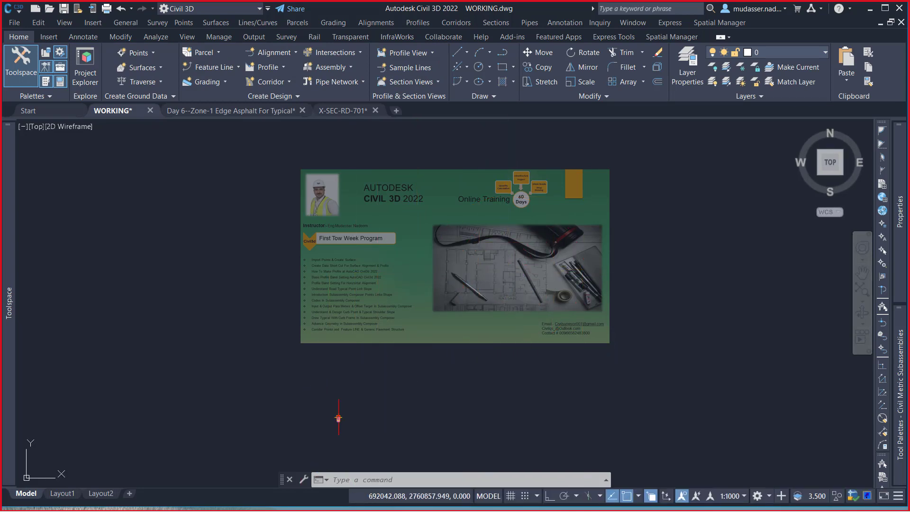
scroll(338, 418, up, 3)
middle_drag(339, 418, 396, 202)
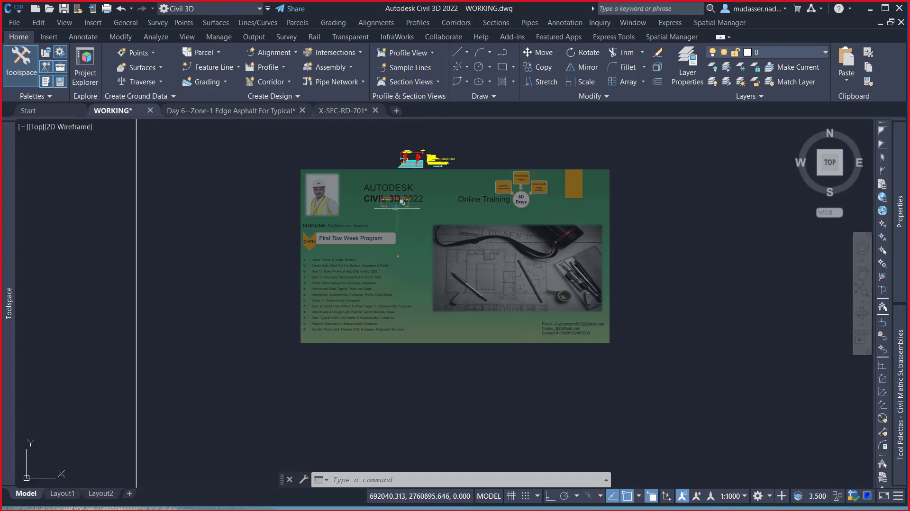
scroll(408, 208, up, 5)
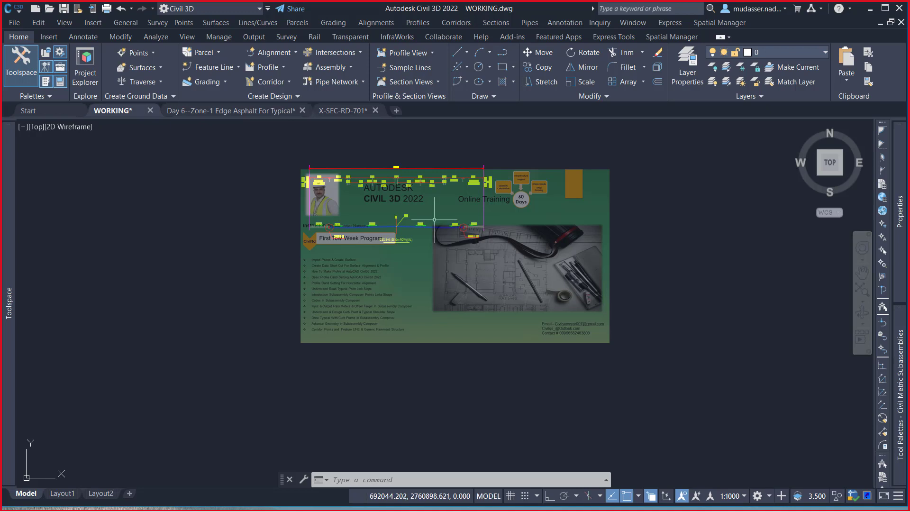
scroll(433, 220, down, 5)
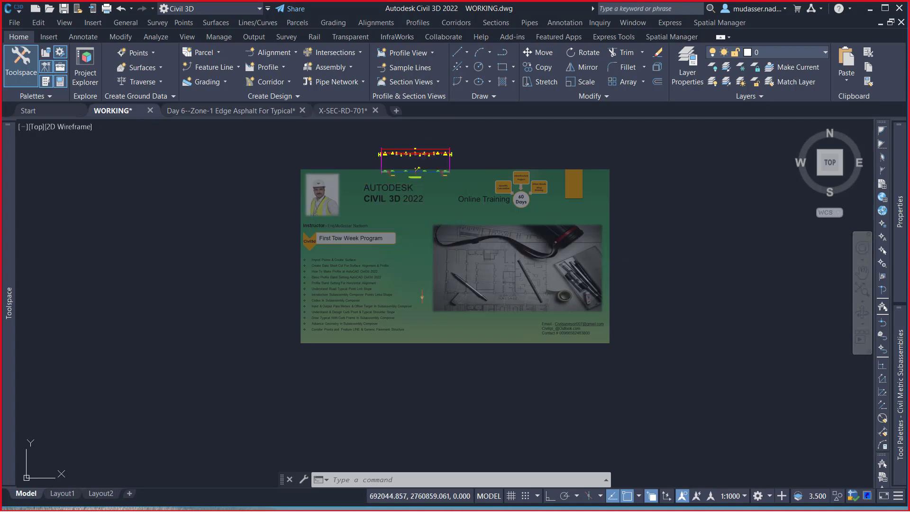
middle_drag(413, 154, 414, 334)
scroll(438, 265, up, 3)
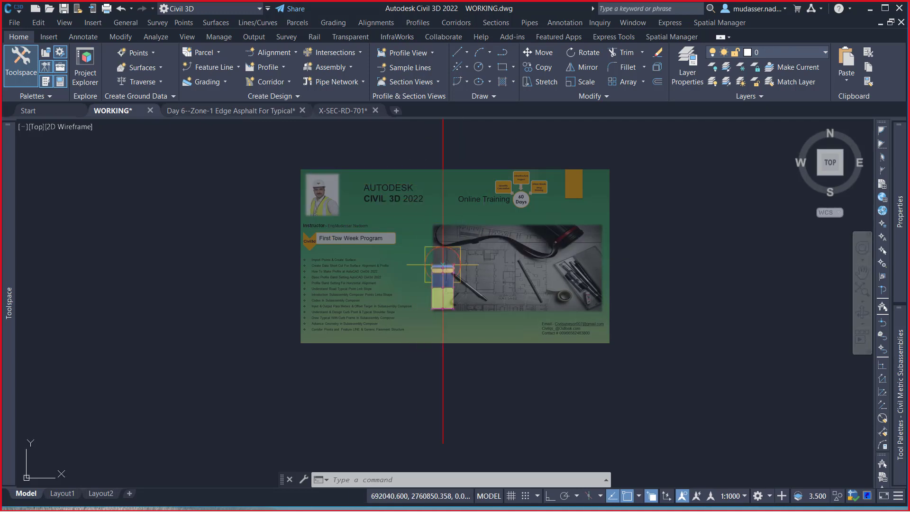
scroll(464, 286, up, 2)
click(466, 265)
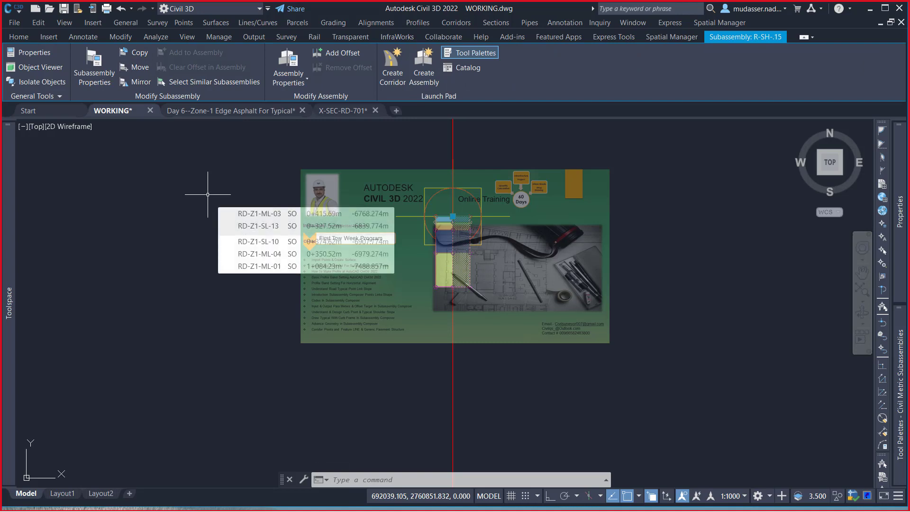
- Start and cancel a subassembly copy, then select the right-hand subassembly
click(138, 53)
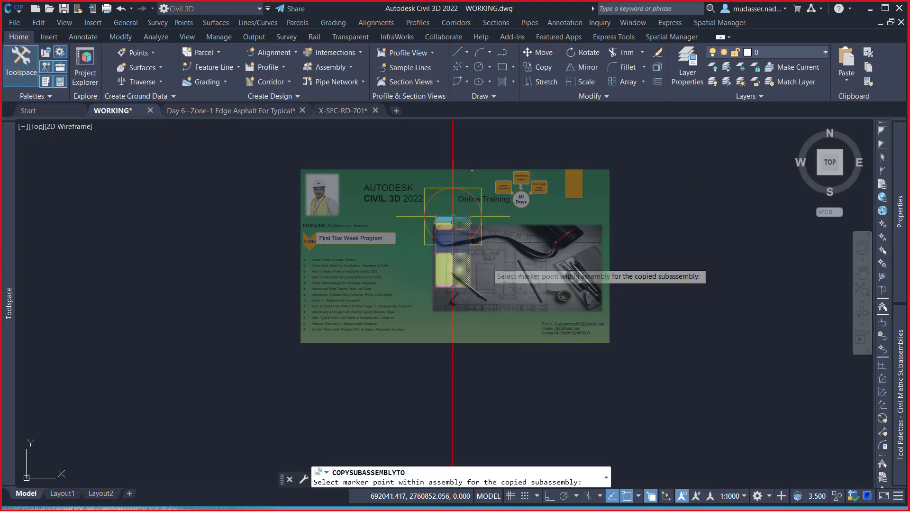
scroll(472, 170, up, 2)
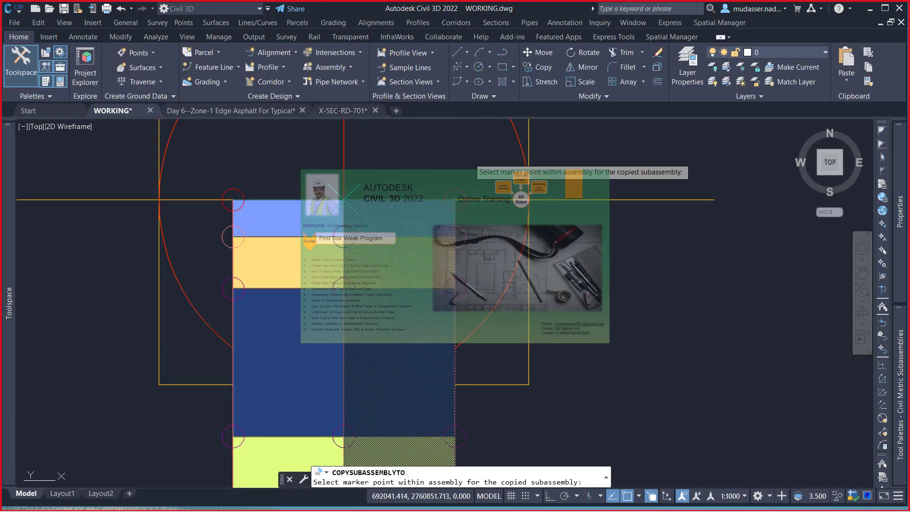
scroll(472, 170, up, 2)
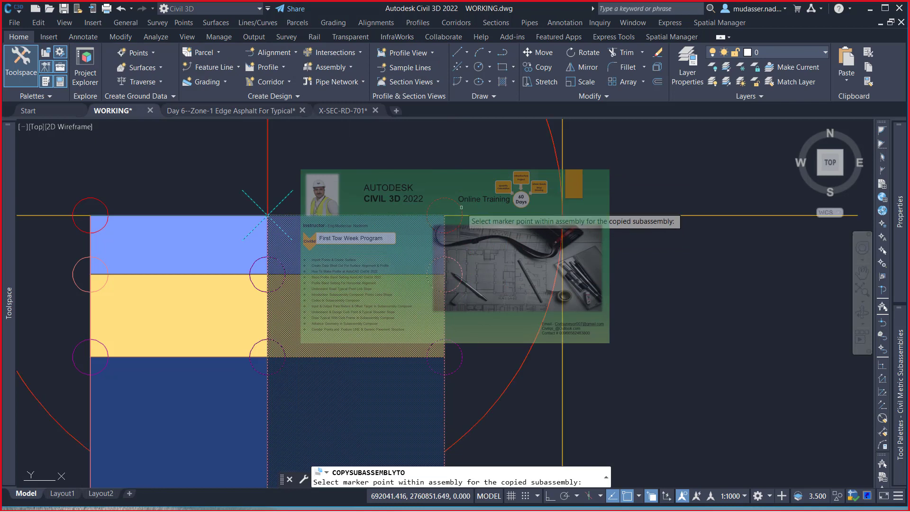
key(Escape)
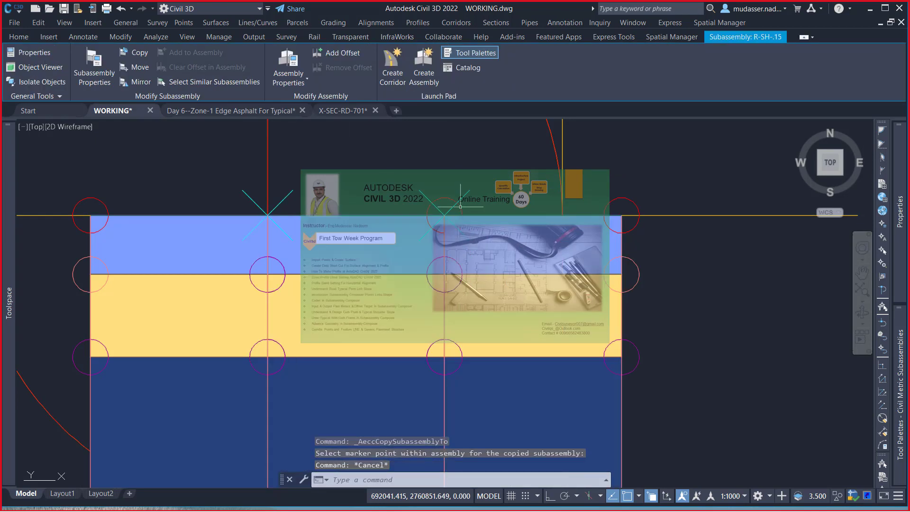
key(Escape)
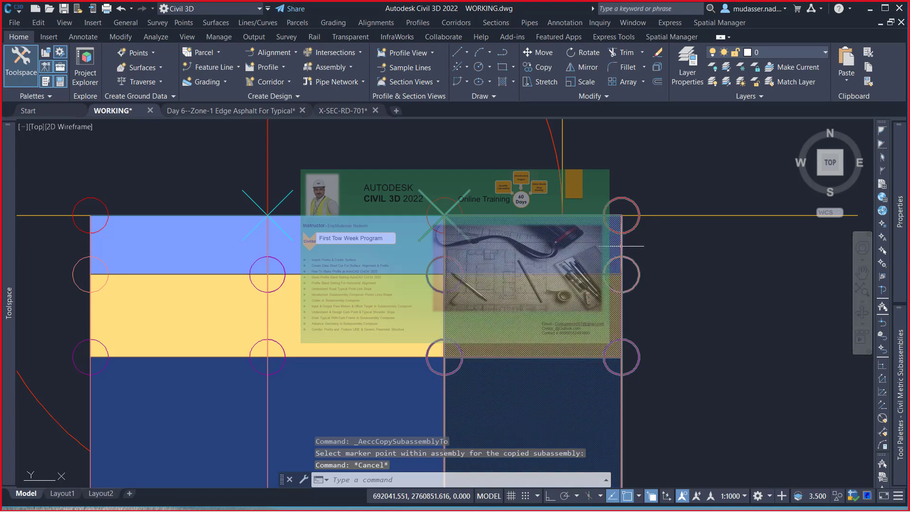
click(620, 246)
scroll(403, 204, down, 3)
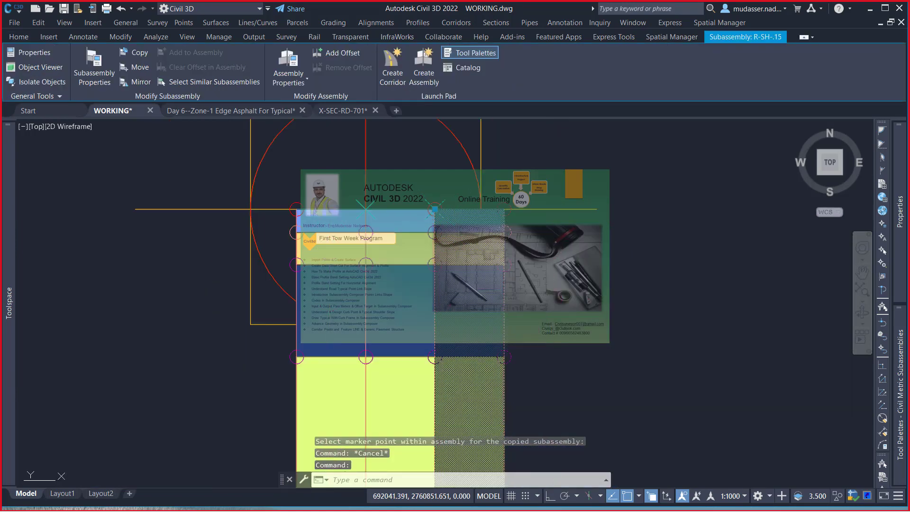
scroll(382, 204, down, 2)
middle_drag(566, 262, 419, 241)
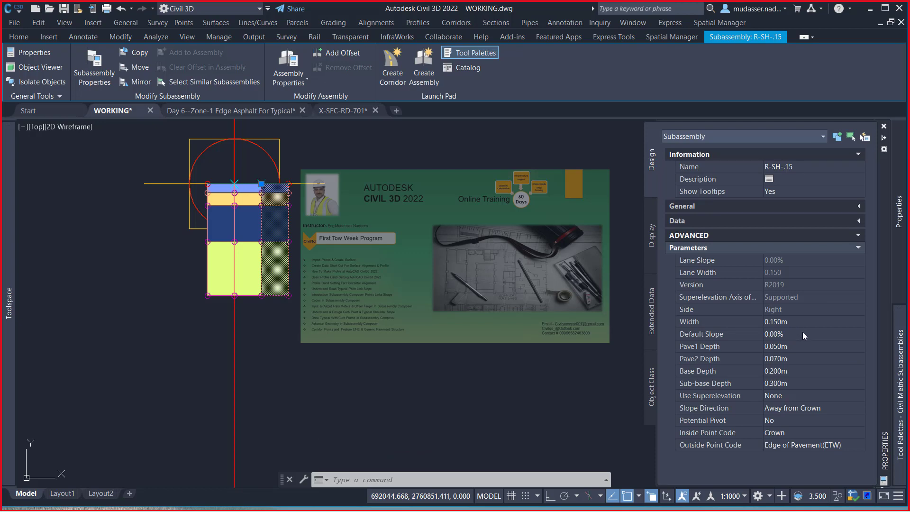
- Set the subassembly Width to 6.600m and Default Slope to 2.00%
click(803, 321)
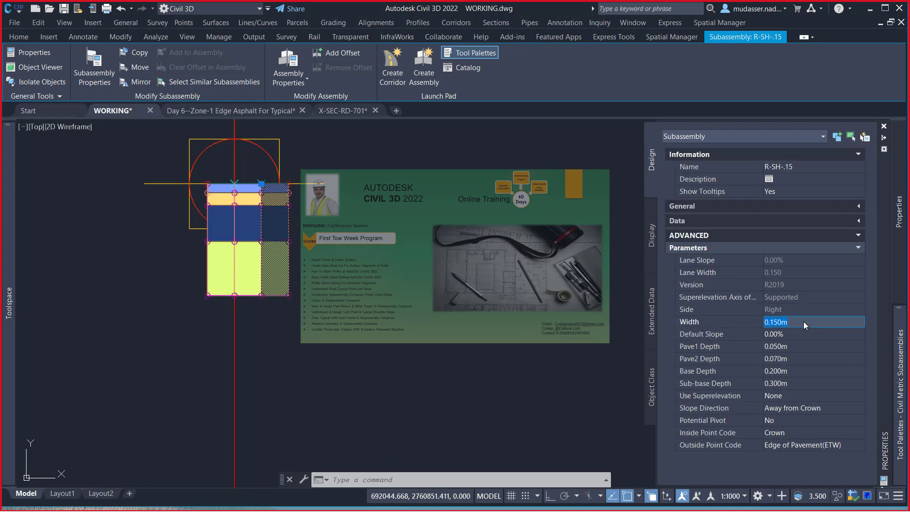
text(6.)
text(6)
click(795, 331)
text(2)
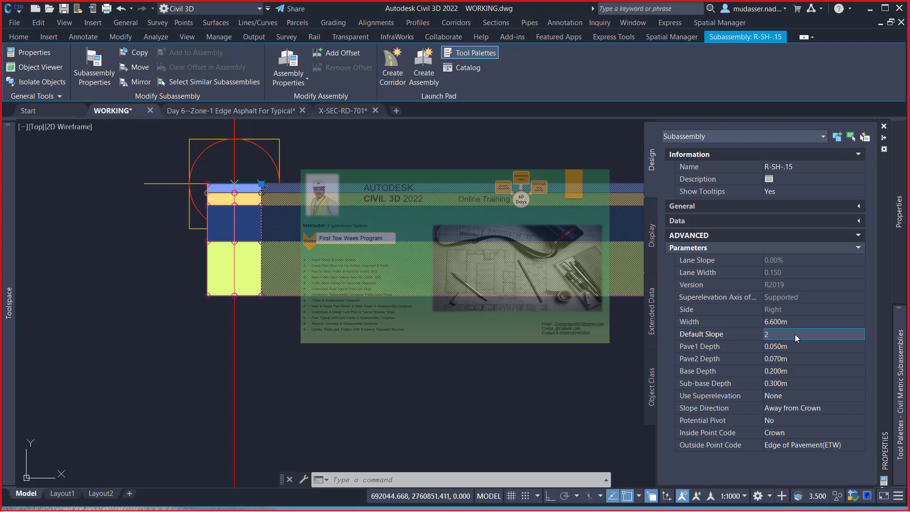
key(Tab)
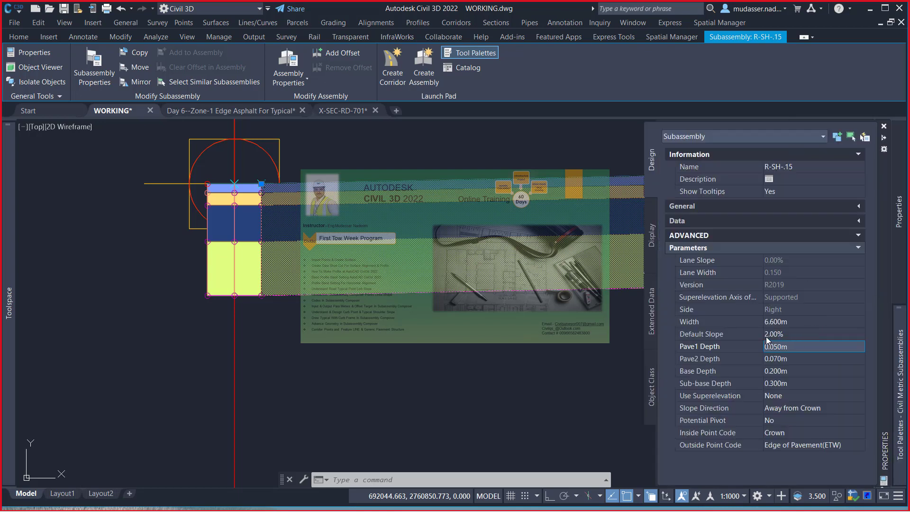
click(766, 334)
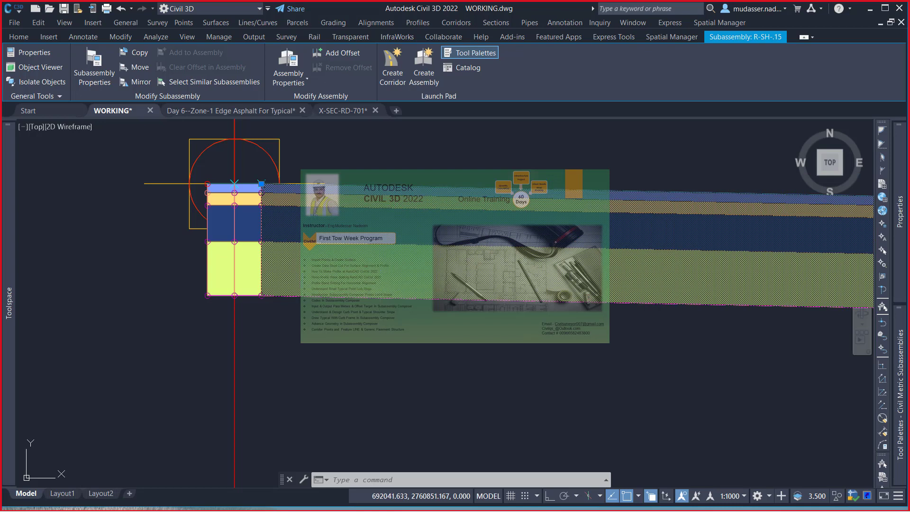
scroll(302, 270, down, 4)
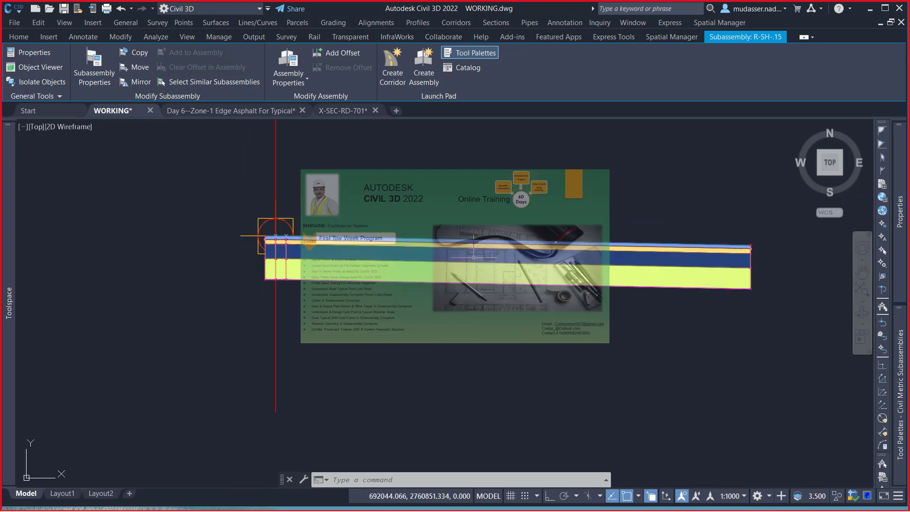
key(Escape)
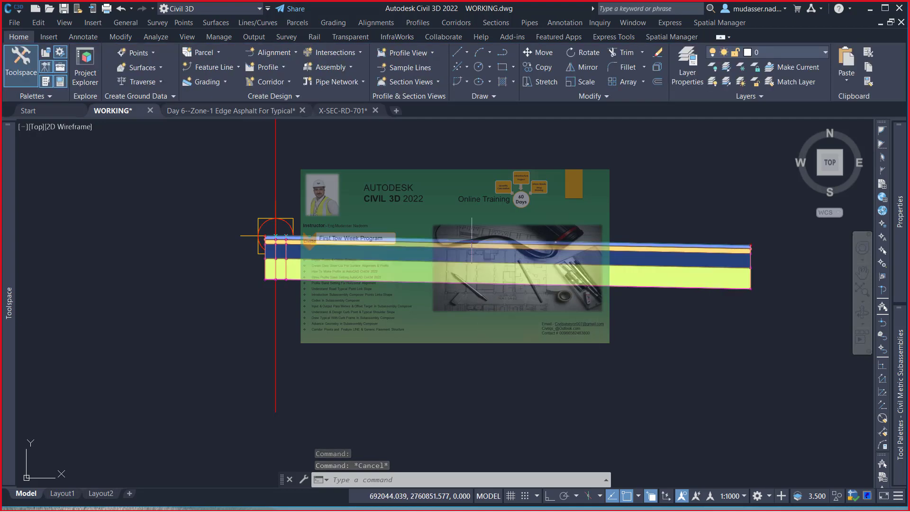
- Select the R-SH-.15 lane and enter R-Lane-6.6 as its Name
click(275, 251)
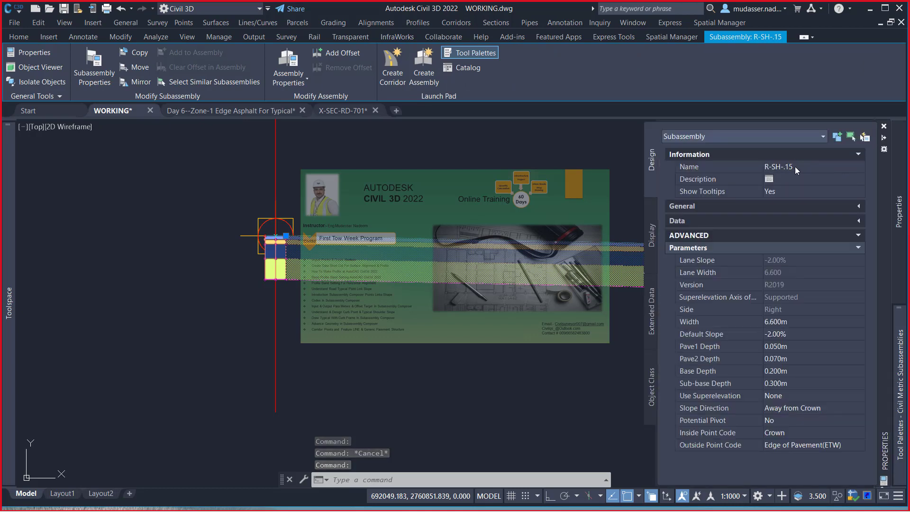
click(794, 166)
text(R-)
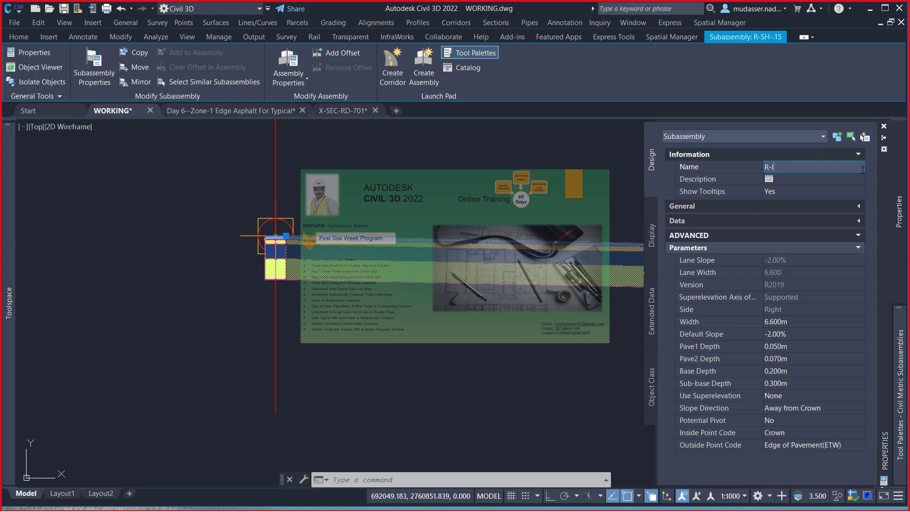
text(A)
click(728, 187)
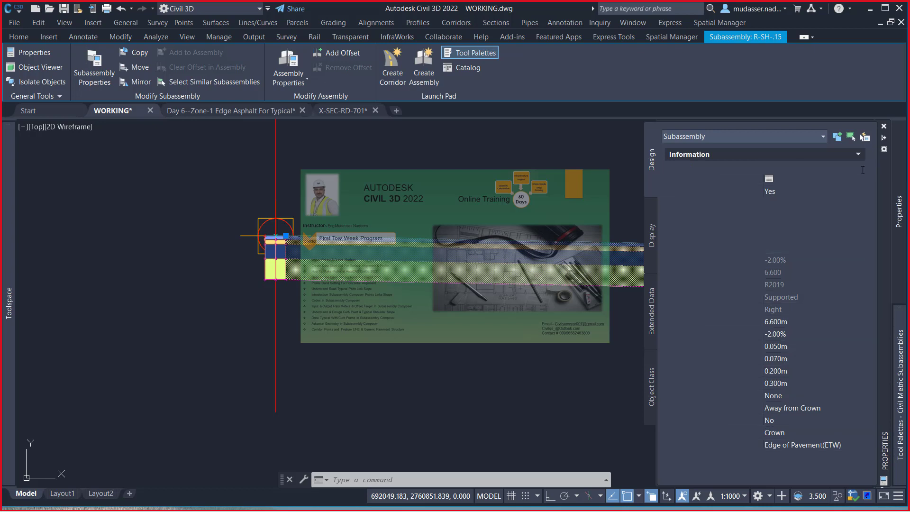
- Mirror the R-Lane-6.6 lane across the assembly marker onto the left side
click(883, 126)
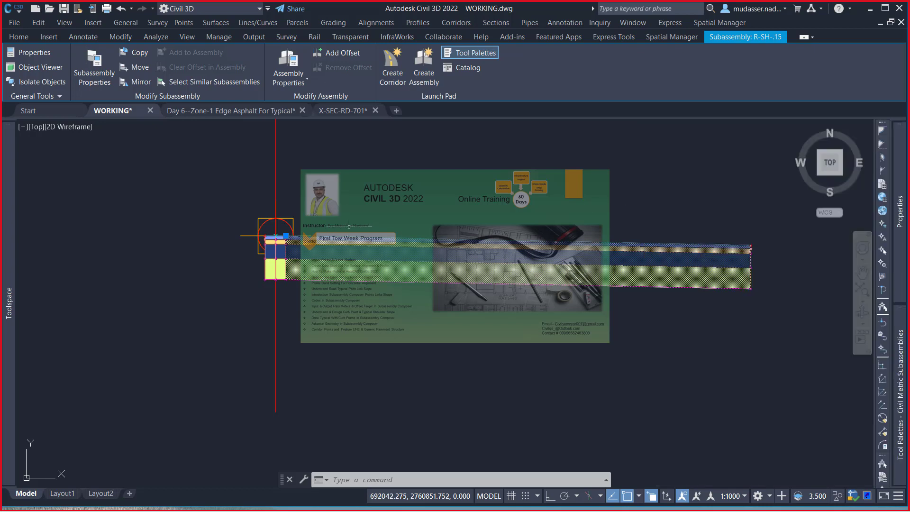
click(138, 83)
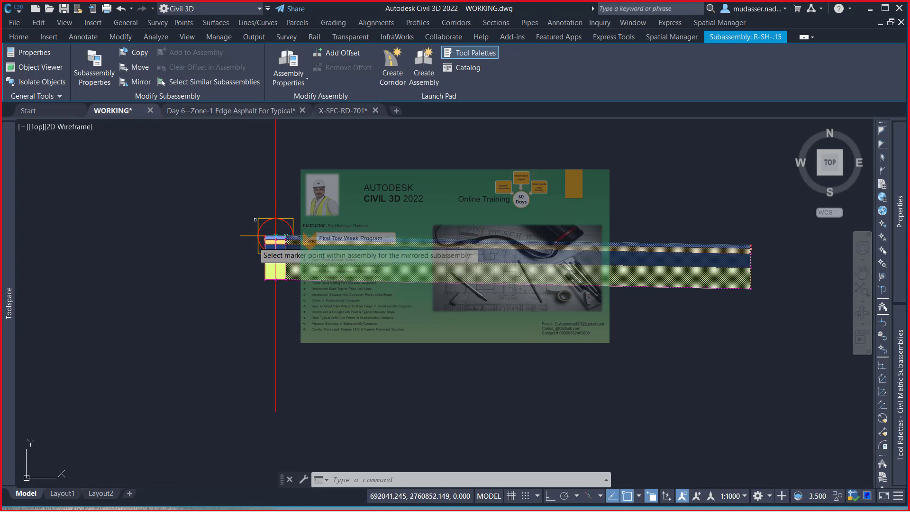
scroll(279, 235, up, 2)
scroll(288, 232, up, 3)
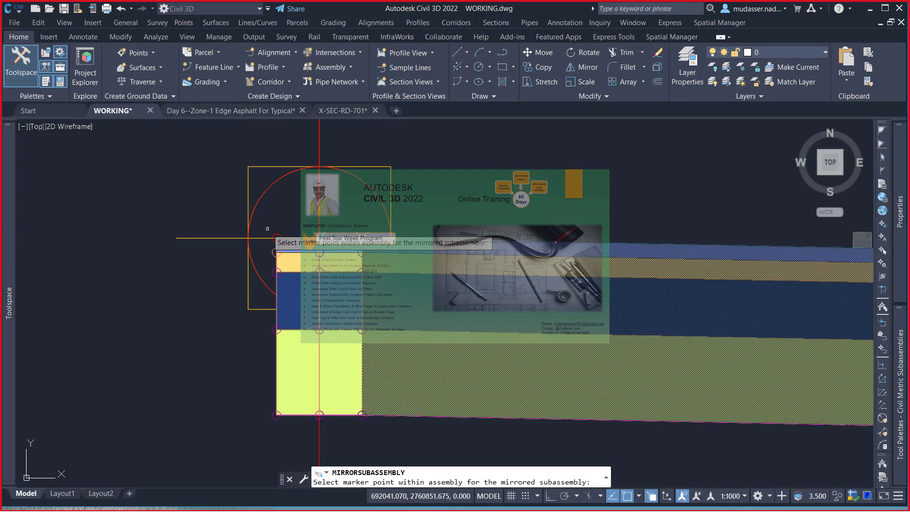
click(319, 238)
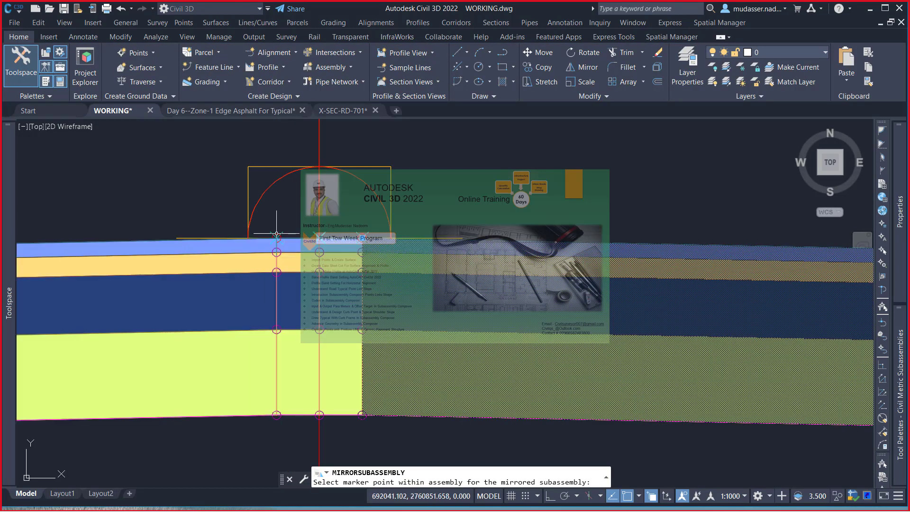
scroll(314, 237, down, 3)
scroll(311, 240, down, 2)
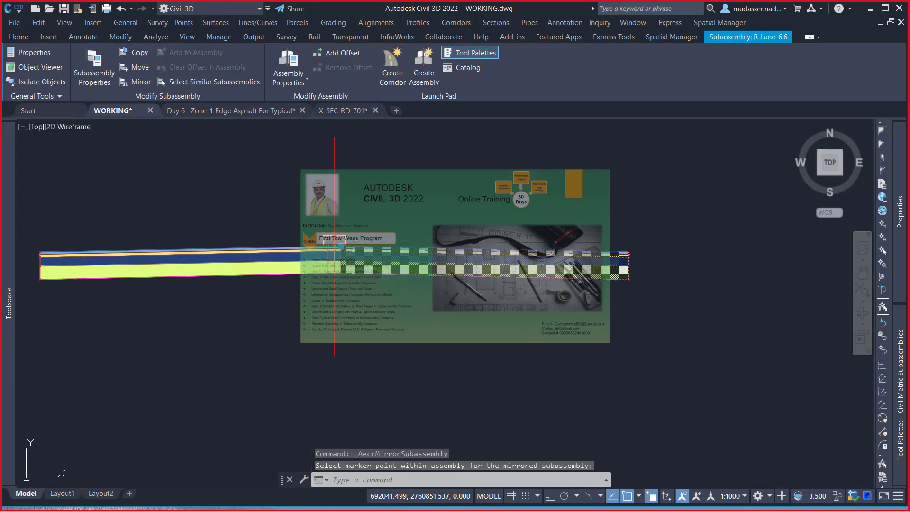
key(Escape)
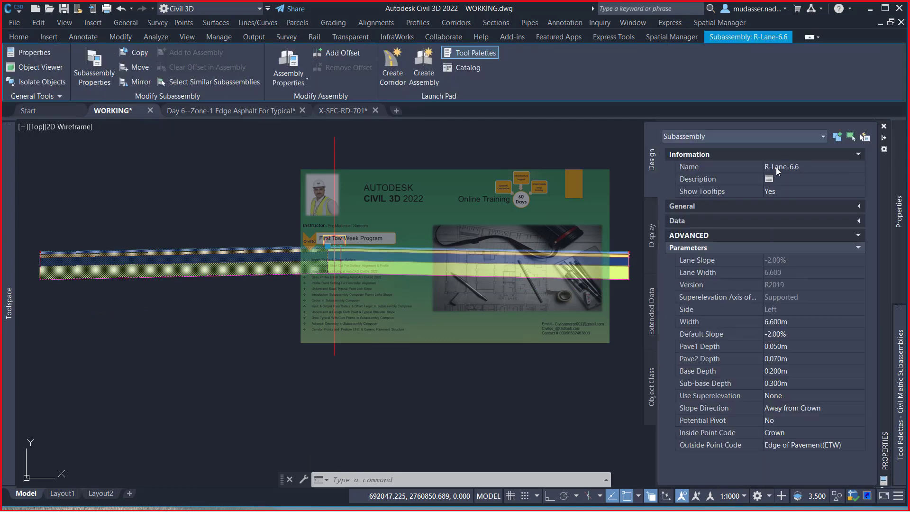
- Rename the mirrored lane from R-Lane-6.6 to L-Lane-6.6
click(769, 167)
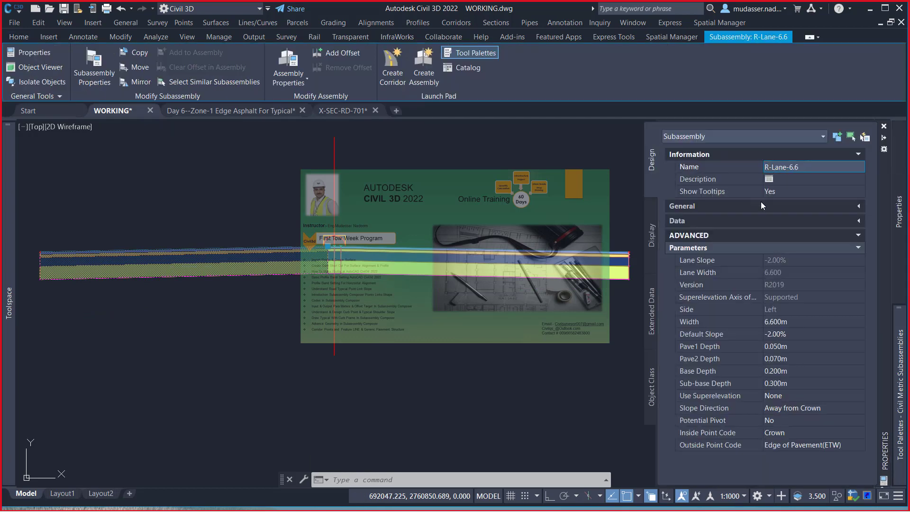
key(BackSpace)
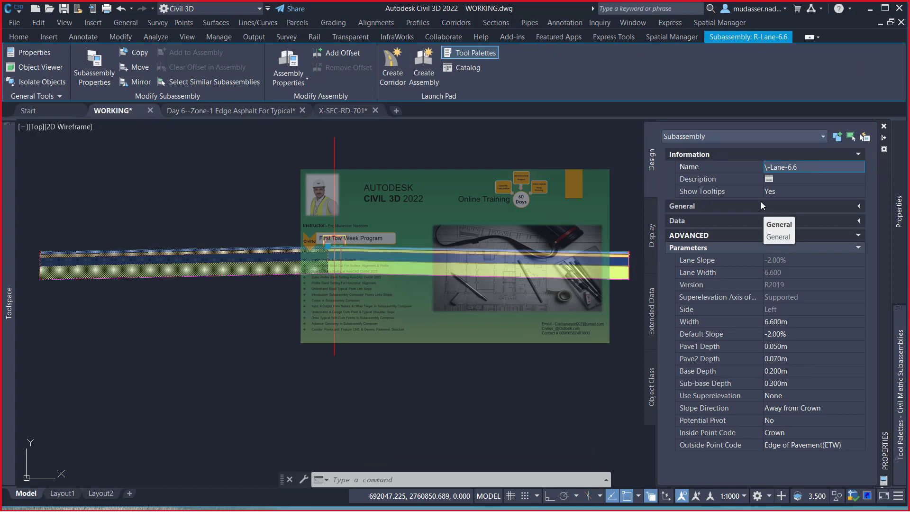
text(L)
key(Return)
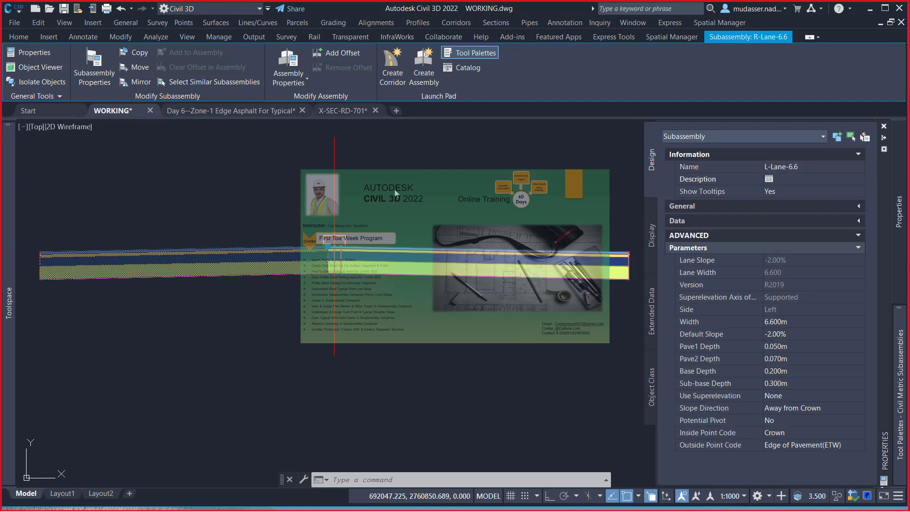
key(Escape)
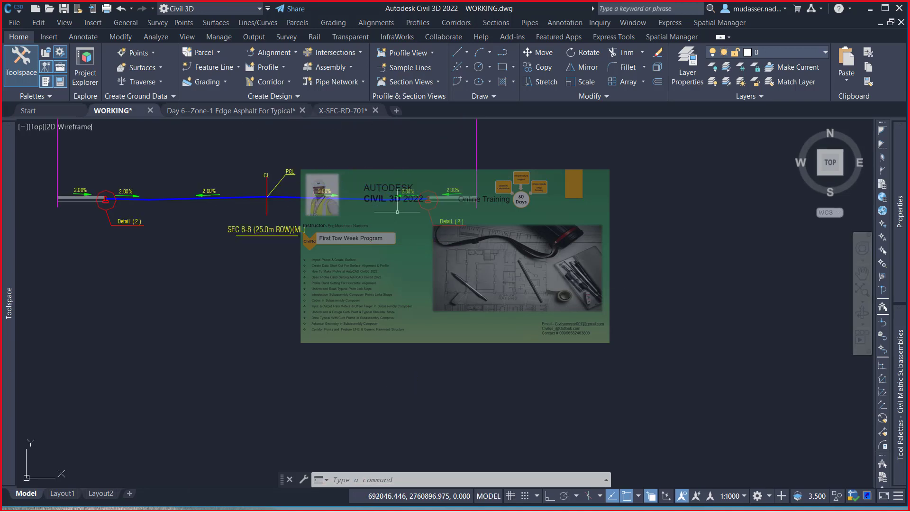
middle_drag(397, 211, 351, 322)
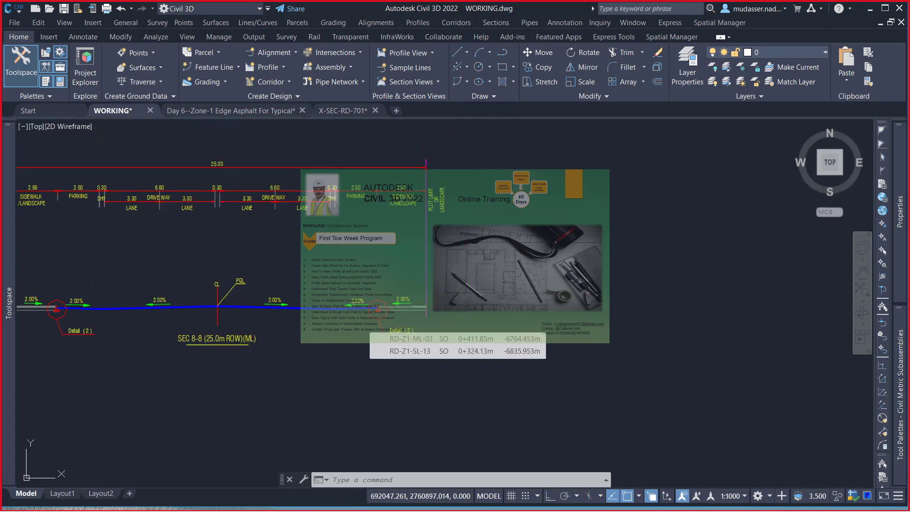
scroll(325, 206, up, 2)
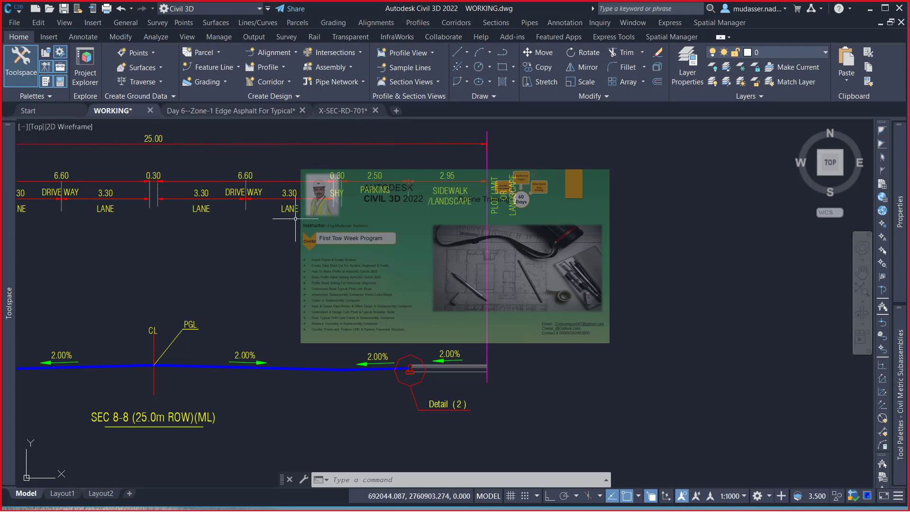
scroll(295, 221, down, 3)
scroll(295, 221, down, 1)
scroll(295, 221, down, 2)
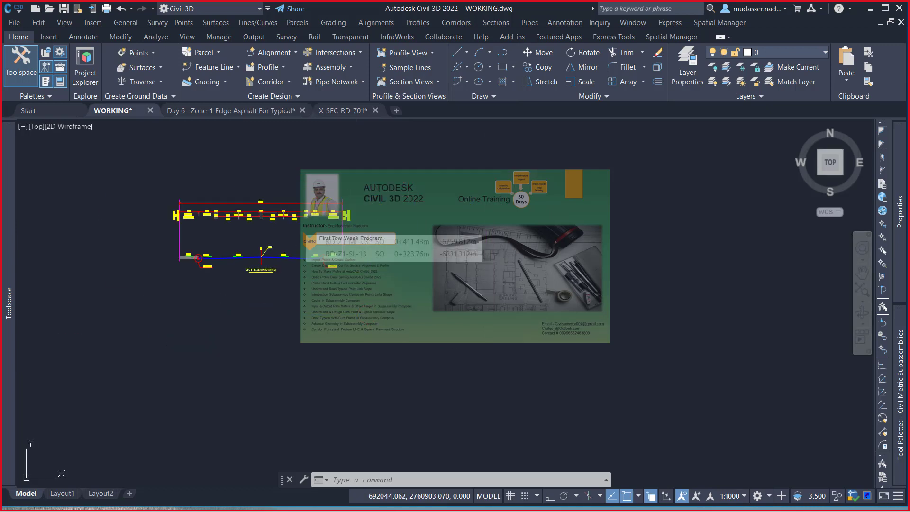
scroll(295, 222, down, 2)
scroll(285, 426, up, 2)
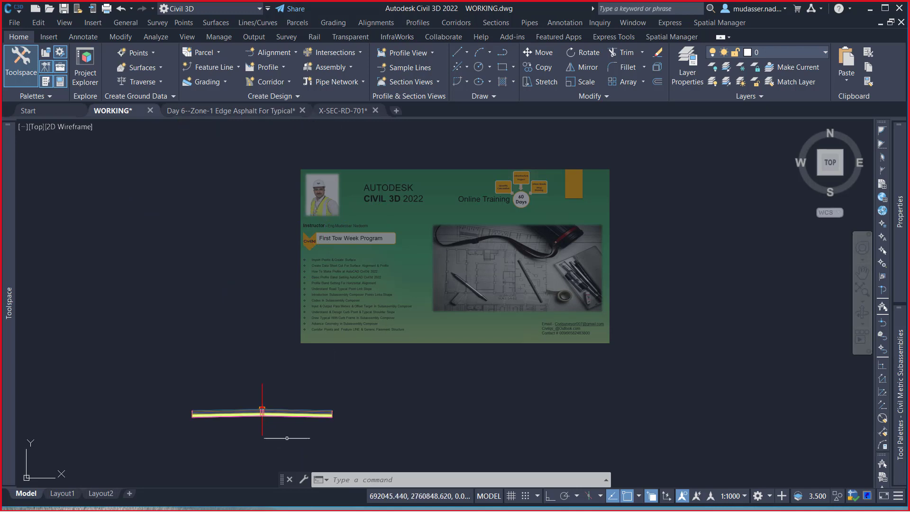
scroll(265, 403, up, 2)
scroll(260, 374, up, 3)
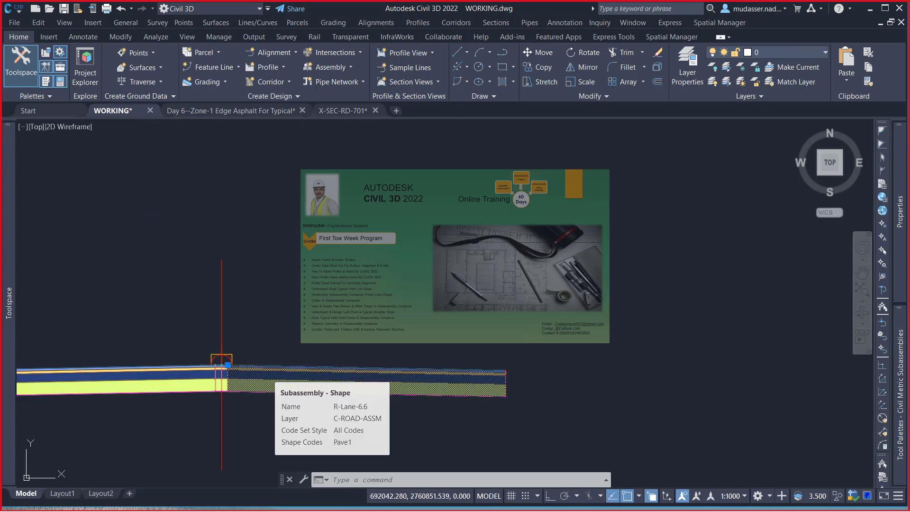
- Copy the R-Lane-6.6 lane subassembly onto the outer edge of the existing right lane
click(264, 368)
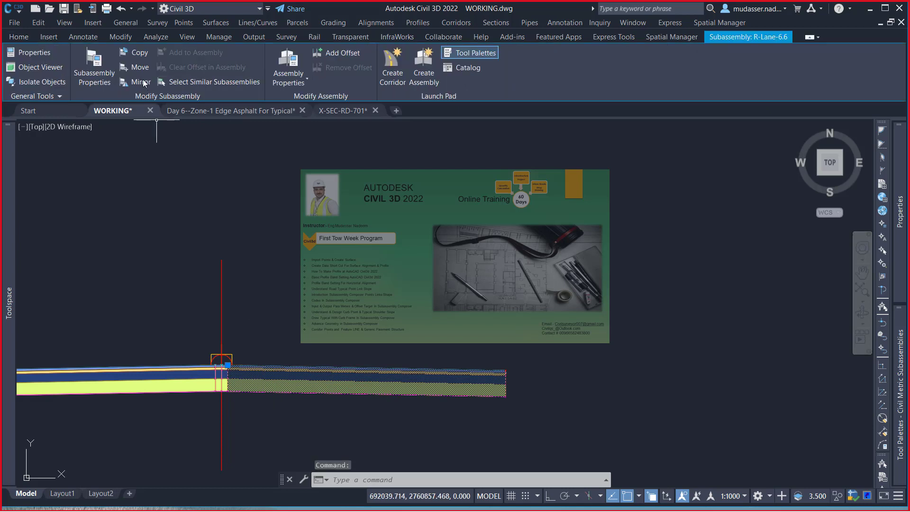
click(139, 54)
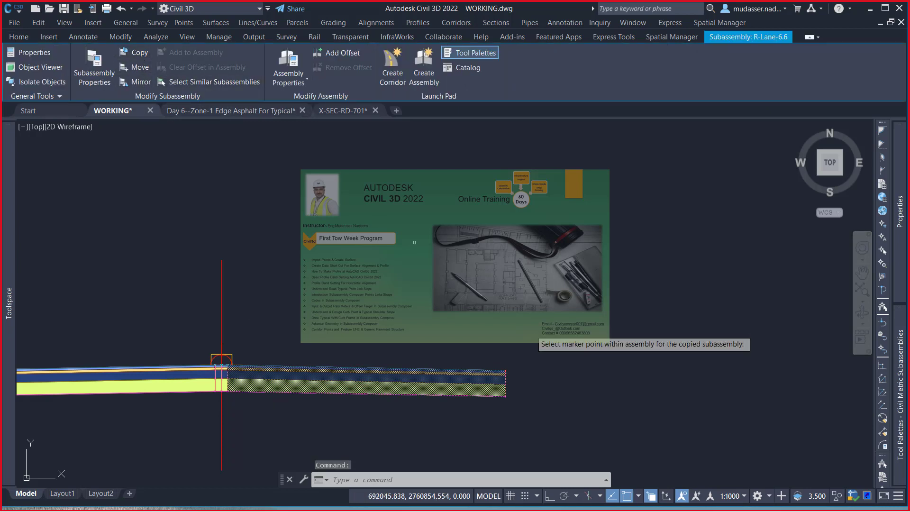
scroll(491, 408, up, 2)
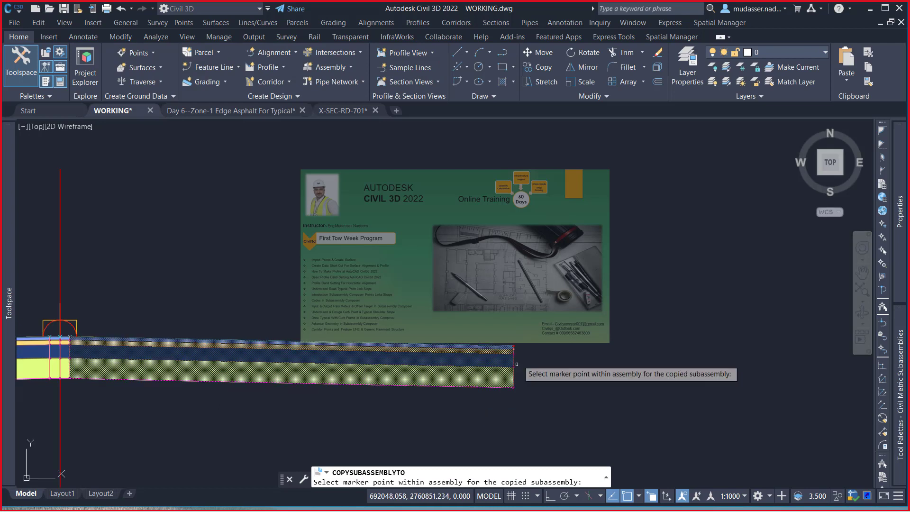
scroll(529, 336, up, 2)
scroll(529, 335, up, 2)
scroll(529, 335, up, 1)
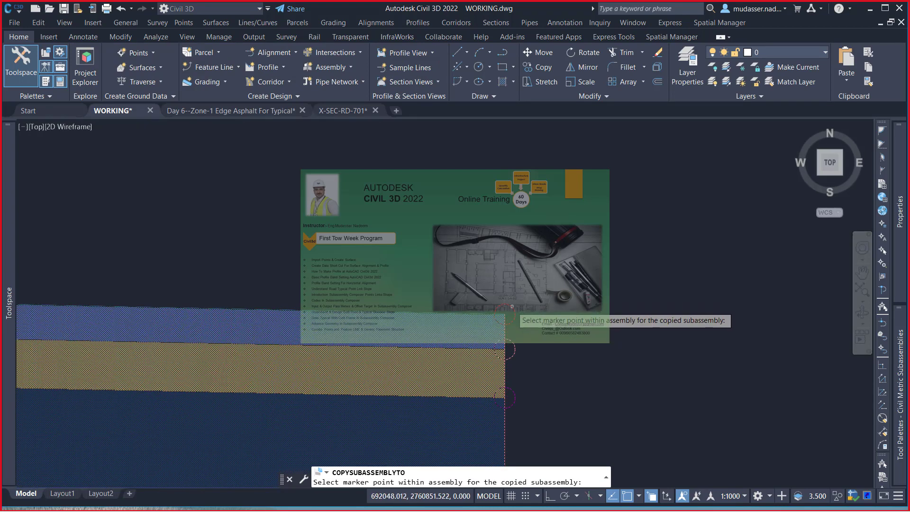
click(512, 306)
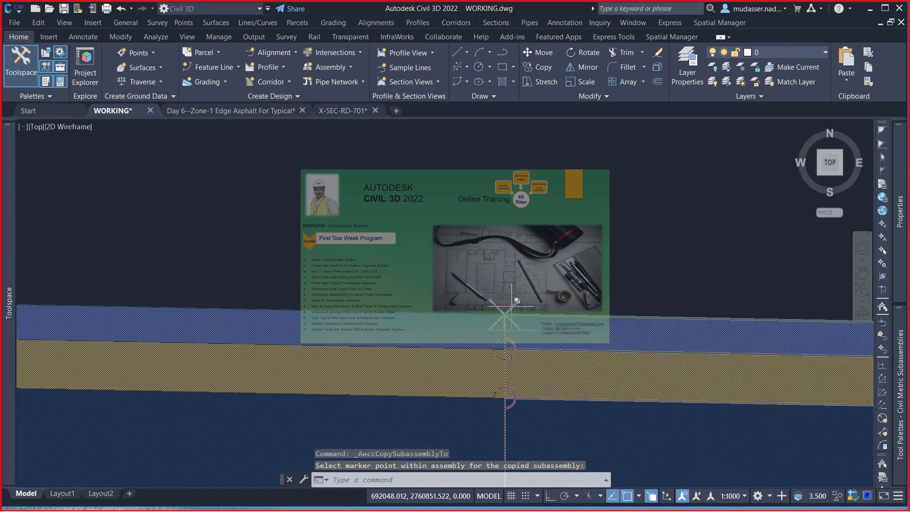
scroll(504, 304, down, 2)
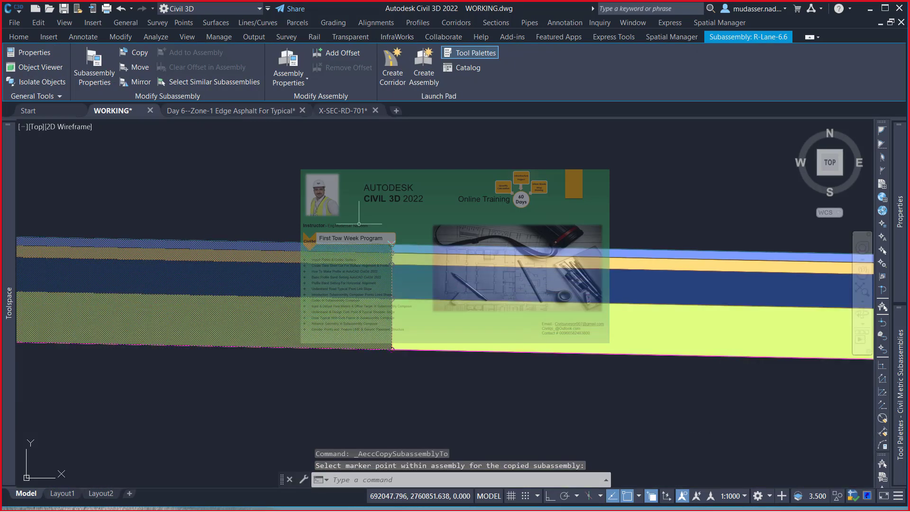
scroll(356, 234, down, 2)
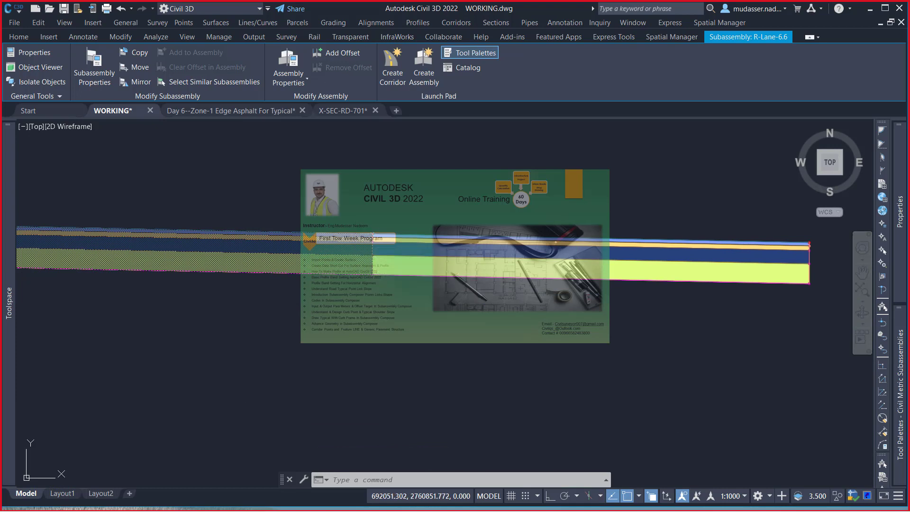
key(Escape)
- Set the copied R-Lane-6.6 subassembly's Width to 0.3 m
click(591, 216)
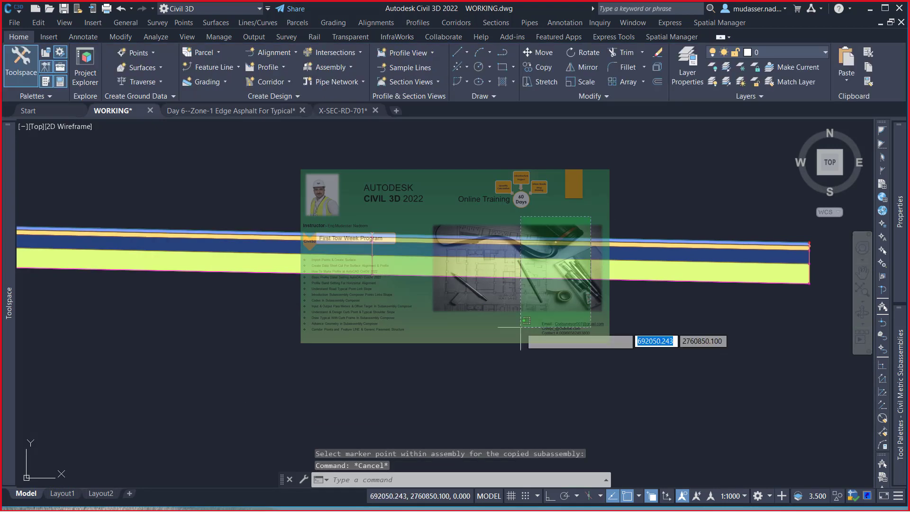
click(841, 303)
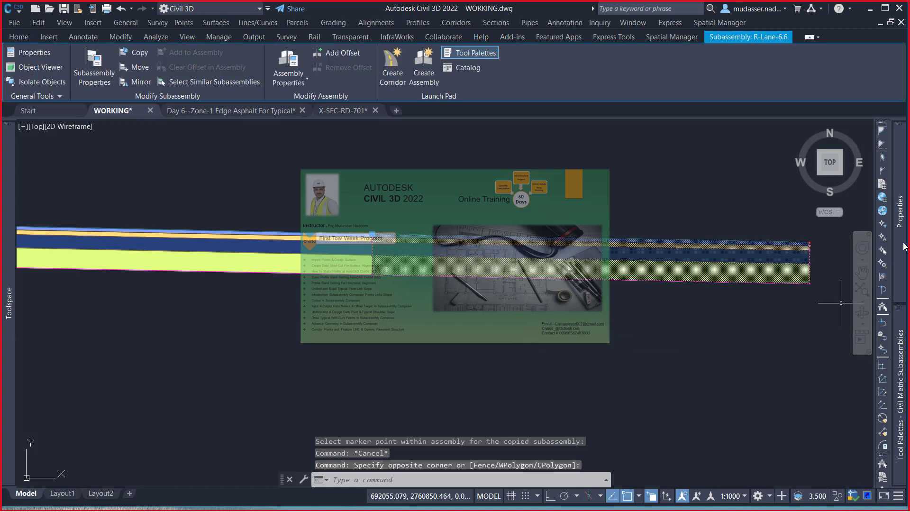
click(792, 326)
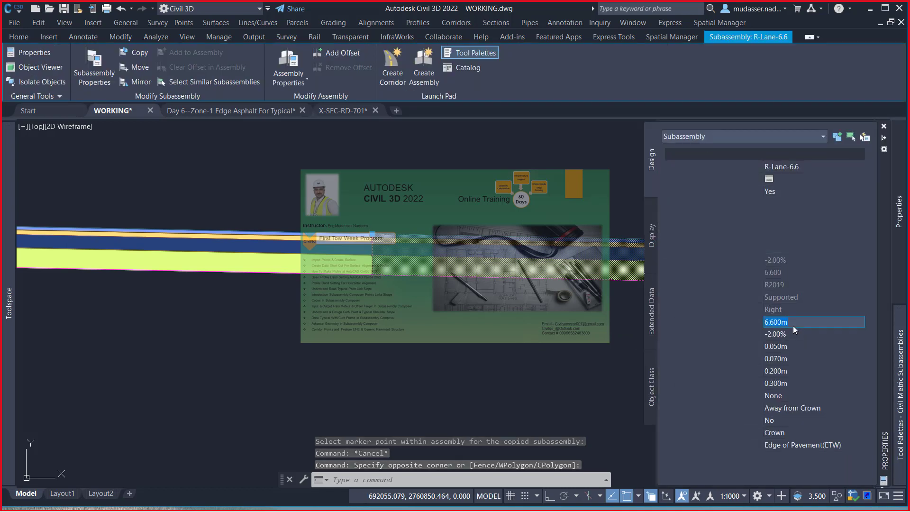
text(3)
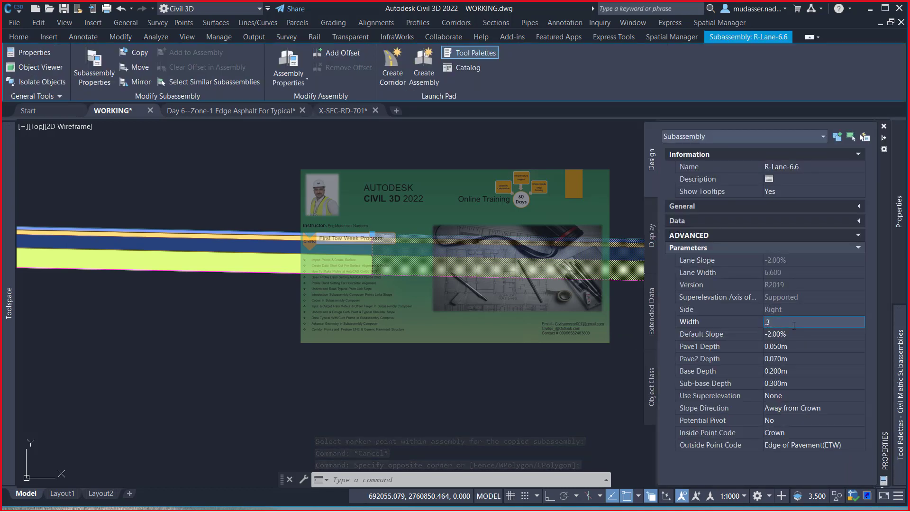
key(Return)
key(Escape)
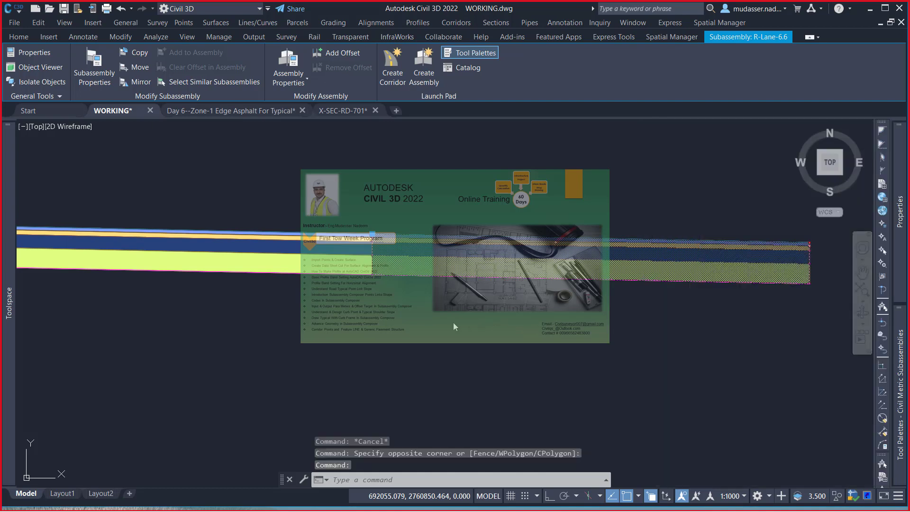
key(Escape)
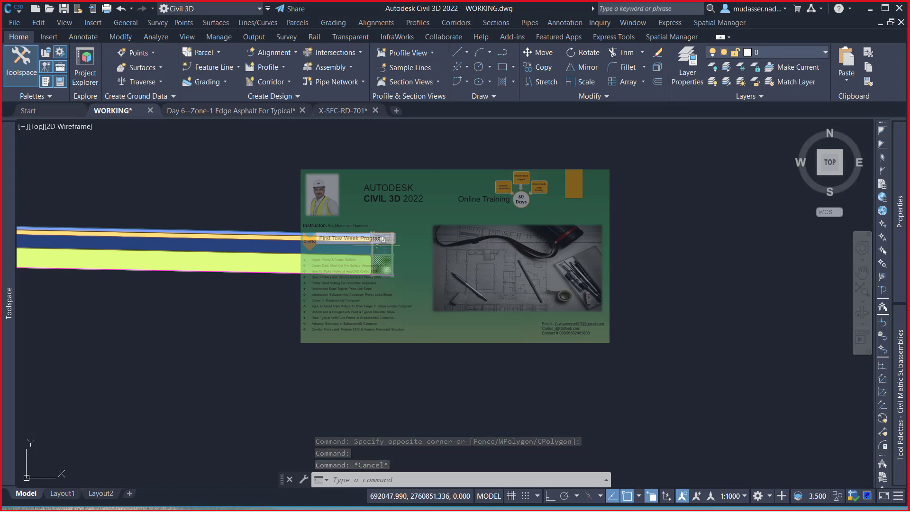
- Set the same subassembly's Default Slope to 0
click(372, 241)
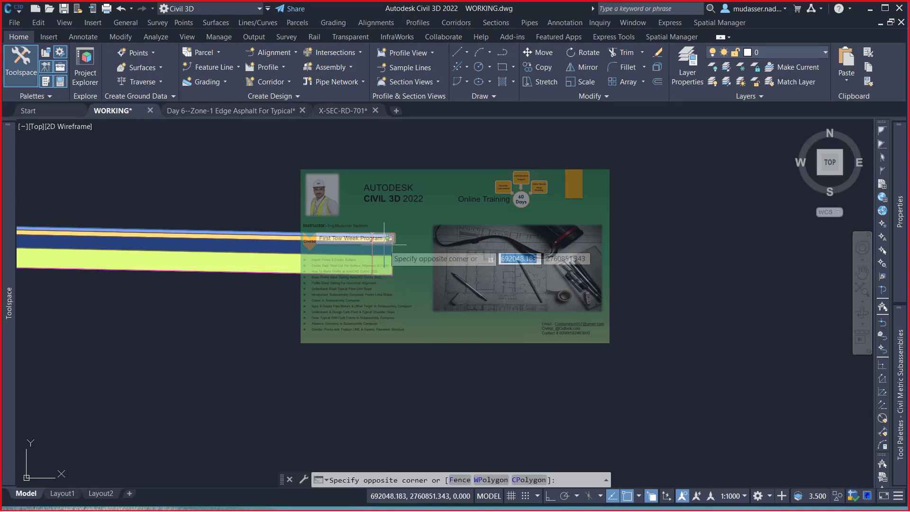
click(373, 251)
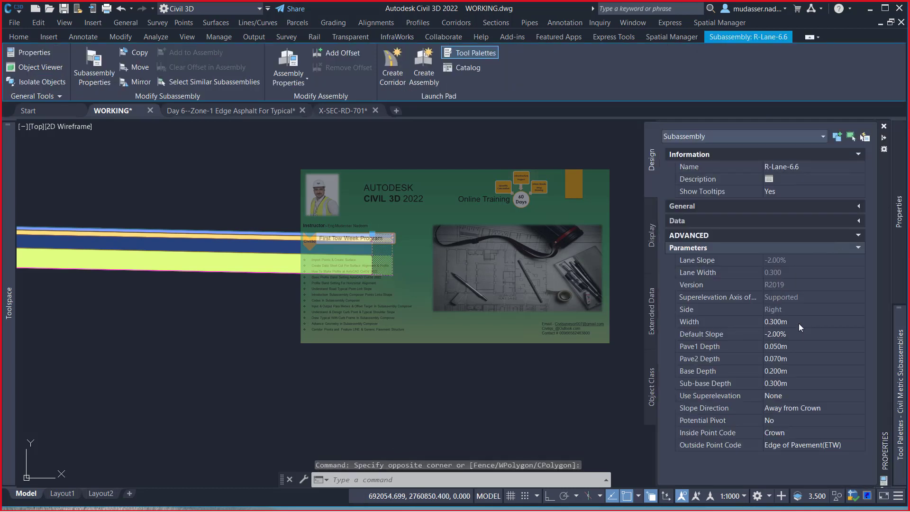
click(797, 332)
text(0)
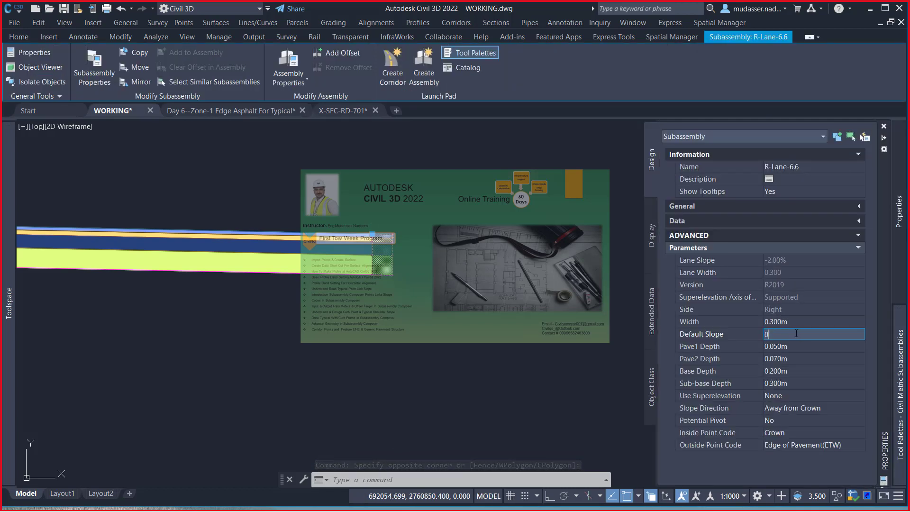
key(Return)
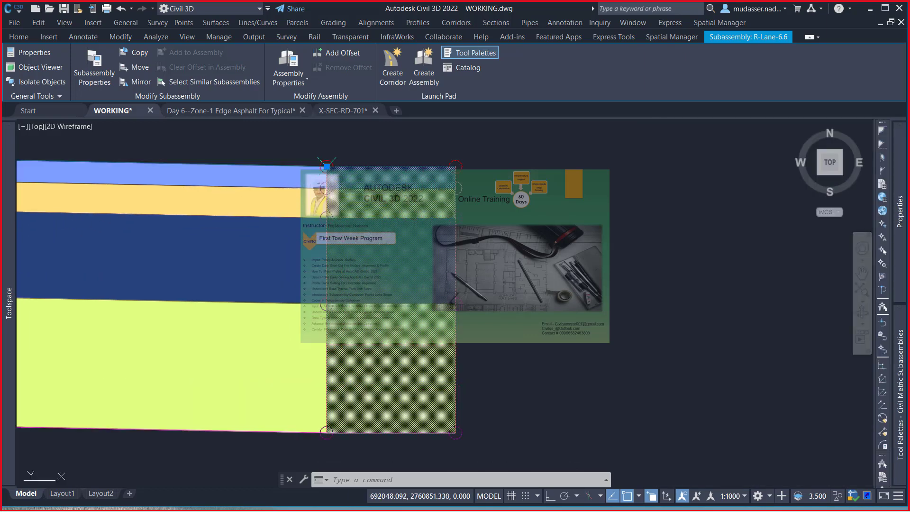
scroll(324, 373, up, 2)
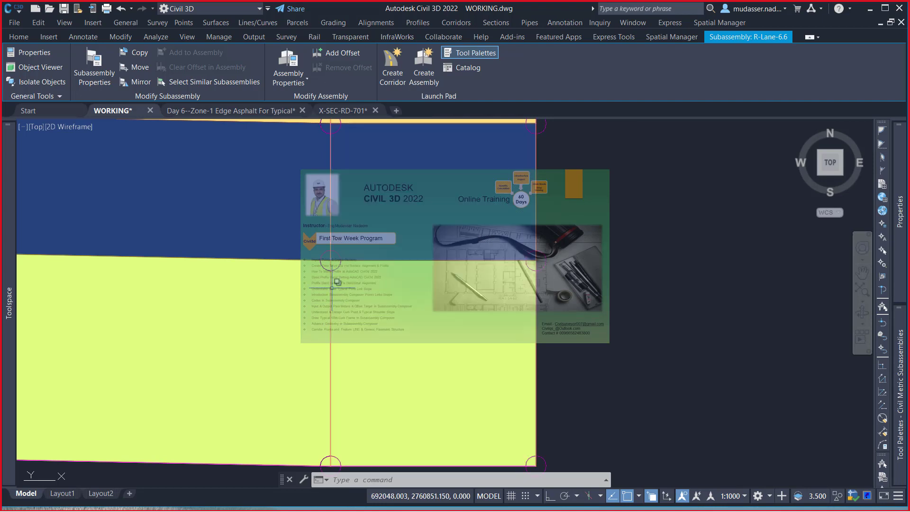
key(Escape)
scroll(332, 287, down, 6)
scroll(332, 287, down, 1)
- Pan and zoom to the SEC 8-8 typical section and curb pavement layer detail
scroll(331, 287, down, 5)
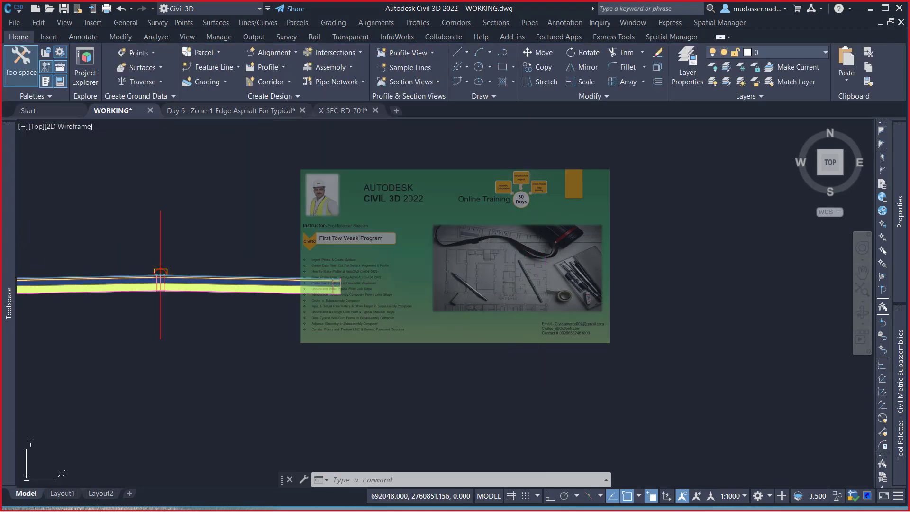
scroll(334, 285, down, 2)
scroll(333, 287, down, 1)
middle_drag(333, 287, 334, 200)
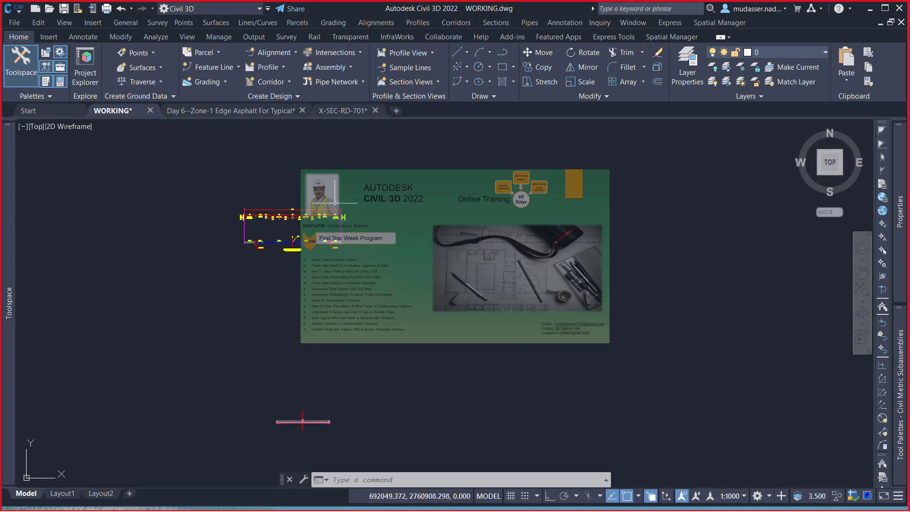
scroll(305, 229, up, 4)
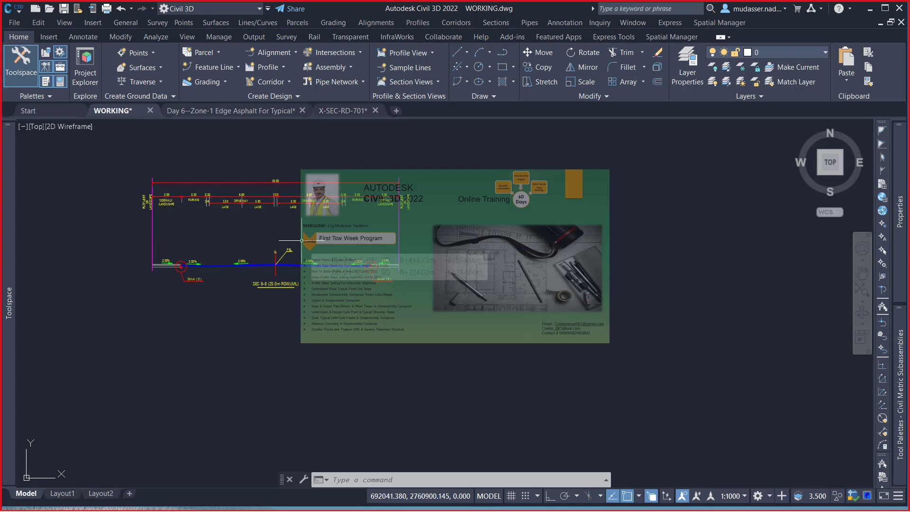
mouse_move(302, 240)
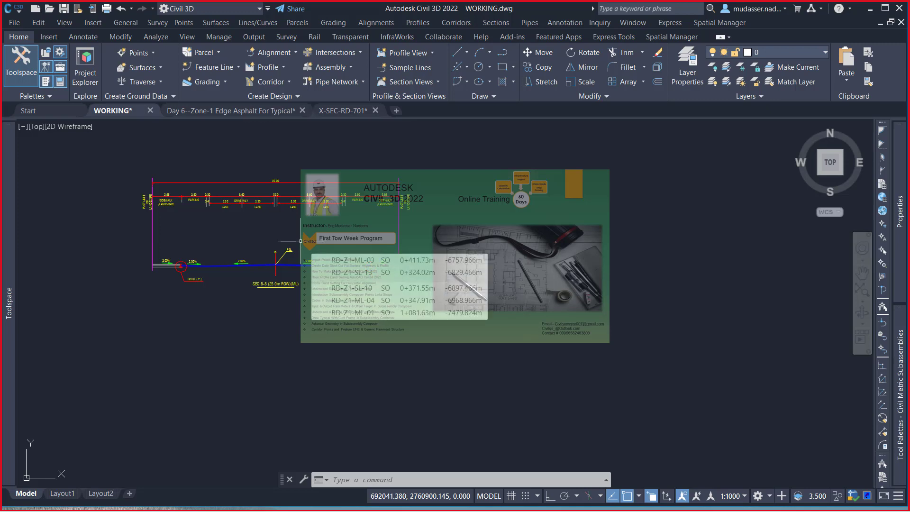
scroll(278, 207, up, 2)
scroll(278, 206, up, 2)
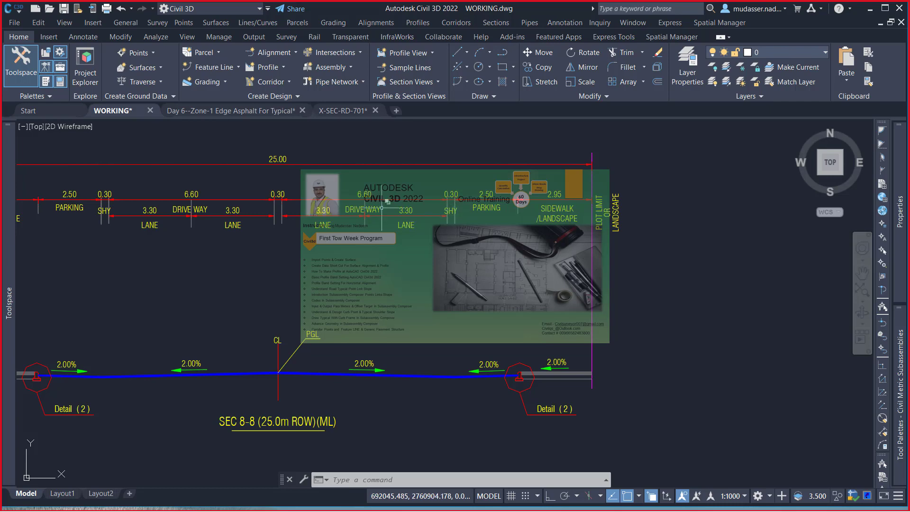
scroll(382, 207, down, 2)
scroll(381, 207, down, 5)
scroll(383, 205, down, 2)
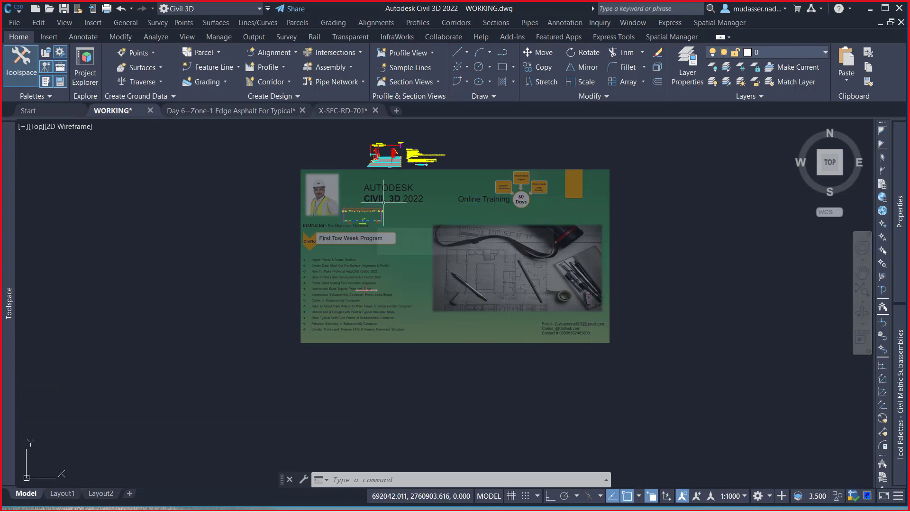
scroll(381, 190, up, 1)
scroll(378, 161, up, 1)
scroll(374, 143, up, 2)
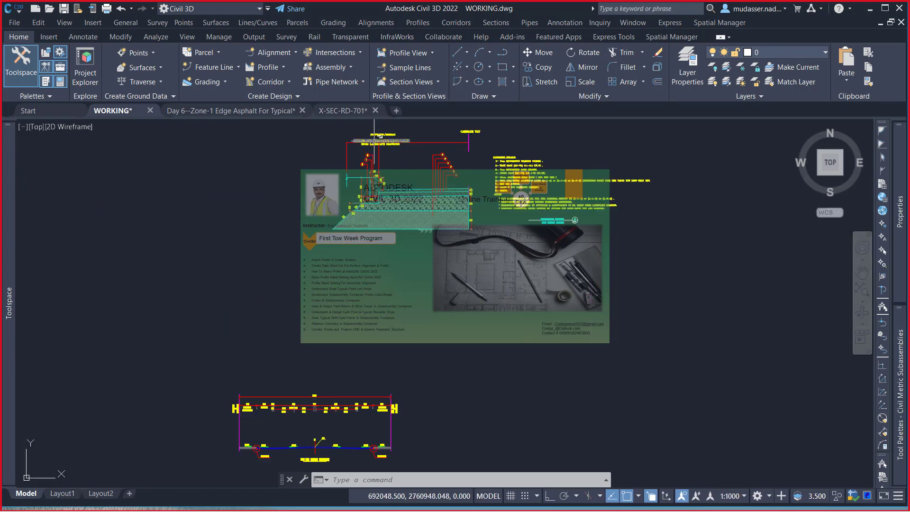
scroll(375, 152, up, 1)
scroll(375, 171, up, 1)
scroll(371, 199, up, 2)
scroll(370, 227, up, 2)
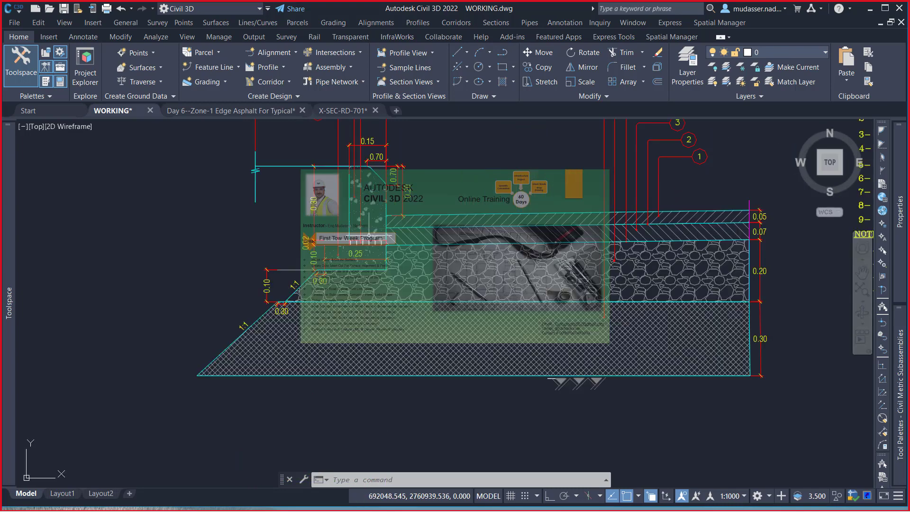
middle_drag(369, 236, 290, 282)
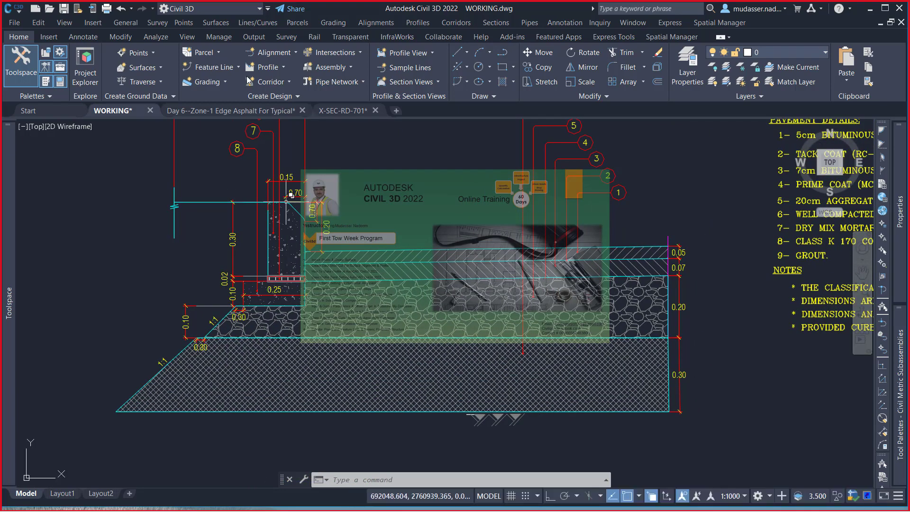
- Start an aligned dimension (DIMALIGNED) from the Annotate tab, then cancel it
click(83, 37)
click(291, 81)
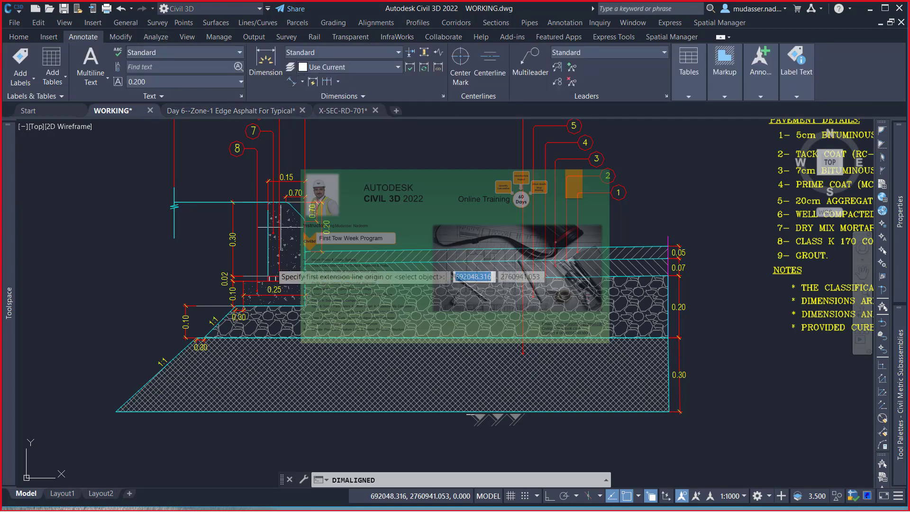
scroll(243, 337, up, 2)
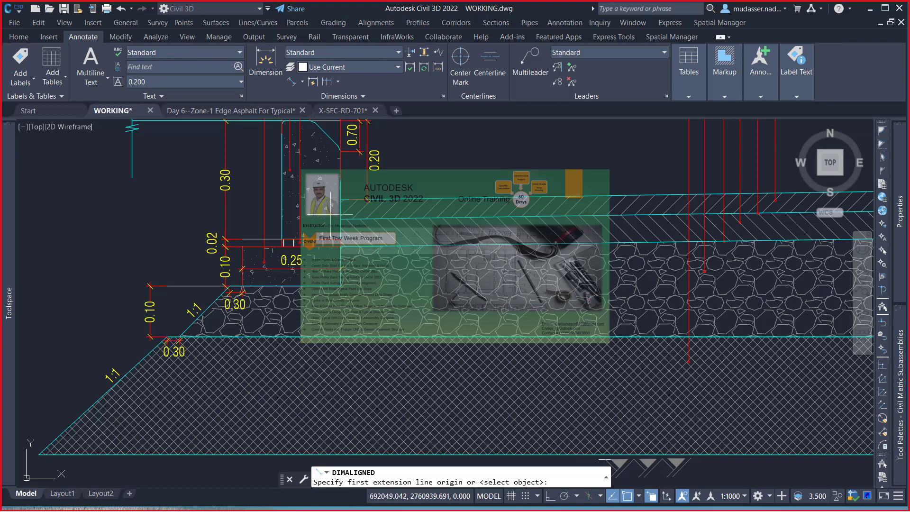
key(Escape)
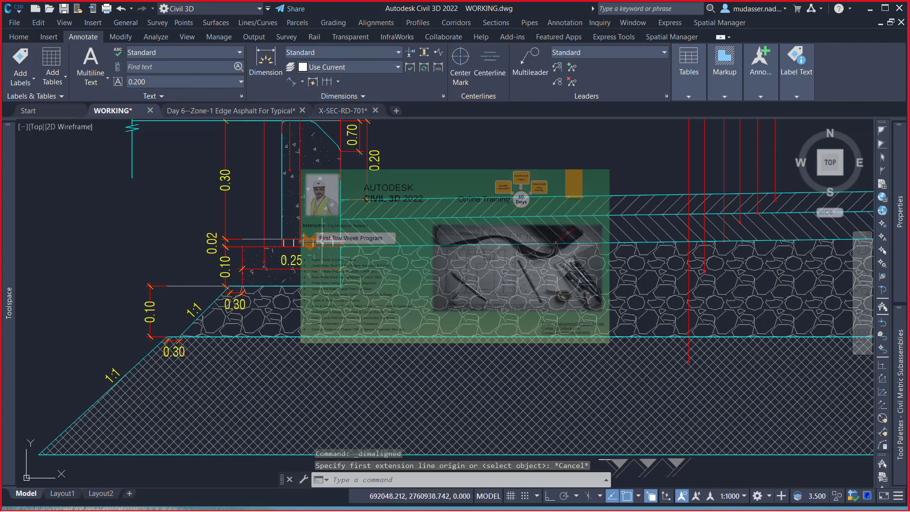
scroll(250, 311, down, 4)
scroll(250, 303, down, 2)
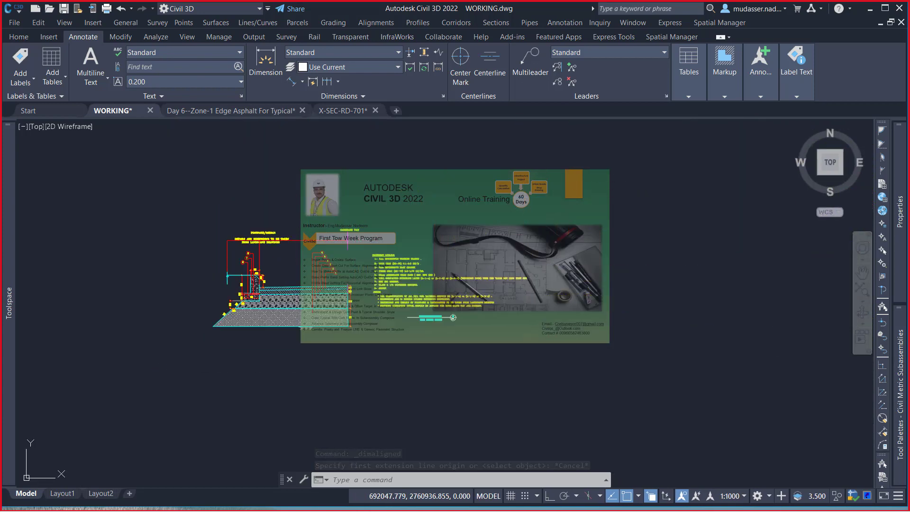
scroll(252, 291, down, 3)
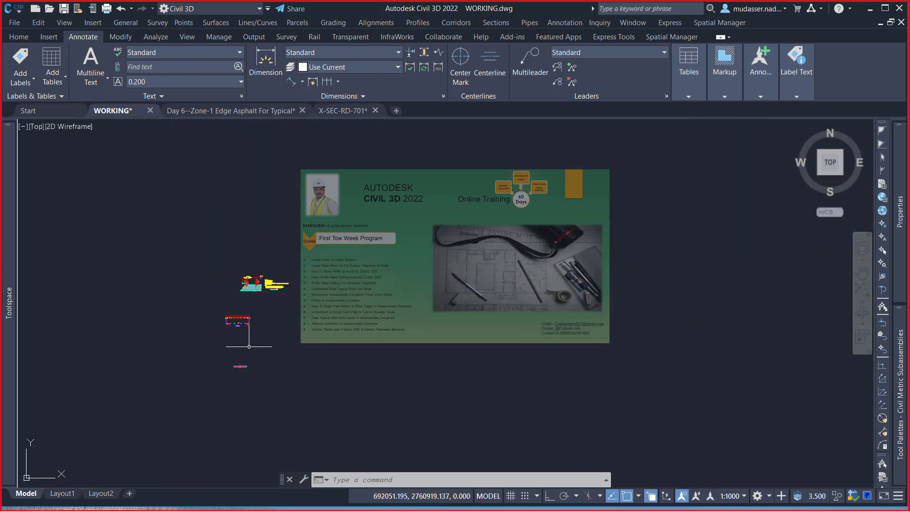
scroll(240, 379, up, 2)
scroll(239, 379, up, 2)
scroll(240, 379, up, 5)
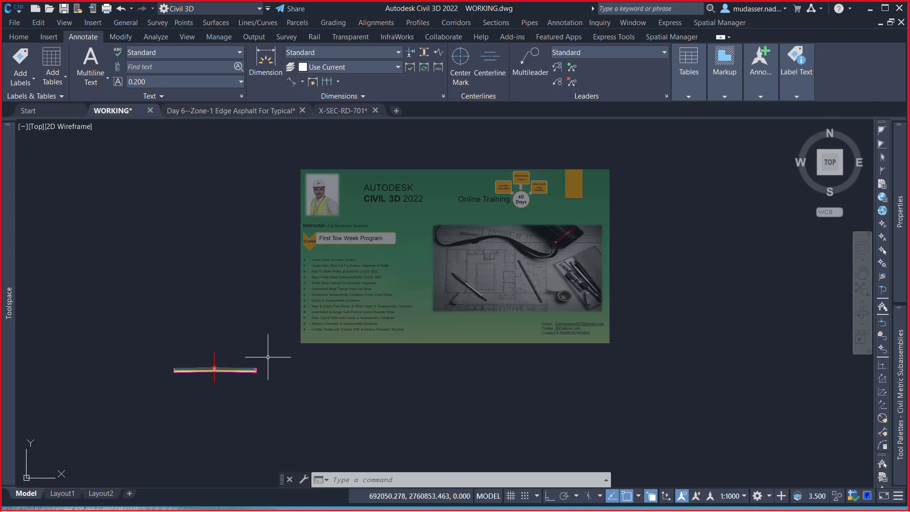
scroll(257, 376, up, 2)
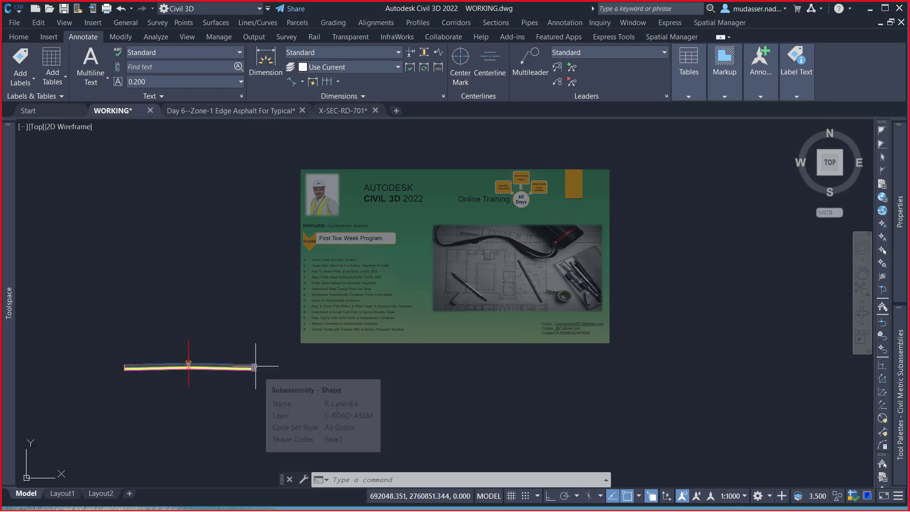
scroll(256, 366, down, 4)
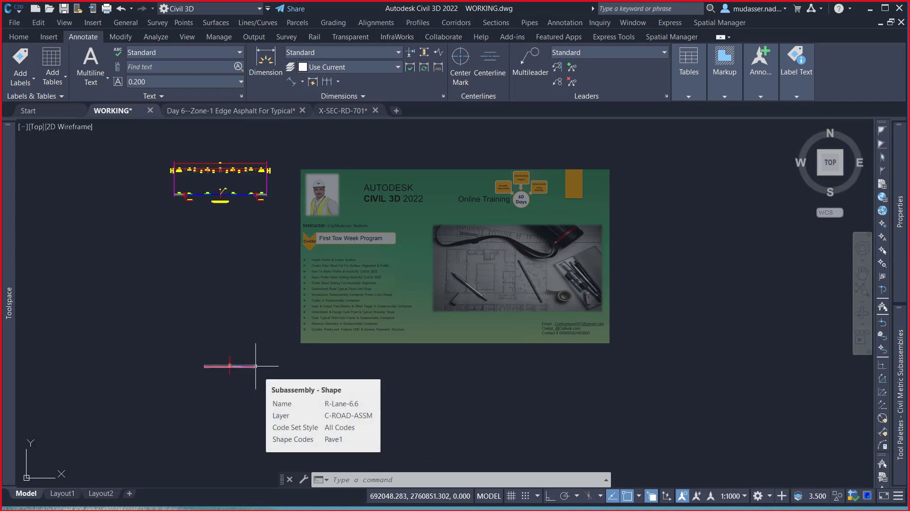
scroll(255, 228, up, 3)
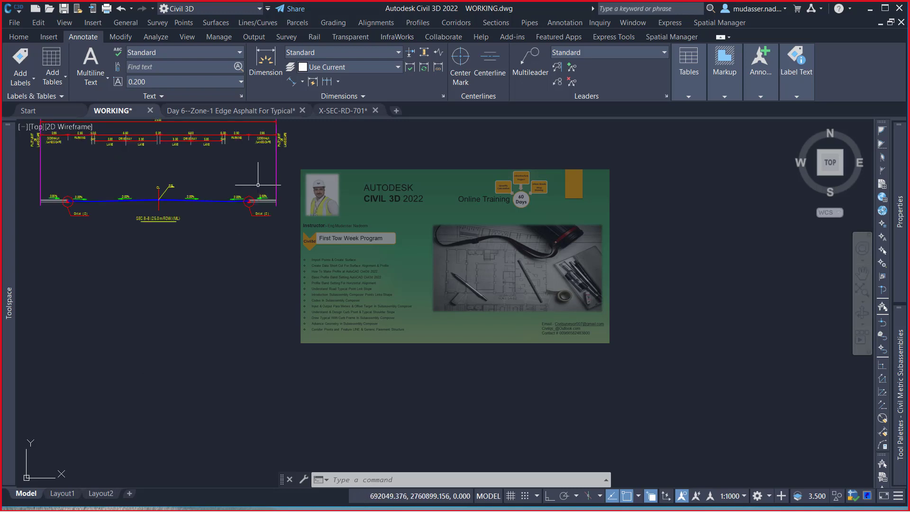
mouse_move(251, 233)
middle_down()
mouse_move(249, 216)
mouse_move(246, 270)
middle_up()
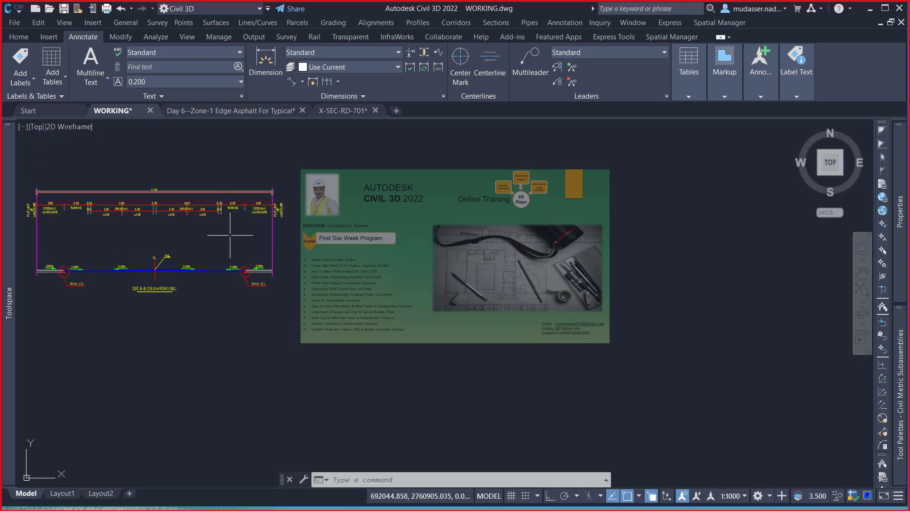
scroll(245, 274, up, 2)
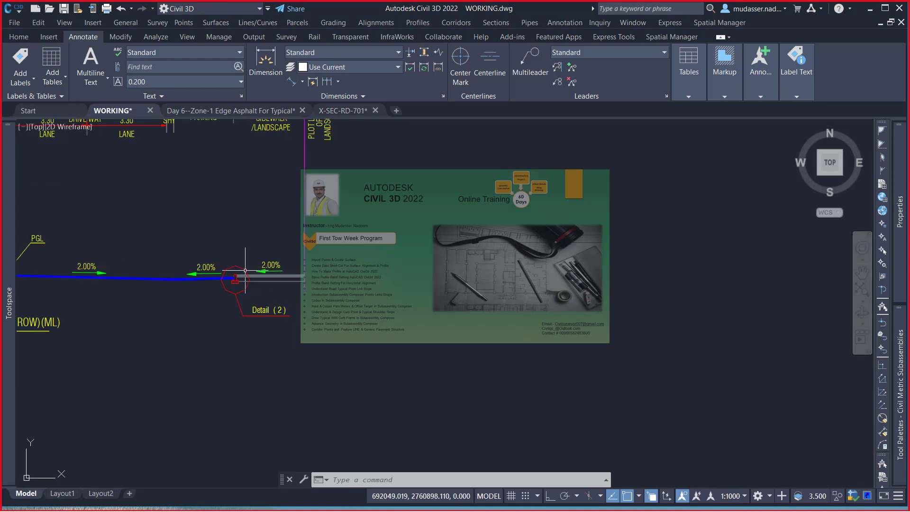
scroll(241, 277, up, 2)
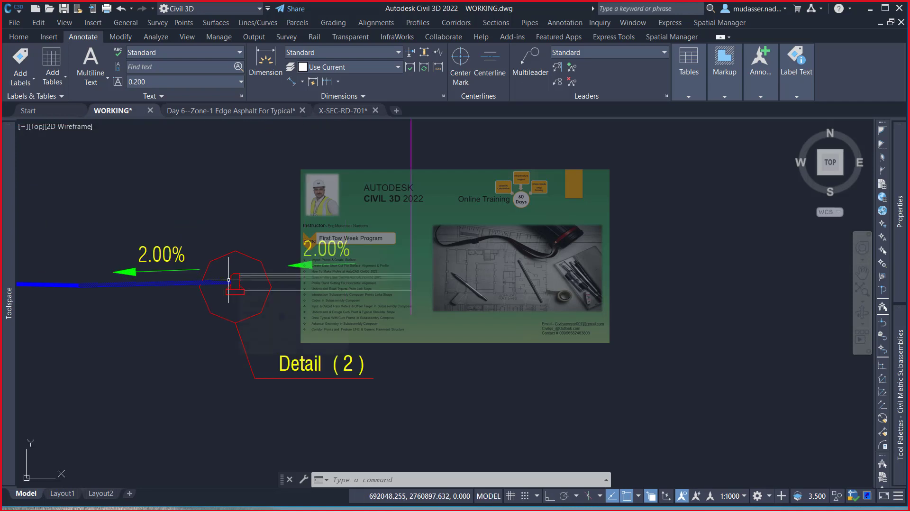
scroll(228, 280, down, 2)
scroll(232, 275, down, 2)
scroll(237, 236, down, 3)
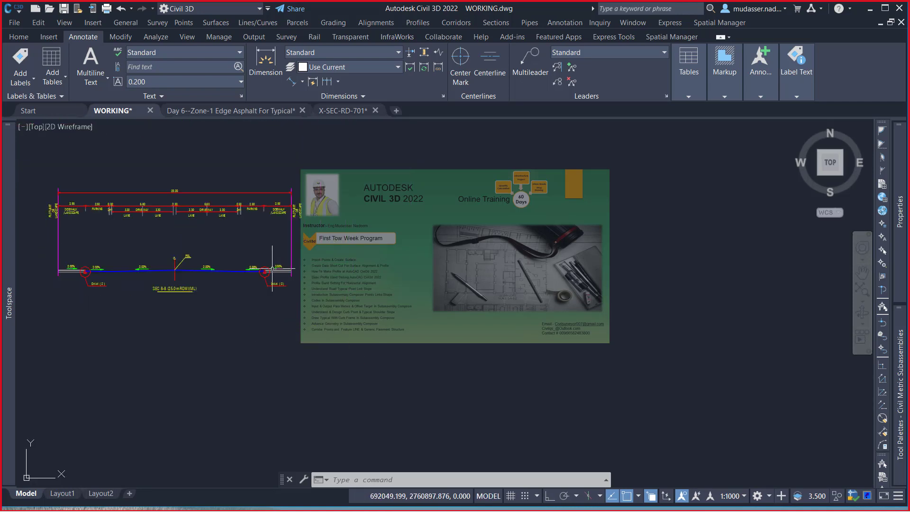
scroll(238, 206, up, 3)
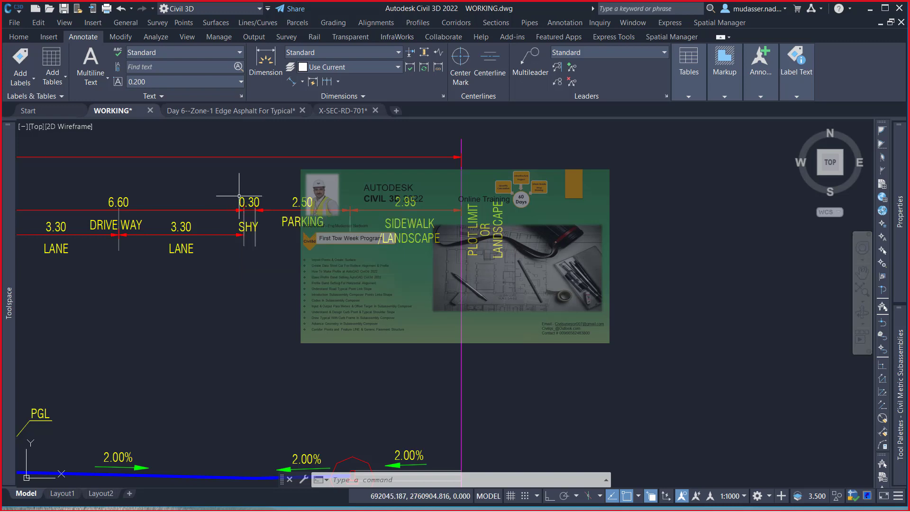
scroll(250, 198, down, 4)
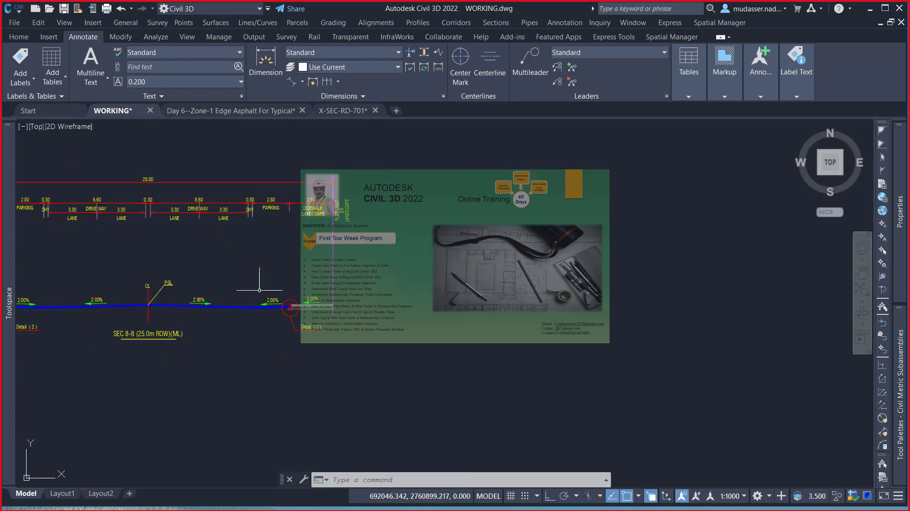
scroll(255, 307, up, 3)
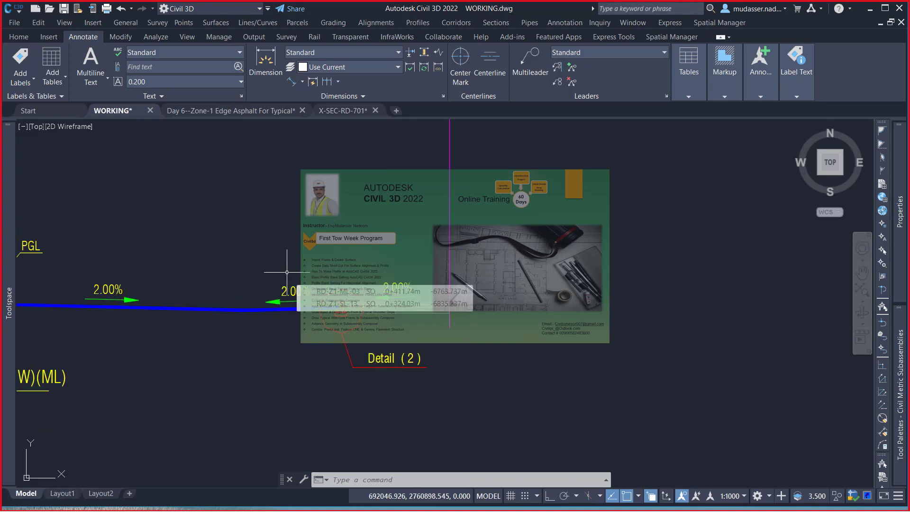
scroll(217, 331, down, 3)
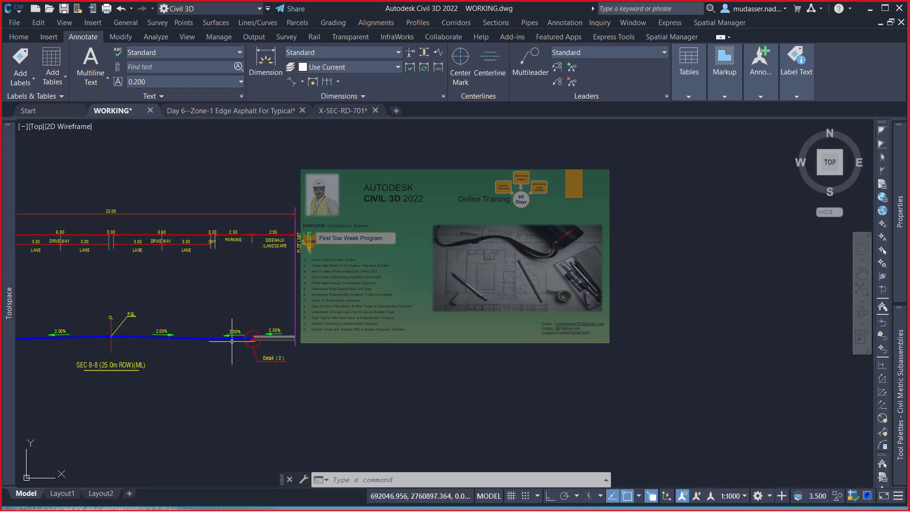
scroll(255, 343, up, 4)
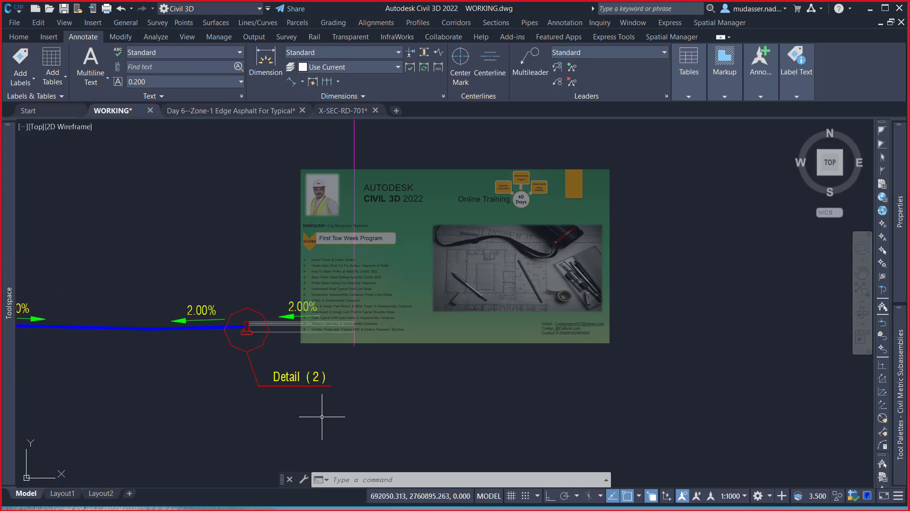
scroll(246, 323, up, 1)
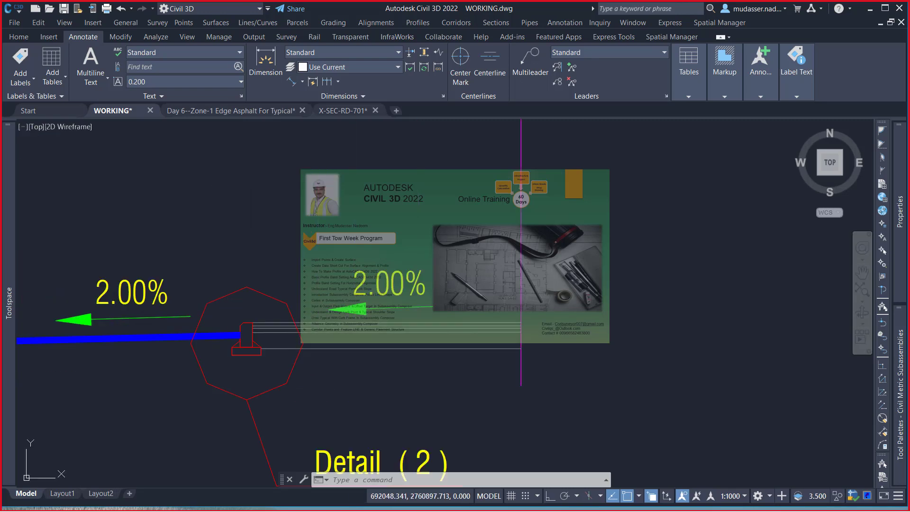
scroll(247, 327, down, 2)
scroll(247, 328, down, 2)
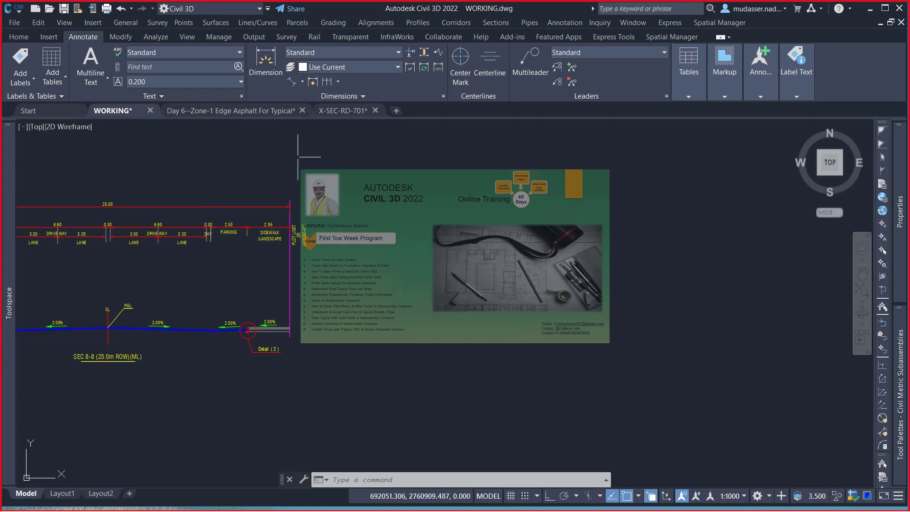
- Look over the X-SEC-RD-701 cross-section drawing
click(337, 110)
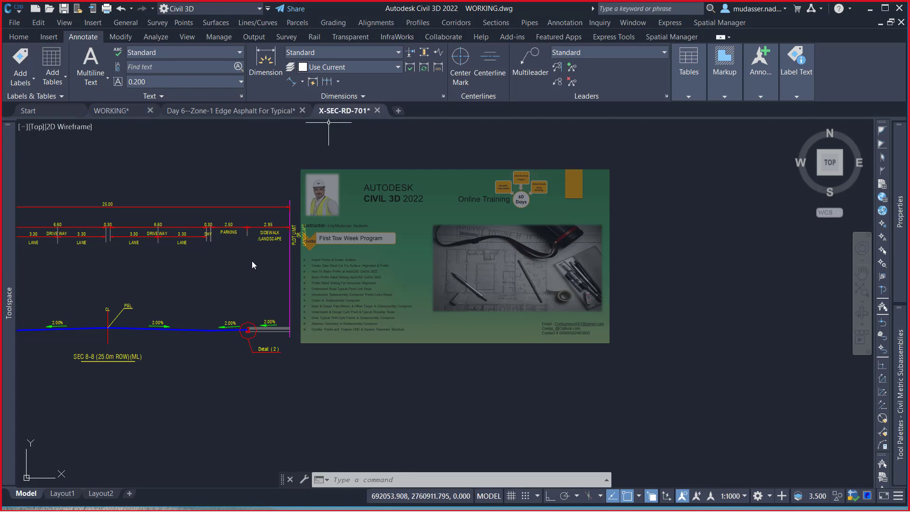
scroll(241, 228, up, 5)
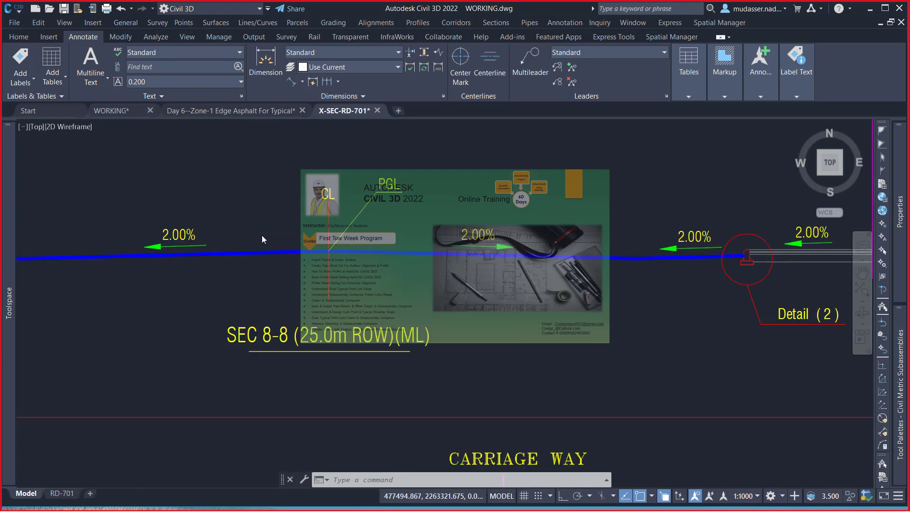
scroll(243, 285, down, 4)
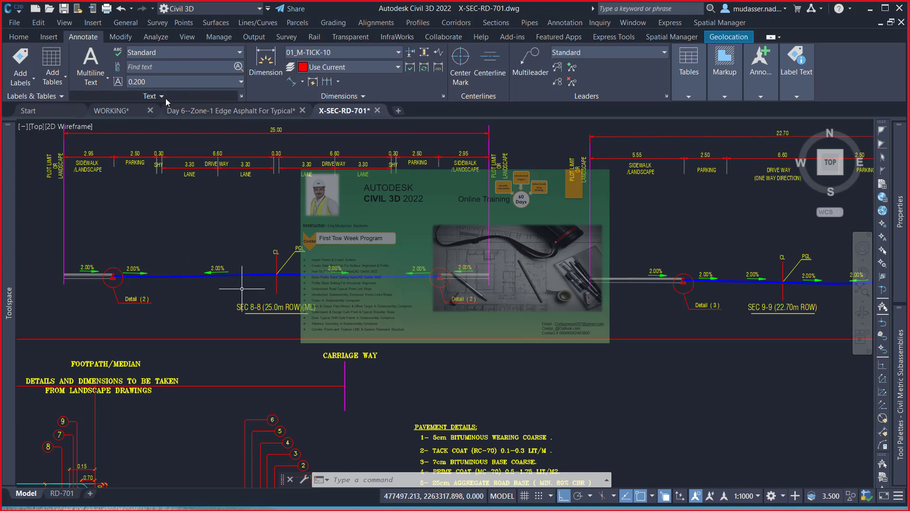
- Back in the WORKING drawing, select the 0.3 m subassembly at the assembly's right end
click(113, 111)
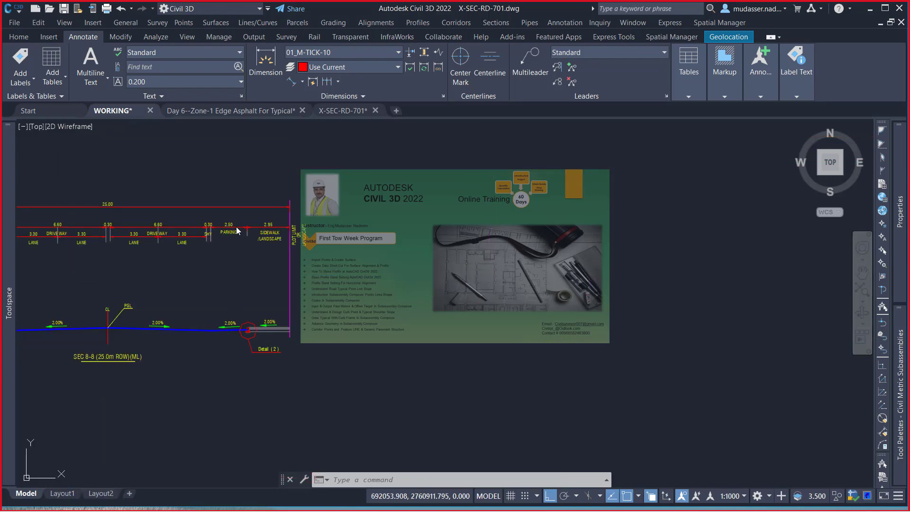
scroll(236, 231, up, 2)
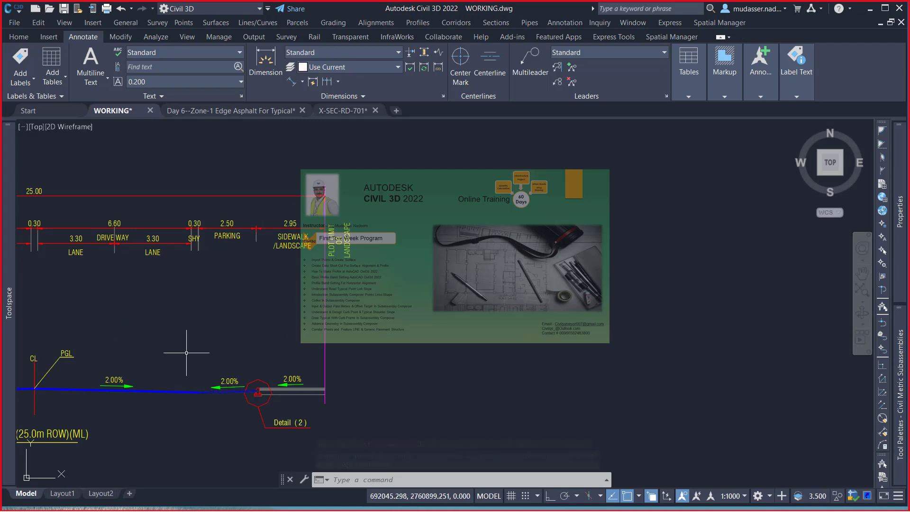
scroll(321, 260, down, 5)
middle_drag(321, 261, 336, 80)
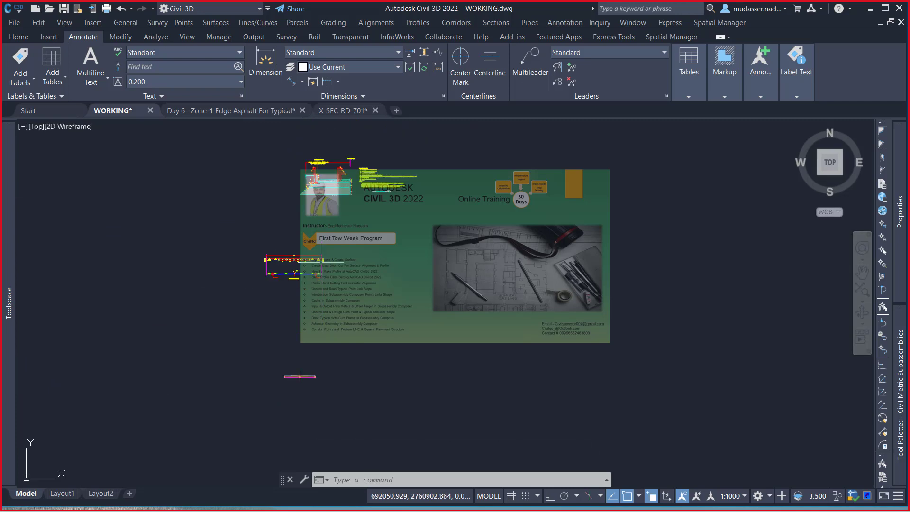
scroll(318, 377, up, 5)
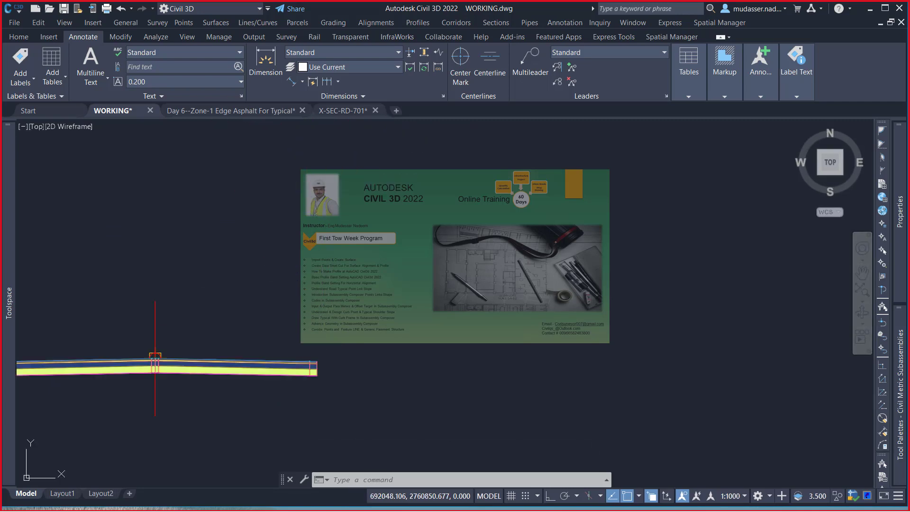
scroll(315, 375, up, 5)
click(312, 352)
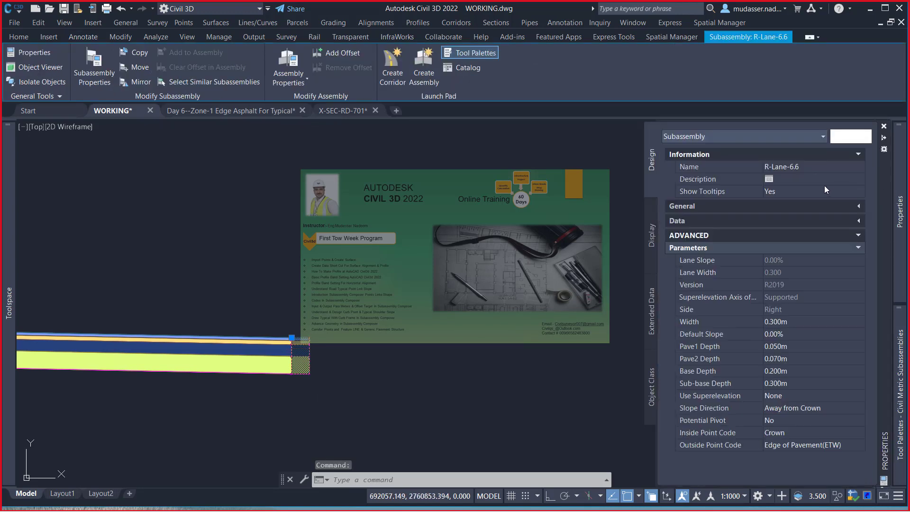
- Rename the 0.3 m strip subassembly from R-Lane-6.6 to R-SHY-.30
click(801, 167)
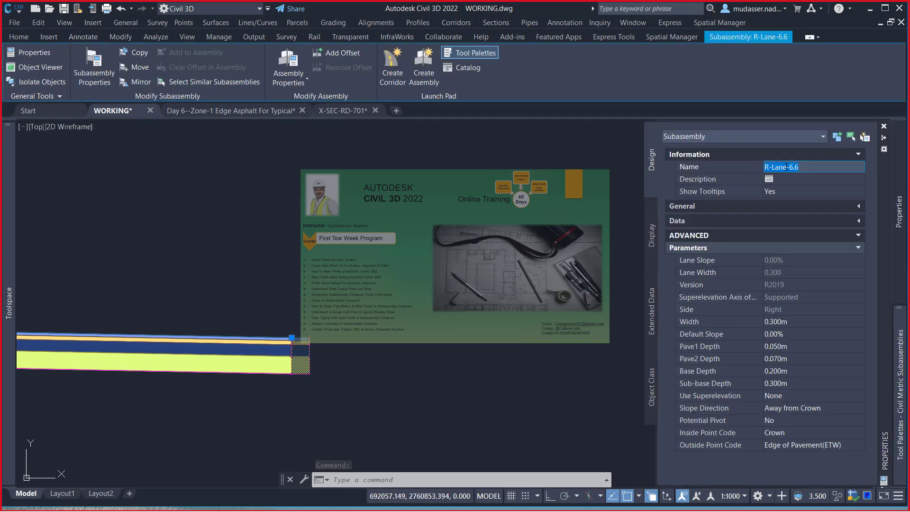
click(802, 167)
text(Y)
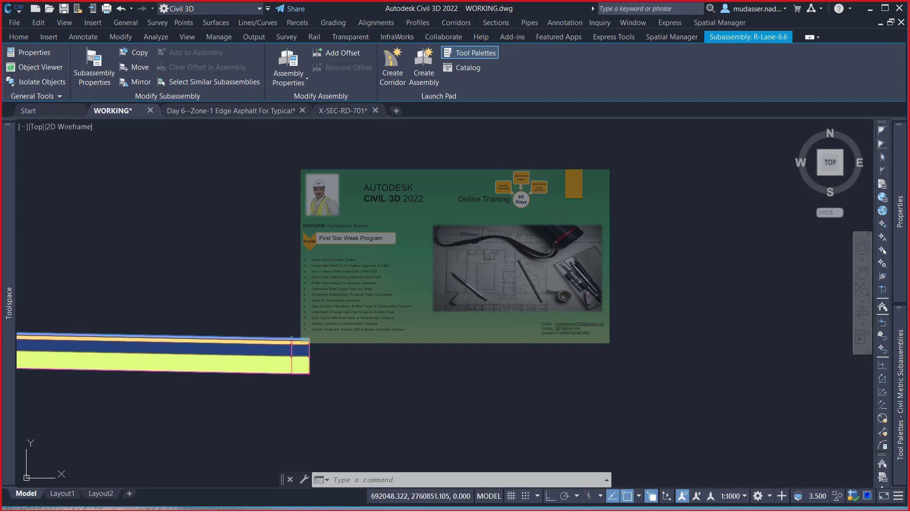
key(Escape)
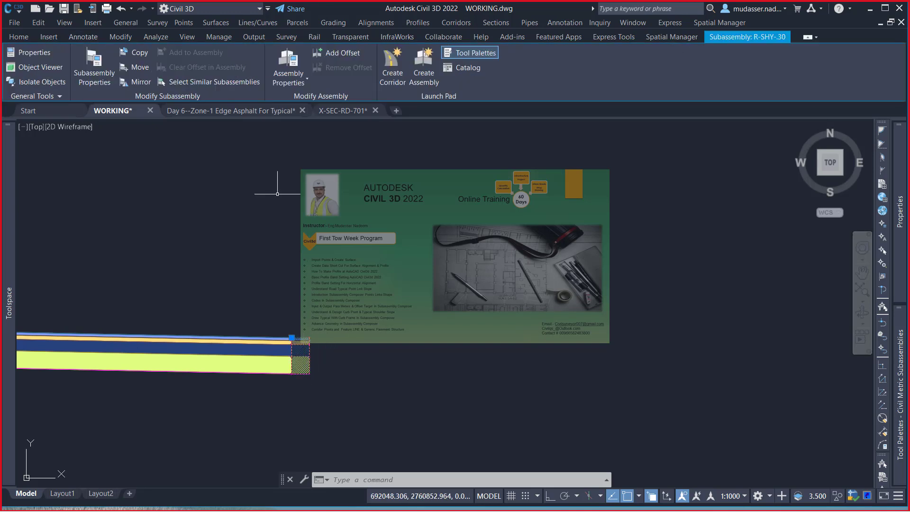
- Copy the R-SHY-.30 subassembly to the assembly's outer end marker
click(141, 55)
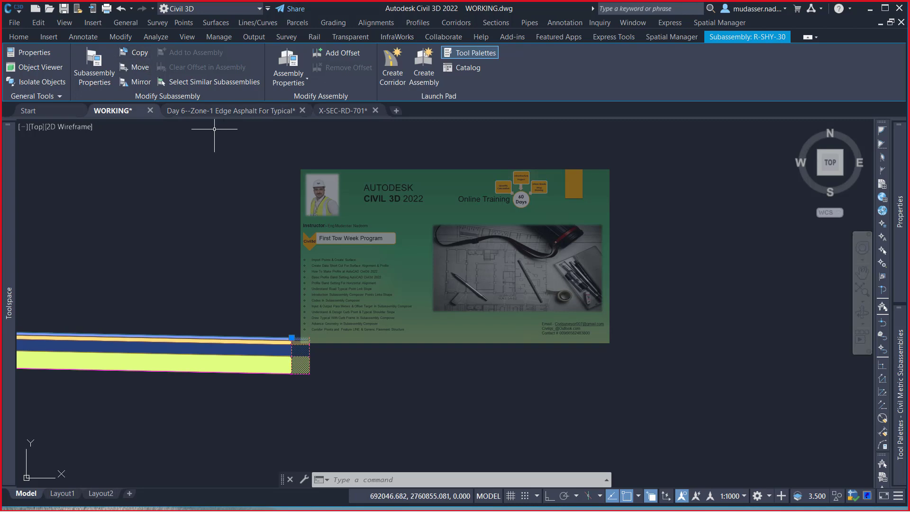
scroll(320, 364, up, 4)
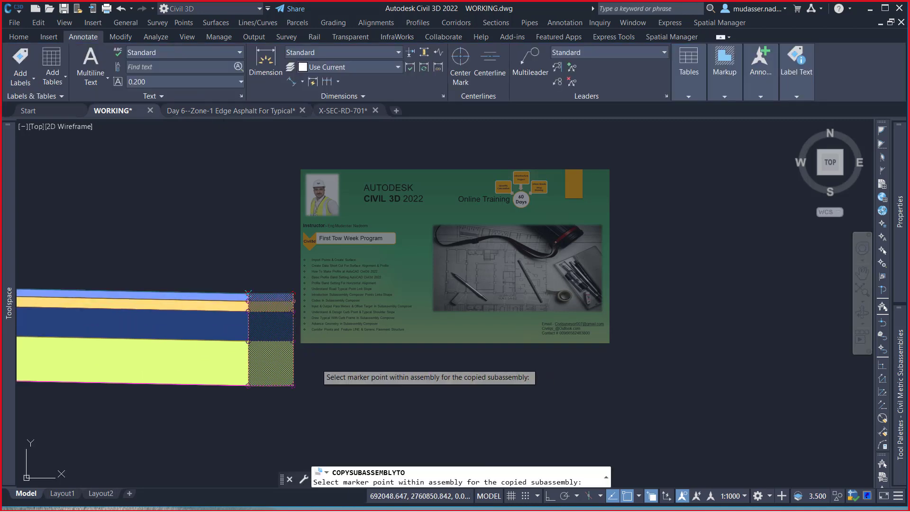
scroll(299, 290, up, 2)
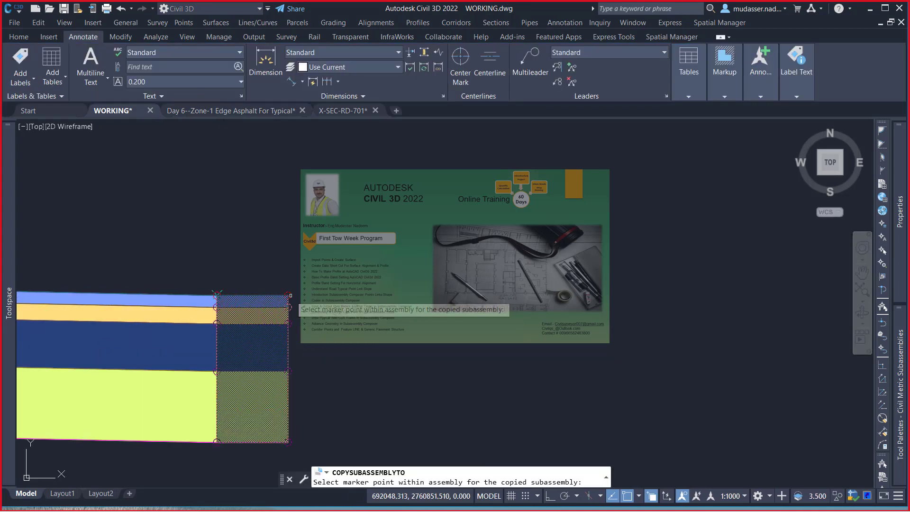
scroll(290, 305, up, 4)
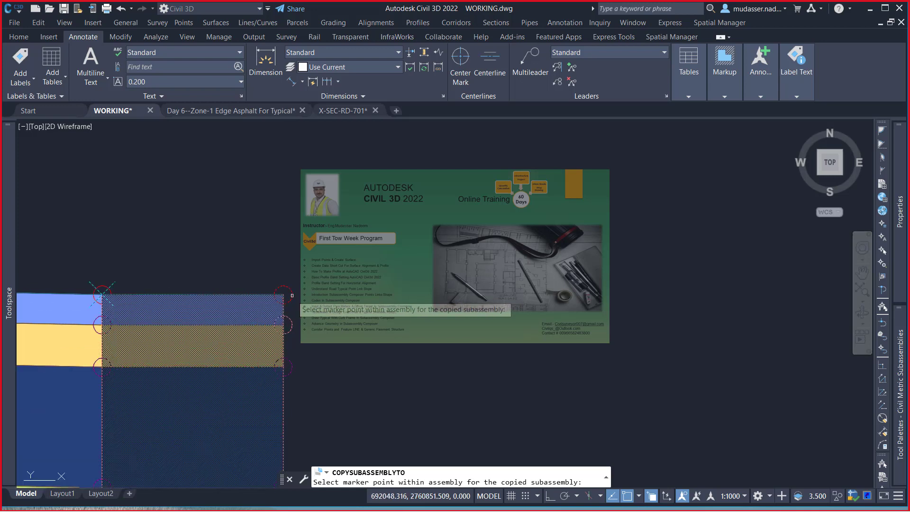
key(Escape)
scroll(417, 244, down, 2)
scroll(417, 244, down, 2)
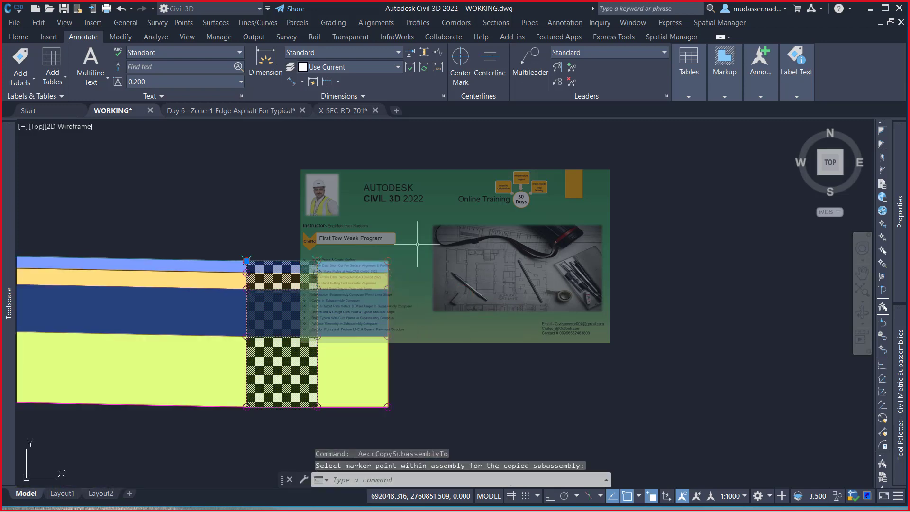
key(Escape)
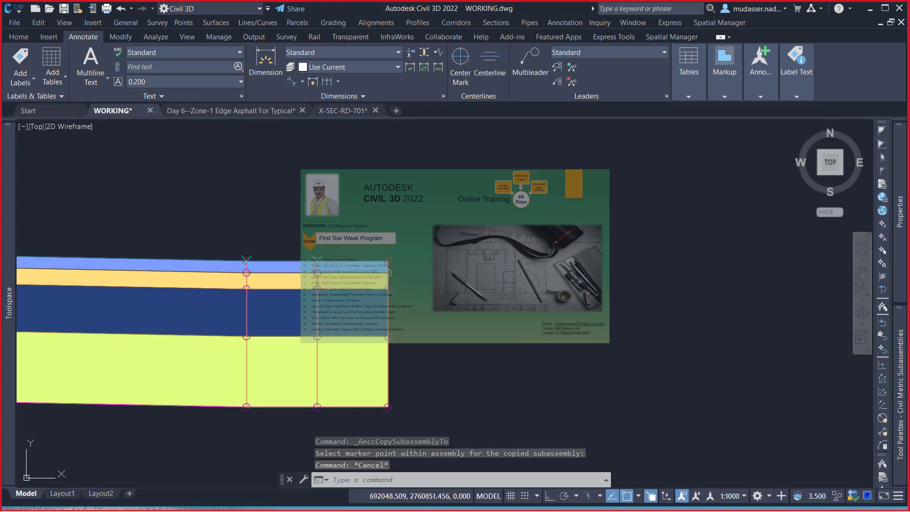
- Select the new copy to show its properties: 0.300m width, 0.00% slope
click(366, 273)
scroll(367, 272, down, 3)
scroll(367, 273, down, 3)
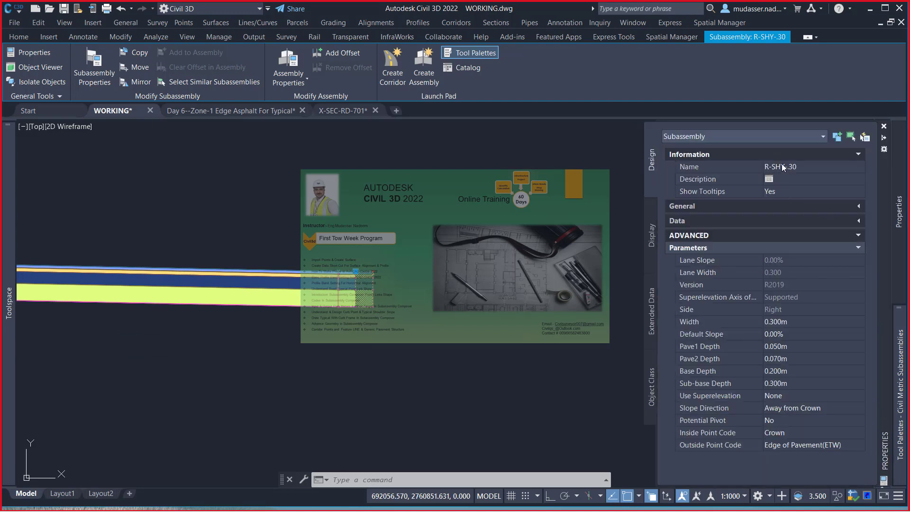
- Make the copy R-PARK-2.5 with 2.5 m width and 2.00% default slope
click(801, 167)
text(R-PARK-2.5)
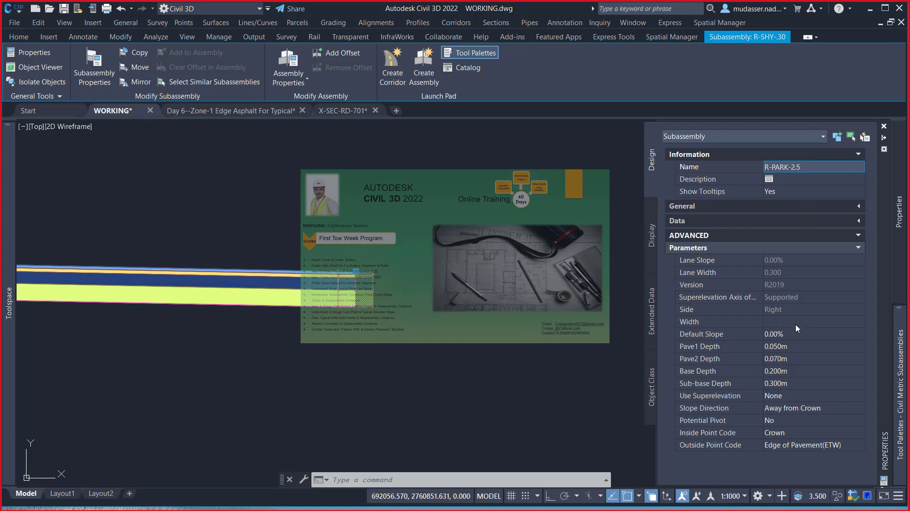
click(796, 327)
text(2)
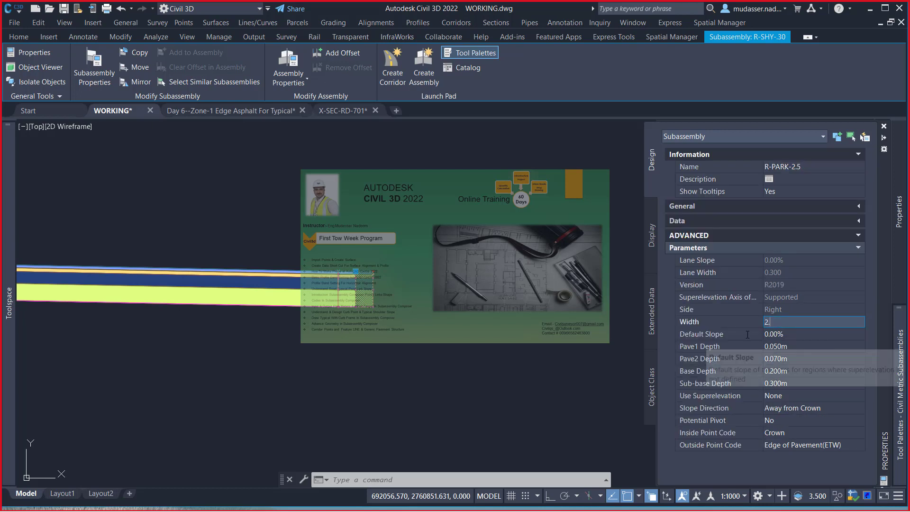
text(.5)
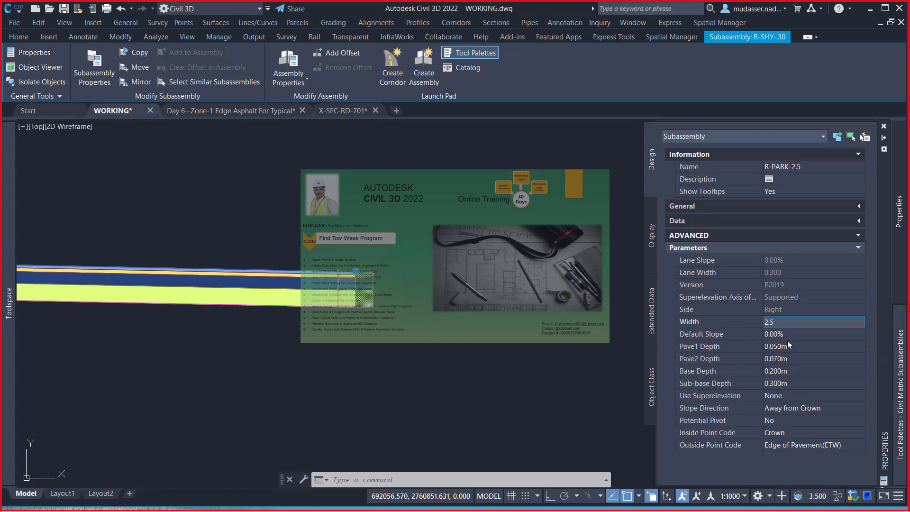
click(786, 333)
text(2)
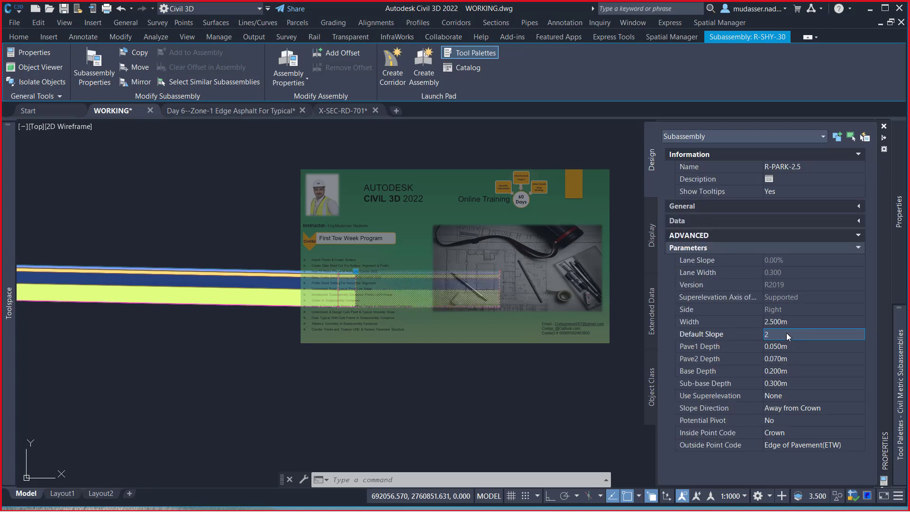
key(Return)
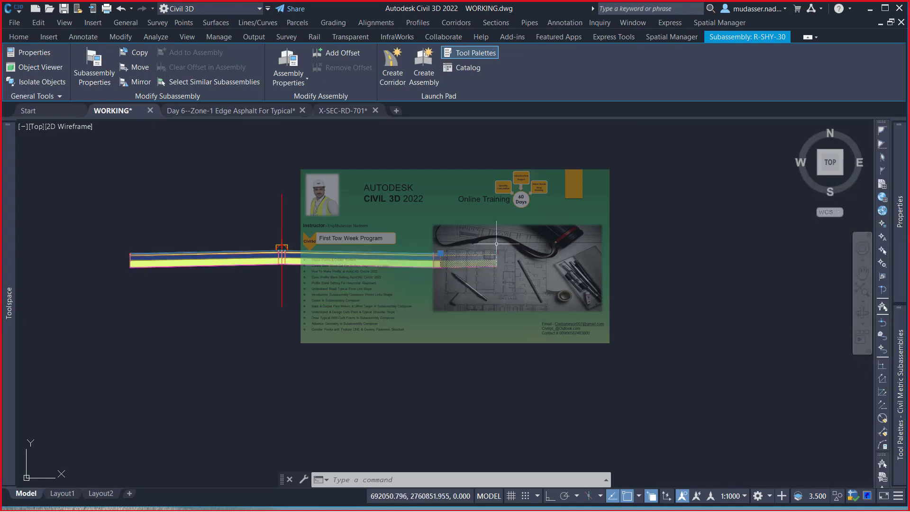
key(Escape)
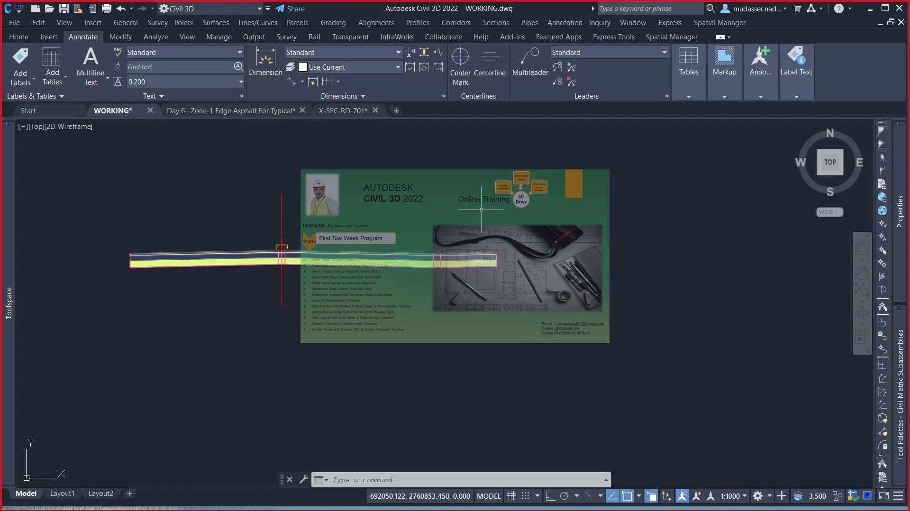
- Open X-SEC-RD-701 and pan across its road cross-sections
click(349, 112)
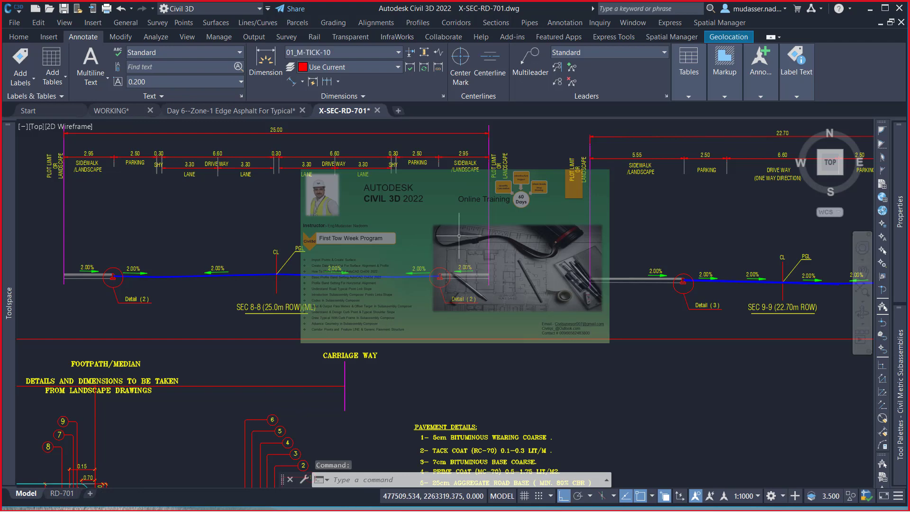
scroll(436, 278, down, 2)
middle_drag(387, 333, 405, 283)
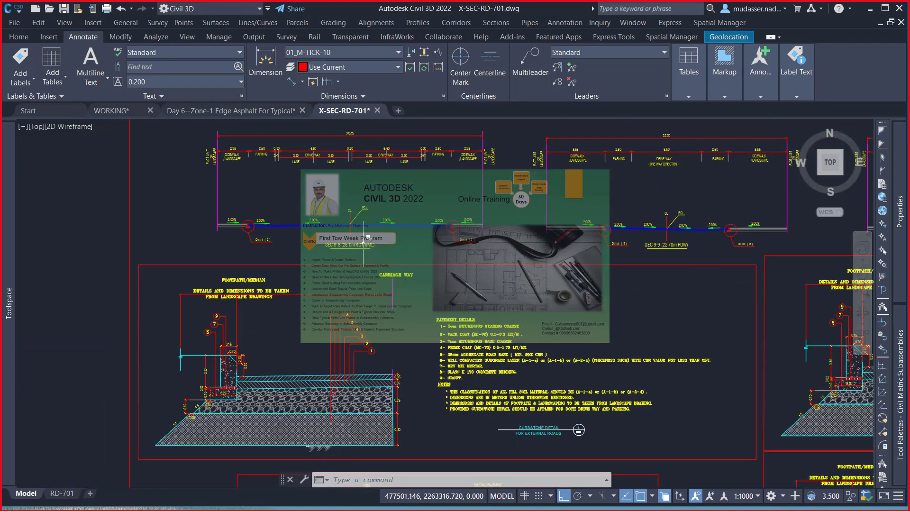
middle_drag(676, 408, 217, 389)
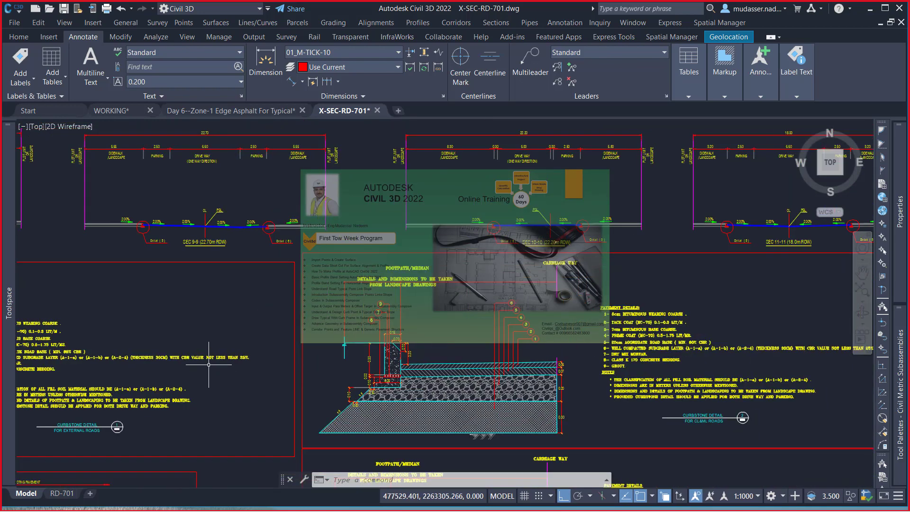
- Zoom in on the kerb dimensions and the numbered pavement layer callouts
scroll(634, 410, up, 2)
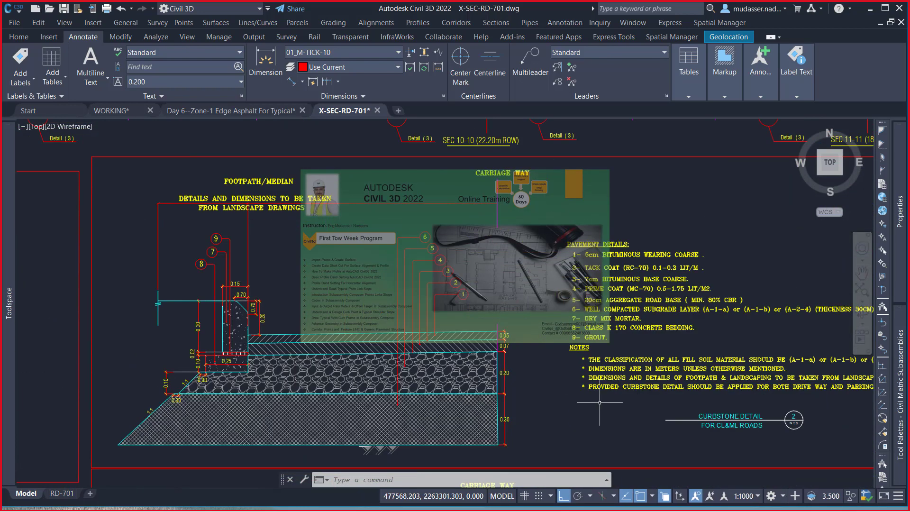
scroll(195, 308, up, 3)
scroll(227, 303, up, 3)
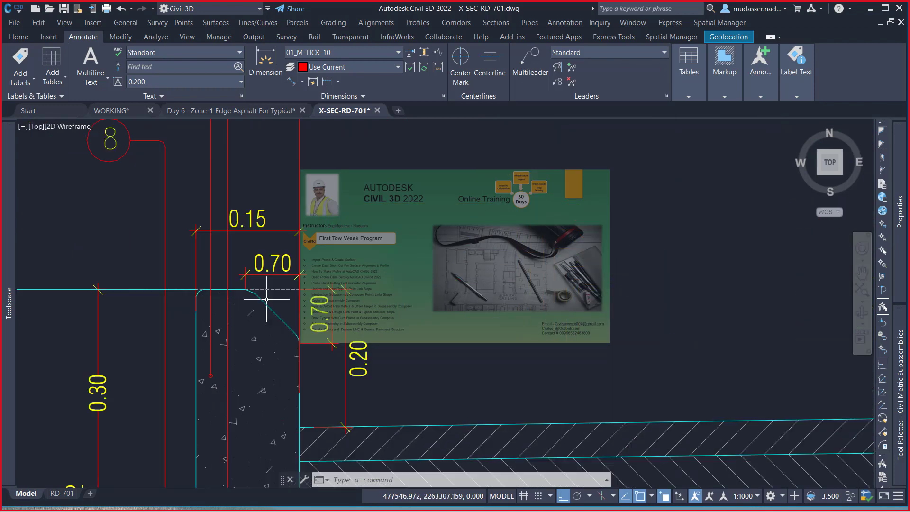
middle_drag(276, 297, 332, 331)
scroll(326, 332, down, 2)
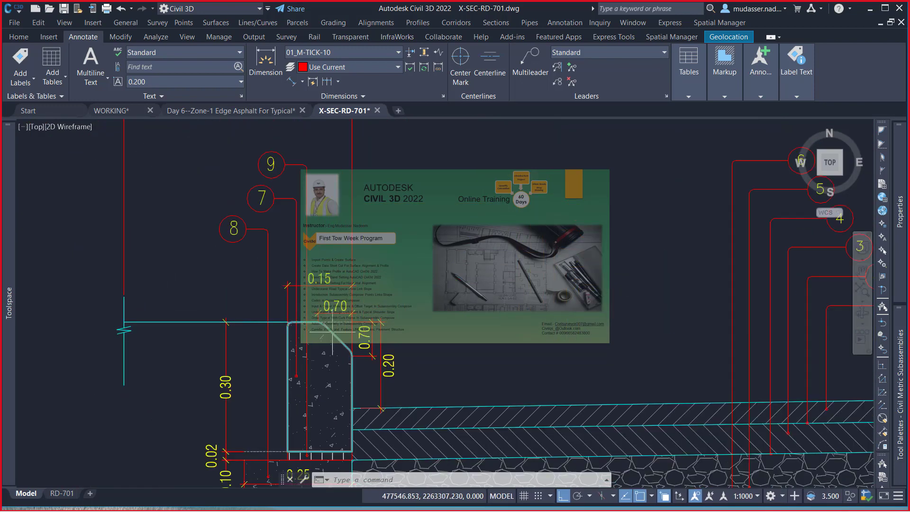
middle_drag(356, 373, 378, 270)
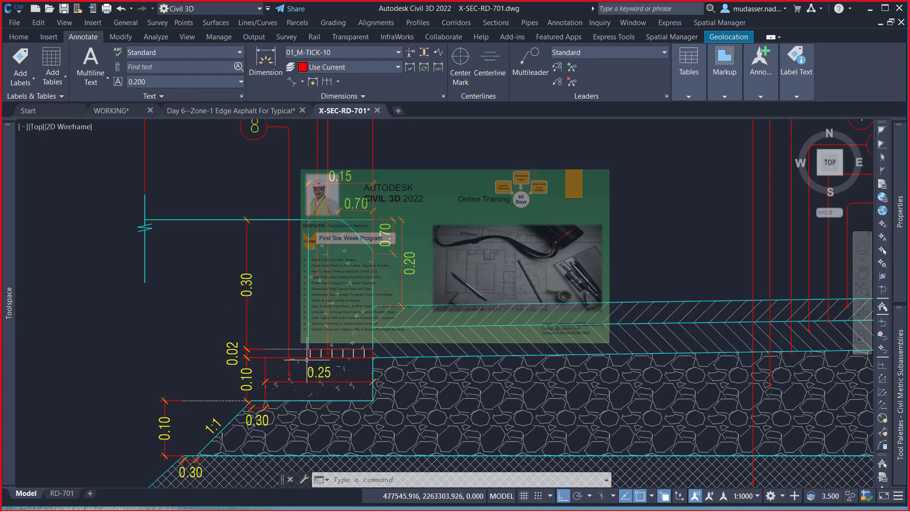
scroll(316, 354, up, 2)
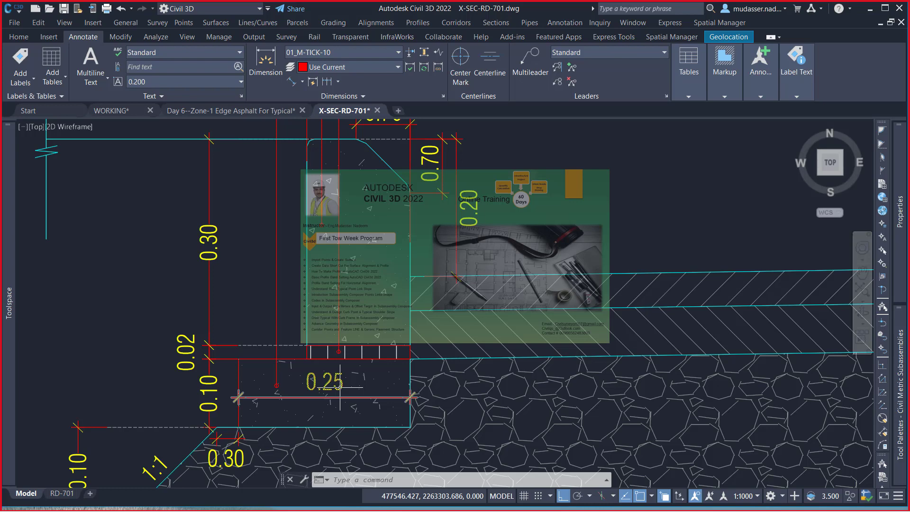
- Zoom out to the full section sheets and return to the WORKING drawing
scroll(419, 285, down, 2)
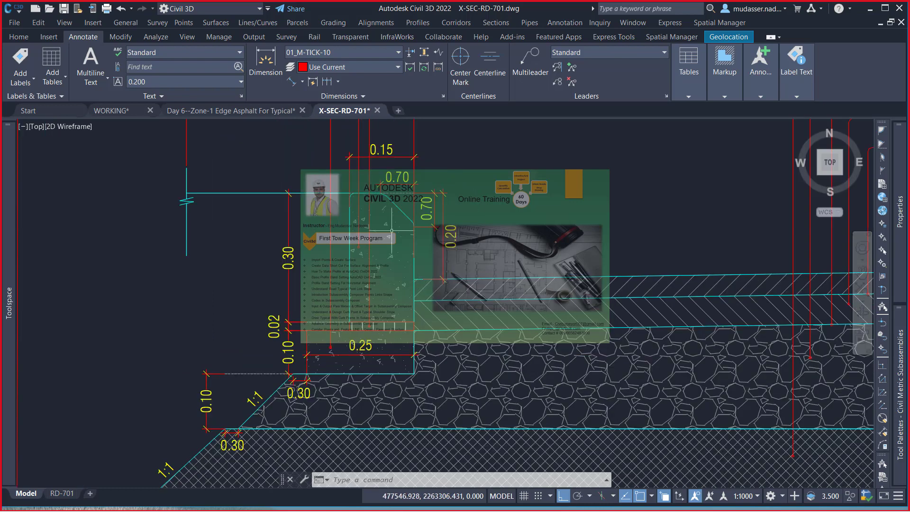
scroll(391, 231, down, 1)
scroll(353, 274, down, 1)
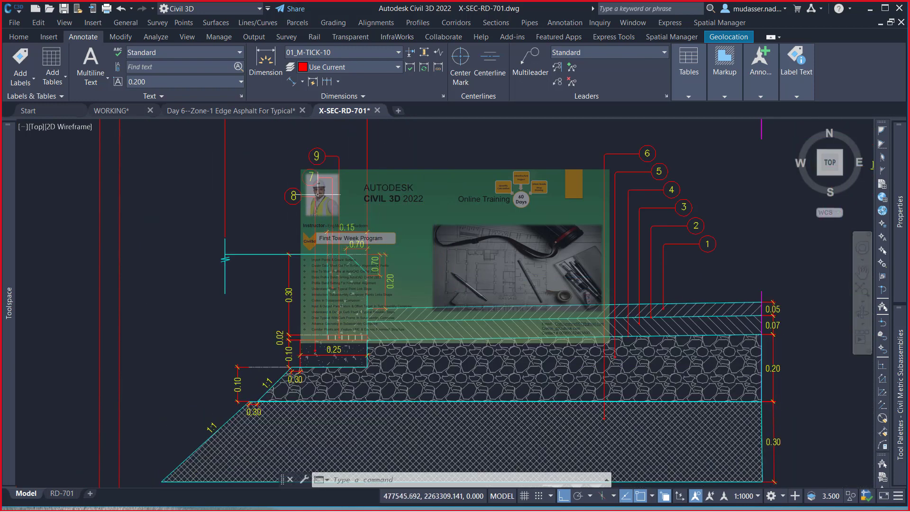
scroll(256, 175, down, 3)
middle_drag(243, 202, 251, 224)
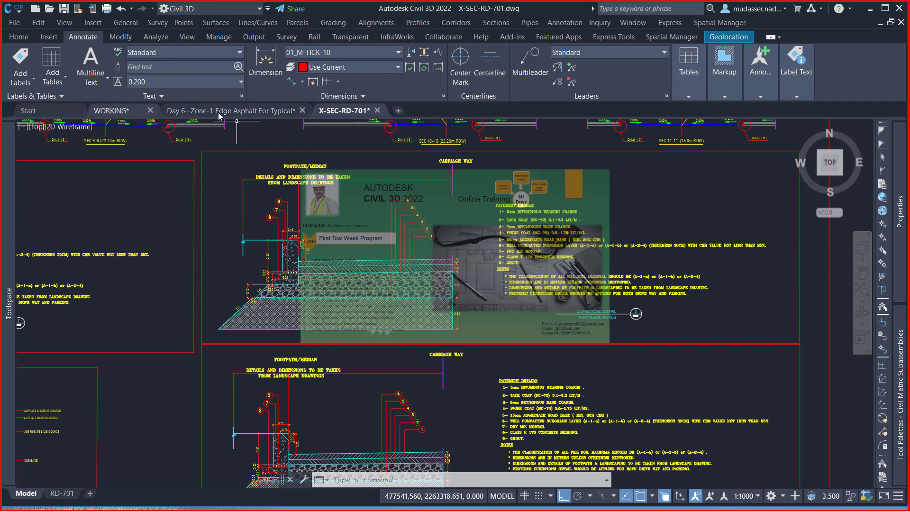
click(108, 119)
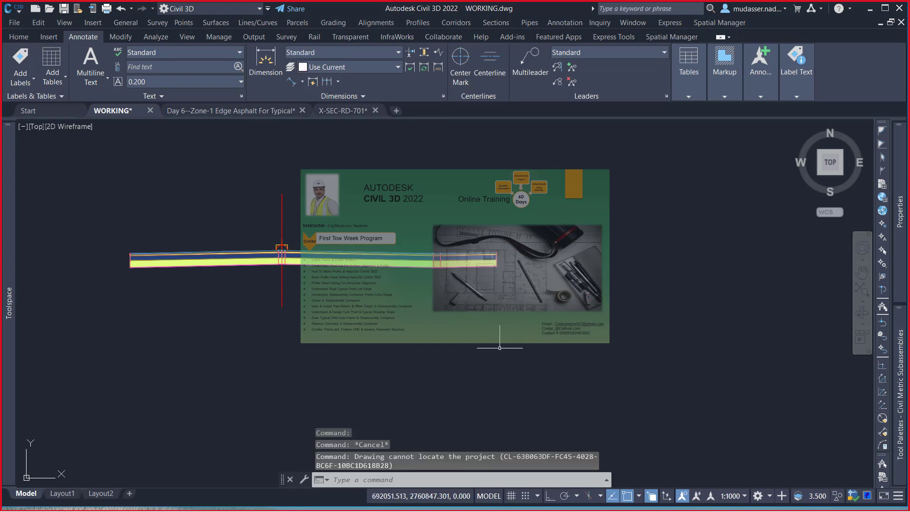
- Locate the kerb and pavement cross-section detail in the WORKING drawing
scroll(463, 301, down, 5)
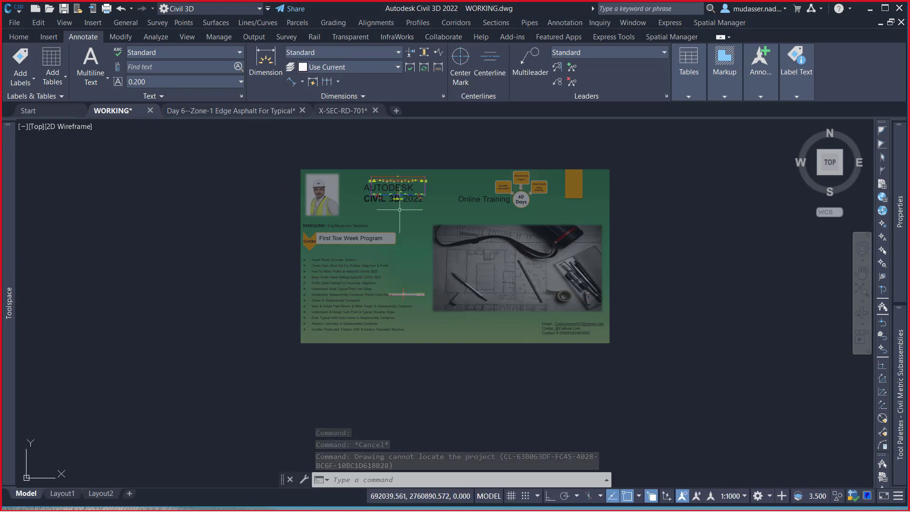
middle_drag(463, 302, 500, 391)
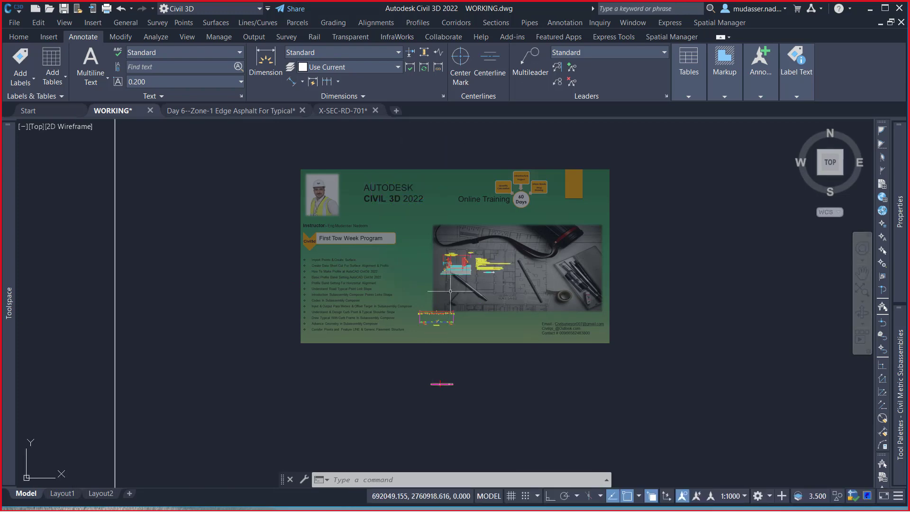
scroll(448, 268, up, 3)
scroll(448, 268, up, 5)
scroll(448, 265, up, 3)
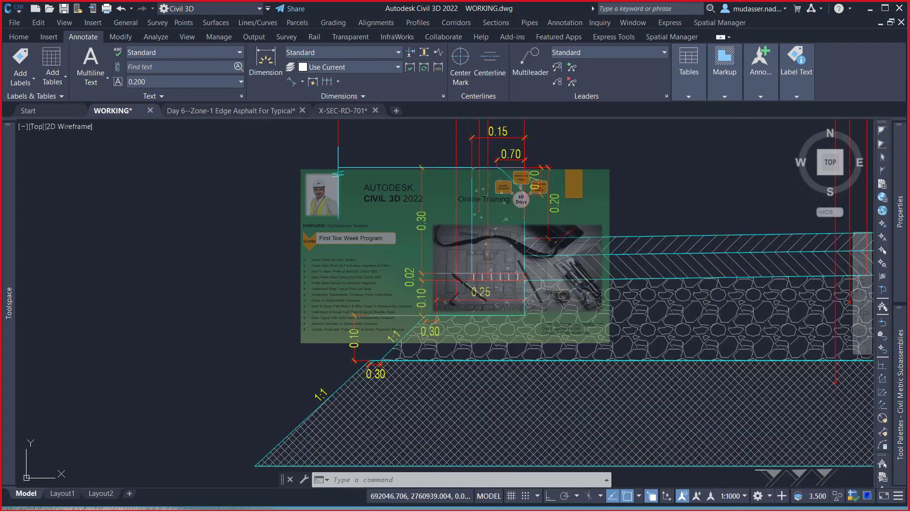
scroll(448, 265, up, 2)
scroll(450, 261, down, 3)
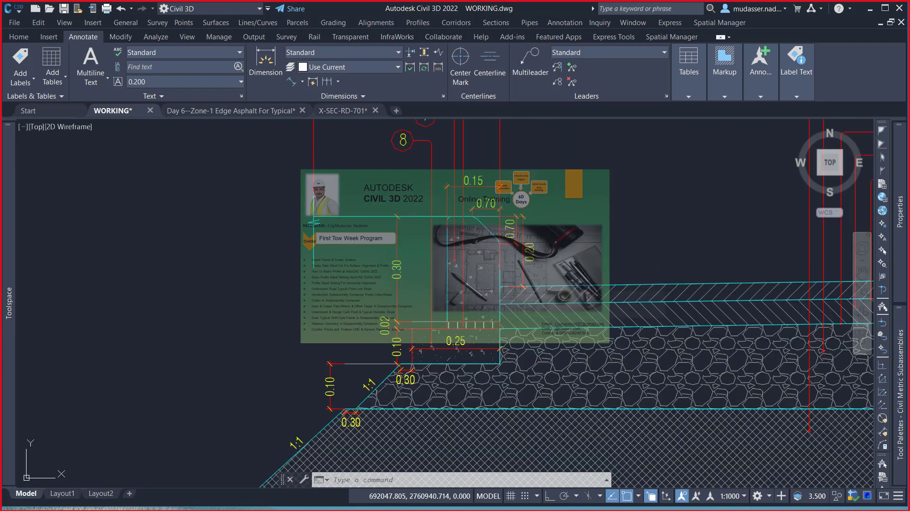
scroll(450, 261, down, 3)
scroll(450, 261, down, 2)
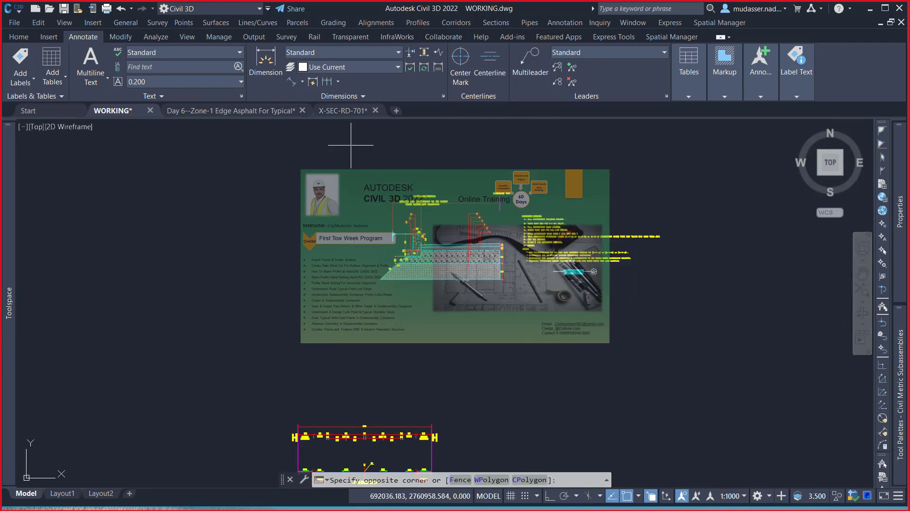
- Window-select the whole cross-section detail, copy it, and start pasting a duplicate
click(351, 145)
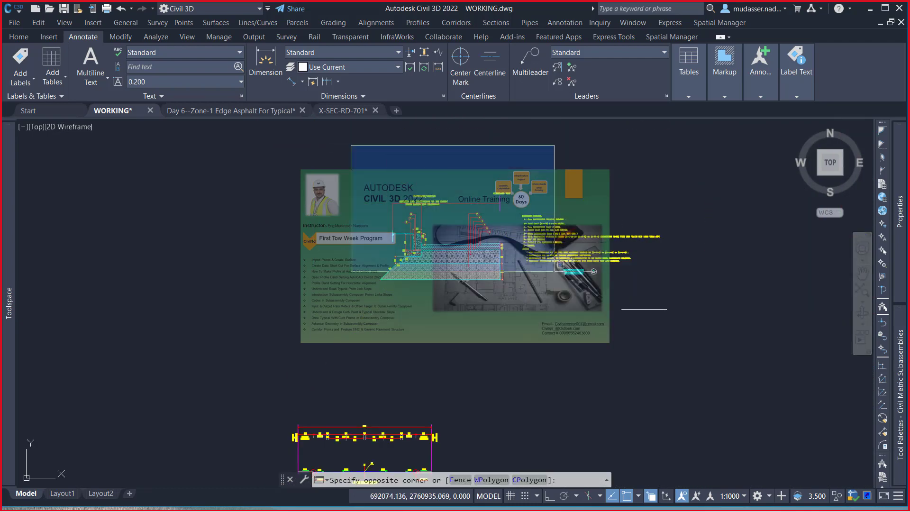
click(732, 332)
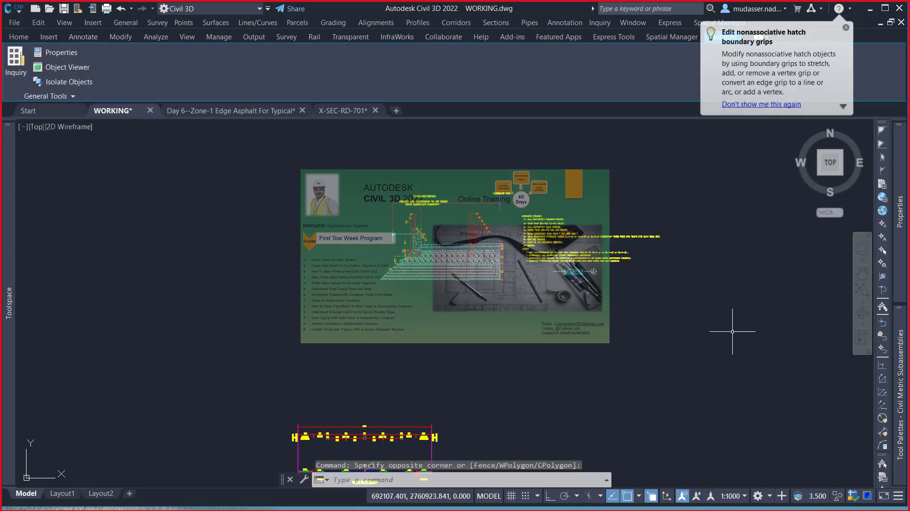
key(ctrl+c)
key(Escape)
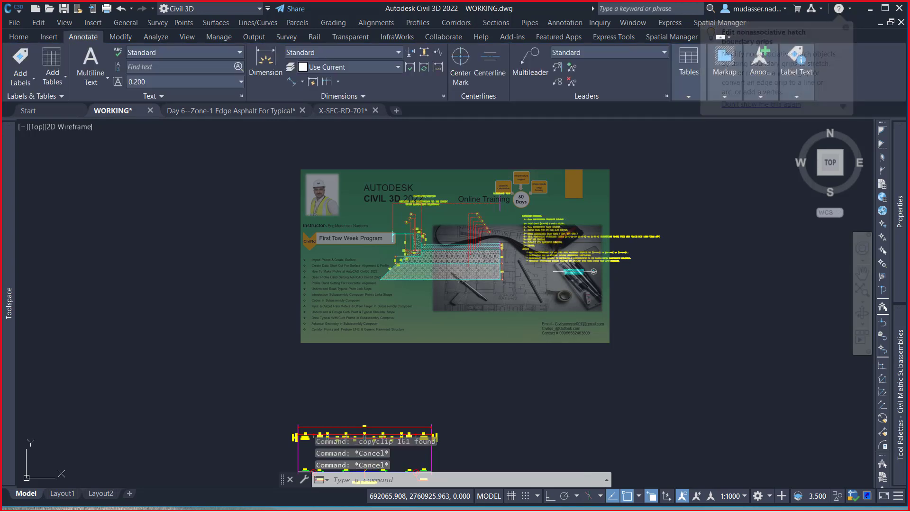
key(ctrl+v)
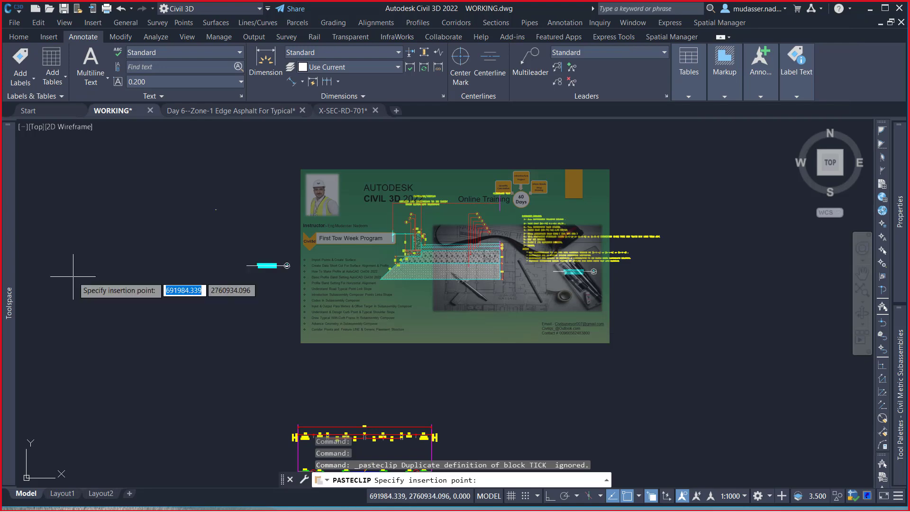
- Place the pasted detail copy and erase a first crossing selection of its objects
middle_drag(136, 281, 138, 284)
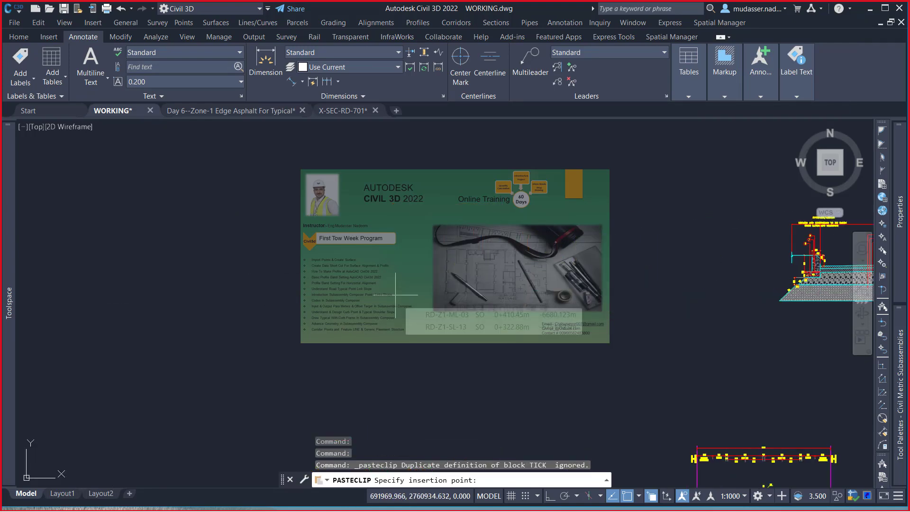
click(559, 278)
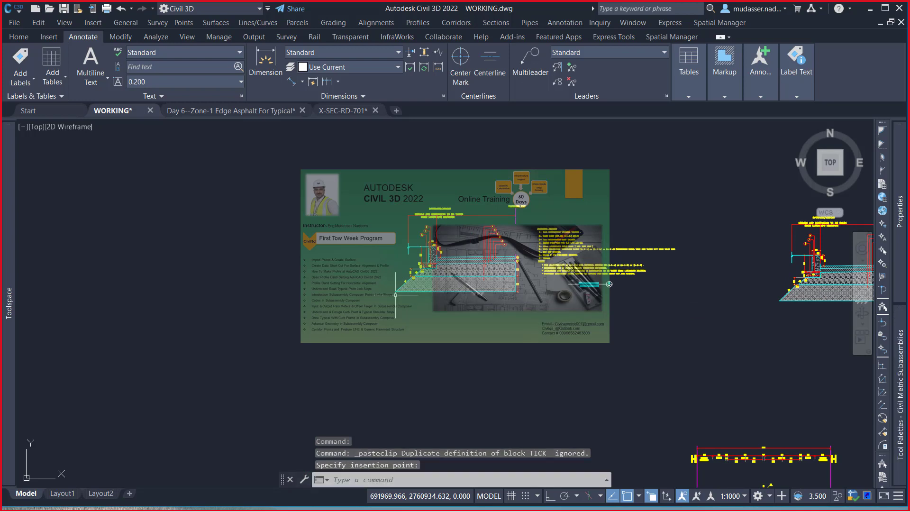
click(676, 175)
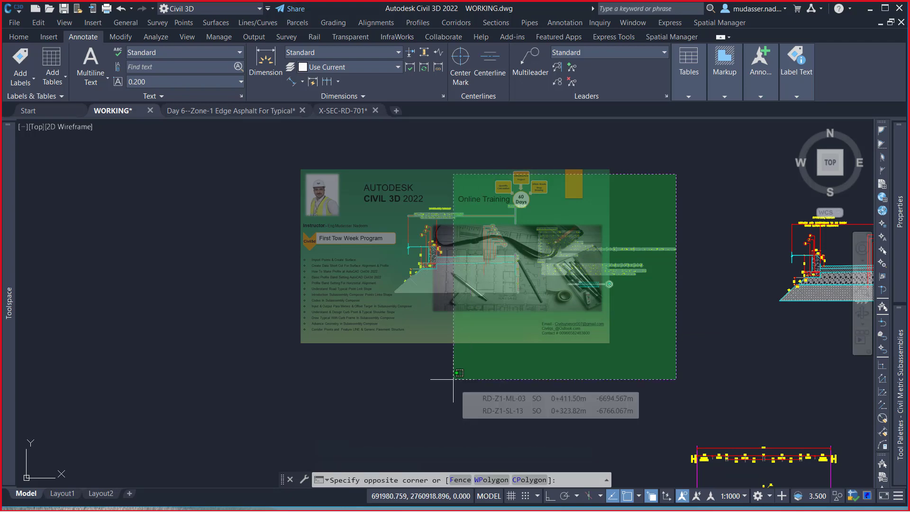
click(453, 379)
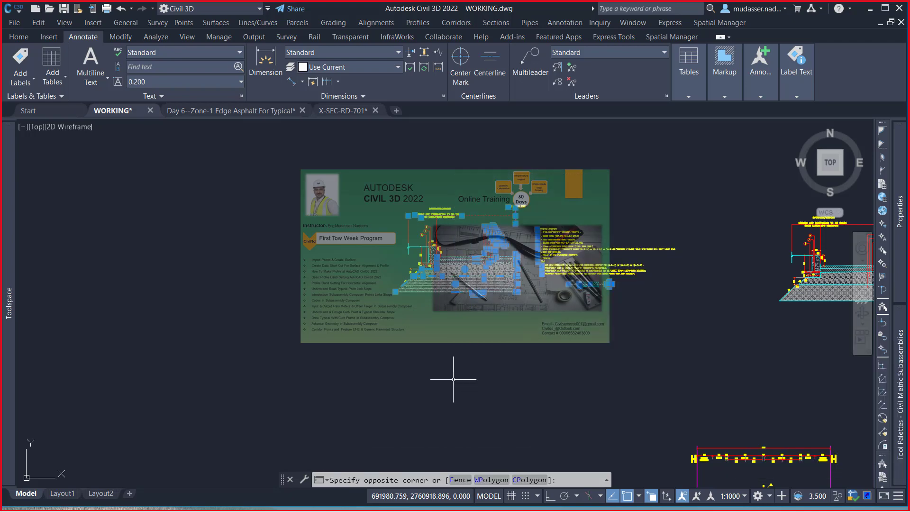
key(Delete)
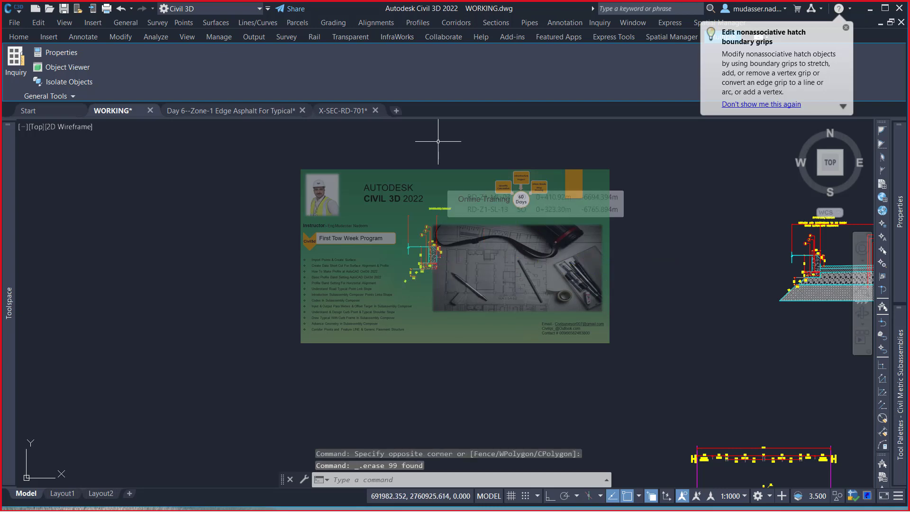
- Delete the stray vertical line and the leftover vertical and dashed lines
scroll(437, 232, up, 4)
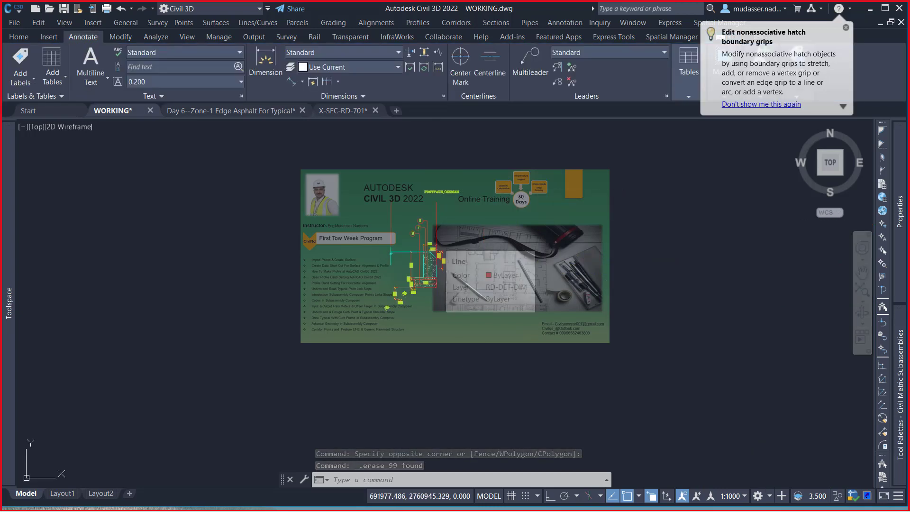
scroll(413, 198, up, 1)
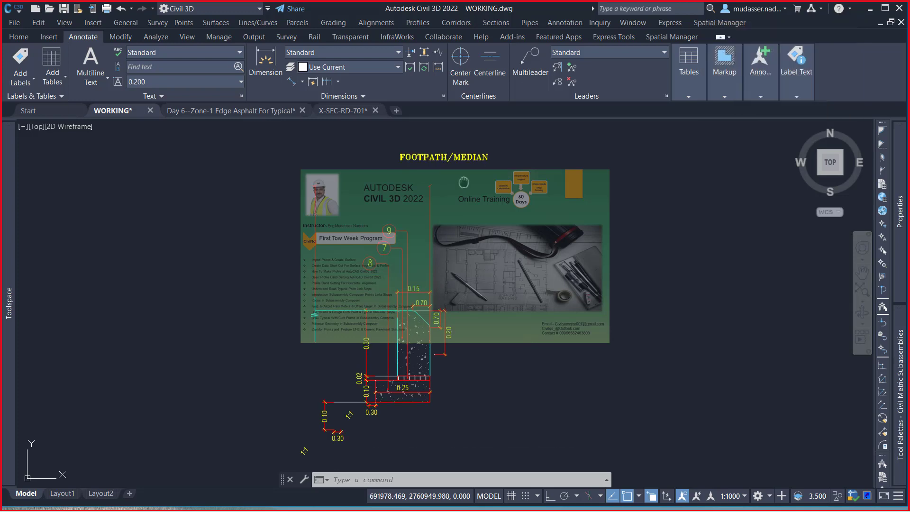
scroll(414, 198, up, 1)
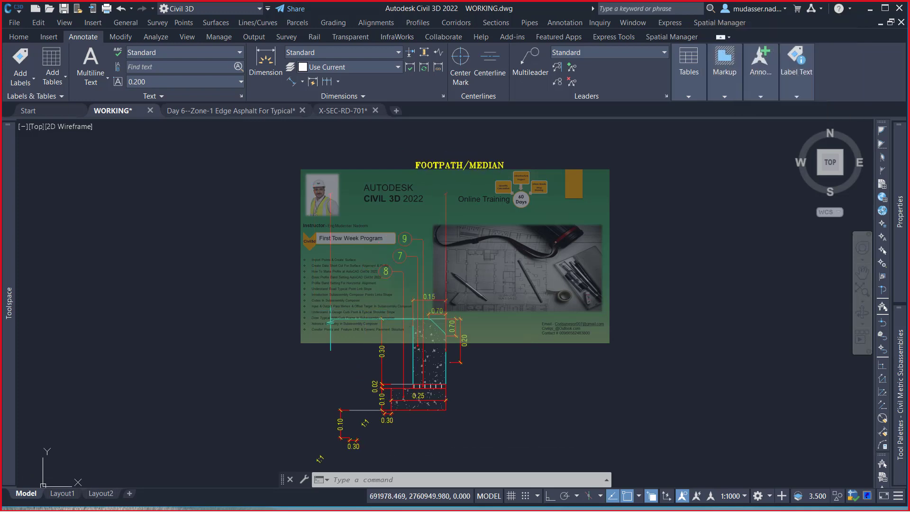
click(463, 199)
click(423, 212)
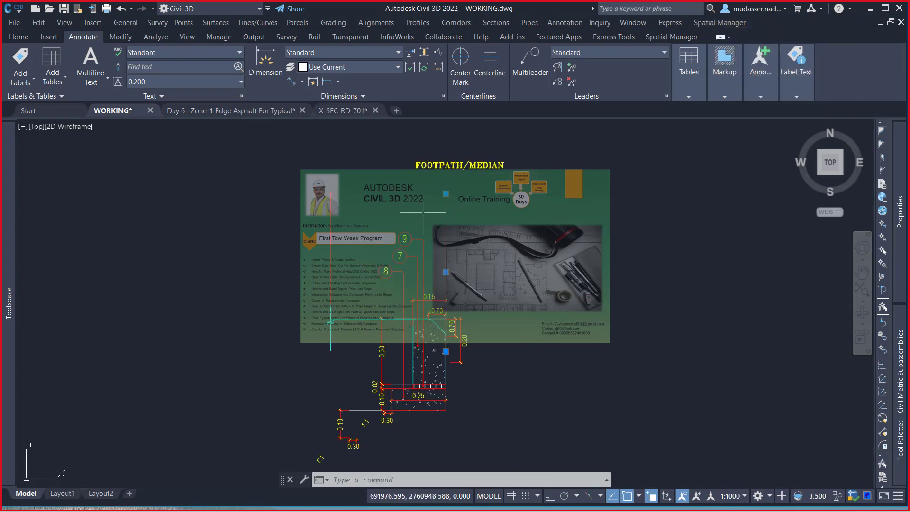
click(441, 237)
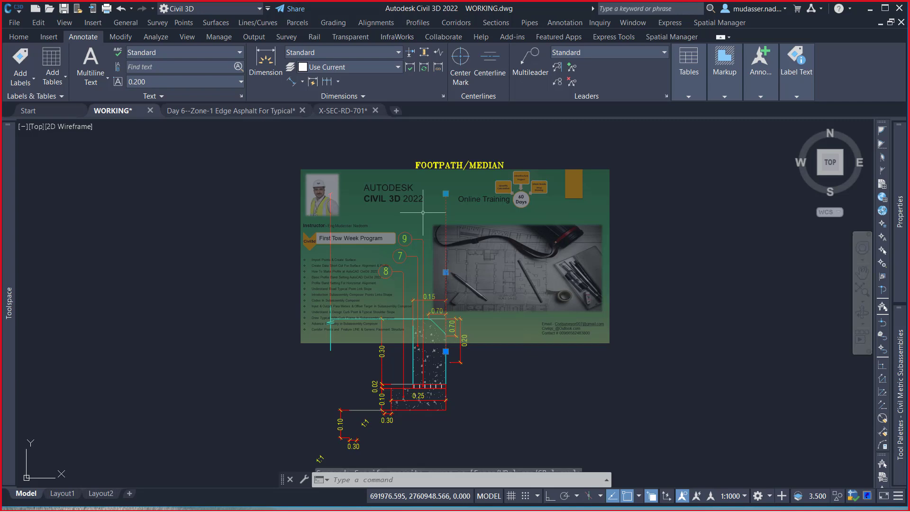
click(441, 238)
key(Delete)
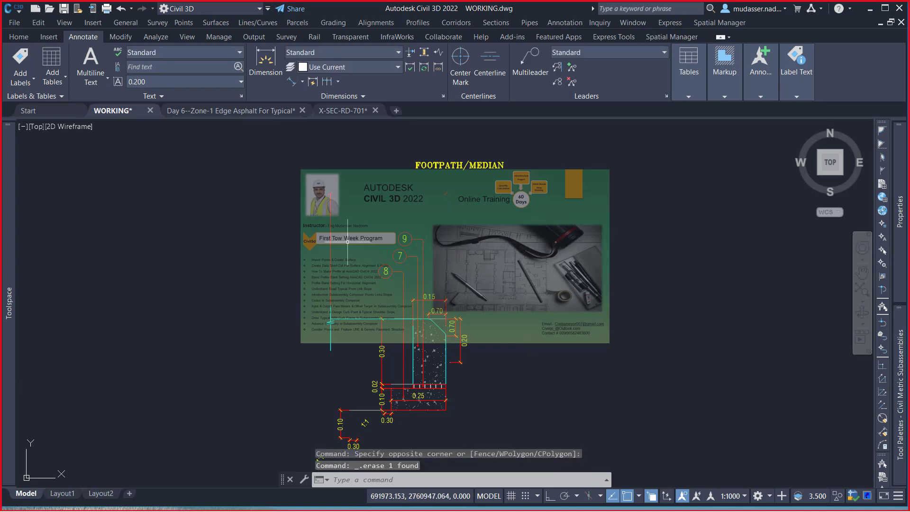
click(347, 241)
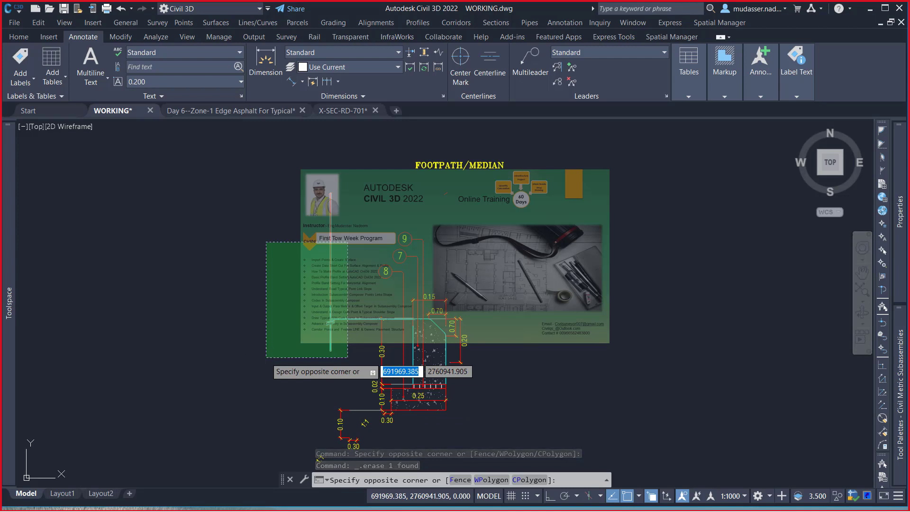
click(266, 357)
key(Delete)
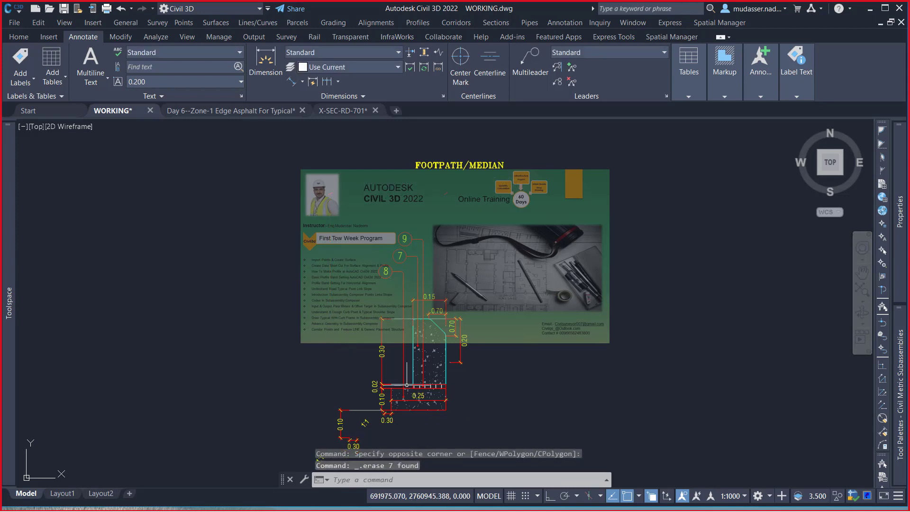
- Erase the lower-left 1:1 slope dimensions and their lines
middle_drag(428, 444, 430, 308)
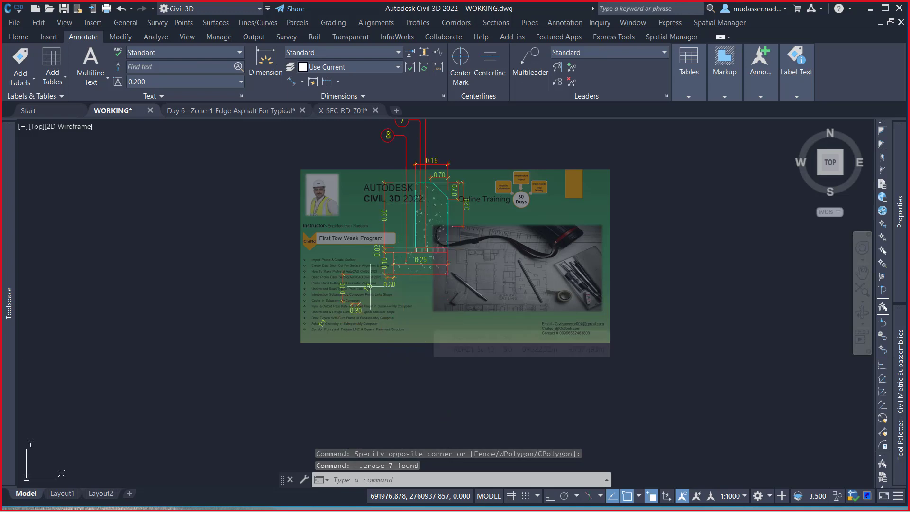
scroll(369, 277, up, 2)
scroll(370, 277, up, 2)
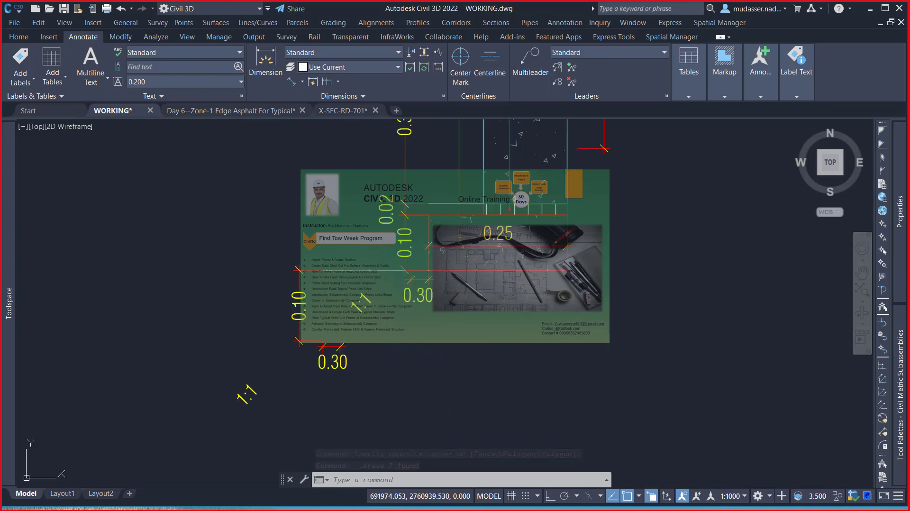
click(368, 260)
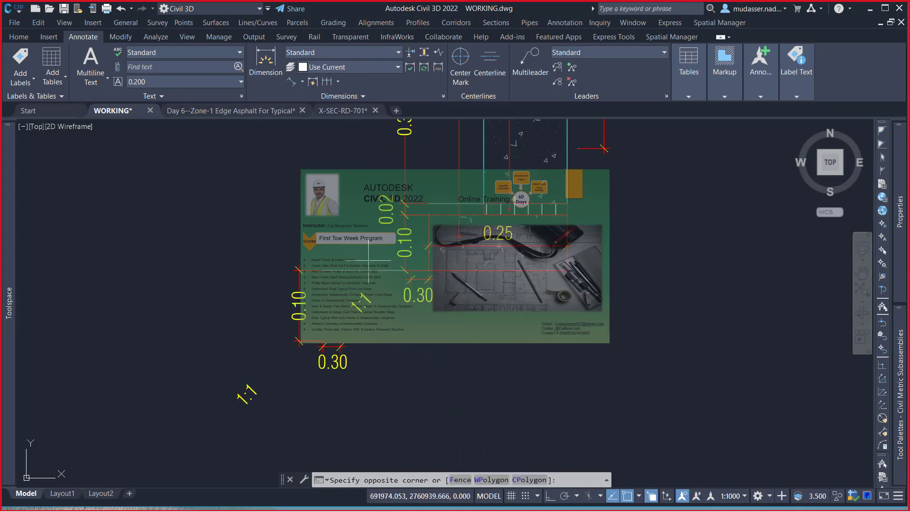
click(192, 429)
click(192, 429)
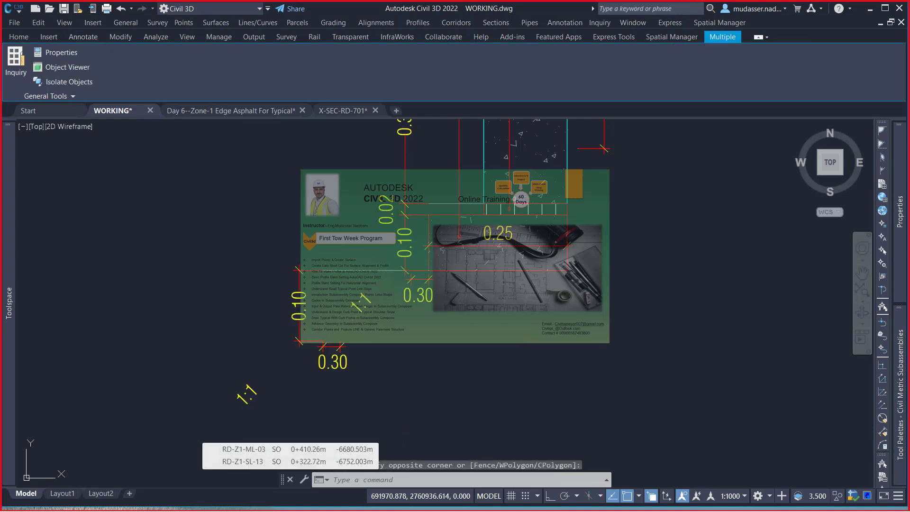
key(Delete)
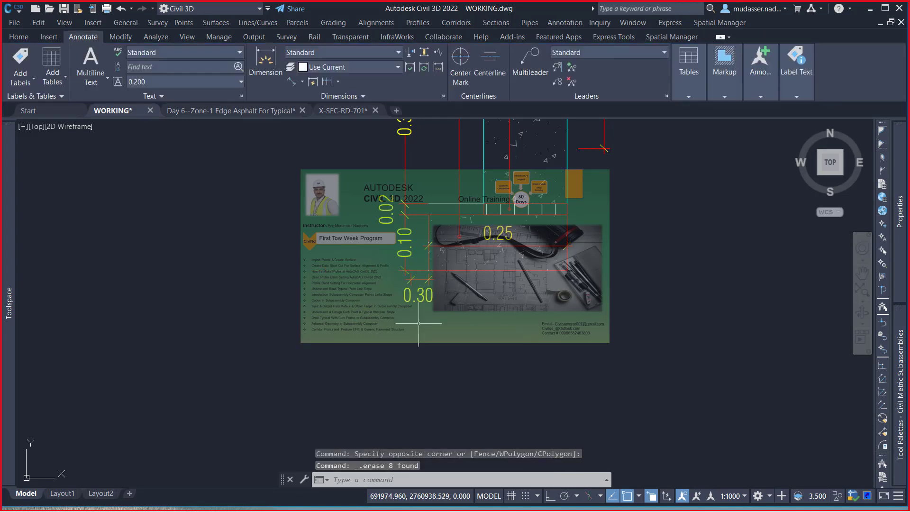
- Move the view away from the detail to the corridor sections and show the palette's curb subassemblies
middle_drag(540, 261, 537, 287)
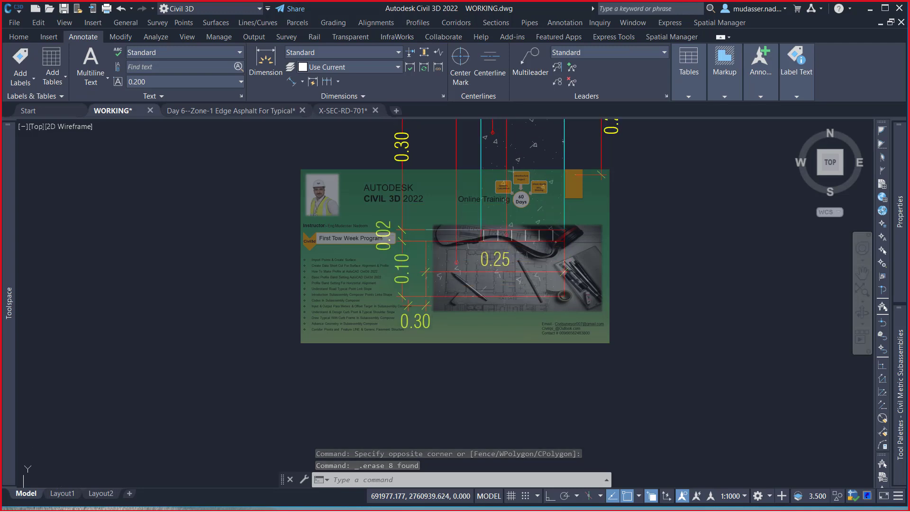
middle_drag(526, 243, 501, 373)
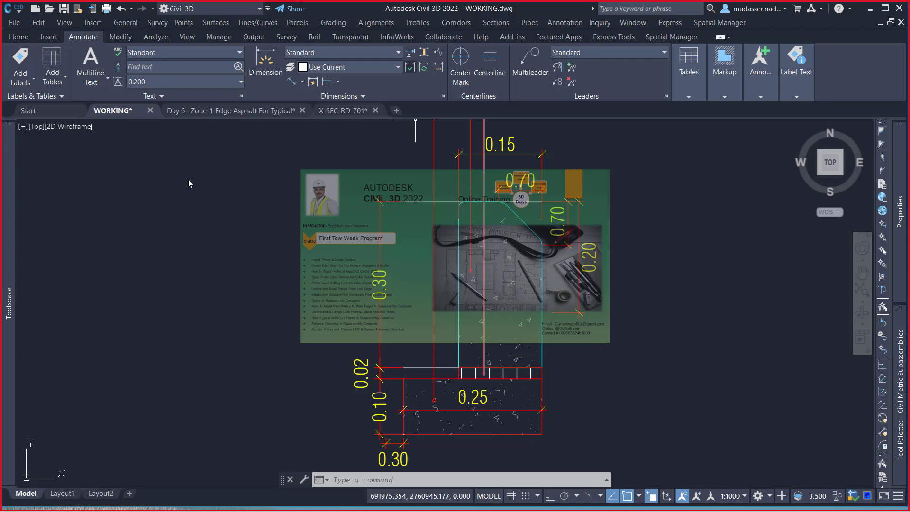
scroll(387, 211, down, 2)
scroll(394, 211, down, 4)
scroll(393, 211, down, 4)
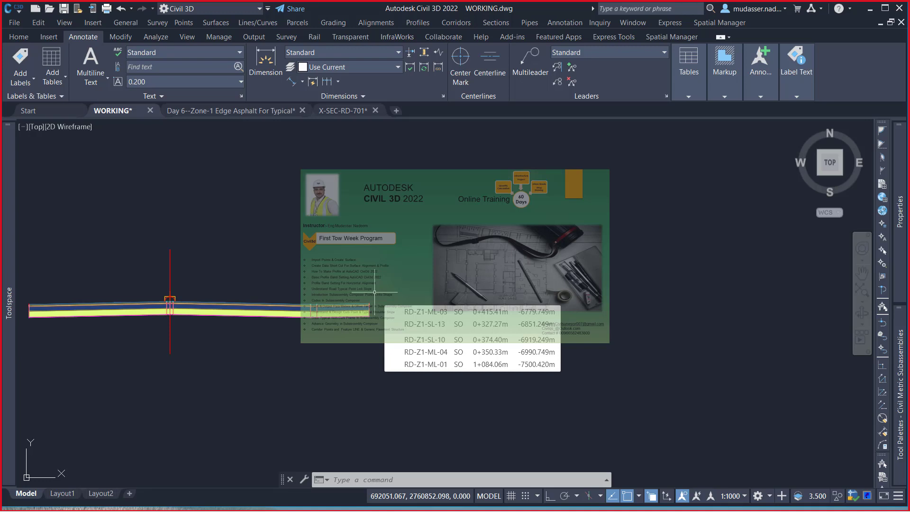
scroll(392, 253, down, 2)
scroll(392, 253, down, 2)
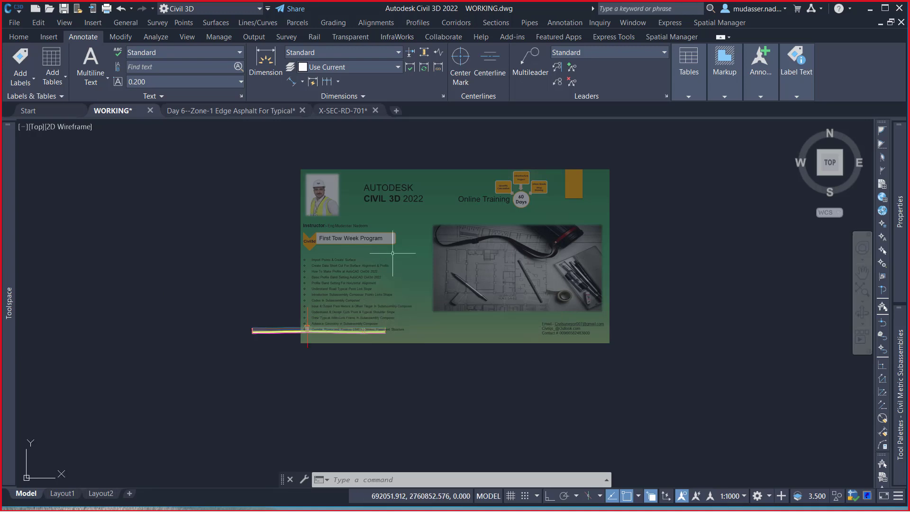
middle_drag(393, 253, 367, 418)
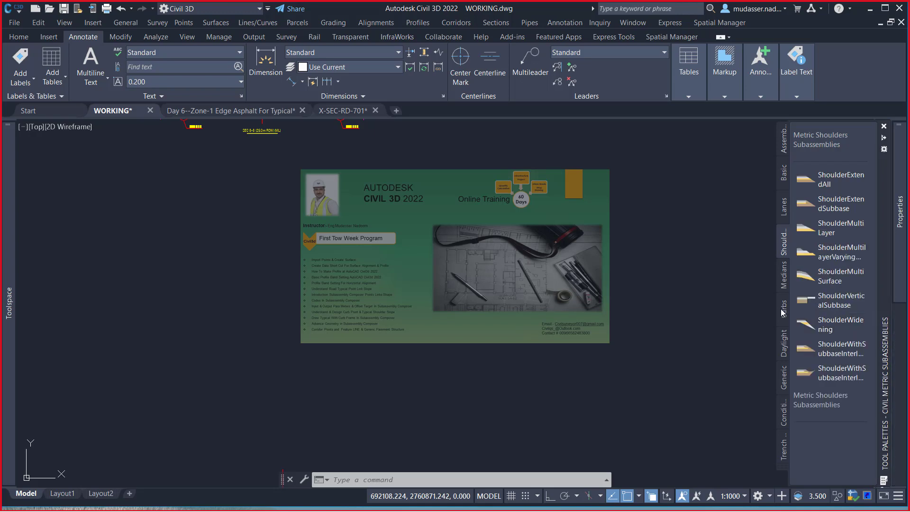
click(783, 310)
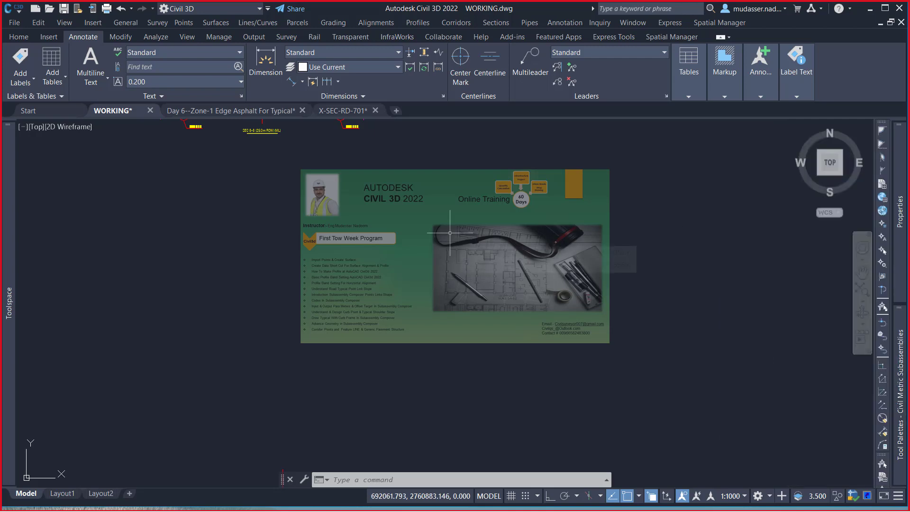
- Cancel the current command and step back through earlier views to the R-Lane-6.6 road assembly
key(Escape)
scroll(449, 232, up, 3)
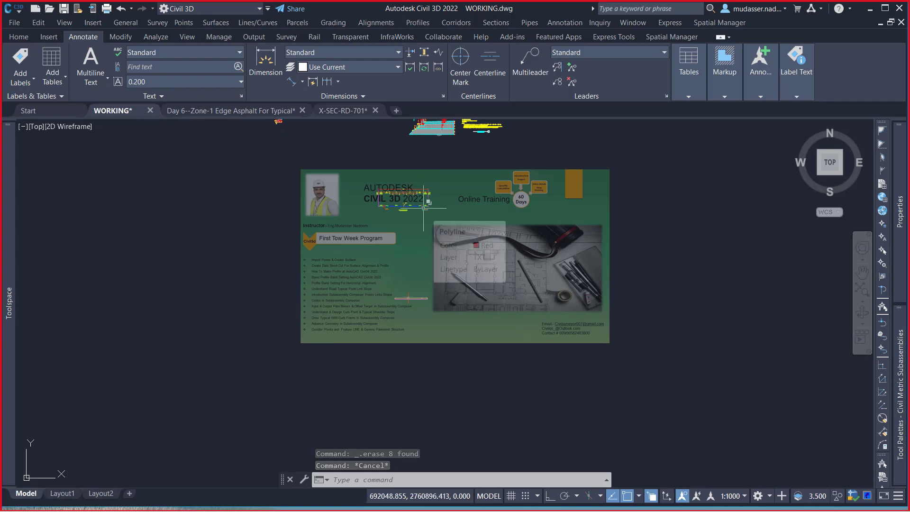
mouse_move(424, 206)
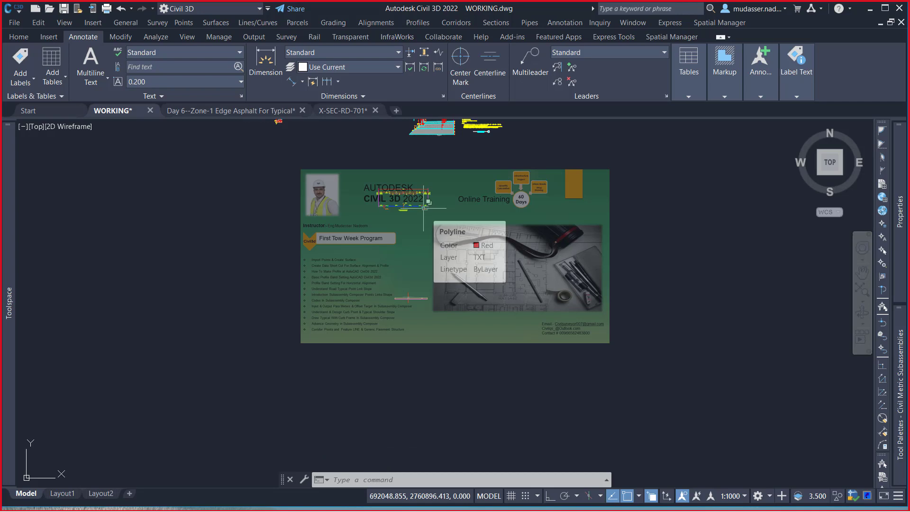
key(ctrl+z)
key(ctrl+z)
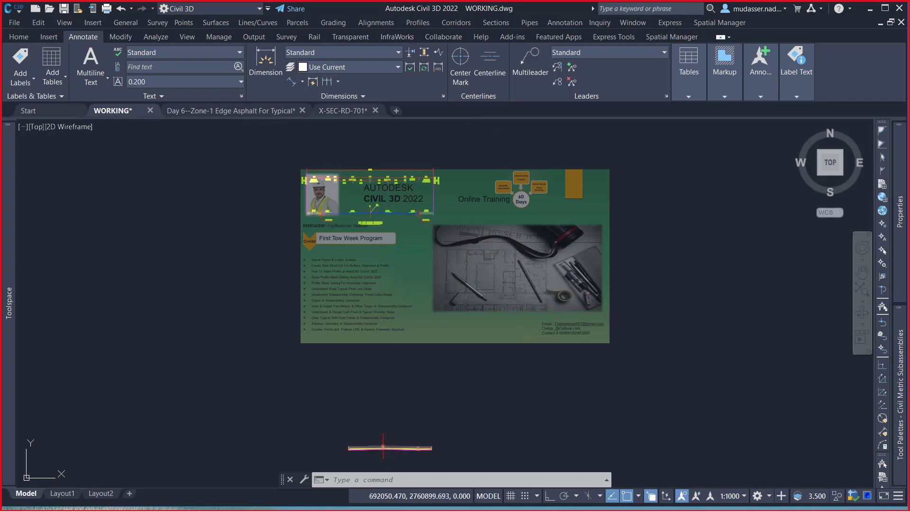
key(ctrl+z)
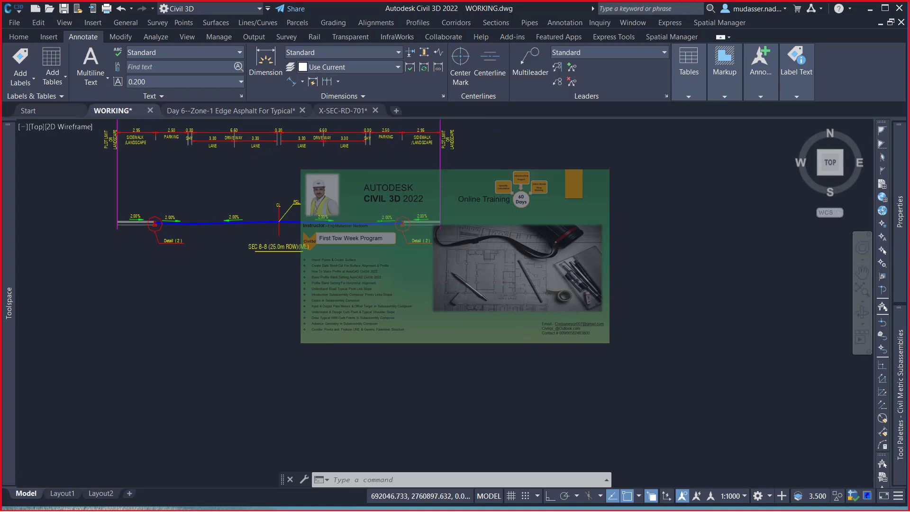
key(ctrl+z)
key(ctrl+z)
key(ctrl+z)
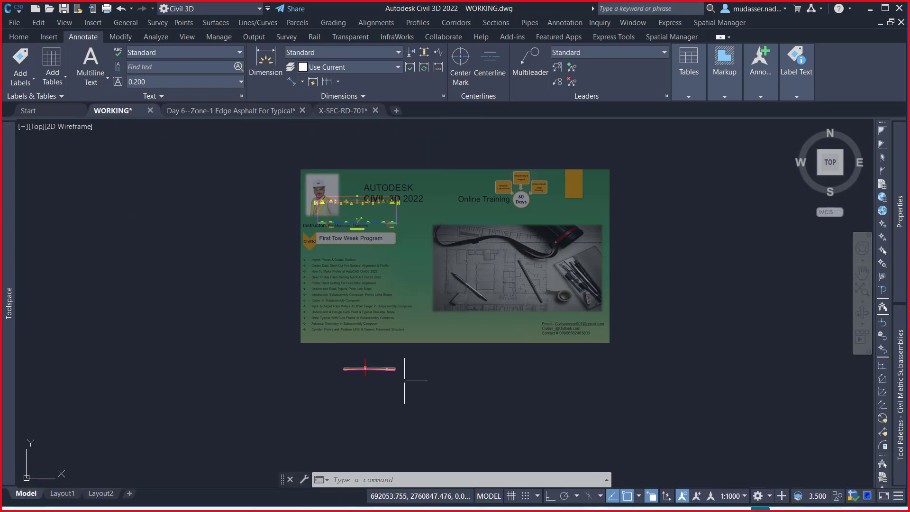
key(ctrl+z)
key(ctrl+z)
key(ctrl+z)
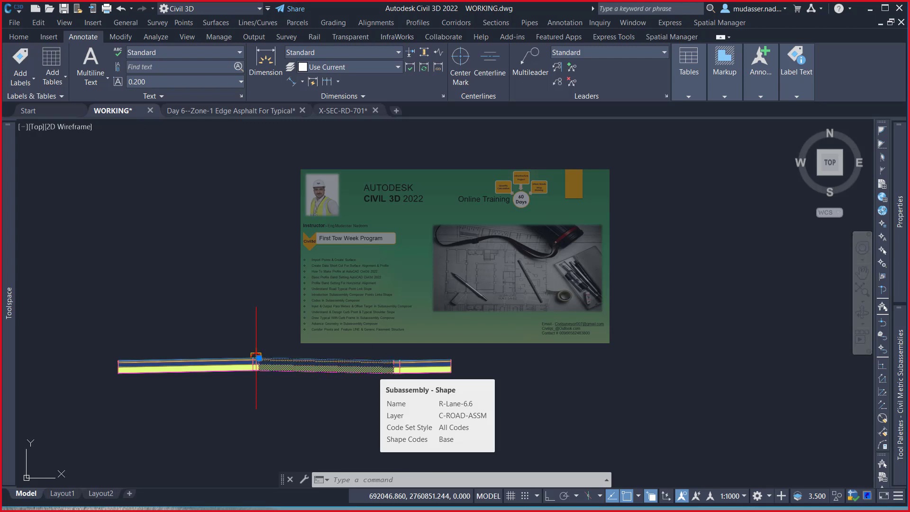
- Review R-Lane-6.6's Subassembly Properties parameters, then open its LaneSuperelevationAOR help reference
click(370, 366)
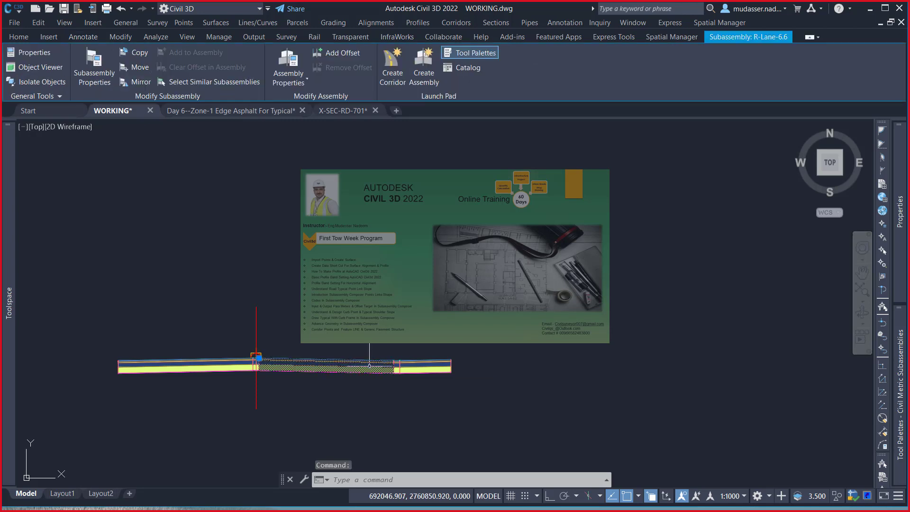
right_click(337, 260)
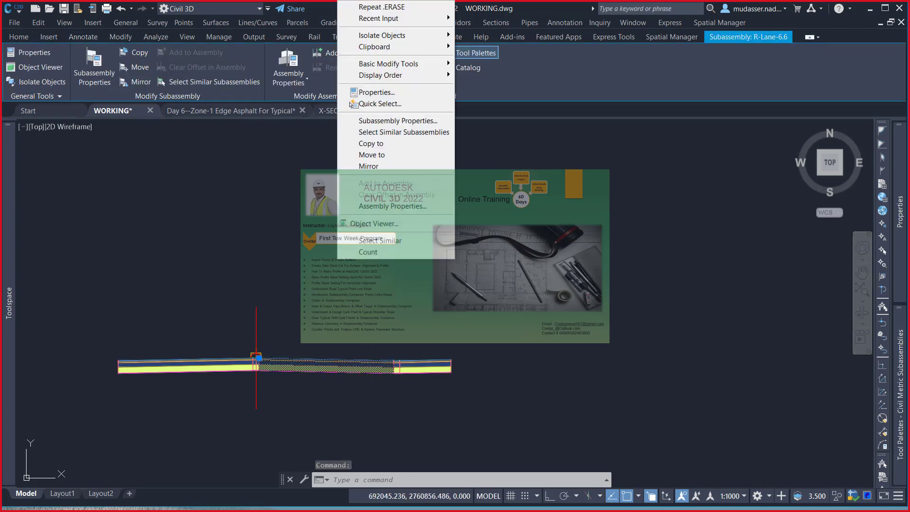
click(375, 122)
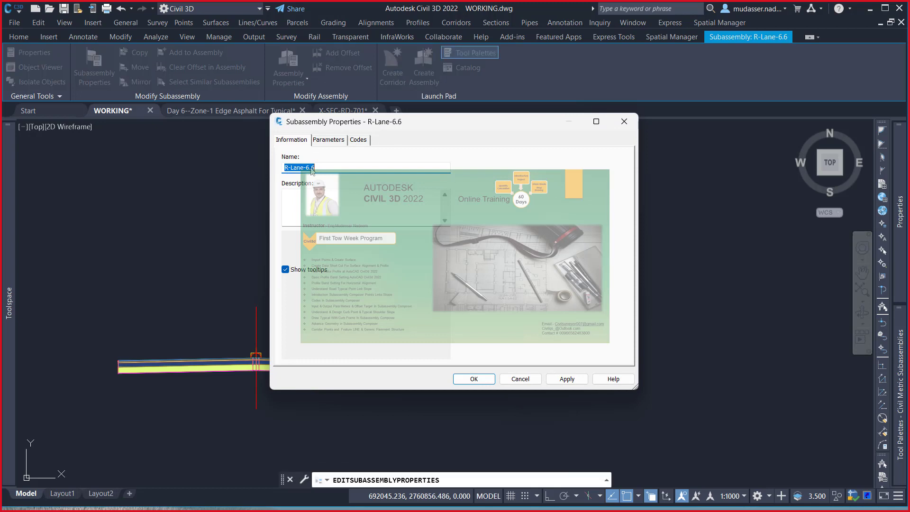
click(323, 144)
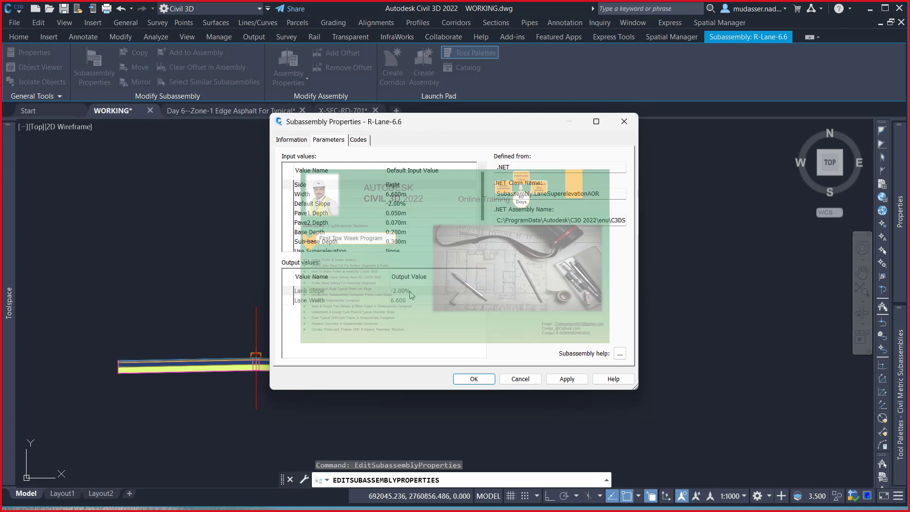
click(619, 354)
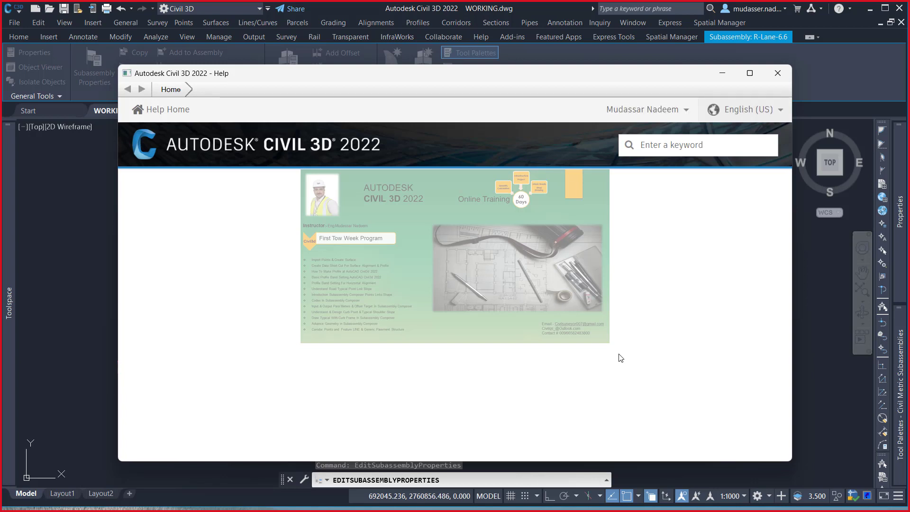
- Maximize the LaneSuperelevationAOR help window and review its Input Parameters
click(749, 74)
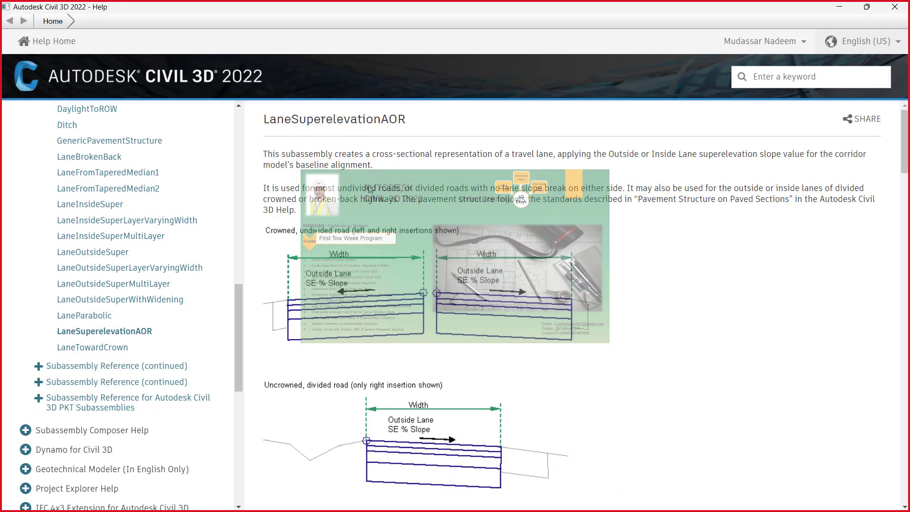
scroll(98, 223, down, 1)
scroll(102, 258, up, 6)
scroll(102, 246, up, 7)
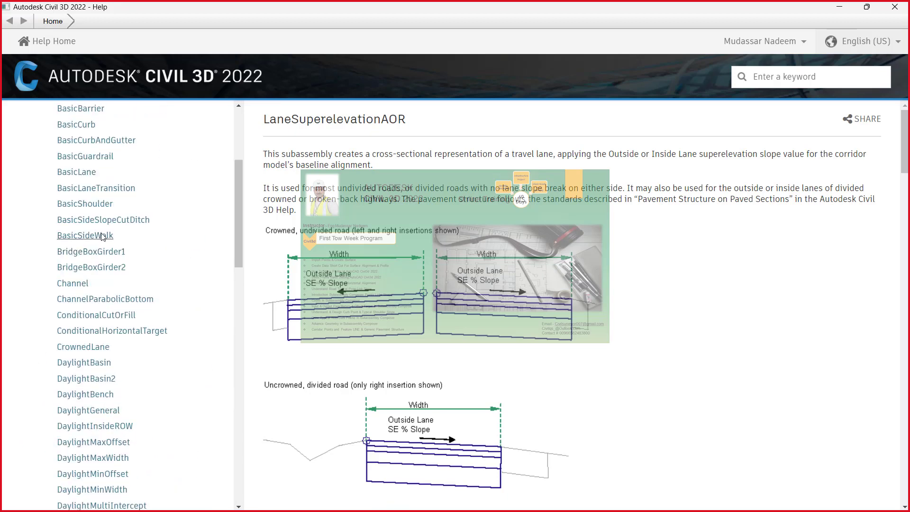
scroll(101, 227, up, 2)
scroll(99, 218, down, 1)
scroll(100, 213, down, 9)
scroll(99, 212, down, 4)
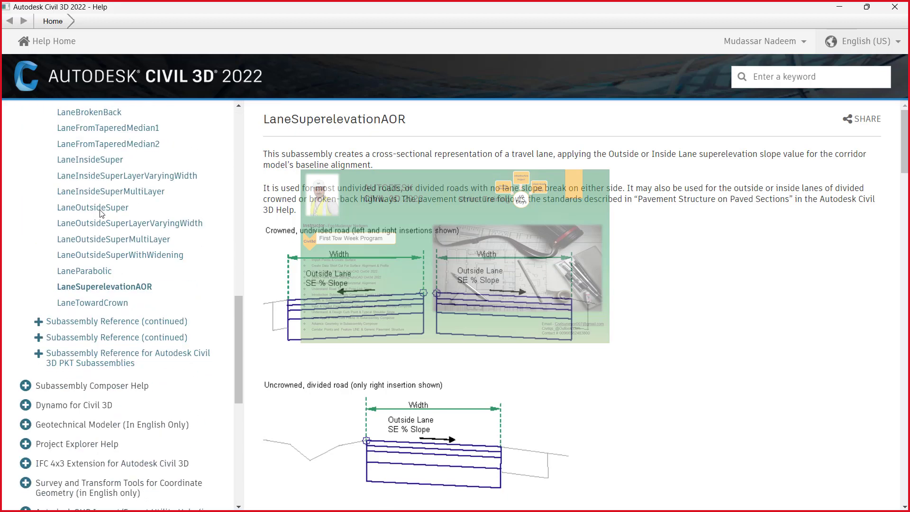
scroll(100, 212, down, 3)
scroll(101, 213, down, 5)
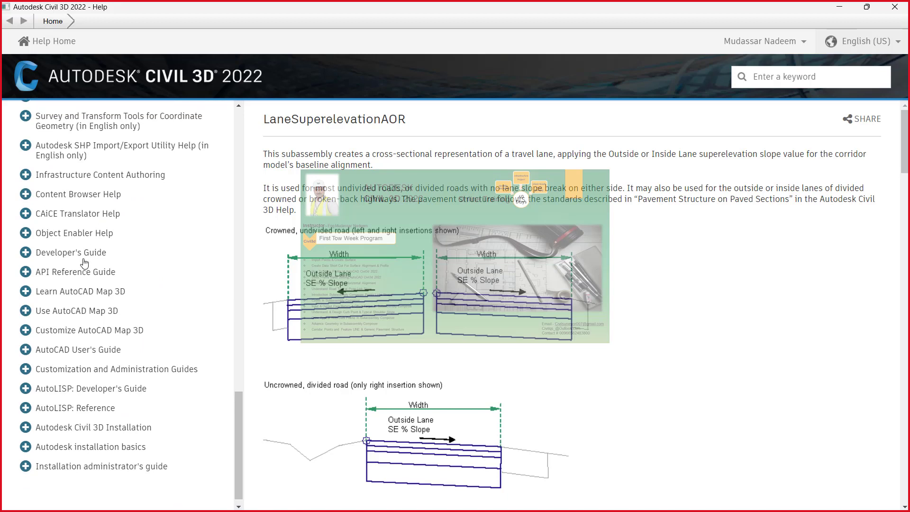
scroll(83, 263, up, 5)
scroll(84, 263, up, 7)
scroll(84, 263, up, 4)
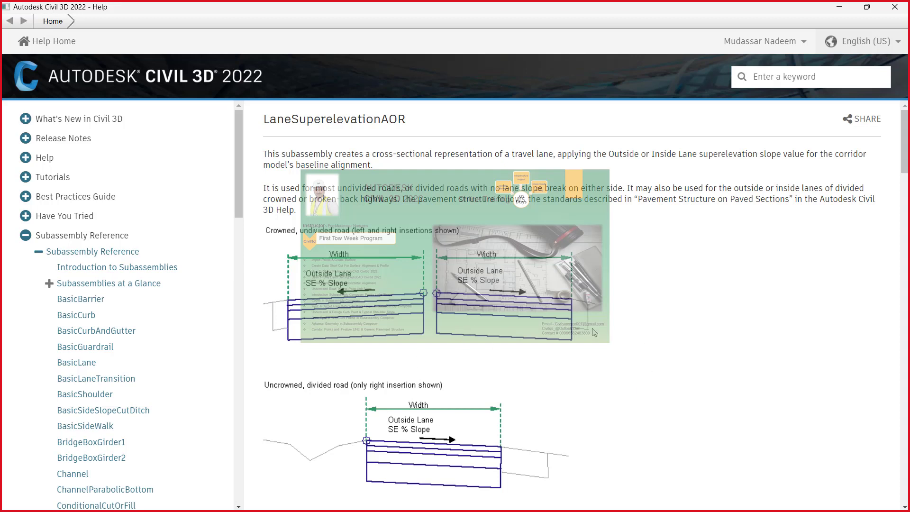
- Move past Target Parameters down to the Point, Link, and Shape Codes table, Crown (P1) through ETW_Sub (P10)
scroll(442, 303, down, 1)
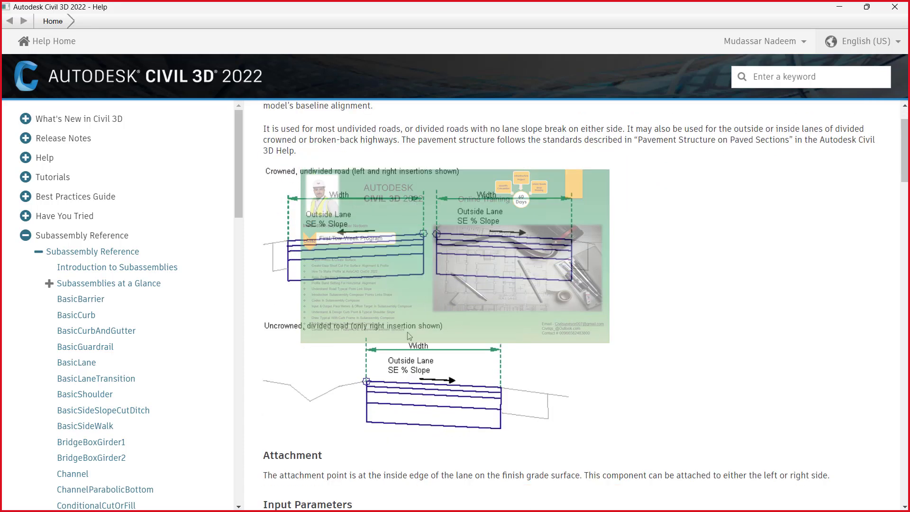
scroll(405, 339, down, 2)
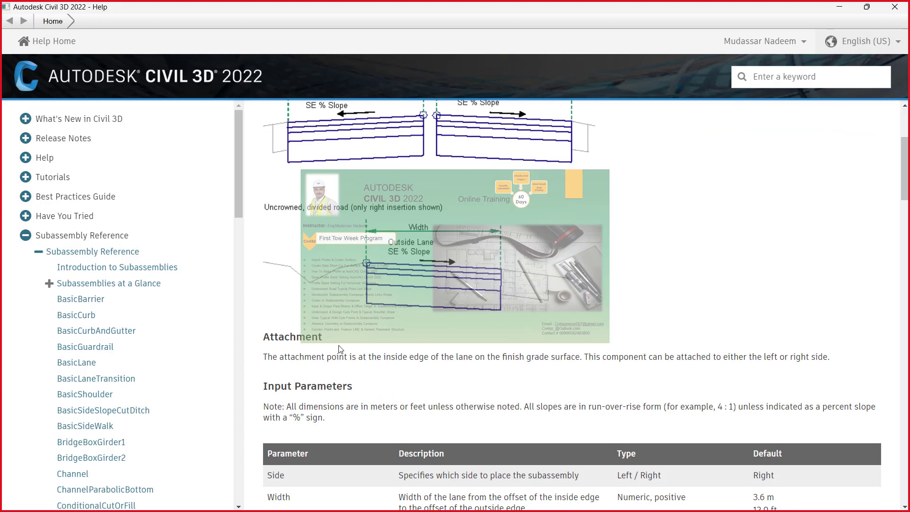
scroll(340, 349, down, 1)
scroll(336, 349, down, 3)
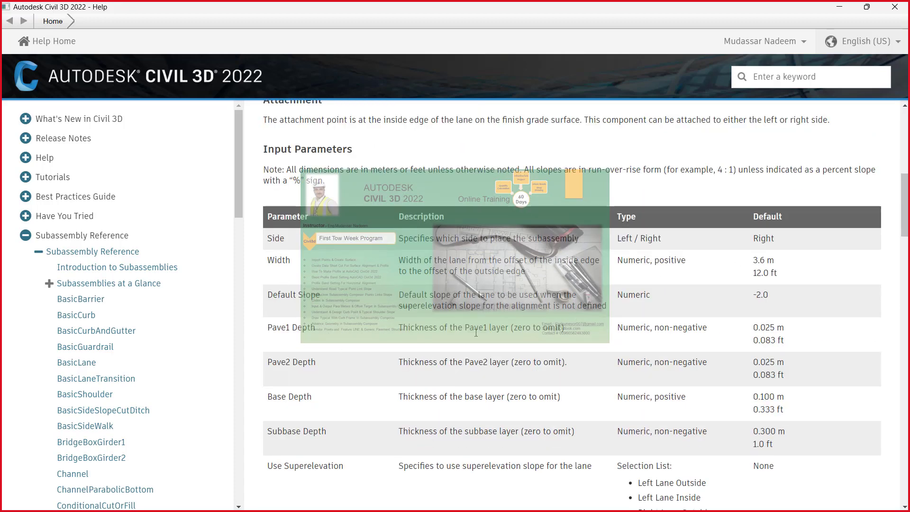
scroll(476, 332, down, 2)
scroll(475, 332, down, 1)
scroll(476, 334, down, 1)
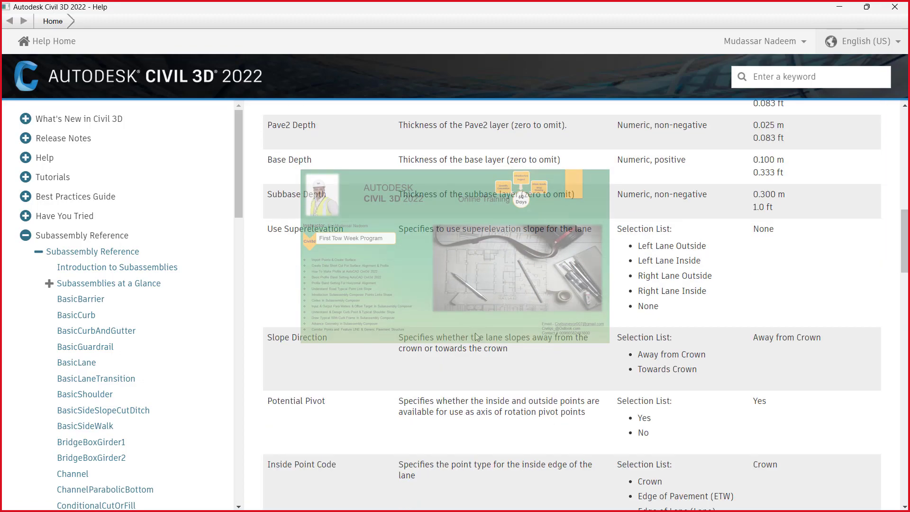
scroll(474, 333, down, 1)
scroll(474, 332, down, 2)
scroll(475, 333, down, 3)
scroll(476, 332, down, 3)
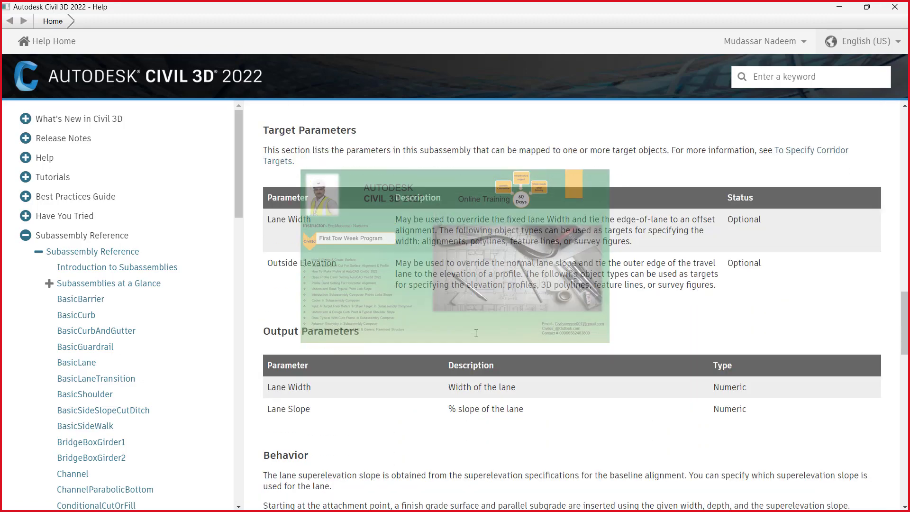
scroll(475, 332, down, 2)
scroll(476, 333, down, 1)
scroll(475, 333, down, 3)
scroll(474, 335, down, 2)
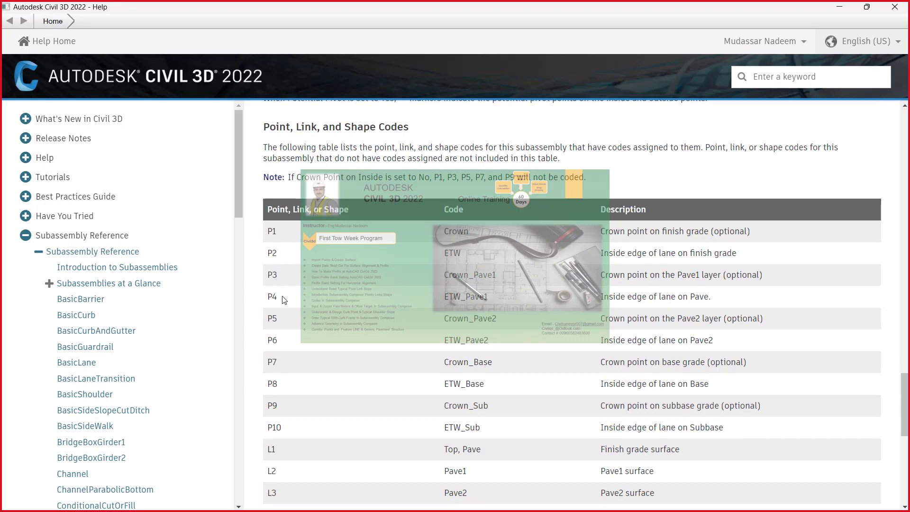
- Check the Coding Diagram and codes table, then minimize Help to return to R-Lane-6.6 properties
scroll(283, 299, down, 4)
scroll(283, 299, down, 2)
scroll(283, 299, down, 2)
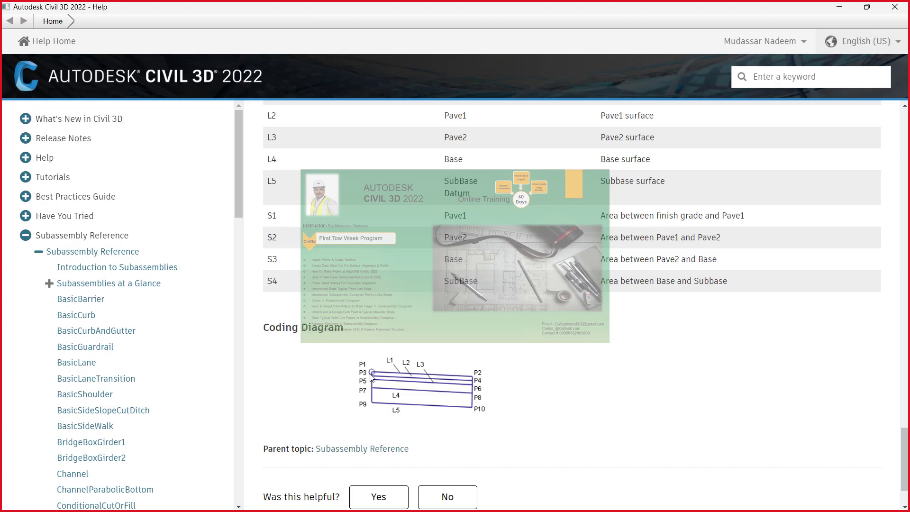
scroll(371, 376, up, 1)
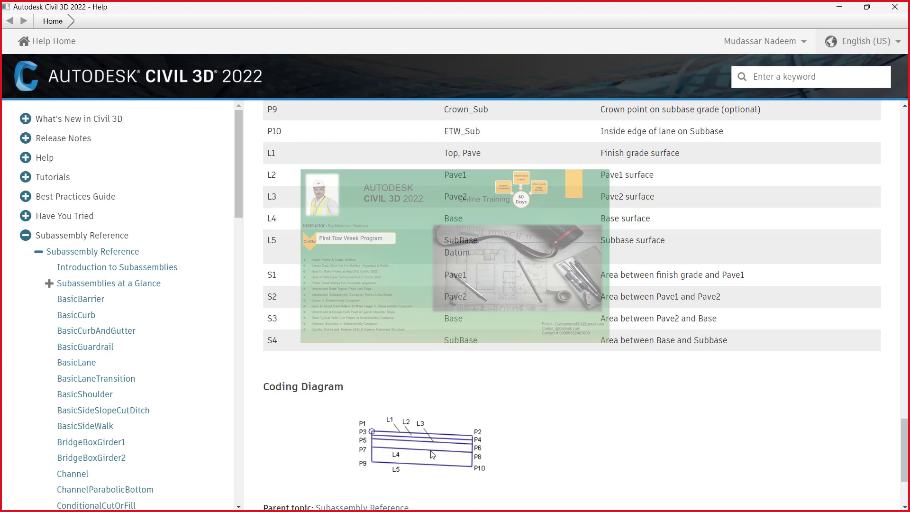
scroll(303, 356, up, 3)
scroll(304, 355, up, 1)
scroll(284, 308, up, 2)
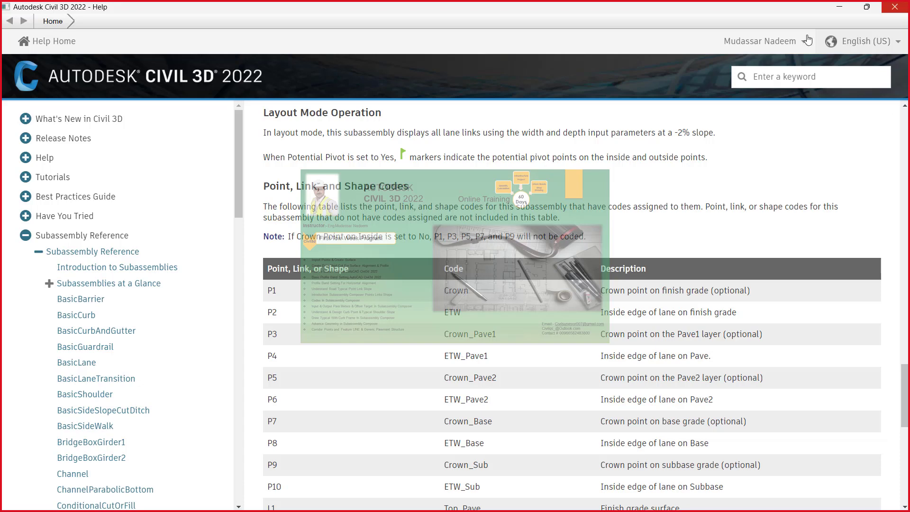
click(835, 7)
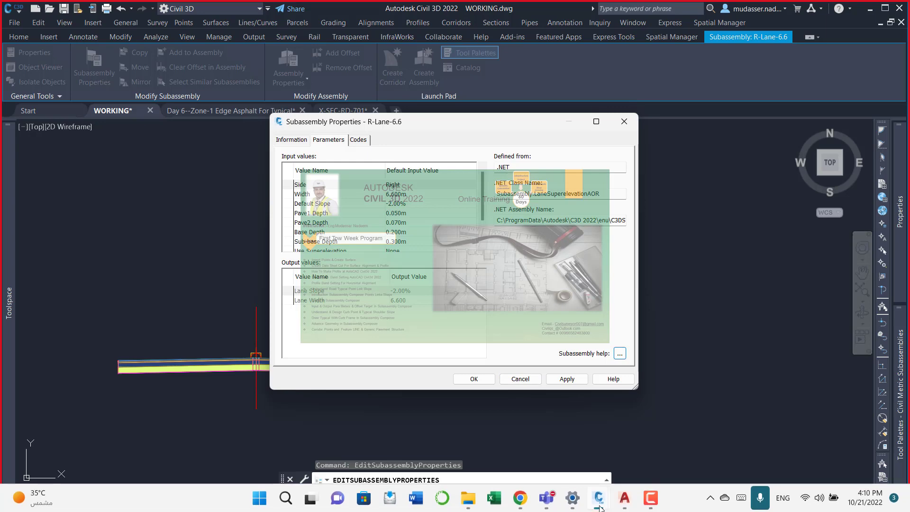
click(598, 497)
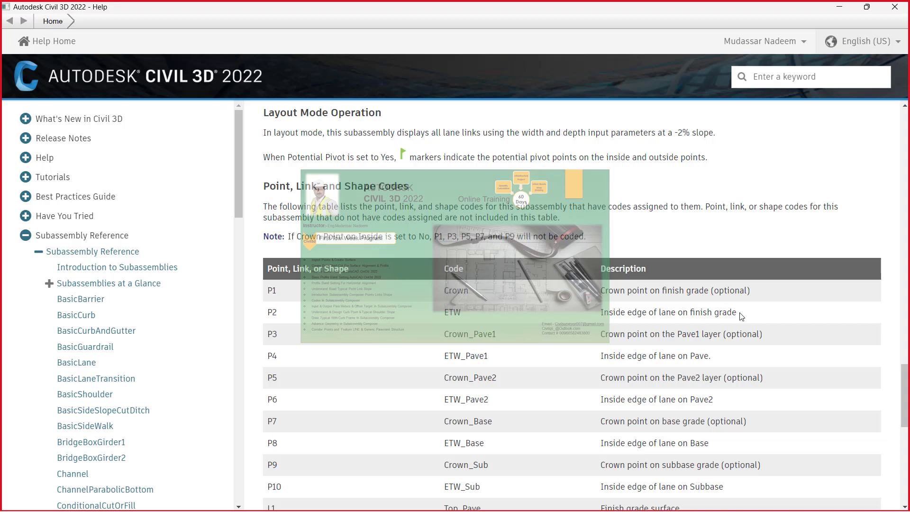
drag(736, 313, 602, 317)
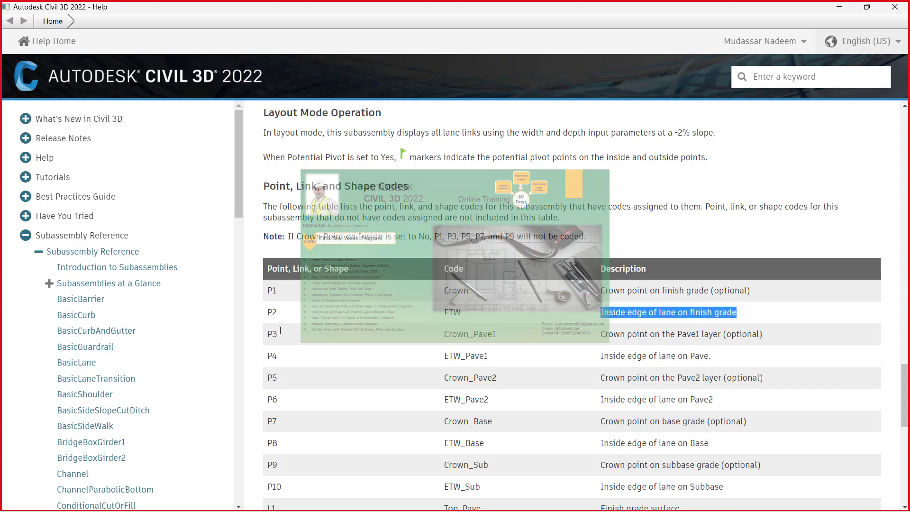
scroll(673, 313, down, 1)
scroll(673, 312, down, 1)
scroll(674, 315, down, 2)
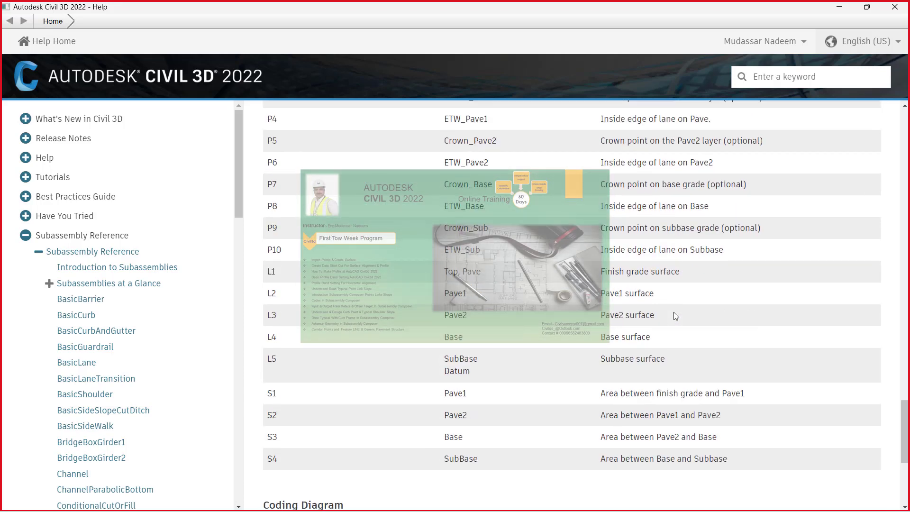
scroll(674, 315, down, 4)
scroll(675, 316, up, 2)
scroll(675, 316, up, 1)
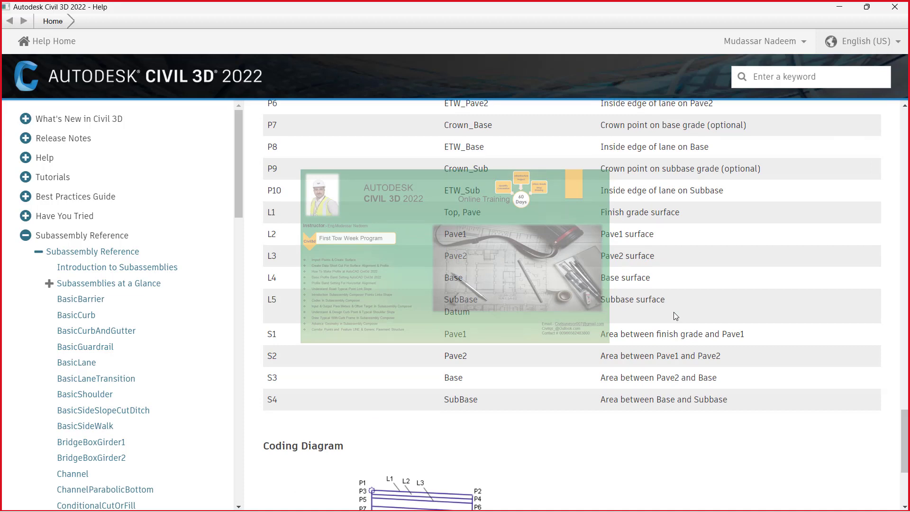
scroll(644, 305, up, 3)
scroll(607, 296, up, 1)
scroll(571, 288, up, 1)
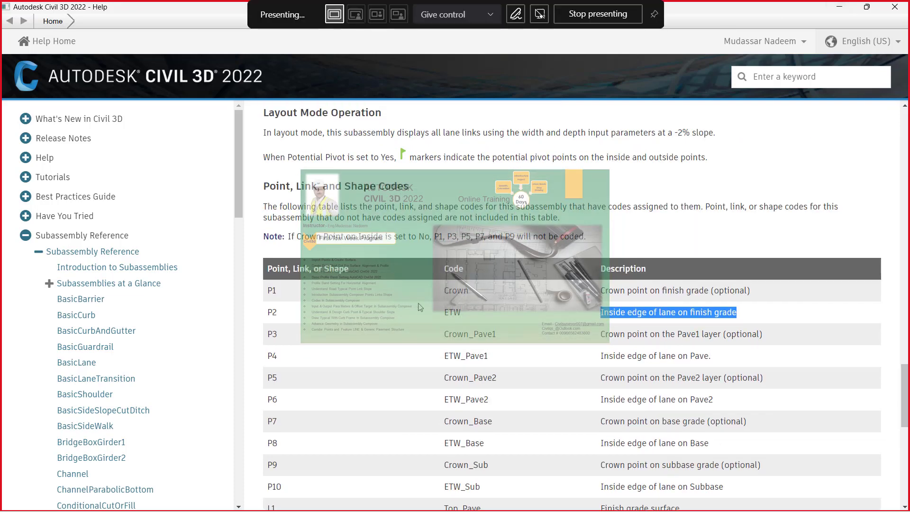
drag(469, 290, 438, 292)
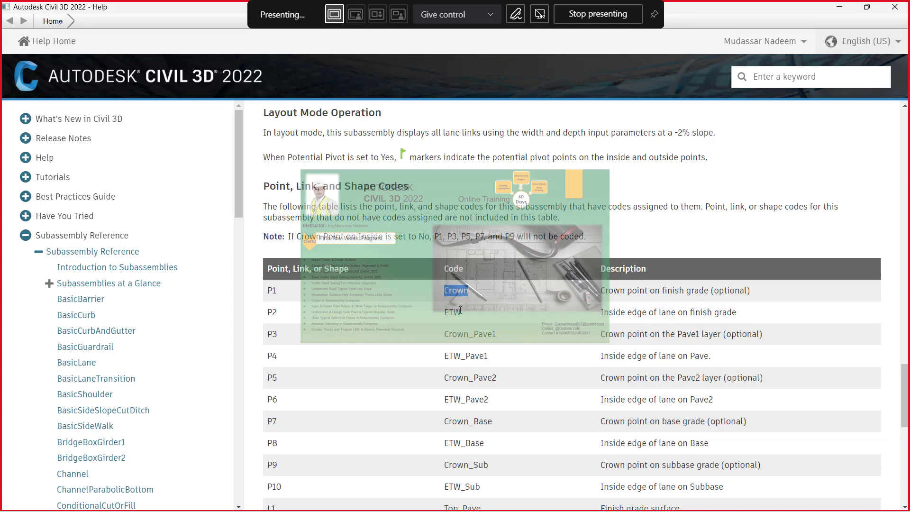
scroll(464, 315, down, 1)
scroll(465, 315, down, 5)
scroll(464, 315, down, 2)
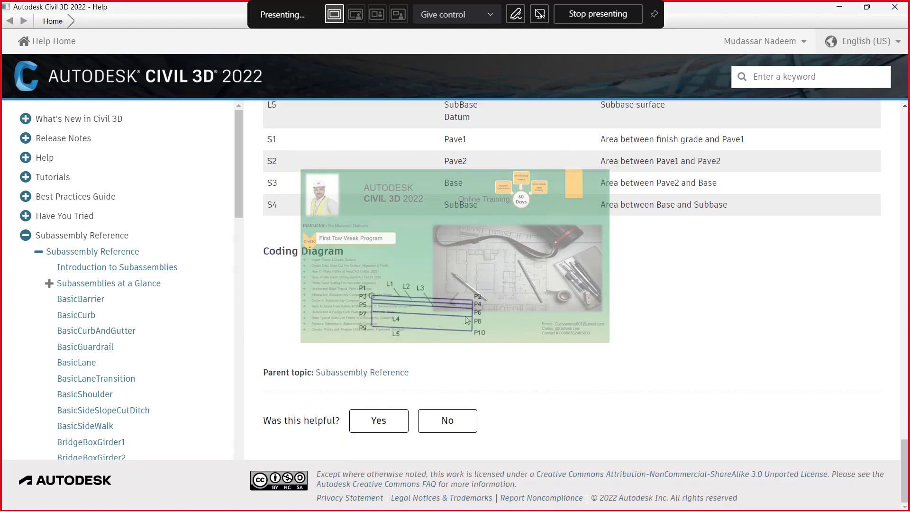
scroll(466, 316, up, 5)
scroll(466, 316, up, 5)
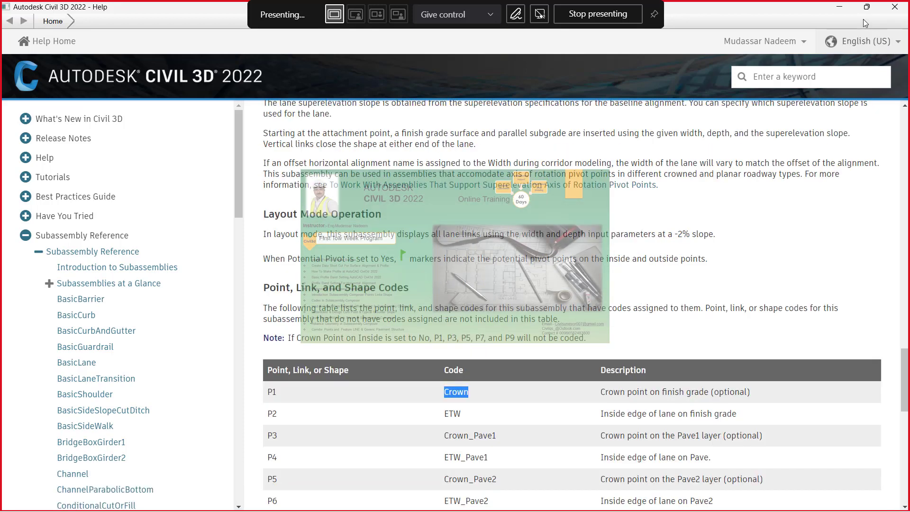
click(838, 10)
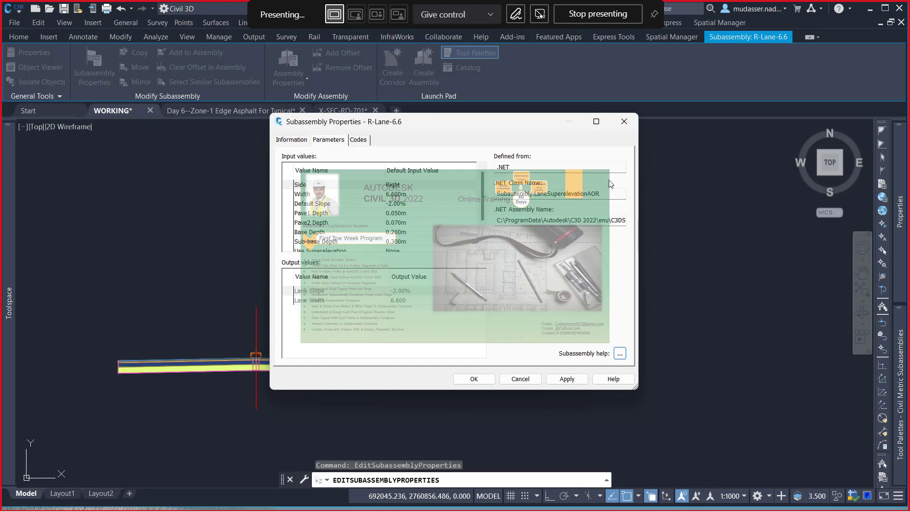
- Close R-Lane-6.6's properties, clear the selection, and zoom onto the kerb detail with 0.15, 0.25, 0.30 dimensions
click(622, 122)
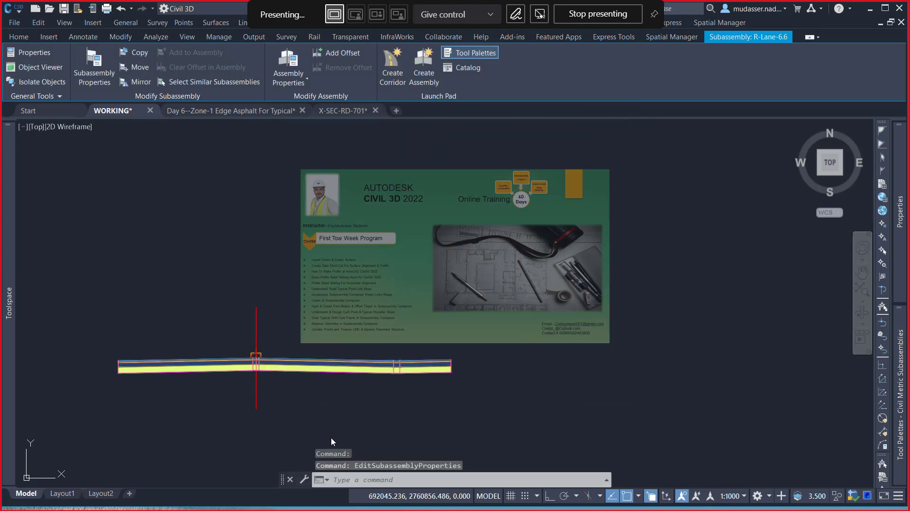
key(Escape)
scroll(294, 305, down, 2)
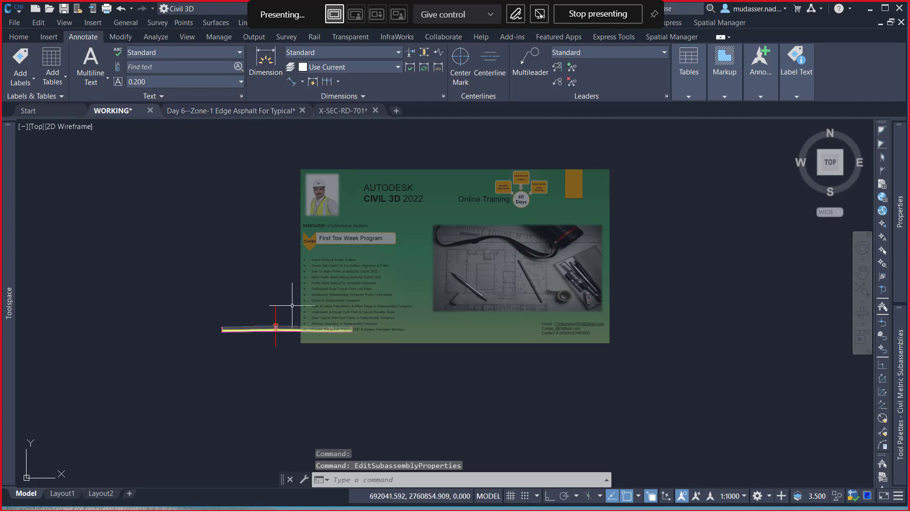
middle_drag(294, 306, 223, 417)
scroll(284, 332, down, 1)
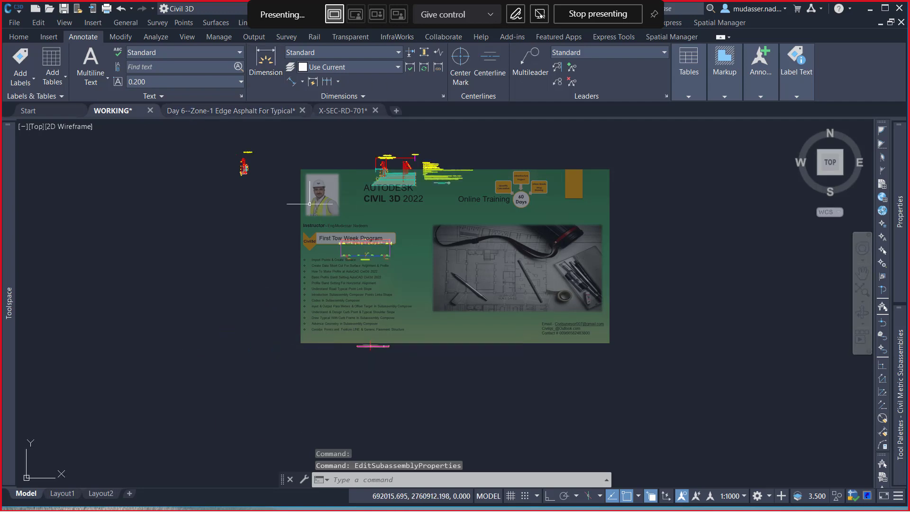
scroll(228, 199, up, 3)
scroll(224, 194, up, 2)
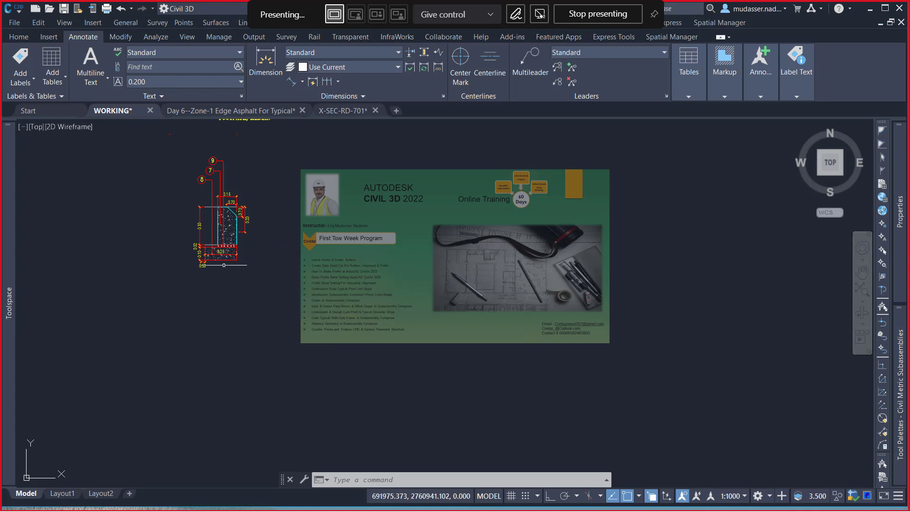
scroll(238, 209, up, 4)
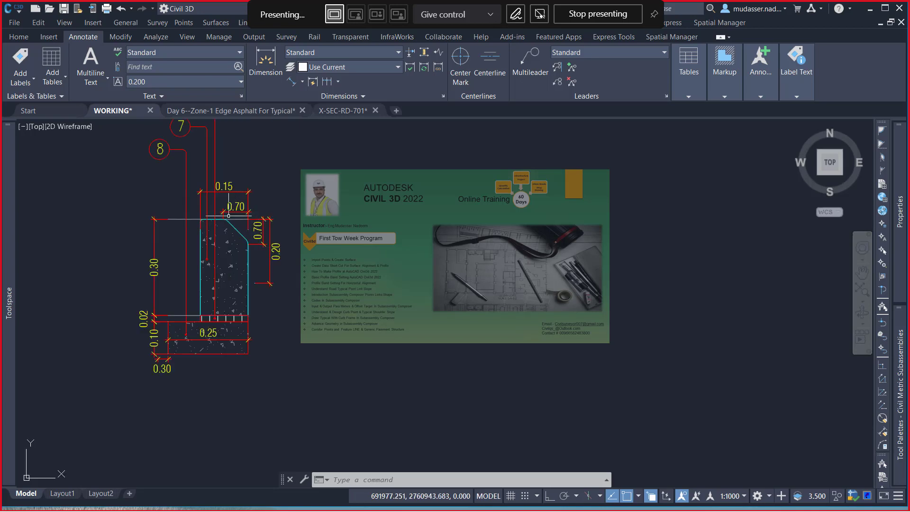
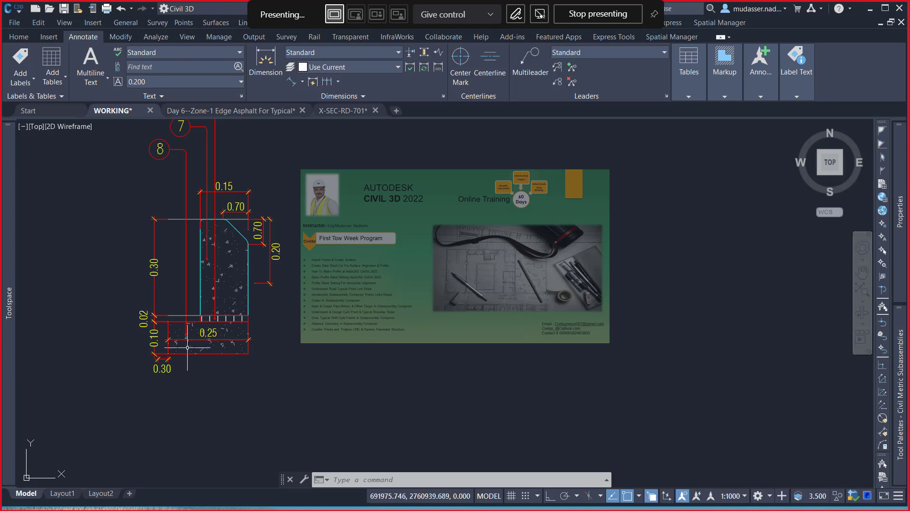
- Pan over the curb section to show its full height and top 0.70 dimension
scroll(225, 300, up, 2)
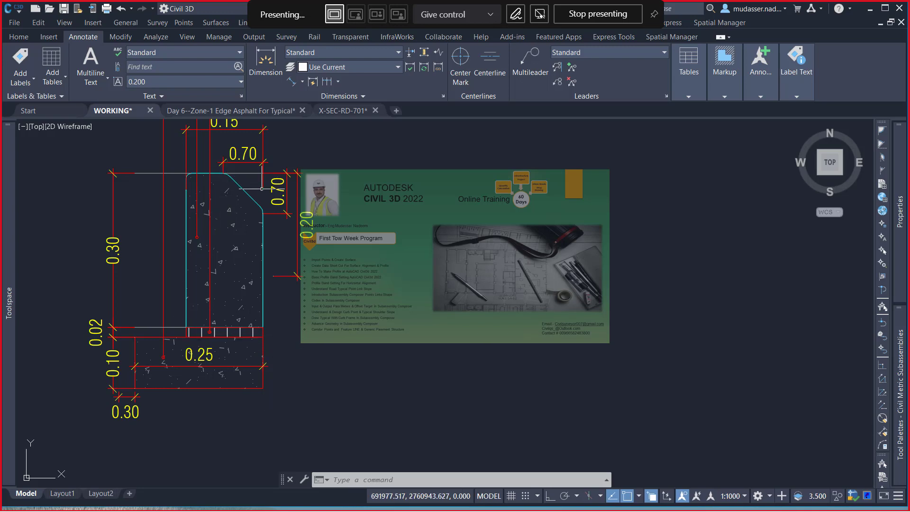
scroll(255, 327, up, 3)
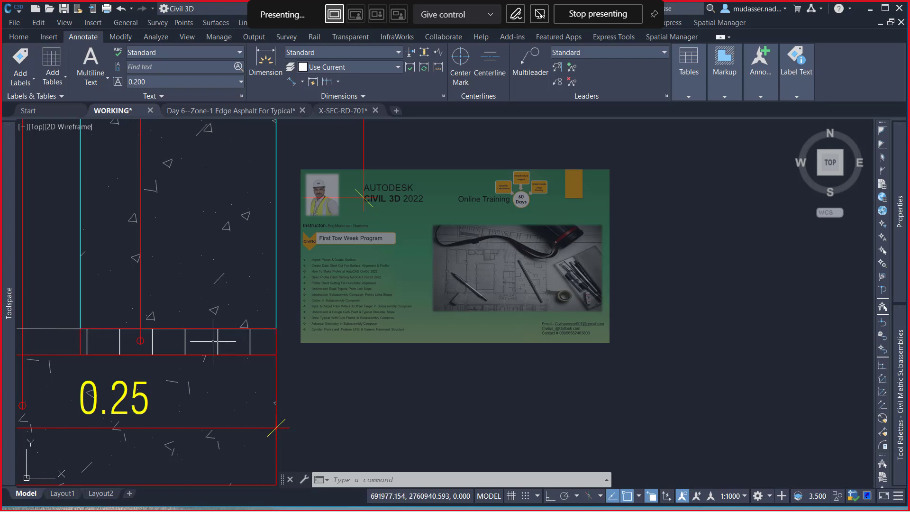
mouse_move(214, 341)
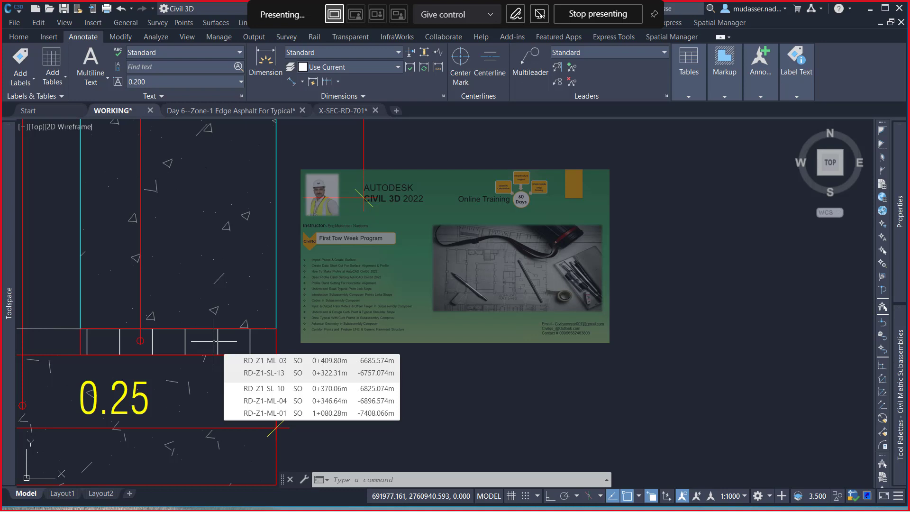
scroll(260, 327, down, 4)
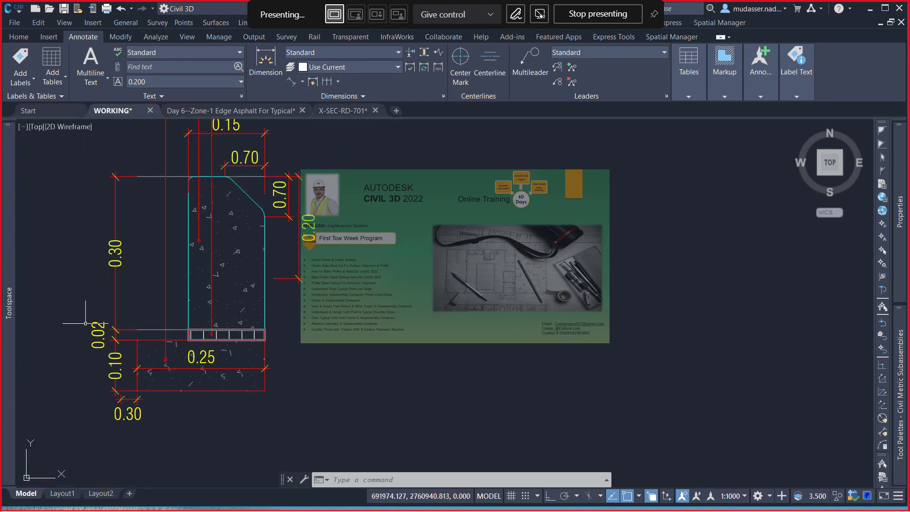
scroll(95, 332, up, 2)
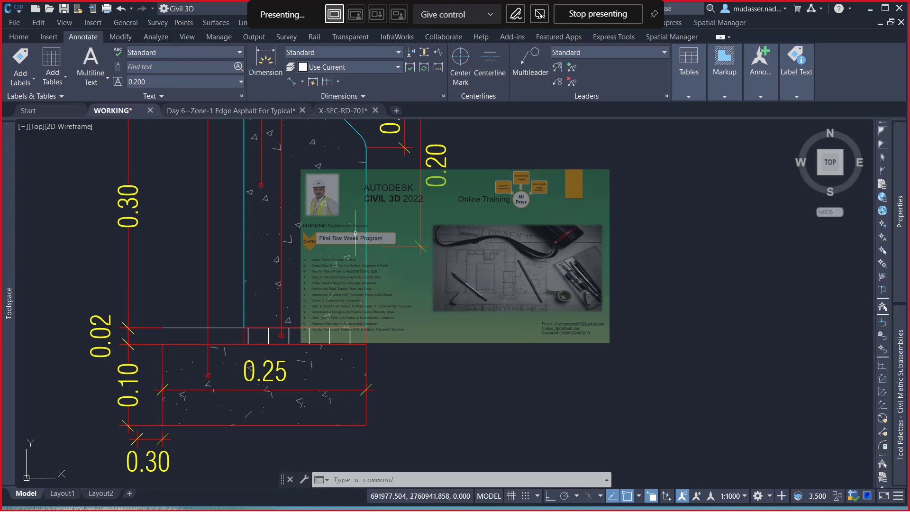
middle_drag(330, 195, 338, 286)
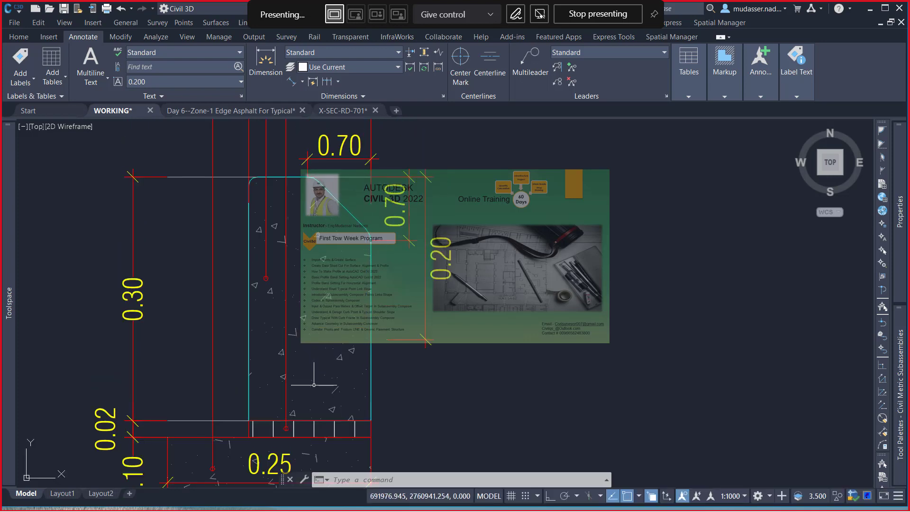
middle_drag(315, 382, 319, 322)
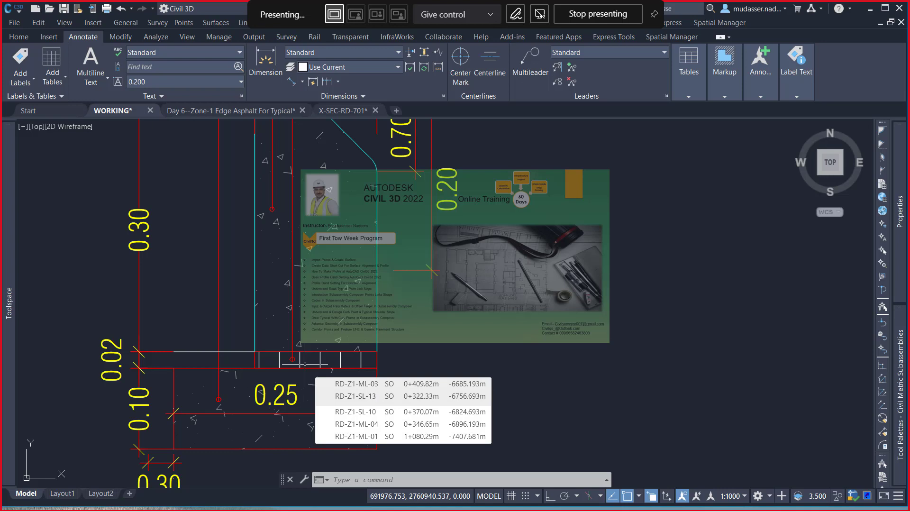
mouse_move(304, 363)
middle_drag(302, 234, 314, 303)
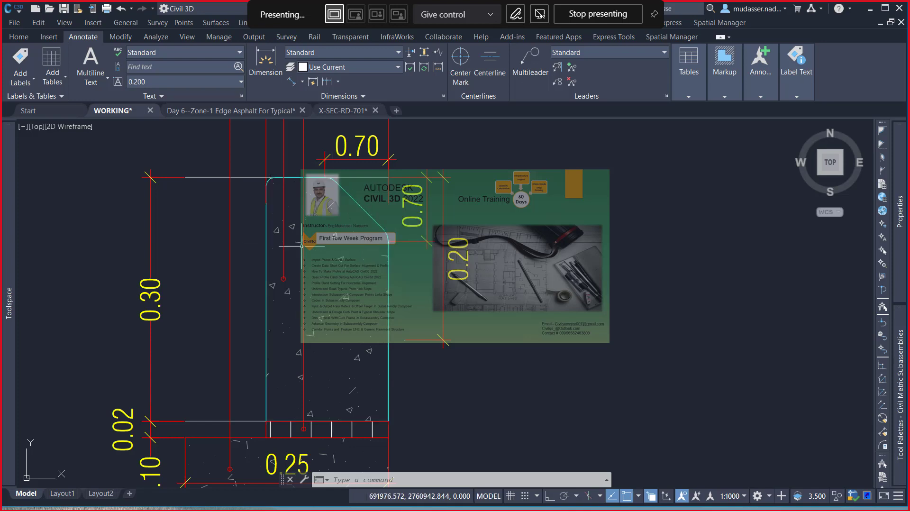
- Zoom out past the cross-sections and into the station-labelled road network plan
scroll(389, 246, down, 10)
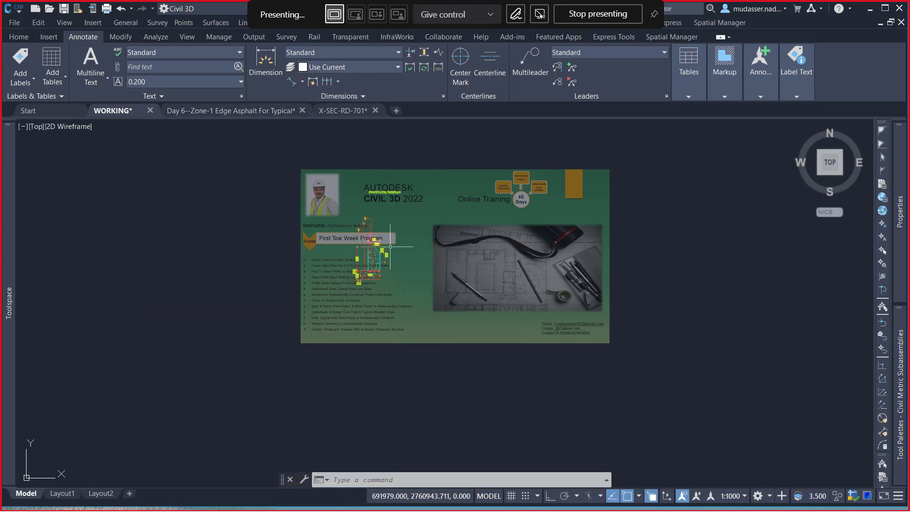
scroll(593, 365, up, 3)
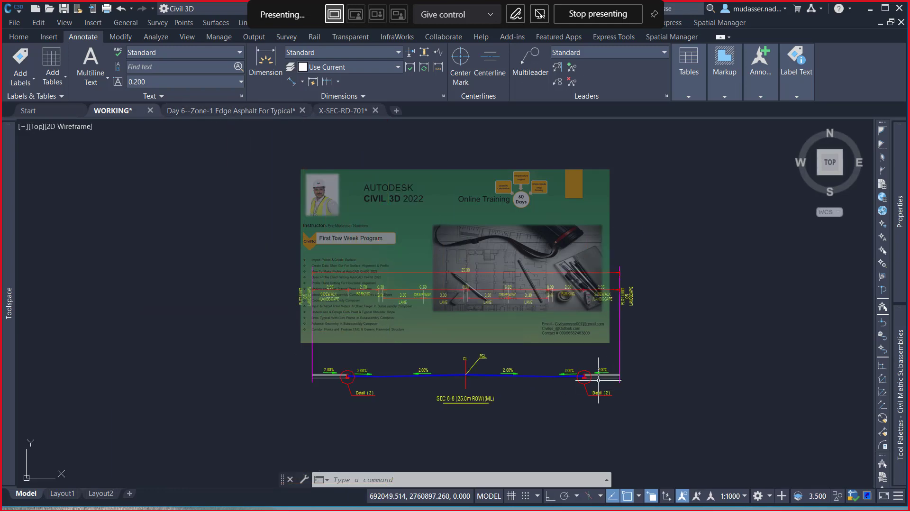
scroll(521, 322, down, 3)
scroll(476, 297, down, 5)
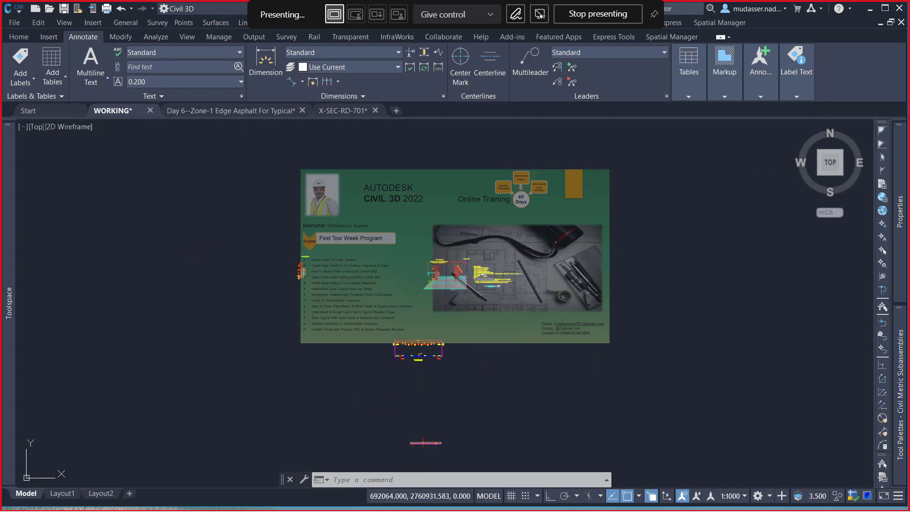
scroll(477, 345, up, 2)
scroll(386, 345, up, 2)
scroll(328, 340, up, 2)
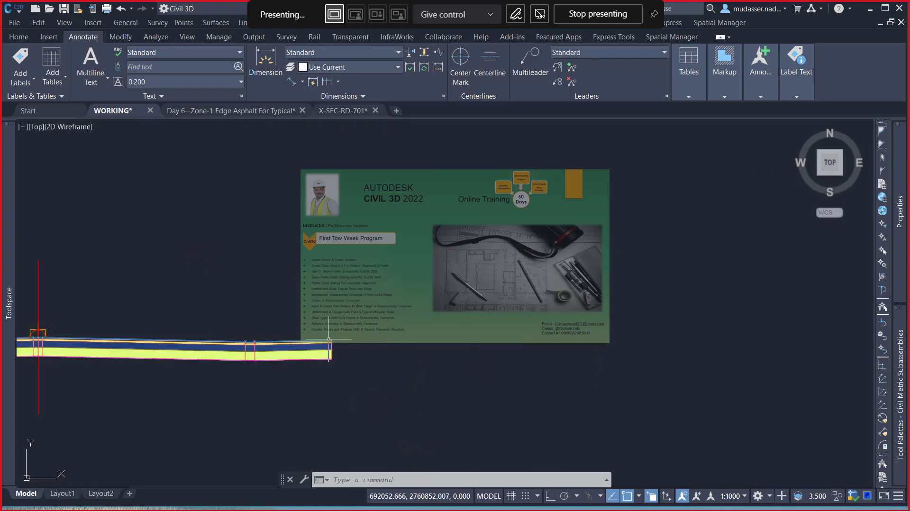
scroll(329, 339, down, 3)
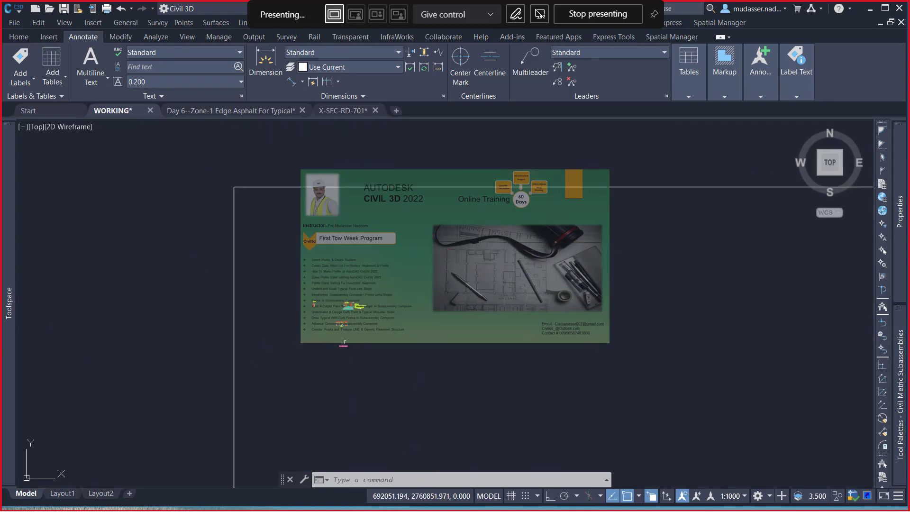
scroll(345, 332, up, 2)
scroll(378, 360, up, 2)
scroll(450, 384, up, 2)
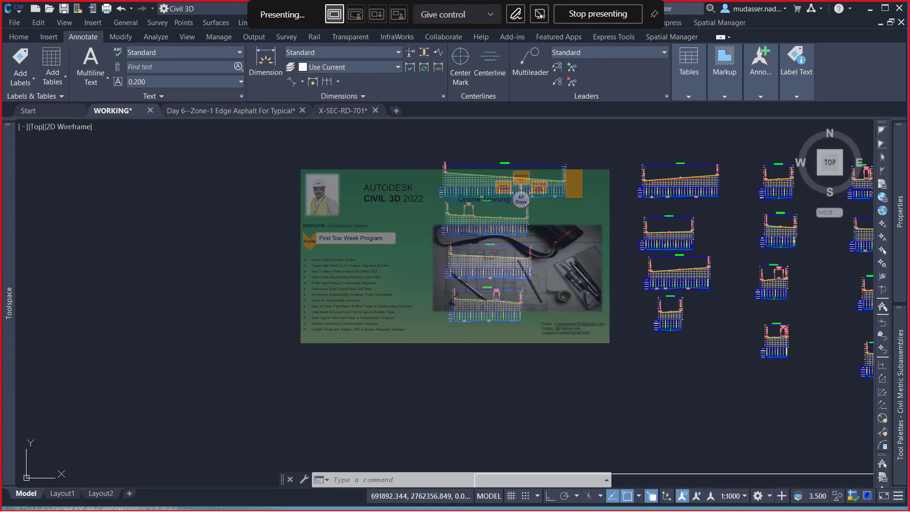
scroll(539, 407, up, 2)
scroll(538, 406, down, 3)
scroll(383, 304, up, 3)
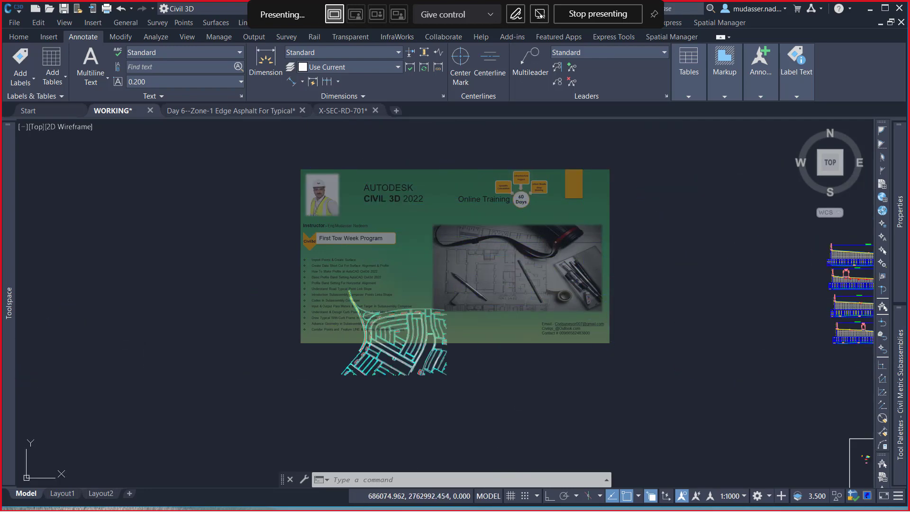
scroll(383, 304, up, 1)
scroll(382, 304, up, 2)
scroll(350, 318, up, 3)
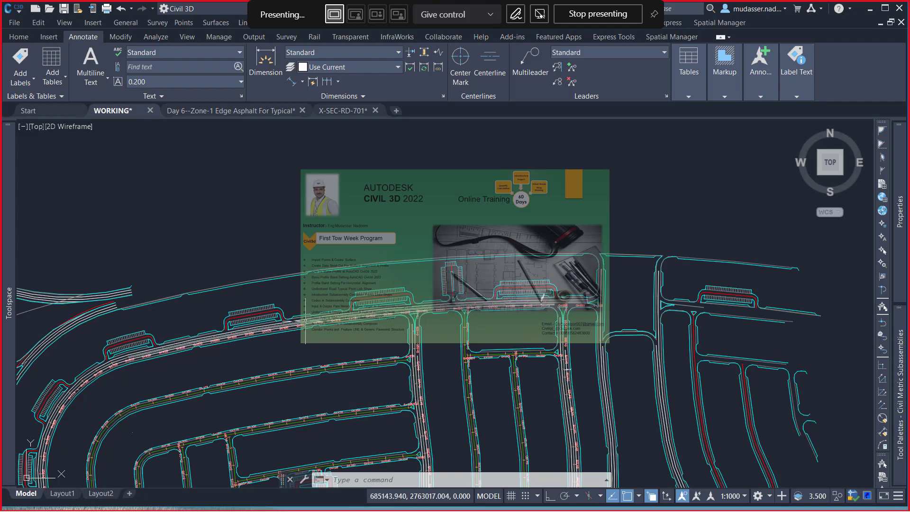
scroll(312, 314, up, 3)
scroll(322, 310, up, 3)
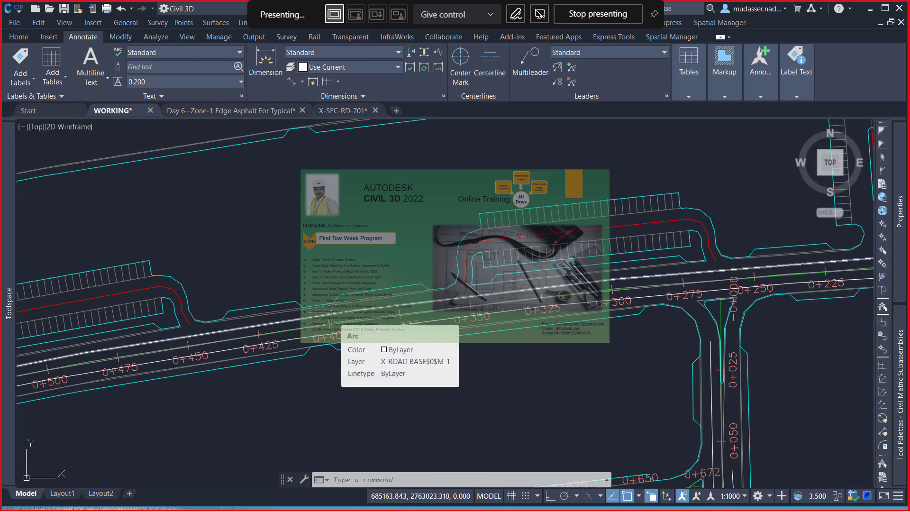
middle_drag(527, 305, 196, 328)
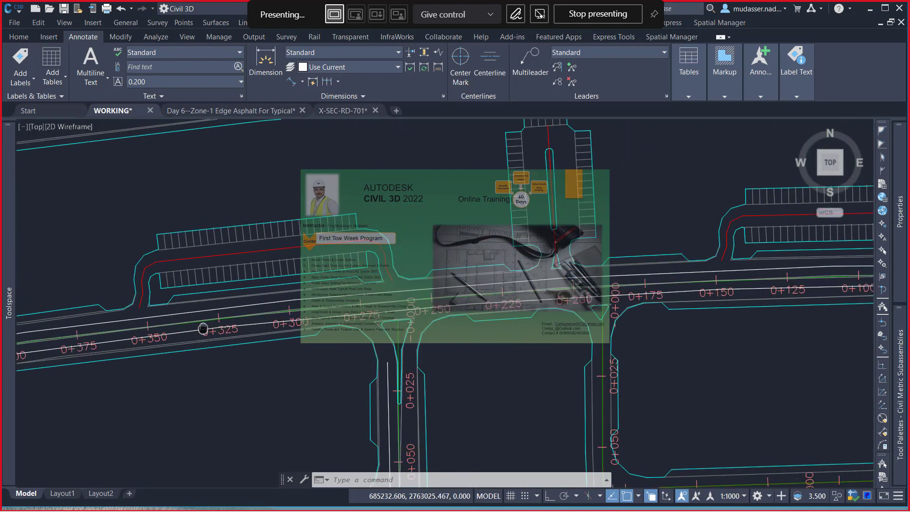
middle_drag(554, 275, 214, 305)
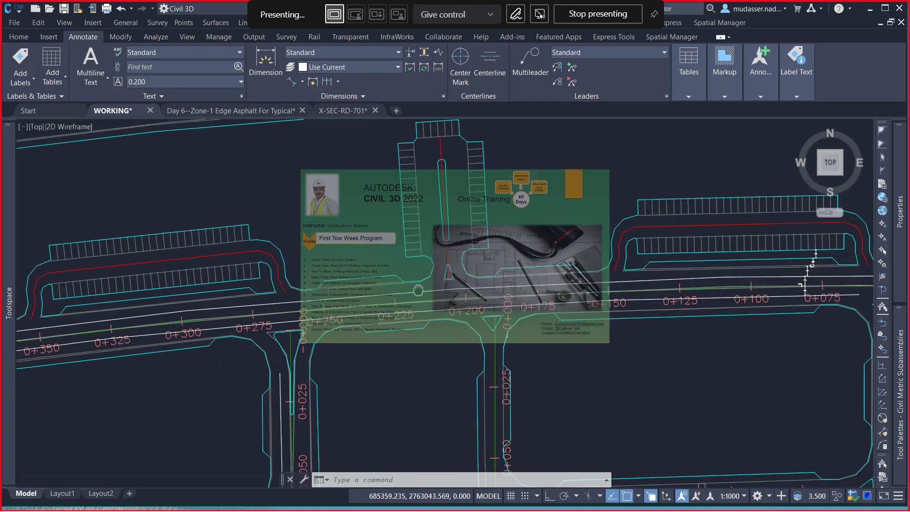
scroll(355, 311, up, 4)
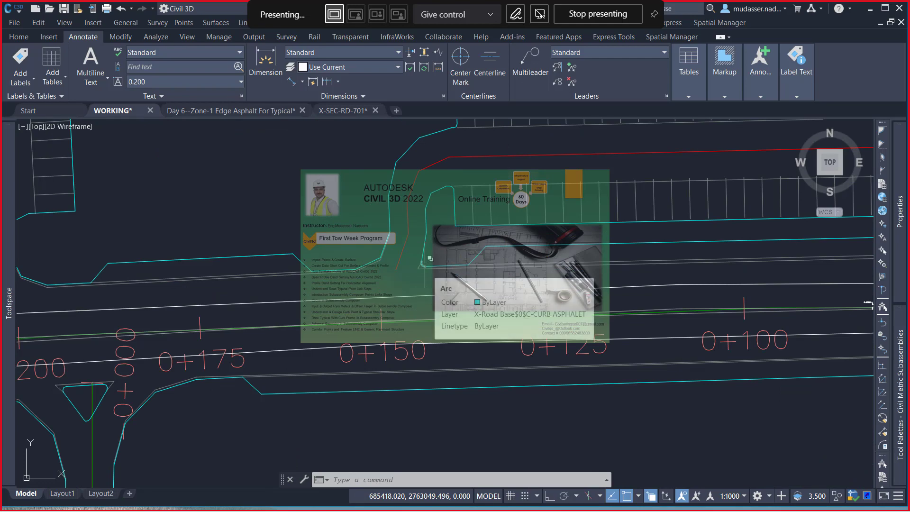
scroll(425, 264, down, 3)
scroll(425, 264, down, 3)
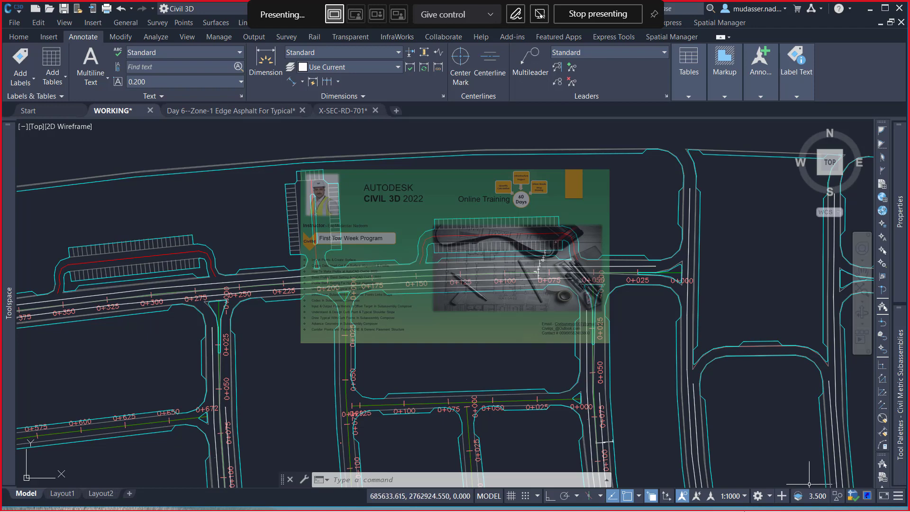
- View the X-SEC-RD-701 sections, then bring up the Day 6--Zone-1 Edge Asphalt For Typical drawing
click(344, 110)
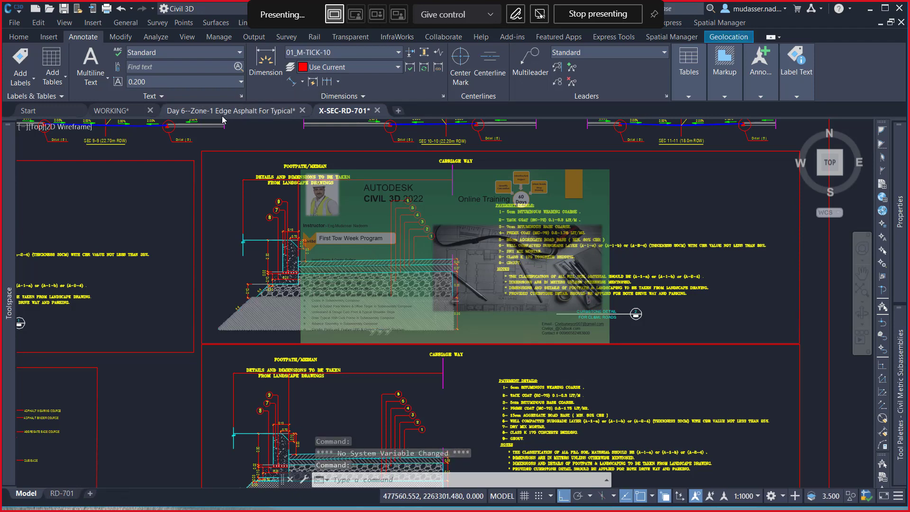
click(200, 111)
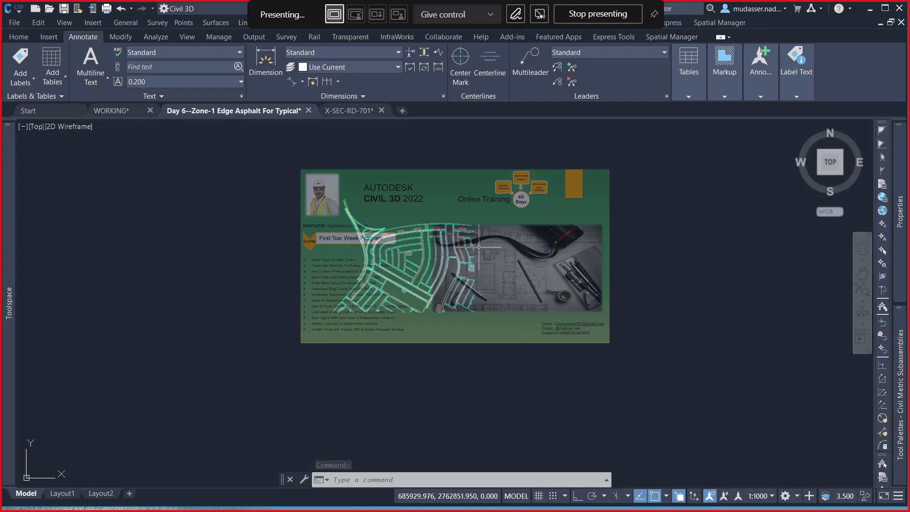
- Zoom out on the Edge Asphalt layout, then return to the WORKING drawing's road plan
scroll(348, 215, down, 2)
scroll(284, 226, down, 2)
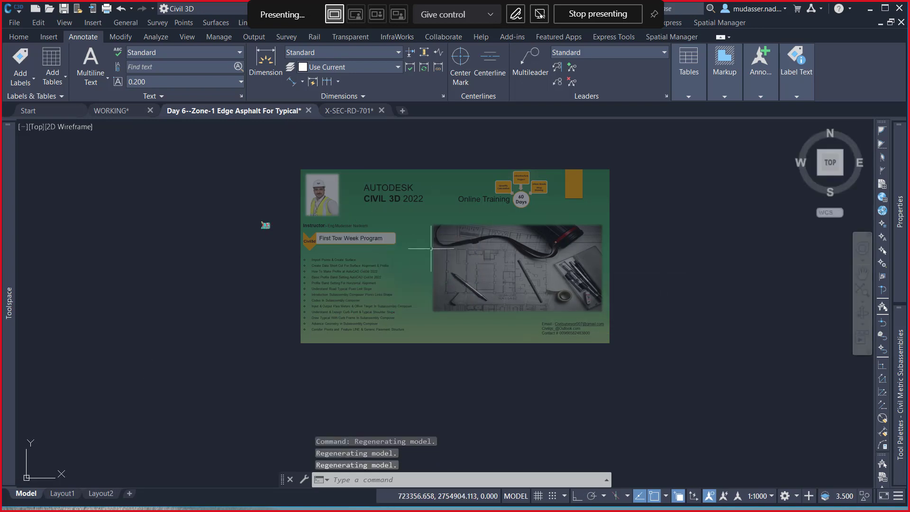
scroll(360, 217, down, 2)
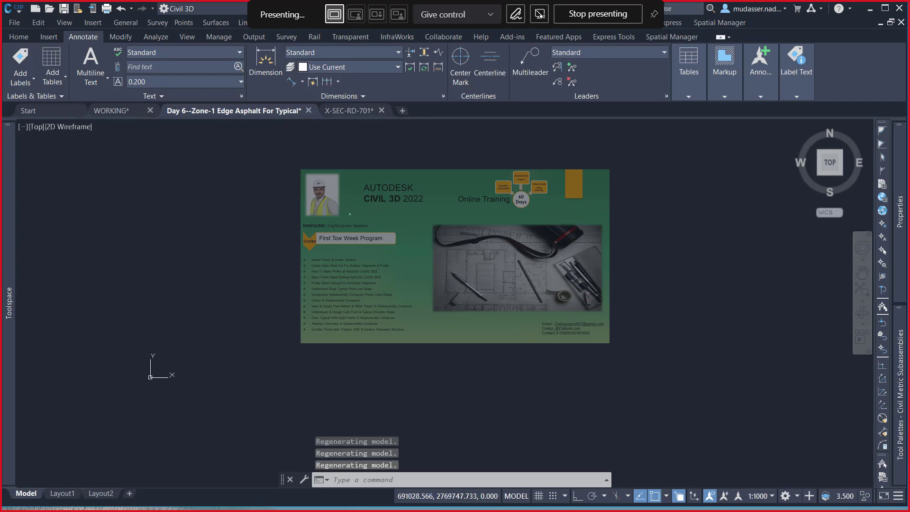
click(111, 110)
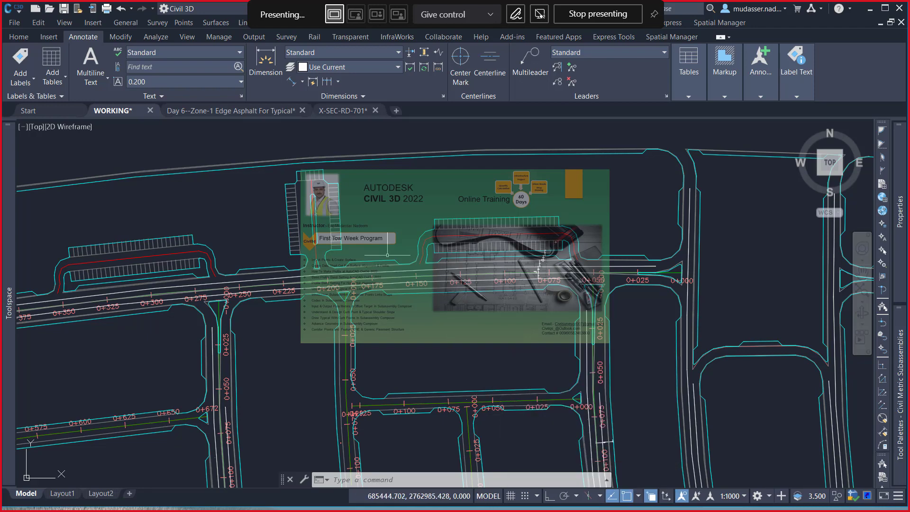
- Zoom to the layered curb edge detail showing 0.70, 0.15, 0.30, 0.25 dimensions and 1:1 slopes
scroll(387, 254, down, 4)
scroll(387, 255, down, 4)
scroll(388, 255, down, 4)
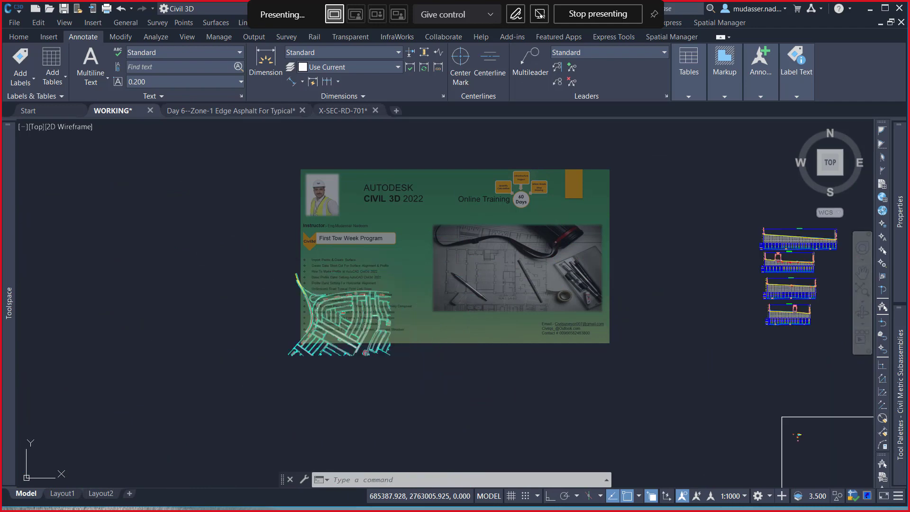
scroll(493, 319, down, 2)
scroll(555, 352, up, 3)
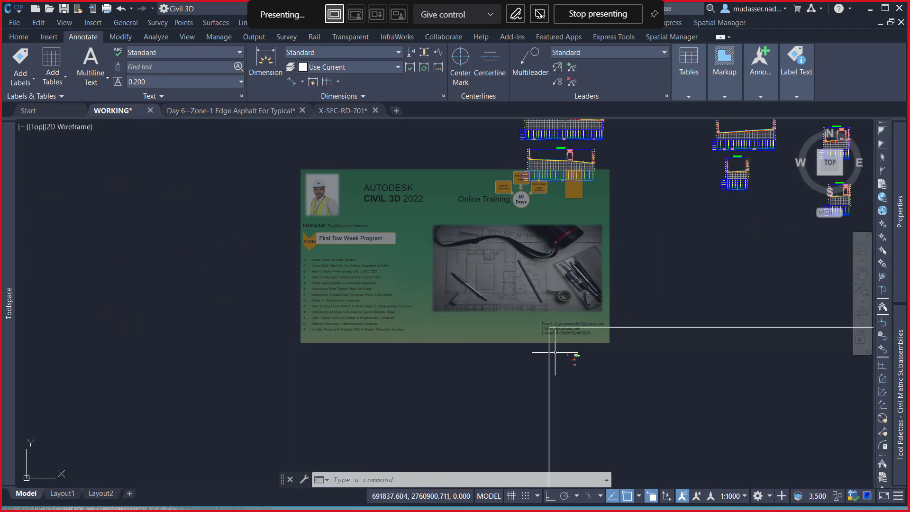
scroll(555, 352, up, 1)
scroll(609, 362, up, 1)
scroll(569, 365, up, 1)
scroll(546, 391, up, 1)
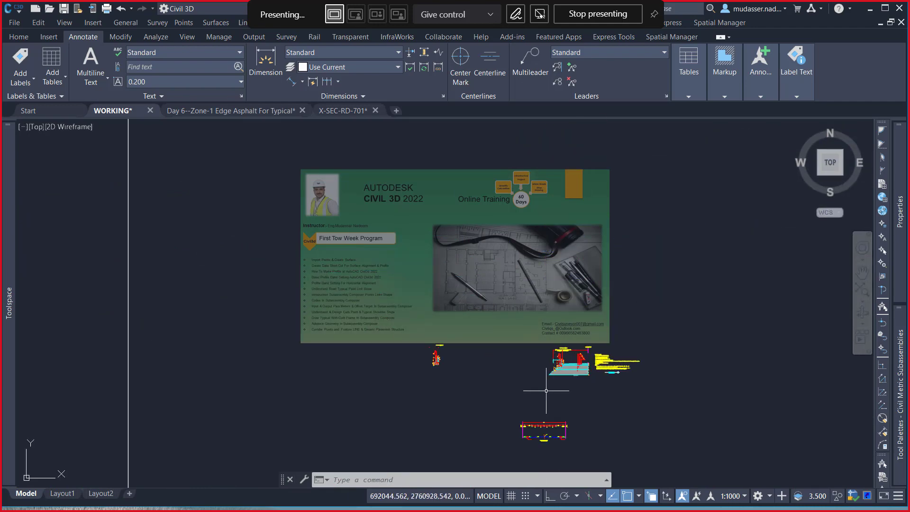
scroll(440, 354, up, 2)
scroll(445, 352, up, 3)
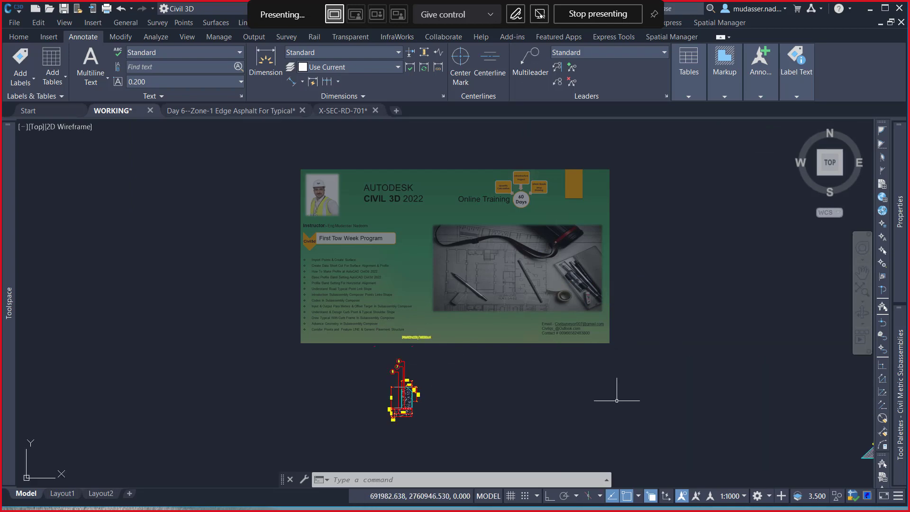
scroll(616, 400, down, 1)
scroll(710, 391, up, 3)
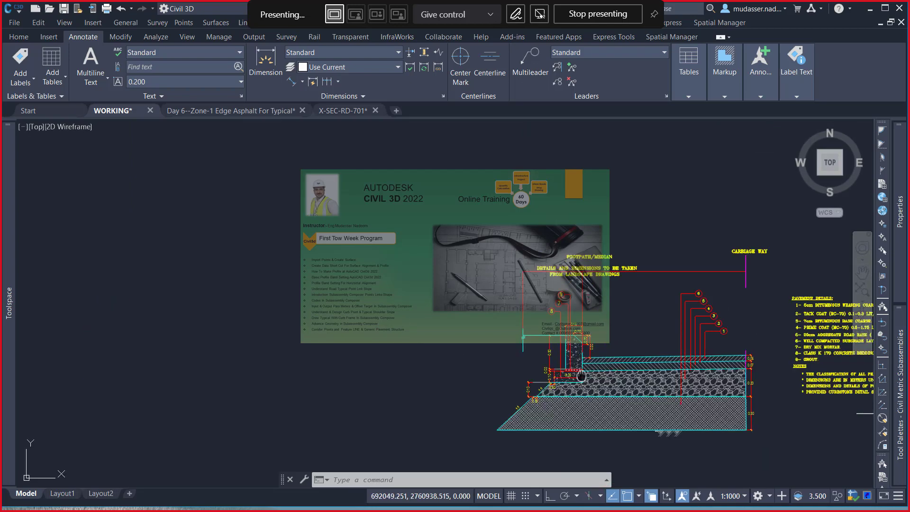
scroll(581, 375, up, 1)
scroll(580, 376, up, 3)
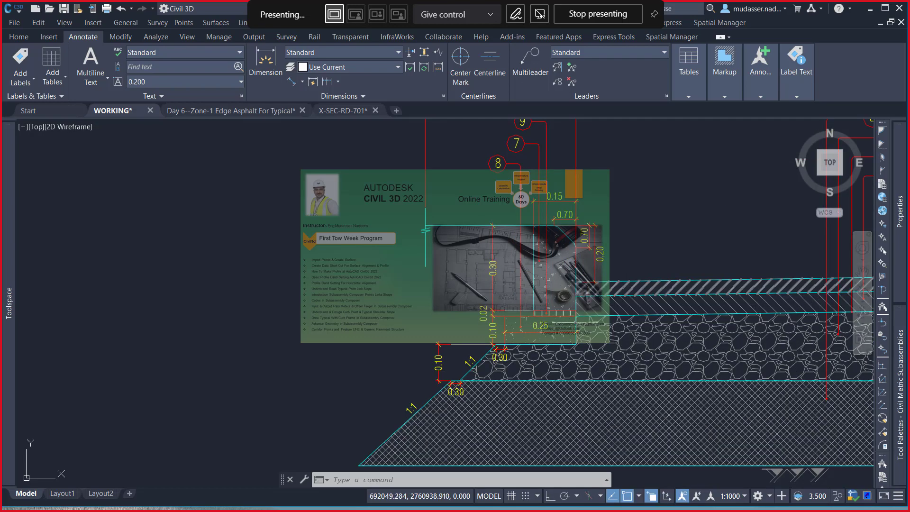